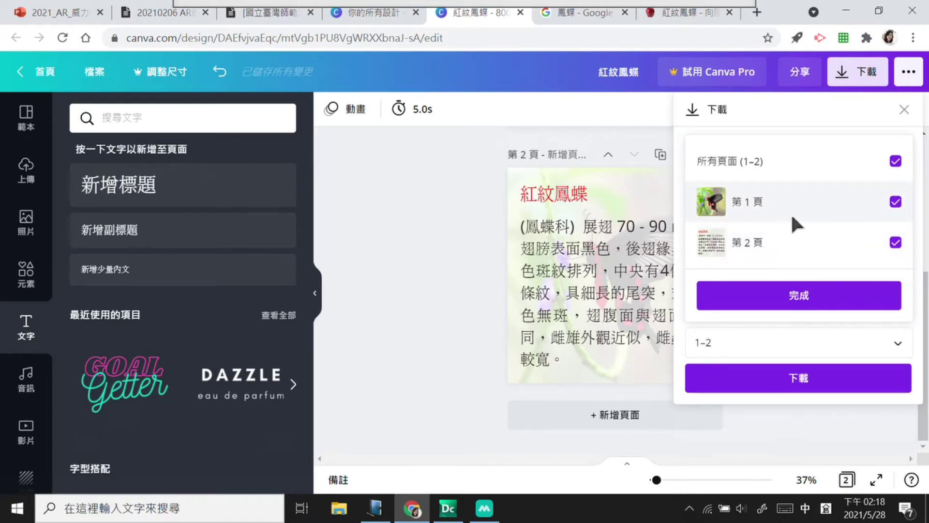
Step: Download only page 2 of the 紅紋鳳蝶 design as a JPG image
{"action": "left_click", "coordinate": [895, 201]}
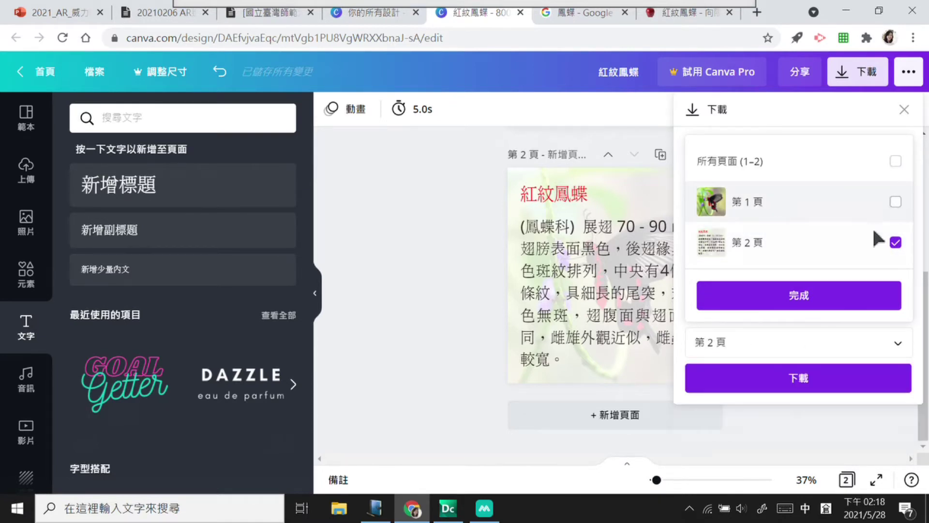
{"action": "left_click", "coordinate": [825, 295]}
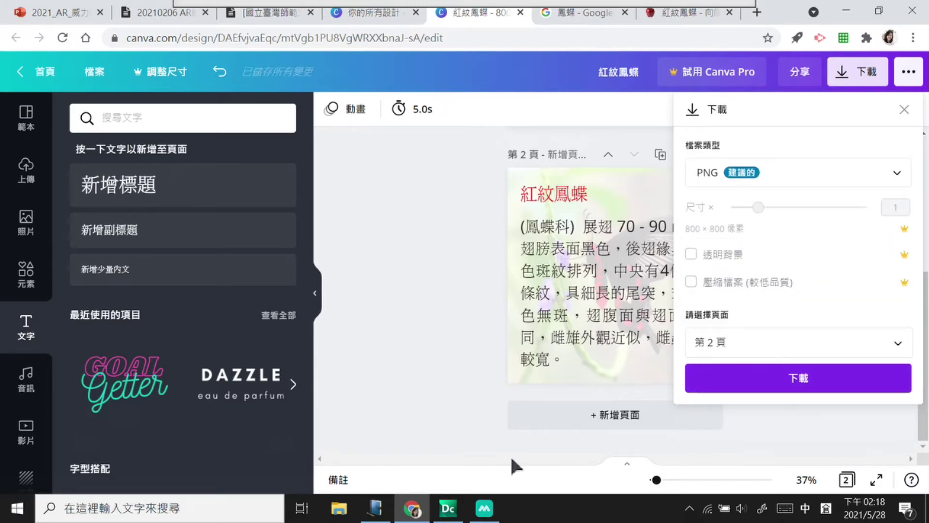
{"action": "left_click", "coordinate": [65, 11]}
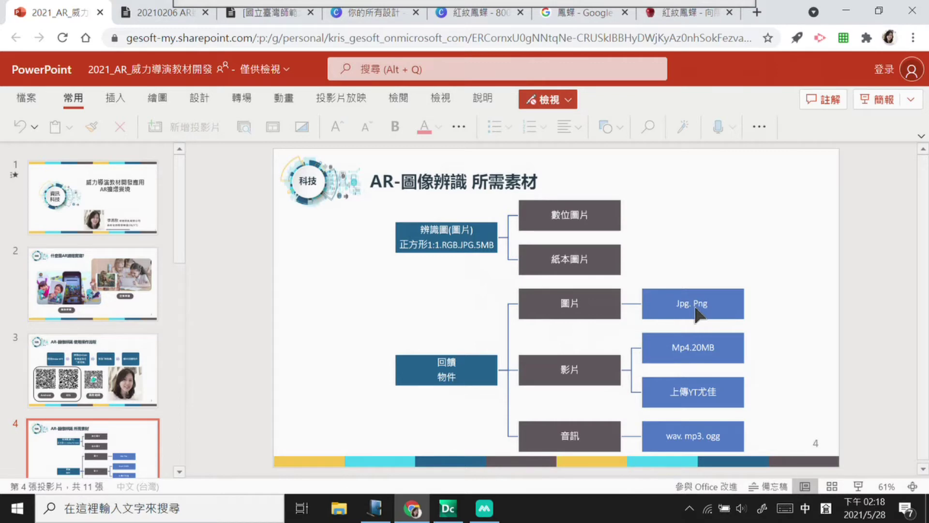
{"action": "left_click", "coordinate": [479, 13]}
{"action": "left_click", "coordinate": [797, 173]}
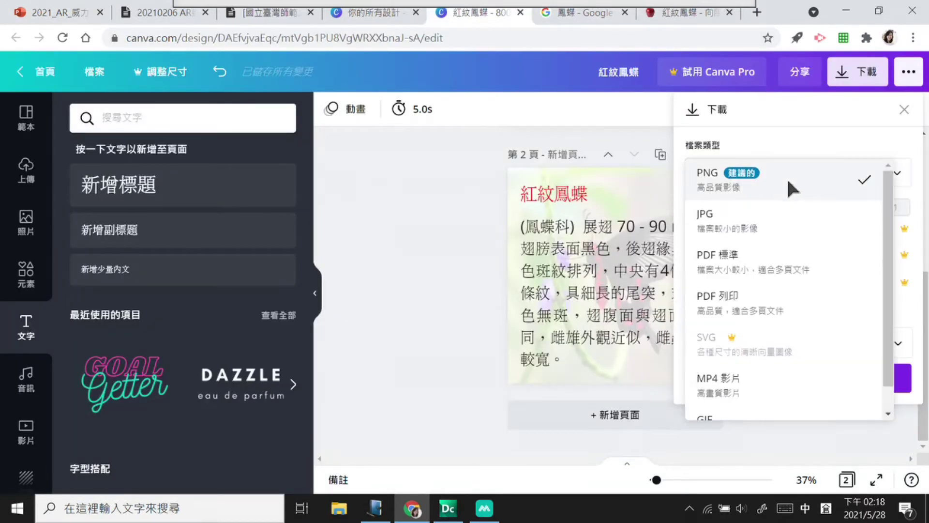
{"action": "left_click", "coordinate": [745, 216]}
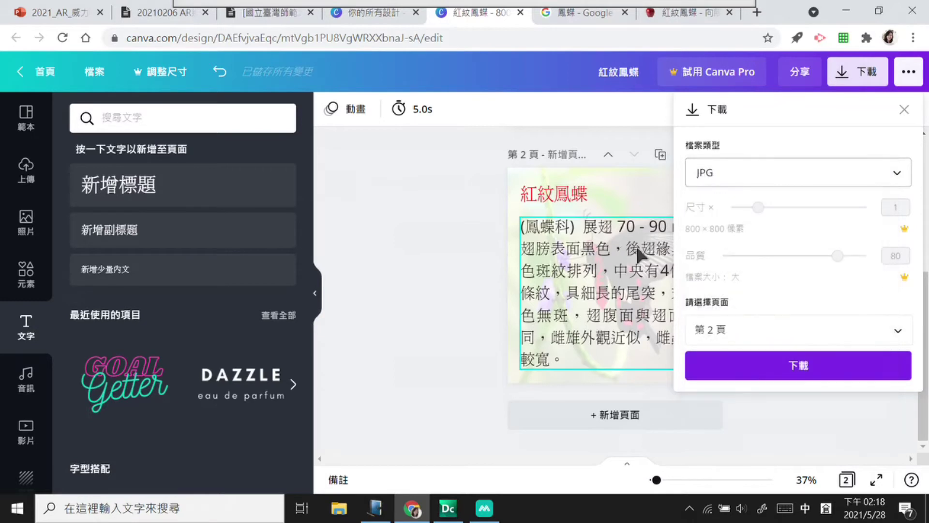
{"action": "left_click", "coordinate": [743, 373]}
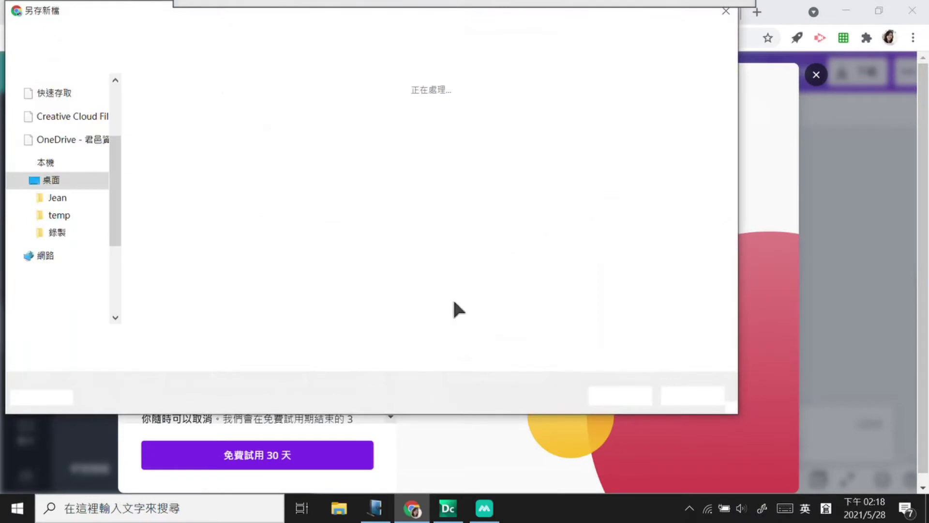
Step: Save the exported page to the desktop as 回饋.jpg and minimize Chrome
{"action": "type", "text": "sel"}
{"action": "key", "text": "BackSpace"}
{"action": "key", "text": "BackSpace"}
{"action": "key", "text": "BackSpace"}
{"action": "key", "text": "shift"}
{"action": "type", "text": "回饋"}
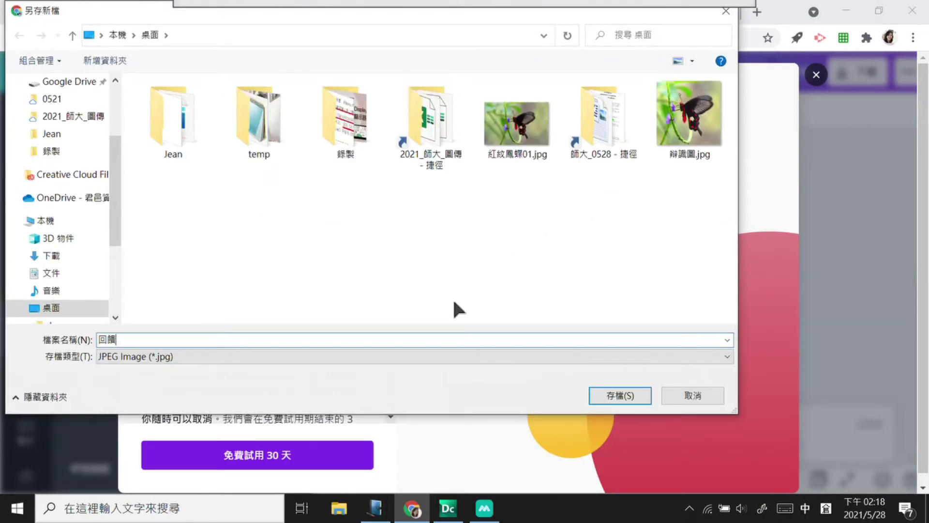
{"action": "left_click", "coordinate": [640, 395]}
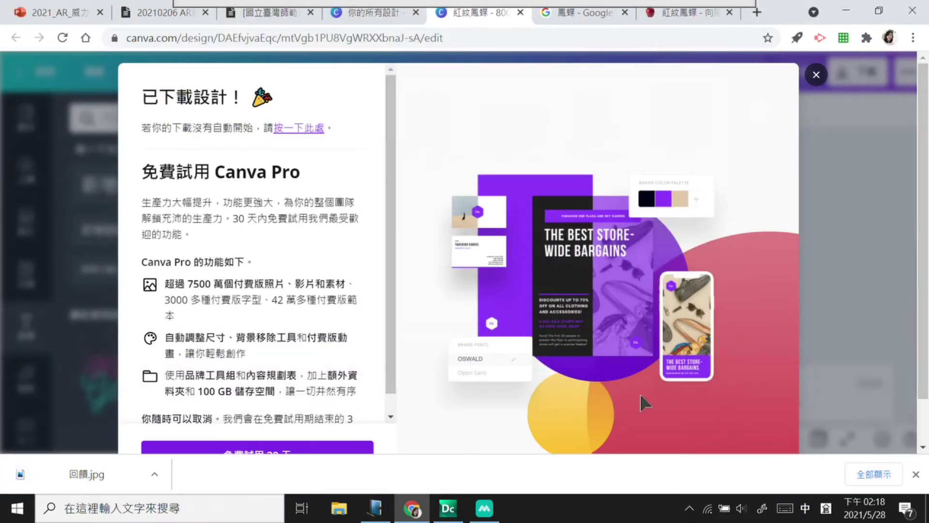
{"action": "left_click", "coordinate": [849, 6]}
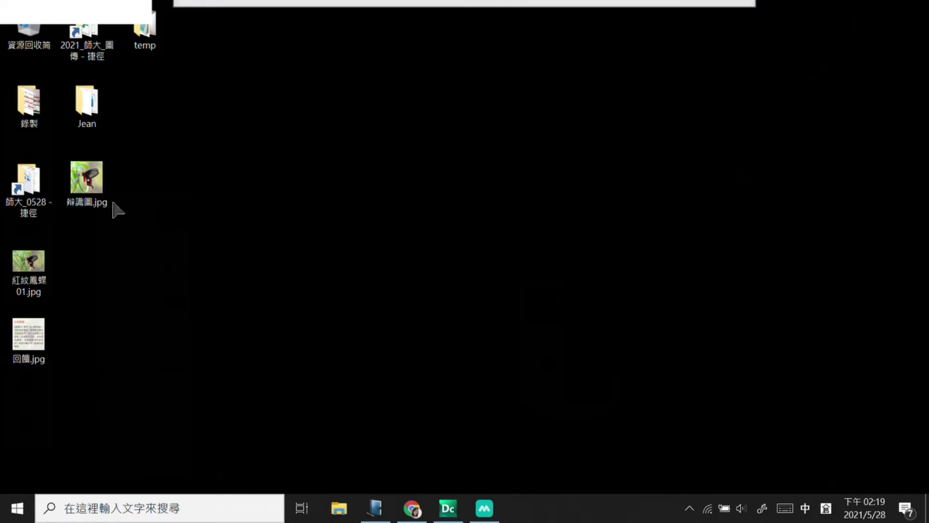
Step: Place 回饋.jpg and 辨識圖.jpg side by side in the middle of the desktop
{"action": "left_click_drag", "start_coordinate": [28, 334], "coordinate": [319, 180]}
{"action": "left_click_drag", "start_coordinate": [86, 179], "coordinate": [380, 180]}
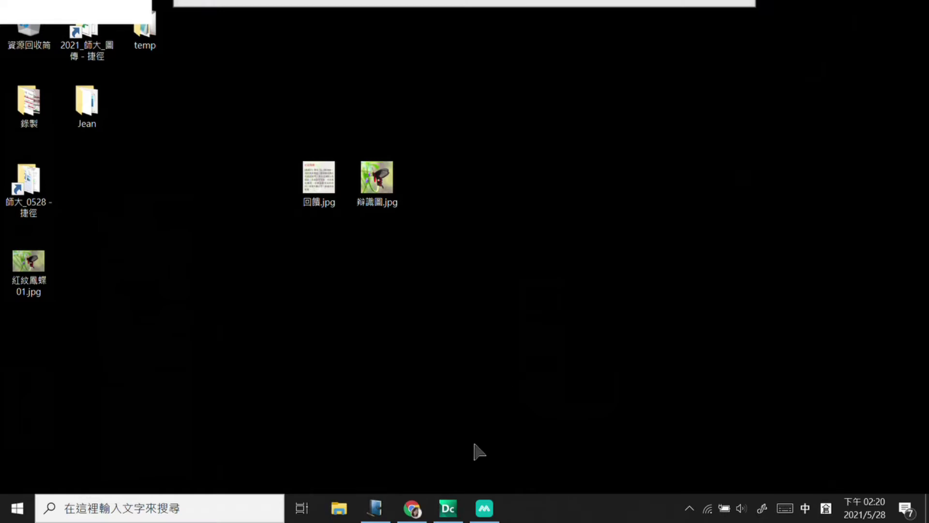
{"action": "left_click", "coordinate": [413, 508]}
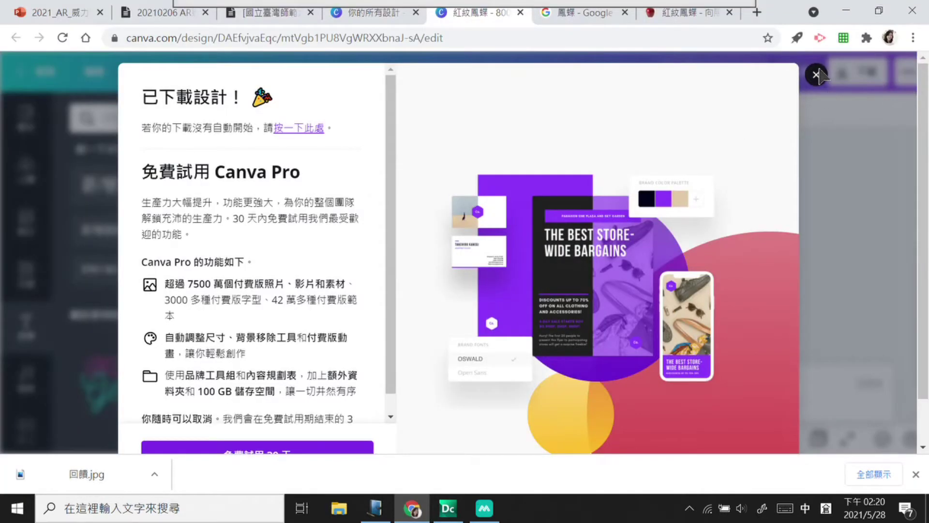
{"action": "left_click", "coordinate": [818, 76]}
{"action": "left_click", "coordinate": [644, 211]}
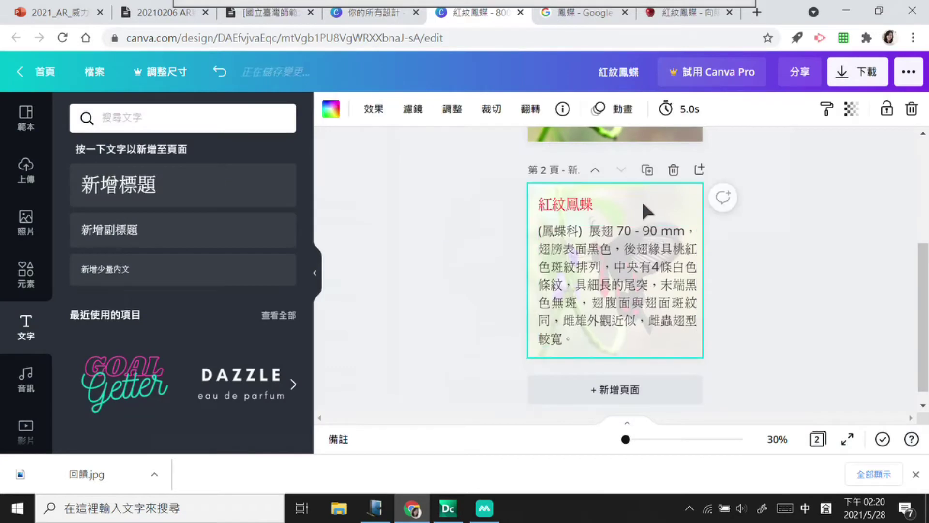
{"action": "left_click", "coordinate": [858, 73]}
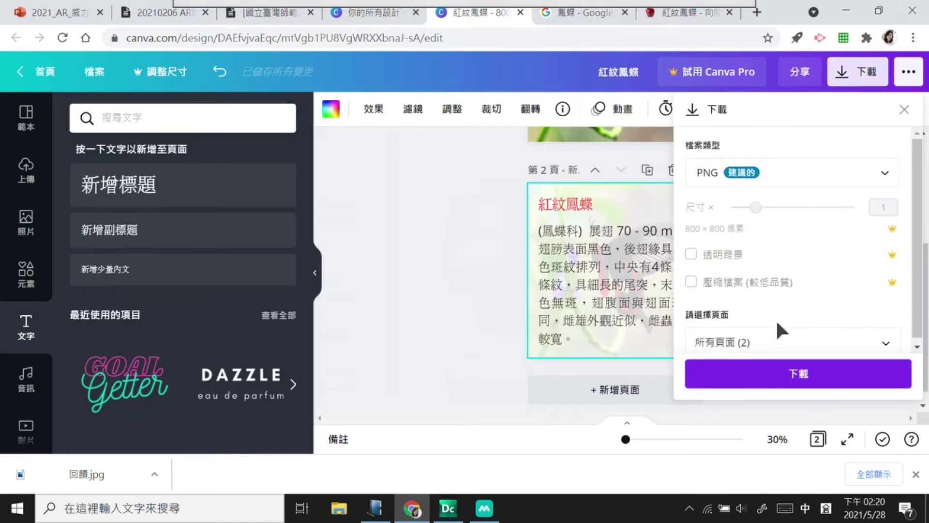
{"action": "left_click", "coordinate": [482, 249]}
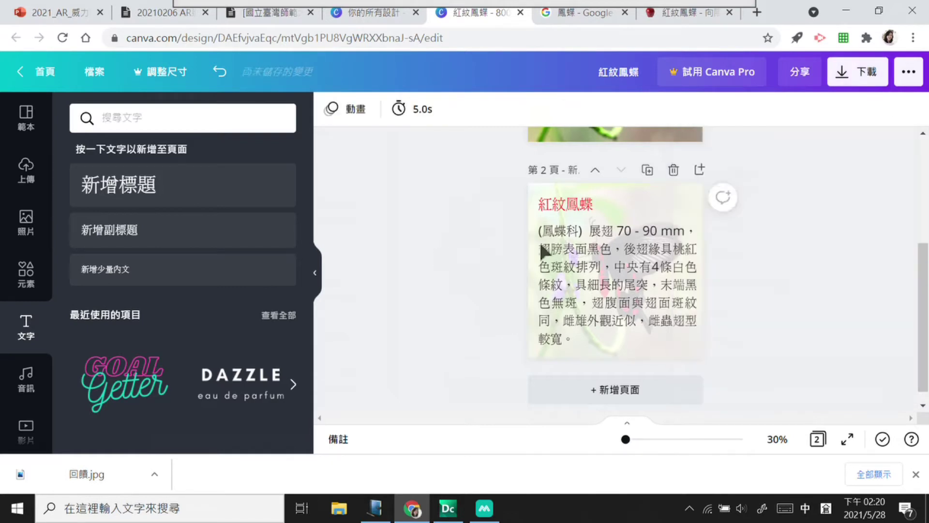
{"action": "right_click", "coordinate": [626, 258]}
{"action": "key", "text": "Escape"}
{"action": "left_click", "coordinate": [667, 189]}
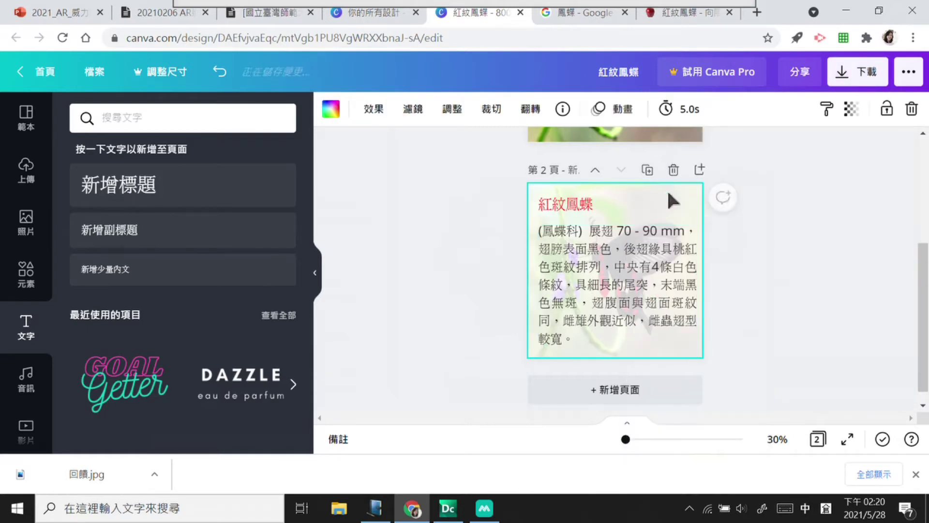
{"action": "right_click", "coordinate": [667, 190]}
{"action": "left_click", "coordinate": [668, 207]}
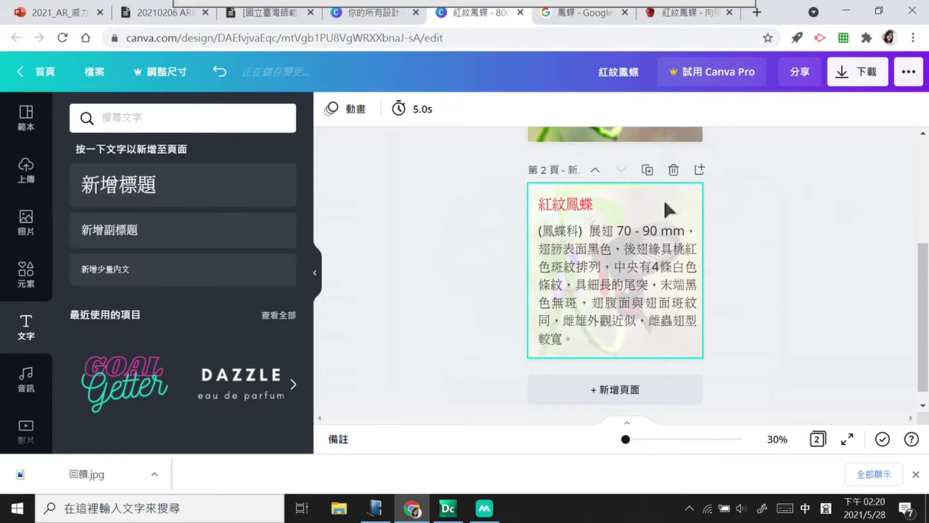
{"action": "left_click", "coordinate": [853, 78]}
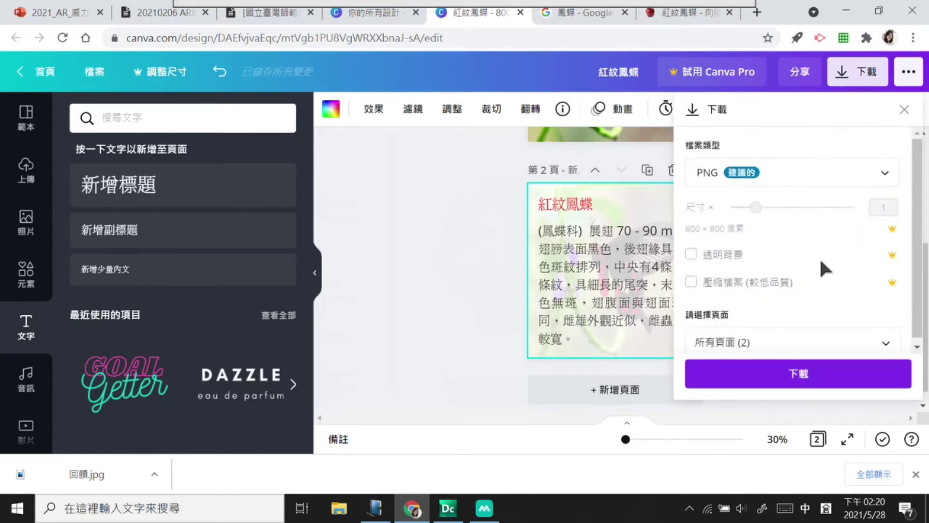
{"action": "left_click", "coordinate": [917, 348]}
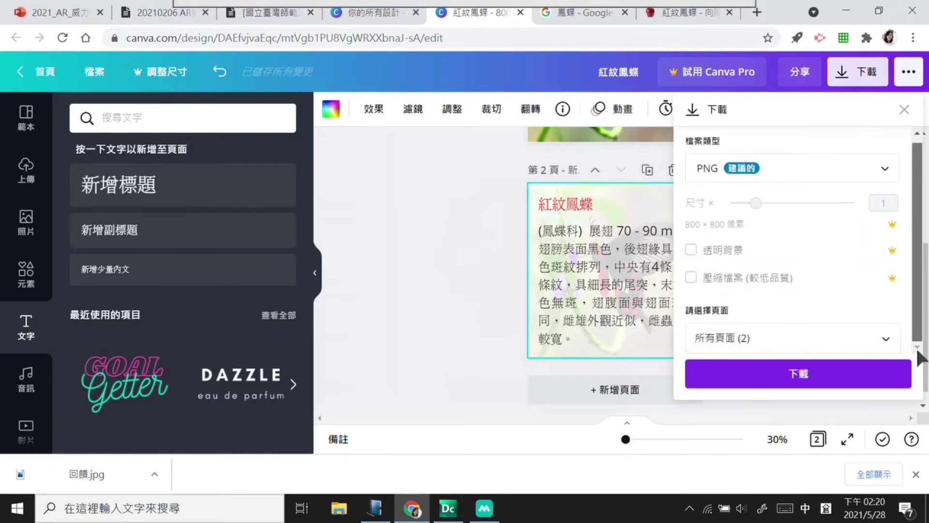
{"action": "left_click", "coordinate": [886, 341]}
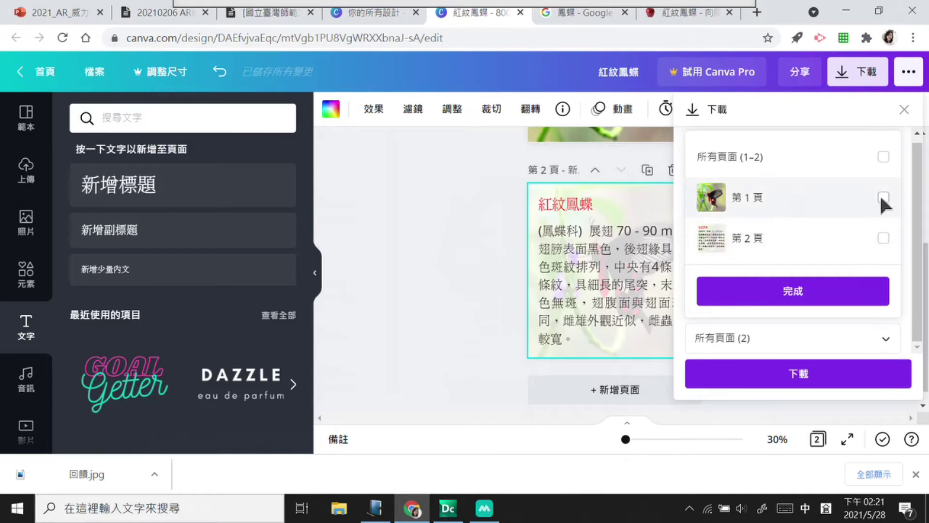
{"action": "left_click", "coordinate": [884, 238]}
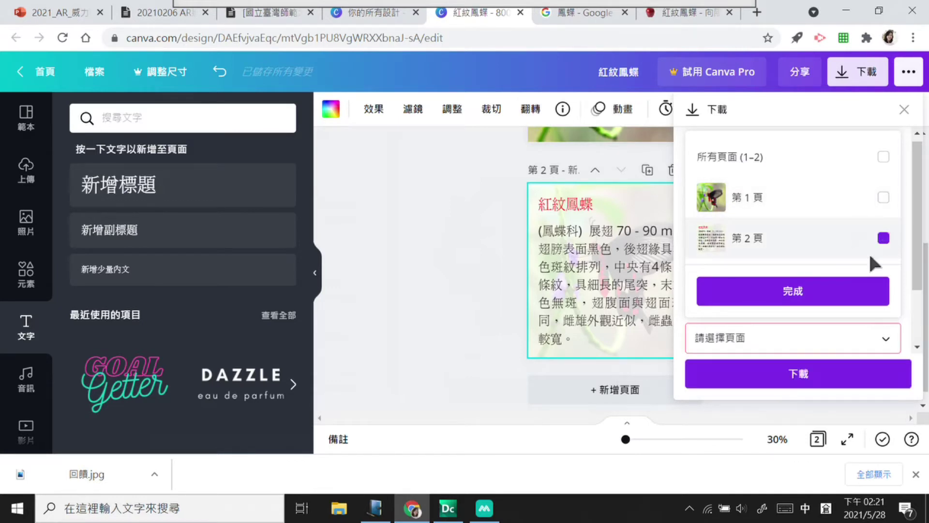
{"action": "left_click", "coordinate": [442, 320]}
{"action": "left_click", "coordinate": [441, 320]}
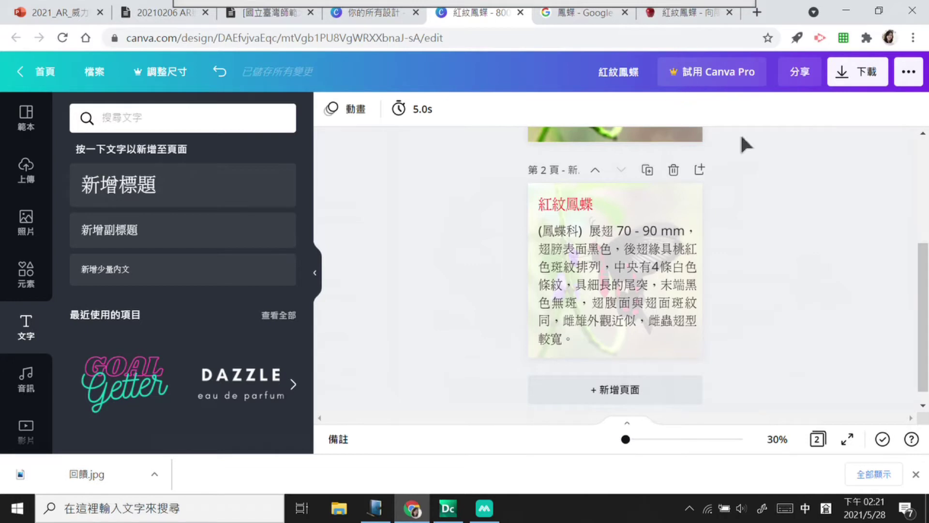
{"action": "left_click", "coordinate": [915, 484]}
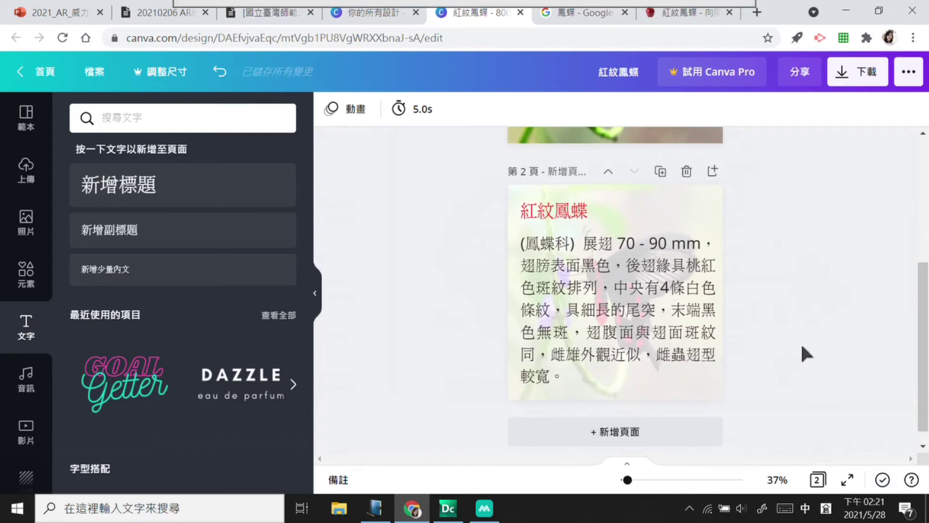
{"action": "left_click_drag", "start_coordinate": [828, 374], "coordinate": [823, 373]}
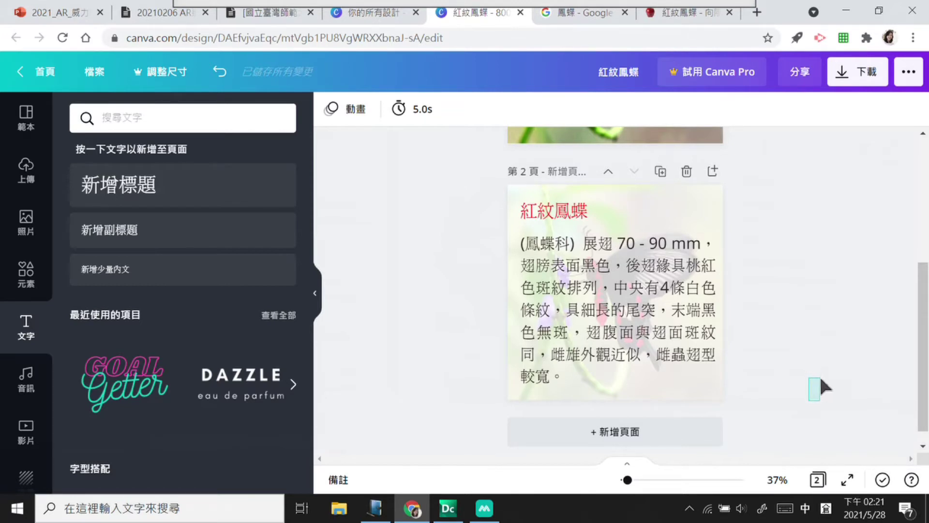
{"action": "left_click_drag", "start_coordinate": [816, 392], "coordinate": [779, 189]}
{"action": "left_click", "coordinate": [850, 11]}
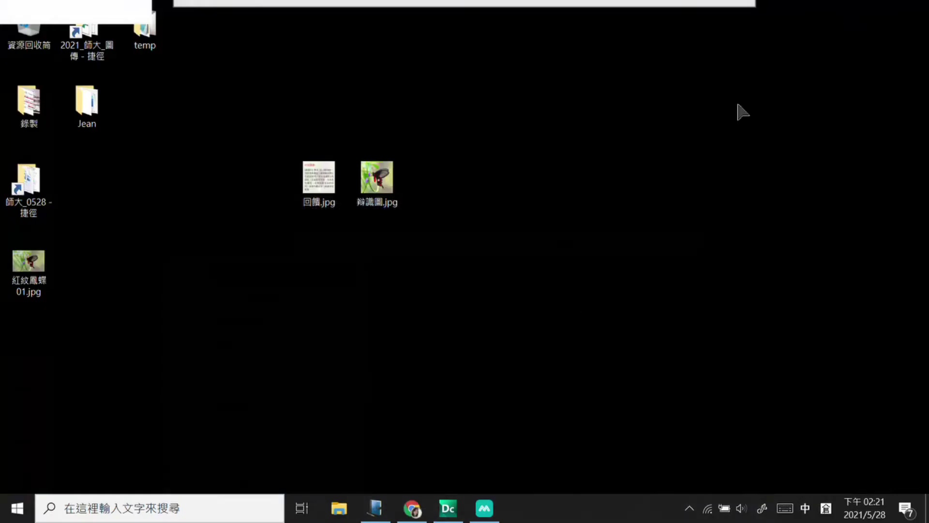
Step: Restore the MAKAR window from the taskbar to show its project list
{"action": "left_click", "coordinate": [484, 508]}
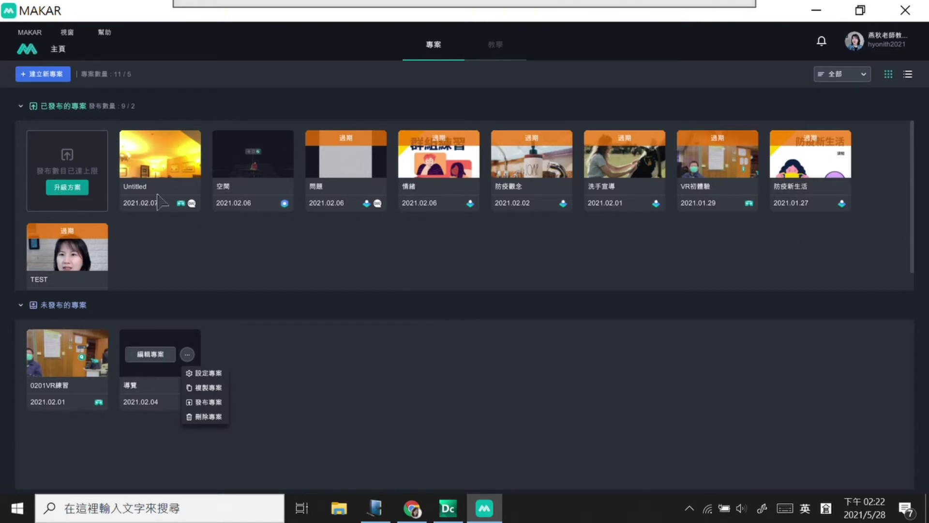
Step: Delete the TEST project through its 刪除專案 option and confirm
{"action": "left_click", "coordinate": [95, 248]}
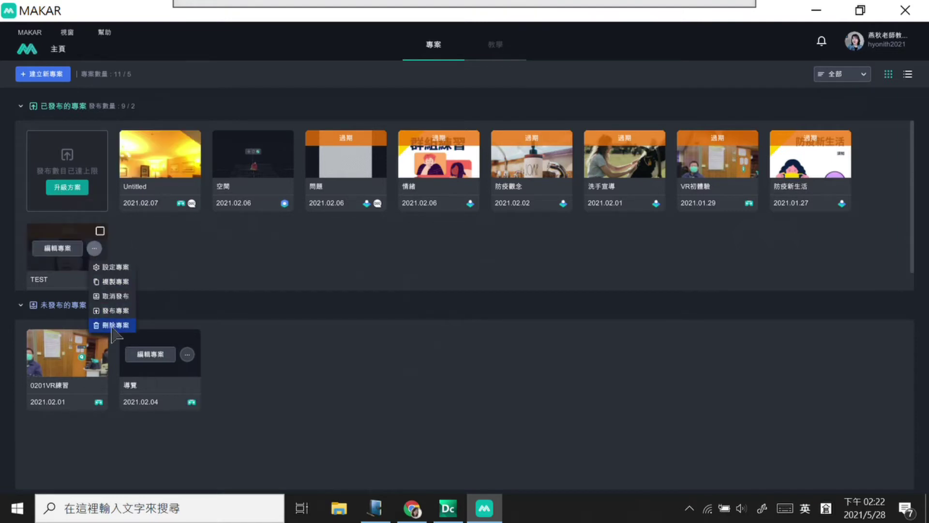
{"action": "left_click", "coordinate": [115, 325]}
{"action": "left_click", "coordinate": [502, 291]}
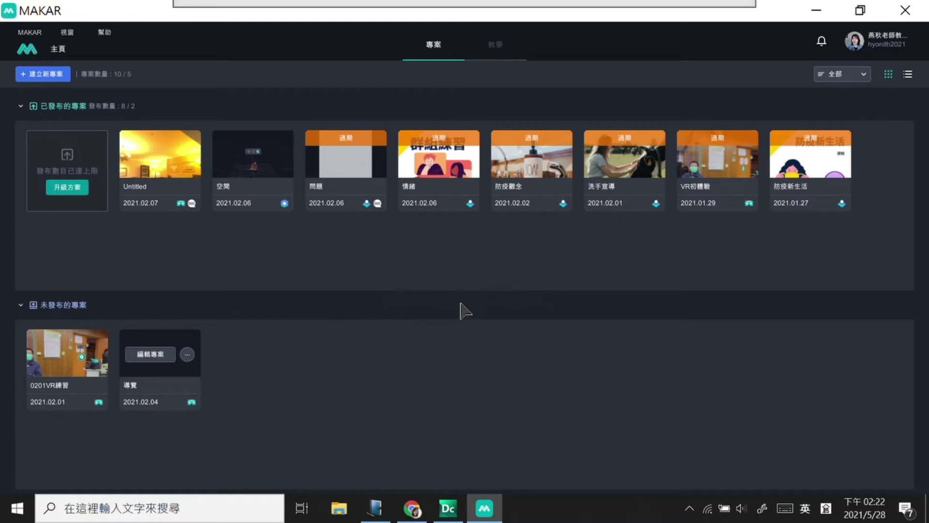
{"action": "mouse_move", "coordinate": [819, 181]}
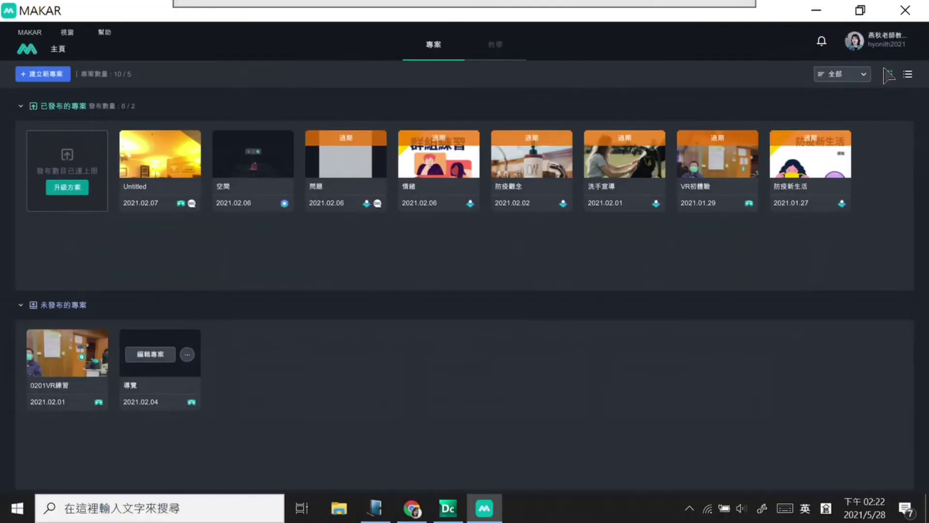
Step: Open 帳戶設定 from the profile badge menu to show the 個人資訊 dialog
{"action": "left_click", "coordinate": [887, 43]}
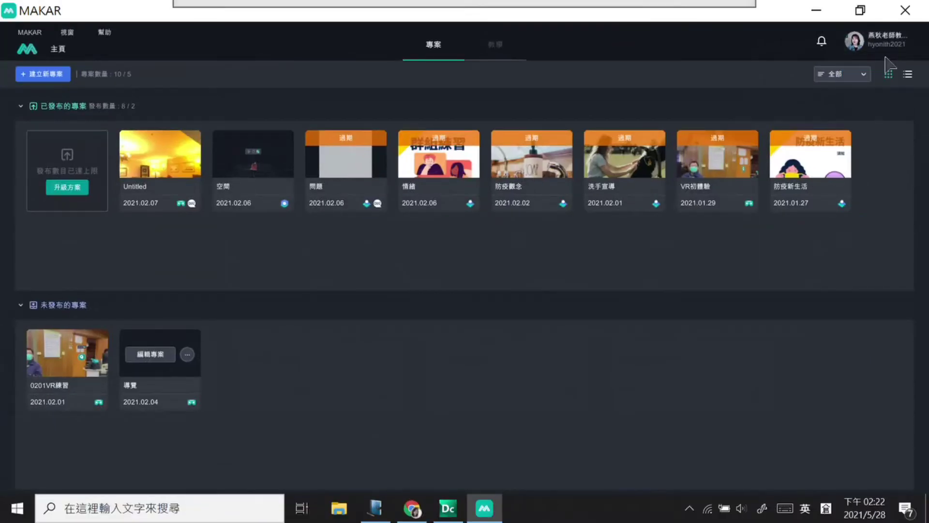
{"action": "mouse_move", "coordinate": [877, 53]}
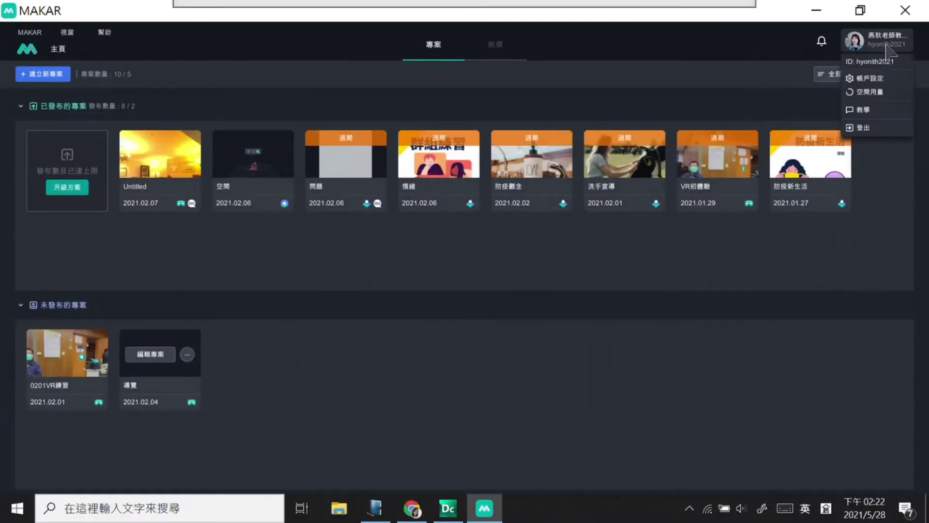
{"action": "left_click", "coordinate": [886, 78]}
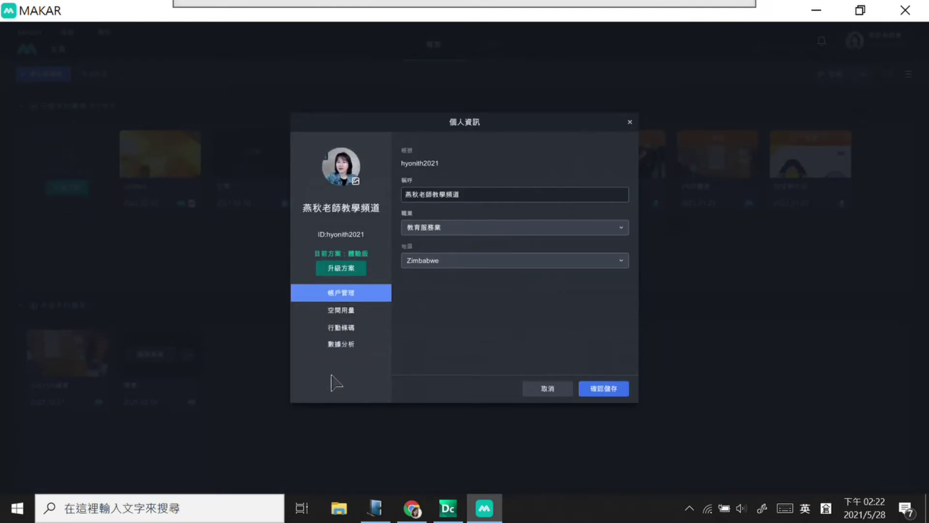
Step: Show the account's 行動條碼 QR code and handwrite a red note below it
{"action": "left_click", "coordinate": [351, 332]}
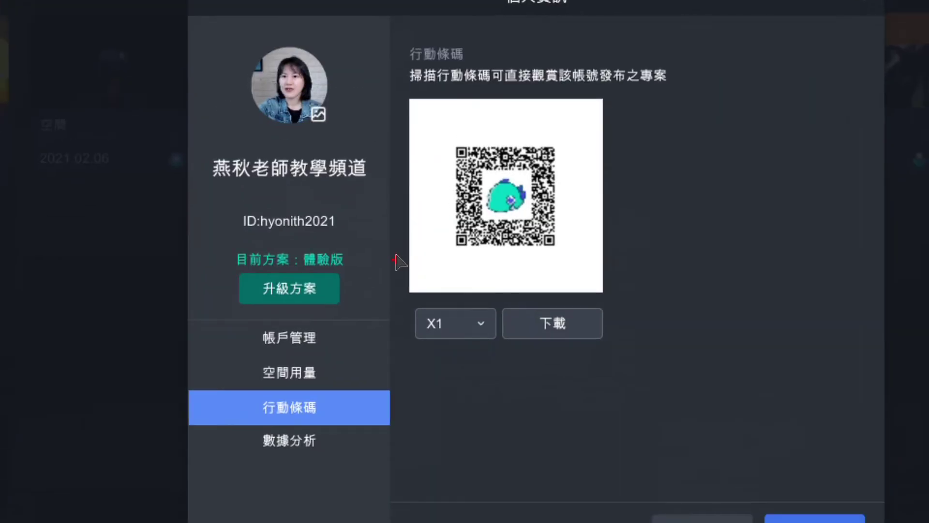
{"action": "mouse_move", "coordinate": [315, 384]}
{"action": "left_mouse_down"}
{"action": "mouse_move", "coordinate": [256, 424]}
{"action": "mouse_move", "coordinate": [339, 390]}
{"action": "left_mouse_up"}
{"action": "mouse_move", "coordinate": [446, 403]}
{"action": "left_mouse_down"}
{"action": "mouse_move", "coordinate": [479, 397]}
{"action": "mouse_move", "coordinate": [484, 460]}
{"action": "mouse_move", "coordinate": [518, 431]}
{"action": "mouse_move", "coordinate": [588, 406]}
{"action": "left_mouse_up"}
{"action": "mouse_move", "coordinate": [564, 398]}
{"action": "left_mouse_down"}
{"action": "mouse_move", "coordinate": [567, 452]}
{"action": "mouse_move", "coordinate": [564, 425]}
{"action": "left_mouse_up"}
{"action": "mouse_move", "coordinate": [592, 409]}
{"action": "left_mouse_down"}
{"action": "mouse_move", "coordinate": [634, 403]}
{"action": "mouse_move", "coordinate": [616, 467]}
{"action": "left_mouse_up"}
{"action": "left_click_drag", "start_coordinate": [605, 426], "coordinate": [582, 460]}
{"action": "left_click_drag", "start_coordinate": [680, 387], "coordinate": [683, 391]}
{"action": "left_click_drag", "start_coordinate": [659, 410], "coordinate": [724, 396]}
{"action": "left_click_drag", "start_coordinate": [674, 413], "coordinate": [658, 480]}
{"action": "left_click_drag", "start_coordinate": [688, 426], "coordinate": [717, 417]}
{"action": "mouse_move", "coordinate": [701, 415]}
{"action": "left_mouse_down"}
{"action": "mouse_move", "coordinate": [703, 451]}
{"action": "mouse_move", "coordinate": [735, 455]}
{"action": "left_mouse_up"}
{"action": "left_click_drag", "start_coordinate": [711, 422], "coordinate": [726, 520]}
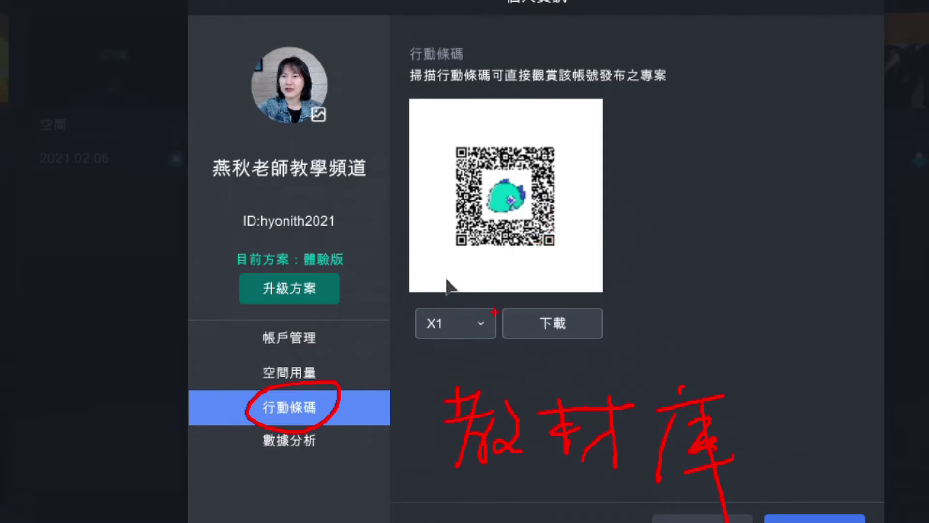
Step: Mark the size setting in red, set the QR code size to X3, and download it
{"action": "left_click_drag", "start_coordinate": [422, 341], "coordinate": [448, 340]}
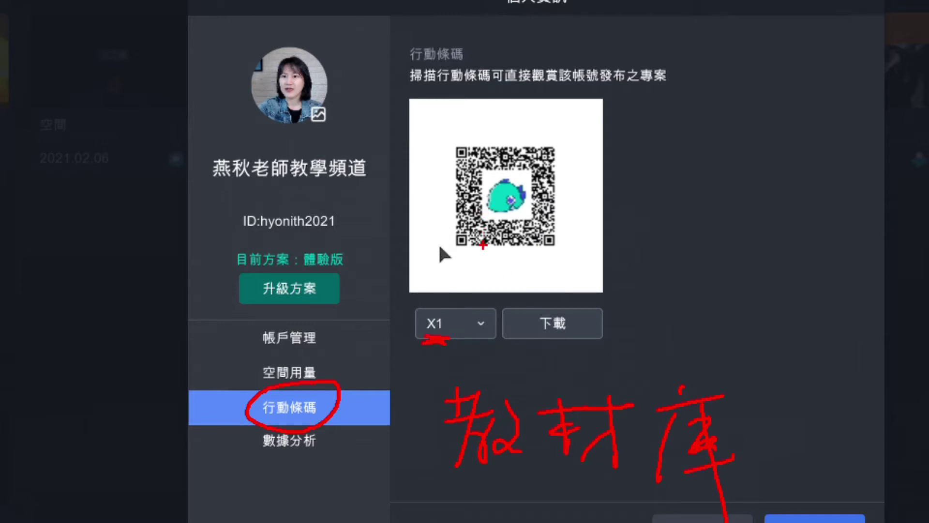
{"action": "left_click_drag", "start_coordinate": [581, 246], "coordinate": [568, 276]}
{"action": "left_click_drag", "start_coordinate": [506, 270], "coordinate": [491, 292]}
{"action": "left_click_drag", "start_coordinate": [523, 281], "coordinate": [549, 264]}
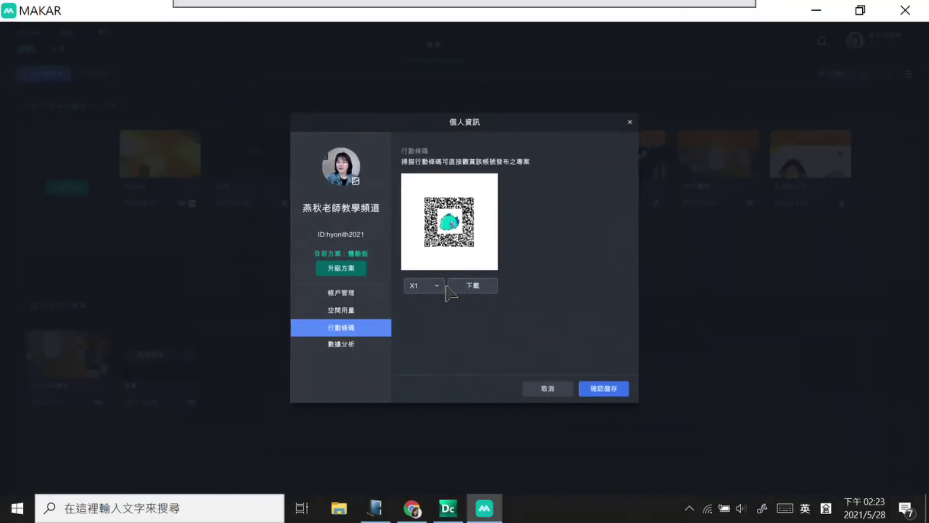
{"action": "left_click", "coordinate": [479, 324]}
{"action": "left_click", "coordinate": [429, 324]}
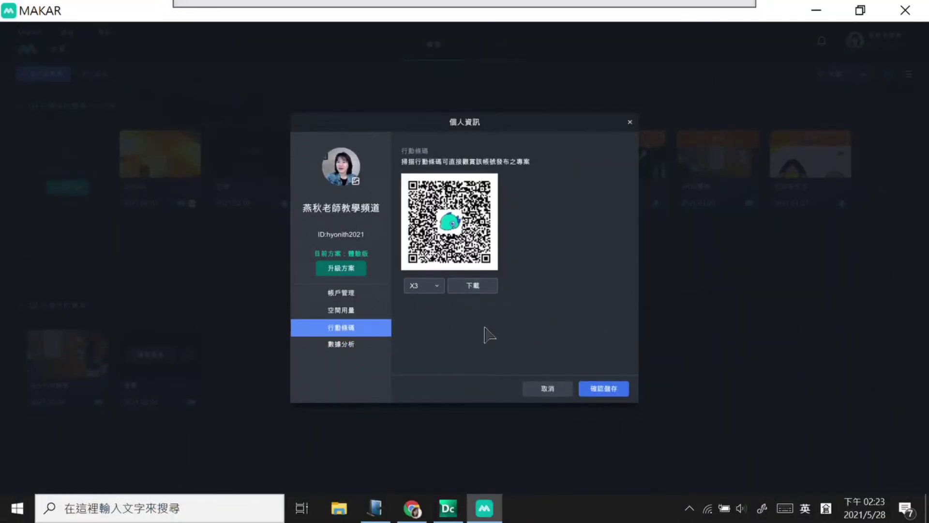
{"action": "left_click", "coordinate": [475, 285]}
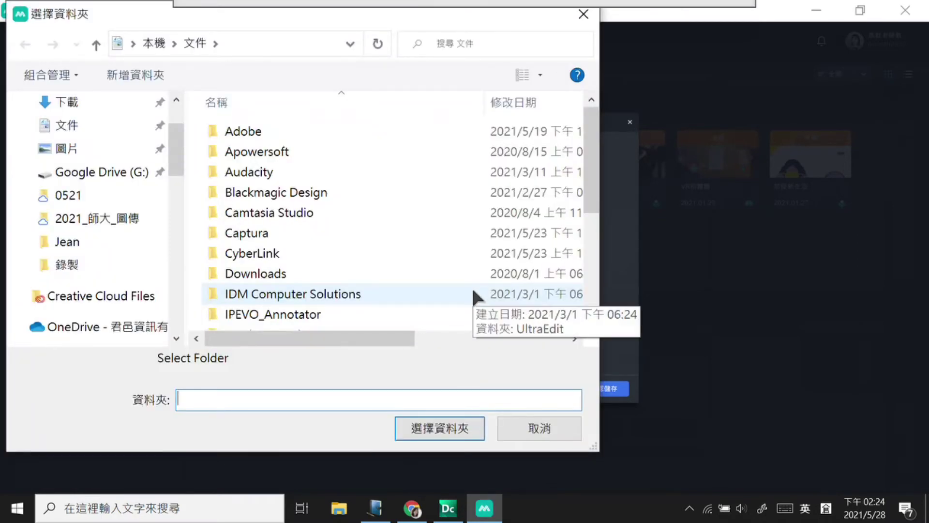
Step: Save the X3 QR code to 桌面 and close 個人資訊 with 確認儲存
{"action": "scroll", "coordinate": [181, 112], "scroll_direction": "up", "scroll_amount": 2}
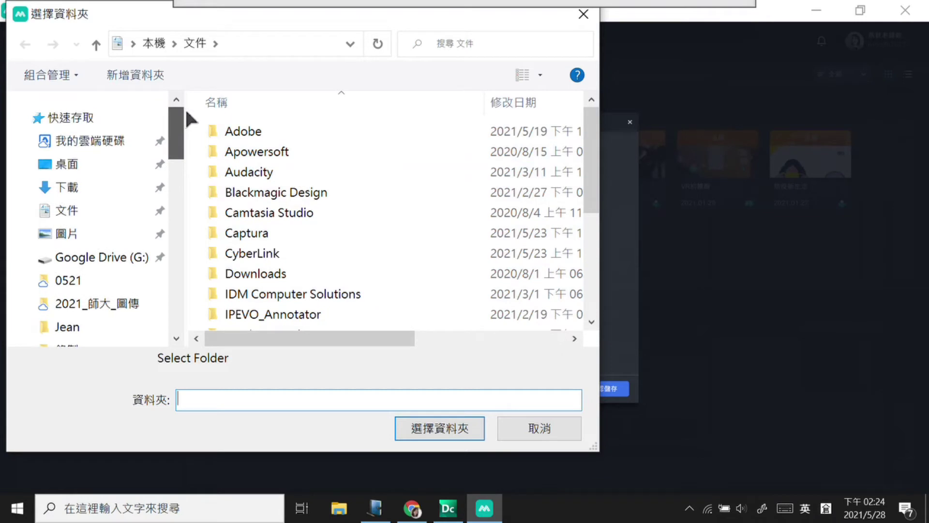
{"action": "left_click", "coordinate": [100, 160]}
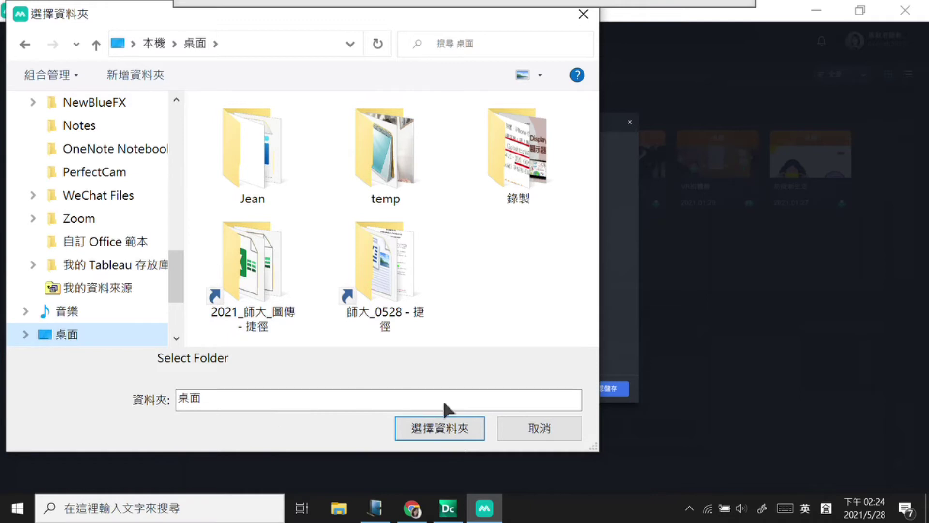
{"action": "left_click", "coordinate": [466, 433]}
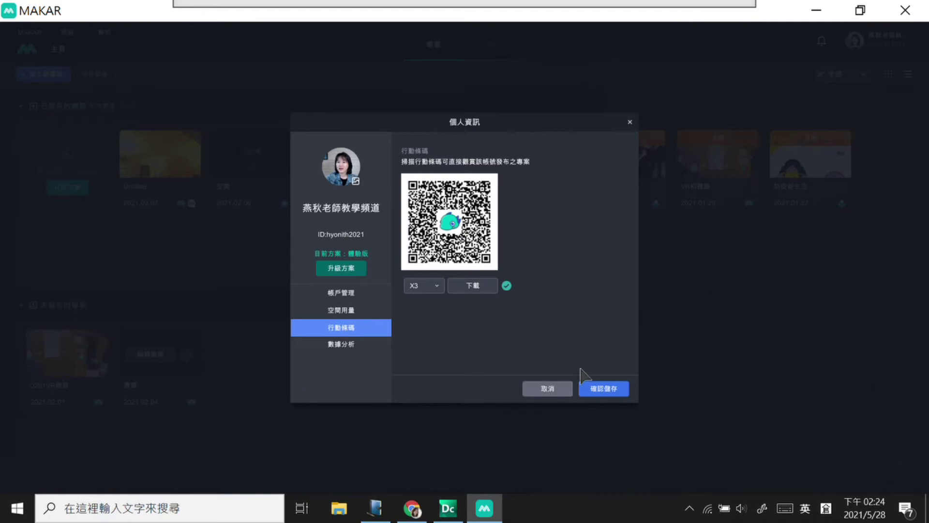
{"action": "left_click", "coordinate": [603, 388]}
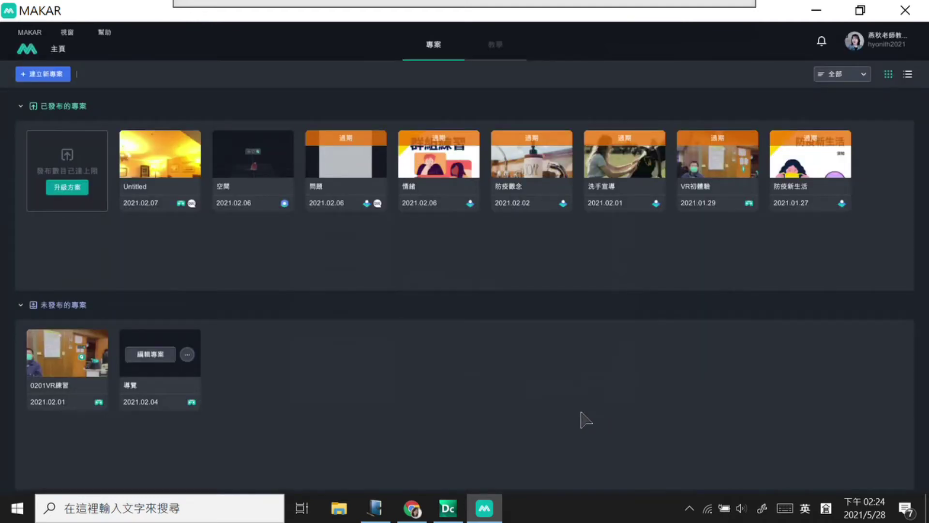
{"action": "left_click", "coordinate": [817, 11]}
{"action": "left_click_drag", "start_coordinate": [28, 334], "coordinate": [438, 180]}
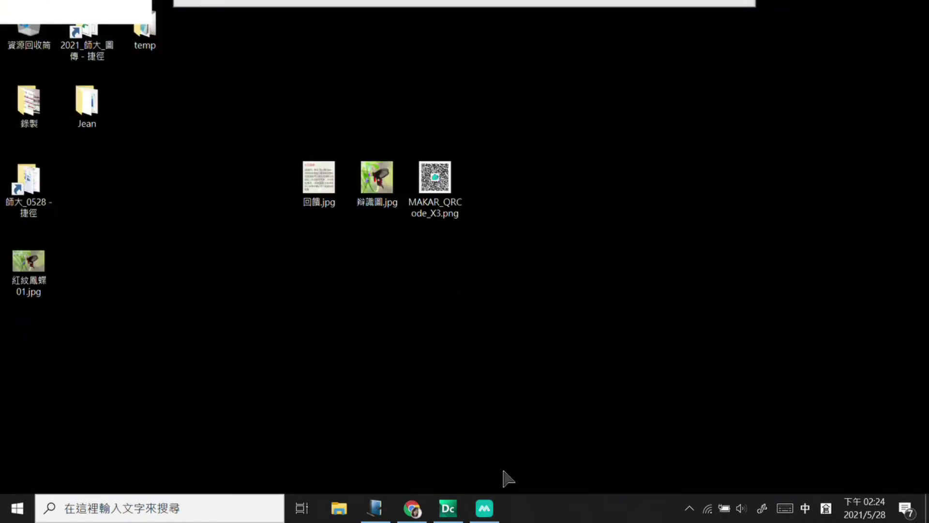
{"action": "left_click", "coordinate": [484, 508]}
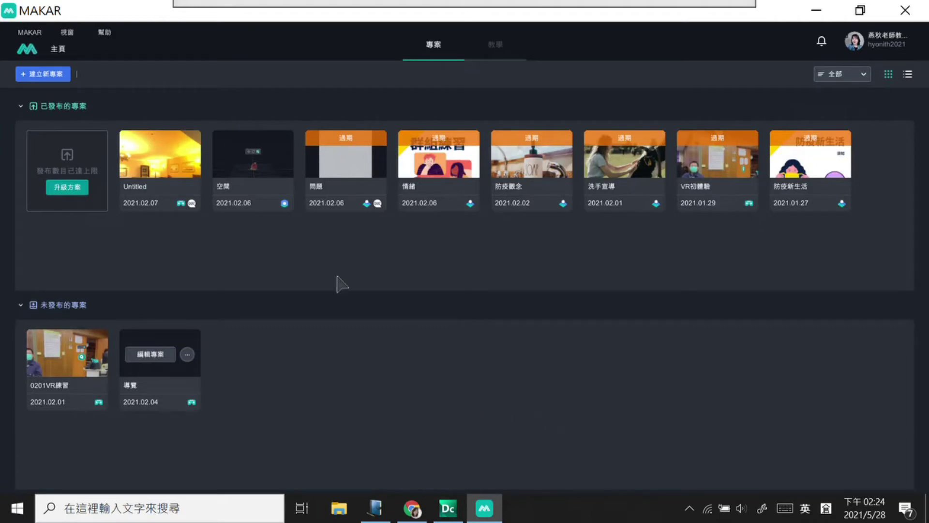
Step: Unpublish the Untitled, 空間 and 問題 projects
{"action": "mouse_move", "coordinate": [154, 214]}
{"action": "left_click", "coordinate": [187, 155]}
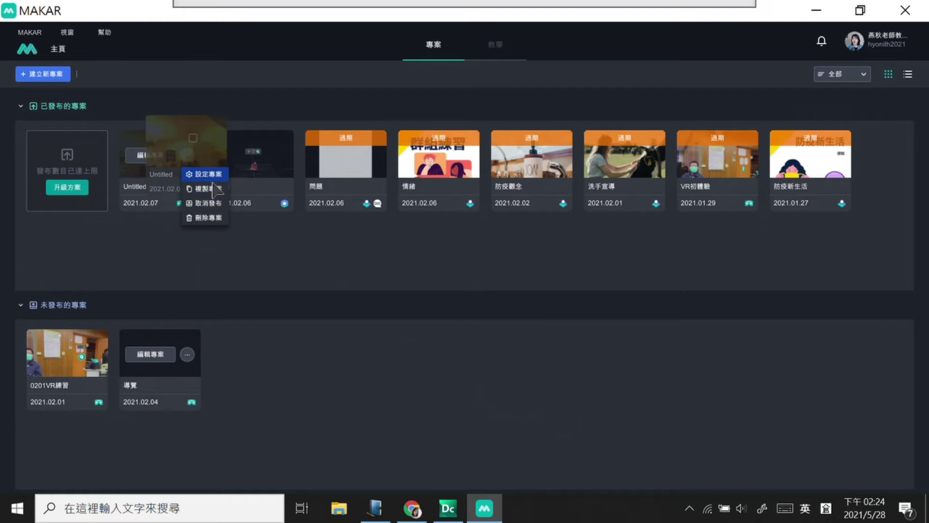
{"action": "left_click", "coordinate": [210, 204]}
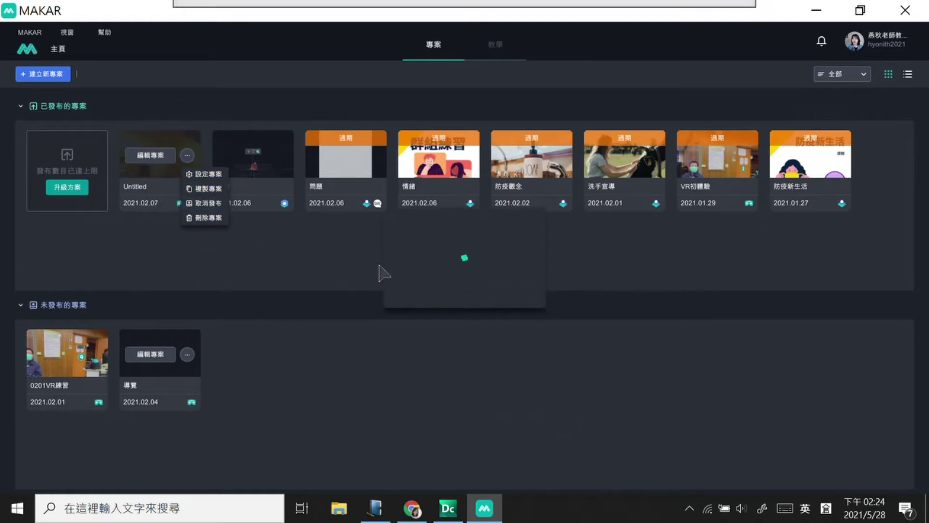
{"action": "left_click", "coordinate": [495, 290]}
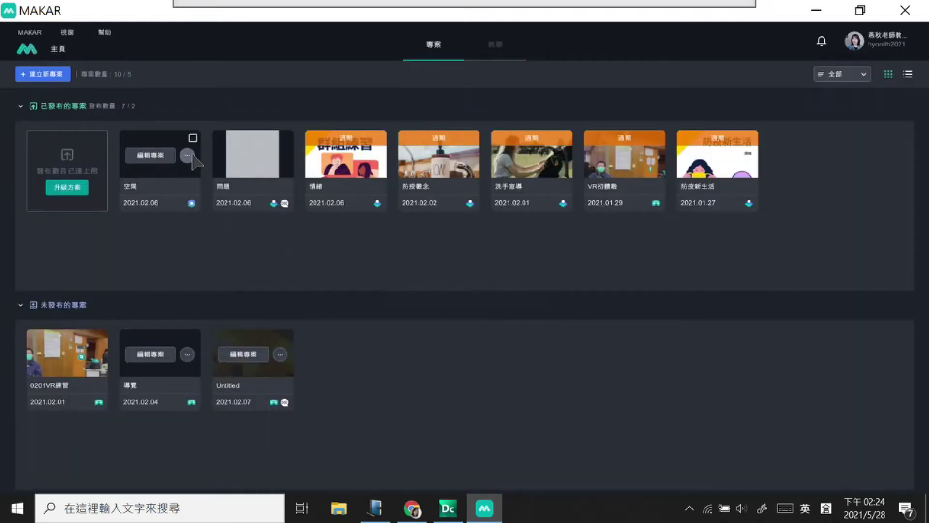
{"action": "left_click", "coordinate": [187, 155]}
{"action": "left_click", "coordinate": [208, 203]}
{"action": "left_click", "coordinate": [492, 289]}
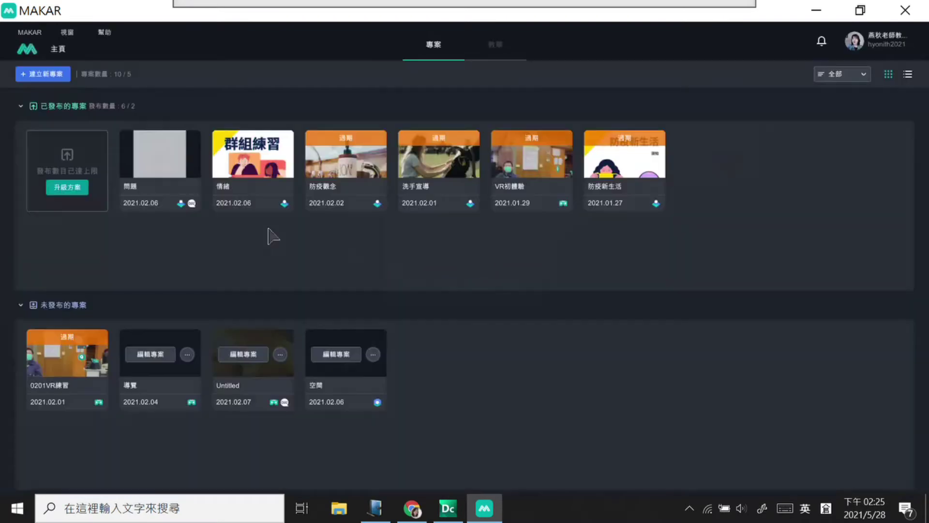
{"action": "left_click", "coordinate": [186, 155]}
{"action": "left_click", "coordinate": [210, 203]}
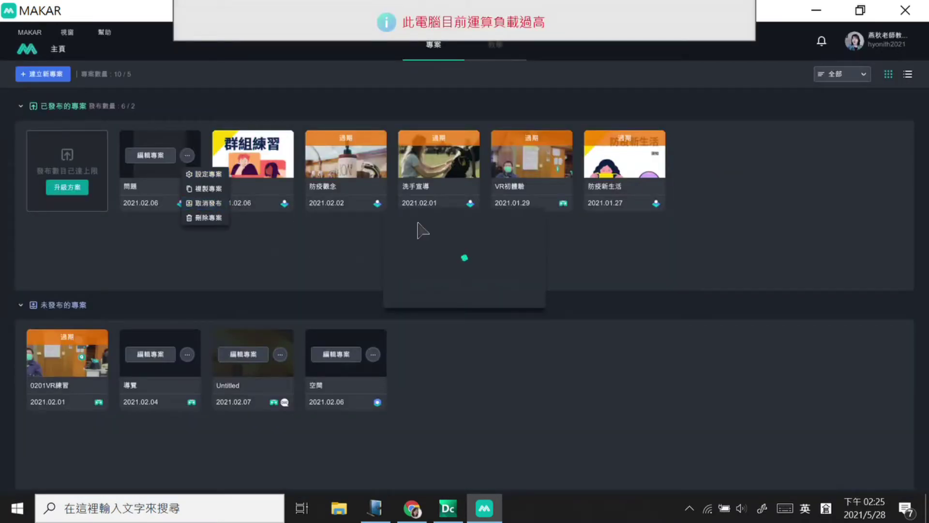
{"action": "left_click", "coordinate": [489, 287]}
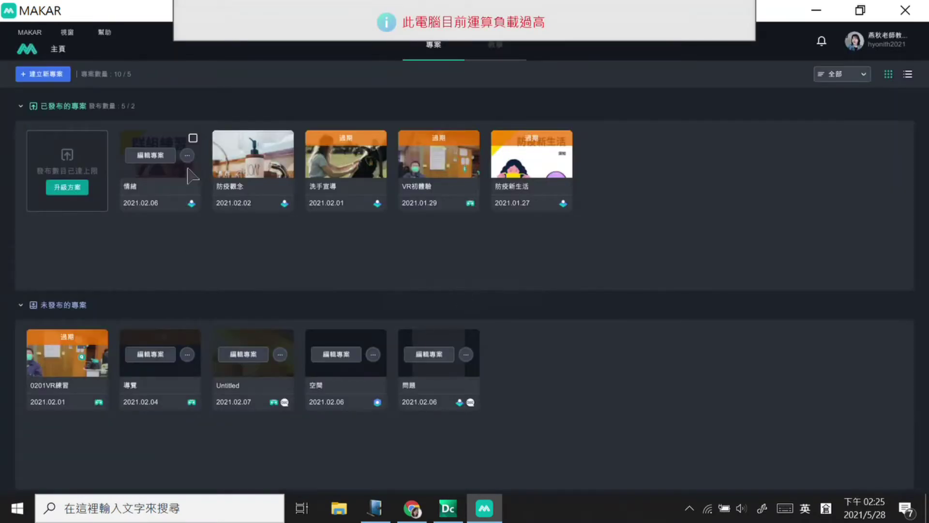
Step: Unpublish the 情緒, 防疫觀念 and 洗手宣導 projects
{"action": "left_click", "coordinate": [188, 155]}
{"action": "left_click", "coordinate": [209, 203]}
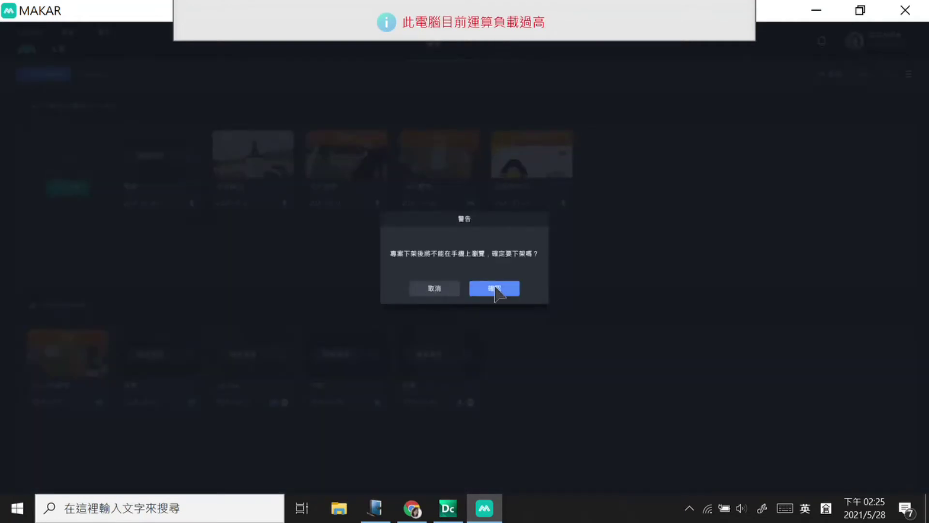
{"action": "left_click", "coordinate": [492, 289]}
{"action": "left_click", "coordinate": [188, 155]}
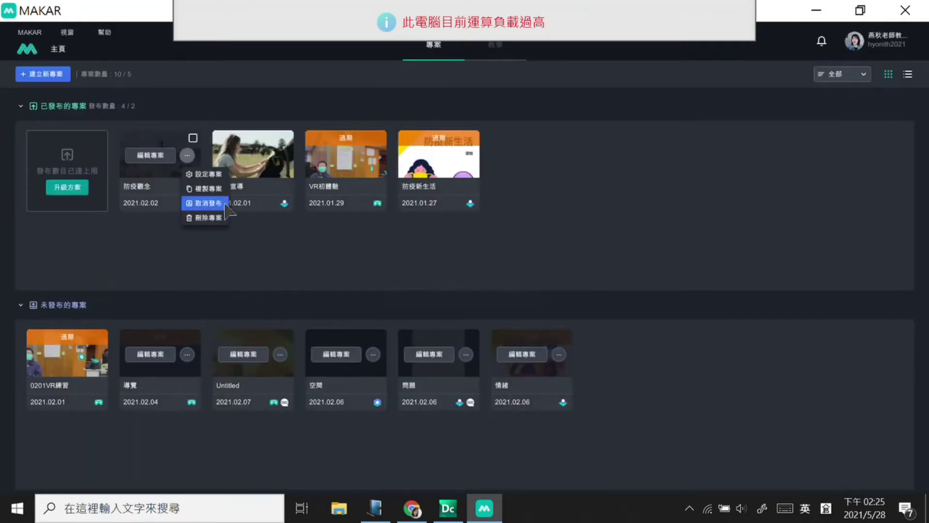
{"action": "left_click", "coordinate": [209, 203]}
{"action": "left_click", "coordinate": [490, 288]}
{"action": "left_click", "coordinate": [188, 155]}
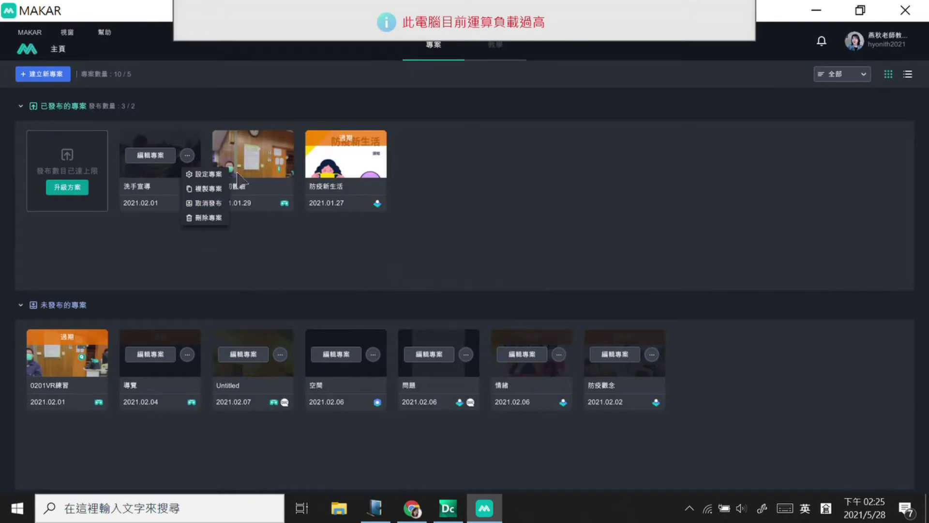
{"action": "left_click", "coordinate": [216, 205]}
{"action": "left_click", "coordinate": [492, 289]}
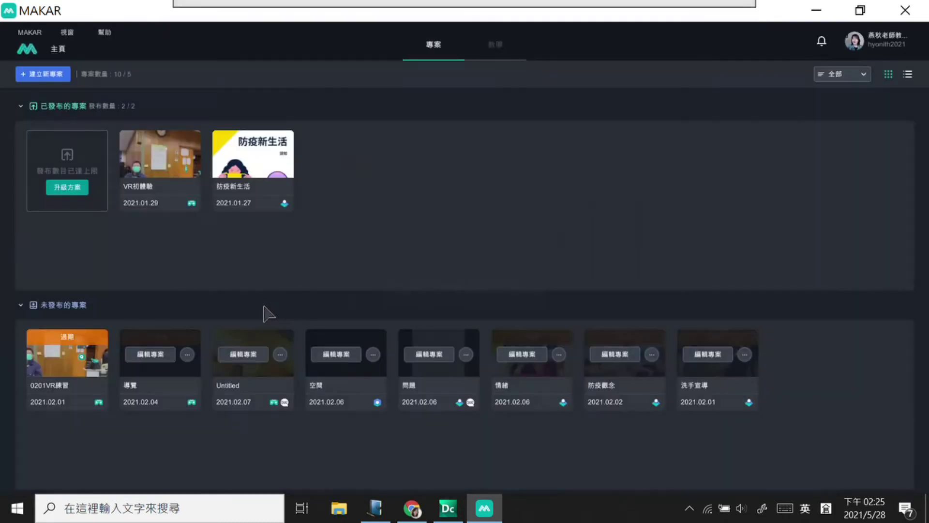
Step: Unpublish VR初體驗, cancelling an accidental delete, and then 防疫新生活
{"action": "left_click", "coordinate": [188, 155]}
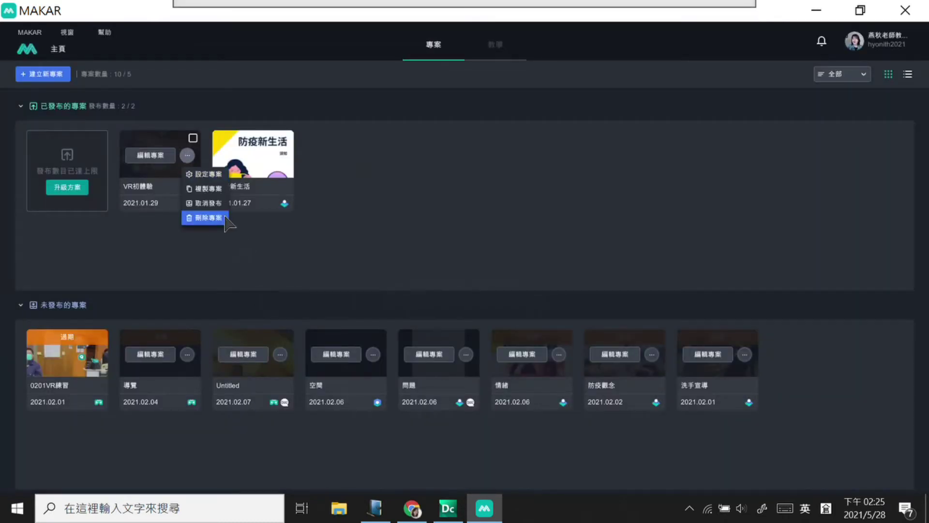
{"action": "left_click", "coordinate": [209, 219]}
{"action": "left_click", "coordinate": [435, 289]}
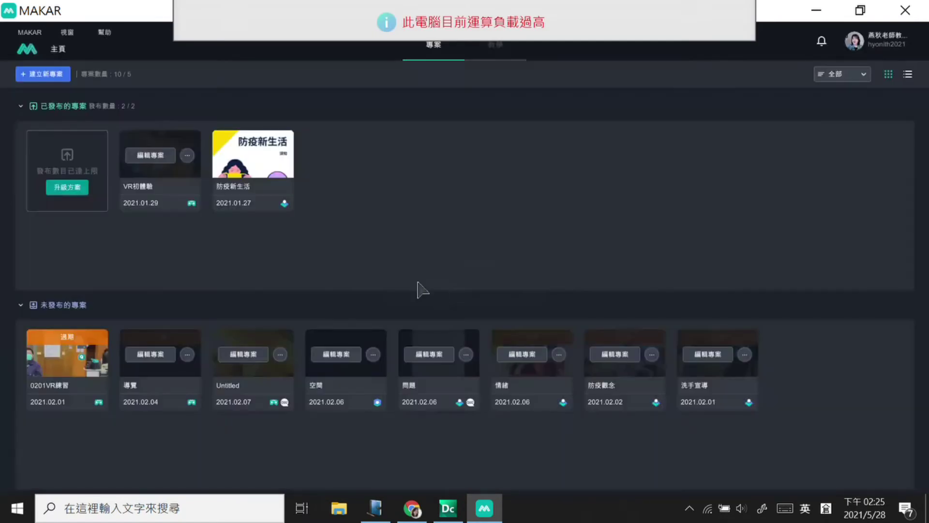
{"action": "left_click", "coordinate": [187, 155]}
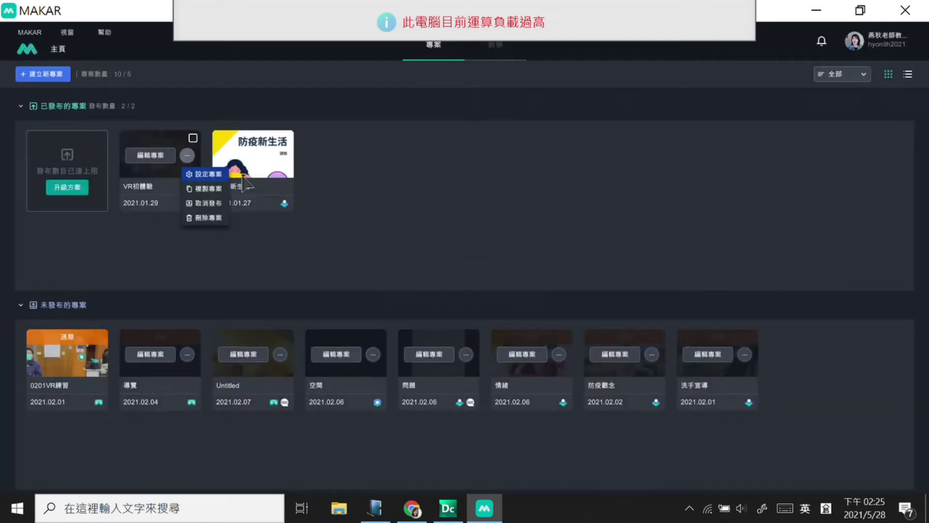
{"action": "left_click", "coordinate": [211, 204]}
{"action": "left_click", "coordinate": [489, 288]}
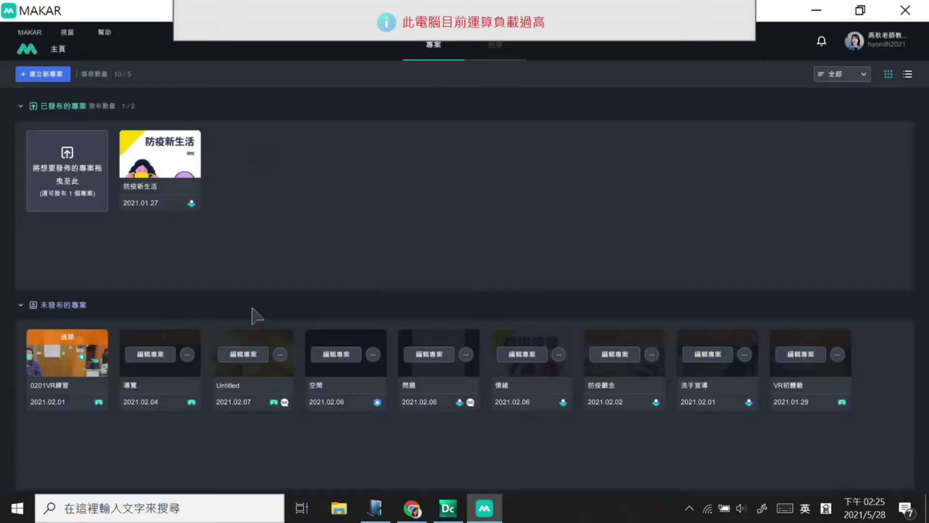
{"action": "left_click", "coordinate": [187, 155]}
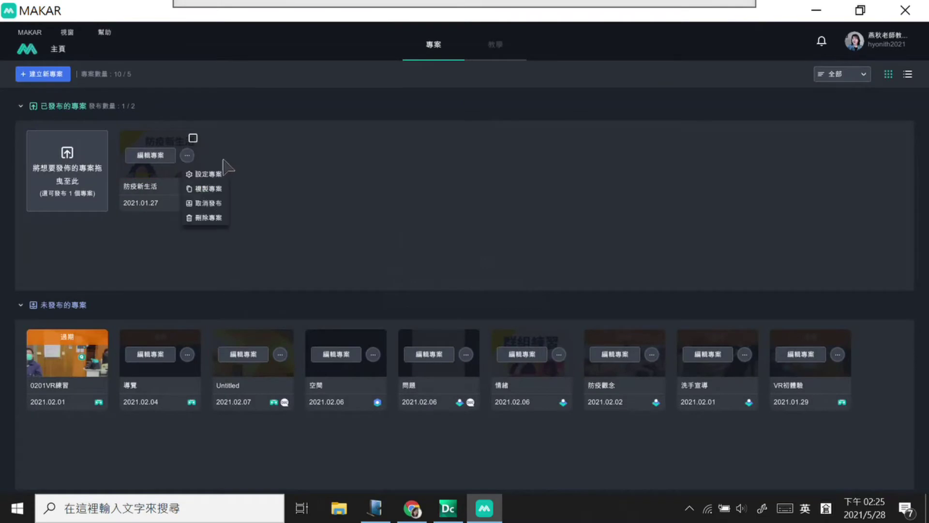
{"action": "left_click", "coordinate": [212, 204]}
{"action": "left_click", "coordinate": [489, 290]}
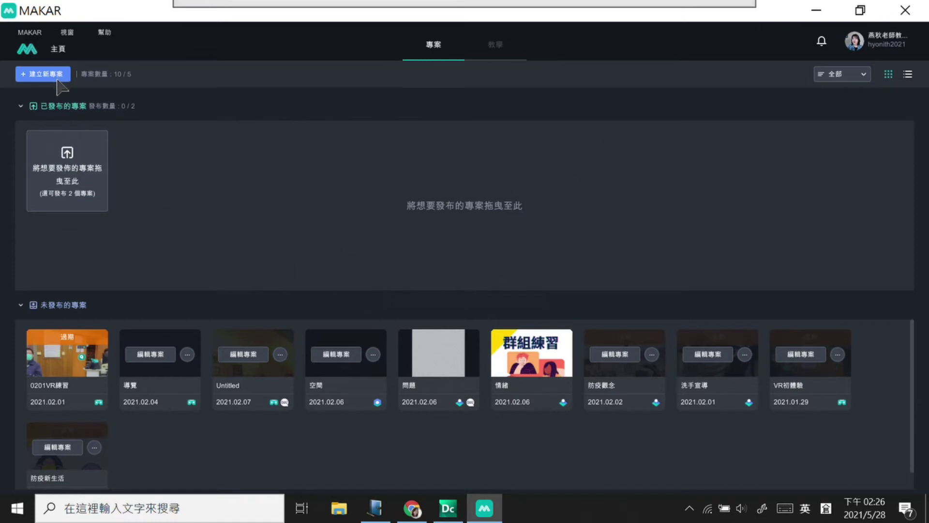
Step: After hitting the project-limit warning, delete the 導覽 and 0201VR練習 projects
{"action": "left_click_drag", "start_coordinate": [65, 105], "coordinate": [70, 95]}
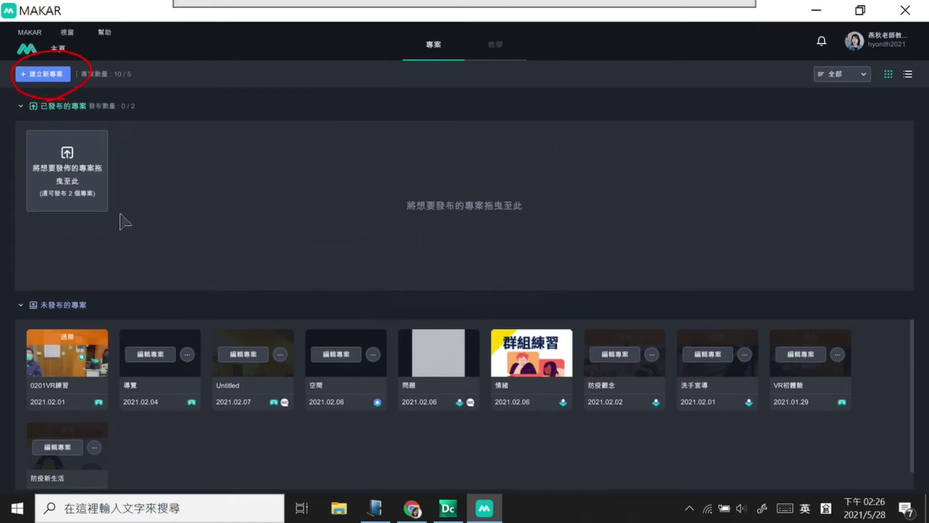
{"action": "left_click_drag", "start_coordinate": [36, 80], "coordinate": [85, 78]}
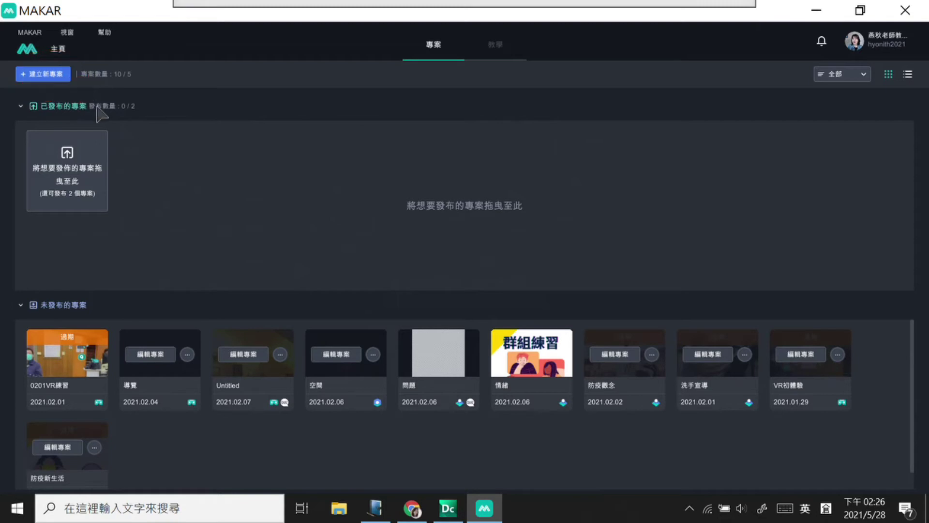
{"action": "left_click", "coordinate": [59, 78]}
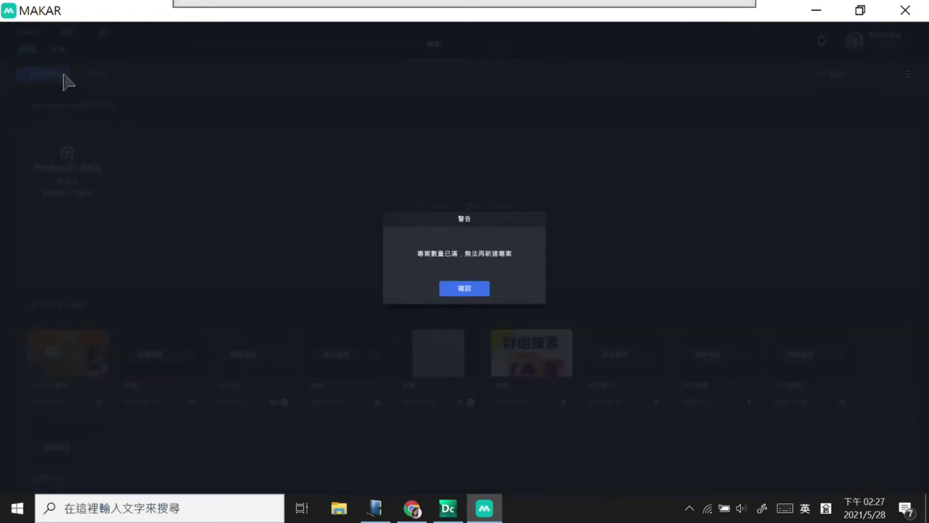
{"action": "left_click", "coordinate": [462, 287]}
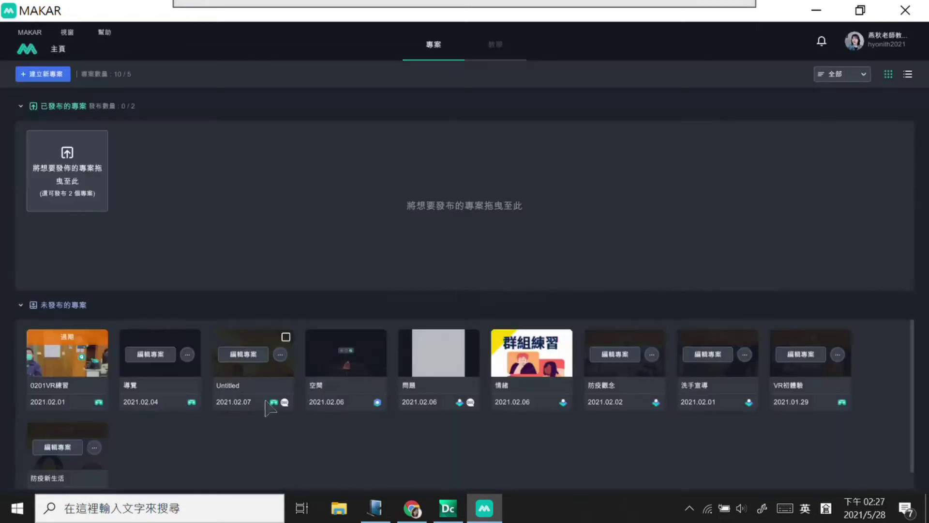
{"action": "left_click", "coordinate": [187, 355]}
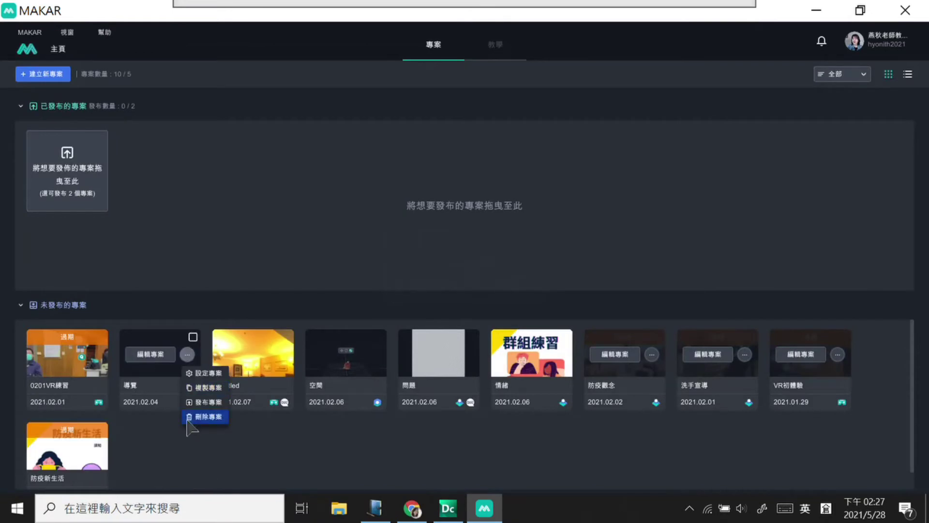
{"action": "left_click", "coordinate": [209, 417]}
{"action": "left_click", "coordinate": [512, 295]}
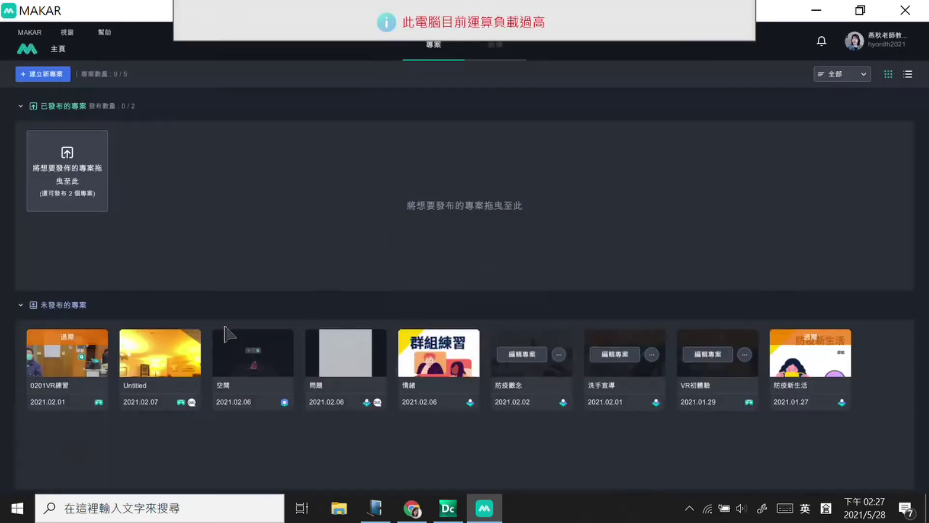
{"action": "left_click", "coordinate": [94, 354]}
{"action": "left_click", "coordinate": [117, 416]}
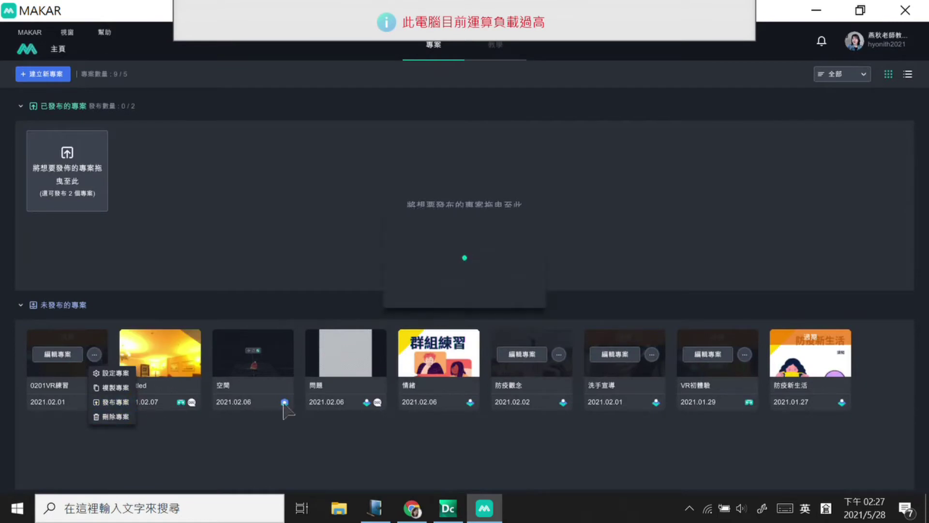
{"action": "left_click", "coordinate": [504, 293]}
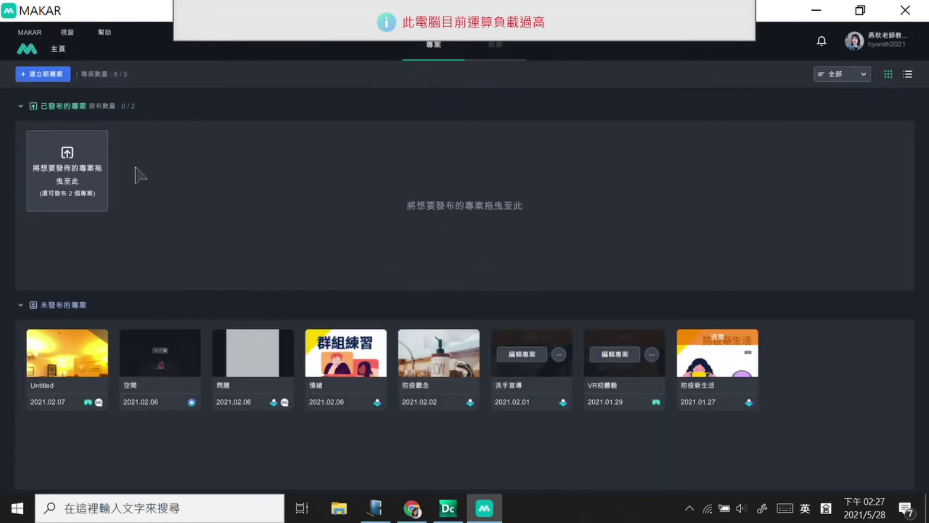
Step: Still blocked by the project limit, delete VR初體驗, 洗手宣導 and 防疫觀念
{"action": "left_click", "coordinate": [62, 75]}
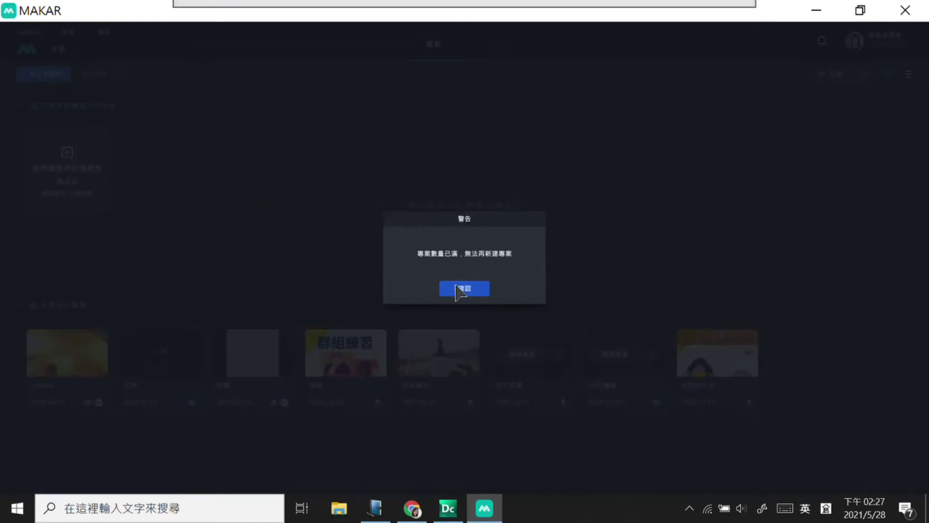
{"action": "left_click", "coordinate": [461, 288]}
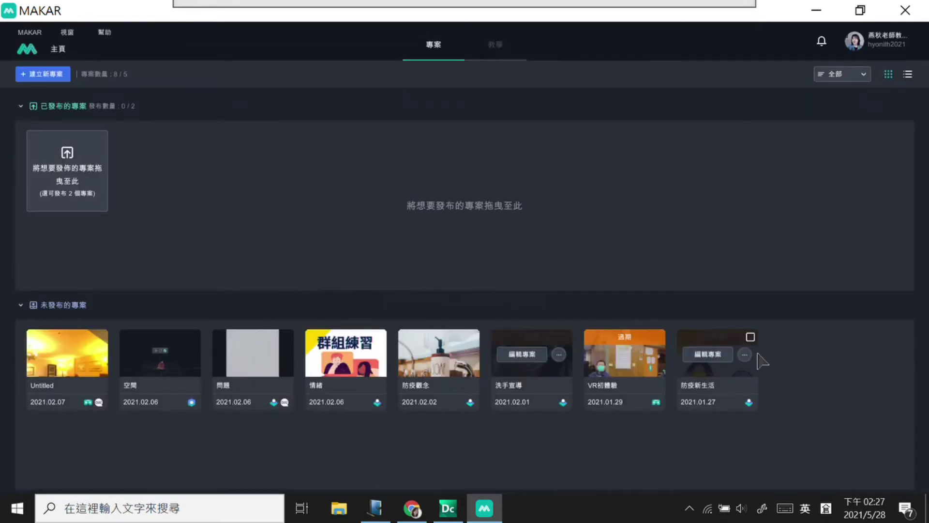
{"action": "left_click", "coordinate": [652, 354]}
{"action": "left_click", "coordinate": [669, 402]}
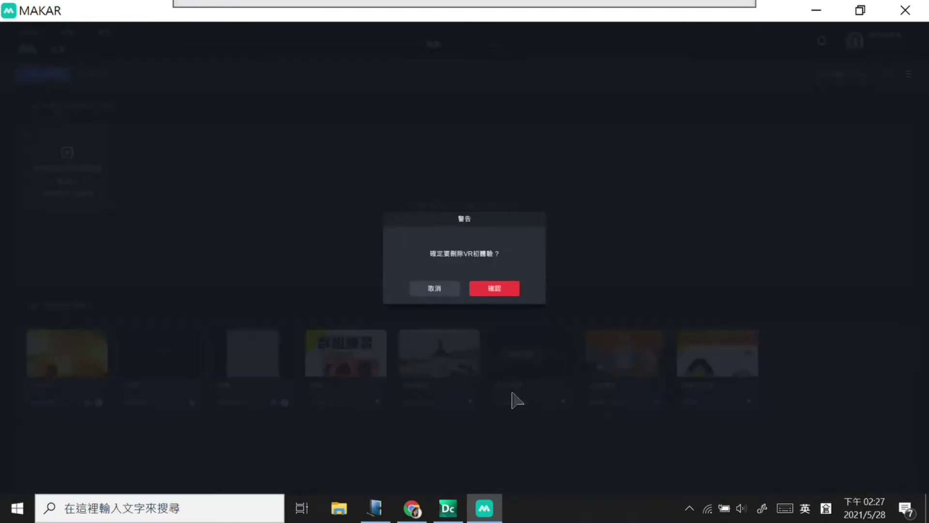
{"action": "left_click", "coordinate": [494, 289]}
{"action": "left_click", "coordinate": [559, 355]}
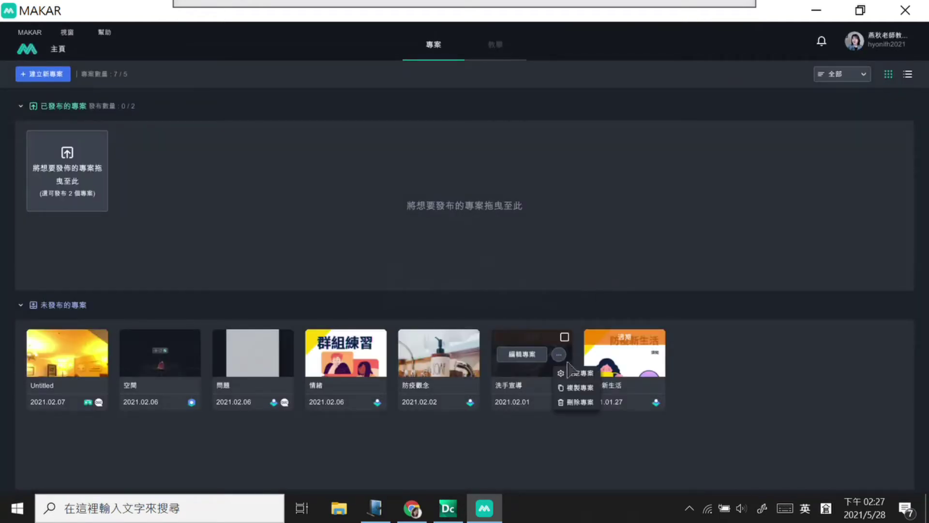
{"action": "left_click", "coordinate": [576, 402]}
{"action": "left_click", "coordinate": [493, 288]}
{"action": "left_click", "coordinate": [465, 355]}
{"action": "left_click", "coordinate": [482, 416]}
{"action": "left_click", "coordinate": [494, 288]}
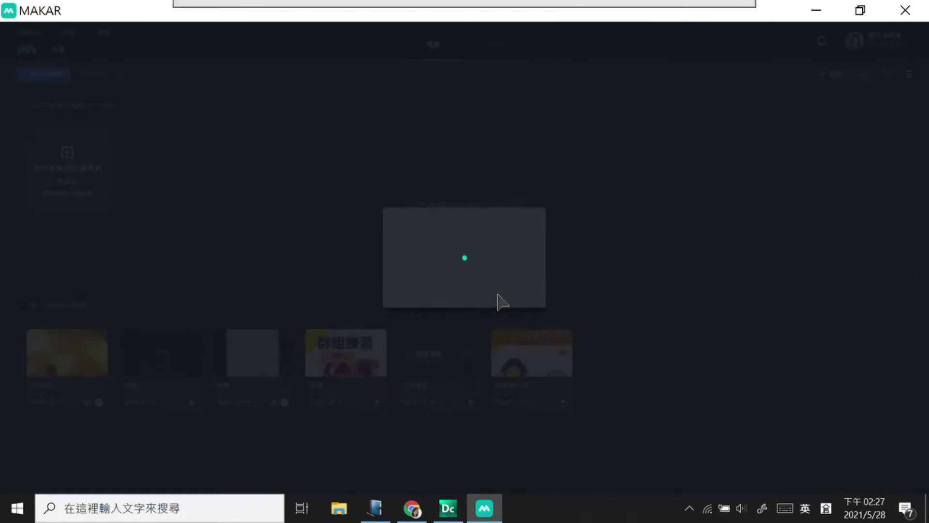
Step: Delete the 問題 project, leaving four projects at 4/5
{"action": "left_click", "coordinate": [375, 356]}
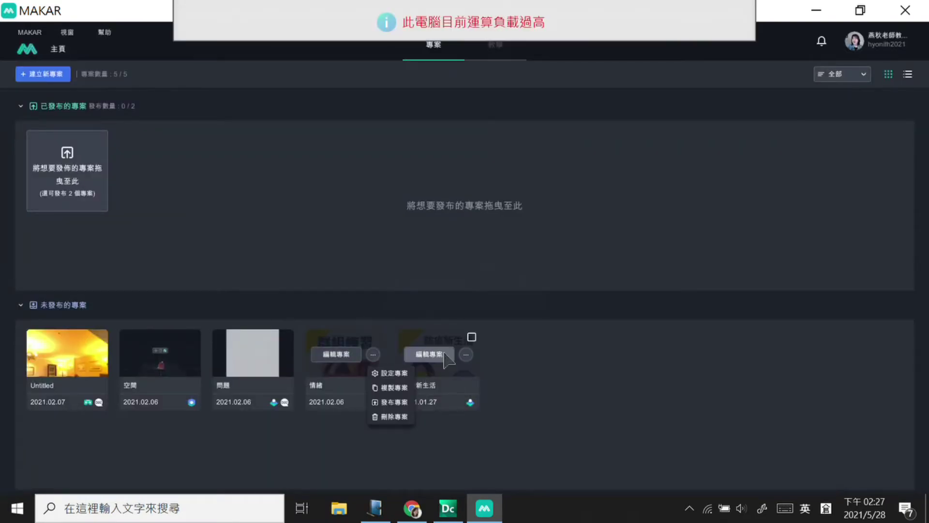
{"action": "left_click", "coordinate": [280, 355]}
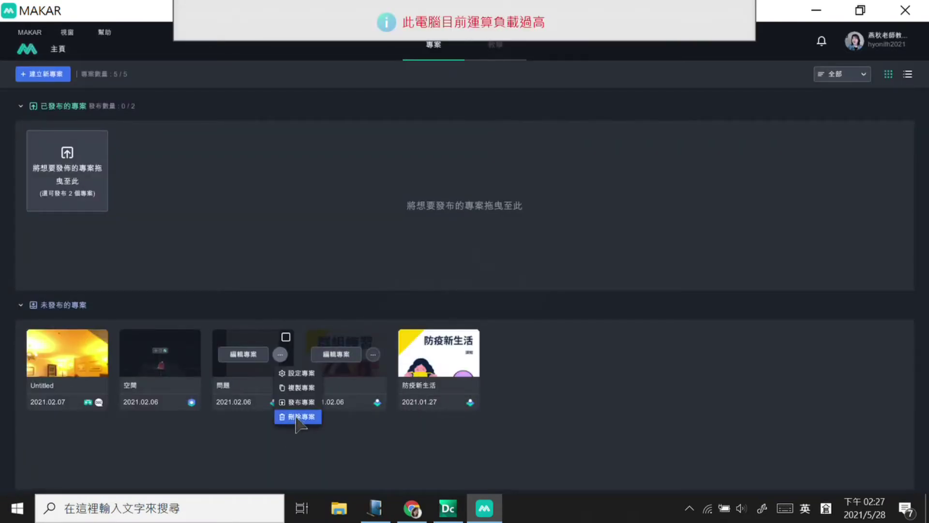
{"action": "left_click", "coordinate": [298, 417]}
{"action": "left_click", "coordinate": [493, 289]}
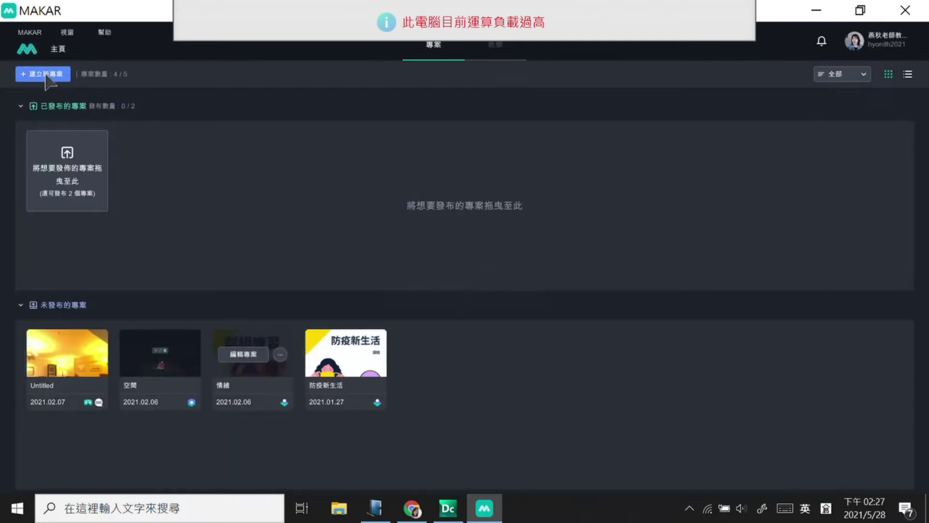
{"action": "left_click", "coordinate": [42, 76]}
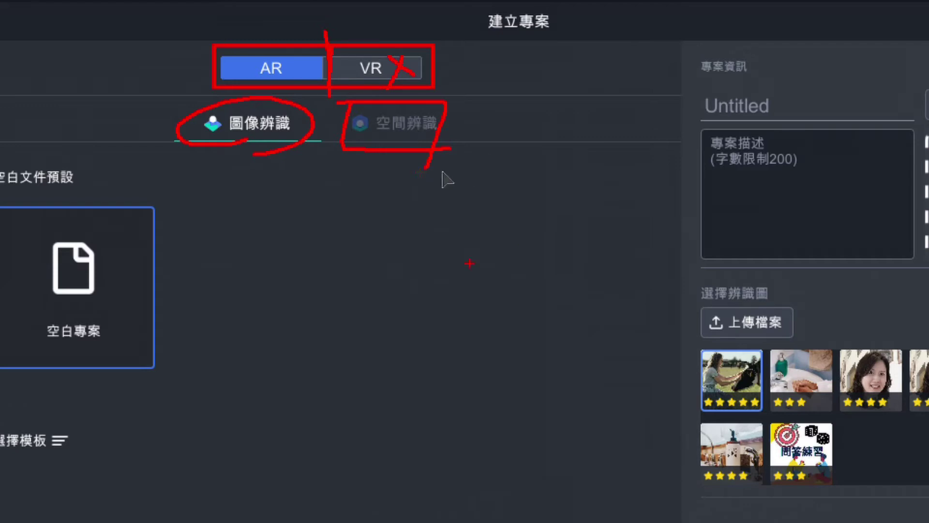
Step: Annotate the spatial-recognition option and the blank template area with on-screen markings
{"action": "left_click_drag", "start_coordinate": [460, 106], "coordinate": [532, 66]}
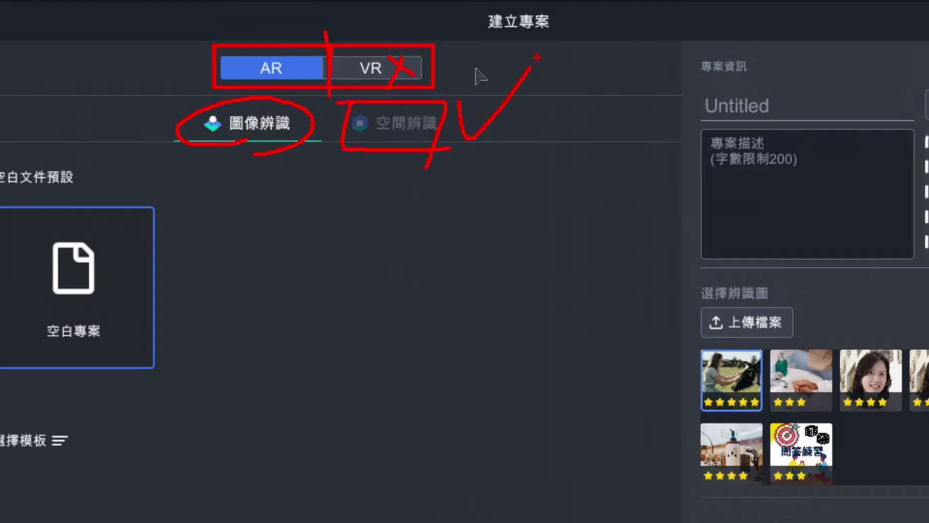
{"action": "key", "text": "Escape"}
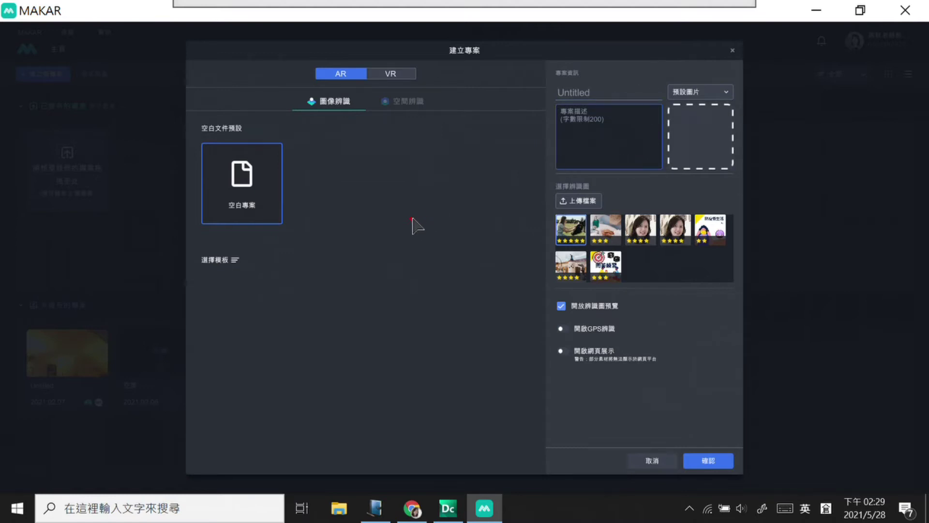
{"action": "mouse_move", "coordinate": [361, 175]}
{"action": "left_mouse_down"}
{"action": "mouse_move", "coordinate": [359, 291]}
{"action": "mouse_move", "coordinate": [469, 392]}
{"action": "mouse_move", "coordinate": [512, 411]}
{"action": "left_mouse_up"}
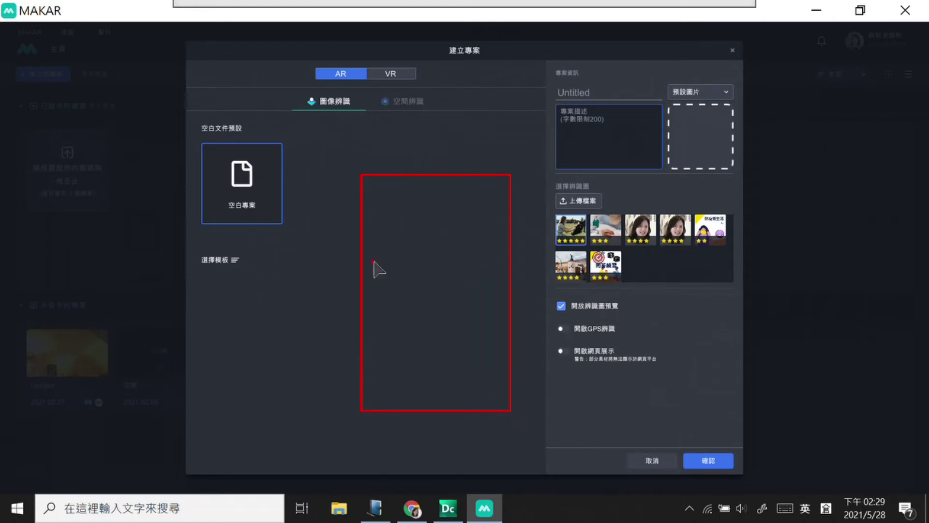
{"action": "mouse_move", "coordinate": [377, 262]}
{"action": "left_mouse_down"}
{"action": "mouse_move", "coordinate": [378, 291]}
{"action": "mouse_move", "coordinate": [392, 298]}
{"action": "mouse_move", "coordinate": [481, 263]}
{"action": "mouse_move", "coordinate": [499, 302]}
{"action": "mouse_move", "coordinate": [481, 303]}
{"action": "left_mouse_up"}
{"action": "left_click", "coordinate": [392, 275]}
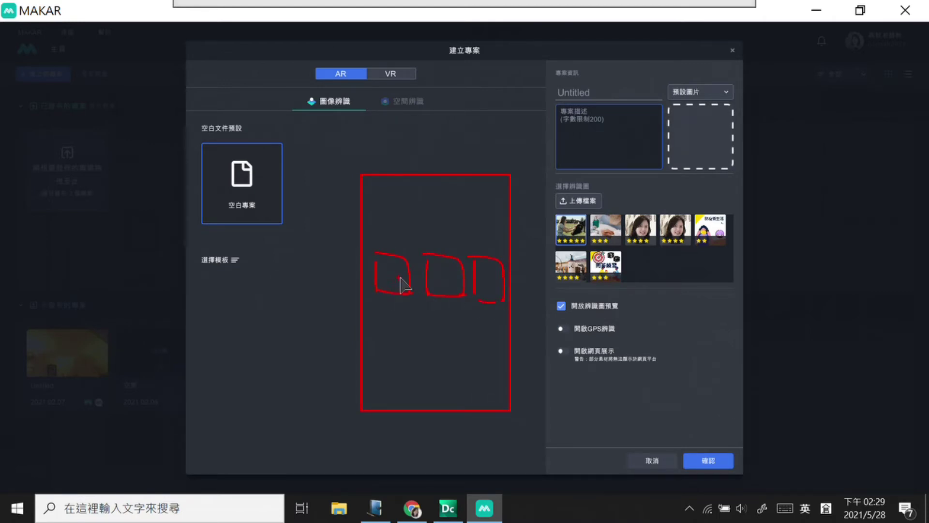
{"action": "mouse_move", "coordinate": [377, 306]}
{"action": "left_mouse_down"}
{"action": "mouse_move", "coordinate": [394, 315]}
{"action": "mouse_move", "coordinate": [404, 307]}
{"action": "left_mouse_up"}
Step: Mark the project description and cover image area, then minimize MAKAR to the desktop
{"action": "mouse_move", "coordinate": [493, 254]}
{"action": "left_mouse_down"}
{"action": "mouse_move", "coordinate": [504, 183]}
{"action": "mouse_move", "coordinate": [542, 175]}
{"action": "left_mouse_up"}
{"action": "left_click", "coordinate": [594, 184]}
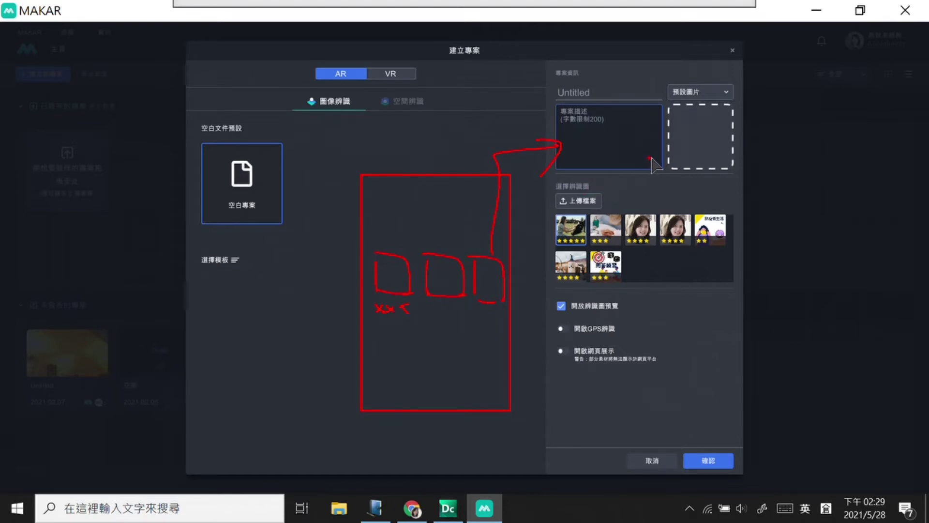
{"action": "mouse_move", "coordinate": [670, 167]}
{"action": "left_mouse_down"}
{"action": "mouse_move", "coordinate": [675, 112]}
{"action": "mouse_move", "coordinate": [706, 228]}
{"action": "mouse_move", "coordinate": [736, 218]}
{"action": "mouse_move", "coordinate": [726, 252]}
{"action": "mouse_move", "coordinate": [723, 198]}
{"action": "mouse_move", "coordinate": [733, 203]}
{"action": "left_mouse_up"}
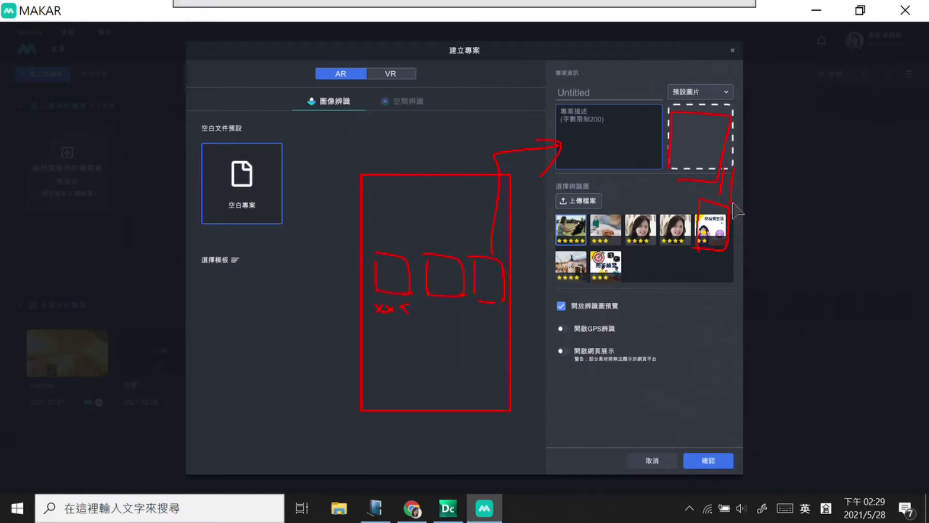
{"action": "key", "text": "Escape"}
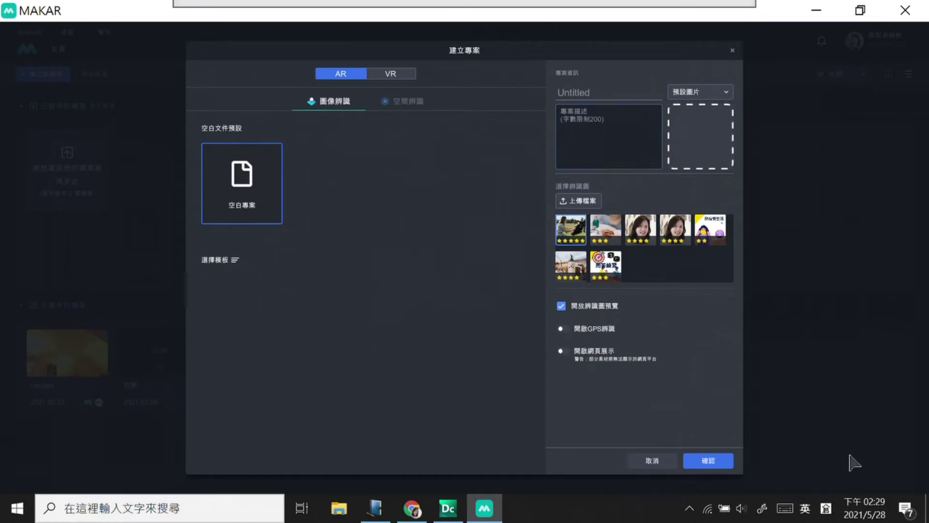
{"action": "left_click", "coordinate": [927, 508]}
Step: Copy 紅紋鳳蝶 from the 紅紋鳳蝶01.jpg file name and paste it as the project name
{"action": "left_click", "coordinate": [48, 278]}
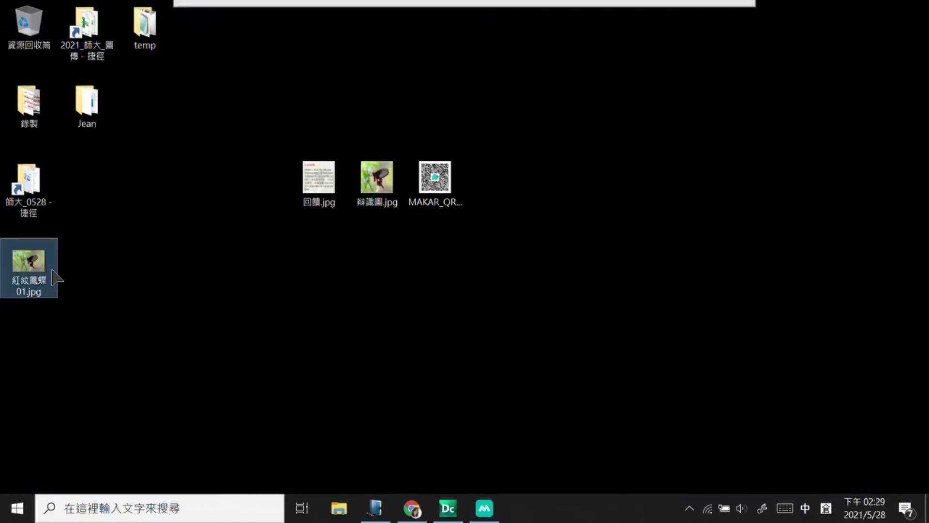
{"action": "left_click", "coordinate": [41, 274]}
{"action": "left_click_drag", "start_coordinate": [11, 281], "coordinate": [100, 283]}
{"action": "key", "text": "ctrl+c"}
{"action": "left_click", "coordinate": [378, 344]}
{"action": "left_click", "coordinate": [484, 509]}
{"action": "left_click", "coordinate": [573, 93]}
{"action": "key", "text": "ctrl+v"}
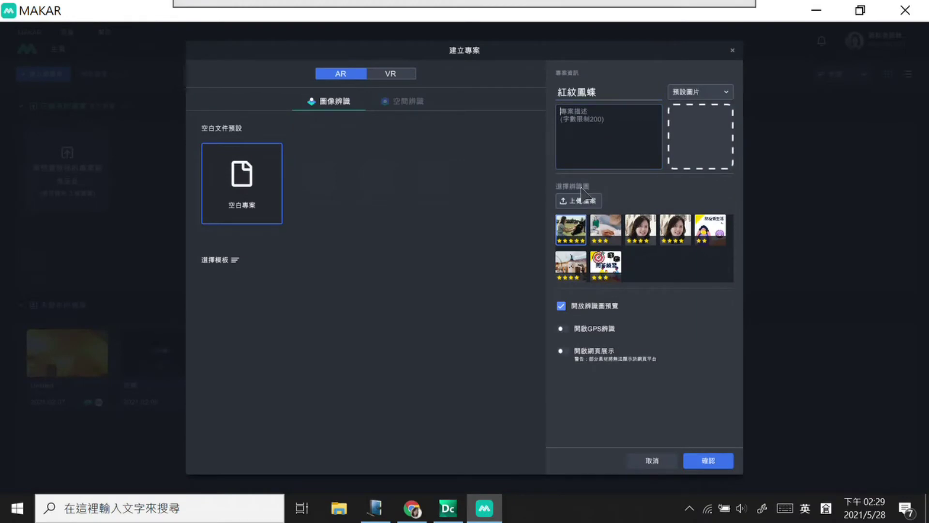
Step: Write the description 找找到紅紋鳳蝶在哪裡? and show the preview-image choices
{"action": "key", "text": "Tab"}
{"action": "type", "text": "找找一"}
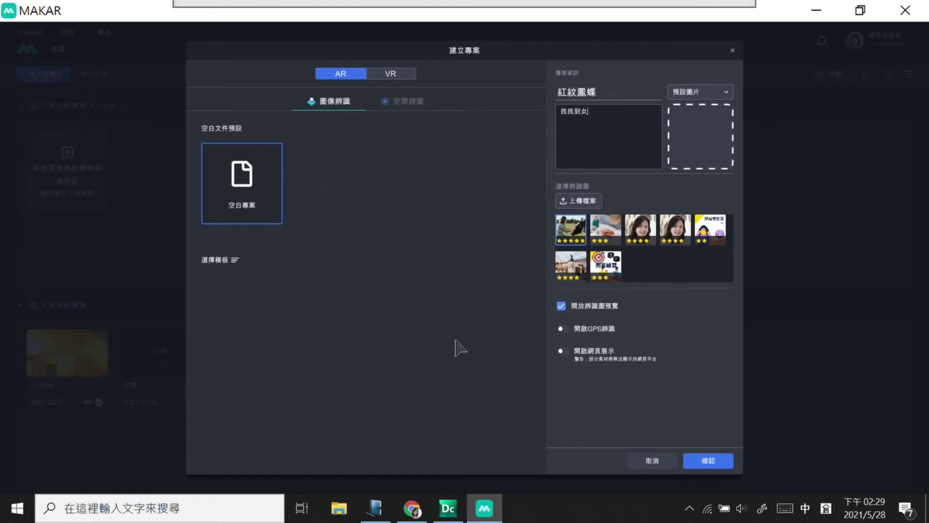
{"action": "type", "text": "女"}
{"action": "key", "text": "BackSpace"}
{"action": "key", "text": "ctrl+v"}
{"action": "type", "text": "在哪中"}
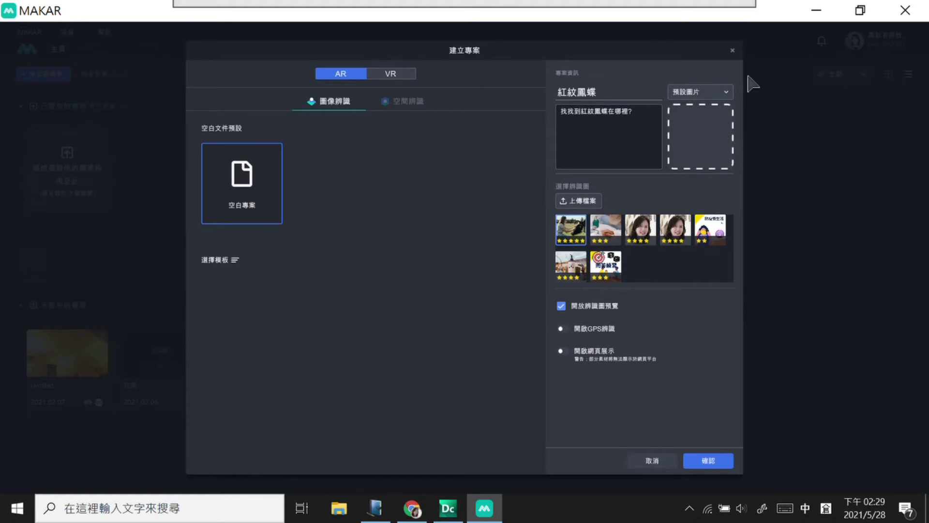
{"action": "left_click", "coordinate": [729, 94]}
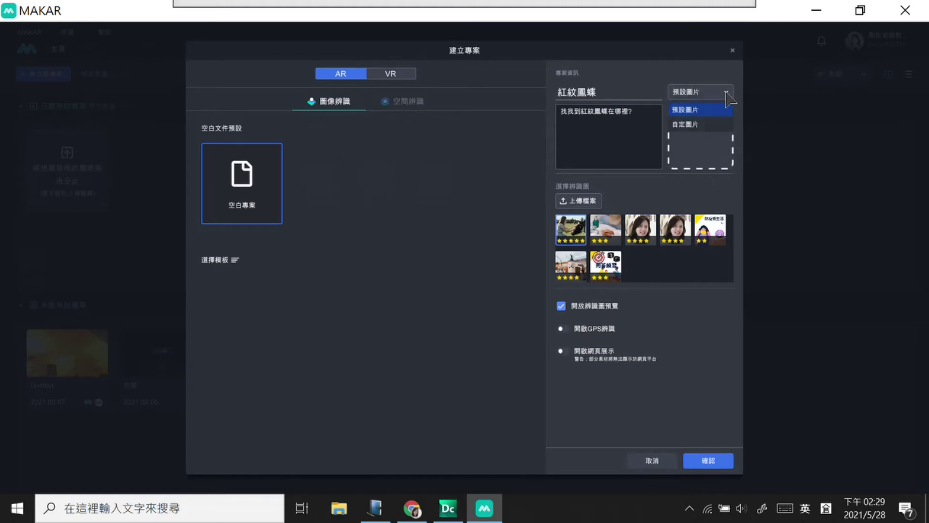
Step: Set a custom preview image using the close-up butterfly picture
{"action": "left_click", "coordinate": [705, 125]}
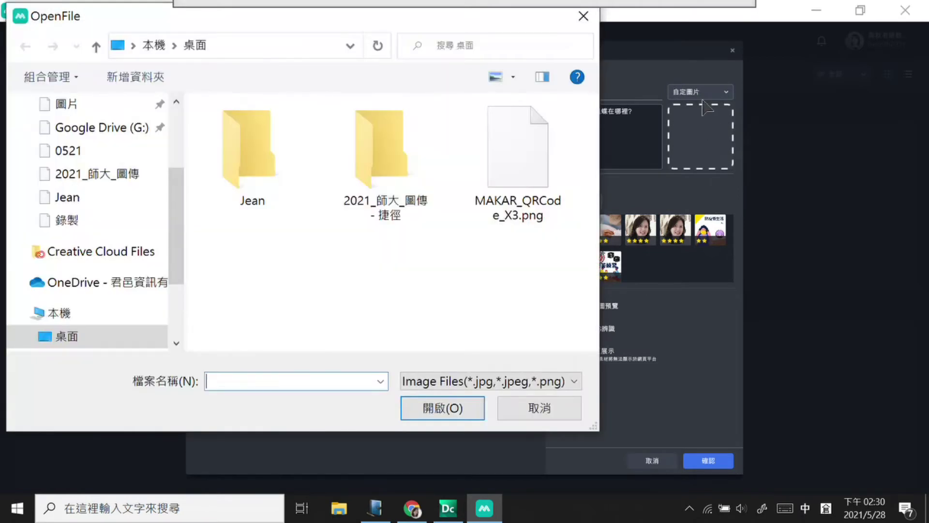
{"action": "scroll", "coordinate": [581, 201], "scroll_direction": "down", "scroll_amount": 2}
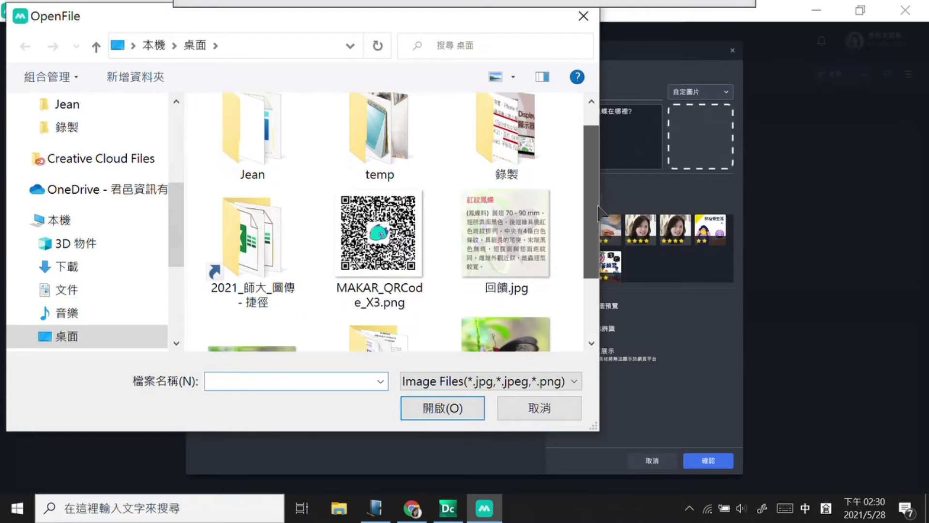
{"action": "scroll", "coordinate": [599, 208], "scroll_direction": "down", "scroll_amount": 2}
{"action": "left_click", "coordinate": [500, 287]}
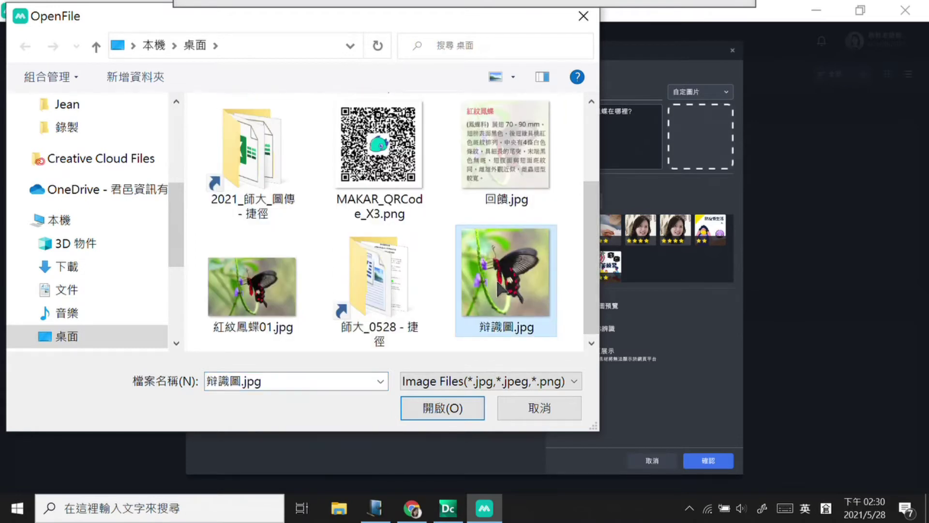
{"action": "left_click", "coordinate": [467, 406]}
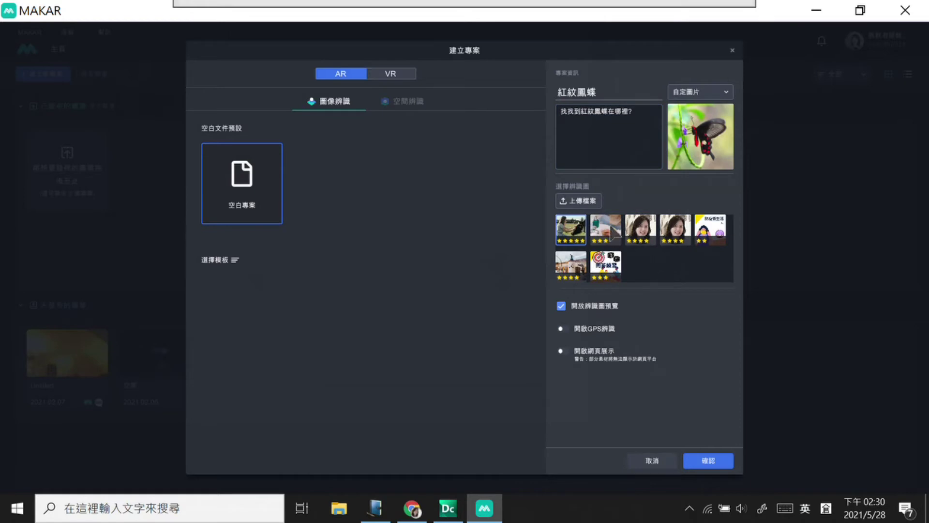
Step: Try uploading 紅紋鳳蝶01.jpg as the recognition image, dismiss the quota error, and cancel project creation
{"action": "left_click", "coordinate": [598, 203]}
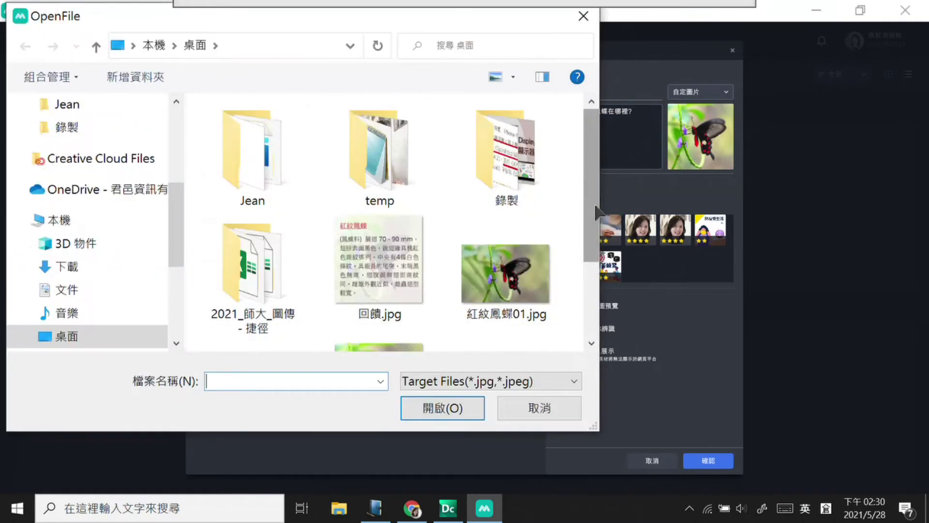
{"action": "left_click", "coordinate": [528, 264]}
{"action": "left_click", "coordinate": [450, 407]}
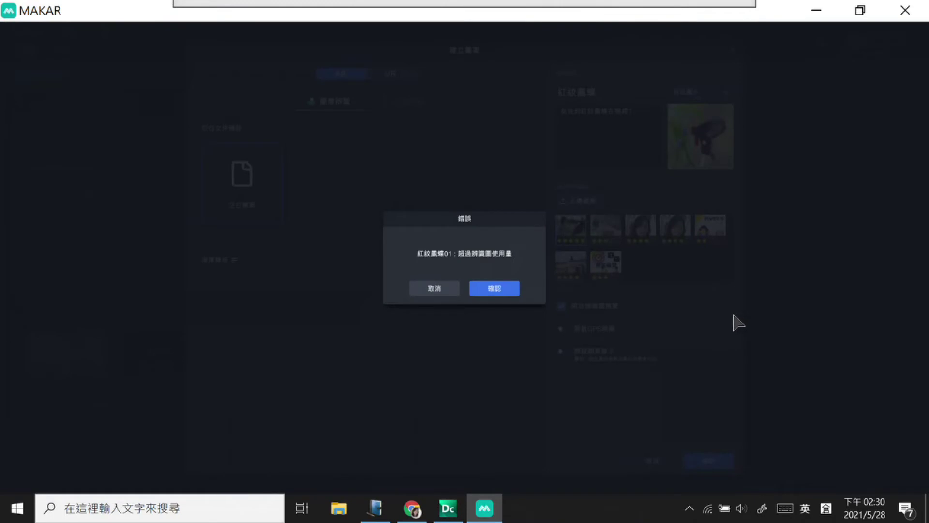
{"action": "left_click", "coordinate": [438, 291]}
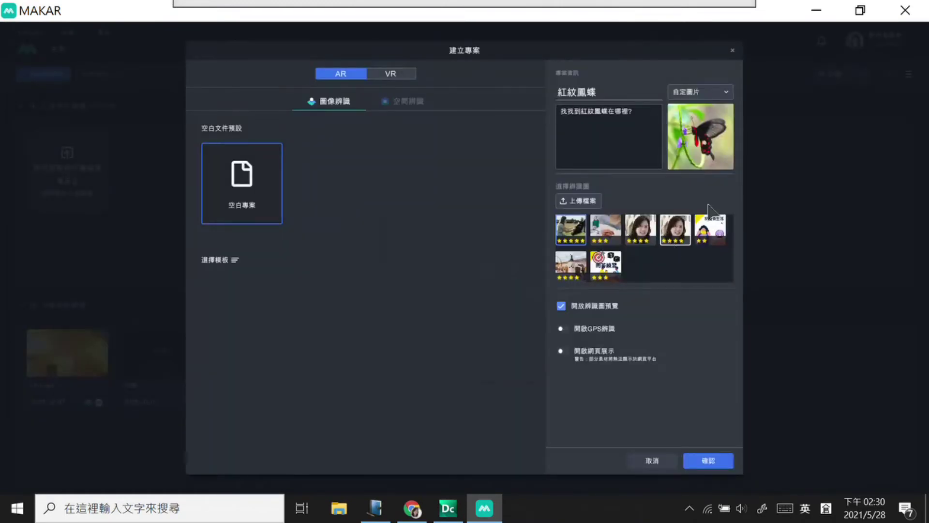
{"action": "left_click", "coordinate": [722, 239]}
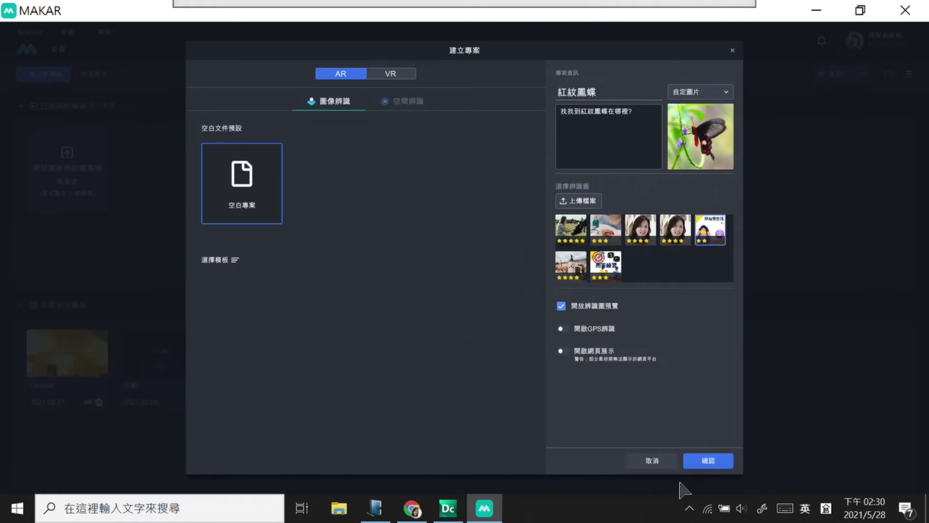
{"action": "left_click", "coordinate": [654, 462]}
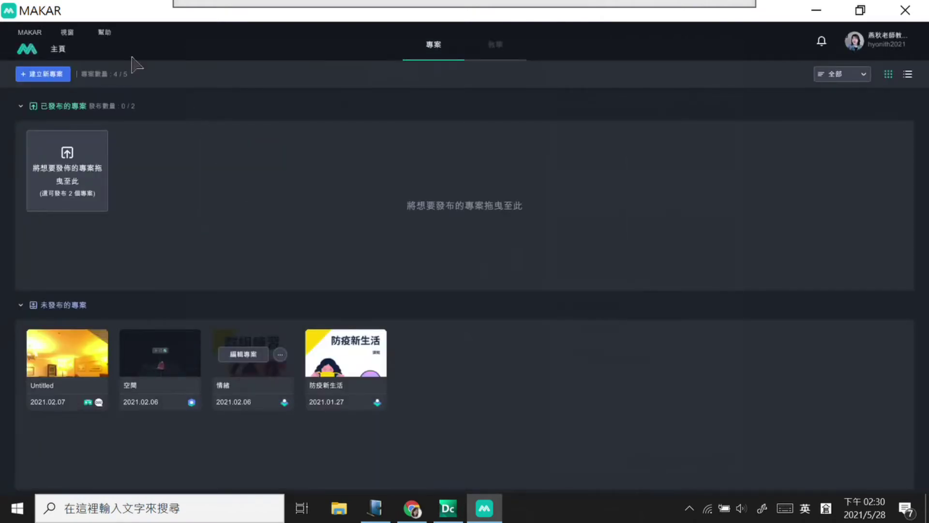
Step: Open the recognition-image library from the 視窗 menu
{"action": "left_click", "coordinate": [75, 34]}
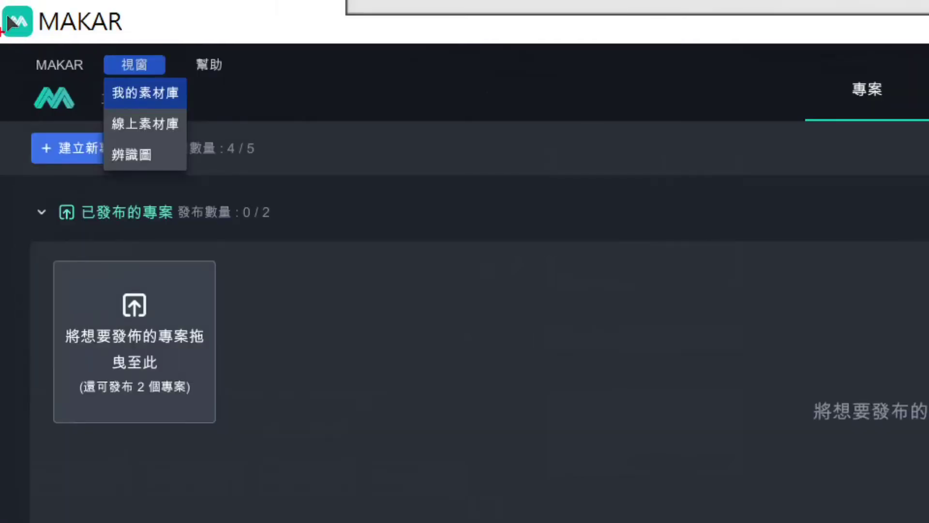
{"action": "mouse_move", "coordinate": [162, 147]}
{"action": "left_mouse_down"}
{"action": "mouse_move", "coordinate": [111, 163]}
{"action": "mouse_move", "coordinate": [109, 145]}
{"action": "mouse_move", "coordinate": [156, 178]}
{"action": "left_mouse_up"}
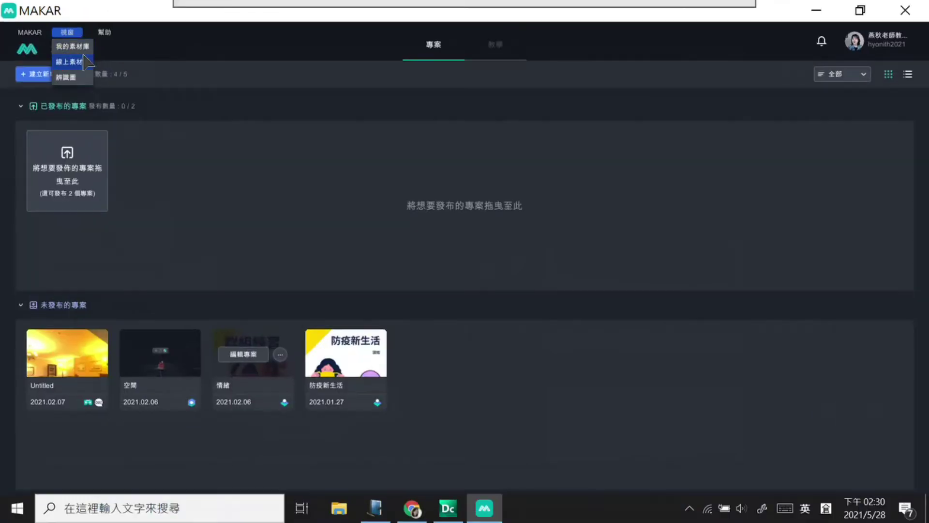
{"action": "left_click", "coordinate": [141, 156]}
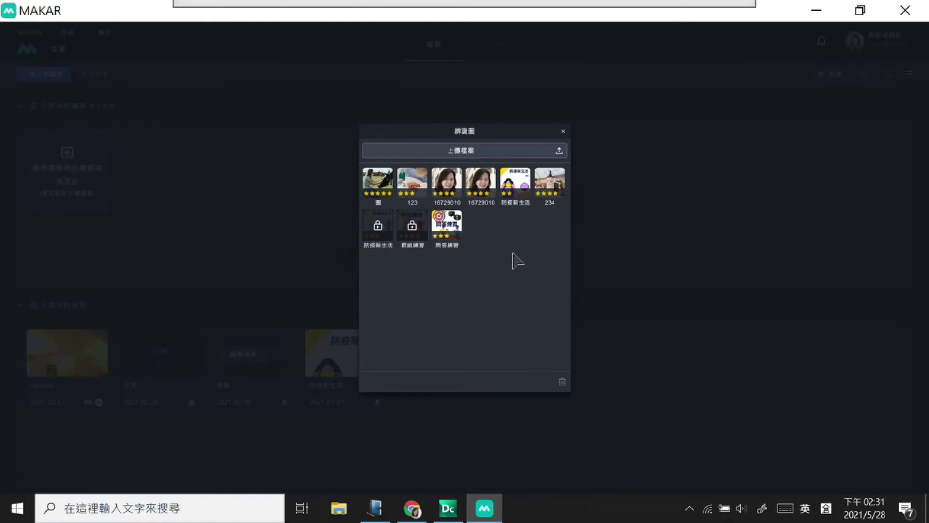
Step: Delete the unlocked recognition images 圖, 123, 234, both 16729010, 問答練習 and 防疫新生活
{"action": "left_click", "coordinate": [387, 183]}
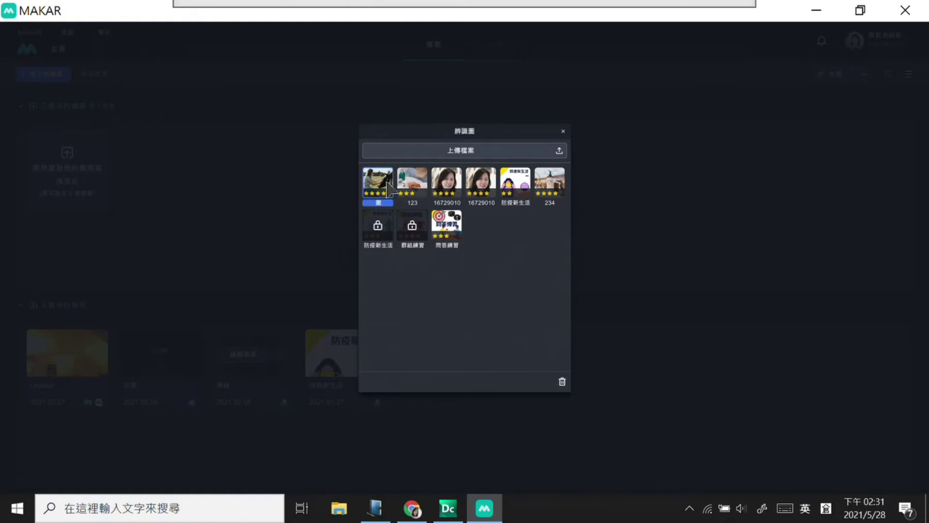
{"action": "left_click", "coordinate": [562, 381]}
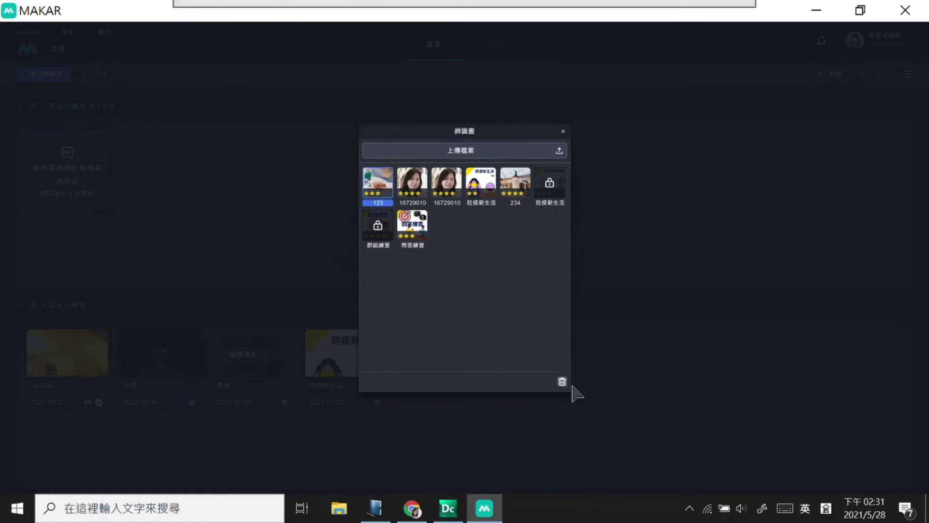
{"action": "left_click", "coordinate": [562, 381]}
{"action": "left_click", "coordinate": [483, 189]}
{"action": "left_click", "coordinate": [562, 381]}
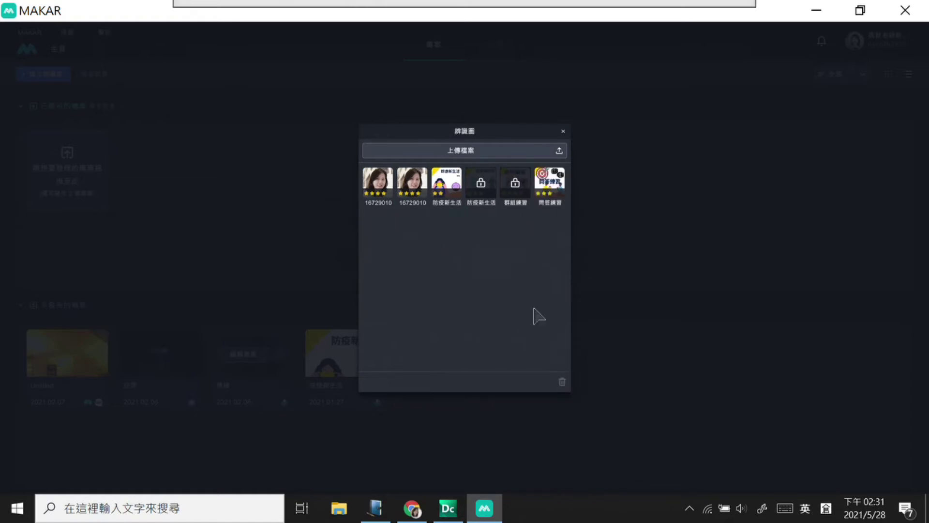
{"action": "left_click", "coordinate": [421, 187]}
{"action": "left_click", "coordinate": [562, 381]}
{"action": "left_click", "coordinate": [378, 187]}
{"action": "left_click", "coordinate": [562, 381]}
{"action": "left_click", "coordinate": [481, 186]}
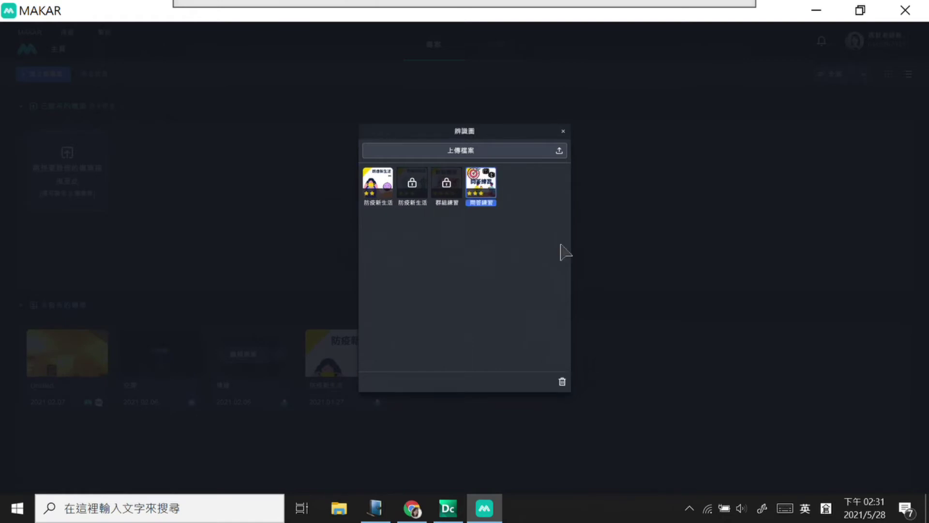
{"action": "left_click", "coordinate": [562, 381]}
{"action": "left_click", "coordinate": [392, 194]}
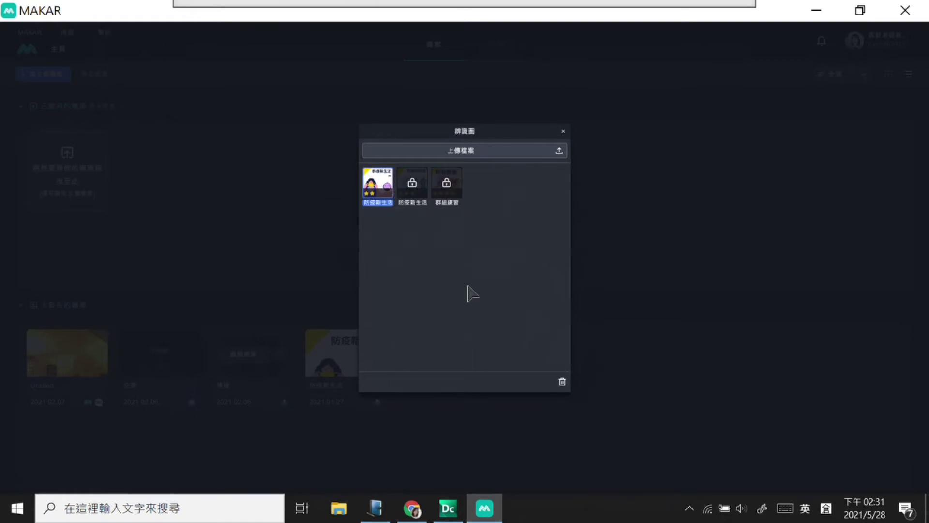
{"action": "left_click", "coordinate": [562, 381]}
Step: Upload the close-up butterfly picture 辨識圖.jpg as a recognition image and close the library
{"action": "left_click", "coordinate": [543, 150]}
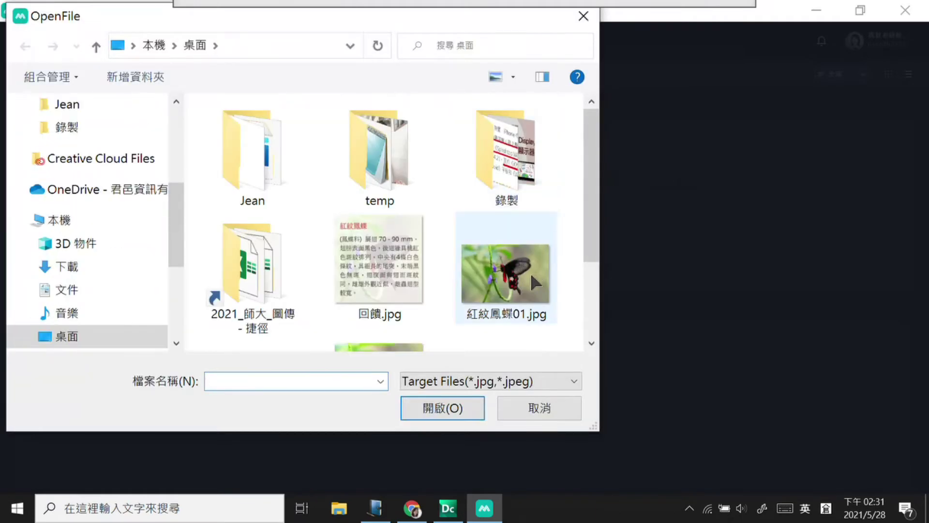
{"action": "left_click", "coordinate": [529, 272]}
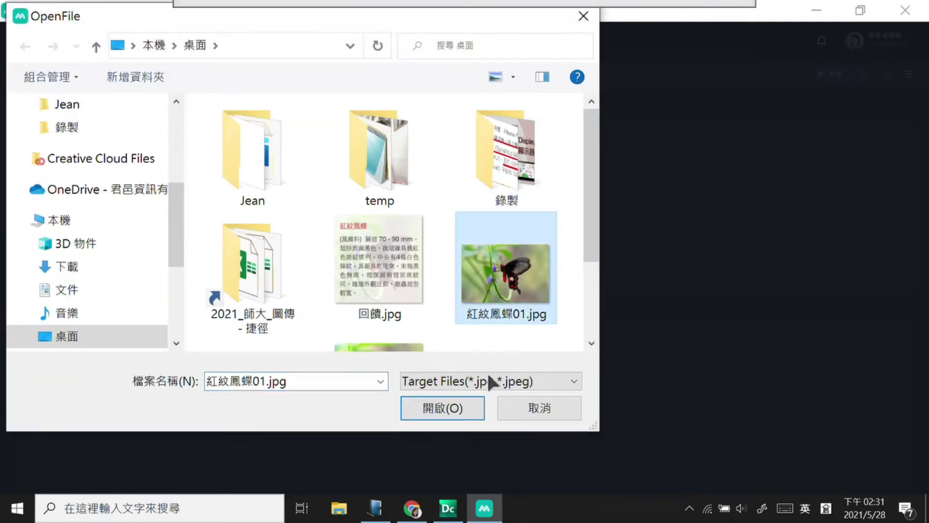
{"action": "scroll", "coordinate": [576, 322], "scroll_direction": "down", "scroll_amount": 1}
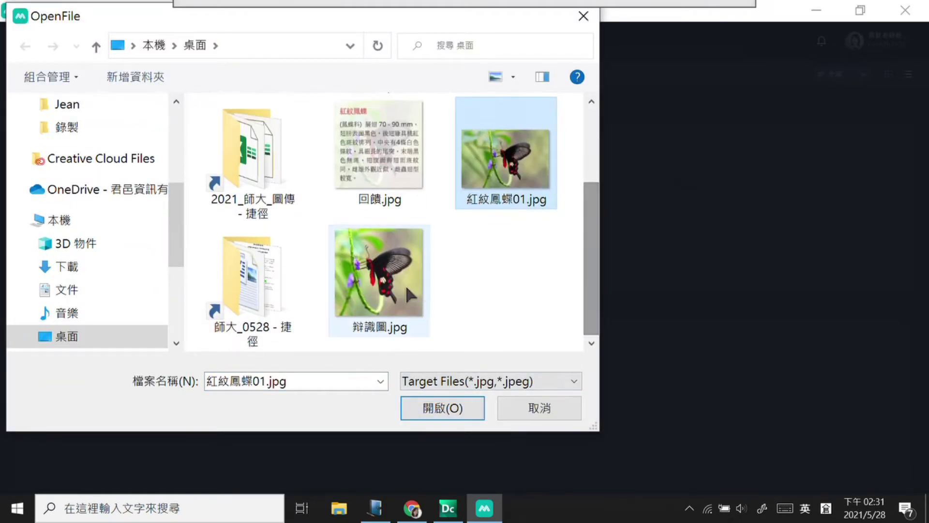
{"action": "left_click", "coordinate": [406, 284]}
{"action": "left_click", "coordinate": [448, 406]}
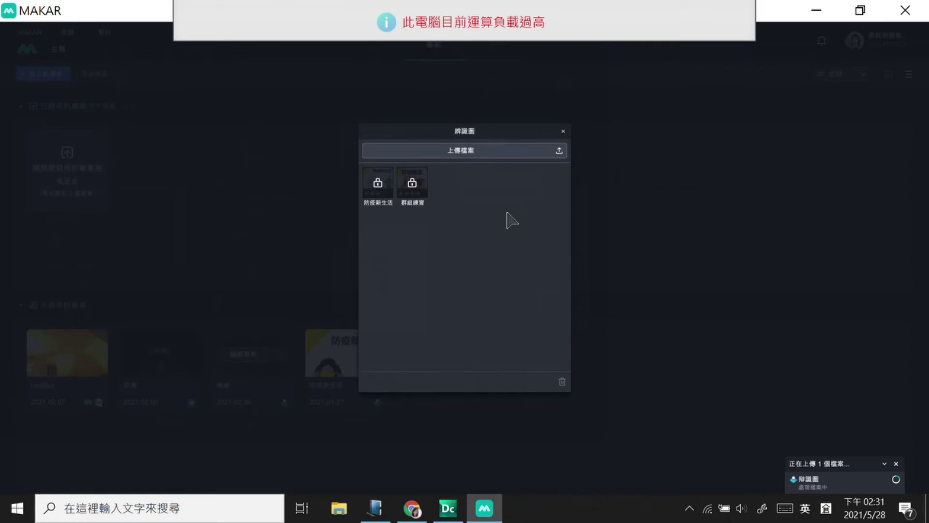
{"action": "left_click", "coordinate": [483, 160]}
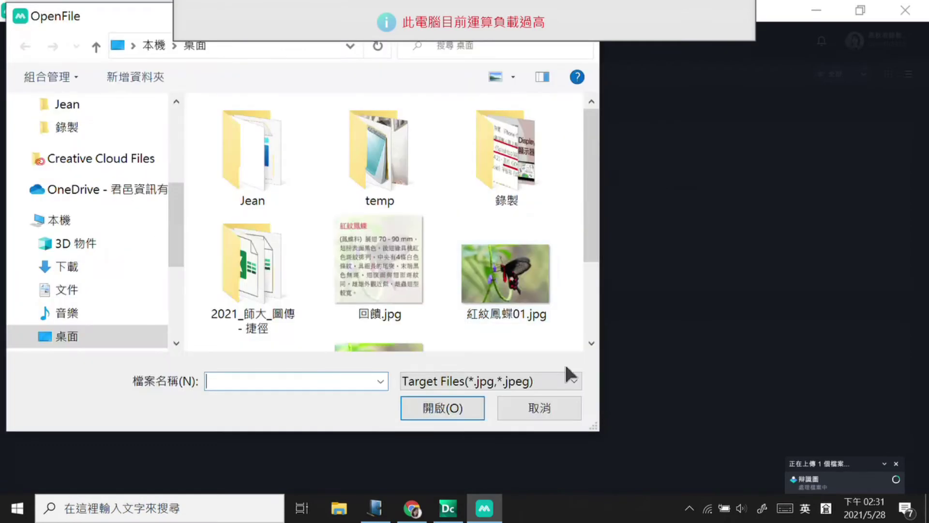
{"action": "key", "text": "Escape"}
{"action": "left_click", "coordinate": [567, 139]}
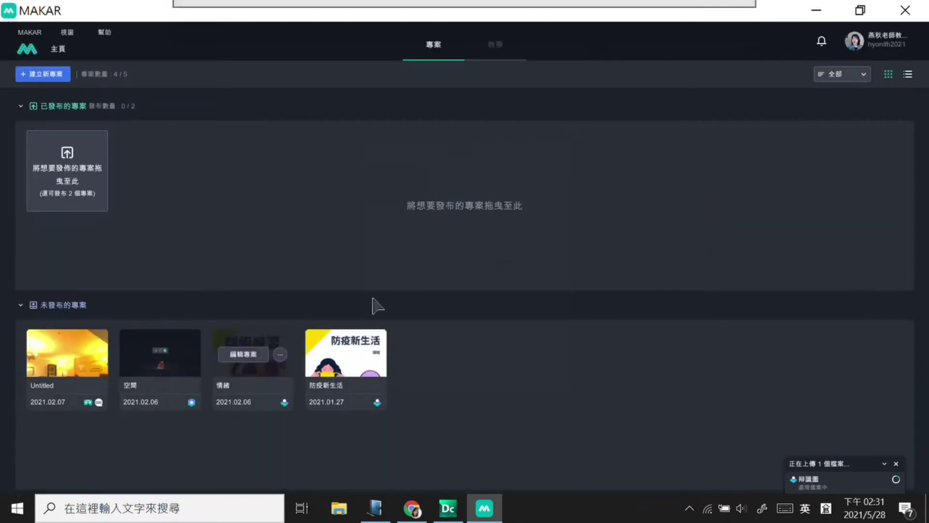
Step: Start a new project and name it 紅紋鳳蝶
{"action": "left_click", "coordinate": [57, 75]}
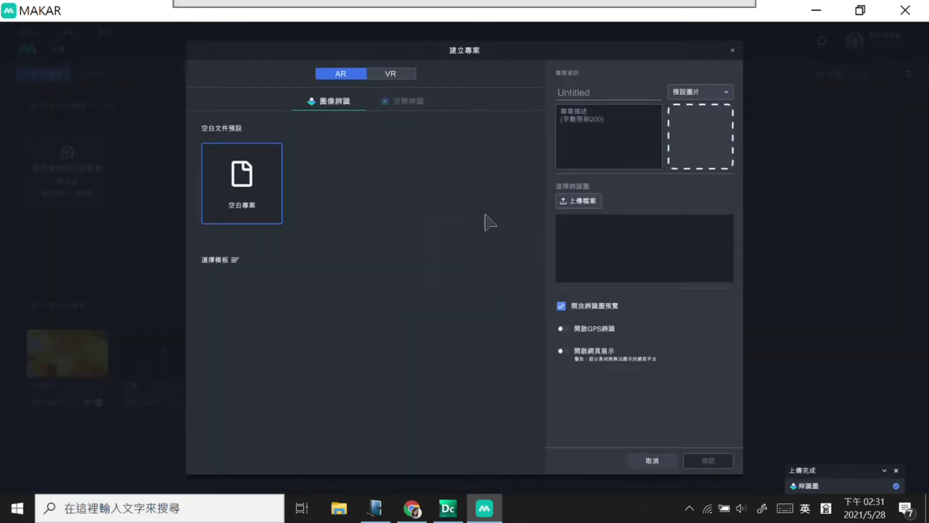
{"action": "left_click", "coordinate": [602, 93]}
{"action": "type", "text": "紅紋鳳蝶"}
{"action": "left_click", "coordinate": [615, 150]}
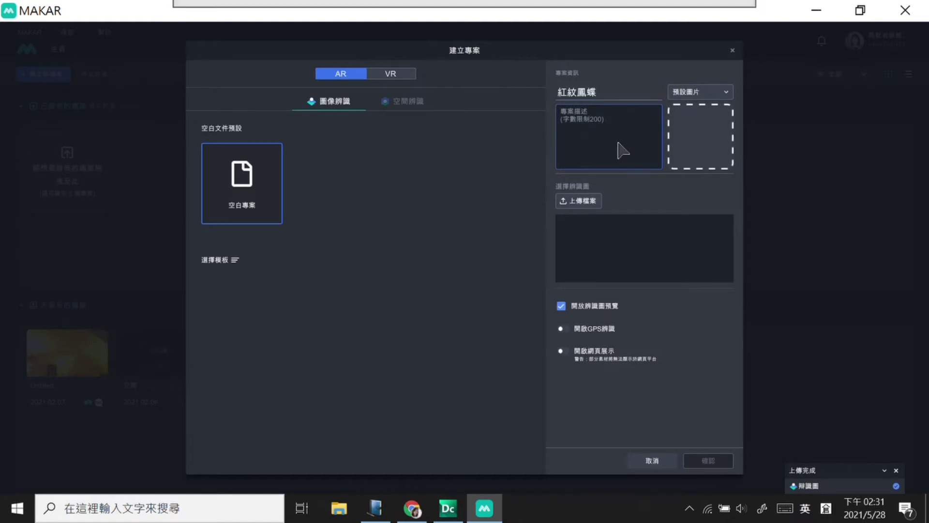
Step: Type a draft description starting 找找看 with the butterfly name and trim stray characters
{"action": "key", "text": "shift"}
{"action": "type", "text": "找找一"}
{"action": "key", "text": "BackSpace"}
{"action": "type", "text": "看"}
{"action": "type", "text": "紅紋鳳蝶"}
{"action": "type", "text": "大中"}
{"action": "key", "text": "BackSpace"}
{"action": "key", "text": "BackSpace"}
{"action": "key", "text": "BackSpace"}
{"action": "key", "text": "BackSpace"}
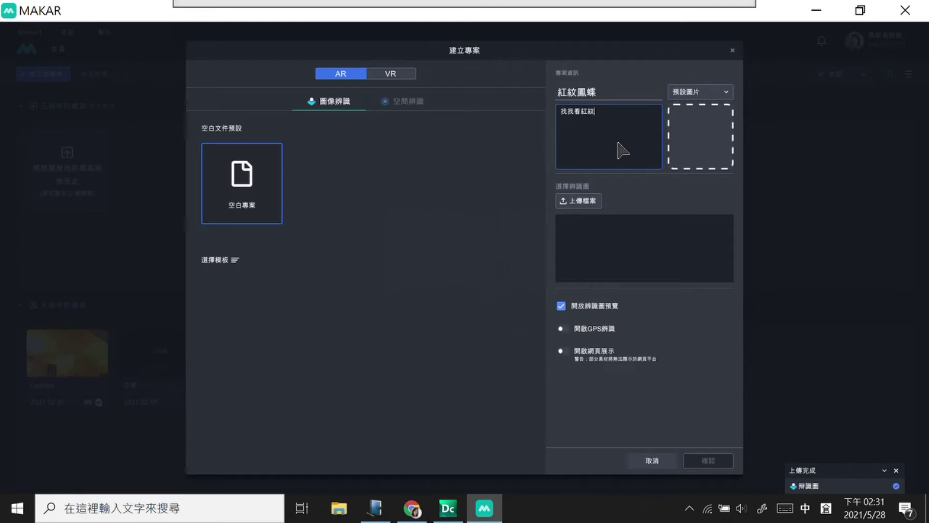
{"action": "double_click", "coordinate": [587, 112]}
{"action": "key", "text": "BackSpace"}
Step: Copy the title 紅紋鳳蝶 into the description and begin retyping it from 找
{"action": "left_click_drag", "start_coordinate": [605, 94], "coordinate": [543, 96]}
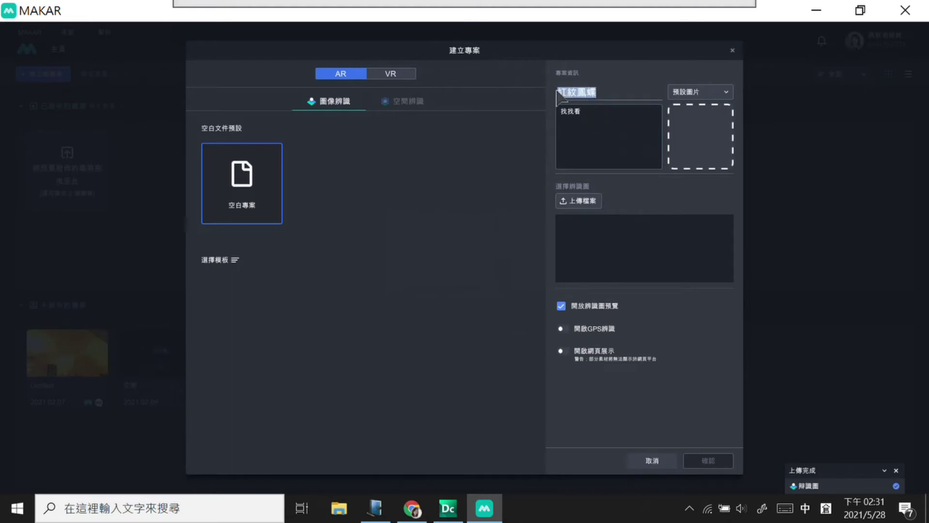
{"action": "key", "text": "ctrl+c"}
{"action": "left_click", "coordinate": [594, 135]}
{"action": "key", "text": "ctrl+a"}
{"action": "key", "text": "ctrl+v"}
{"action": "key", "text": "ctrl+z"}
{"action": "key", "text": "BackSpace"}
{"action": "key", "text": "BackSpace"}
{"action": "key", "text": "BackSpace"}
{"action": "key", "text": "BackSpace"}
{"action": "key", "text": "BackSpace"}
{"action": "type", "text": "找"}
{"action": "key", "text": "Down"}
Step: Clear the description, set 辨識圖.jpg as the custom cover image, and start the recognition-image upload
{"action": "key", "text": "BackSpace"}
{"action": "key", "text": "BackSpace"}
{"action": "key", "text": "BackSpace"}
{"action": "key", "text": "BackSpace"}
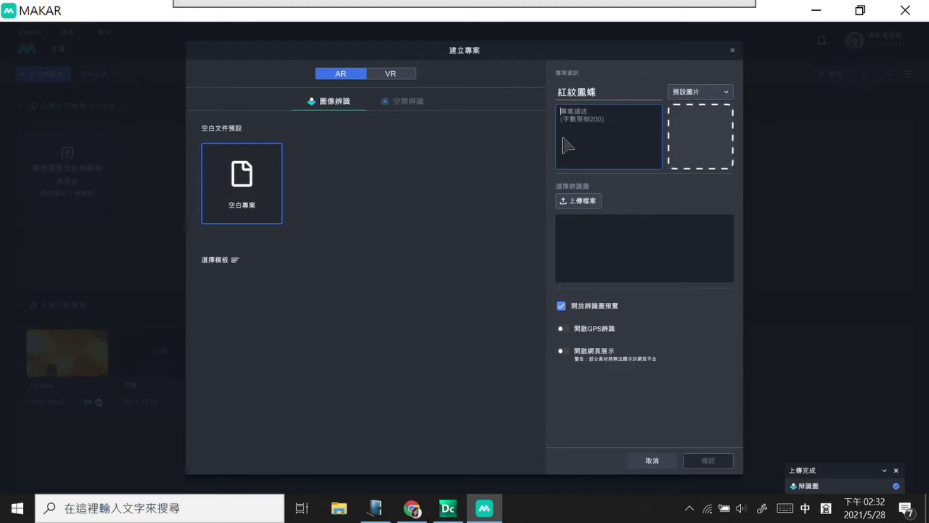
{"action": "left_click", "coordinate": [700, 92]}
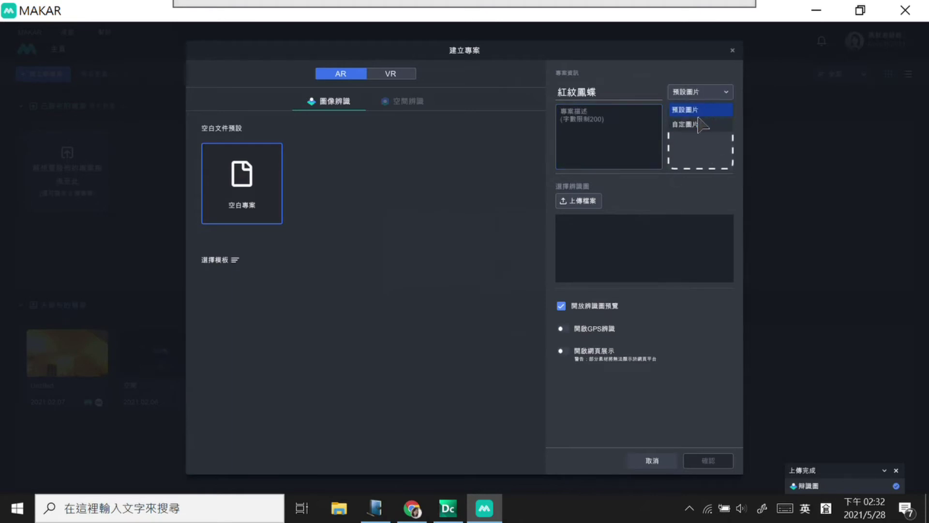
{"action": "left_click", "coordinate": [701, 124]}
{"action": "left_click", "coordinate": [704, 150]}
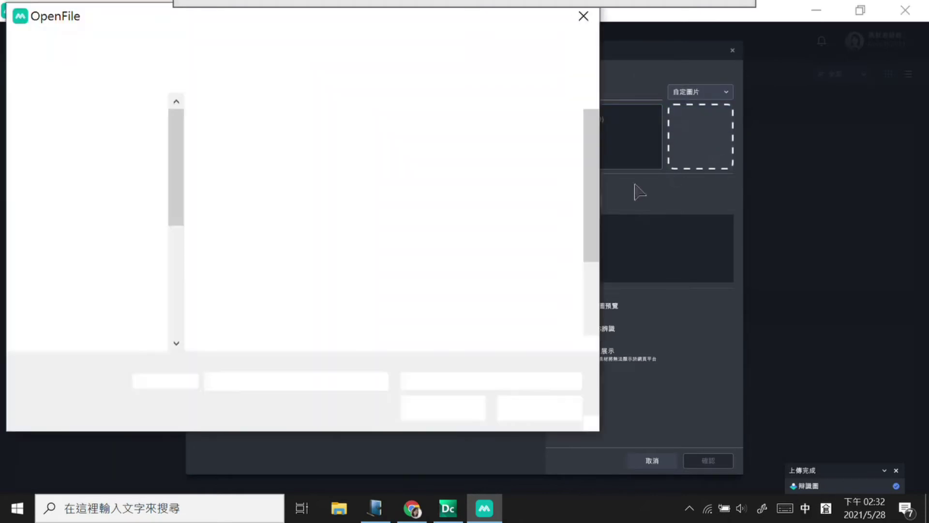
{"action": "scroll", "coordinate": [557, 204], "scroll_direction": "down", "scroll_amount": 3}
{"action": "left_click", "coordinate": [501, 290]}
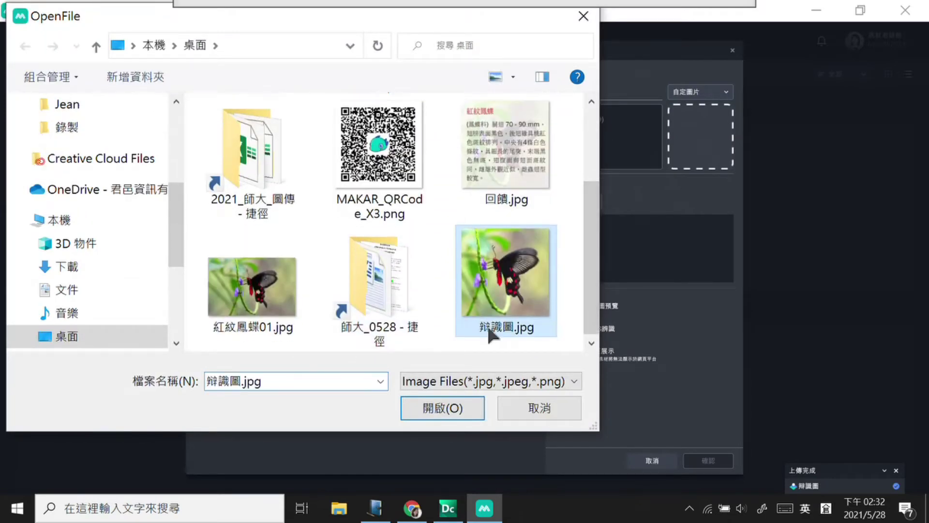
{"action": "left_click", "coordinate": [460, 407]}
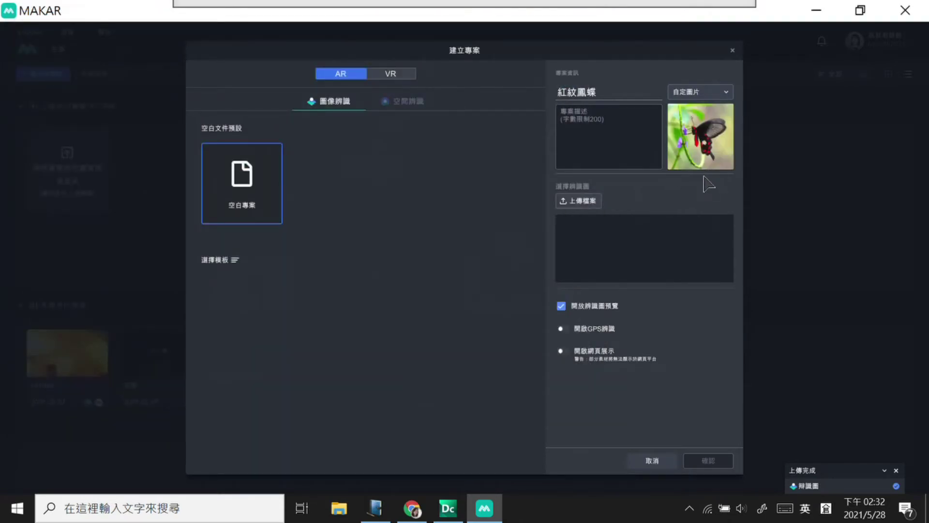
{"action": "left_click", "coordinate": [594, 205]}
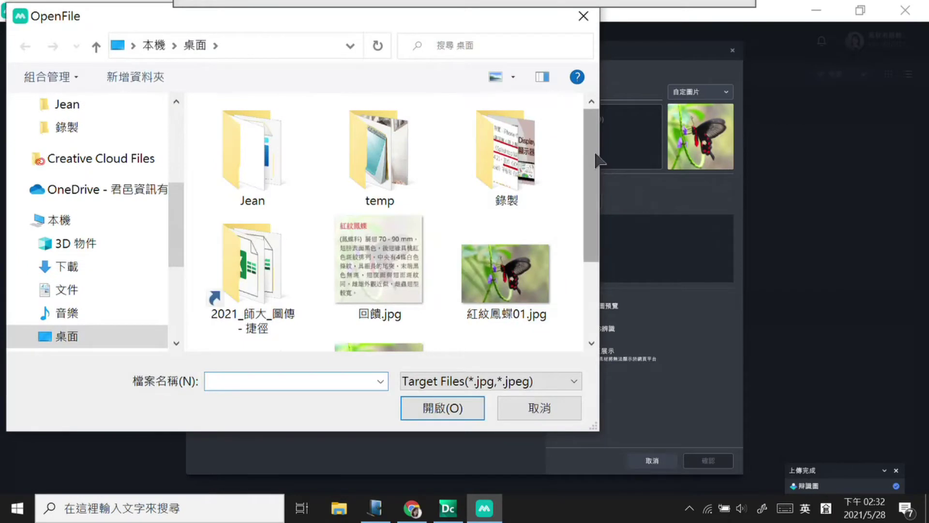
Step: Upload 辨識圖.jpg as the project's recognition image
{"action": "scroll", "coordinate": [557, 218], "scroll_direction": "down", "scroll_amount": 3}
{"action": "left_click", "coordinate": [404, 273]}
{"action": "left_click", "coordinate": [442, 406]}
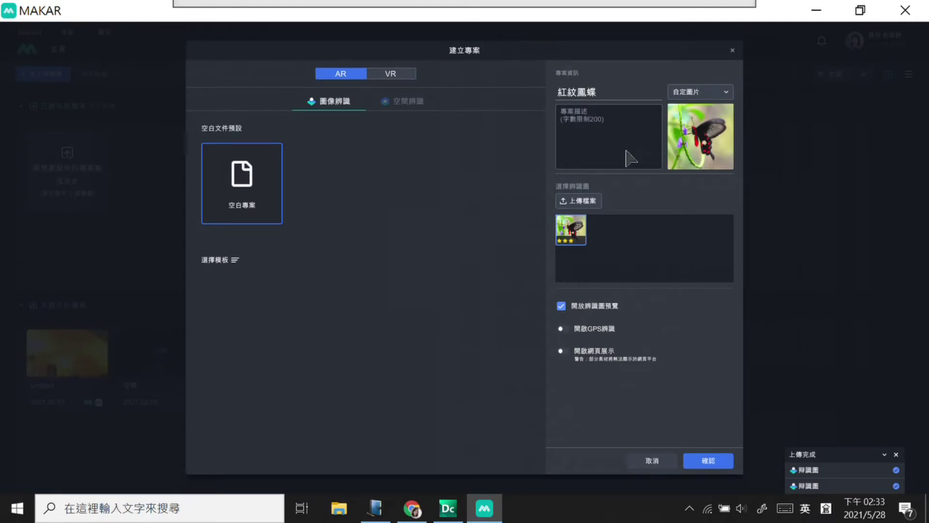
Step: Type the description 找找看在哪裡? and place the cursor after 找找看
{"action": "left_click", "coordinate": [597, 158]}
{"action": "key", "text": "shift"}
{"action": "type", "text": "找找看"}
{"action": "type", "text": "大中"}
{"action": "type", "text": "在哪田"}
{"action": "type", "text": "裡"}
{"action": "type", "text": "?"}
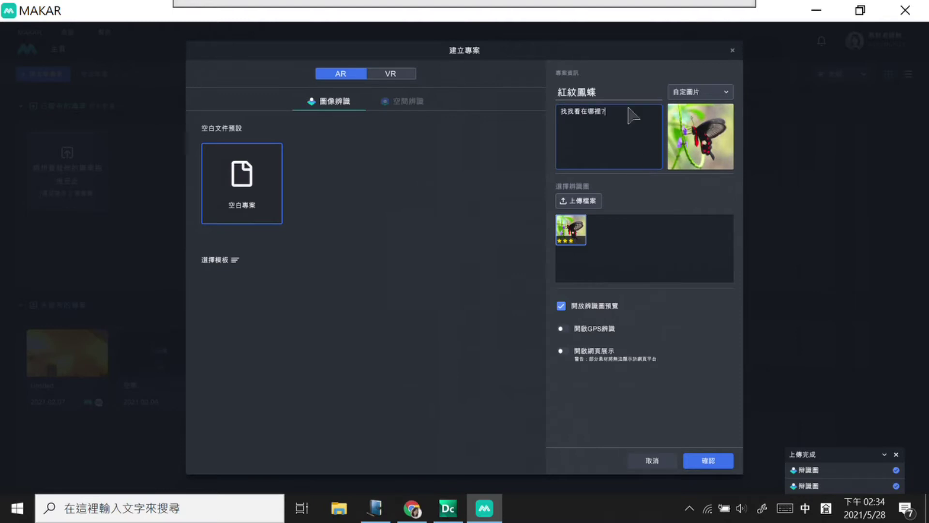
{"action": "left_click", "coordinate": [582, 112]}
Step: Insert 紅紋鳳蝶 into the description and confirm to create the project
{"action": "type", "text": "紅紋鳳蝶"}
{"action": "left_click", "coordinate": [698, 465]}
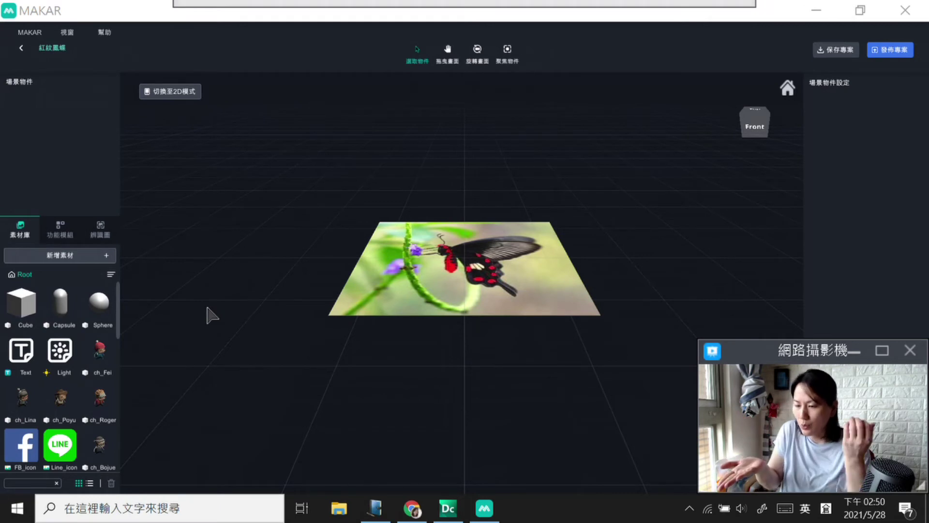
Step: Try the pan, orbit and select tools, then view the butterfly image from the front and top
{"action": "left_click", "coordinate": [449, 50]}
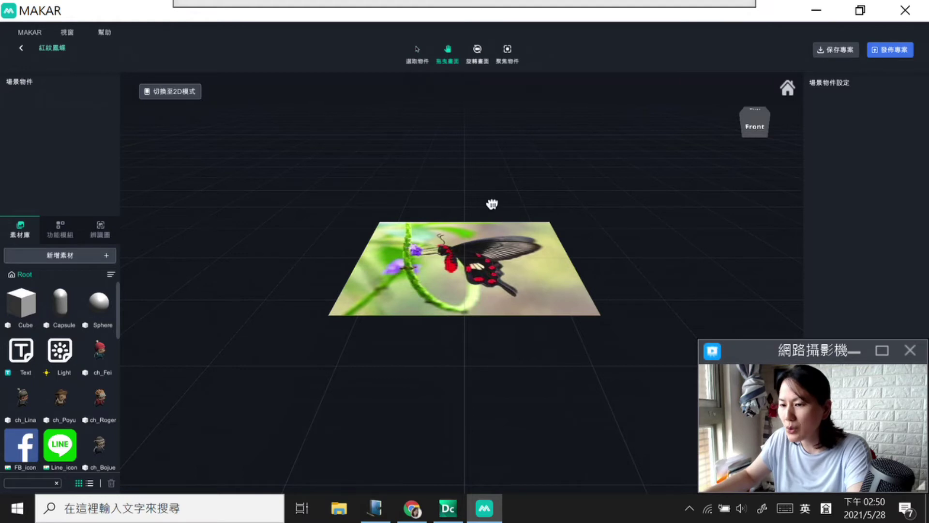
{"action": "left_click", "coordinate": [479, 54]}
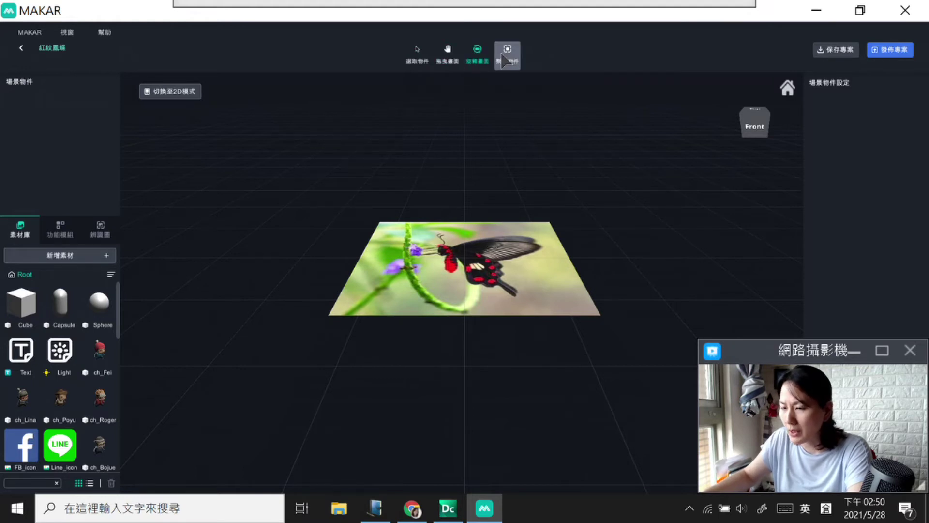
{"action": "left_click", "coordinate": [428, 55]}
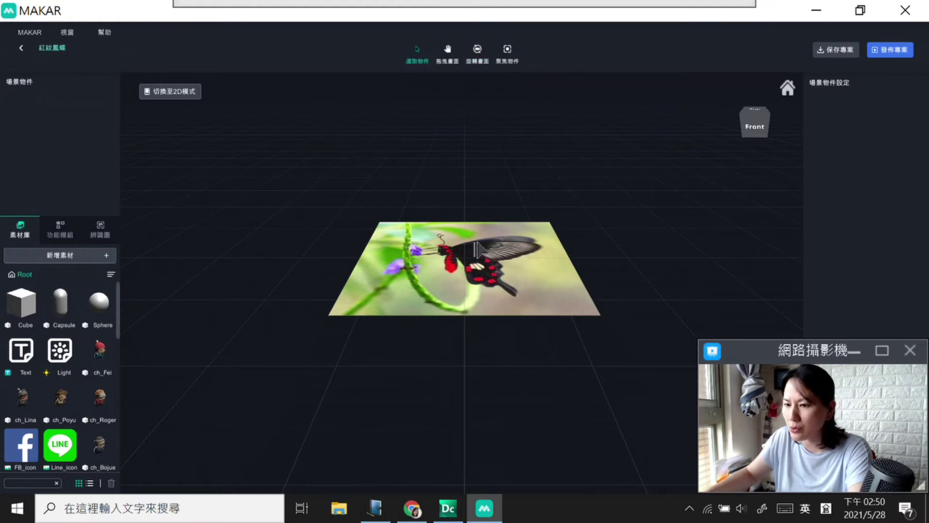
{"action": "left_click", "coordinate": [448, 53]}
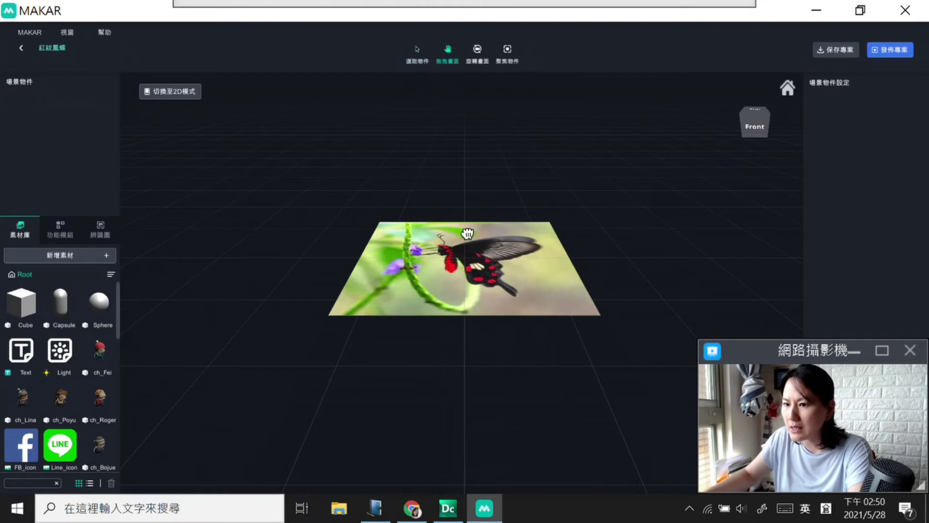
{"action": "mouse_move", "coordinate": [511, 258]}
{"action": "left_mouse_down"}
{"action": "mouse_move", "coordinate": [510, 272]}
{"action": "mouse_move", "coordinate": [505, 249]}
{"action": "mouse_move", "coordinate": [522, 271]}
{"action": "left_mouse_up"}
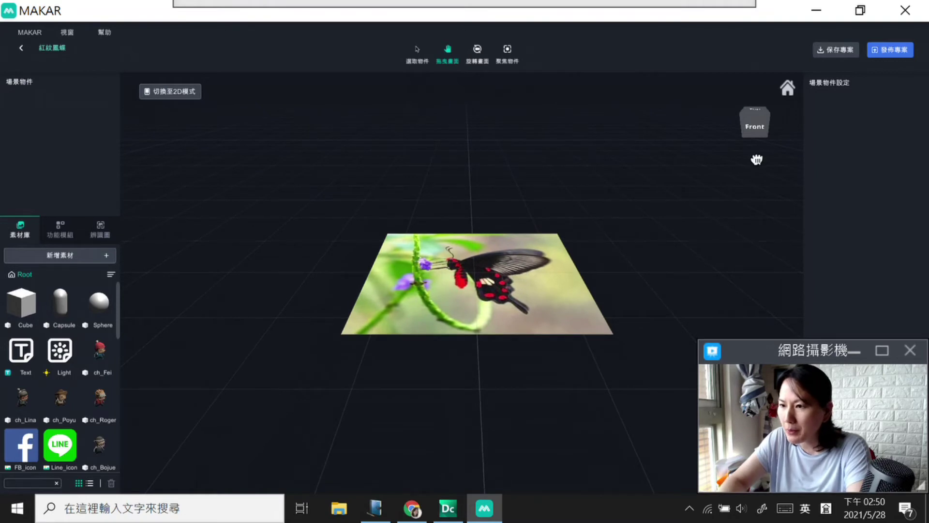
{"action": "left_click", "coordinate": [756, 129]}
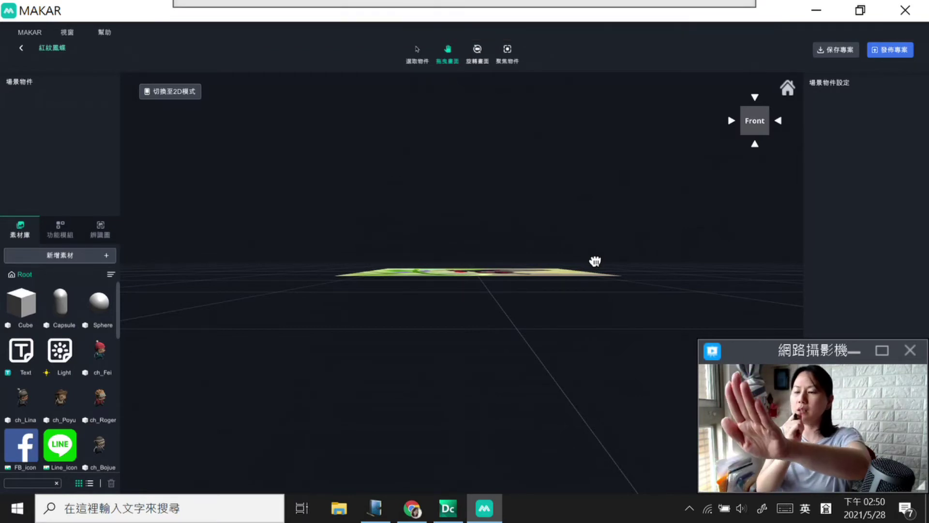
{"action": "left_click", "coordinate": [755, 96]}
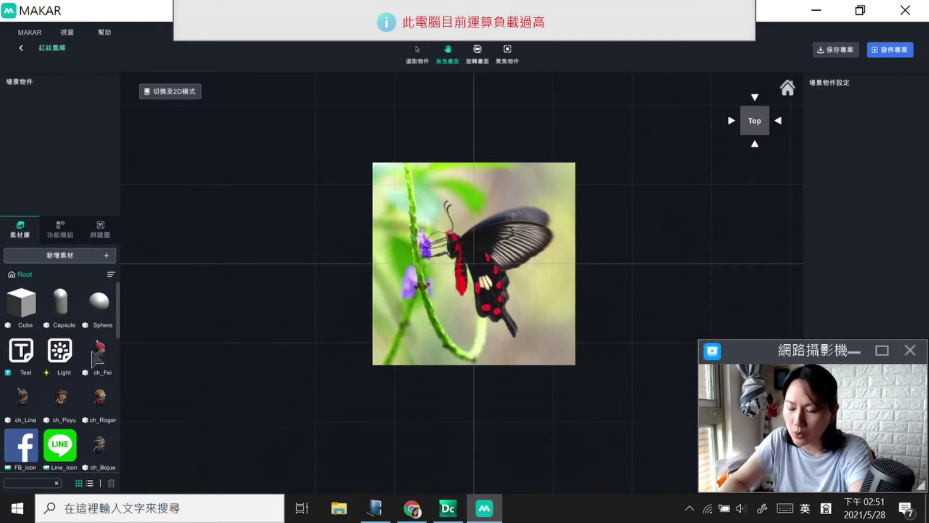
Step: Import the 回饋.jpg description-card image as a new image asset
{"action": "left_click", "coordinate": [93, 256]}
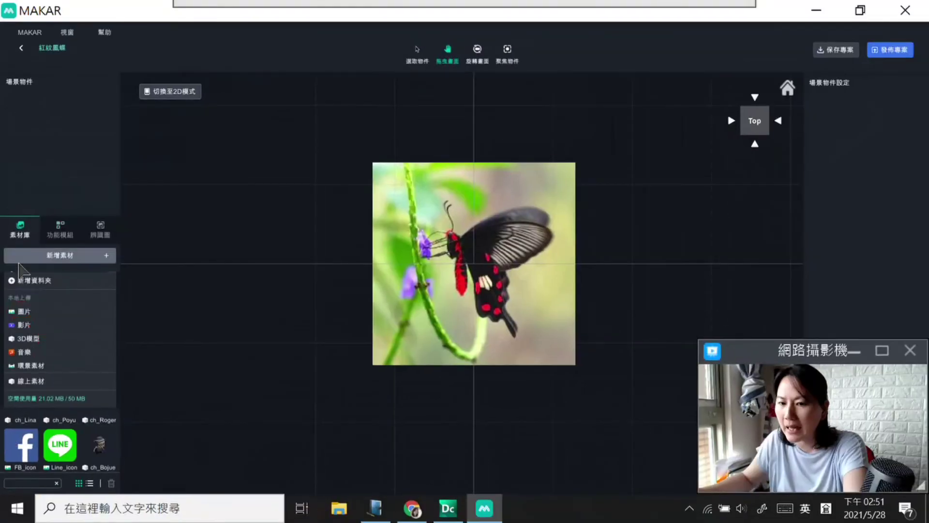
{"action": "left_click", "coordinate": [25, 312]}
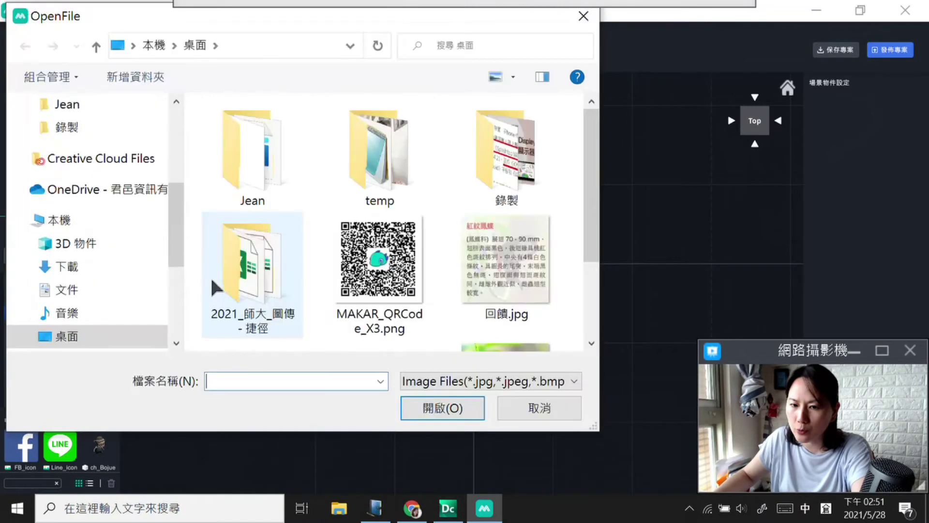
{"action": "left_click", "coordinate": [507, 266]}
{"action": "left_click", "coordinate": [441, 407]}
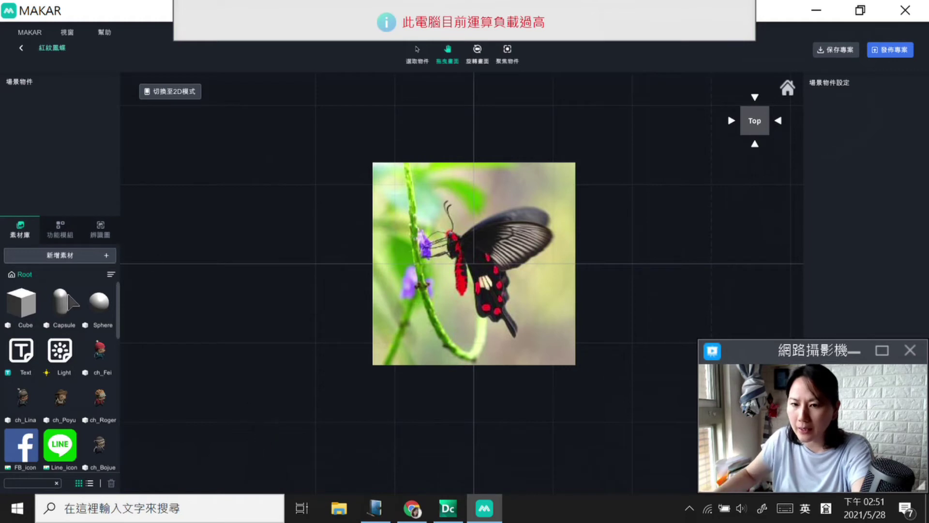
Step: Find the new 回饋 asset in the asset list, below the I am very audio clip, and select it
{"action": "scroll", "coordinate": [122, 312], "scroll_direction": "down", "scroll_amount": 1}
{"action": "scroll", "coordinate": [124, 319], "scroll_direction": "down", "scroll_amount": 5}
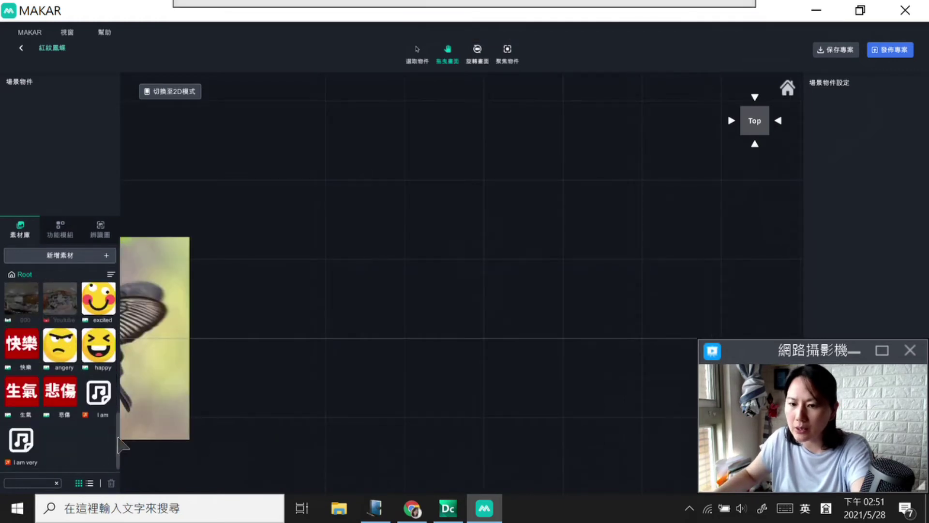
{"action": "left_click_drag", "start_coordinate": [376, 264], "coordinate": [713, 257]}
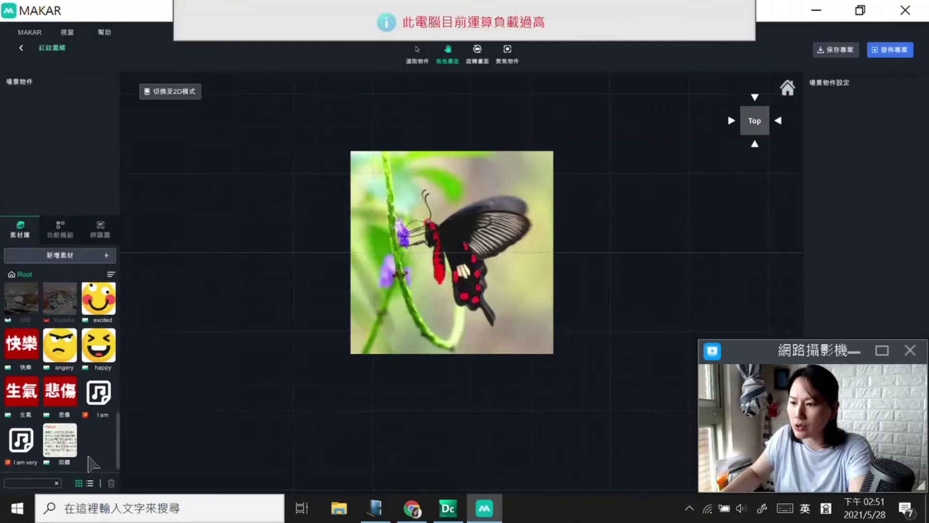
{"action": "left_click", "coordinate": [97, 403]}
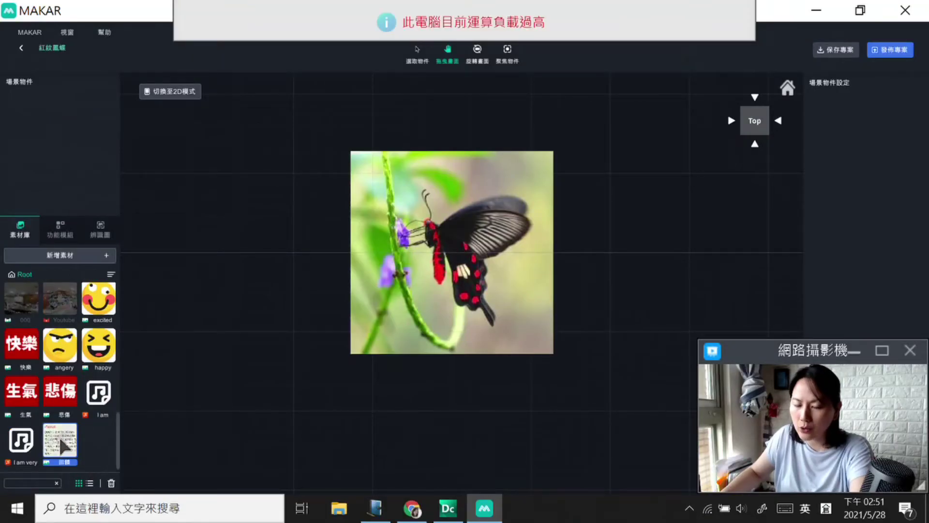
{"action": "left_click_drag", "start_coordinate": [63, 446], "coordinate": [634, 271]}
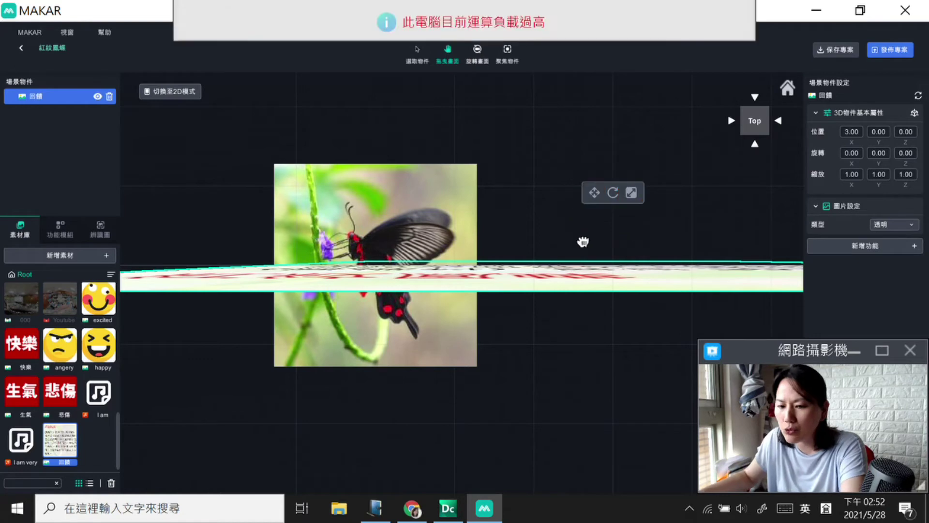
{"action": "mouse_move", "coordinate": [483, 283]}
{"action": "left_mouse_down"}
{"action": "mouse_move", "coordinate": [475, 276]}
{"action": "mouse_move", "coordinate": [500, 276]}
{"action": "mouse_move", "coordinate": [492, 276]}
{"action": "left_mouse_up"}
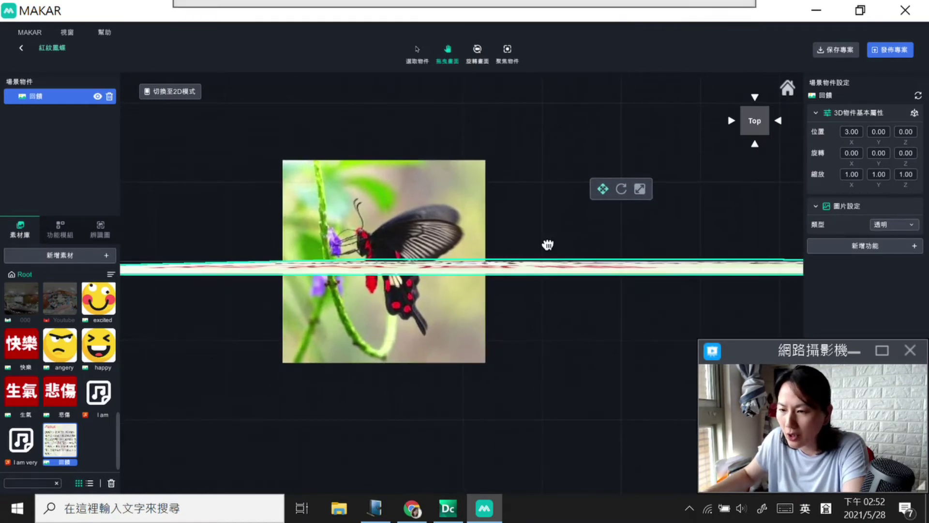
{"action": "left_click_drag", "start_coordinate": [526, 256], "coordinate": [616, 210]}
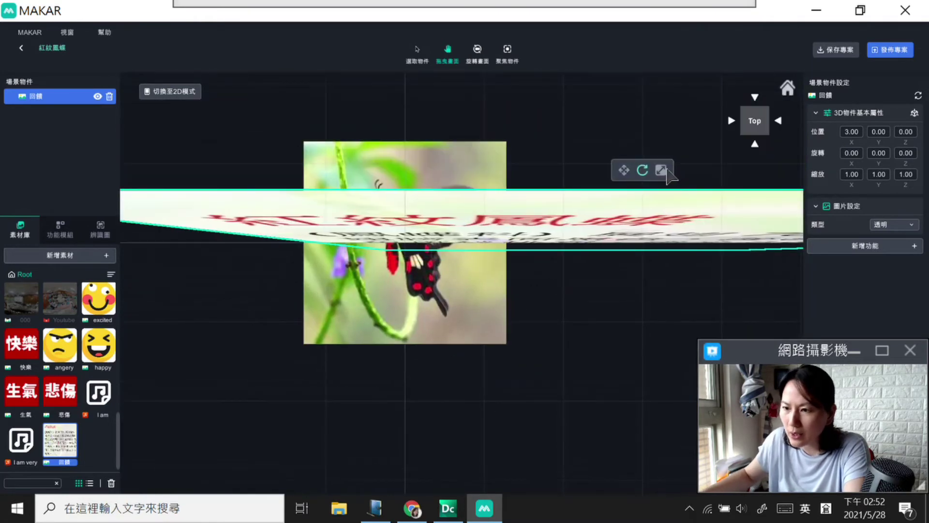
{"action": "left_click_drag", "start_coordinate": [273, 214], "coordinate": [216, 230]}
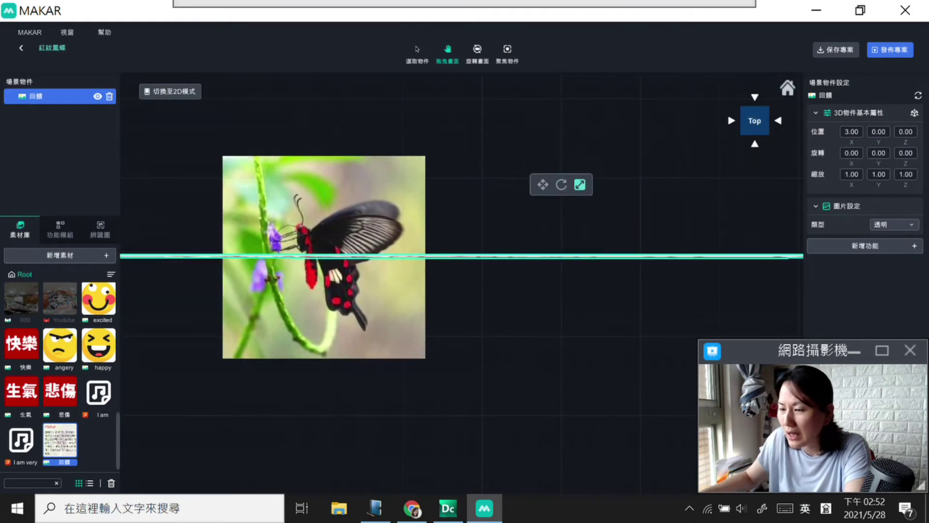
{"action": "left_click", "coordinate": [755, 98]}
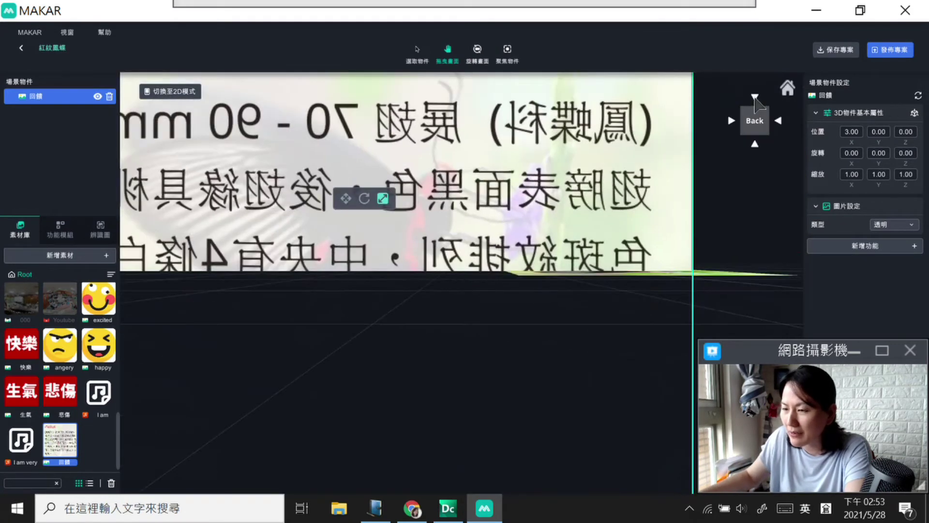
{"action": "left_click", "coordinate": [755, 98]}
{"action": "left_click", "coordinate": [754, 99]}
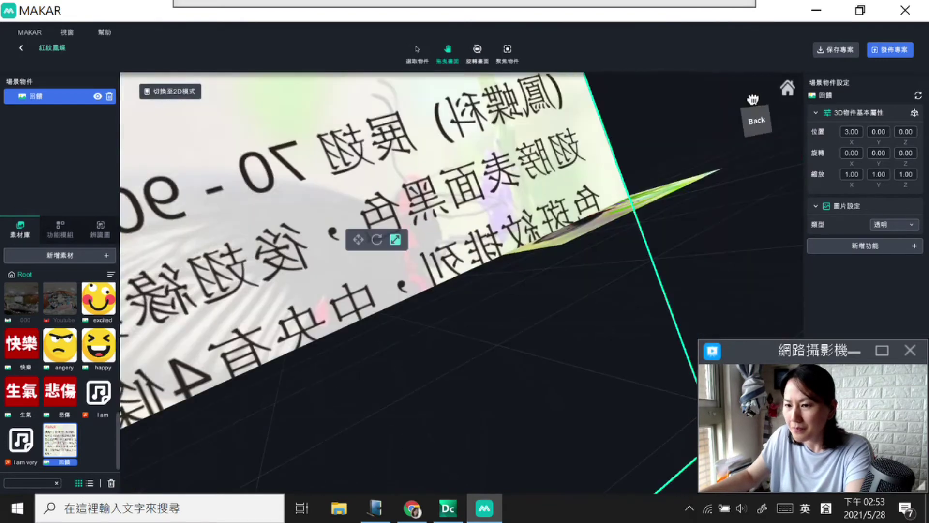
{"action": "left_click", "coordinate": [757, 127]}
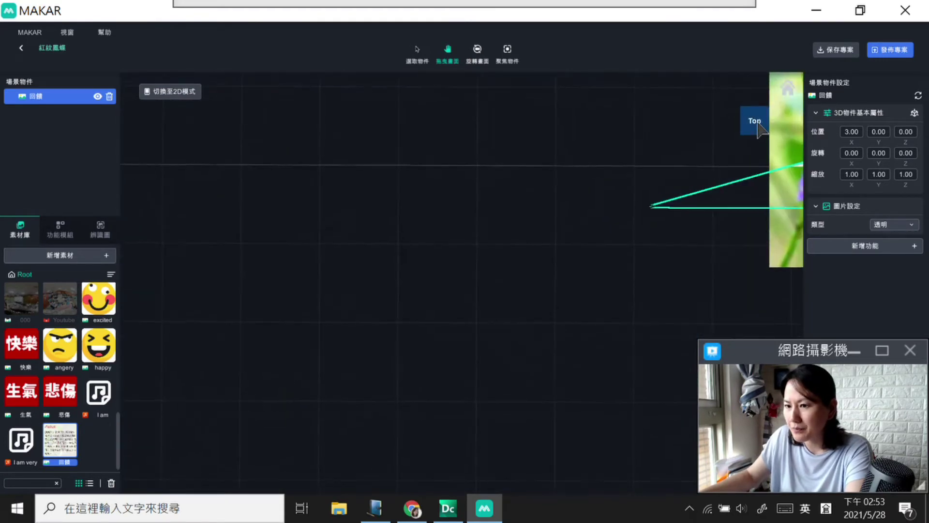
{"action": "left_click", "coordinate": [754, 121]}
{"action": "left_click_drag", "start_coordinate": [434, 223], "coordinate": [521, 284]}
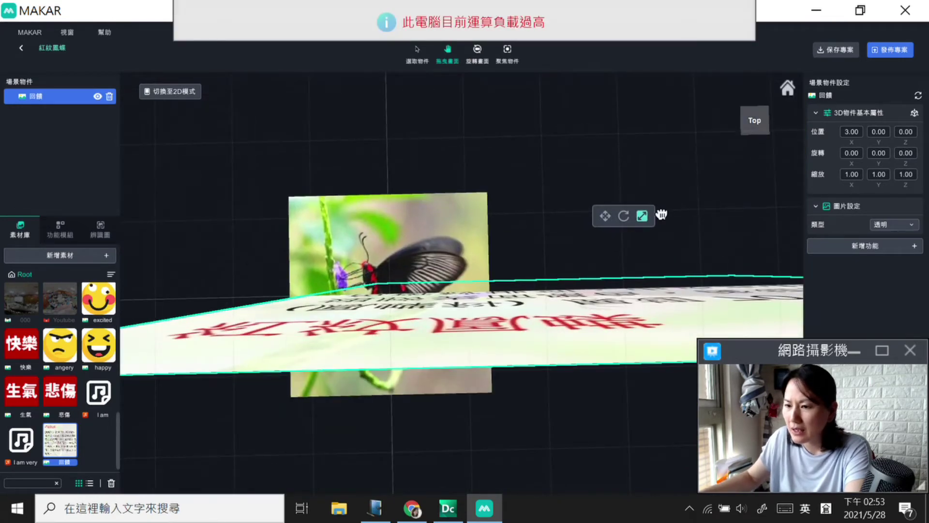
Step: Tilt the view into a perspective of both planes and select the 回饋 card
{"action": "left_click", "coordinate": [760, 117]}
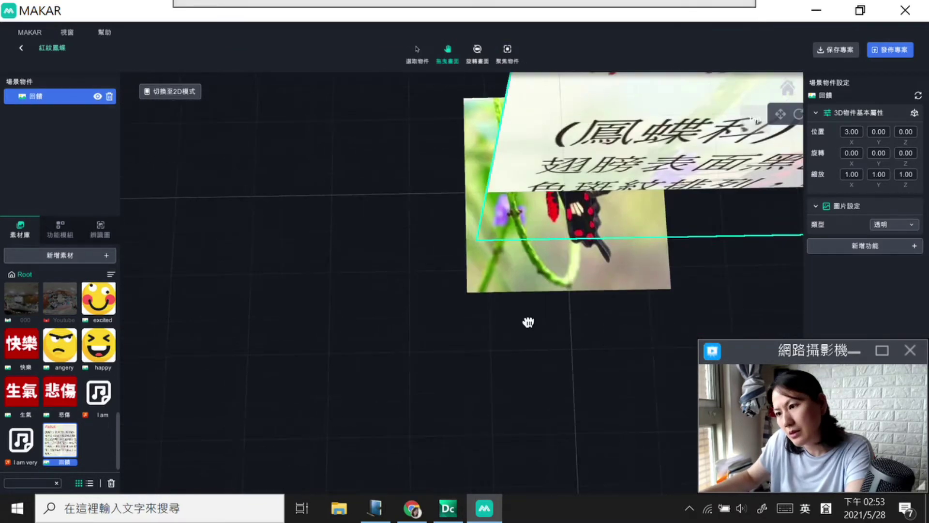
{"action": "left_click_drag", "start_coordinate": [436, 309], "coordinate": [510, 260]}
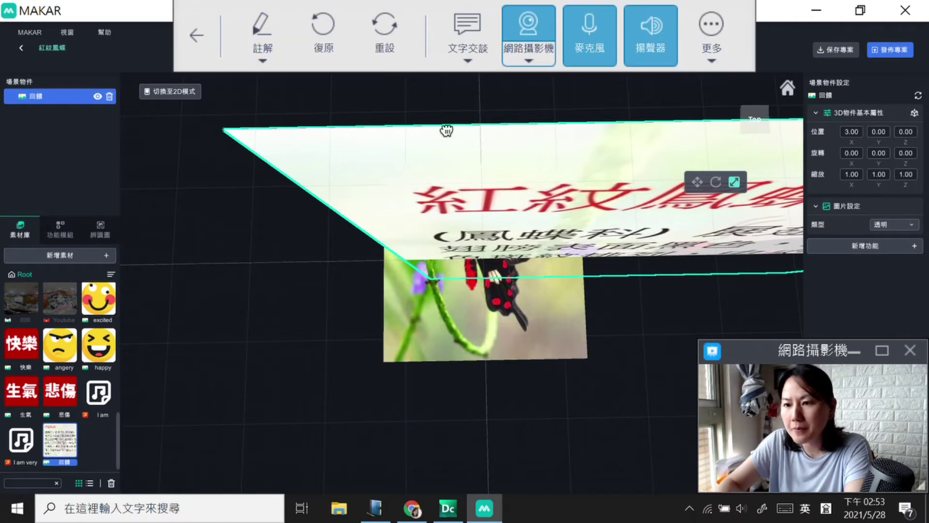
{"action": "mouse_move", "coordinate": [500, 49]}
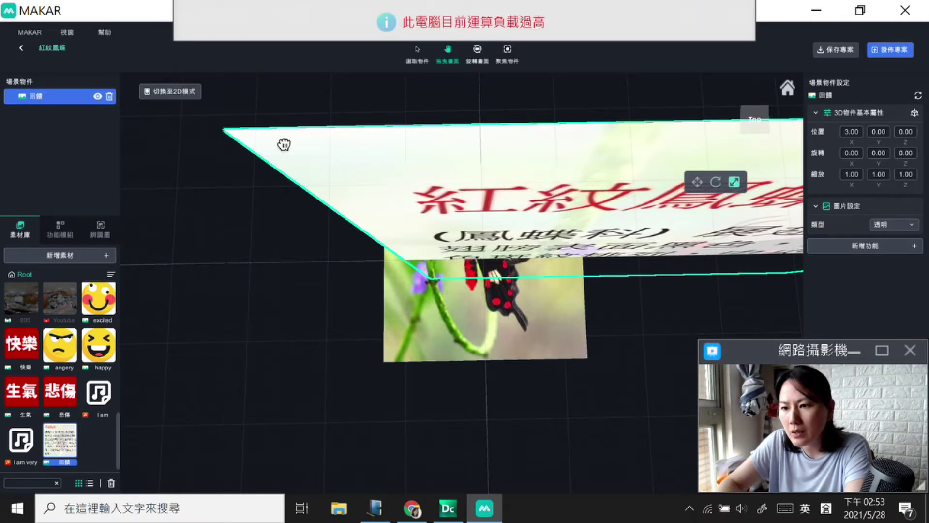
{"action": "left_click", "coordinate": [417, 53]}
{"action": "left_click", "coordinate": [477, 52]}
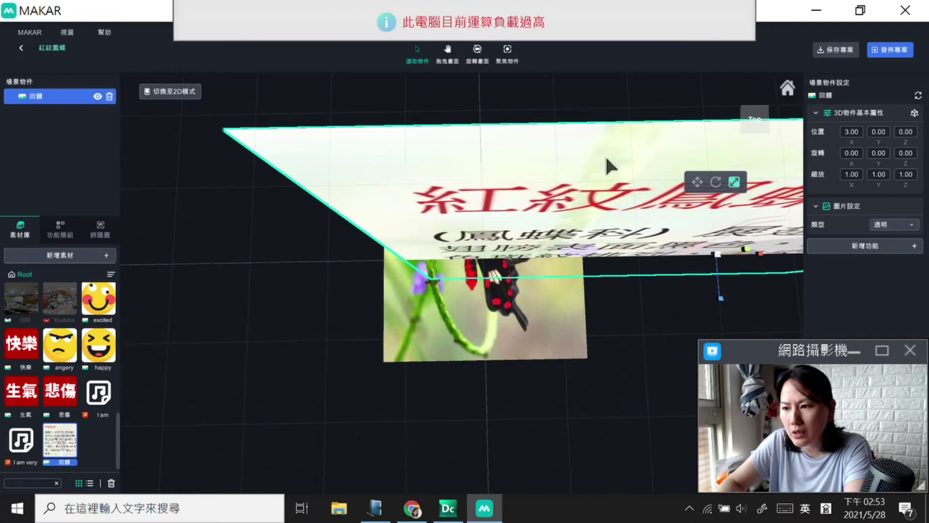
{"action": "mouse_move", "coordinate": [434, 67]}
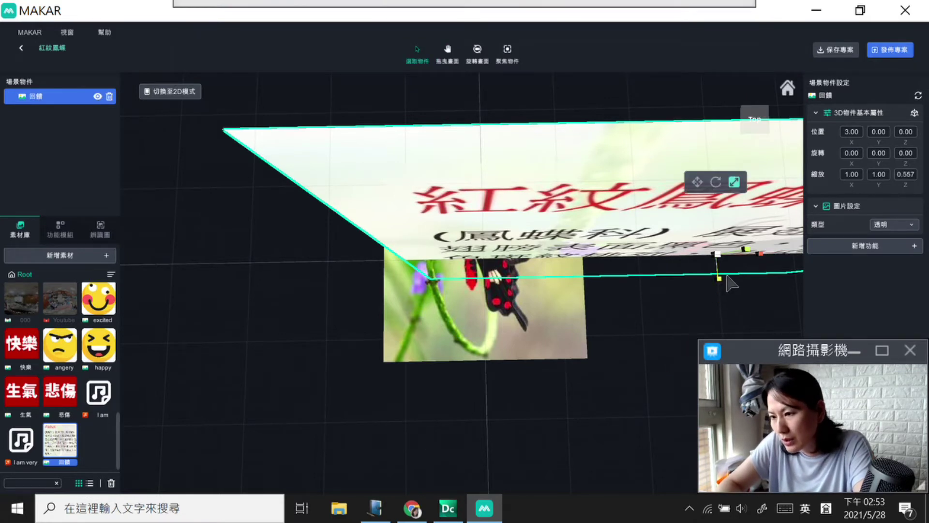
Step: Scale the 回饋 card down to 0.476 × 0.034 × 0.214, a thin strip
{"action": "left_click_drag", "start_coordinate": [721, 255], "coordinate": [738, 244]}
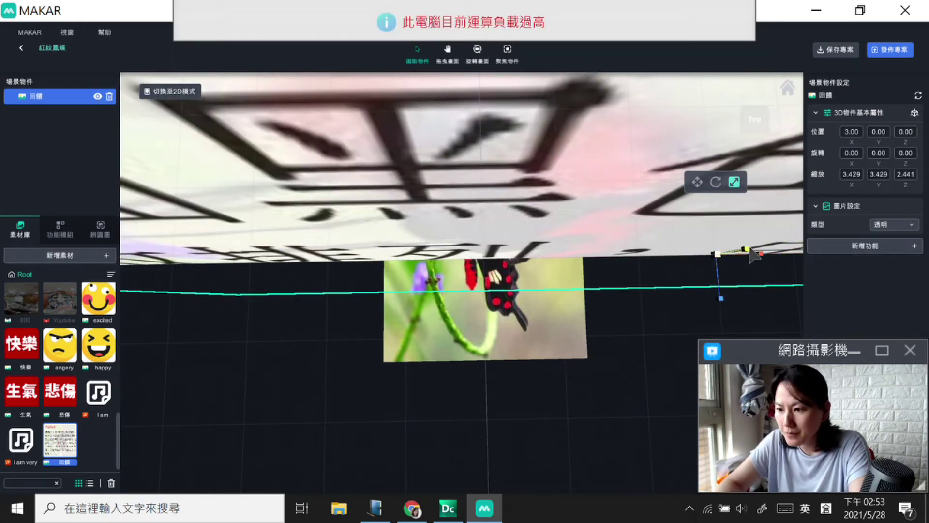
{"action": "left_click_drag", "start_coordinate": [749, 250], "coordinate": [741, 292]}
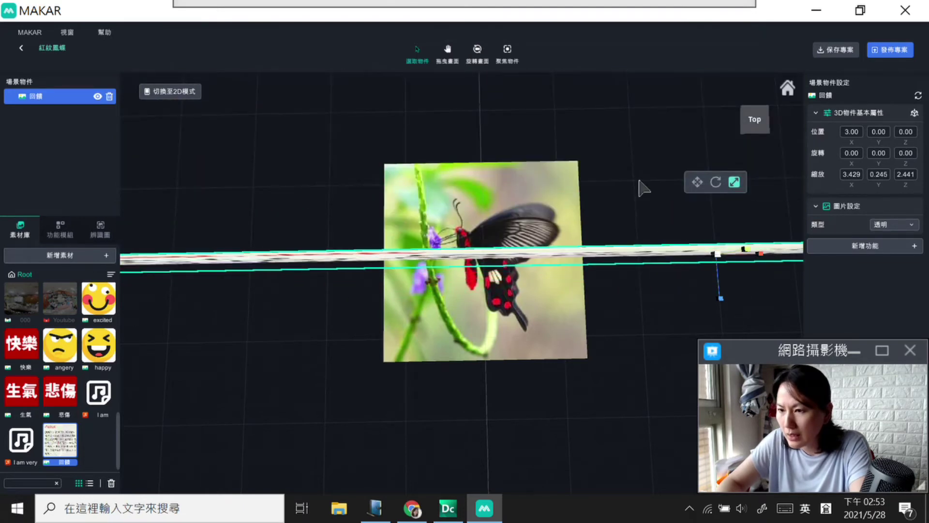
{"action": "left_click", "coordinate": [478, 57]}
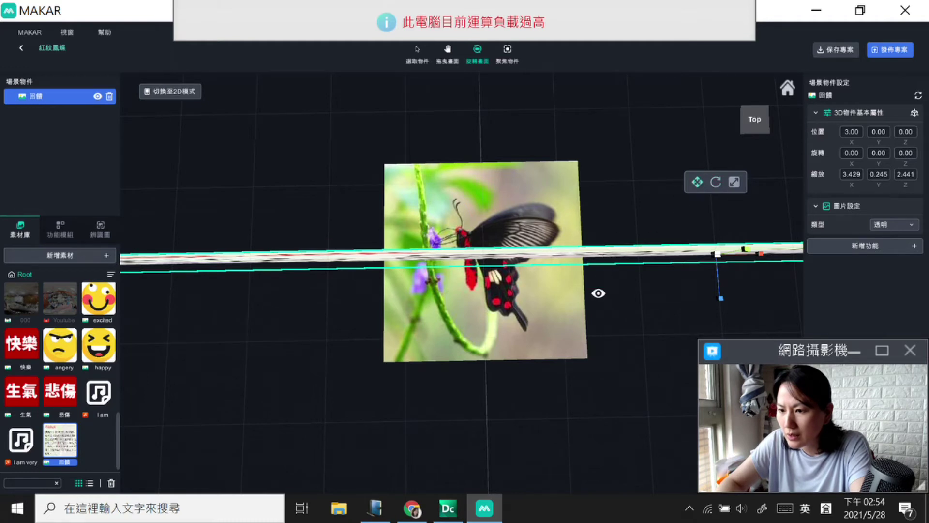
{"action": "left_click", "coordinate": [734, 182]}
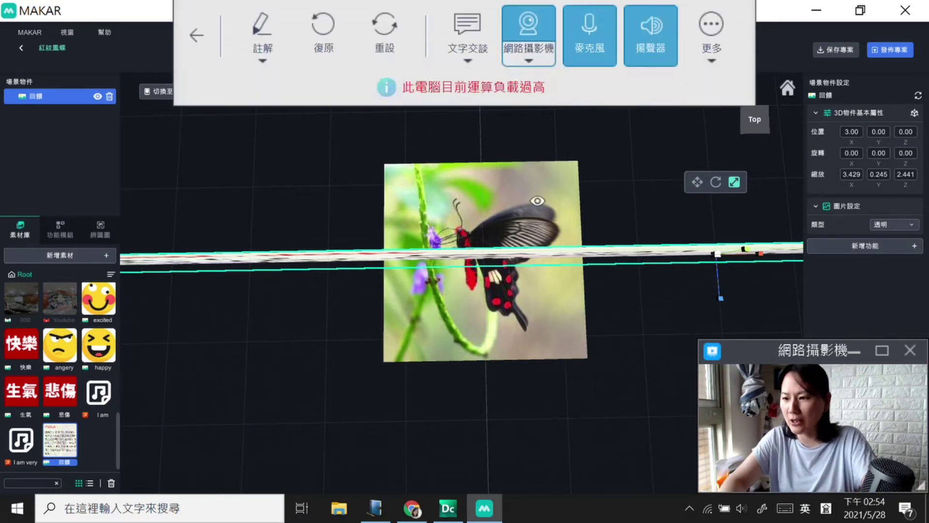
{"action": "left_click", "coordinate": [717, 182]}
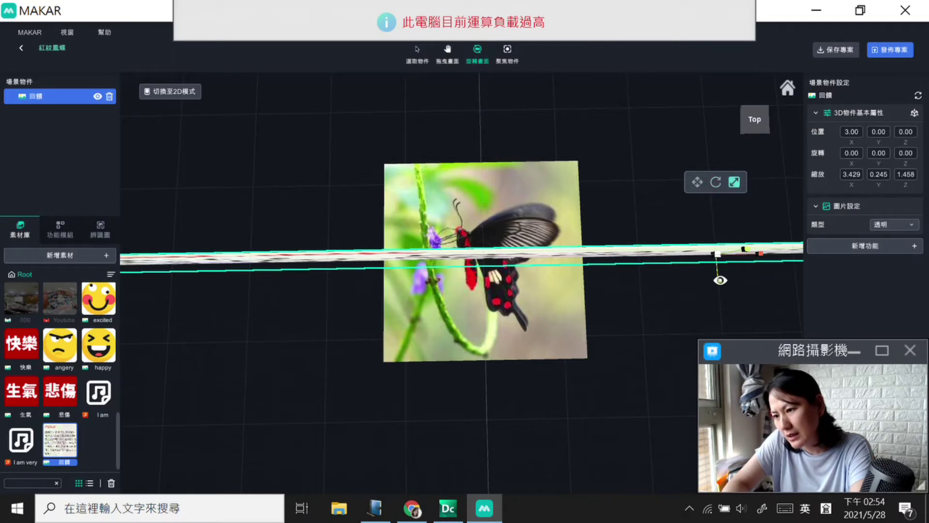
{"action": "left_click_drag", "start_coordinate": [718, 256], "coordinate": [716, 291]}
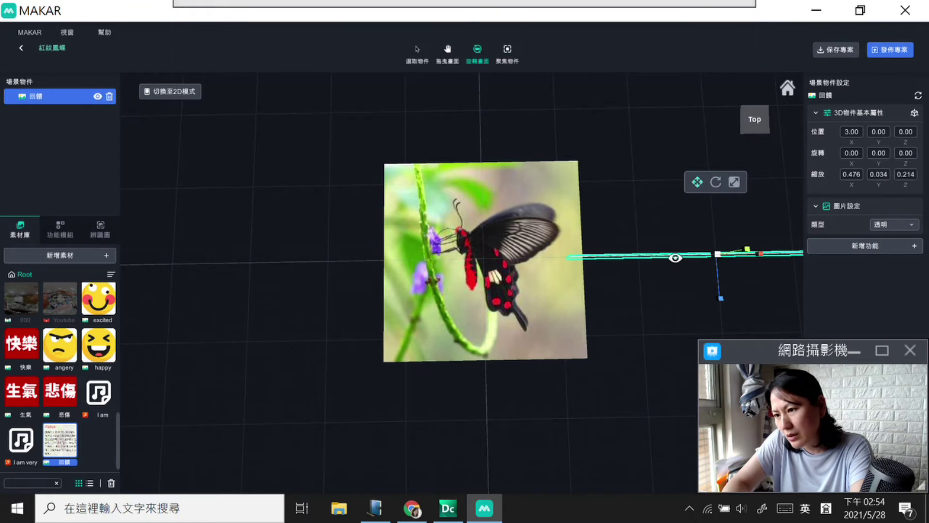
Step: Tilt the card strip toward horizontal and lift it slightly along Z
{"action": "left_click", "coordinate": [418, 50]}
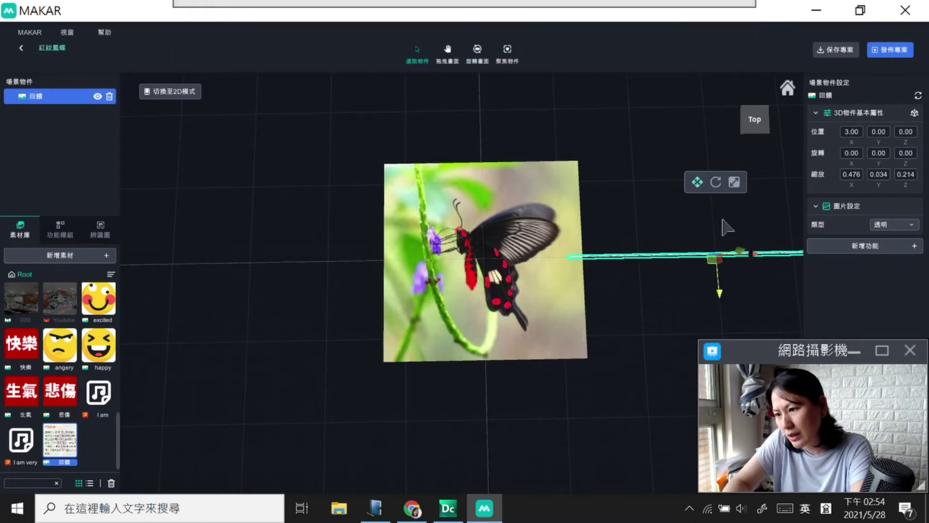
{"action": "left_click", "coordinate": [718, 182]}
{"action": "left_click_drag", "start_coordinate": [720, 285], "coordinate": [721, 237]}
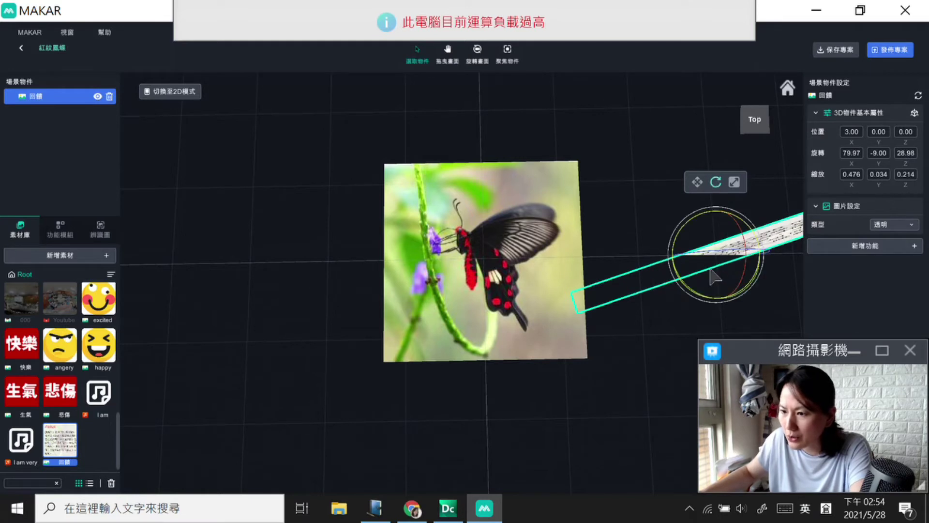
{"action": "left_click_drag", "start_coordinate": [765, 249], "coordinate": [785, 261]}
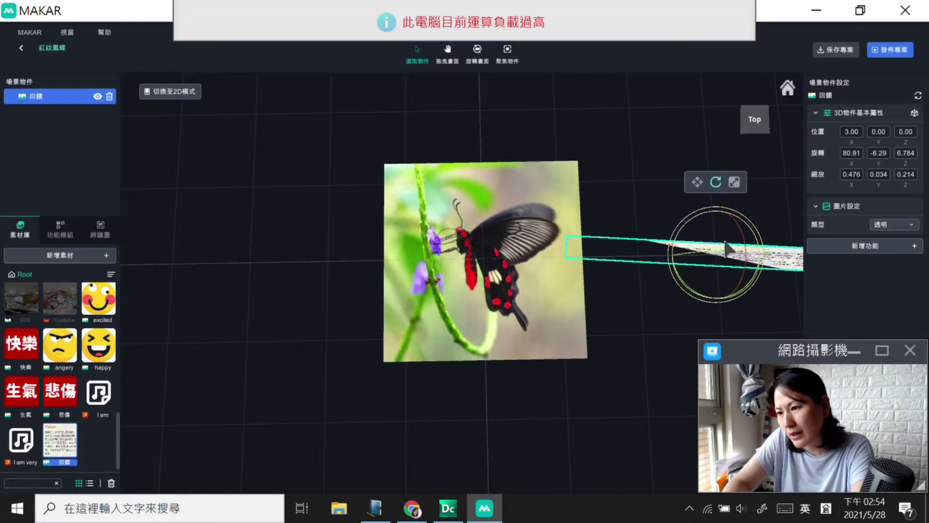
{"action": "left_click_drag", "start_coordinate": [728, 226], "coordinate": [739, 204]}
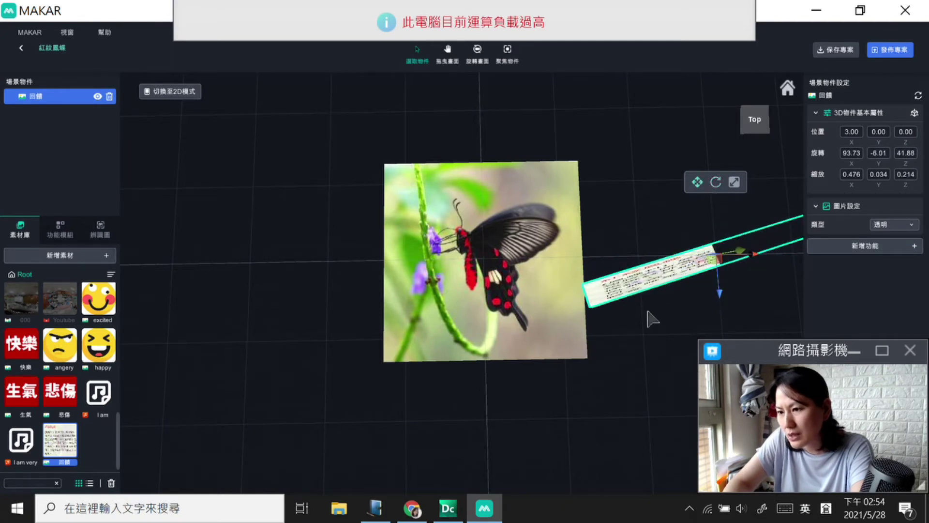
{"action": "mouse_move", "coordinate": [720, 292]}
{"action": "left_mouse_down"}
{"action": "mouse_move", "coordinate": [719, 326]}
{"action": "mouse_move", "coordinate": [720, 294]}
{"action": "left_mouse_up"}
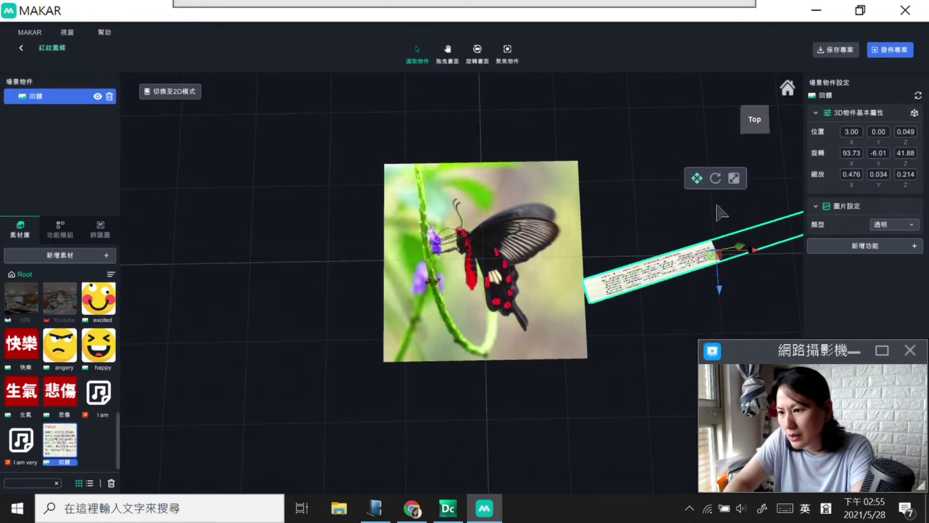
Step: Move the strip onto the butterfly image at 0.390/-0.03/0.241, rotated 64.27/3.850/48.39
{"action": "left_click", "coordinate": [735, 178]}
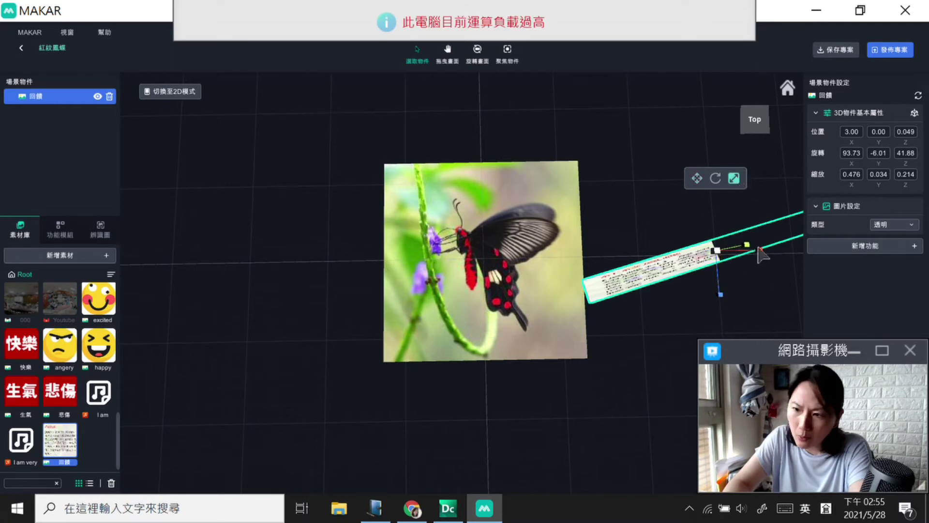
{"action": "left_click", "coordinate": [697, 178]}
{"action": "left_click_drag", "start_coordinate": [748, 254], "coordinate": [517, 251]}
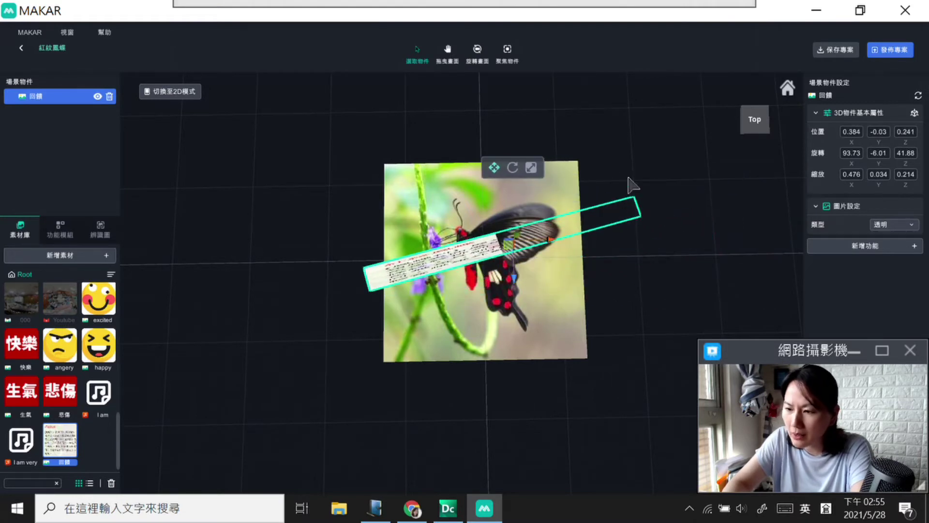
{"action": "left_click", "coordinate": [518, 168]}
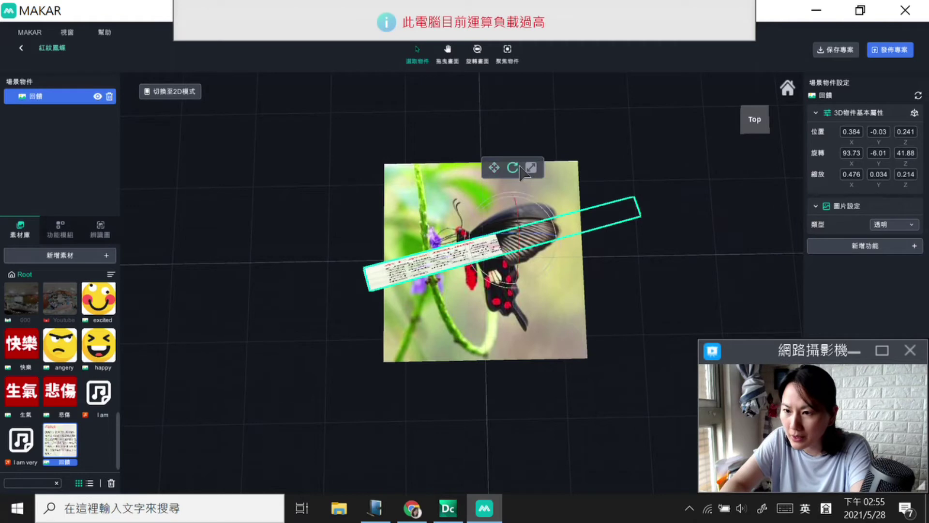
{"action": "left_click_drag", "start_coordinate": [477, 259], "coordinate": [485, 227]}
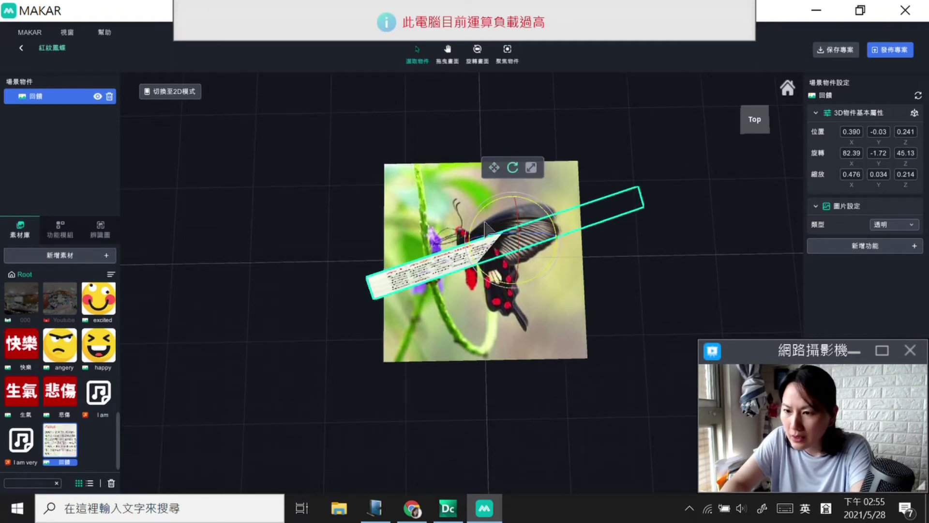
{"action": "left_click_drag", "start_coordinate": [533, 280], "coordinate": [507, 287]}
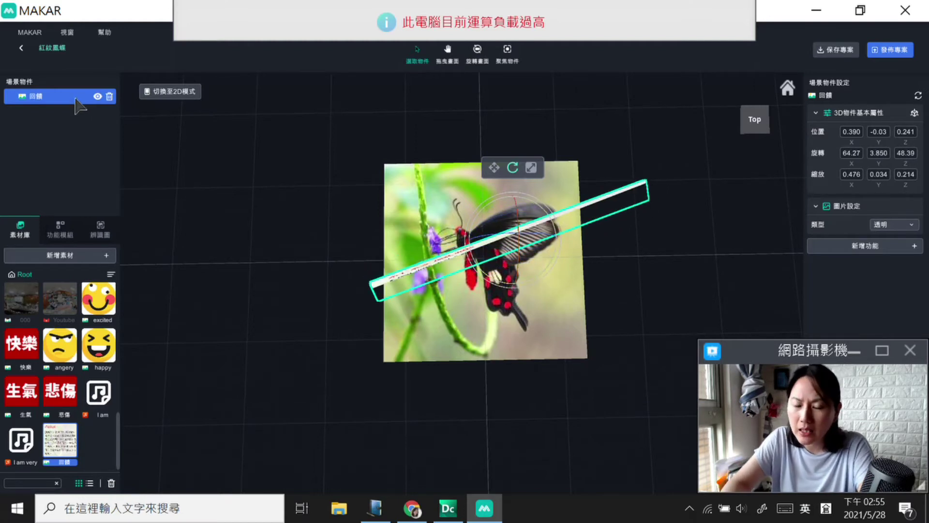
{"action": "mouse_move", "coordinate": [63, 98]}
{"action": "left_mouse_down"}
{"action": "mouse_move", "coordinate": [132, 68]}
{"action": "mouse_move", "coordinate": [175, 127]}
{"action": "left_mouse_up"}
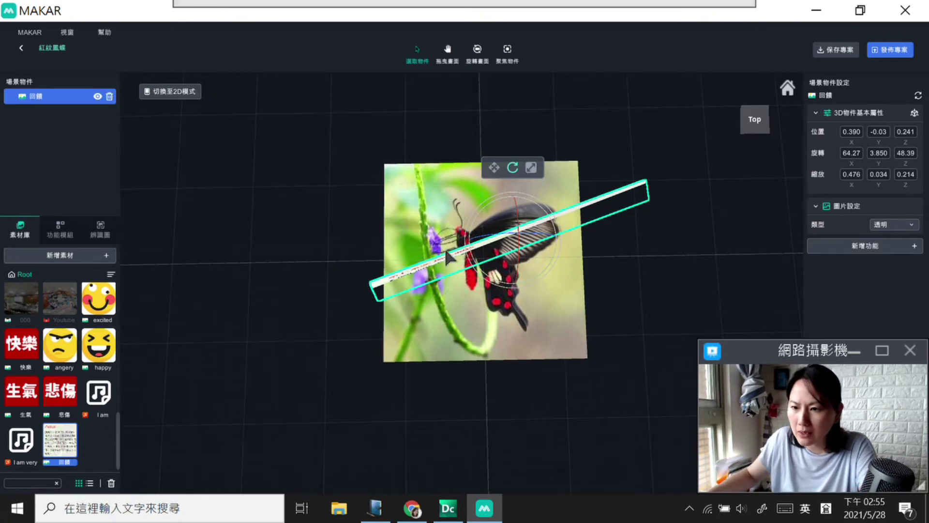
Step: Delete the old 回饋 object and place a fresh 回饋 card at position 0, rotation 0, scale 1
{"action": "left_click", "coordinate": [109, 96]}
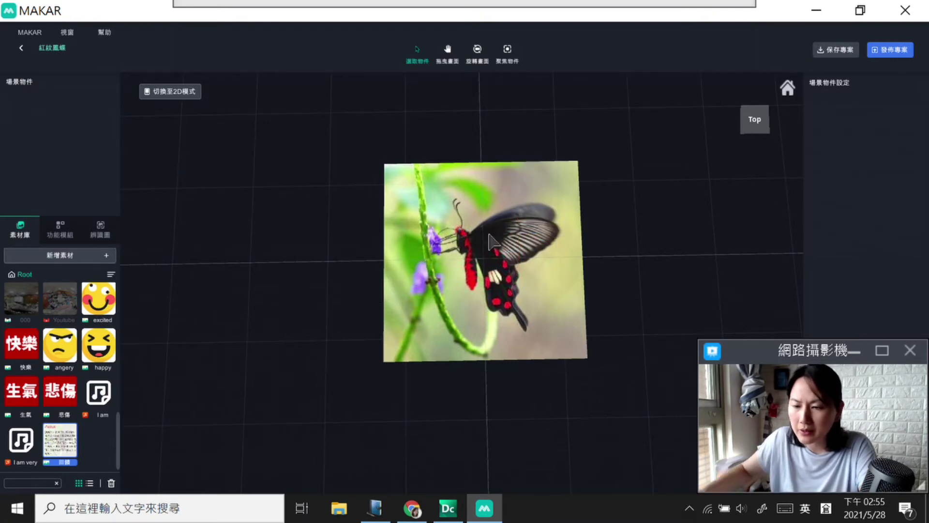
{"action": "left_click", "coordinate": [755, 119]}
{"action": "left_click_drag", "start_coordinate": [754, 160], "coordinate": [761, 134]}
{"action": "left_click", "coordinate": [783, 84]}
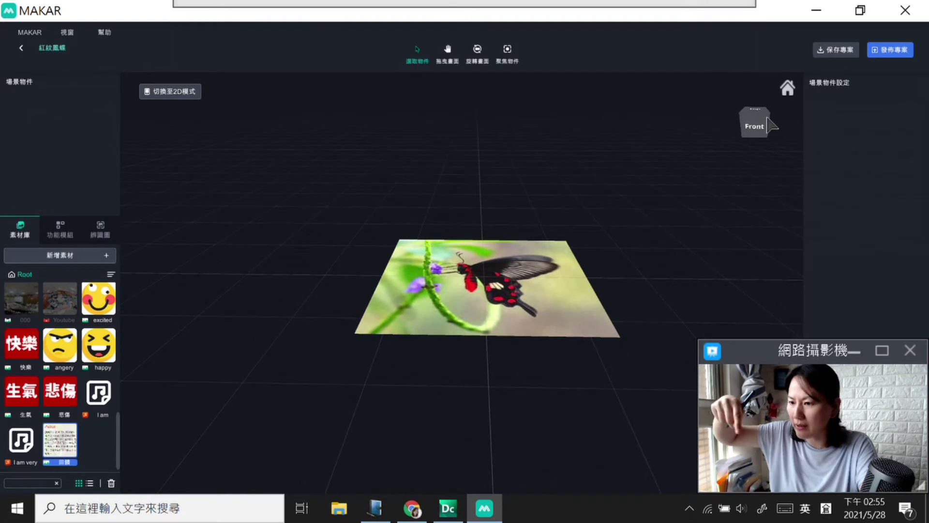
{"action": "left_click_drag", "start_coordinate": [754, 123], "coordinate": [749, 104]}
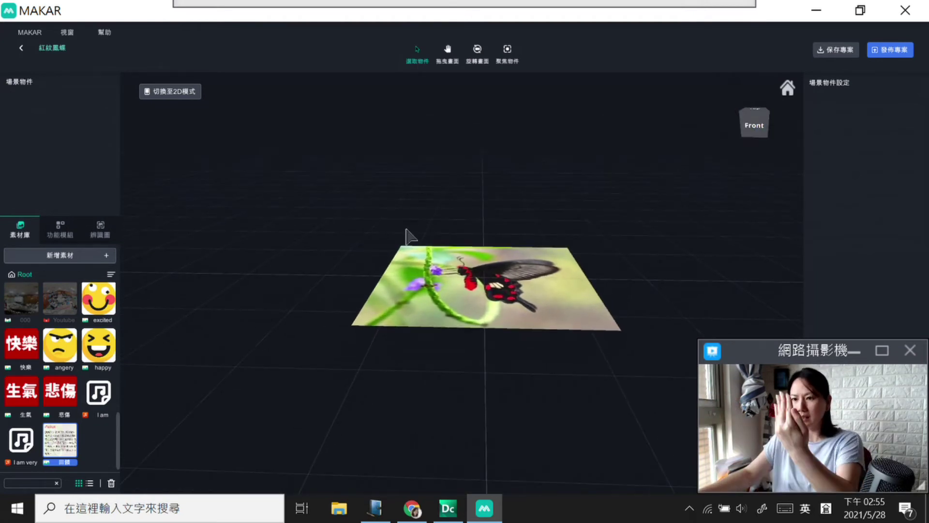
{"action": "left_click_drag", "start_coordinate": [68, 455], "coordinate": [541, 326]}
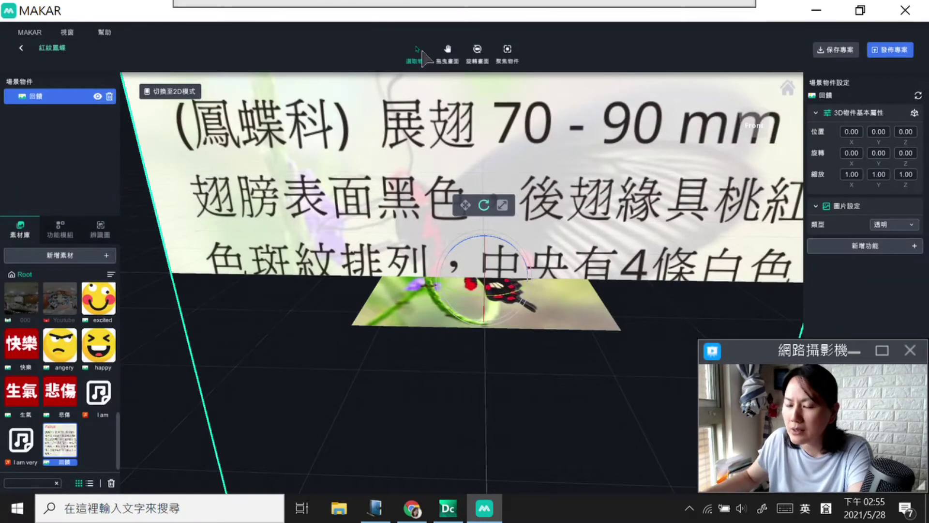
Step: Shrink the 回饋 card to scale 0.229, 0.244, 0.449 and raise it to Y 1.053
{"action": "left_click", "coordinate": [504, 205]}
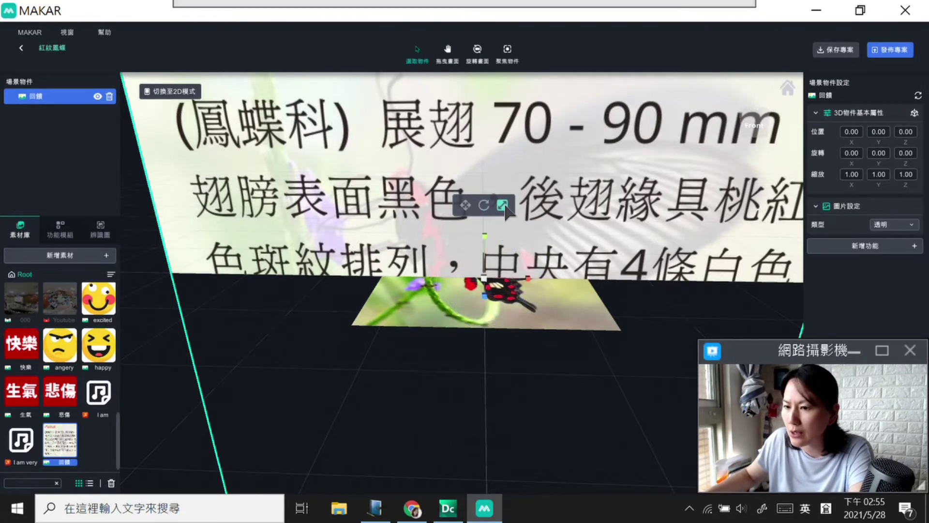
{"action": "left_click_drag", "start_coordinate": [485, 237], "coordinate": [488, 246]}
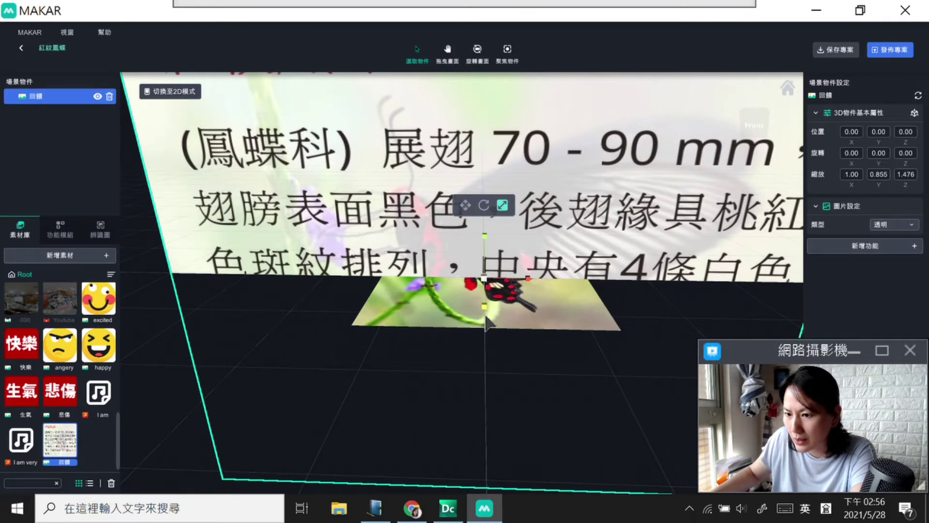
{"action": "left_click_drag", "start_coordinate": [527, 275], "coordinate": [489, 300]}
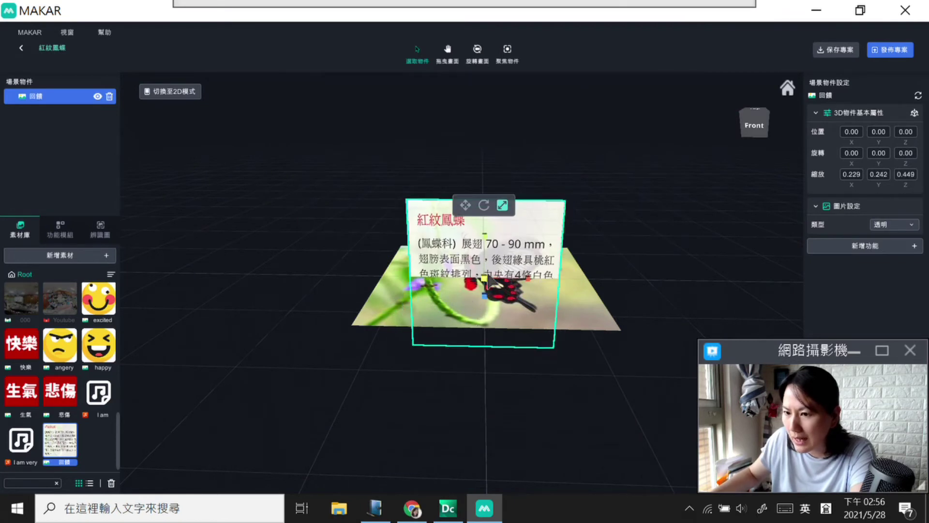
{"action": "left_click_drag", "start_coordinate": [487, 232], "coordinate": [486, 232]}
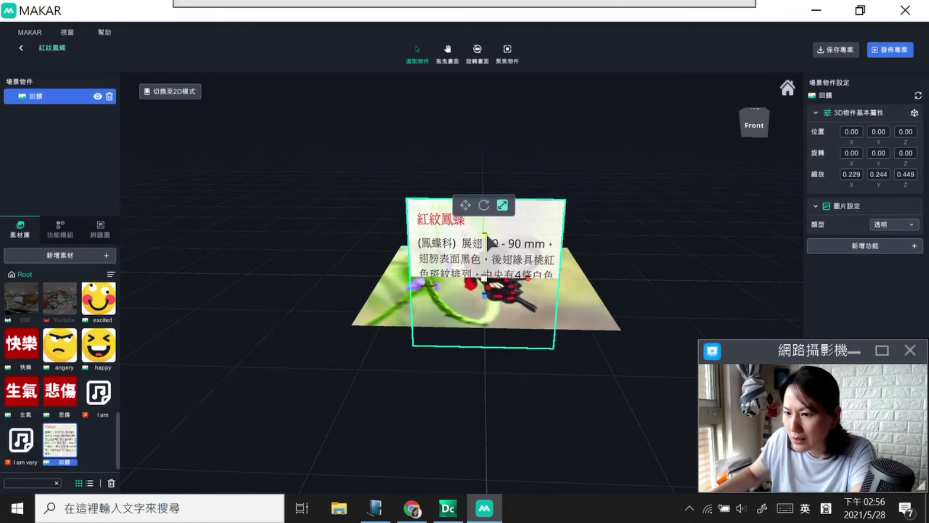
{"action": "left_click", "coordinate": [466, 205]}
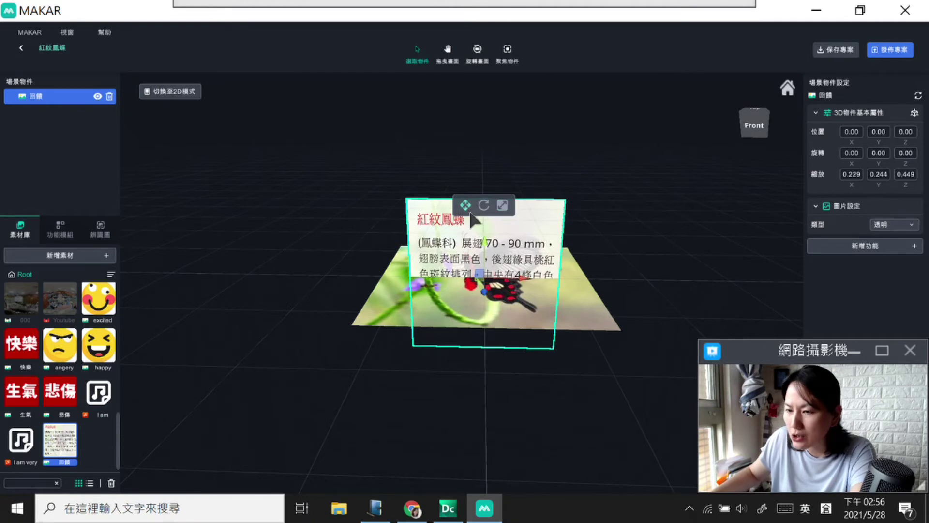
{"action": "left_click_drag", "start_coordinate": [486, 241], "coordinate": [490, 161]}
{"action": "left_click", "coordinate": [486, 121]}
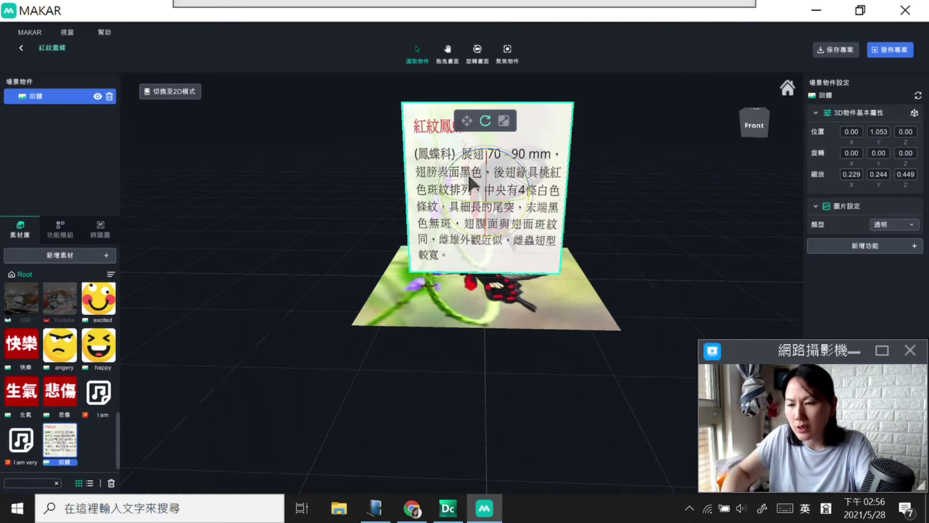
Step: Rotate the 回饋 card to 88.90 about X so it lies nearly flat
{"action": "left_click_drag", "start_coordinate": [508, 207], "coordinate": [498, 148]}
{"action": "left_click_drag", "start_coordinate": [466, 223], "coordinate": [471, 208]}
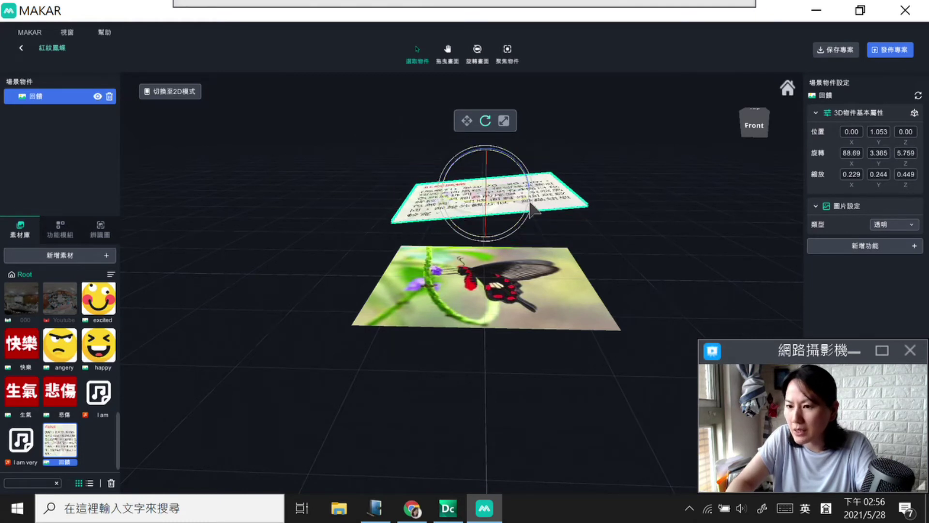
{"action": "left_click_drag", "start_coordinate": [532, 210], "coordinate": [534, 213]}
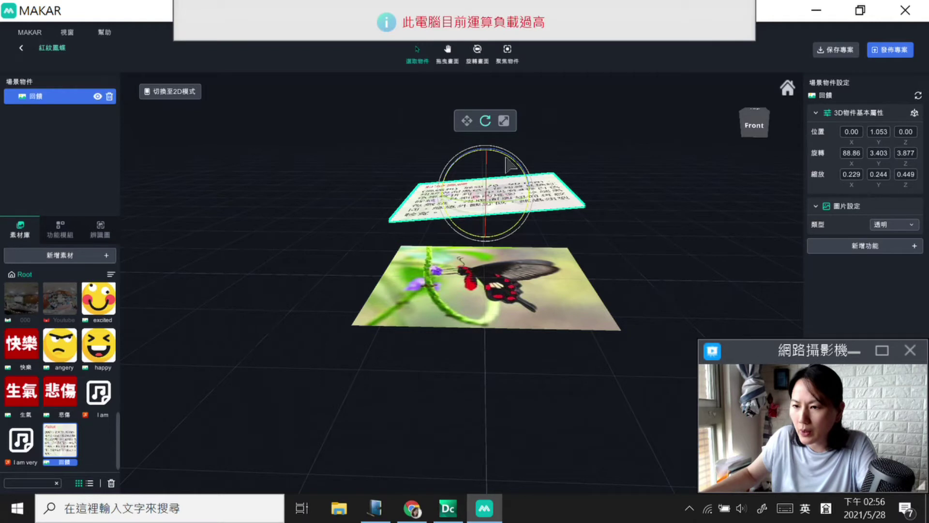
{"action": "left_click_drag", "start_coordinate": [507, 158], "coordinate": [504, 155]}
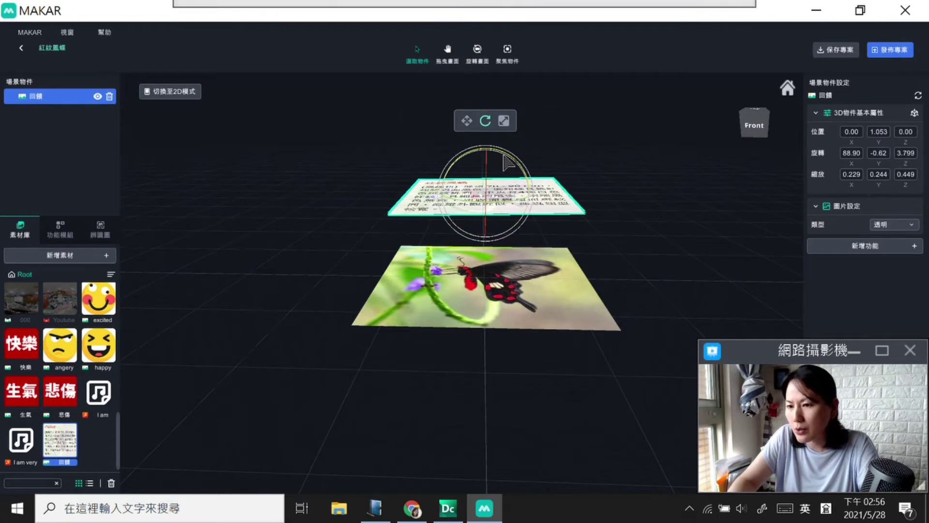
Step: Enlarge the card to 0.272, 0.416, 0.537 and lower it to Y 0.615
{"action": "left_click", "coordinate": [504, 121]}
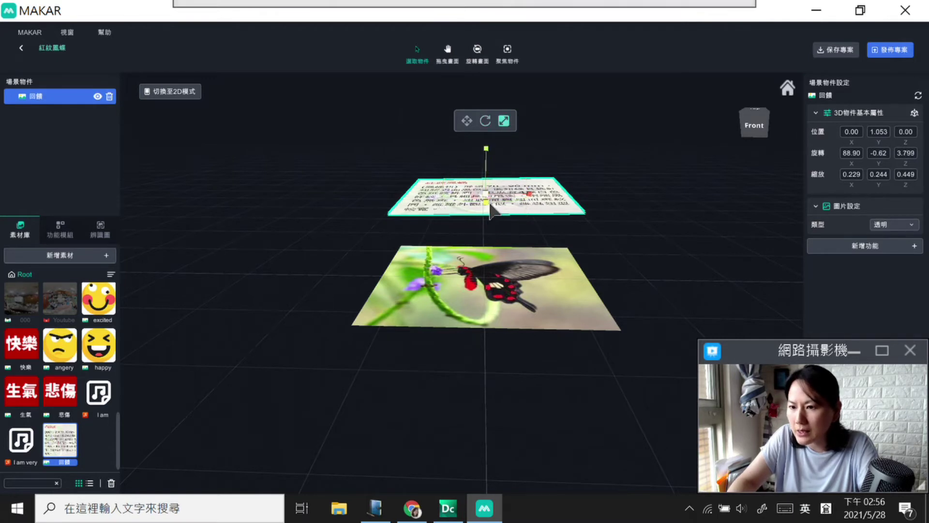
{"action": "left_click_drag", "start_coordinate": [488, 211], "coordinate": [496, 230]}
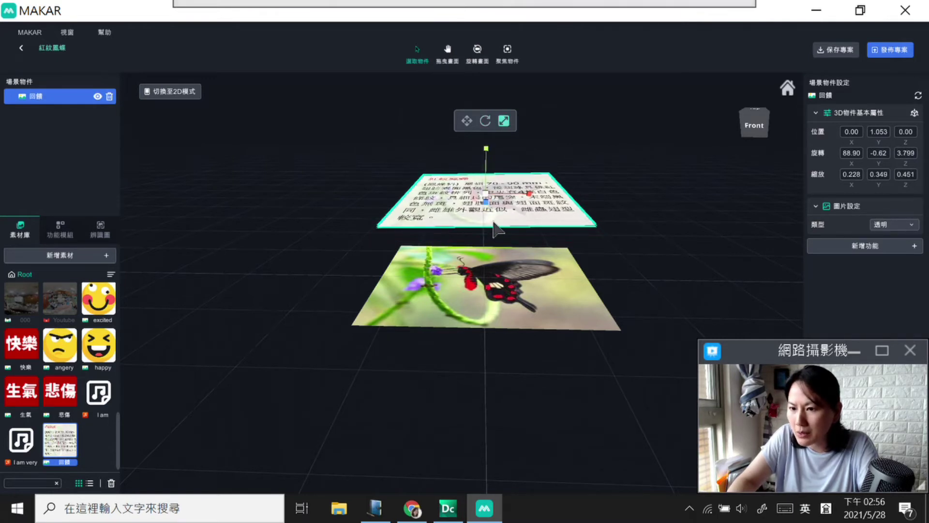
{"action": "left_click_drag", "start_coordinate": [489, 187], "coordinate": [489, 182]}
{"action": "left_click", "coordinate": [491, 178]}
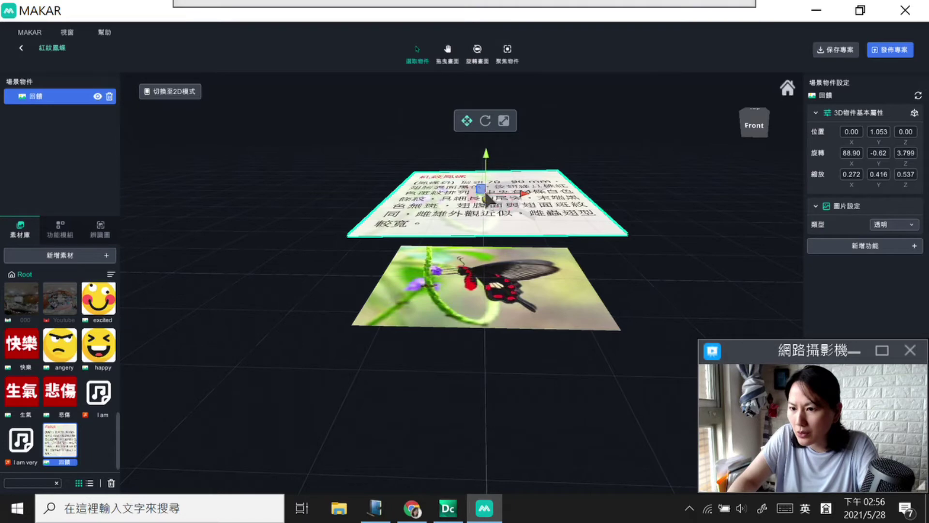
{"action": "left_click_drag", "start_coordinate": [482, 186], "coordinate": [476, 225]}
{"action": "left_click_drag", "start_coordinate": [770, 128], "coordinate": [760, 133]}
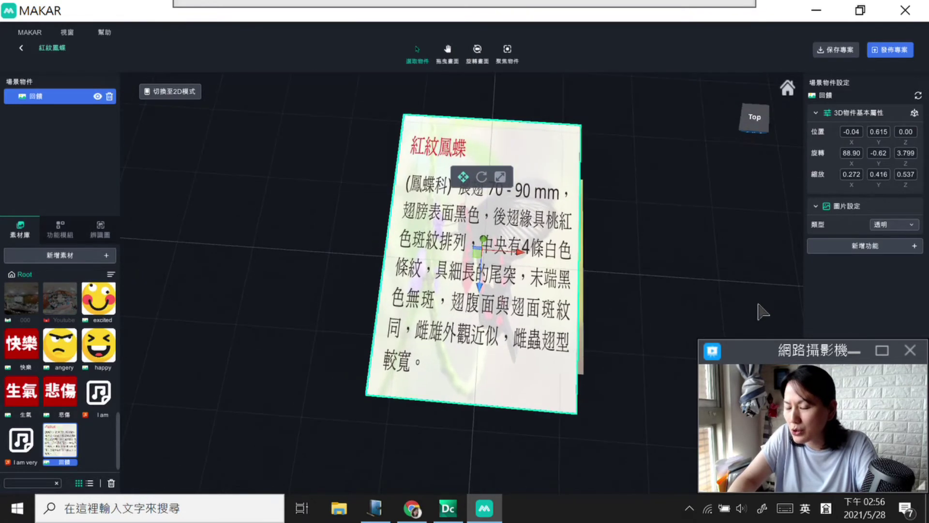
Step: In top view, shrink the card to 0.235, 0.240, 0.533 and recentre it at -0.03, 0.621, -0.06
{"action": "left_click", "coordinate": [756, 121]}
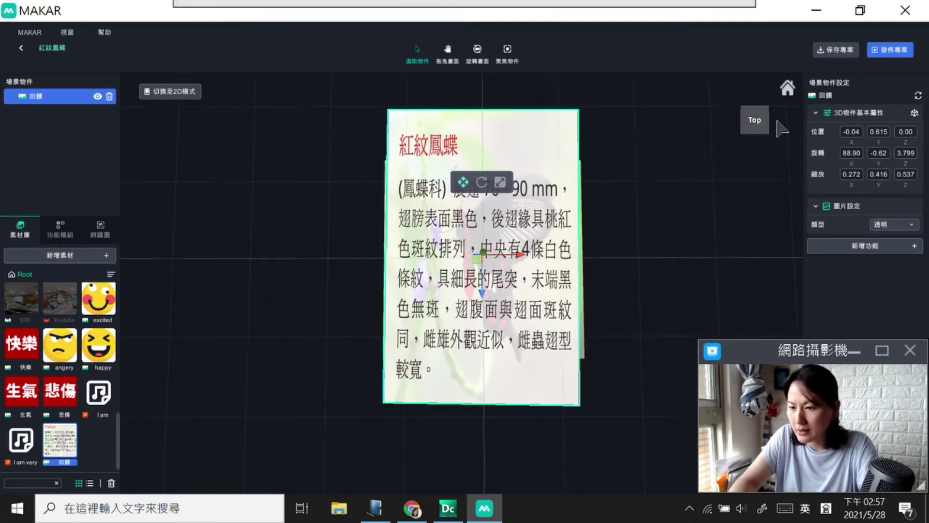
{"action": "left_click", "coordinate": [500, 183]}
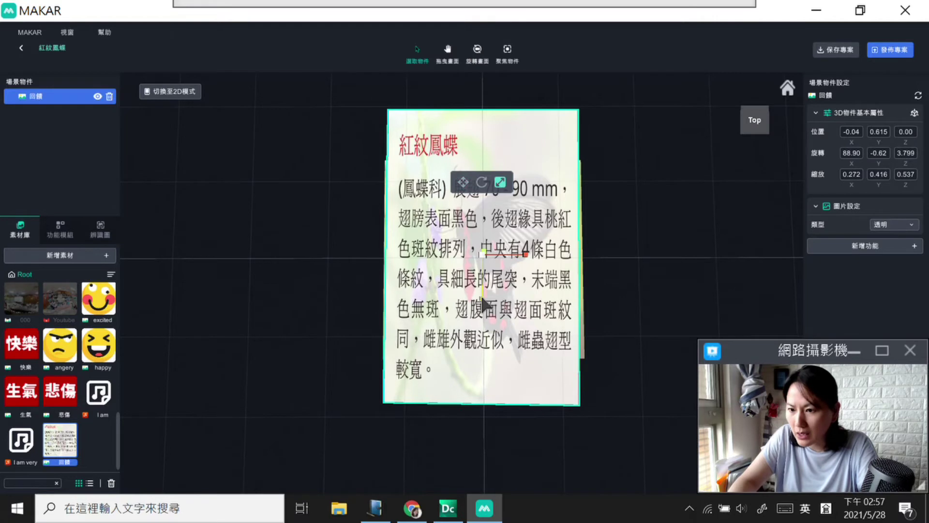
{"action": "left_click_drag", "start_coordinate": [484, 309], "coordinate": [523, 296]}
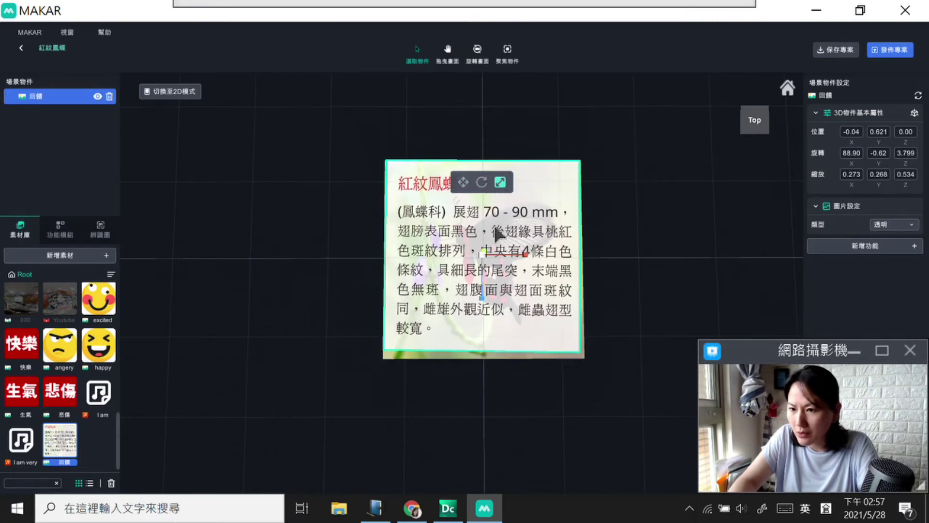
{"action": "left_click_drag", "start_coordinate": [527, 251], "coordinate": [505, 256]}
{"action": "left_click_drag", "start_coordinate": [481, 297], "coordinate": [485, 294]}
{"action": "left_click", "coordinate": [464, 183]}
{"action": "left_click_drag", "start_coordinate": [477, 258], "coordinate": [479, 263]}
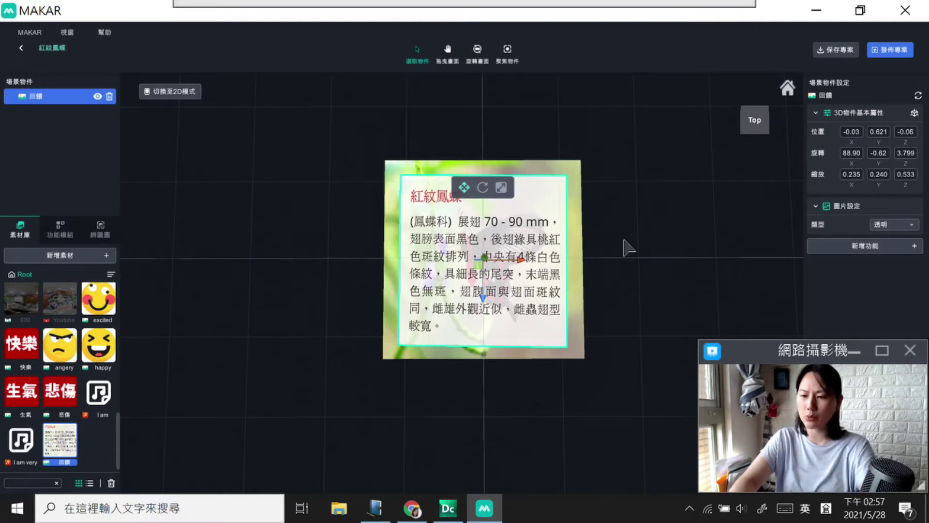
{"action": "left_click", "coordinate": [754, 119]}
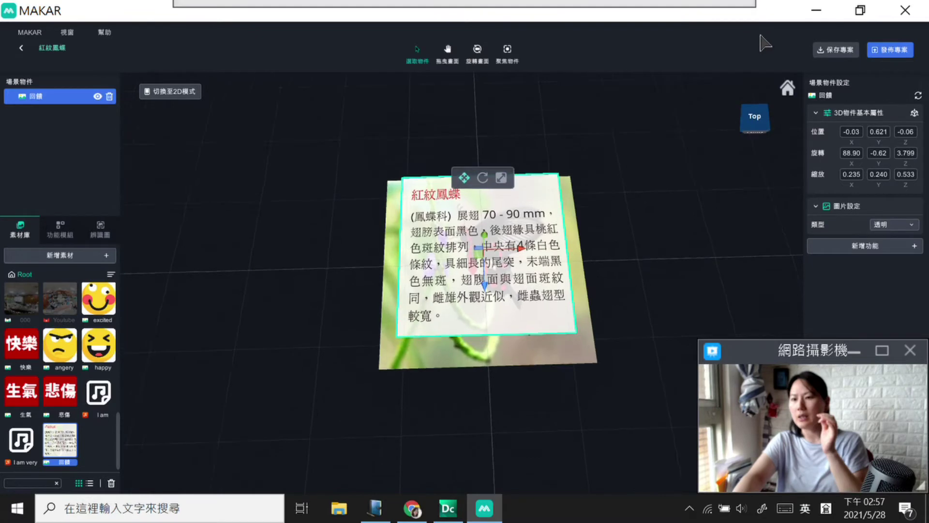
{"action": "left_click", "coordinate": [759, 116]}
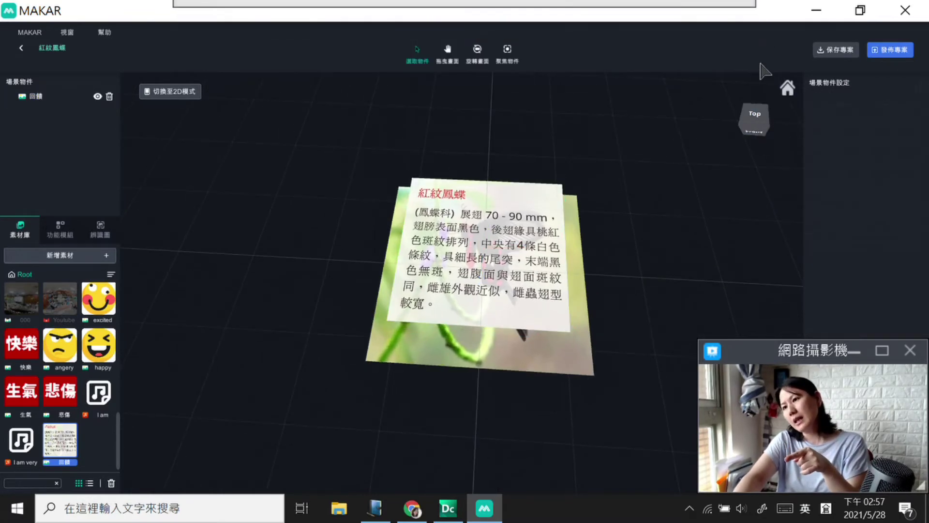
{"action": "left_click", "coordinate": [757, 111]}
{"action": "left_click", "coordinate": [756, 125]}
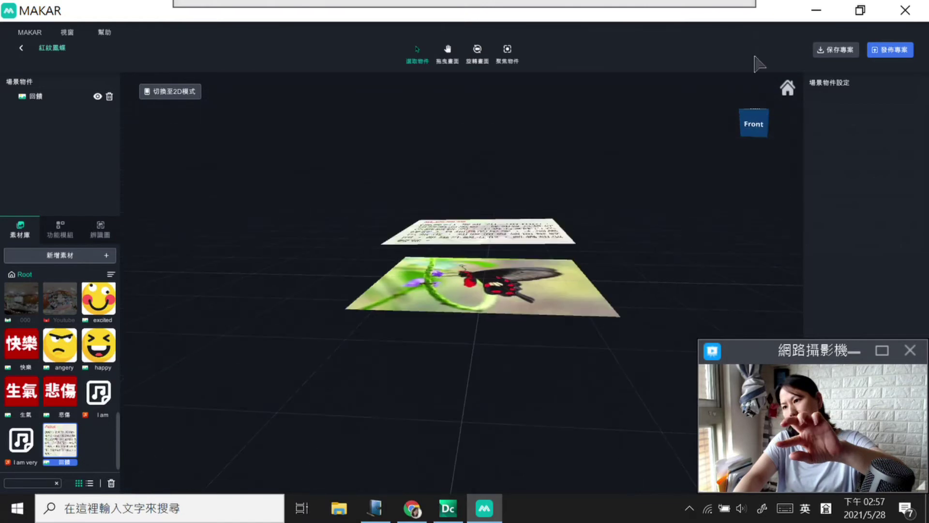
{"action": "left_click_drag", "start_coordinate": [759, 68], "coordinate": [742, 233]}
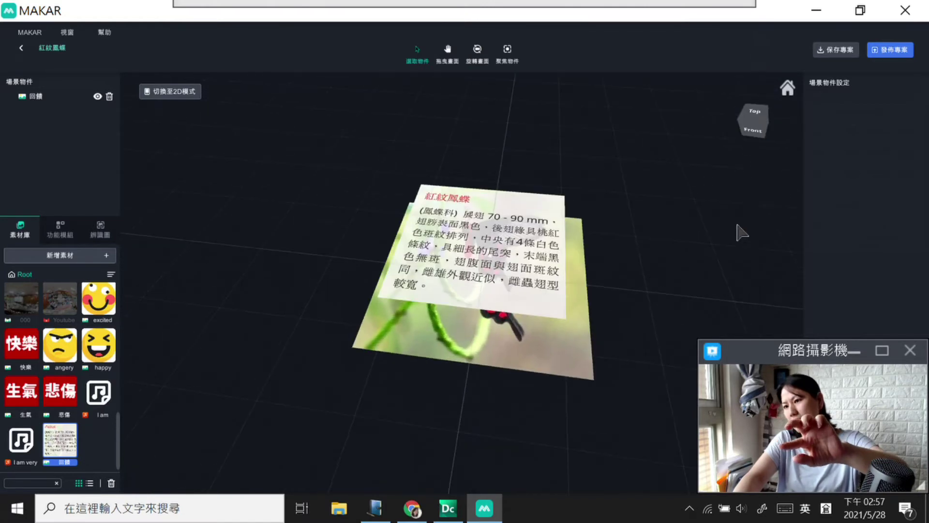
{"action": "left_click", "coordinate": [755, 113]}
{"action": "left_click", "coordinate": [754, 125]}
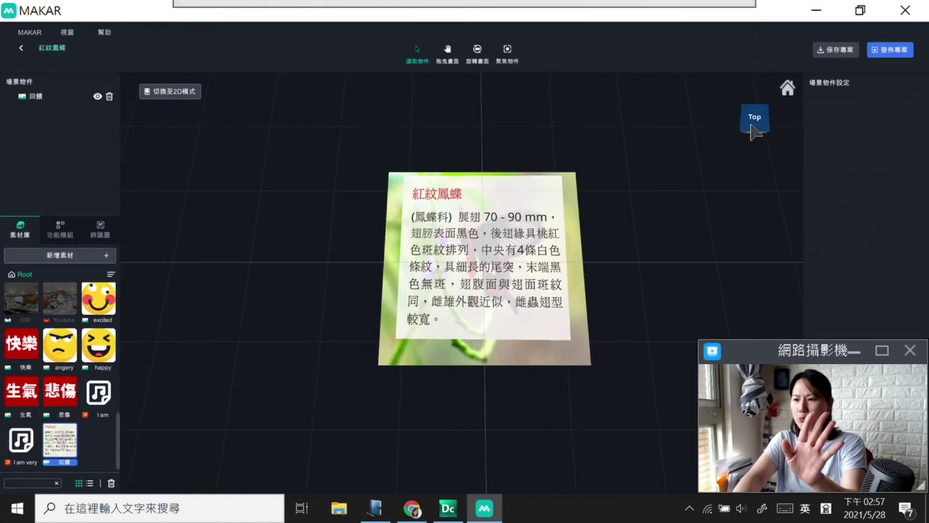
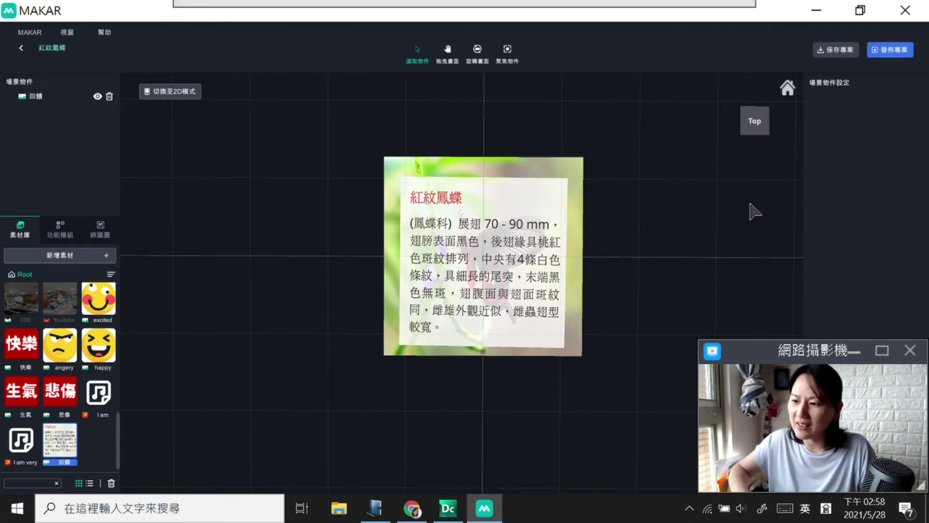
Step: Select the 回饋 caption card and annotate its selection mode and transform handles
{"action": "left_click", "coordinate": [514, 227]}
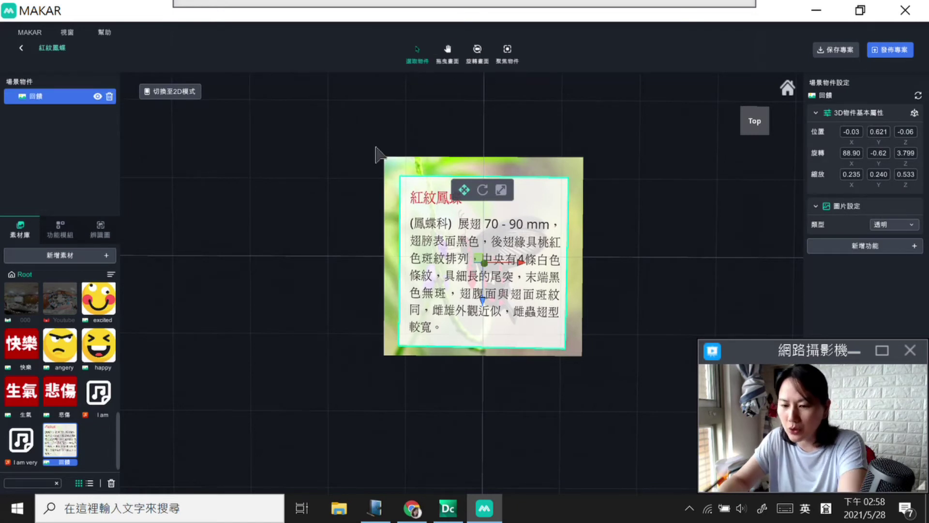
{"action": "left_click_drag", "start_coordinate": [441, 39], "coordinate": [425, 91]}
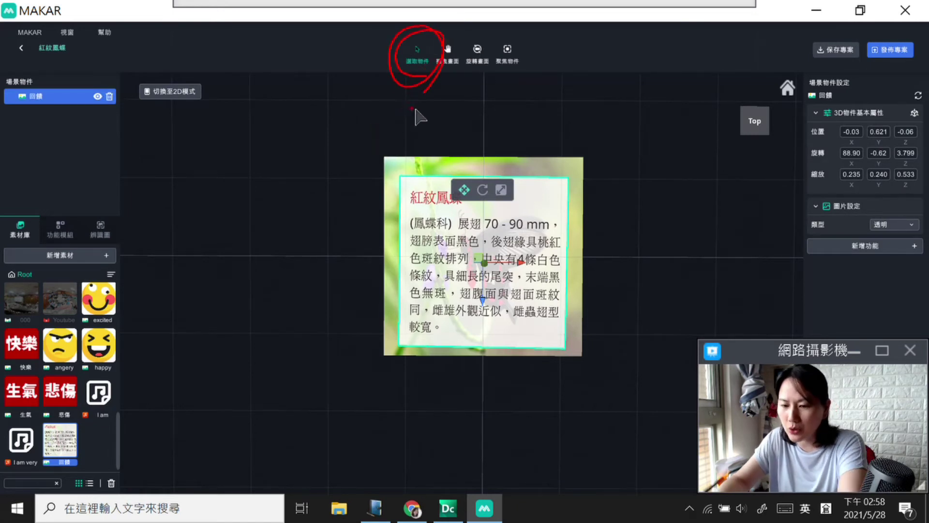
{"action": "mouse_move", "coordinate": [467, 180]}
{"action": "left_mouse_down"}
{"action": "mouse_move", "coordinate": [467, 210]}
{"action": "mouse_move", "coordinate": [478, 182]}
{"action": "mouse_move", "coordinate": [486, 206]}
{"action": "mouse_move", "coordinate": [511, 199]}
{"action": "mouse_move", "coordinate": [514, 187]}
{"action": "mouse_move", "coordinate": [498, 203]}
{"action": "left_mouse_up"}
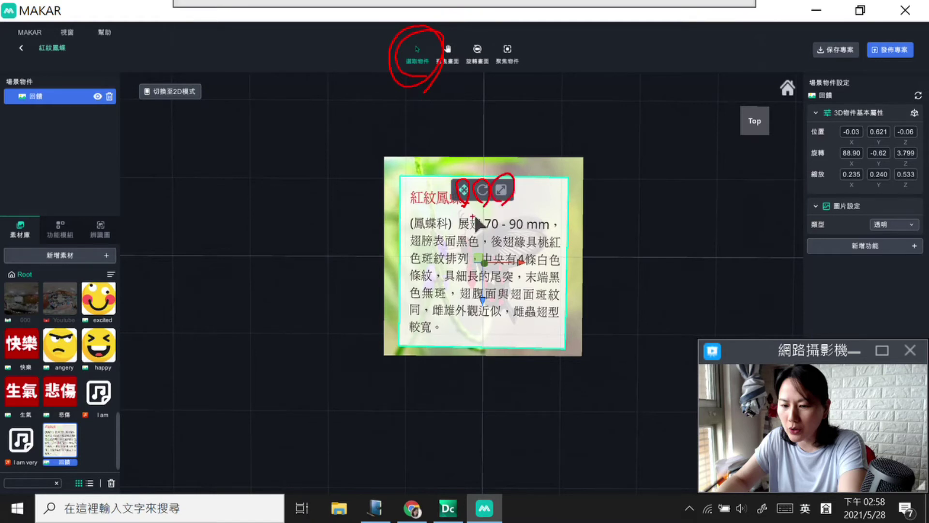
{"action": "key", "text": "Escape"}
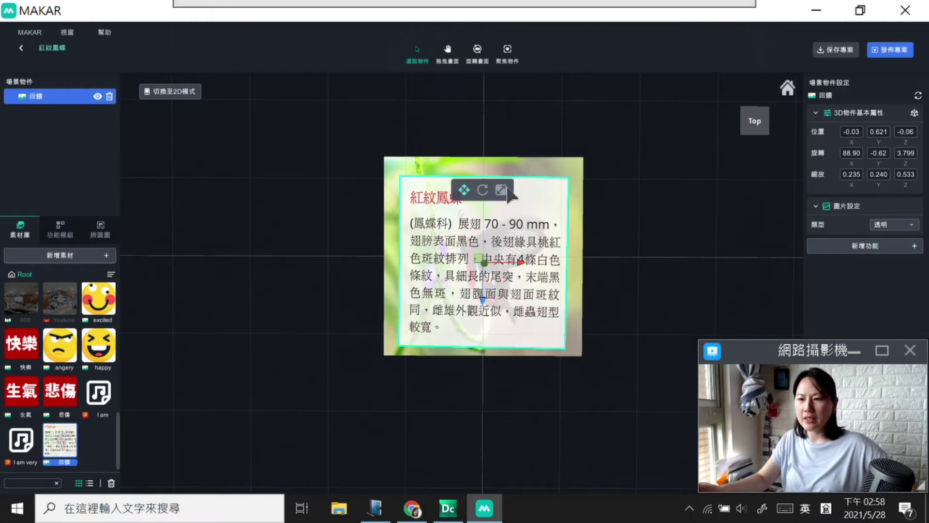
Step: Scale the card to 0.238, 0.242, 0.538 and tilt it slightly over the butterfly
{"action": "left_click", "coordinate": [501, 190]}
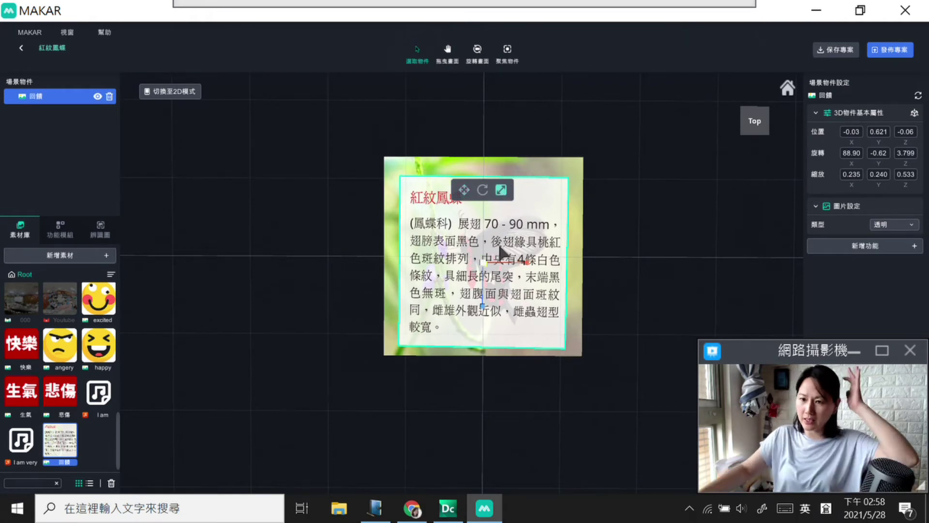
{"action": "mouse_move", "coordinate": [483, 262]}
{"action": "left_mouse_down"}
{"action": "mouse_move", "coordinate": [488, 271]}
{"action": "mouse_move", "coordinate": [484, 260]}
{"action": "left_mouse_up"}
{"action": "key", "text": "e"}
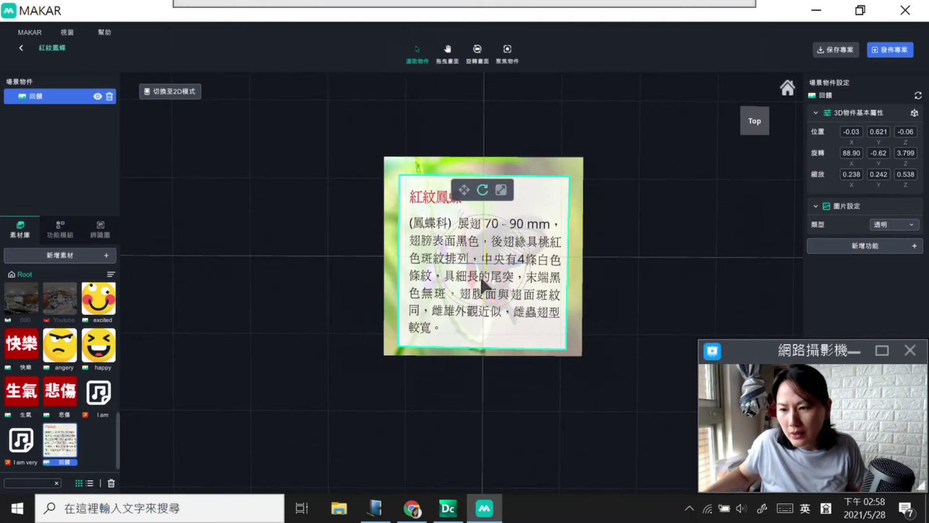
{"action": "left_click_drag", "start_coordinate": [452, 252], "coordinate": [498, 258]}
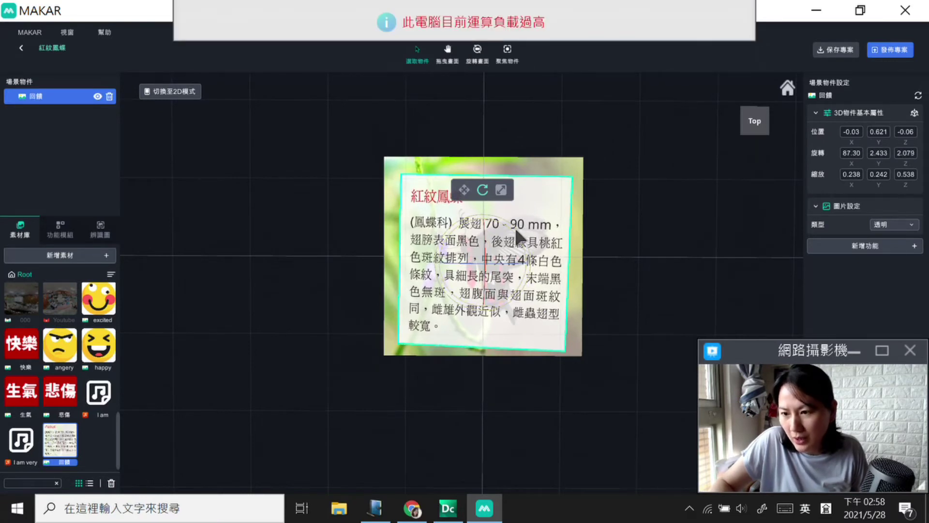
Step: Rotate the card back toward level, annotate its transform values, and enter X rotation 90
{"action": "mouse_move", "coordinate": [445, 289]}
{"action": "left_mouse_down"}
{"action": "mouse_move", "coordinate": [454, 292]}
{"action": "mouse_move", "coordinate": [449, 286]}
{"action": "left_mouse_up"}
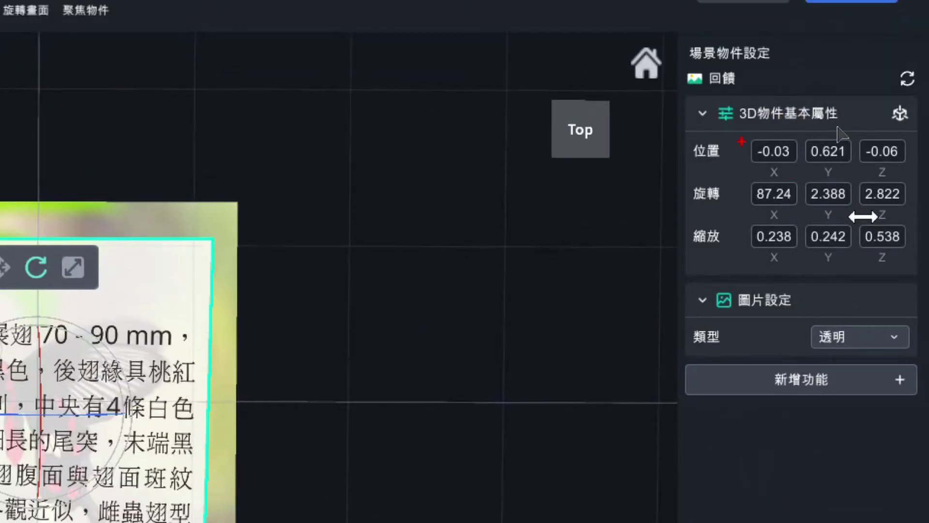
{"action": "mouse_move", "coordinate": [851, 268]}
{"action": "left_mouse_down"}
{"action": "mouse_move", "coordinate": [773, 154]}
{"action": "mouse_move", "coordinate": [928, 72]}
{"action": "mouse_move", "coordinate": [886, 324]}
{"action": "left_mouse_up"}
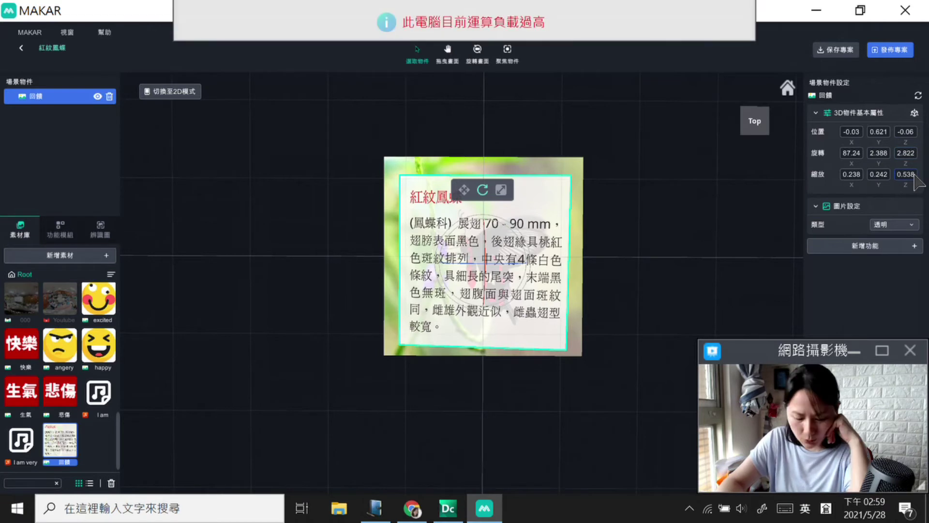
{"action": "double_click", "coordinate": [851, 153]}
{"action": "type", "text": "90"}
{"action": "key", "text": "Return"}
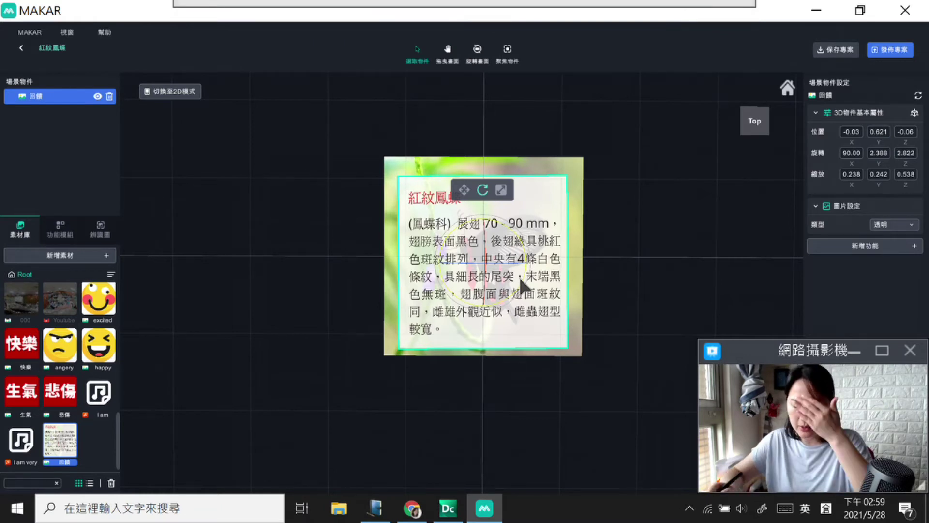
Step: Square the card's rotation to X 90, Y 0, Z 0 and highlight the transform panel
{"action": "left_click_drag", "start_coordinate": [506, 265], "coordinate": [506, 287]}
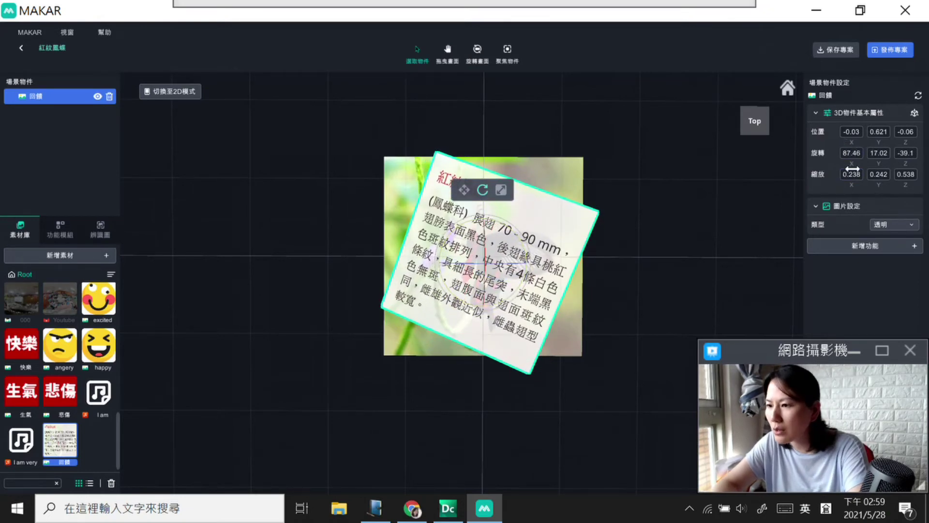
{"action": "left_click", "coordinate": [851, 153]}
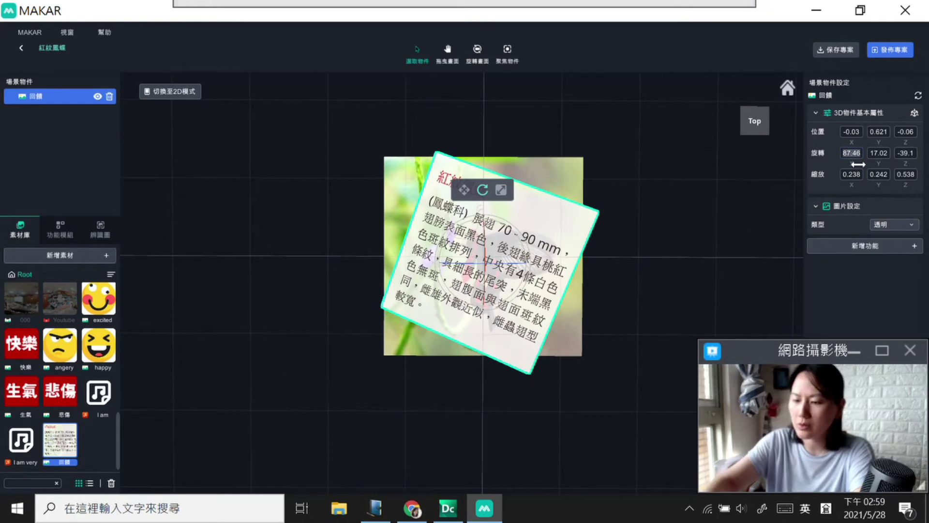
{"action": "type", "text": "90"}
{"action": "key", "text": "Return"}
{"action": "left_click", "coordinate": [879, 153]}
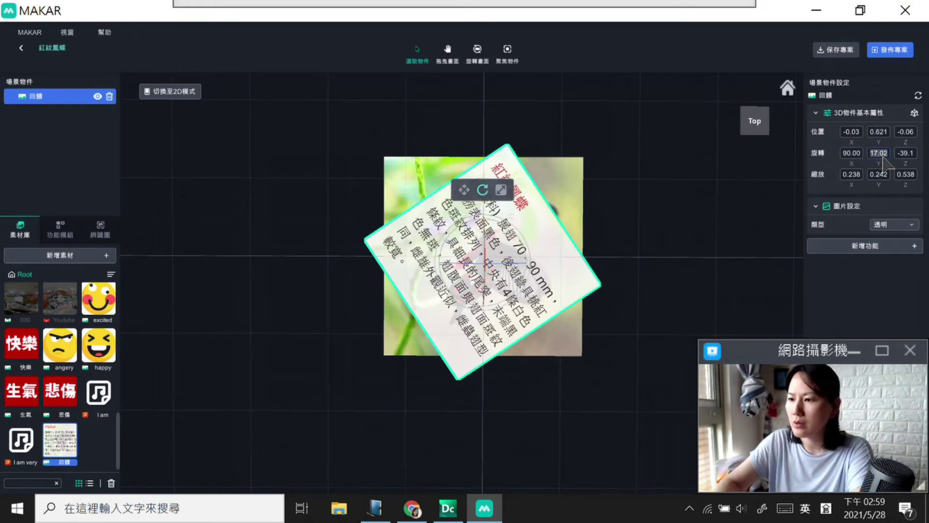
{"action": "type", "text": "0"}
{"action": "key", "text": "Return"}
{"action": "left_click", "coordinate": [904, 153]}
{"action": "type", "text": "00"}
{"action": "key", "text": "Return"}
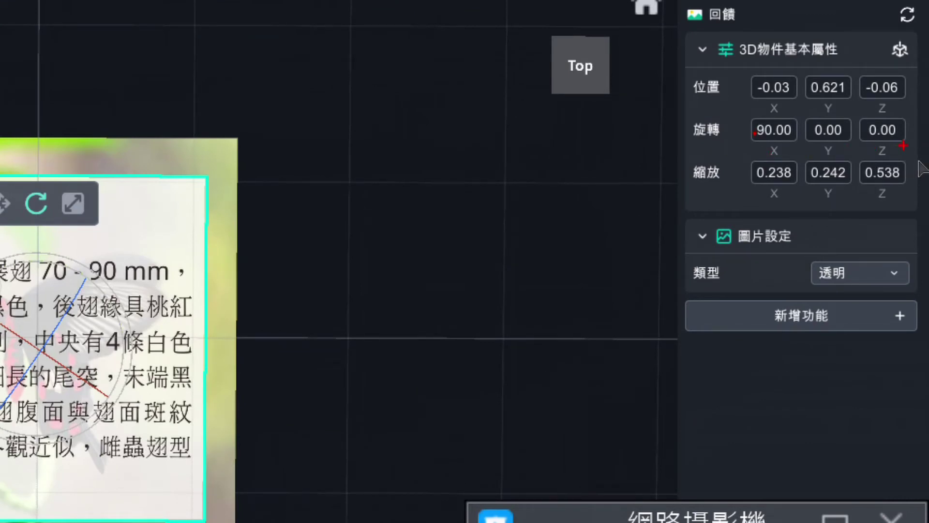
{"action": "mouse_move", "coordinate": [825, 180]}
{"action": "left_mouse_down"}
{"action": "mouse_move", "coordinate": [774, 202]}
{"action": "mouse_move", "coordinate": [928, 208]}
{"action": "mouse_move", "coordinate": [741, 313]}
{"action": "left_mouse_up"}
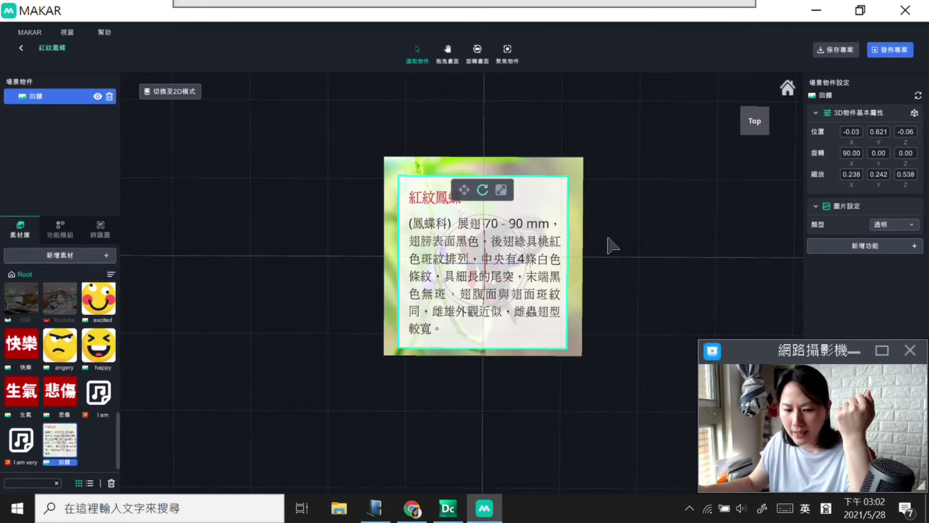
Step: Save the 紅紋鳳蝶 project, reopen it for editing, and check the front and top views
{"action": "left_click", "coordinate": [844, 52]}
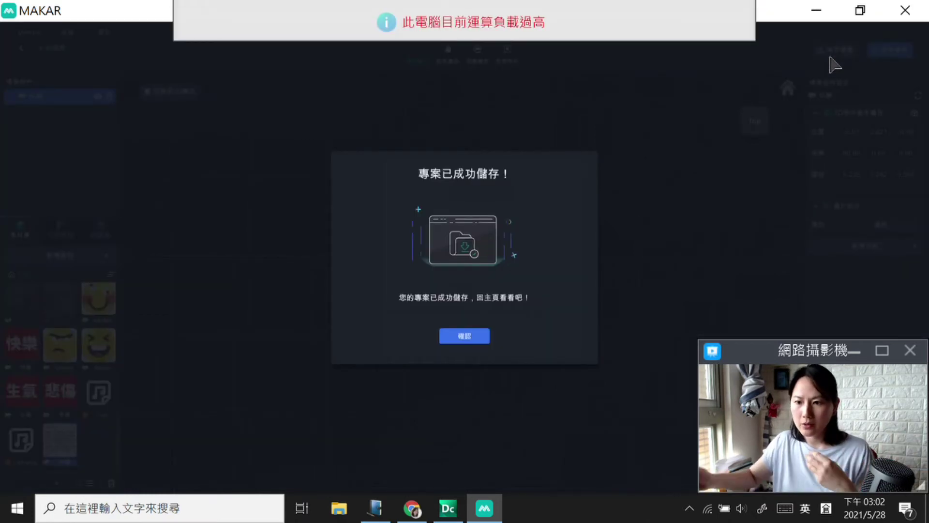
{"action": "left_click", "coordinate": [485, 336]}
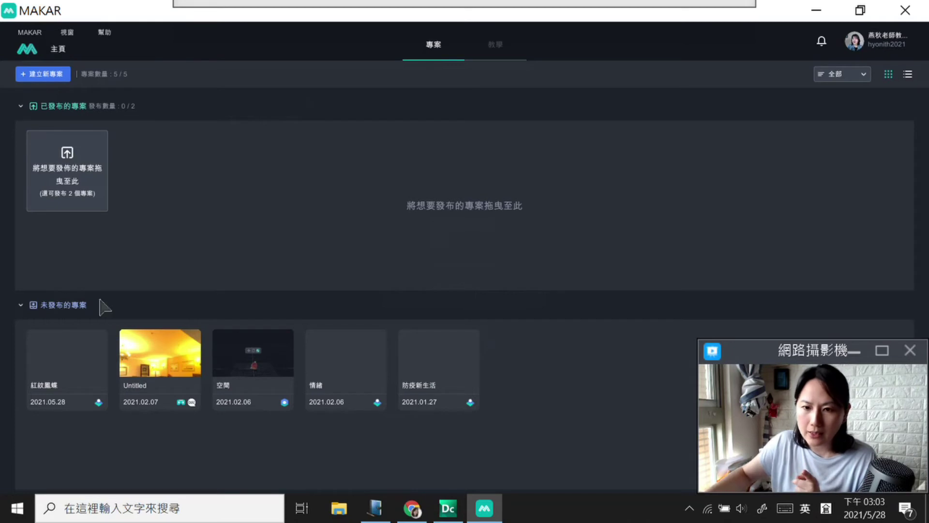
{"action": "mouse_move", "coordinate": [71, 362]}
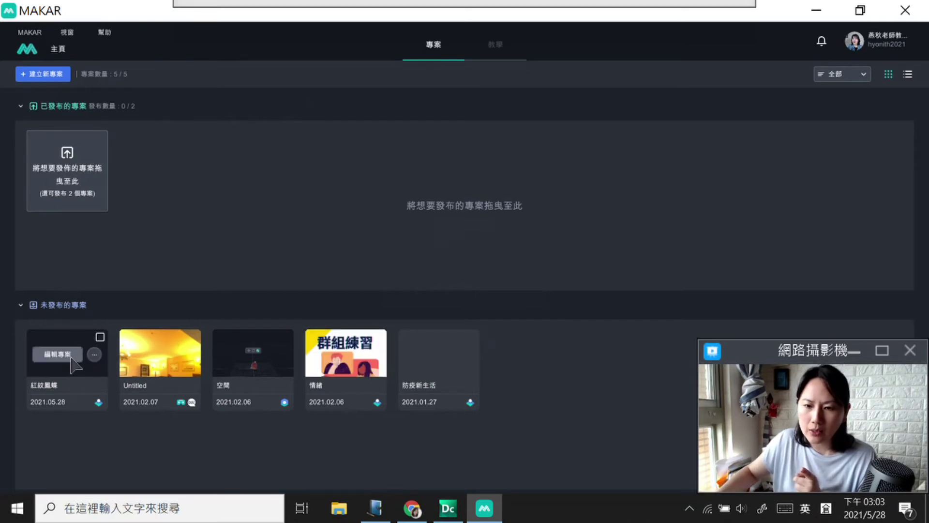
{"action": "left_click", "coordinate": [68, 356]}
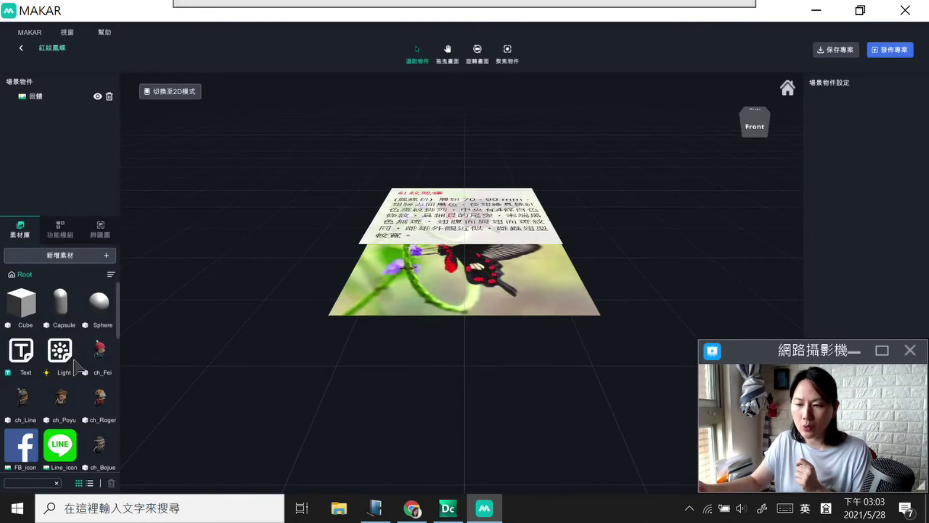
{"action": "left_click", "coordinate": [752, 123]}
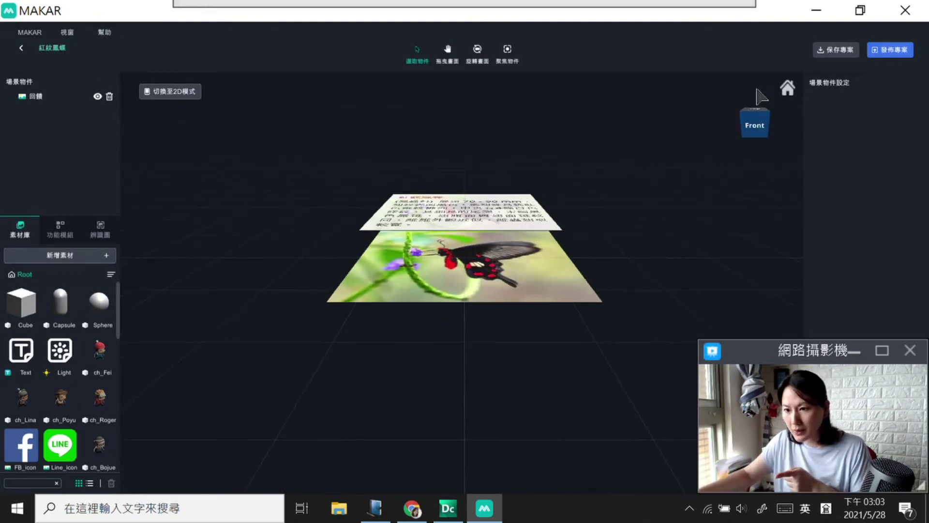
{"action": "left_click", "coordinate": [755, 110]}
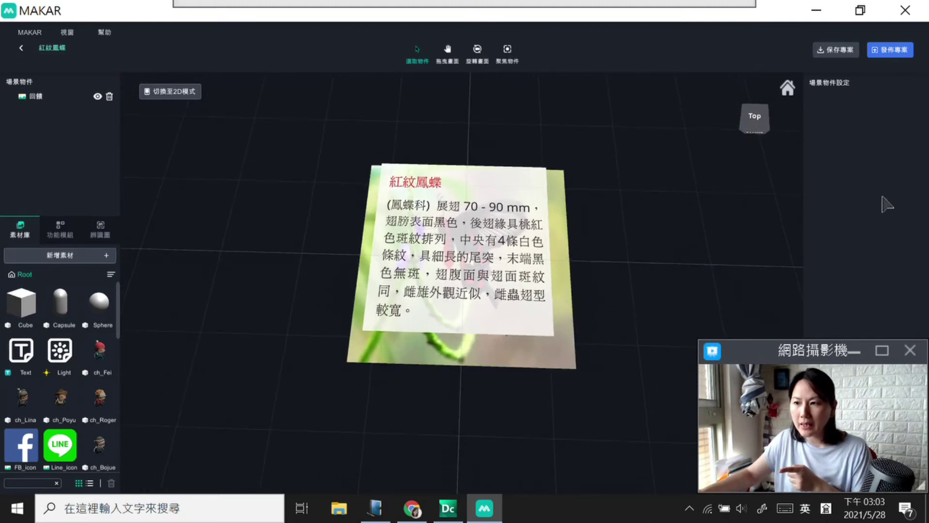
Step: Publish the 紅紋鳳蝶 project with 公開 visibility and confirm the upload
{"action": "left_click", "coordinate": [895, 49]}
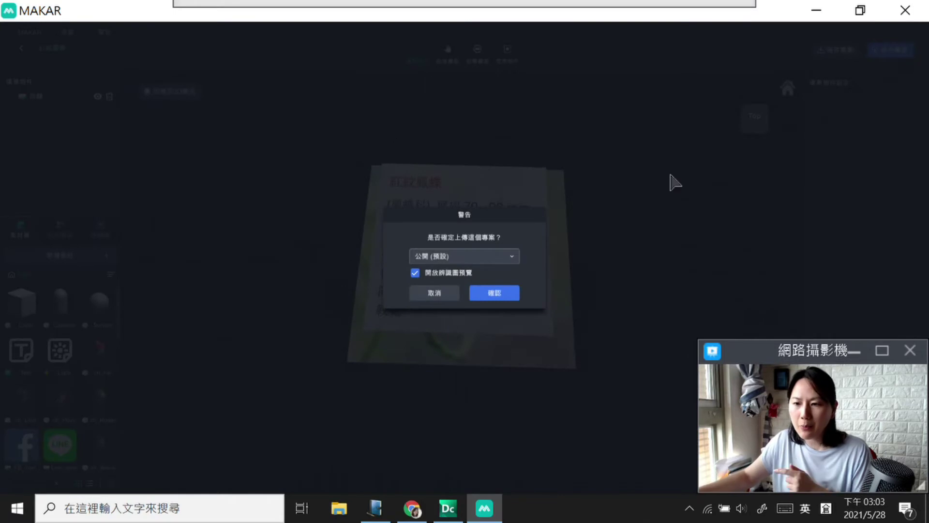
{"action": "left_click", "coordinate": [512, 257]}
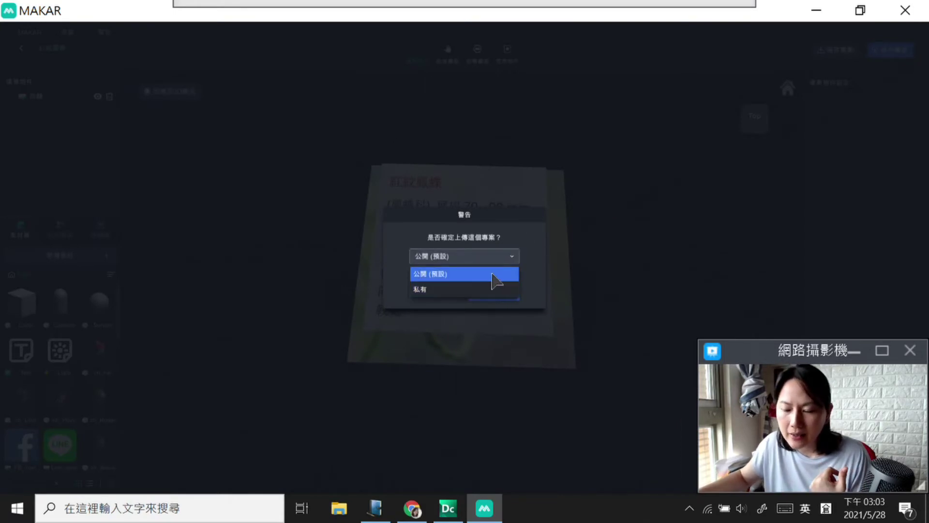
{"action": "left_click", "coordinate": [554, 241]}
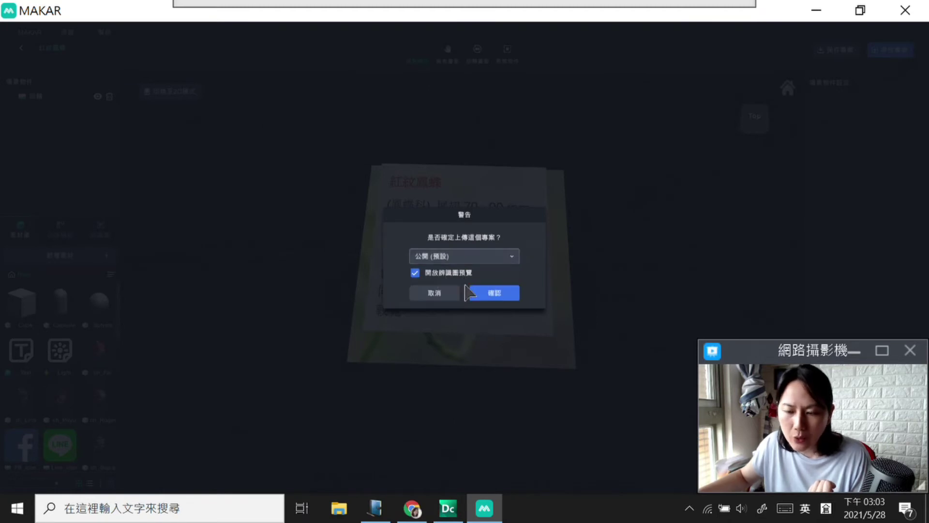
{"action": "left_click", "coordinate": [492, 294]}
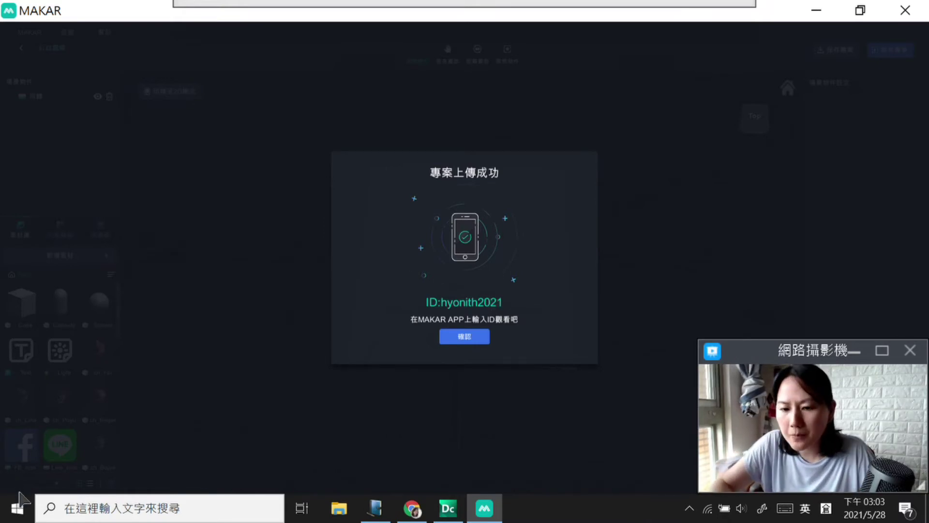
{"action": "left_click", "coordinate": [17, 508]}
{"action": "left_click", "coordinate": [535, 415]}
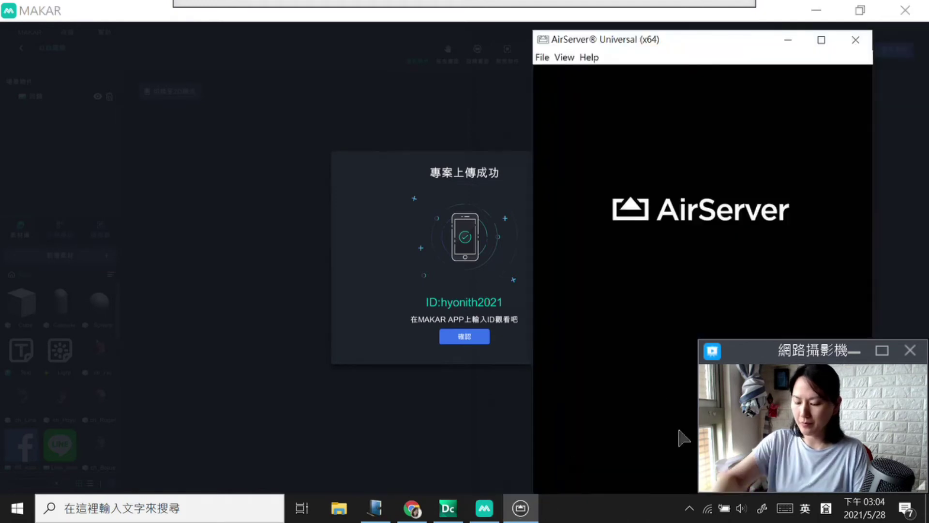
Step: Minimize MAKAR, open MAKAR_QRCode_X3.png from the desktop, then close the full-screen viewer
{"action": "left_click", "coordinate": [829, 10]}
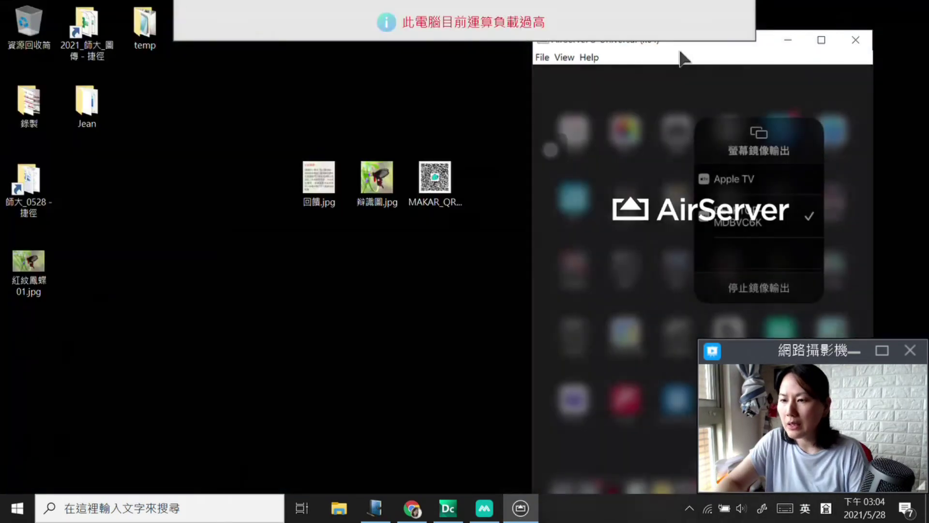
{"action": "left_click", "coordinate": [444, 179]}
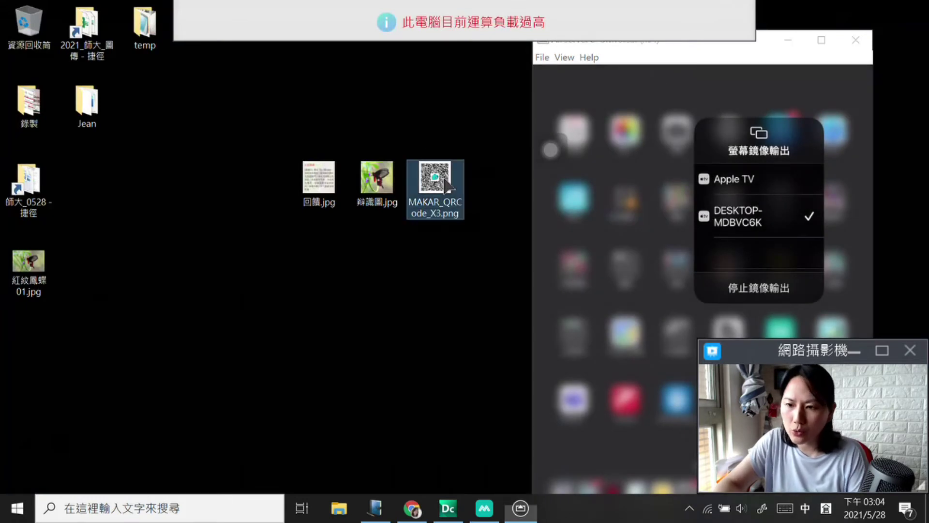
{"action": "double_click", "coordinate": [447, 183]}
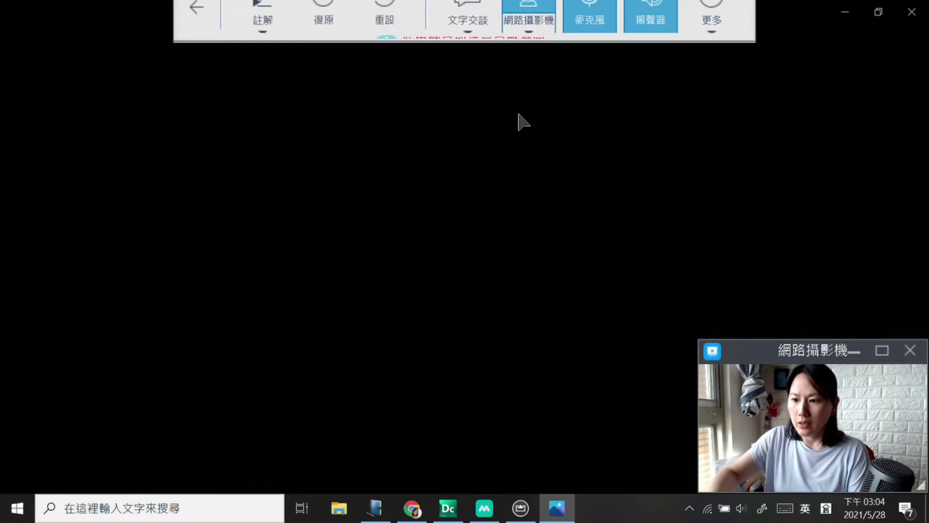
{"action": "left_click", "coordinate": [912, 12]}
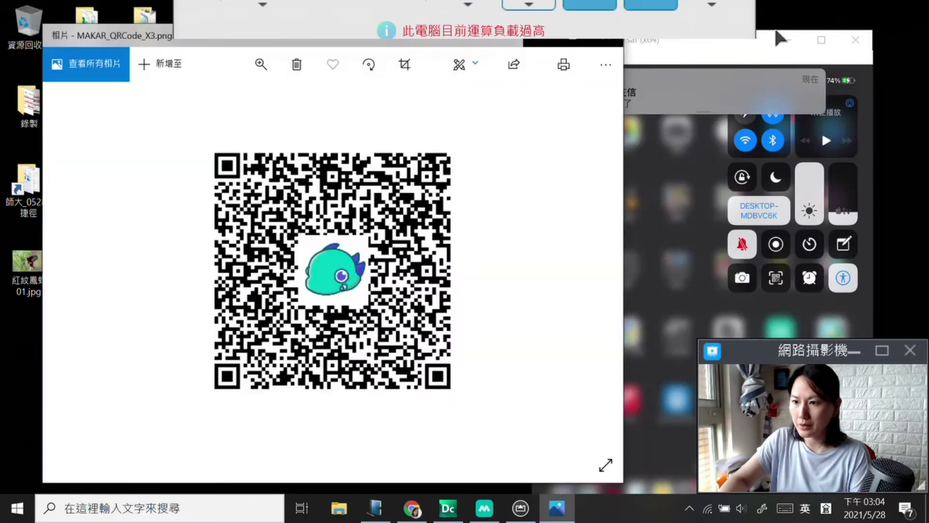
Step: Minimize the phone mirror and shrink the QR code window into the upper left
{"action": "left_click", "coordinate": [777, 54]}
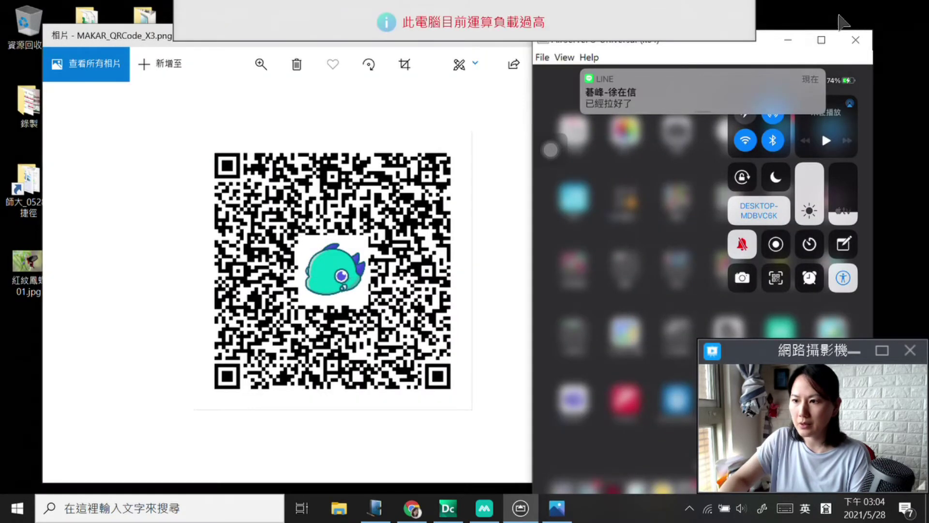
{"action": "left_click", "coordinate": [788, 40]}
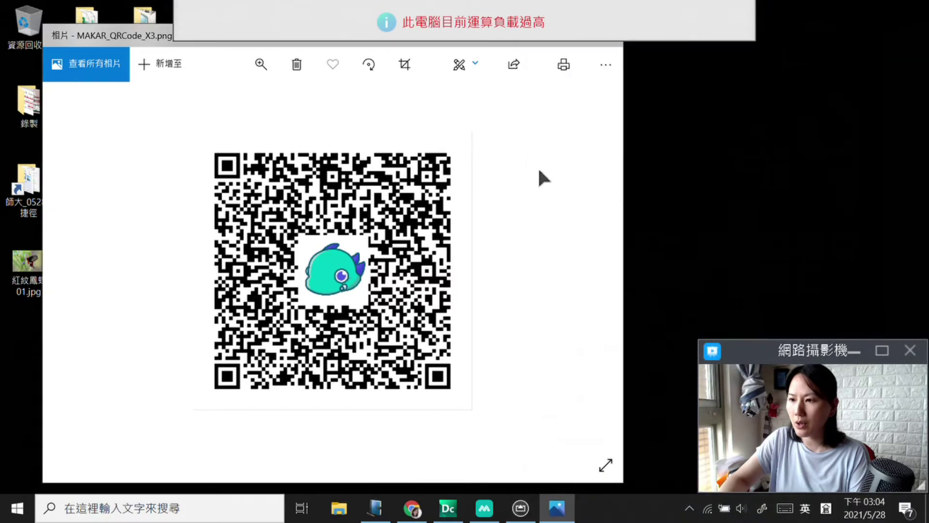
{"action": "left_click_drag", "start_coordinate": [624, 171], "coordinate": [406, 170]}
{"action": "left_click_drag", "start_coordinate": [239, 37], "coordinate": [206, 66]}
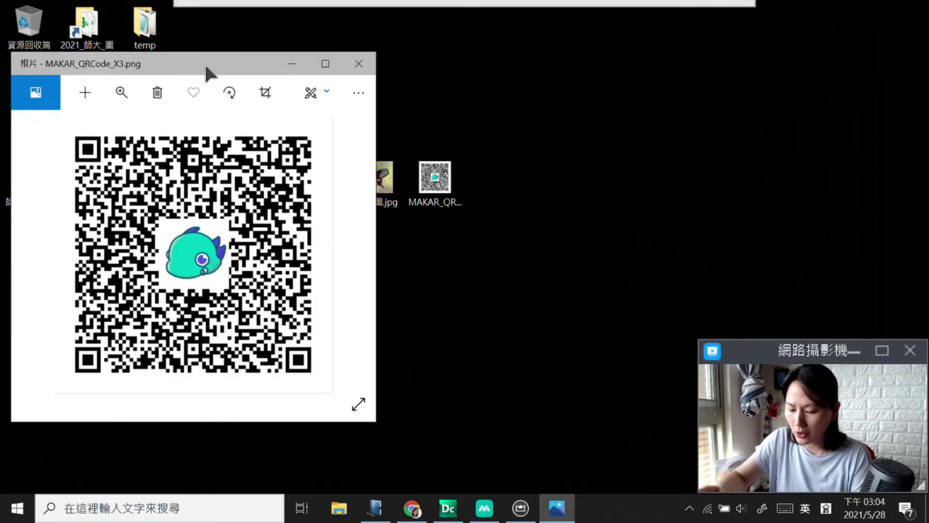
Step: Open 辨識圖.jpg and place its narrowed window beside the QR code
{"action": "left_click", "coordinate": [387, 189]}
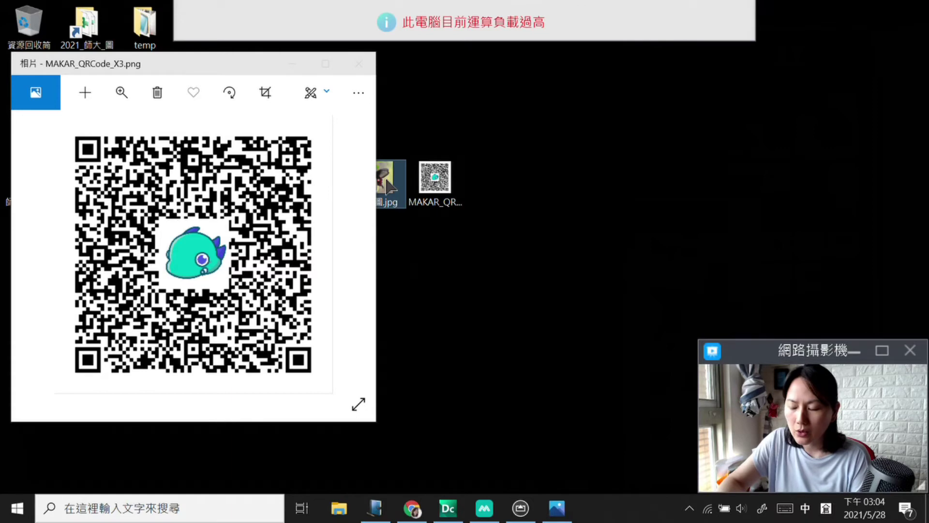
{"action": "double_click", "coordinate": [386, 180]}
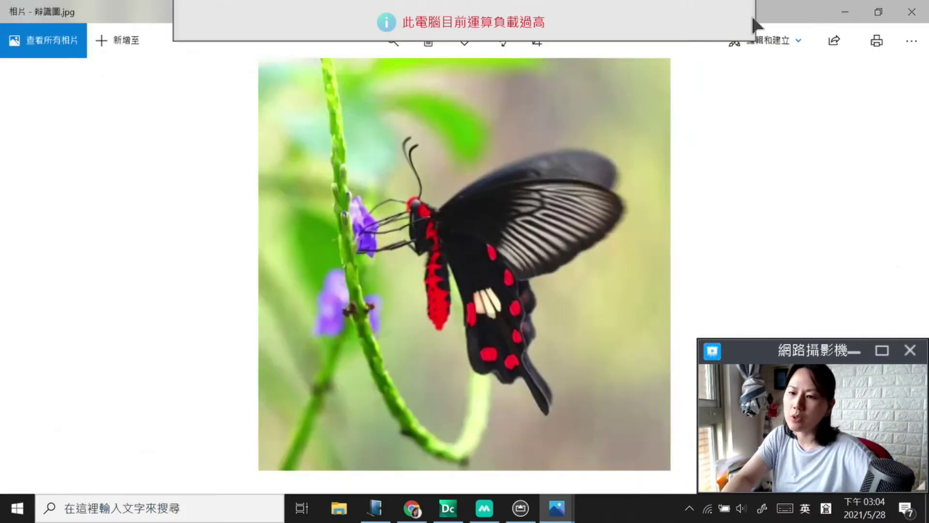
{"action": "left_click", "coordinate": [878, 12]}
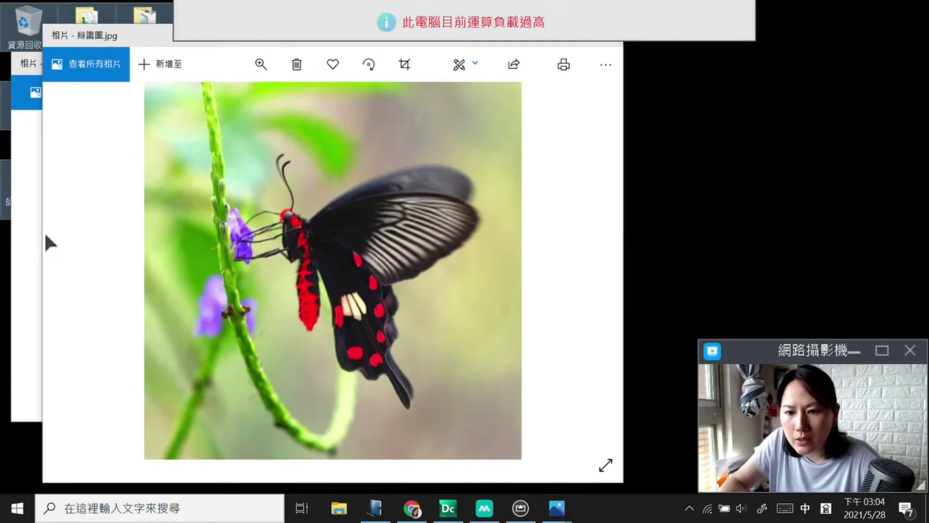
{"action": "left_click_drag", "start_coordinate": [41, 239], "coordinate": [259, 242]}
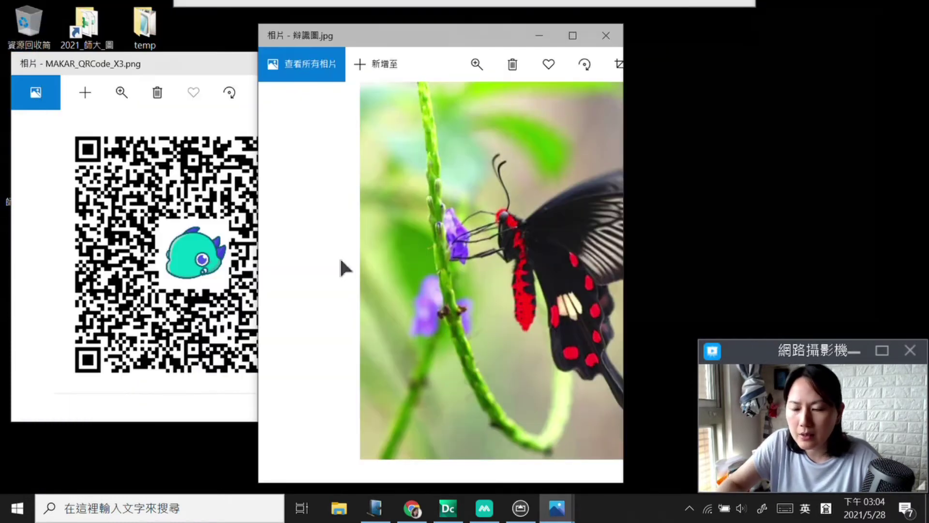
{"action": "left_click_drag", "start_coordinate": [414, 29], "coordinate": [508, 26]}
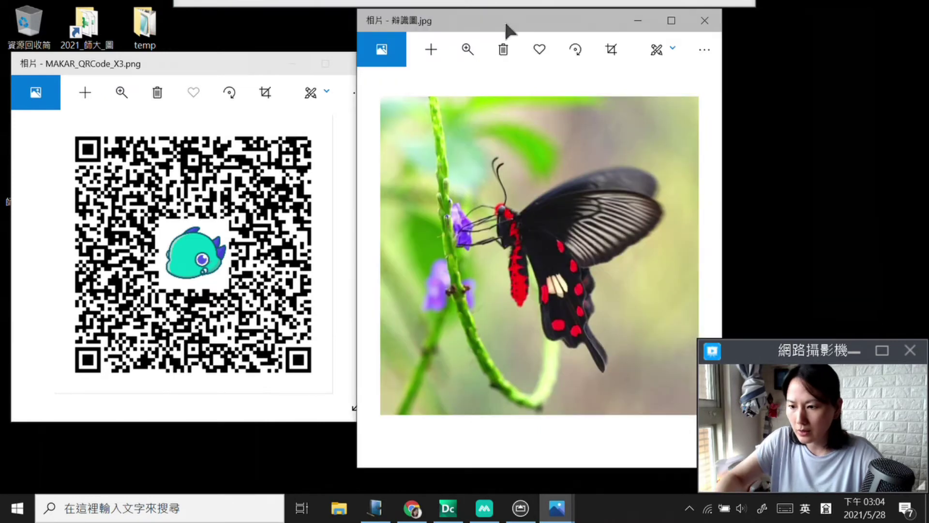
Step: Bring up the AirServer phone mirror and move it left, next to the QR code window
{"action": "left_click", "coordinate": [521, 508]}
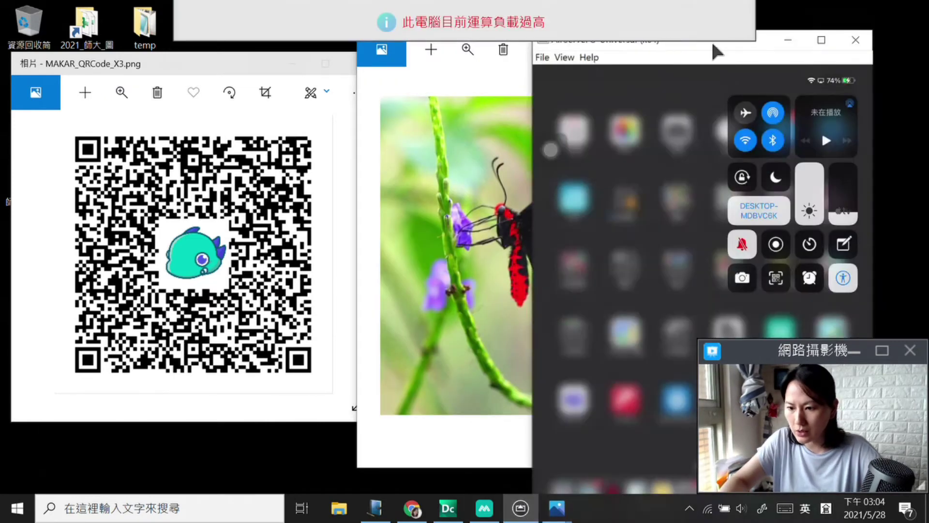
{"action": "left_click_drag", "start_coordinate": [719, 49], "coordinate": [662, 57]}
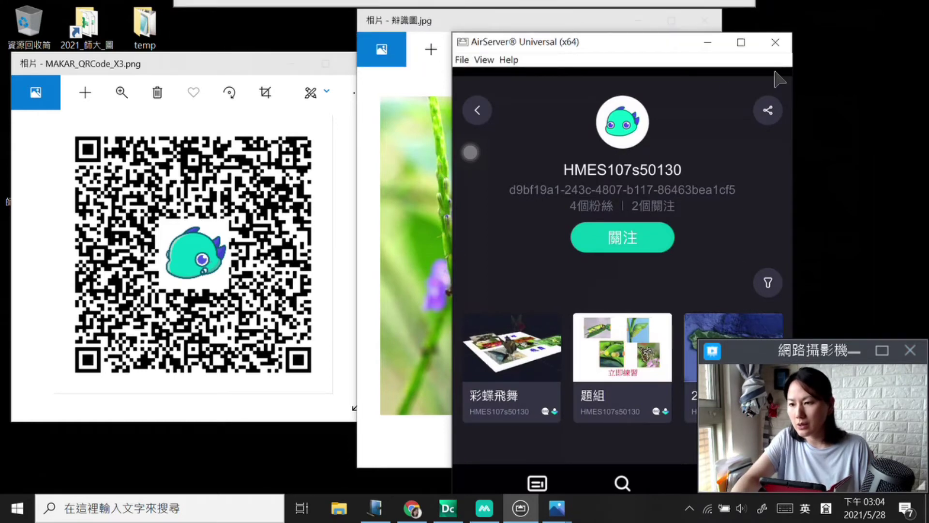
{"action": "left_click_drag", "start_coordinate": [671, 42], "coordinate": [576, 9]}
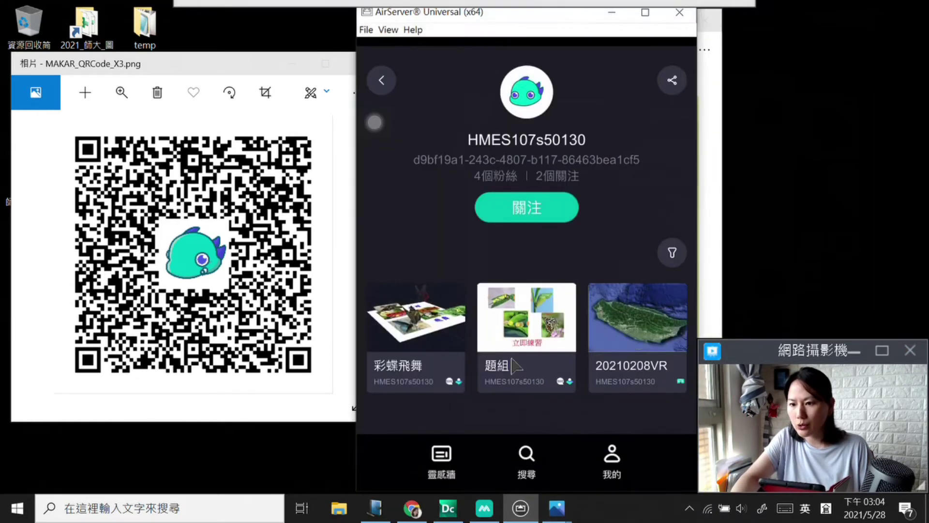
Step: Open Search in the mirrored MAKAR app, then close the butterfly photo and mirror windows
{"action": "left_click", "coordinate": [526, 458]}
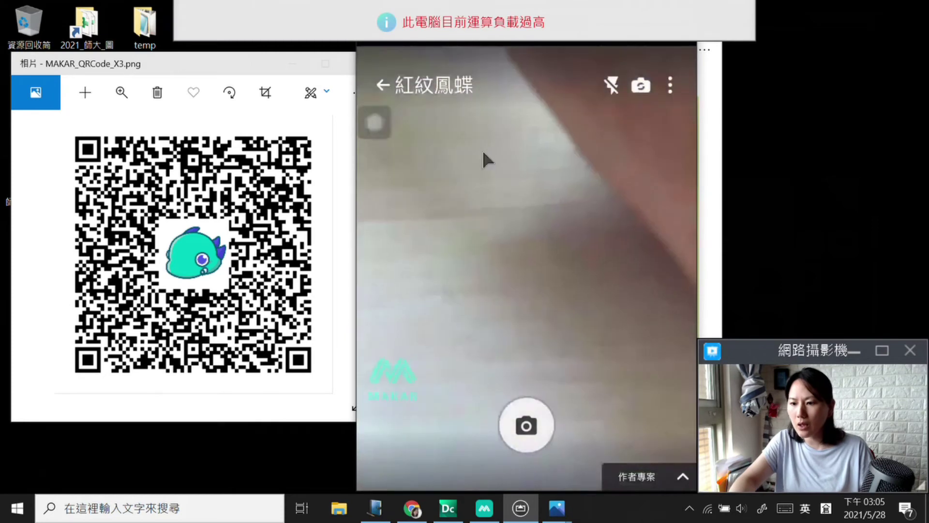
{"action": "mouse_move", "coordinate": [456, 18]}
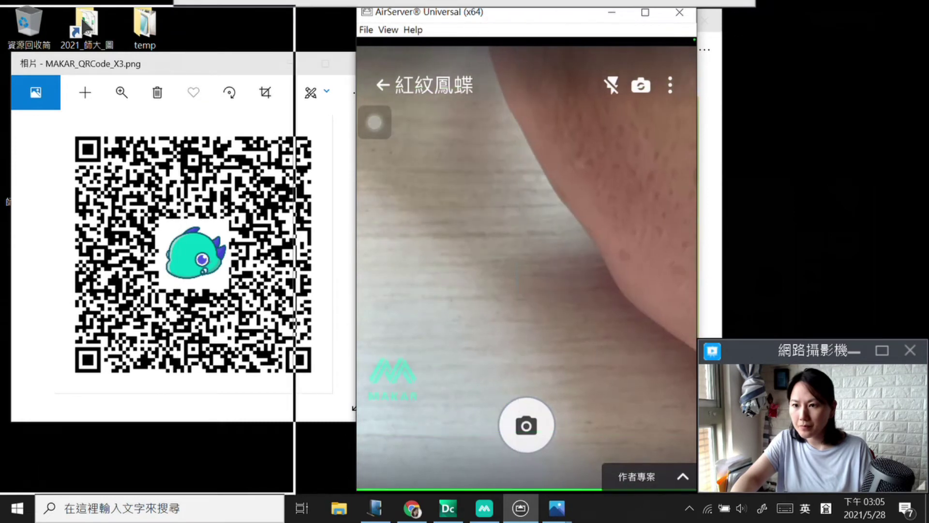
{"action": "left_click_drag", "start_coordinate": [488, 18], "coordinate": [132, 11]}
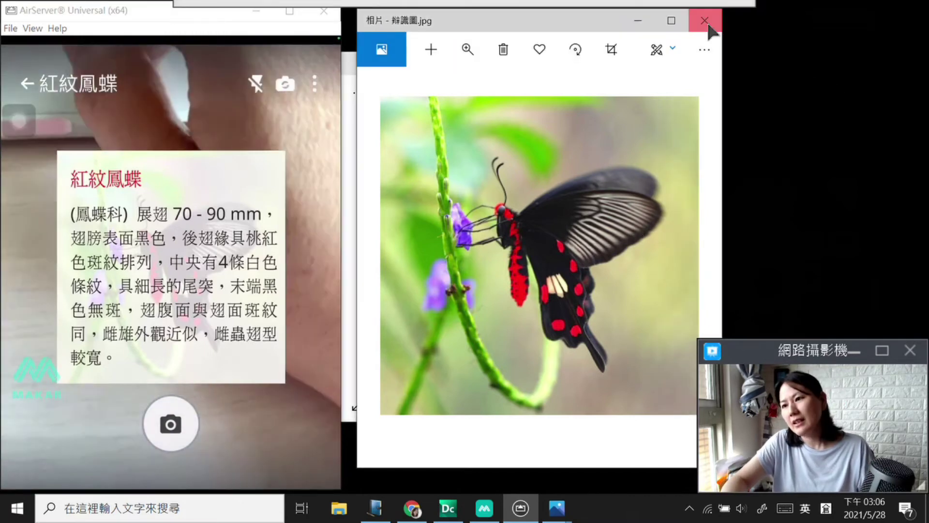
{"action": "left_click", "coordinate": [705, 21]}
{"action": "left_click", "coordinate": [324, 10]}
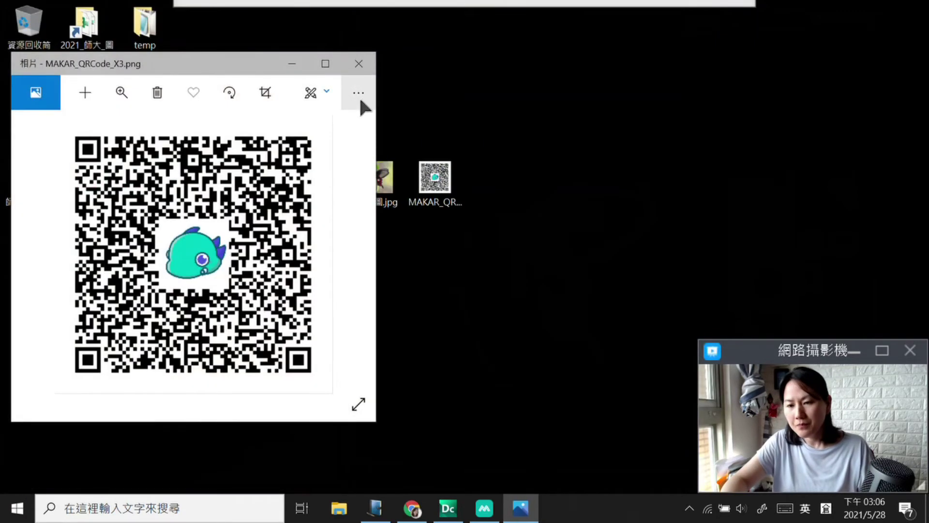
Step: Close the QR code window and reopen 紅紋鳳蝶 in MAKAR, top view, with the info card selected
{"action": "left_click", "coordinate": [359, 64]}
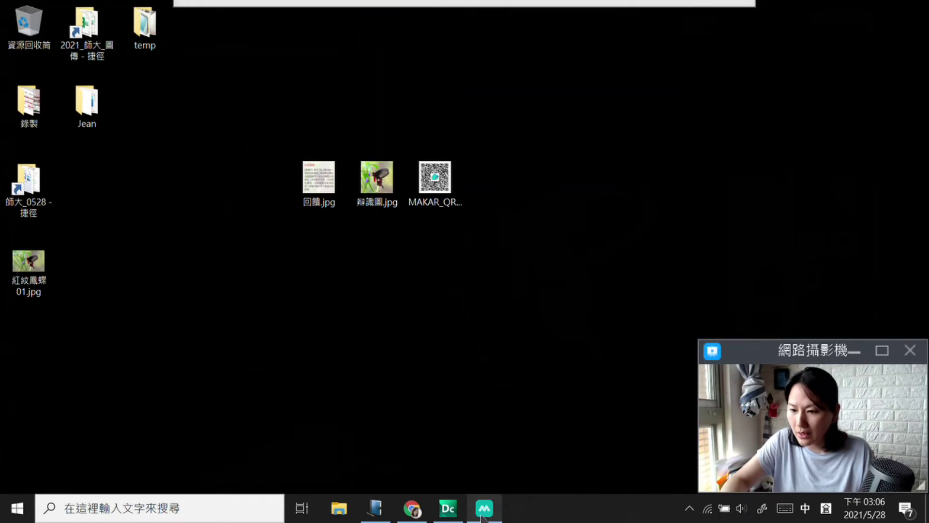
{"action": "left_click", "coordinate": [483, 515]}
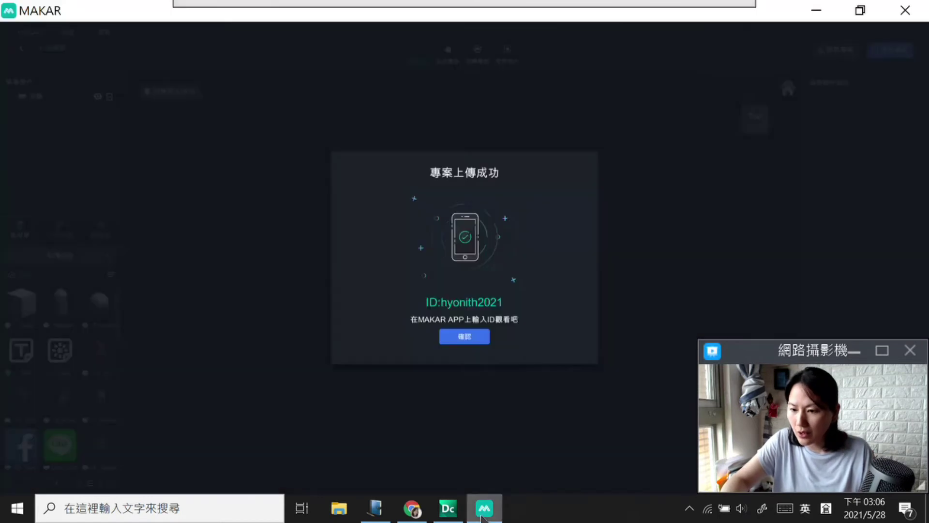
{"action": "left_click", "coordinate": [472, 340]}
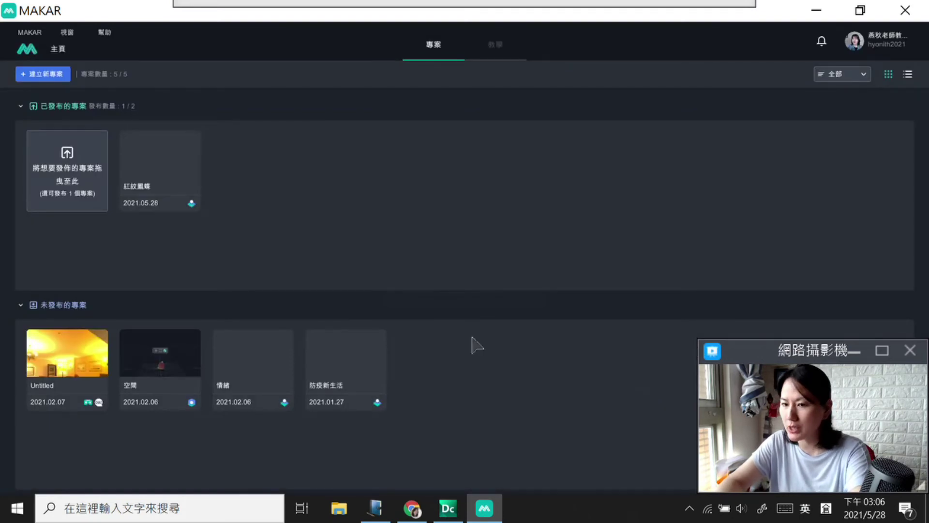
{"action": "mouse_move", "coordinate": [124, 193]}
{"action": "left_click", "coordinate": [161, 159]}
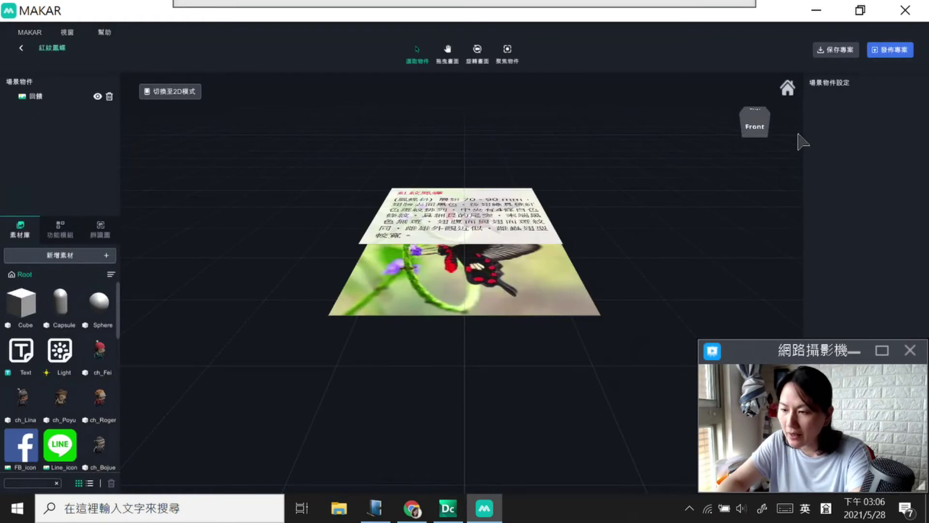
{"action": "left_click", "coordinate": [758, 113]}
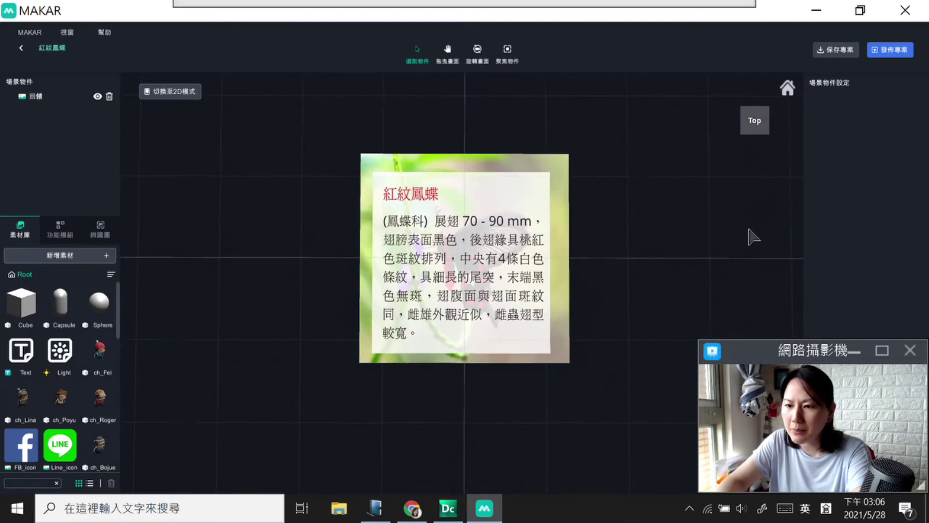
{"action": "left_click", "coordinate": [513, 193]}
{"action": "left_click", "coordinate": [755, 121]}
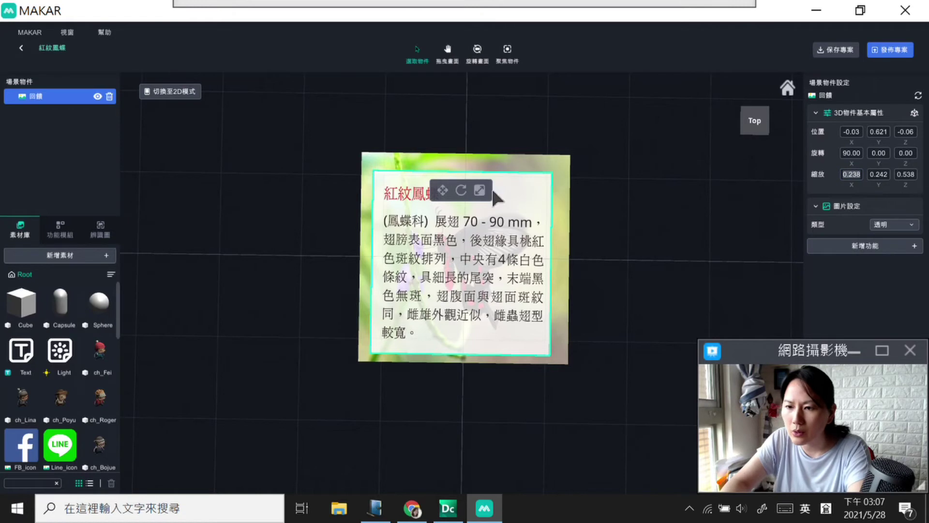
Step: Shrink the 回饋 card to 0.148/0.148/0.329 and move it to the butterfly image's upper left
{"action": "left_click_drag", "start_coordinate": [505, 259], "coordinate": [478, 274]}
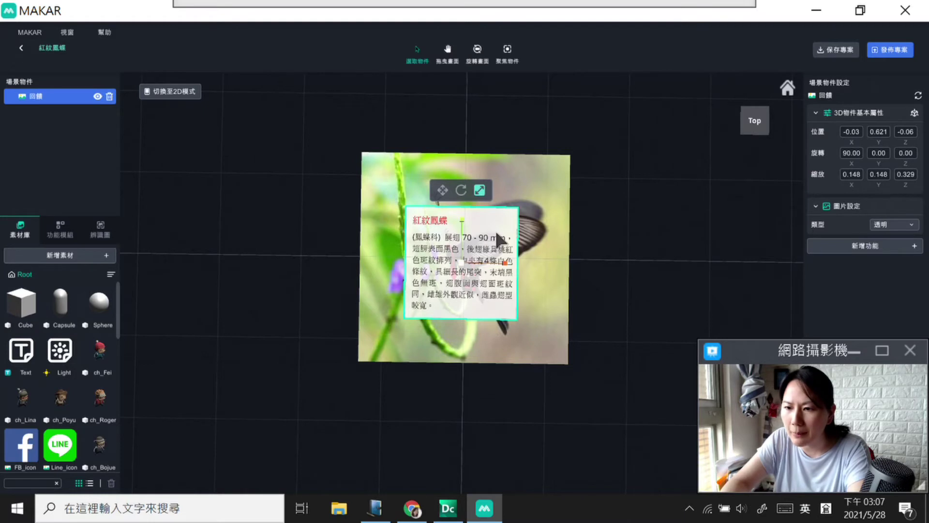
{"action": "left_click", "coordinate": [442, 190]}
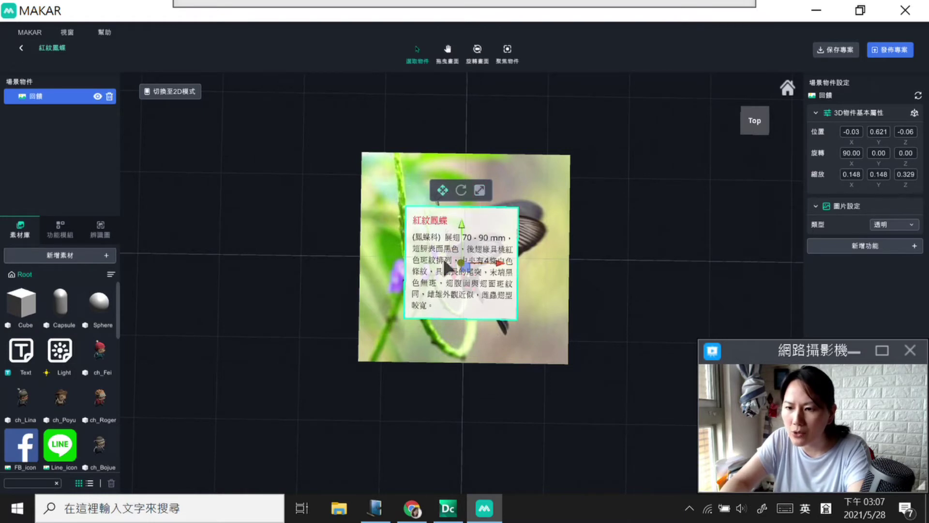
{"action": "left_click_drag", "start_coordinate": [445, 263], "coordinate": [470, 269]}
{"action": "left_click_drag", "start_coordinate": [465, 227], "coordinate": [464, 162]}
{"action": "left_click_drag", "start_coordinate": [490, 198], "coordinate": [437, 211]}
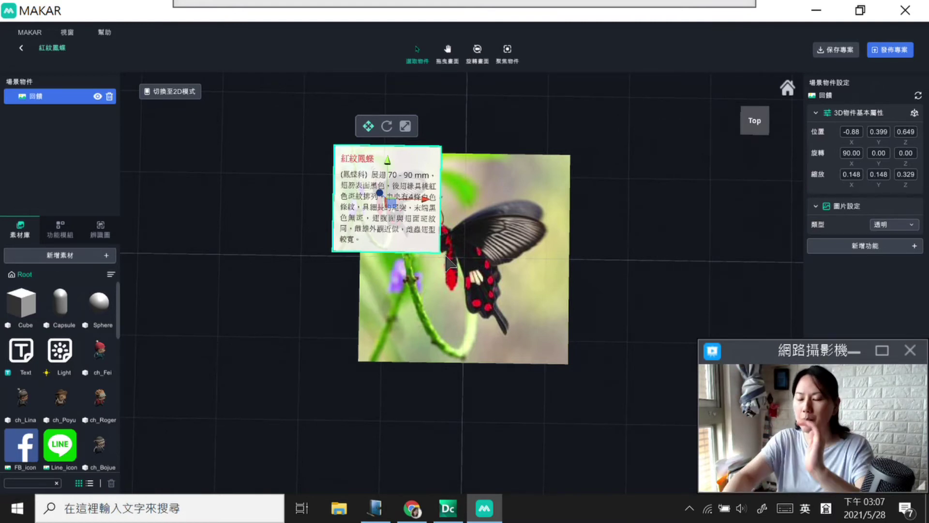
{"action": "left_click", "coordinate": [409, 513]}
Step: Search Google for 'youtube' in a new browser tab
{"action": "left_click", "coordinate": [757, 11]}
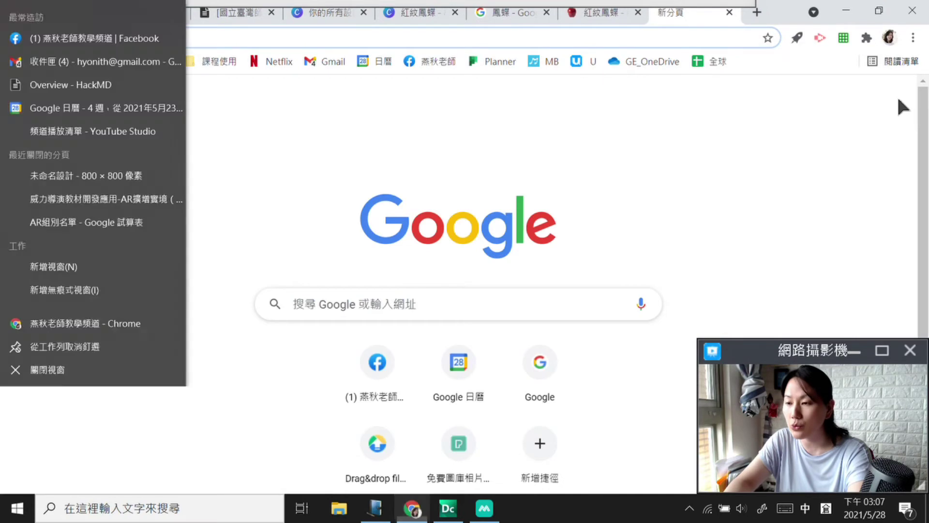
{"action": "left_click", "coordinate": [868, 142]}
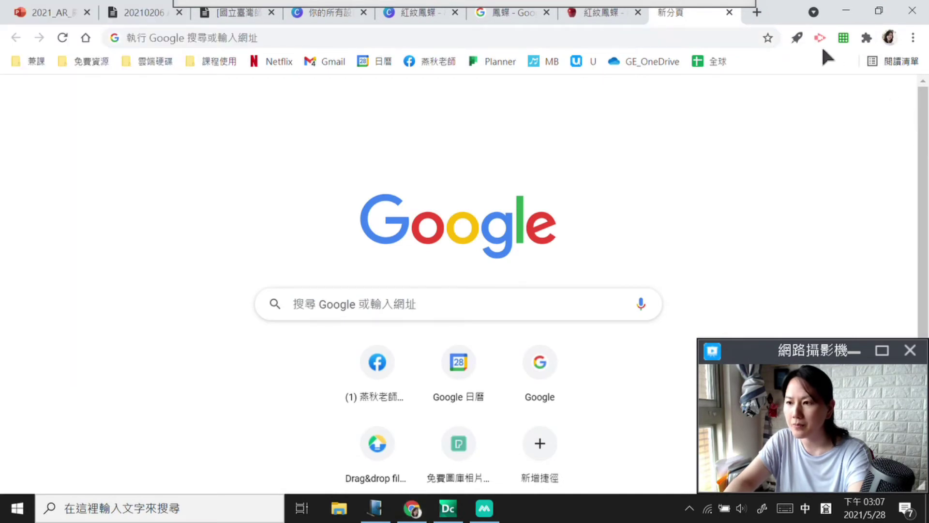
{"action": "left_click", "coordinate": [758, 12]}
{"action": "left_click", "coordinate": [425, 293]}
{"action": "right_click", "coordinate": [426, 291]}
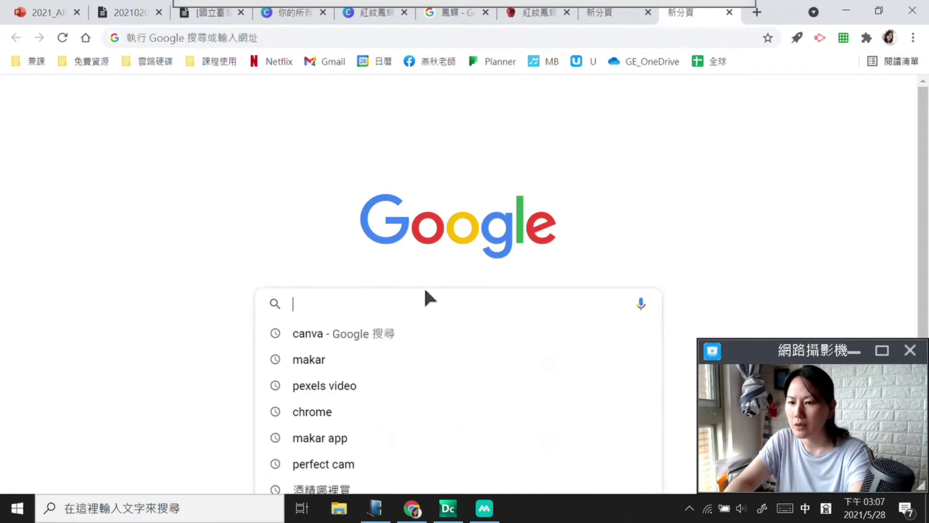
{"action": "type", "text": "u"}
{"action": "key", "text": "BackSpace"}
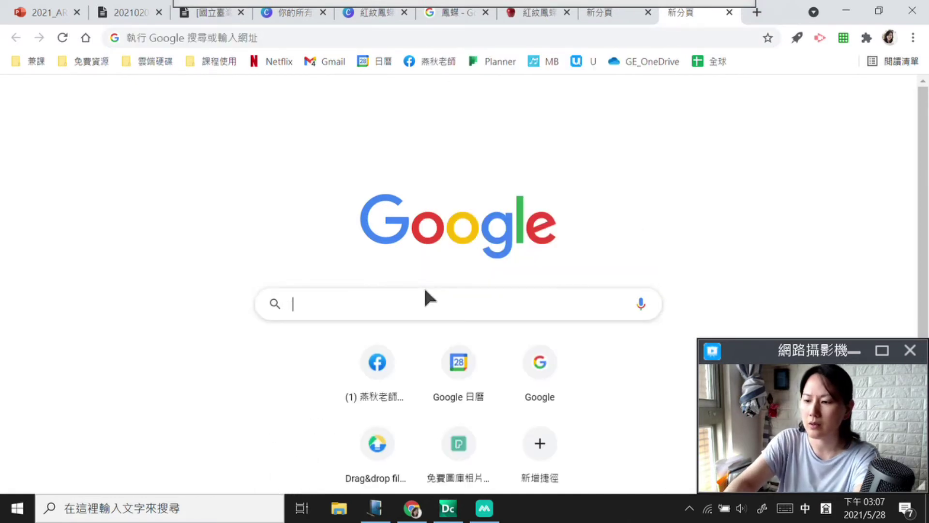
{"action": "type", "text": "youtube"}
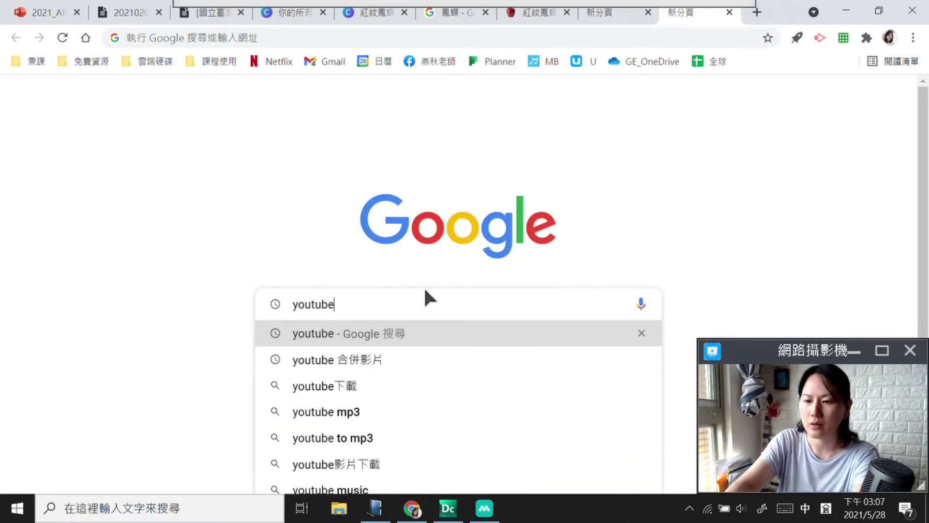
{"action": "key", "text": "Return"}
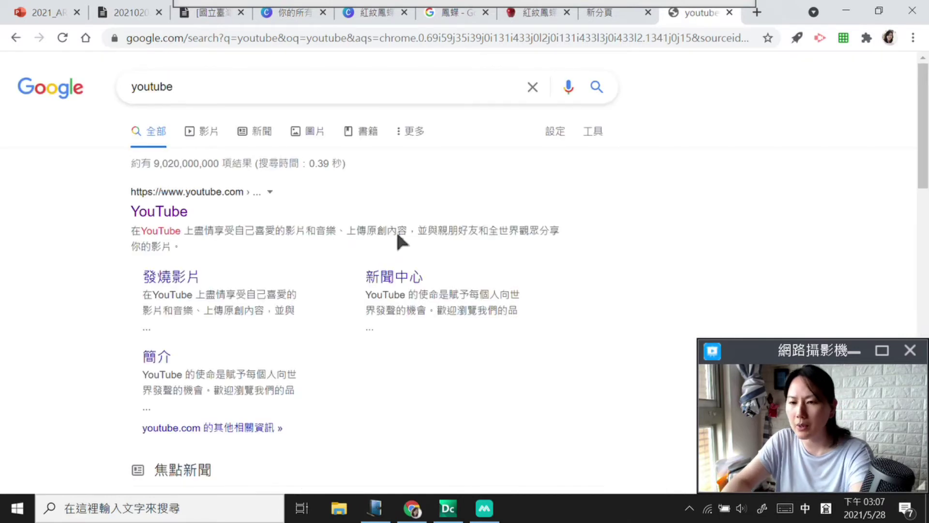
{"action": "left_click", "coordinate": [178, 207]}
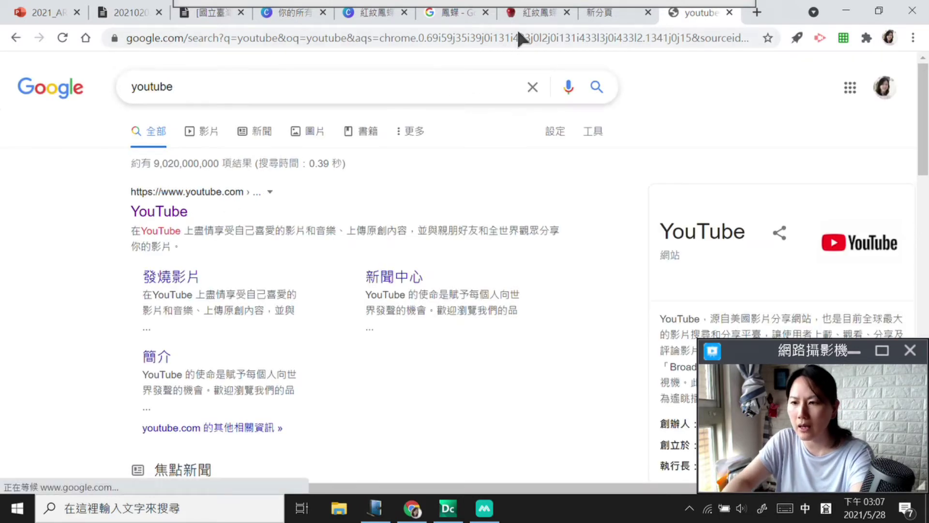
Step: Copy the title 紅紋鳳蝶 from the butterfly page
{"action": "left_click", "coordinate": [524, 14]}
{"action": "left_click", "coordinate": [325, 183]}
{"action": "left_click_drag", "start_coordinate": [301, 184], "coordinate": [198, 184]}
{"action": "right_click", "coordinate": [201, 182]}
{"action": "left_click", "coordinate": [227, 193]}
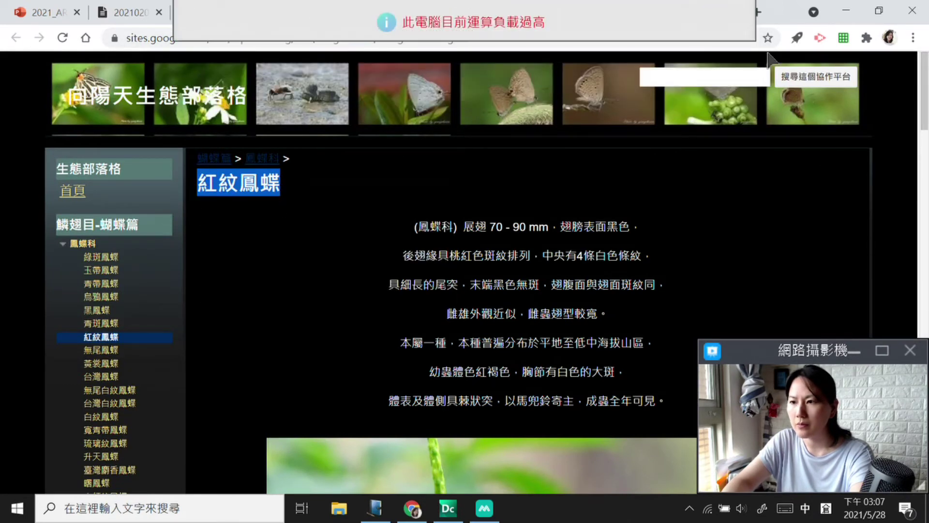
Step: Open the YouTube site from the search results in the re-maximized browser
{"action": "left_click", "coordinate": [880, 9]}
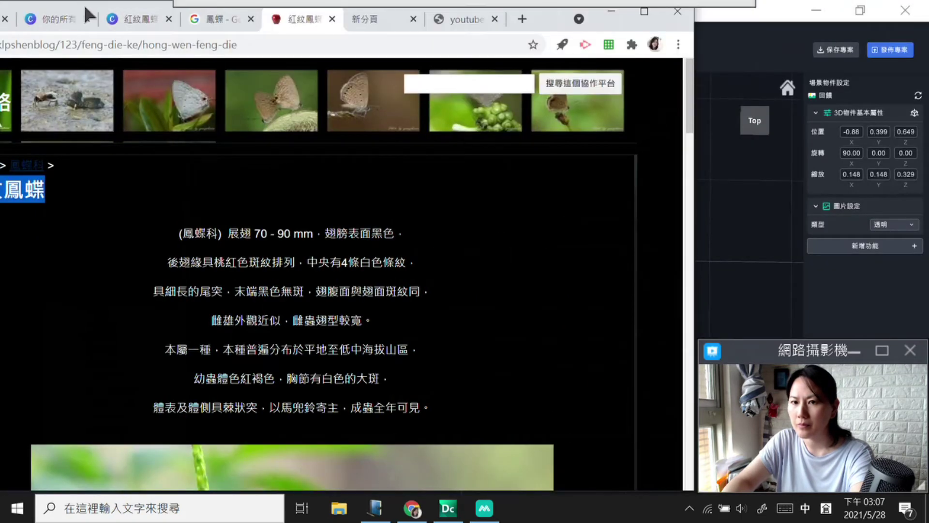
{"action": "left_click_drag", "start_coordinate": [83, 3], "coordinate": [246, 40]}
{"action": "left_click", "coordinate": [615, 59]}
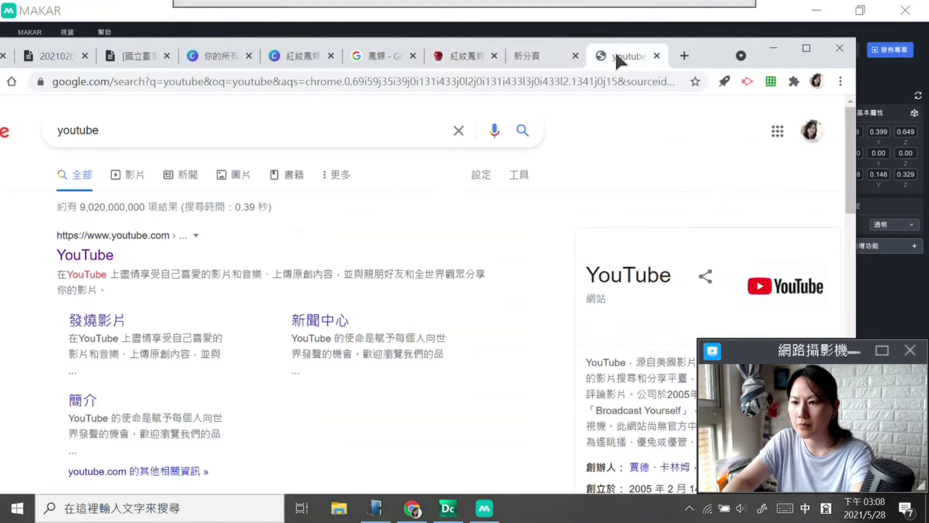
{"action": "left_click", "coordinate": [805, 48]}
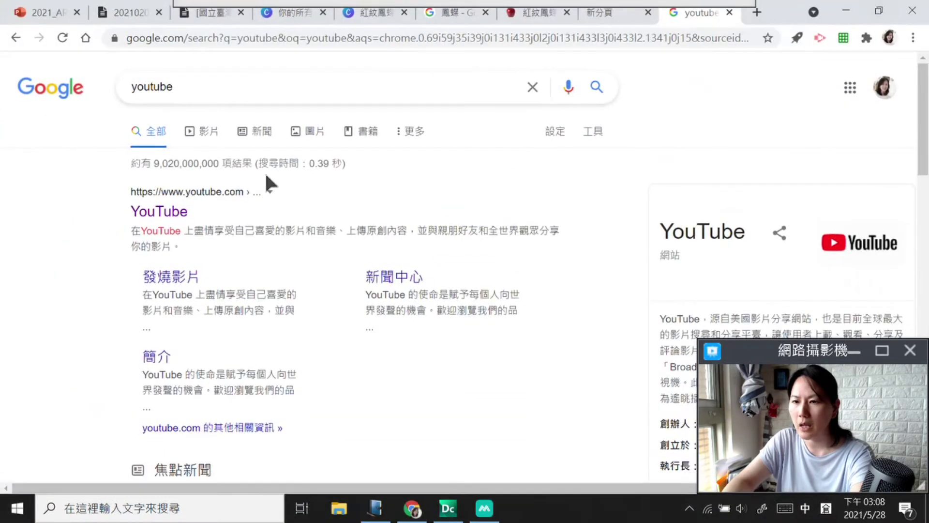
{"action": "left_click", "coordinate": [163, 212]}
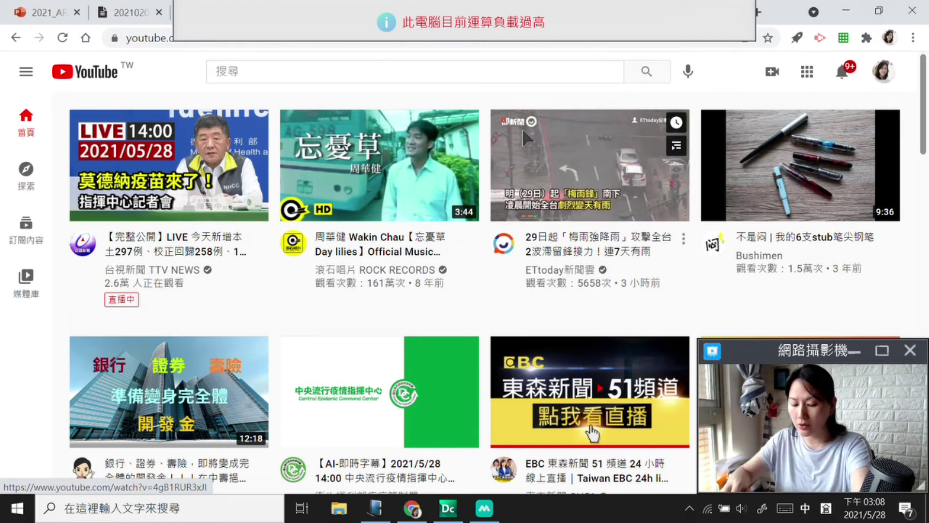
{"action": "mouse_move", "coordinate": [560, 82]}
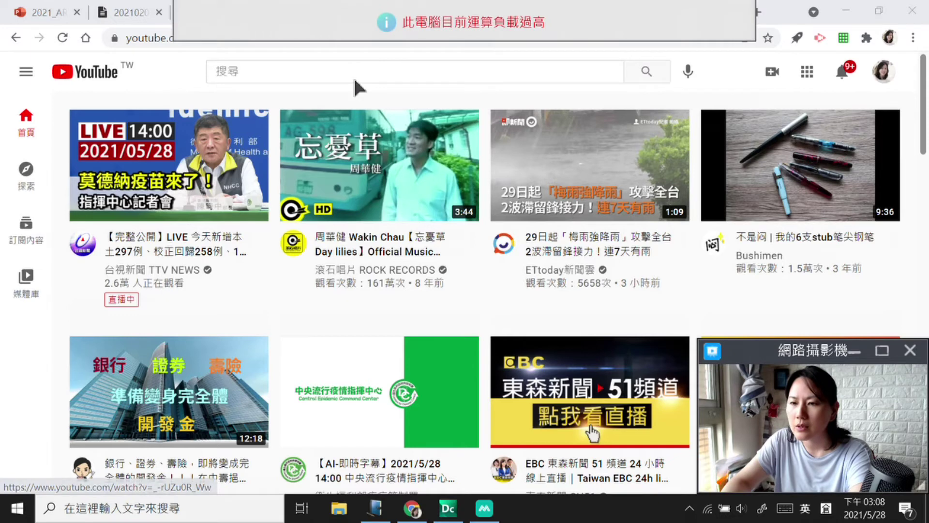
Step: Search YouTube for 紅紋鳳蝶 and open the 2014 07 06 紅紋鳳蝶羽化 HD 1080P video
{"action": "left_click", "coordinate": [353, 76]}
{"action": "right_click", "coordinate": [354, 78]}
{"action": "left_click", "coordinate": [407, 188]}
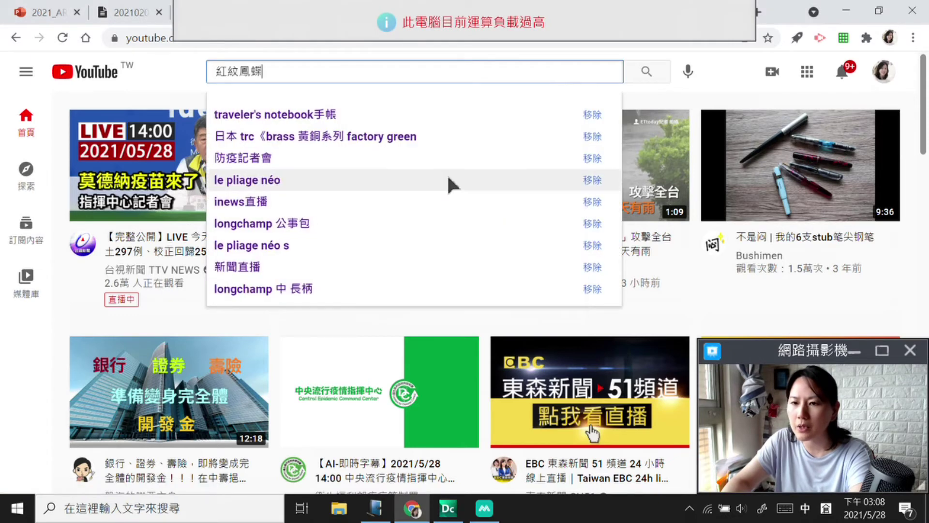
{"action": "key", "text": "Return"}
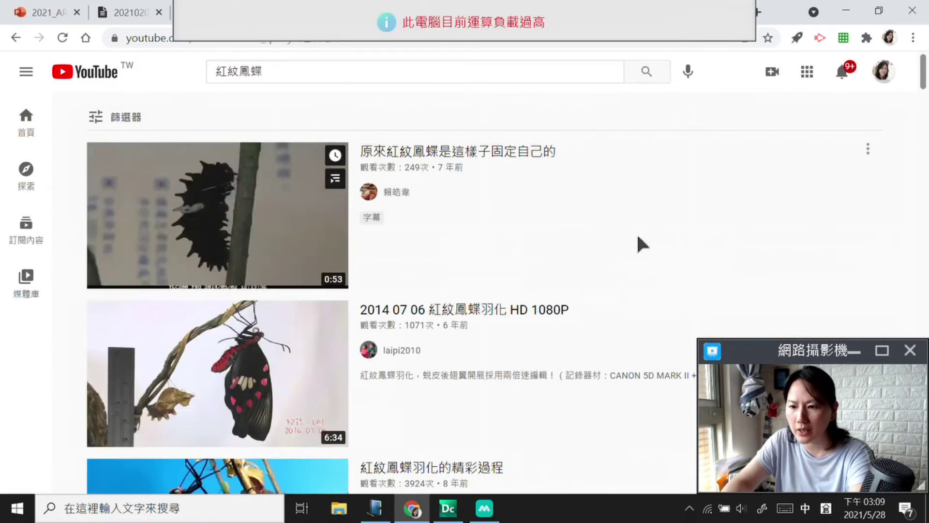
{"action": "scroll", "coordinate": [637, 233], "scroll_direction": "down", "scroll_amount": 3}
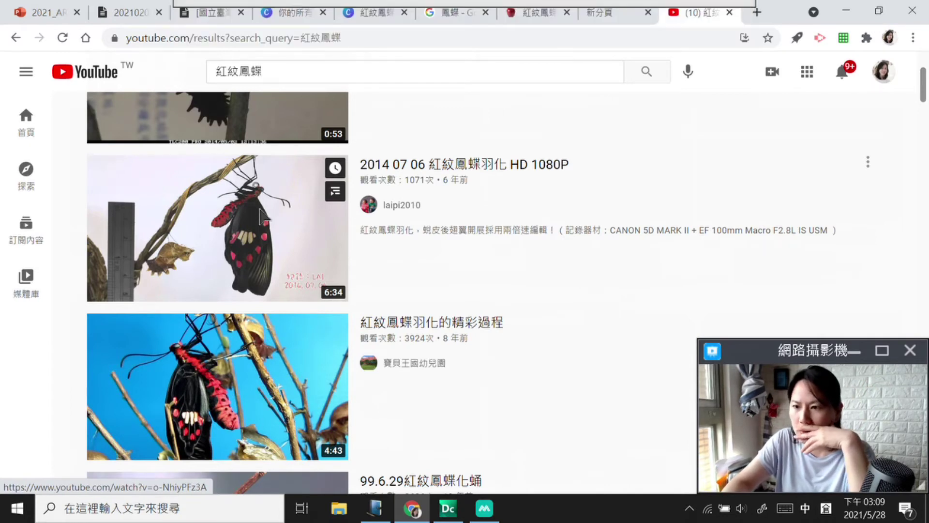
{"action": "left_click", "coordinate": [276, 264]}
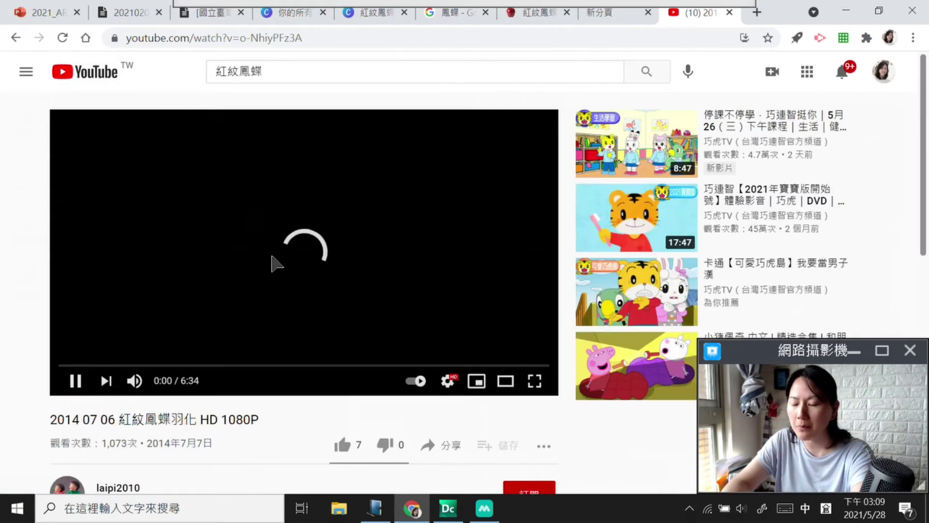
{"action": "left_click", "coordinate": [75, 380]}
{"action": "scroll", "coordinate": [287, 289], "scroll_direction": "down", "scroll_amount": 3}
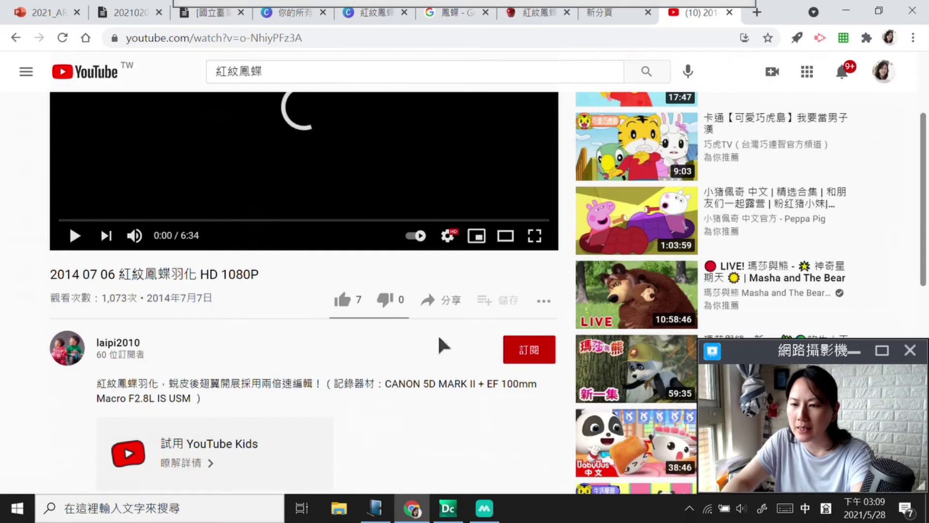
{"action": "left_click", "coordinate": [439, 300]}
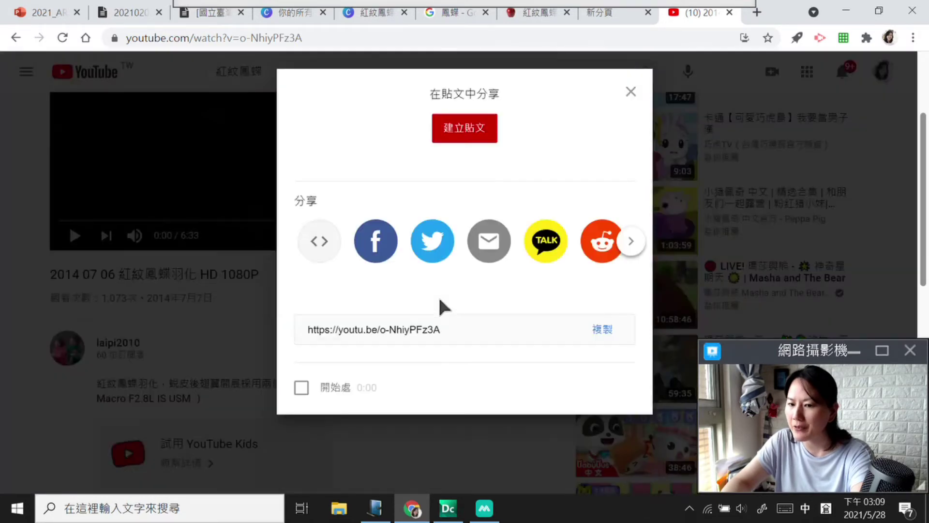
{"action": "left_click", "coordinate": [608, 358]}
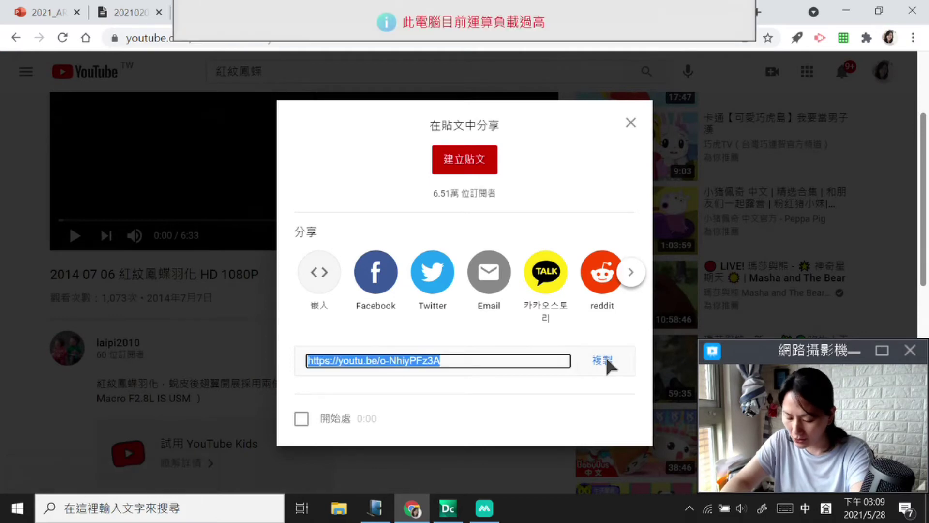
{"action": "left_click", "coordinate": [632, 122]}
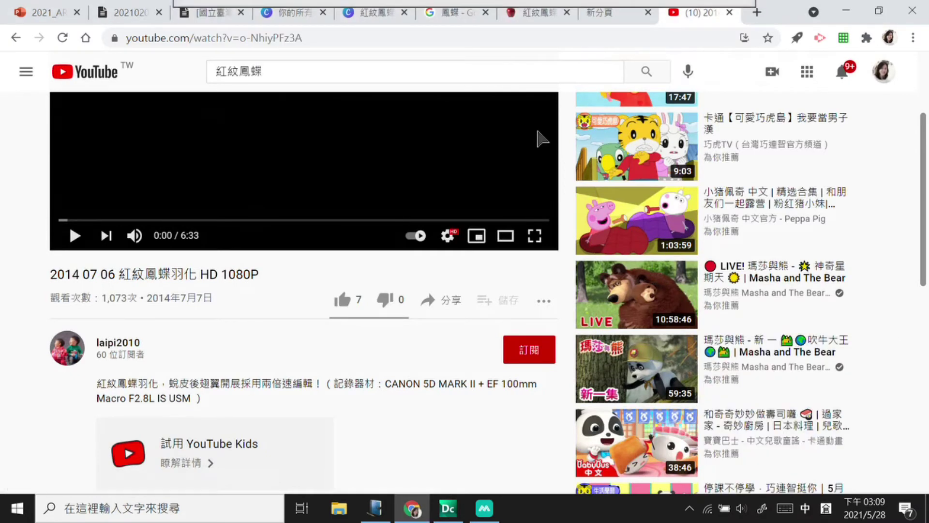
{"action": "left_click", "coordinate": [854, 11]}
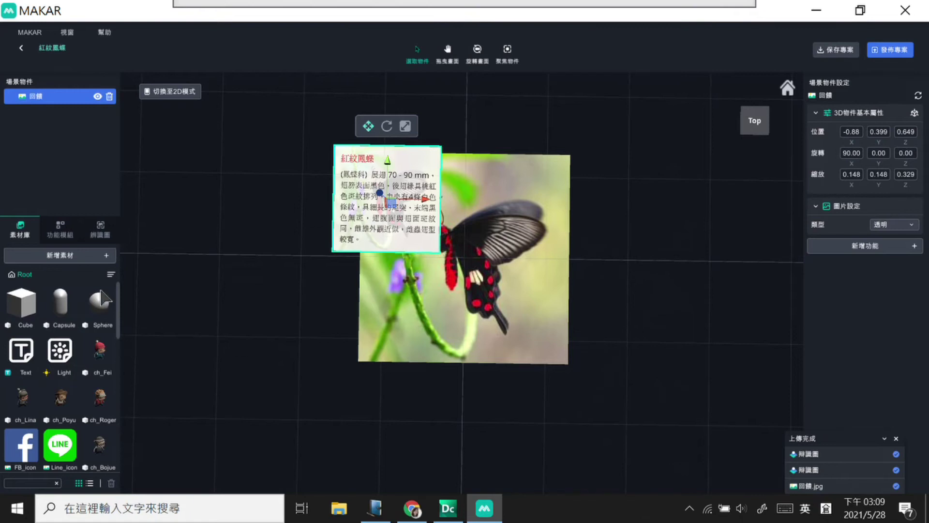
{"action": "left_click", "coordinate": [108, 255]}
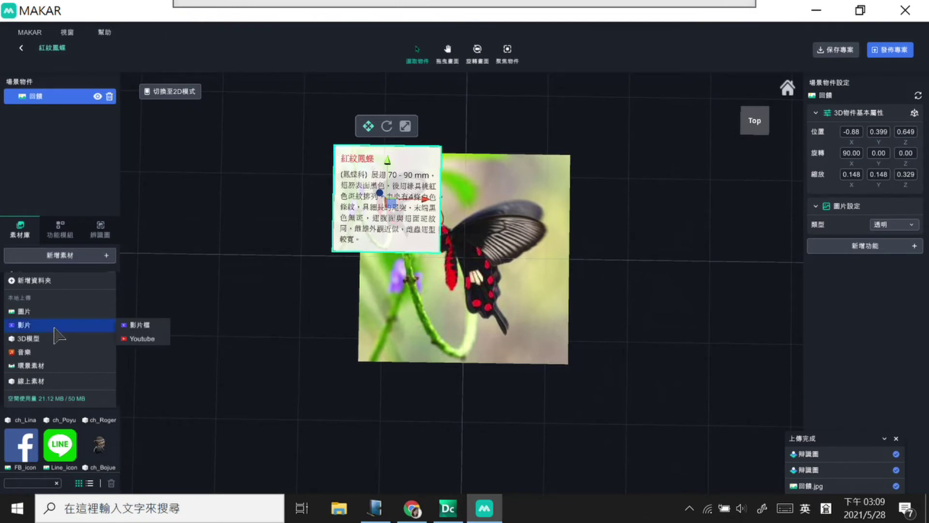
{"action": "mouse_move", "coordinate": [58, 363]}
{"action": "mouse_move", "coordinate": [53, 327]}
{"action": "left_click", "coordinate": [129, 338]}
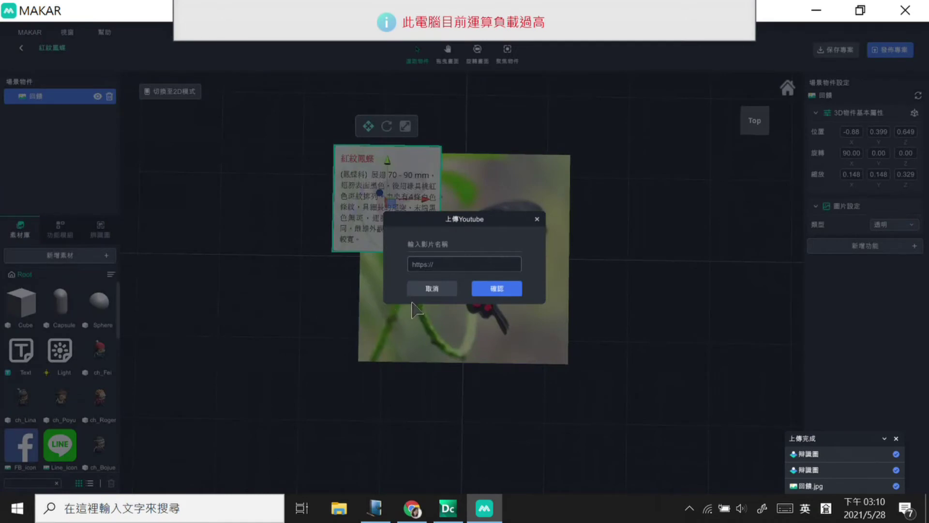
{"action": "left_click", "coordinate": [443, 264]}
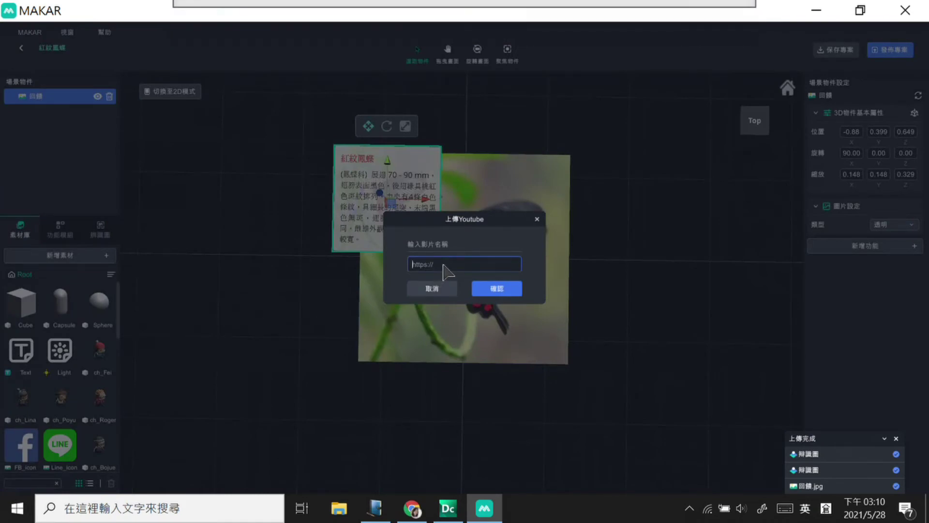
{"action": "key", "text": "ctrl+v"}
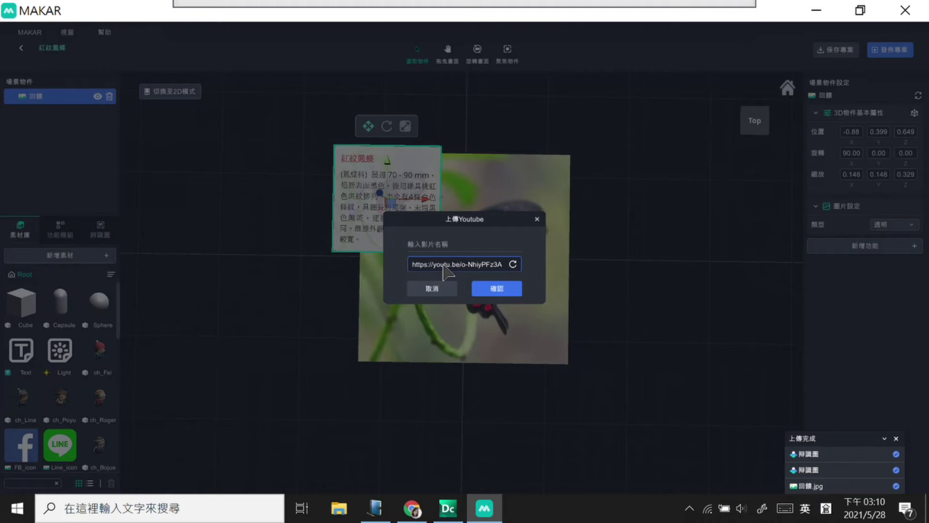
{"action": "left_click", "coordinate": [485, 290]}
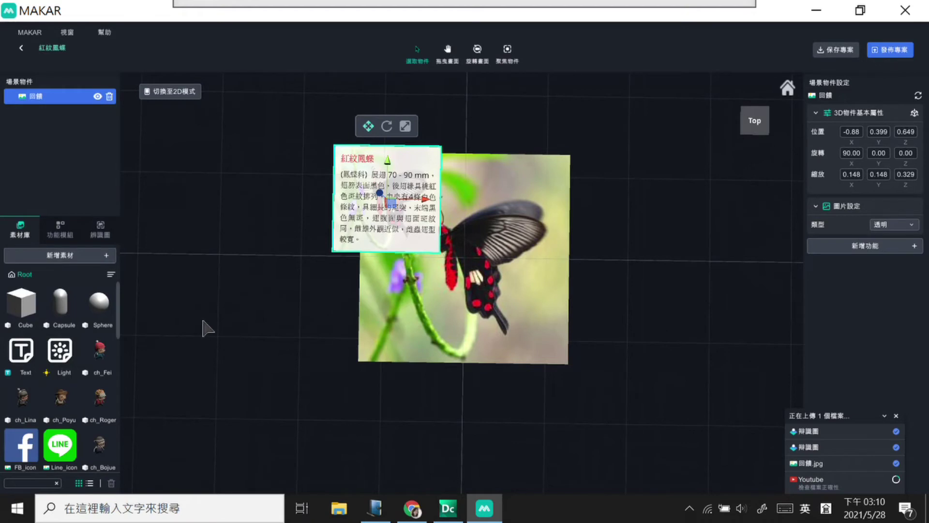
{"action": "left_click_drag", "start_coordinate": [122, 300], "coordinate": [124, 456]}
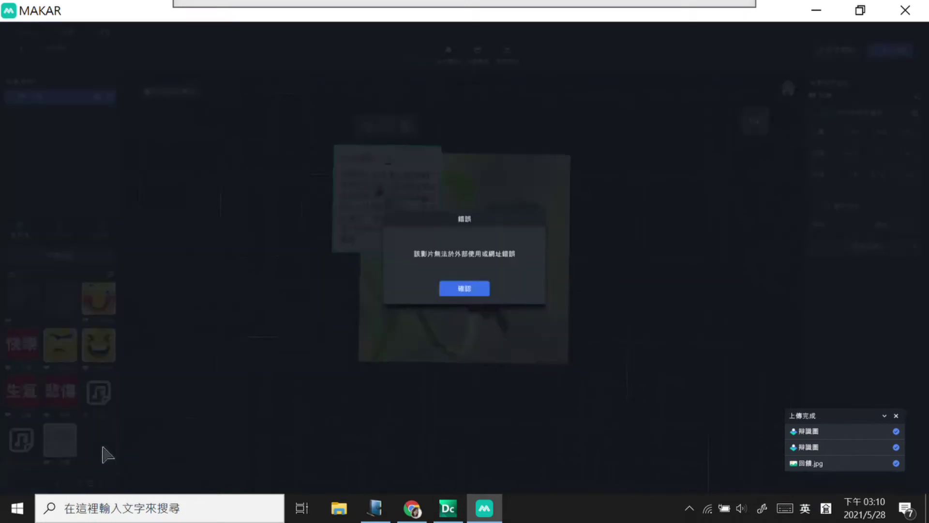
{"action": "left_click", "coordinate": [457, 292]}
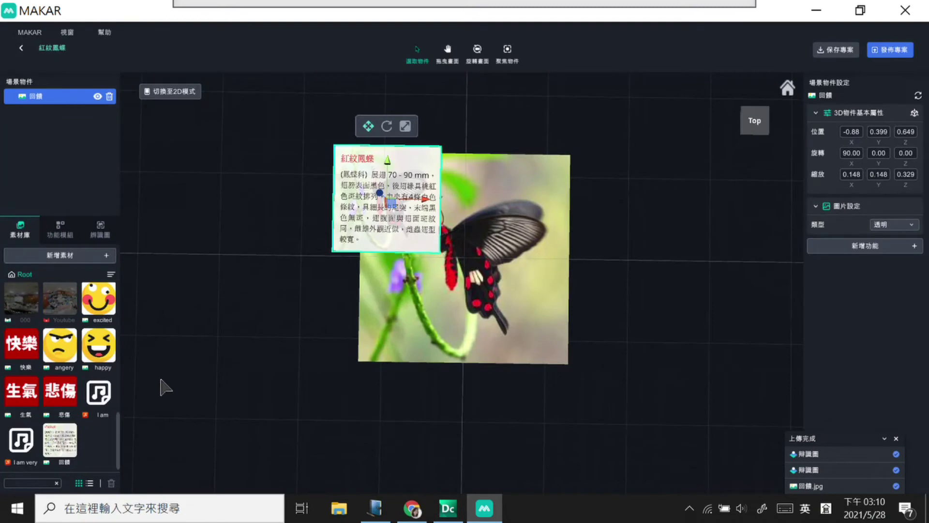
Step: Open the 紅紋鳳蝶羽化的精彩過程 video from the results, pause it, and copy its share link
{"action": "left_click", "coordinate": [410, 509]}
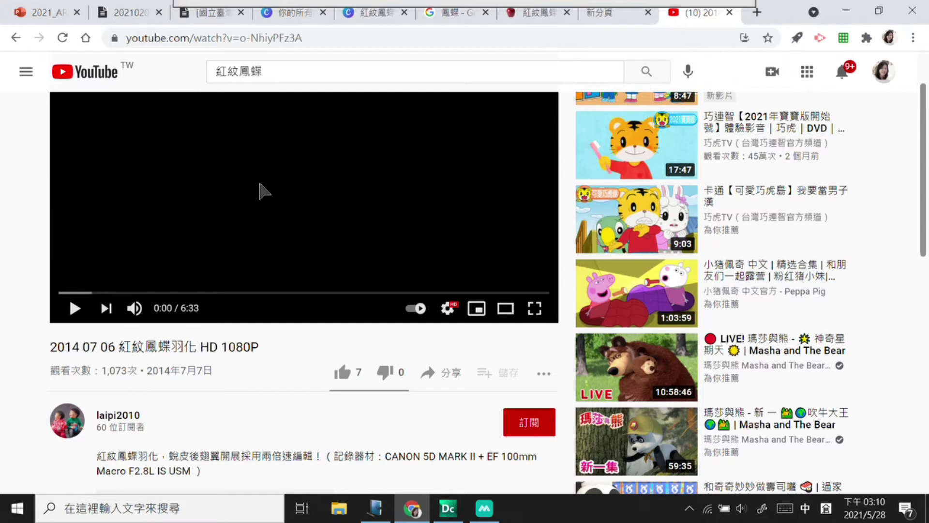
{"action": "left_click", "coordinate": [15, 38]}
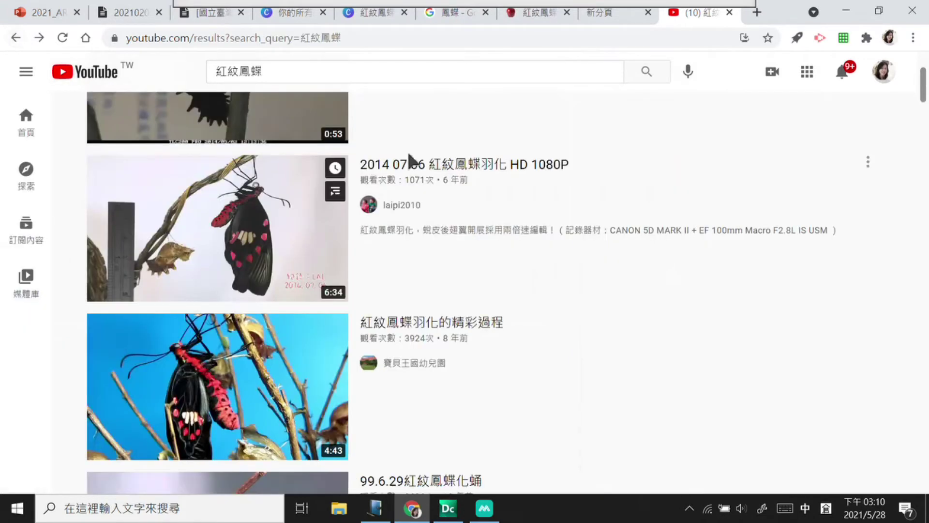
{"action": "left_click", "coordinate": [252, 376]}
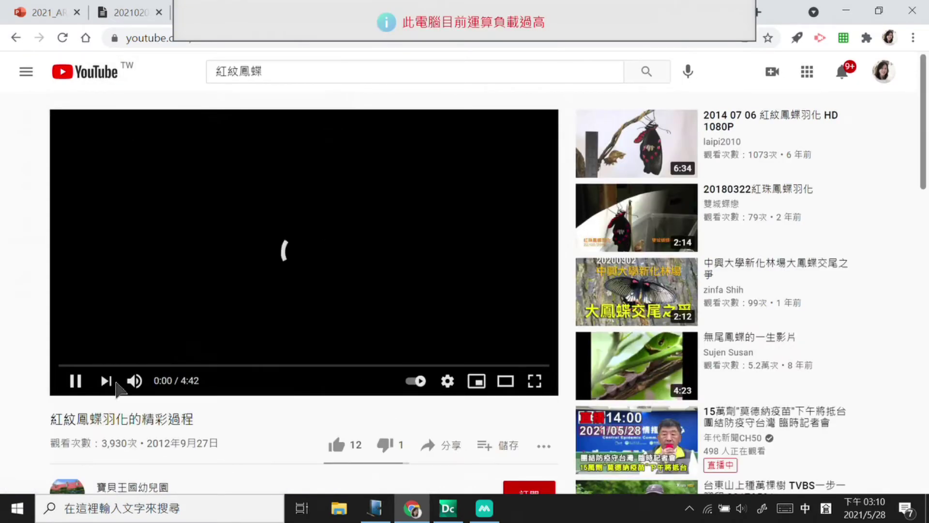
{"action": "left_click", "coordinate": [75, 381]}
{"action": "scroll", "coordinate": [319, 338], "scroll_direction": "down", "scroll_amount": 3}
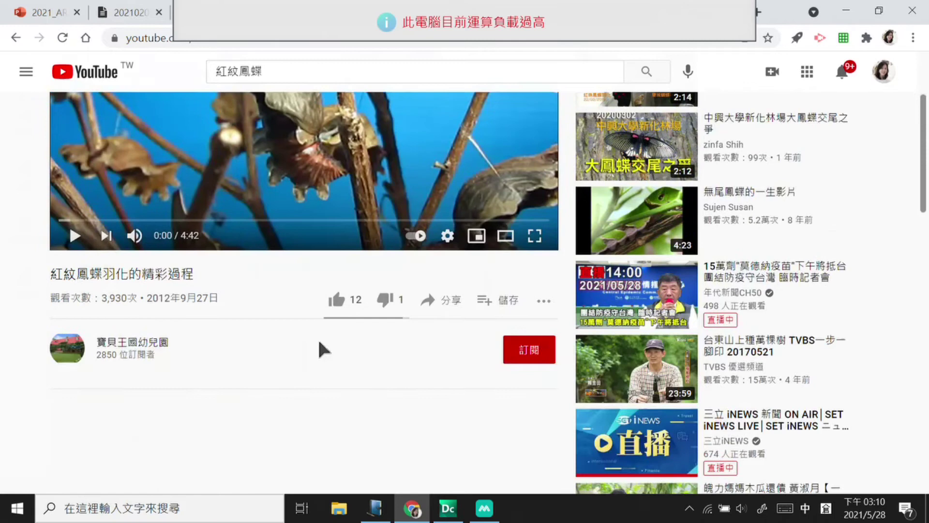
{"action": "left_click", "coordinate": [451, 298]}
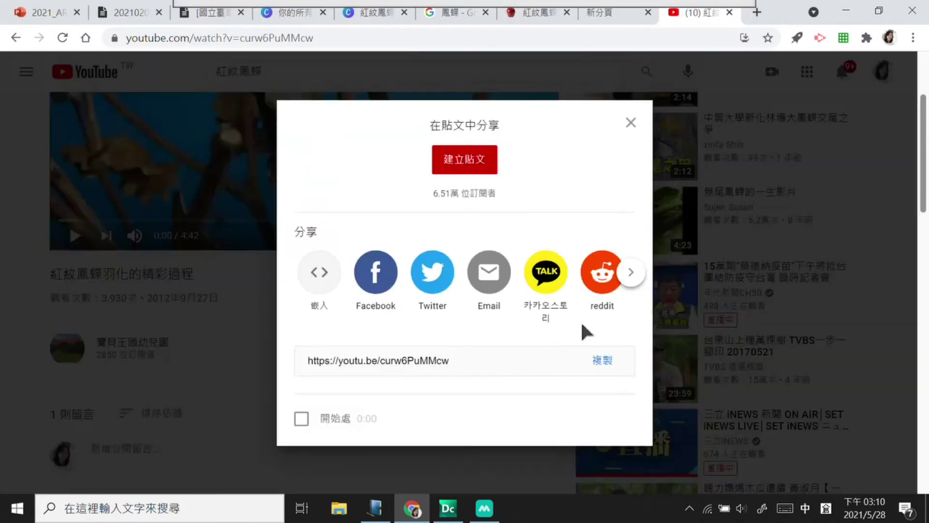
{"action": "left_click", "coordinate": [605, 364]}
{"action": "left_click", "coordinate": [609, 367]}
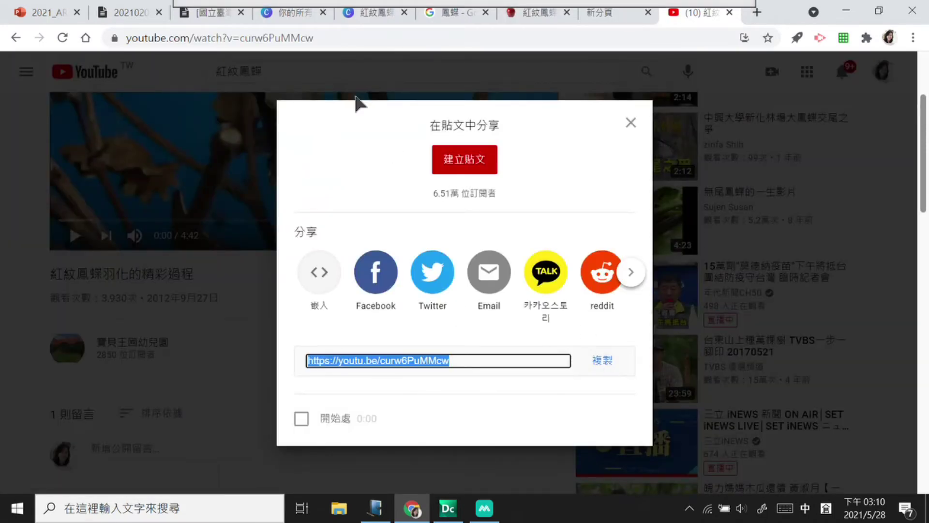
Step: Add the copied YouTube link as a Youtube video asset in MAKAR and select it in the library
{"action": "left_click", "coordinate": [484, 508]}
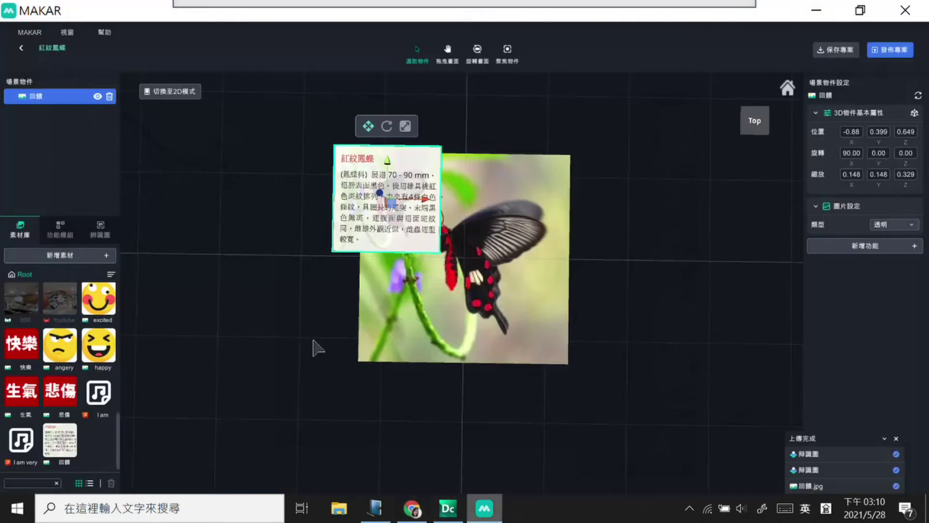
{"action": "left_click", "coordinate": [89, 255]}
{"action": "mouse_move", "coordinate": [41, 326]}
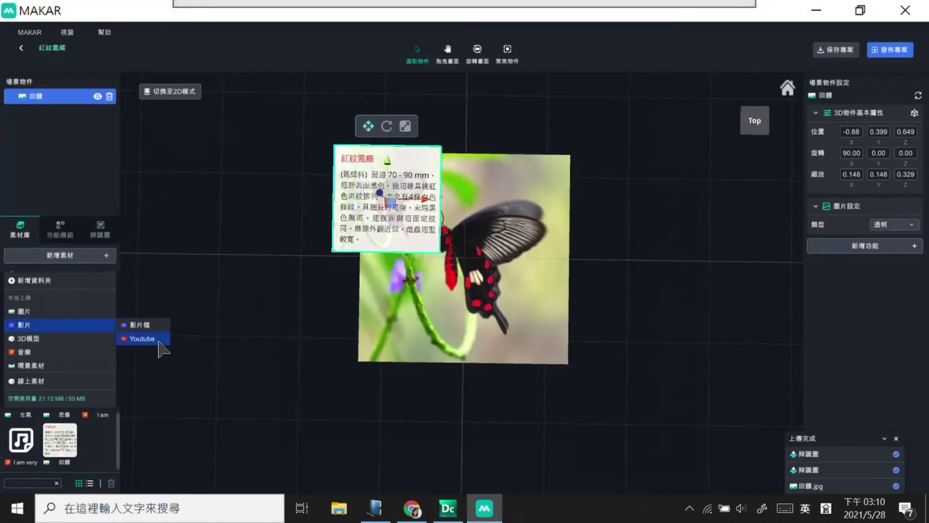
{"action": "left_click", "coordinate": [160, 340]}
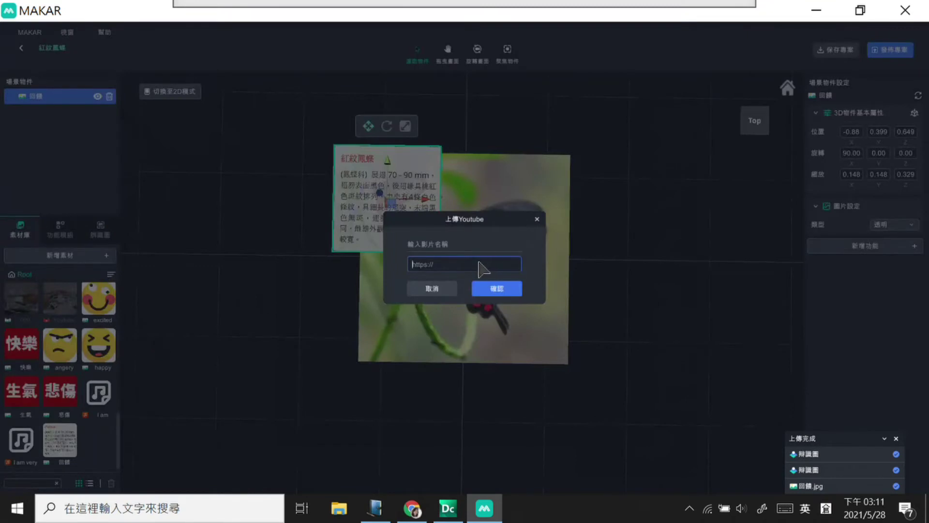
{"action": "key", "text": "ctrl+v"}
{"action": "left_click", "coordinate": [497, 289]}
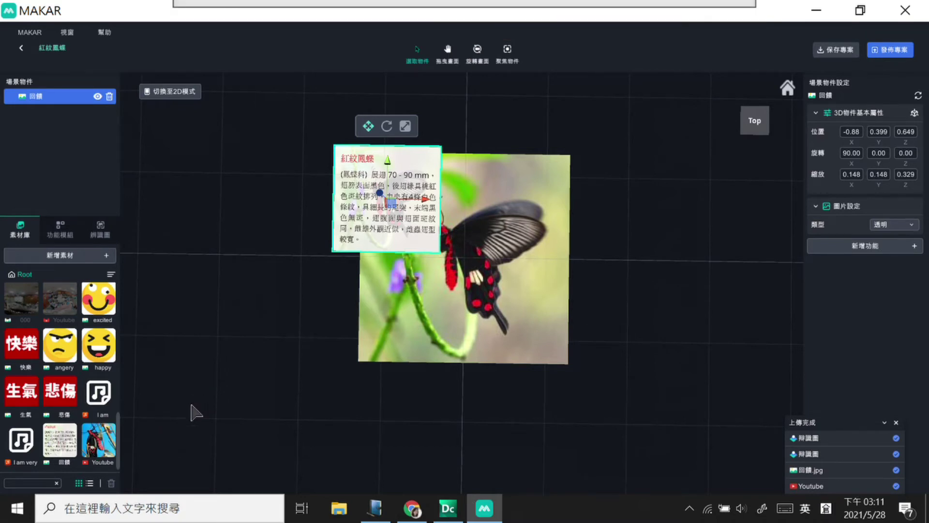
{"action": "left_click", "coordinate": [108, 448]}
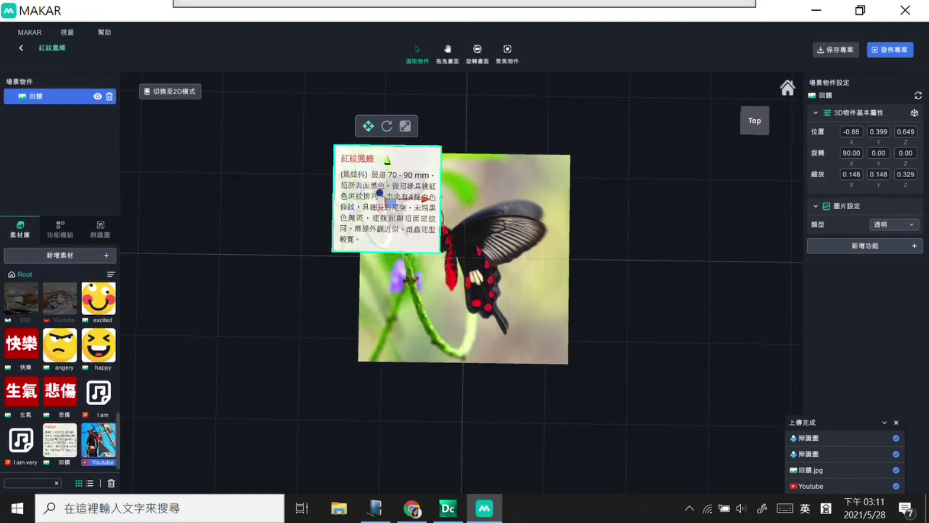
Step: Drag the Youtube video into the scene, set its X rotation to 90, and shift it right
{"action": "left_click_drag", "start_coordinate": [99, 441], "coordinate": [499, 292]}
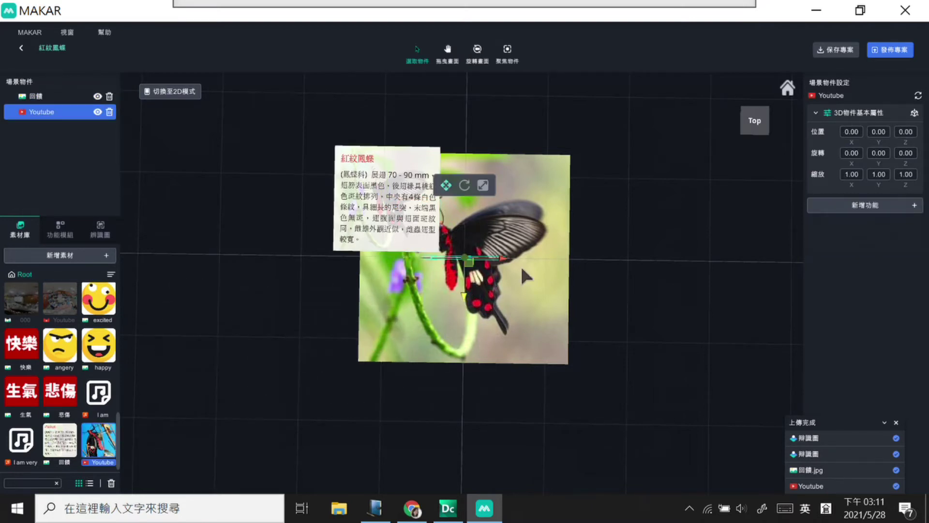
{"action": "left_click", "coordinate": [858, 152]}
{"action": "type", "text": "90"}
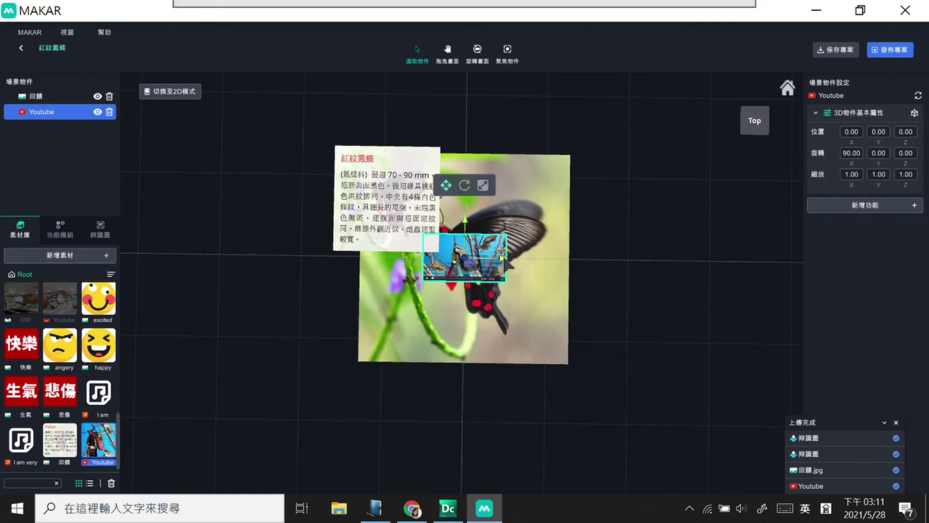
{"action": "left_click_drag", "start_coordinate": [503, 256], "coordinate": [542, 259]}
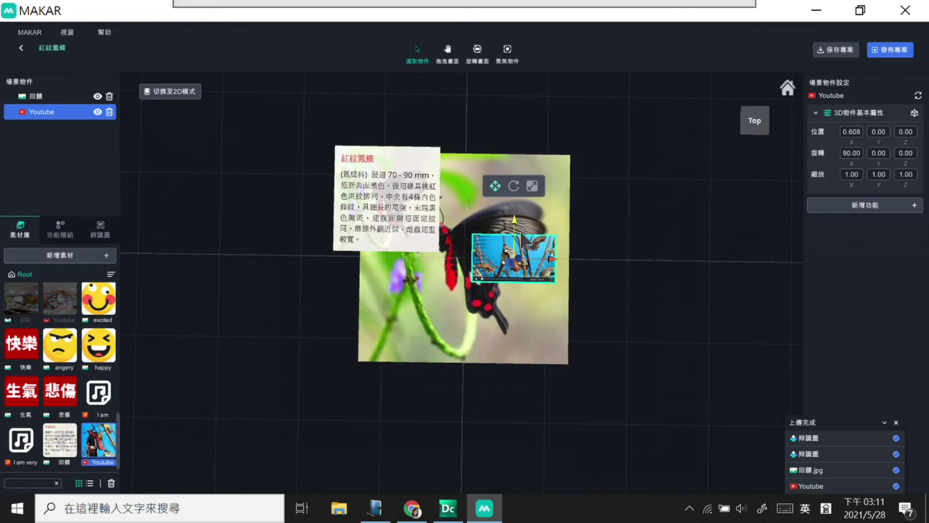
Step: Scale the video panel up to 1.556, then select the 回饋 caption image
{"action": "left_click", "coordinate": [533, 187]}
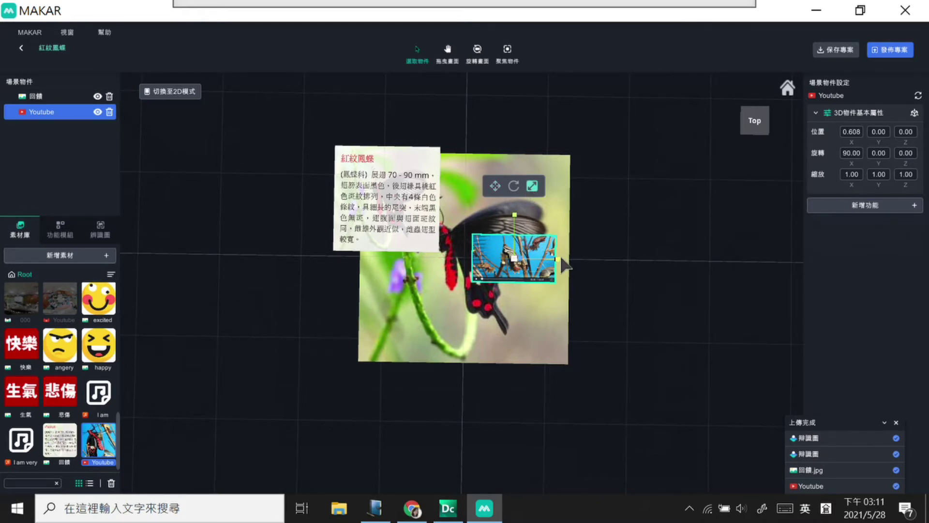
{"action": "left_click_drag", "start_coordinate": [517, 261], "coordinate": [521, 241]}
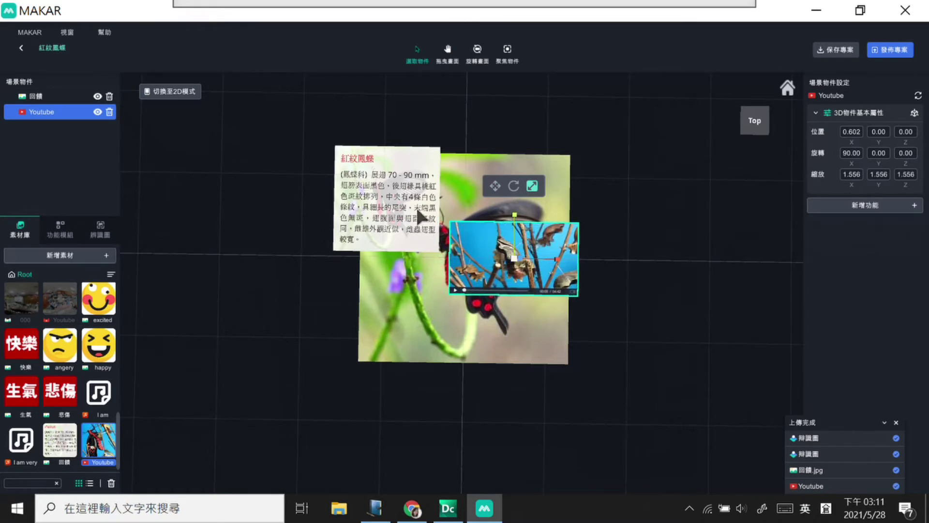
{"action": "left_click", "coordinate": [637, 401]}
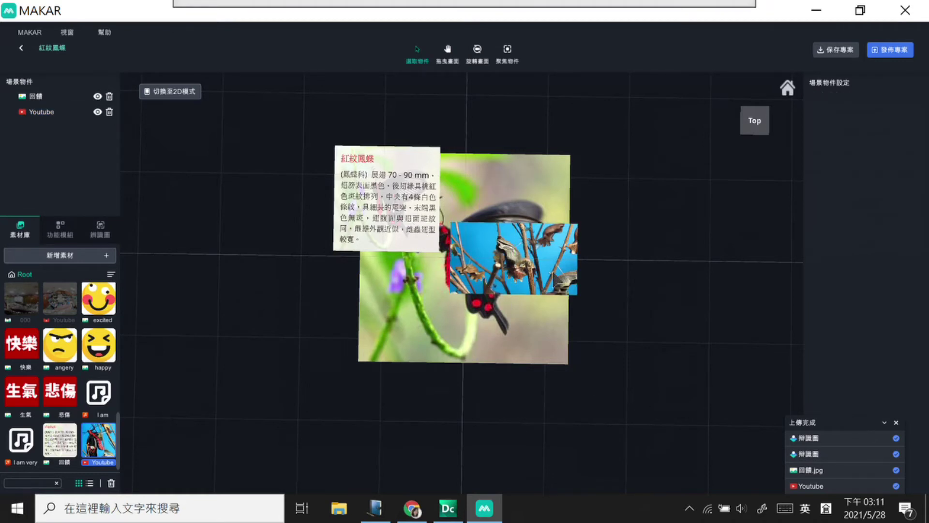
{"action": "left_click", "coordinate": [383, 206]}
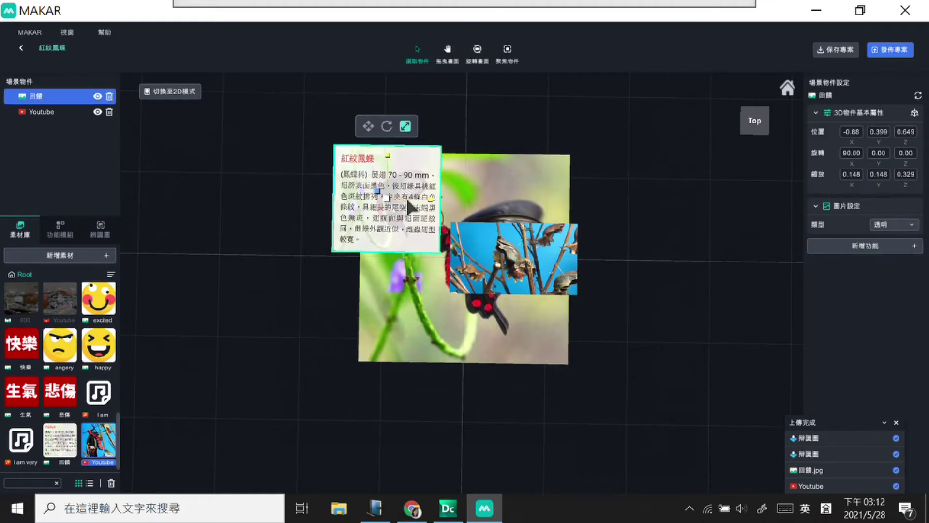
Step: Enlarge the 回饋 caption card slightly and move it onto the butterfly image's upper left
{"action": "mouse_move", "coordinate": [385, 193]}
{"action": "left_mouse_down"}
{"action": "mouse_move", "coordinate": [393, 199]}
{"action": "mouse_move", "coordinate": [381, 196]}
{"action": "left_mouse_up"}
{"action": "left_click", "coordinate": [368, 126]}
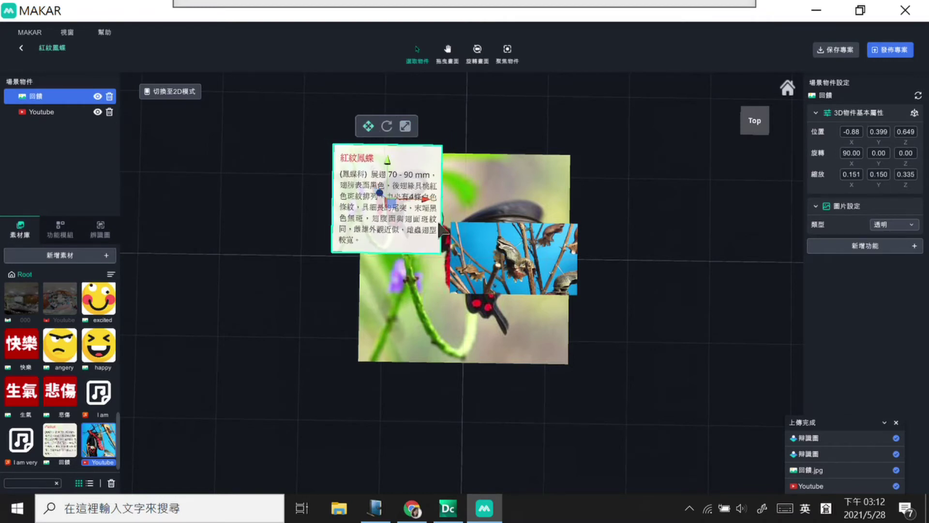
{"action": "left_click_drag", "start_coordinate": [427, 196], "coordinate": [454, 213]}
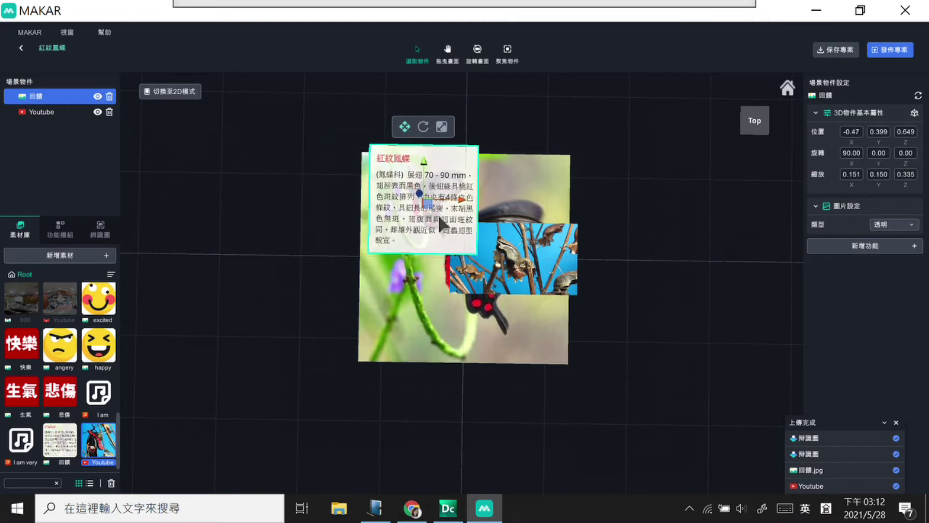
{"action": "left_click_drag", "start_coordinate": [425, 155], "coordinate": [422, 178]}
Step: Move the Youtube video panel down-left to position 0.415, 0.000, -0.73
{"action": "left_click", "coordinate": [512, 265]}
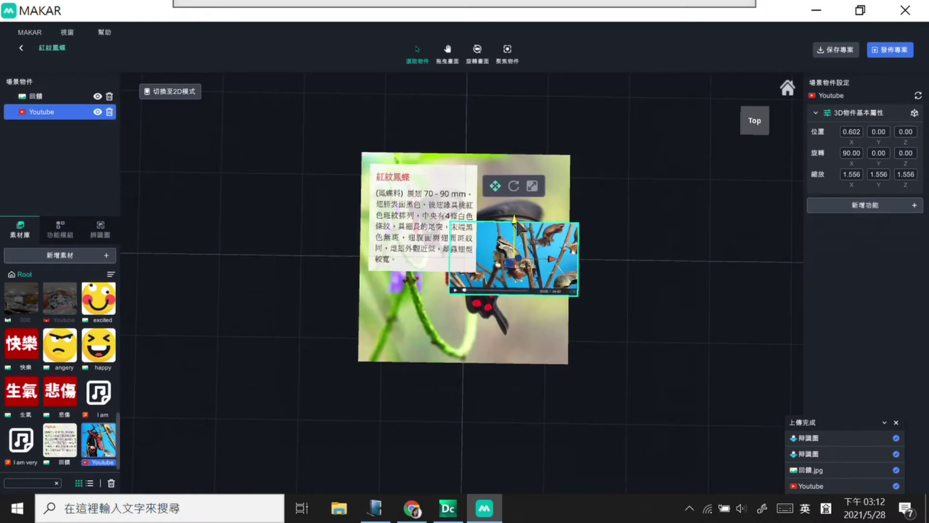
{"action": "left_click_drag", "start_coordinate": [514, 244], "coordinate": [504, 276]}
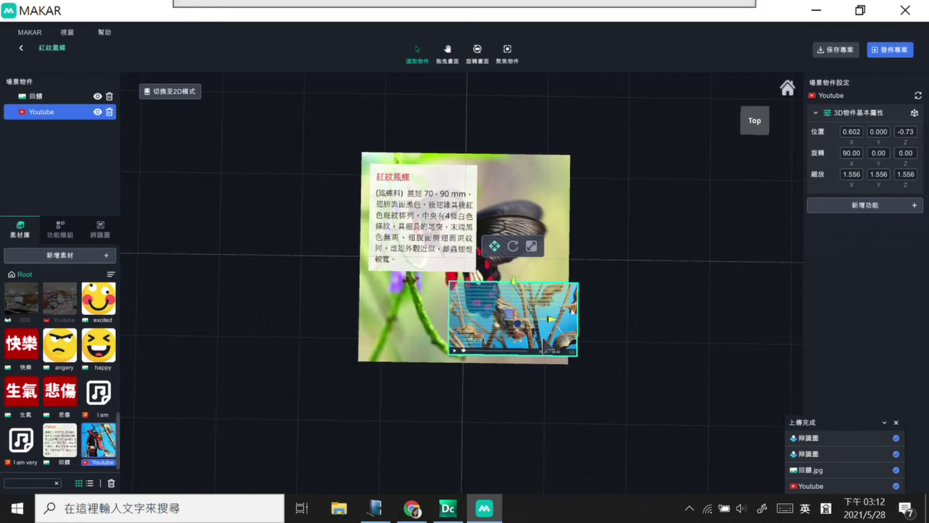
{"action": "left_click_drag", "start_coordinate": [551, 318], "coordinate": [536, 318]}
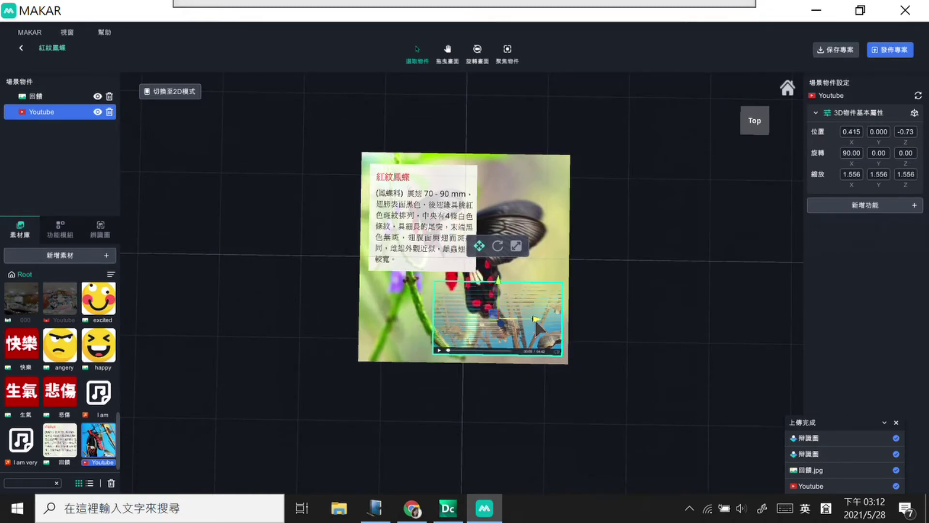
Step: Publish the project as public through 發佈專案 and confirm the upload
{"action": "left_click", "coordinate": [888, 51]}
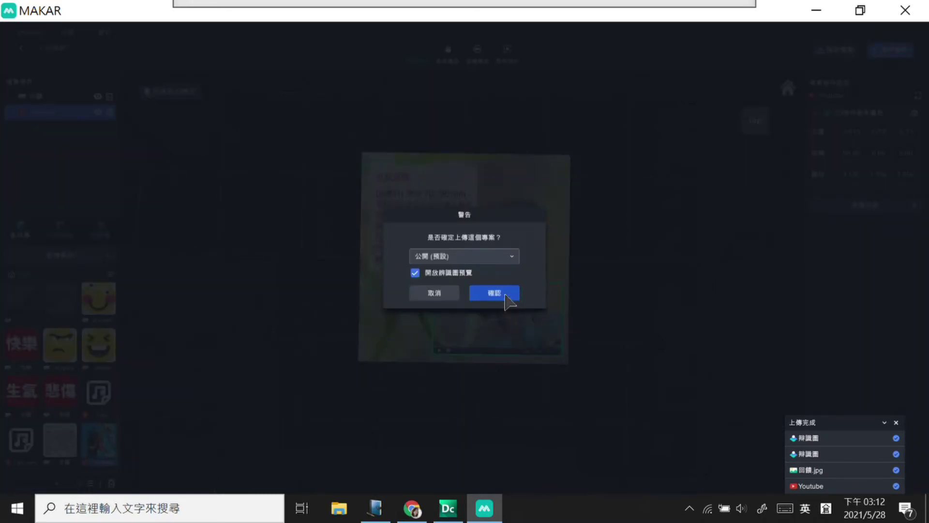
{"action": "left_click", "coordinate": [505, 296]}
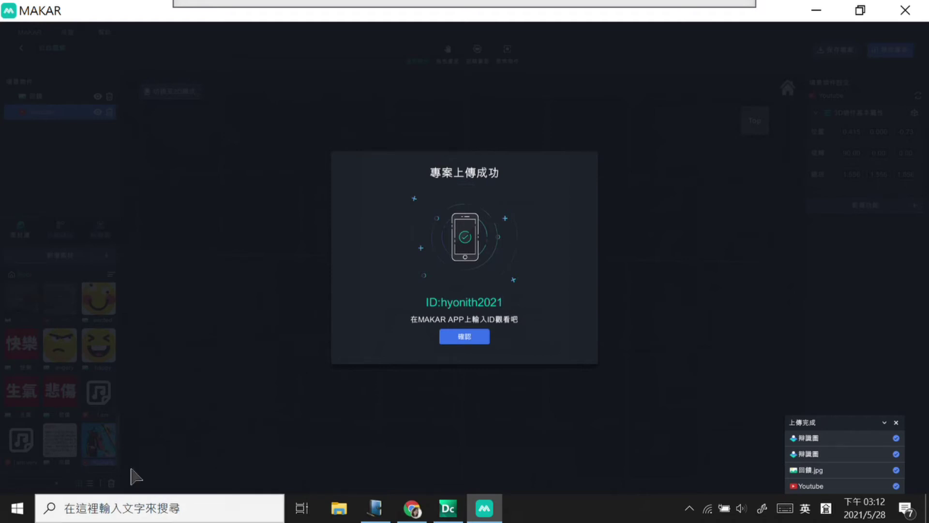
Step: Launch AirServer, keep the running instance, and dismiss MAKAR's upload success message
{"action": "left_click", "coordinate": [17, 509]}
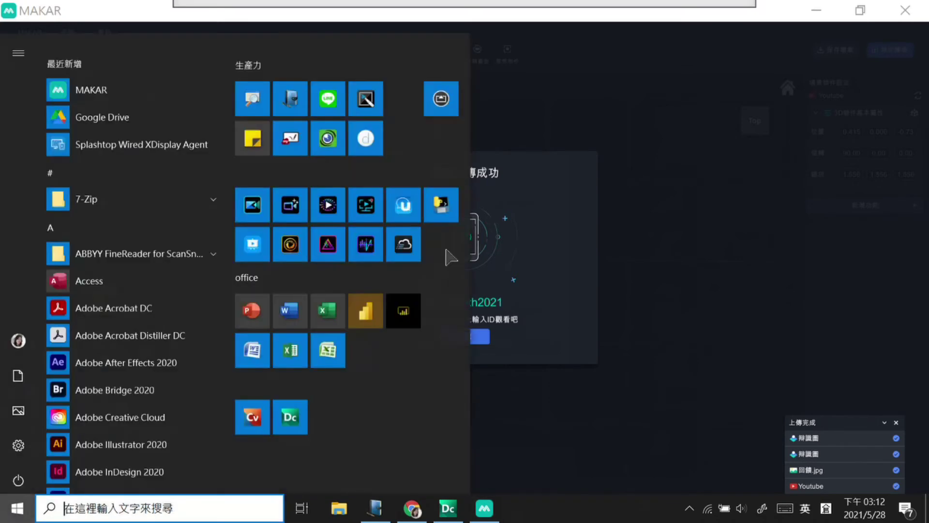
{"action": "left_click", "coordinate": [716, 285]}
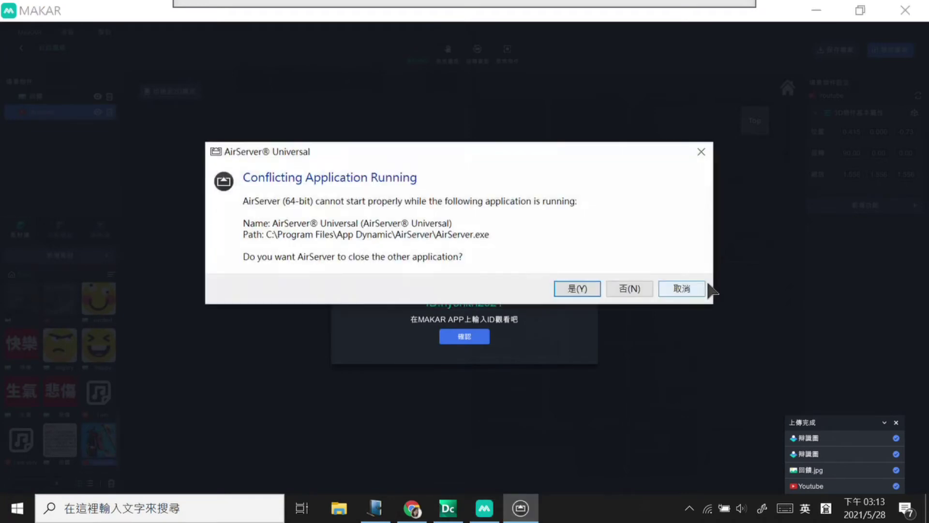
{"action": "left_click", "coordinate": [571, 292]}
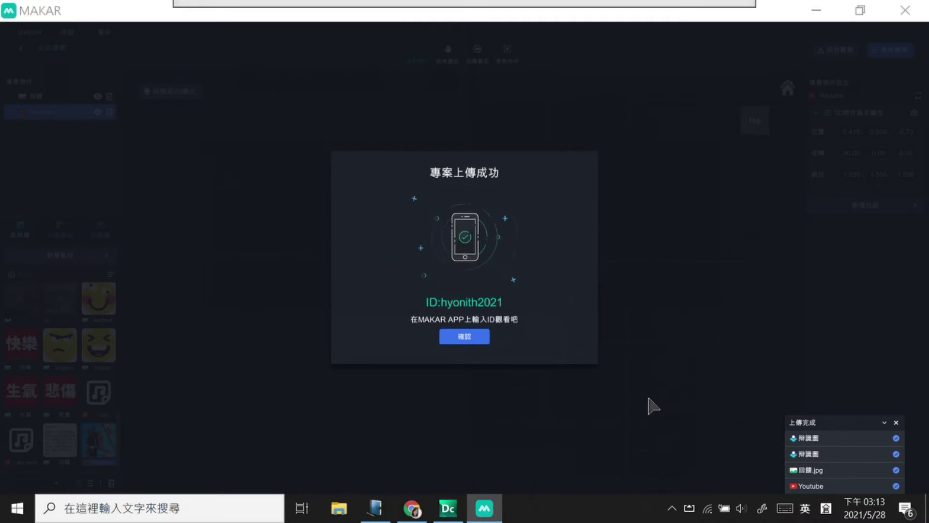
{"action": "left_click", "coordinate": [472, 338]}
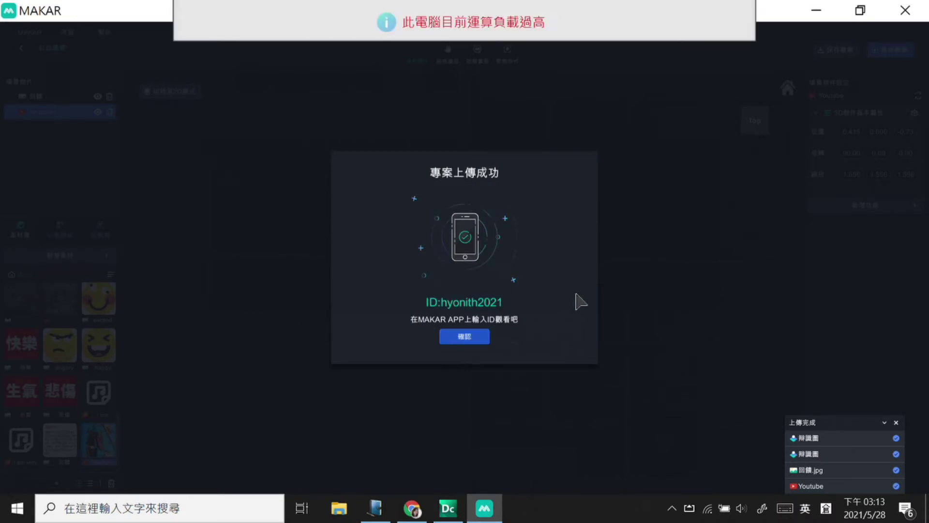
{"action": "left_click", "coordinate": [481, 341]}
Step: Dismiss the AirServer notification and YouTube share dialog, minimizing MAKAR and Chrome
{"action": "mouse_move", "coordinate": [883, 445]}
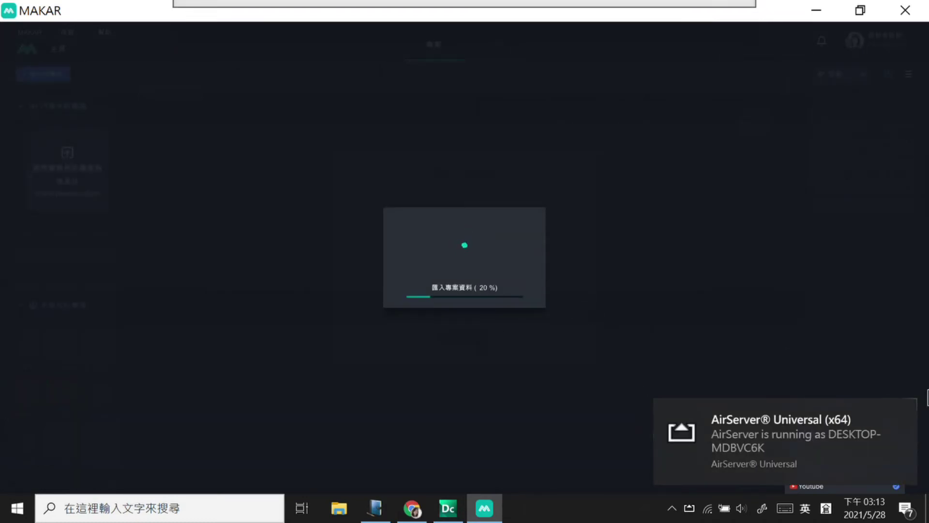
{"action": "left_click", "coordinate": [903, 412]}
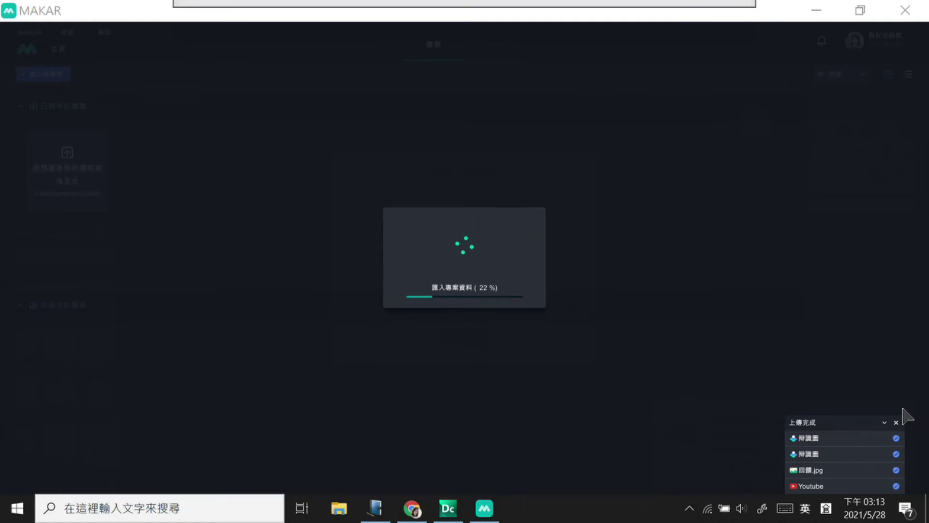
{"action": "left_click", "coordinate": [818, 11]}
{"action": "left_click", "coordinate": [632, 123]}
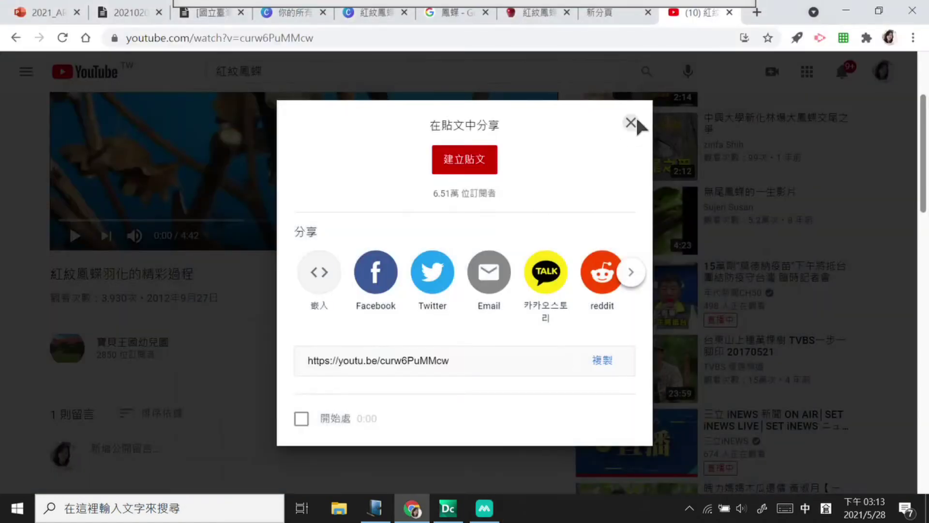
{"action": "left_click", "coordinate": [855, 9]}
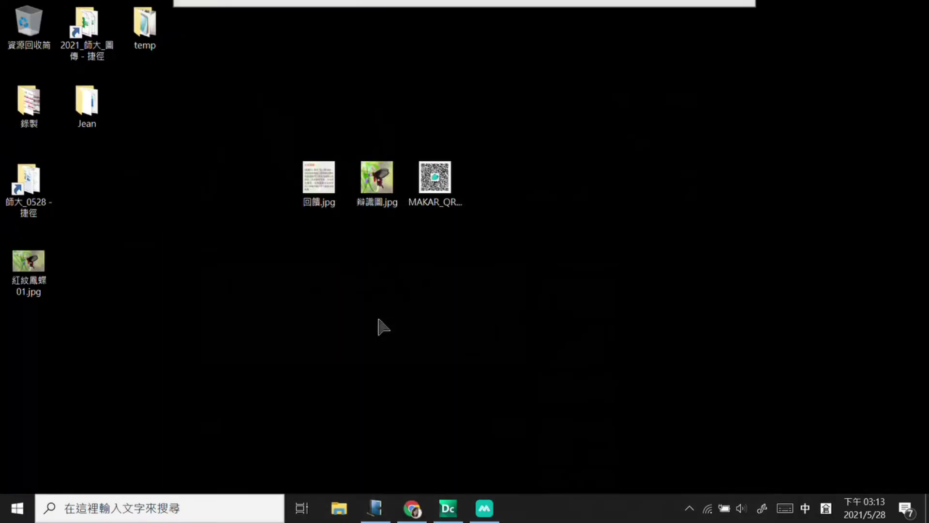
Step: Open 辨識圖.jpg from the desktop in Photos and reposition its window
{"action": "left_click", "coordinate": [380, 180]}
{"action": "double_click", "coordinate": [380, 178]}
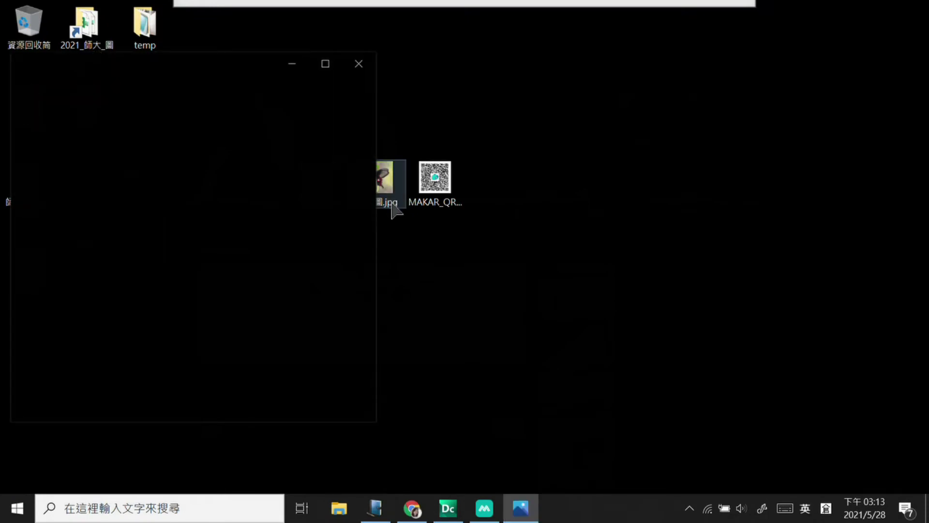
{"action": "left_click_drag", "start_coordinate": [248, 55], "coordinate": [260, 22]}
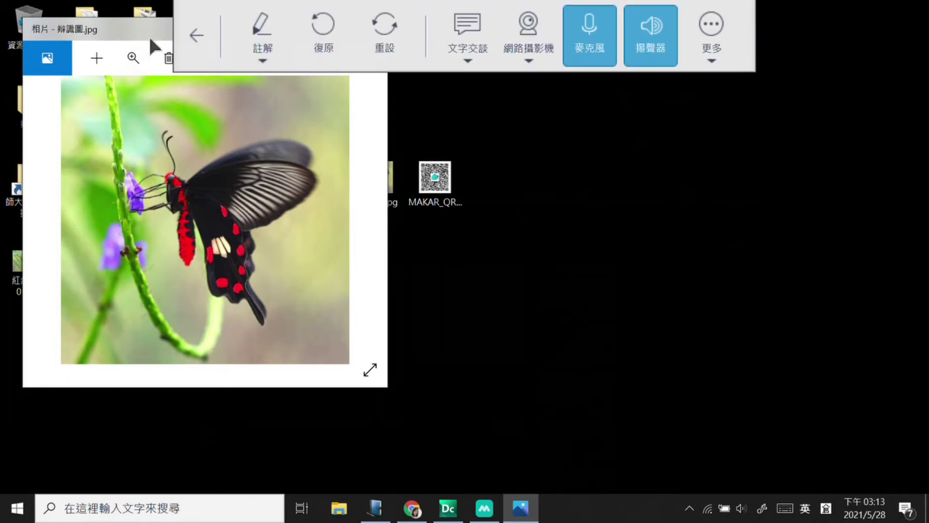
Step: Arrange the Photos window and phone mirror side by side to view the AR caption and video
{"action": "left_click_drag", "start_coordinate": [147, 56], "coordinate": [153, 97]}
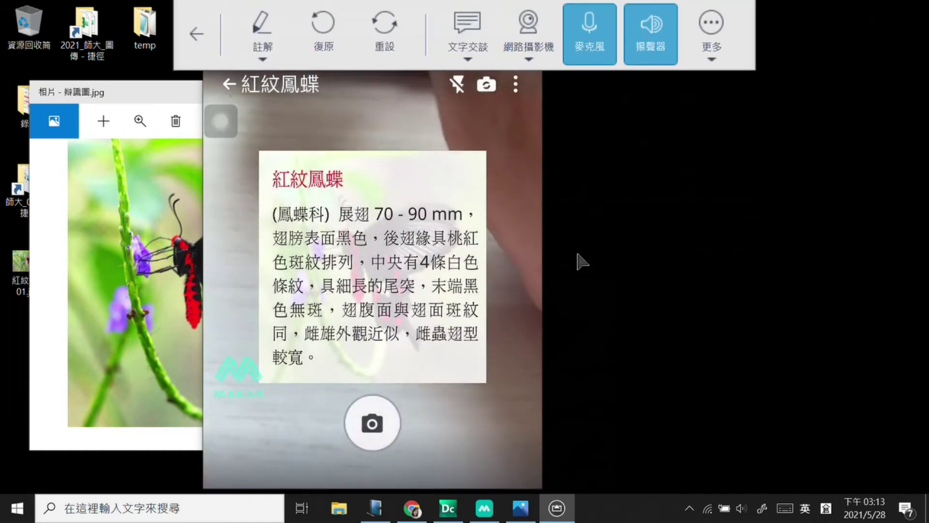
{"action": "left_click_drag", "start_coordinate": [395, 18], "coordinate": [585, 24]}
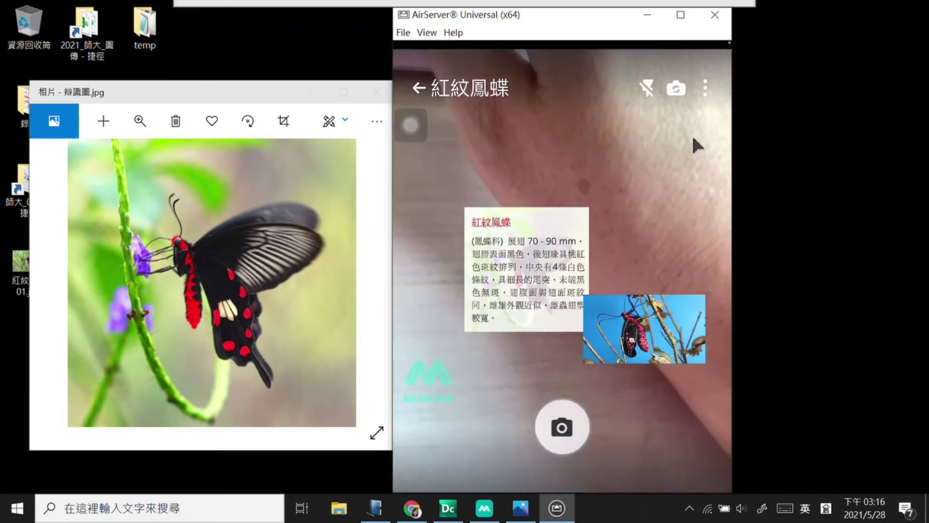
Step: Open MAKAR_QRCode_X3.png beside the butterfly photo in Photos, then bring MAKAR forward
{"action": "left_click", "coordinate": [711, 15]}
{"action": "left_click_drag", "start_coordinate": [281, 93], "coordinate": [732, 49]}
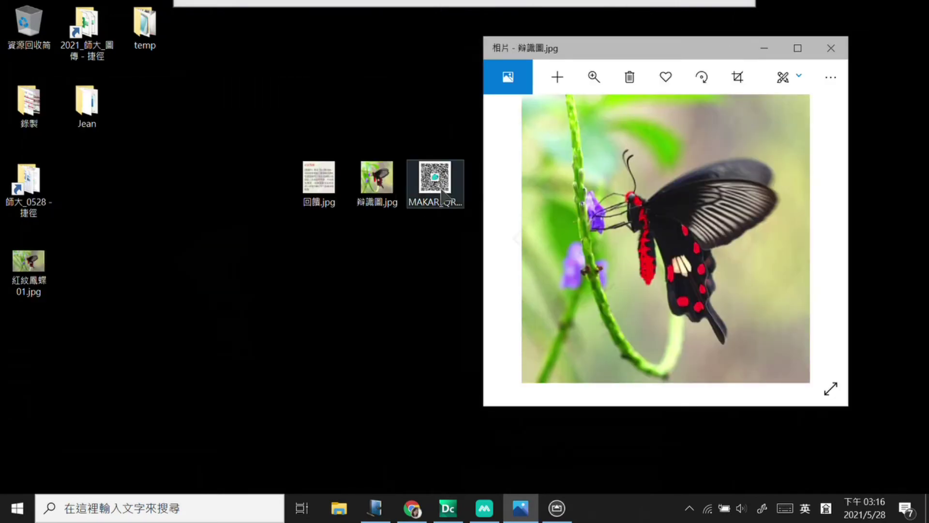
{"action": "left_click", "coordinate": [377, 182]}
{"action": "left_click", "coordinate": [435, 184]}
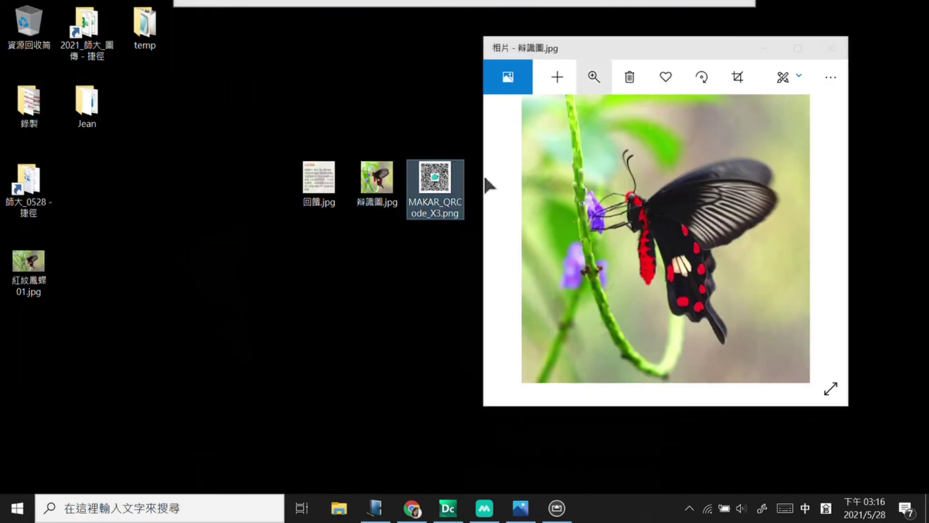
{"action": "double_click", "coordinate": [443, 186]}
{"action": "left_click_drag", "start_coordinate": [274, 63], "coordinate": [332, 56]}
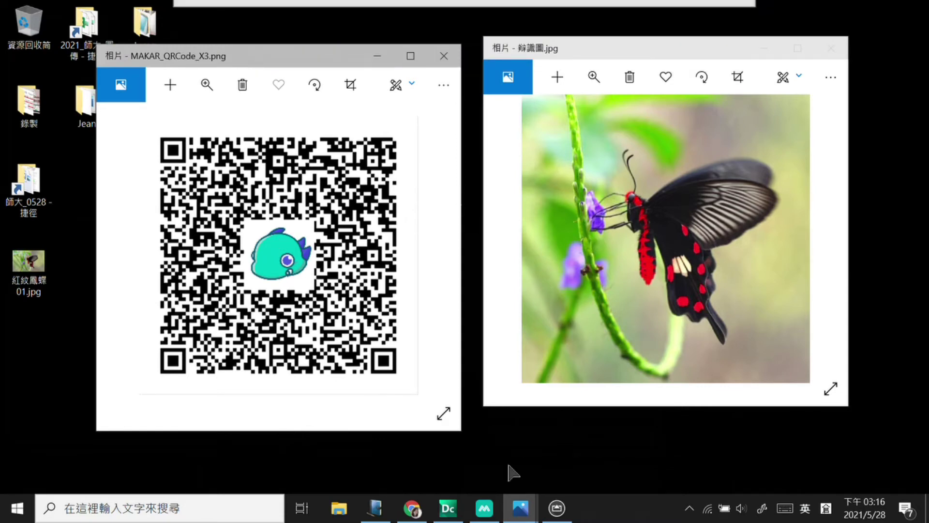
{"action": "left_click", "coordinate": [494, 507]}
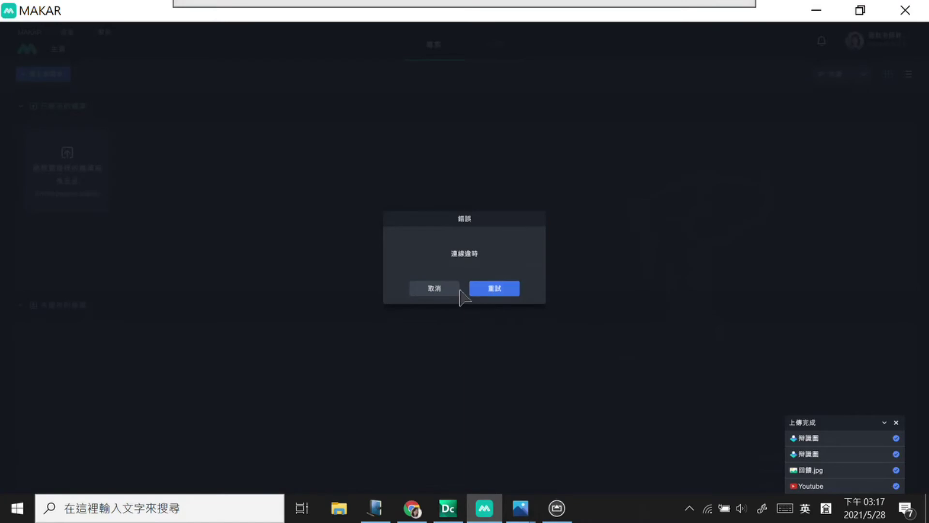
Step: Dismiss the connection-timeout error and quit MAKAR from its main menu
{"action": "left_click", "coordinate": [436, 289]}
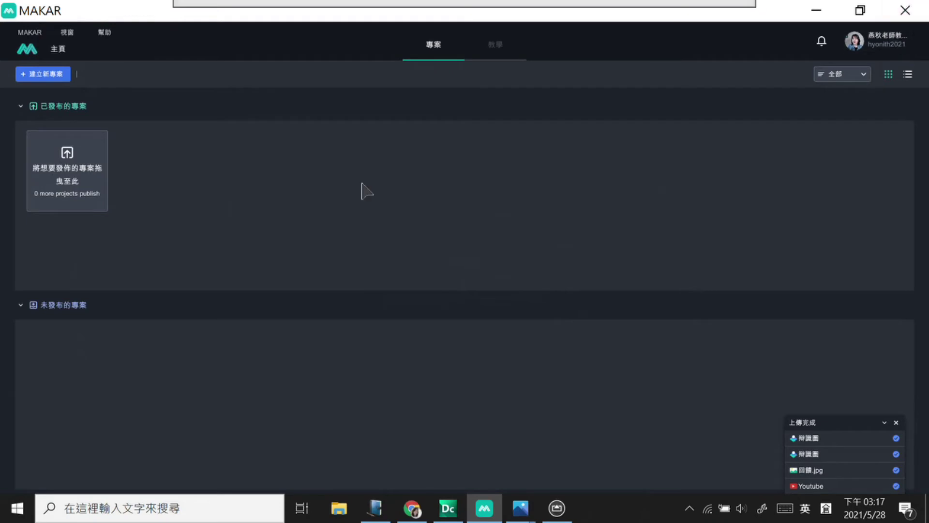
{"action": "left_click", "coordinate": [28, 33]}
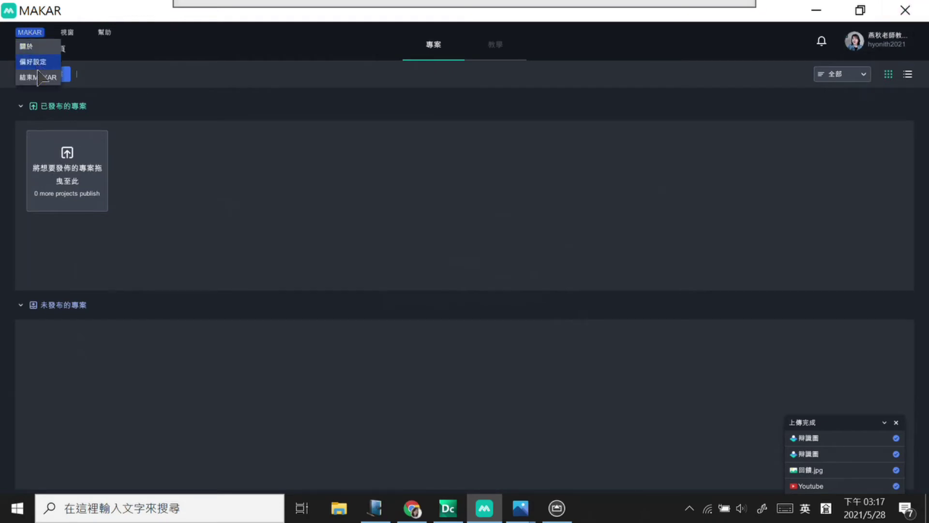
{"action": "left_click", "coordinate": [42, 92]}
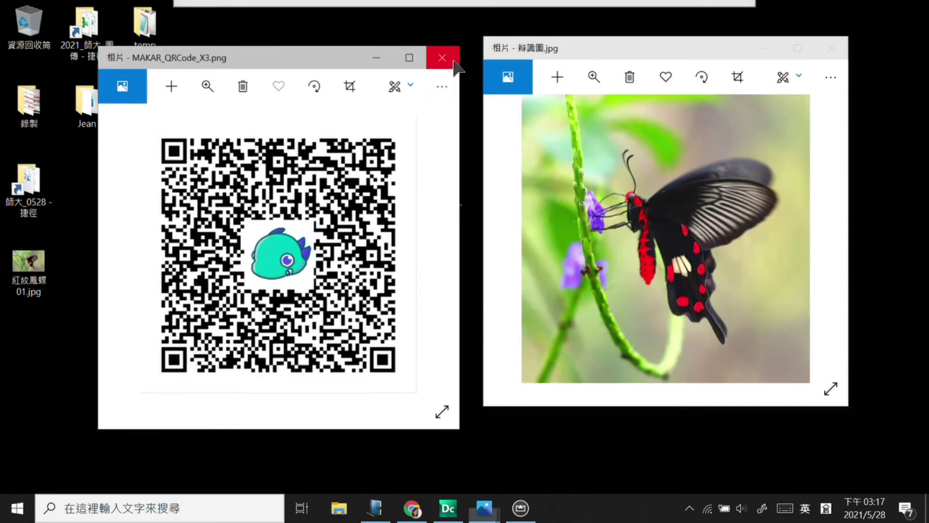
Step: Close the QR code and butterfly photo windows and bring up the Start menu
{"action": "left_click", "coordinate": [444, 55]}
{"action": "left_click", "coordinate": [831, 48]}
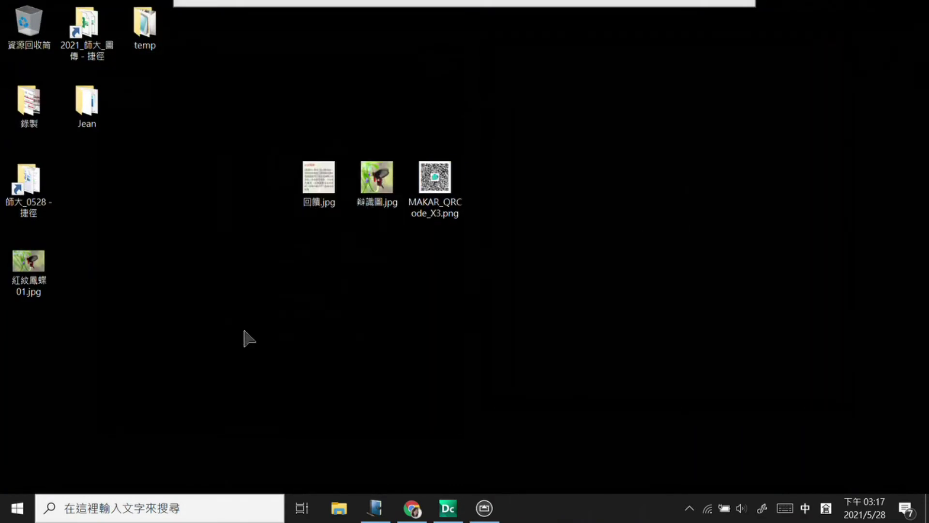
{"action": "left_click", "coordinate": [15, 508]}
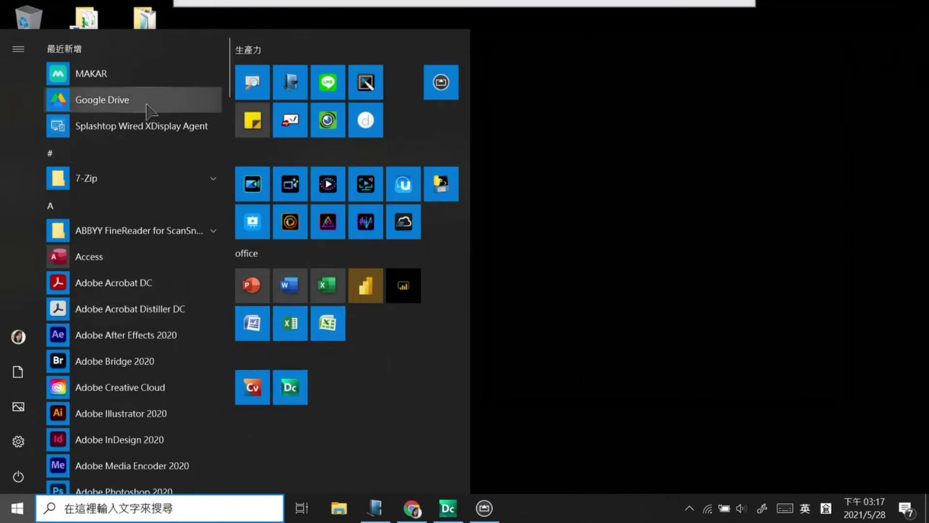
Step: Relaunch MAKAR from the Start menu and dismiss the 3.2.4 announcement
{"action": "left_click", "coordinate": [97, 74]}
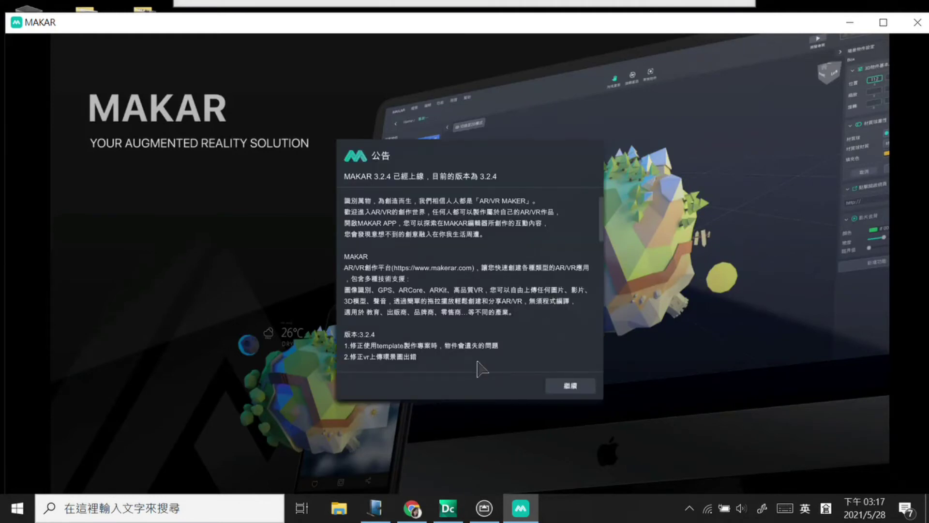
{"action": "left_click", "coordinate": [569, 387]}
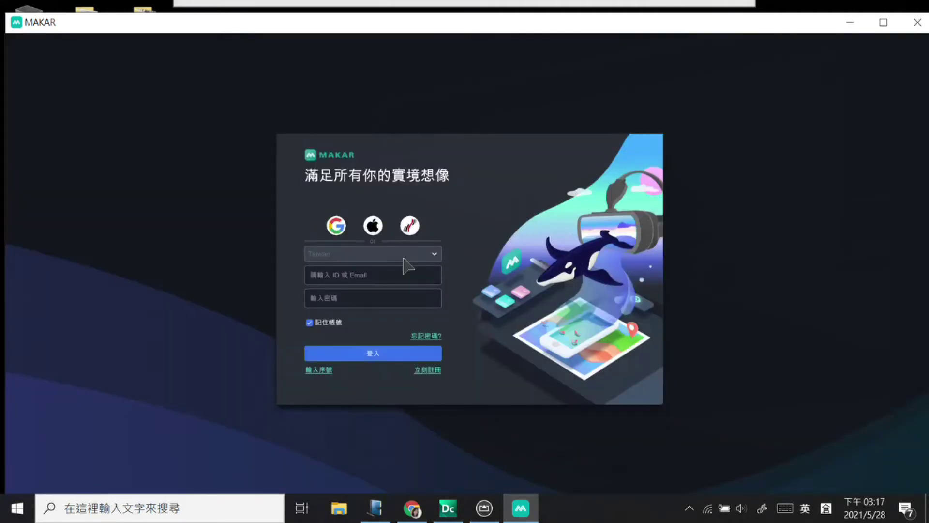
Step: Sign in to MAKAR with a Google account, then close the login-complete and YouTube tabs
{"action": "left_click", "coordinate": [336, 225]}
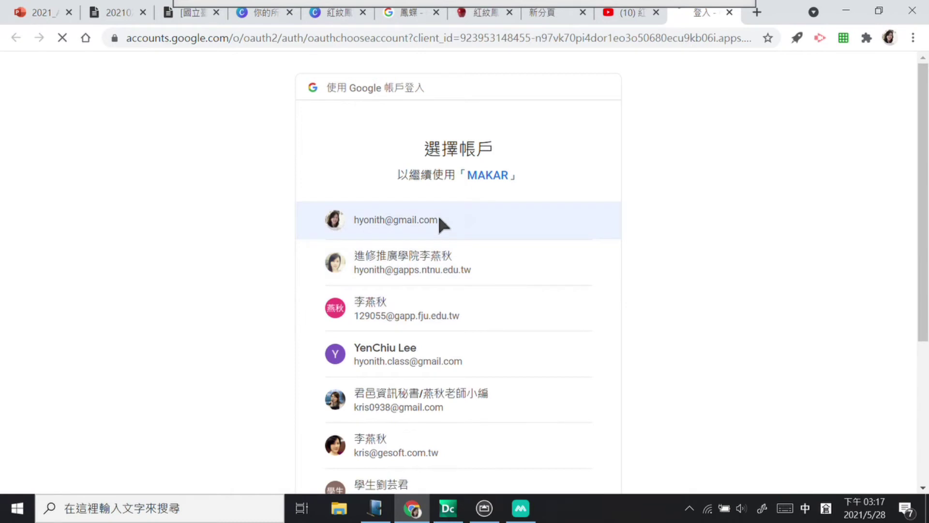
{"action": "left_click", "coordinate": [484, 211]}
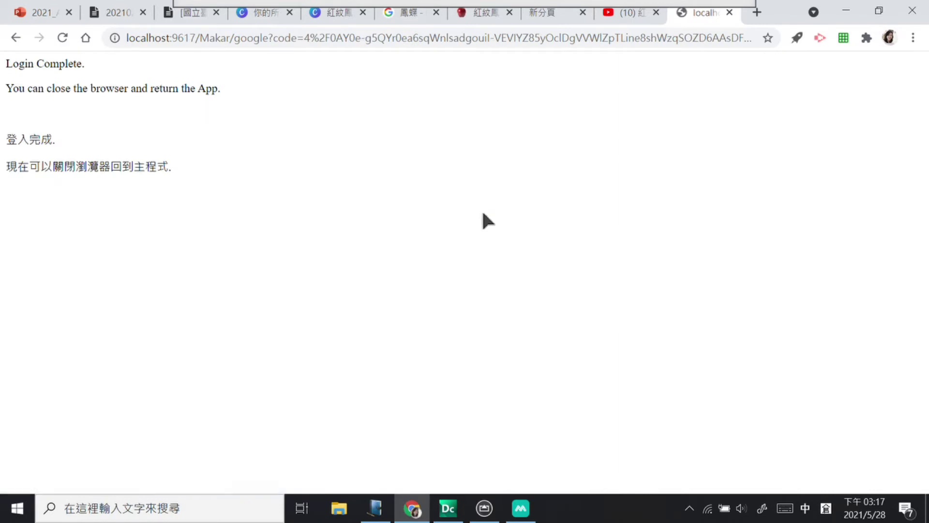
{"action": "left_click", "coordinate": [730, 12]}
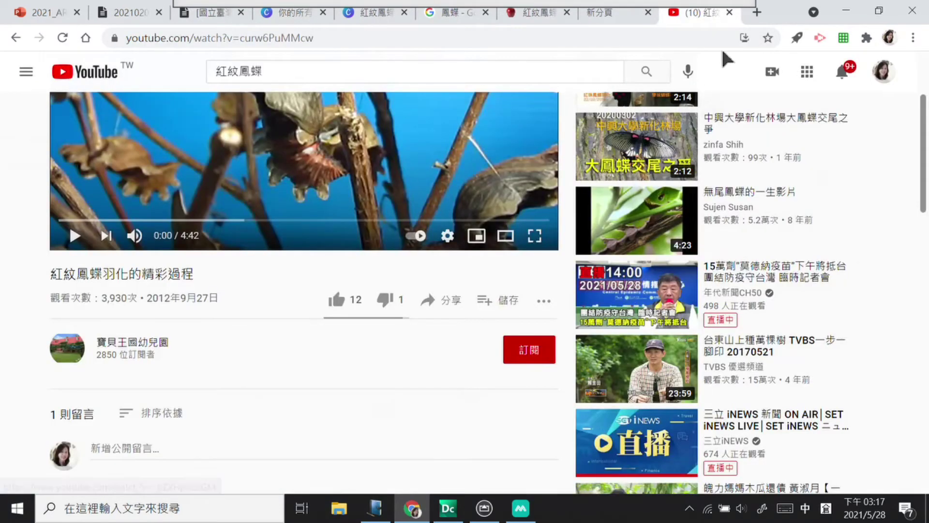
{"action": "left_click", "coordinate": [729, 11]}
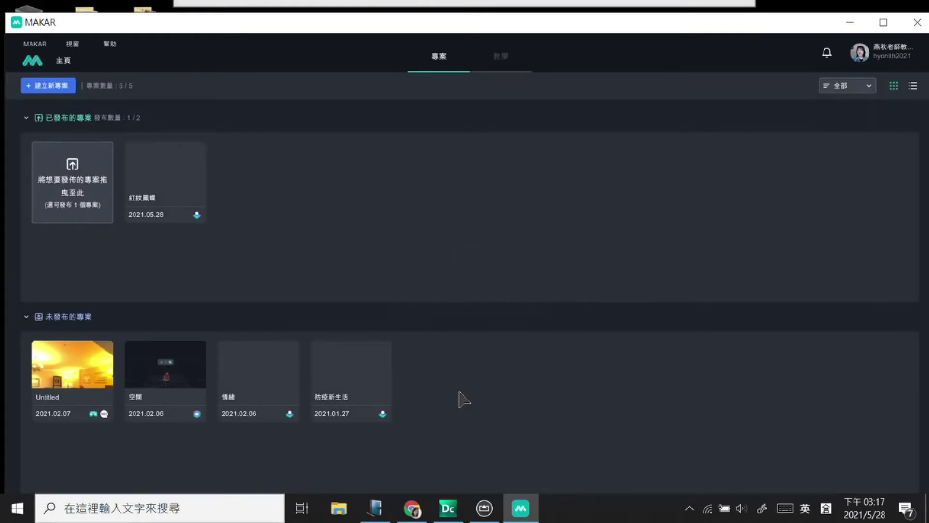
Step: Open the 紅紋鳳蝶 project, view the scene from the top, and try adding a feature to Youtube
{"action": "left_click", "coordinate": [151, 167]}
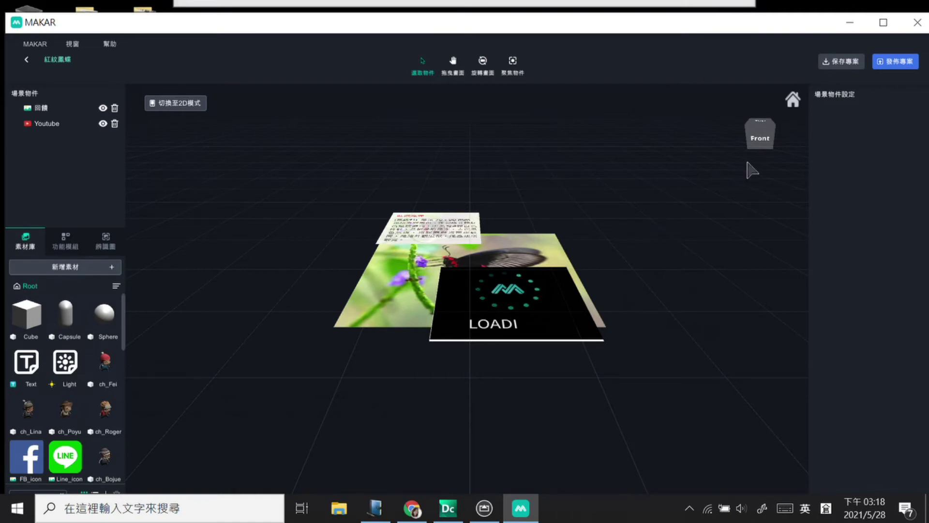
{"action": "left_click", "coordinate": [775, 122]}
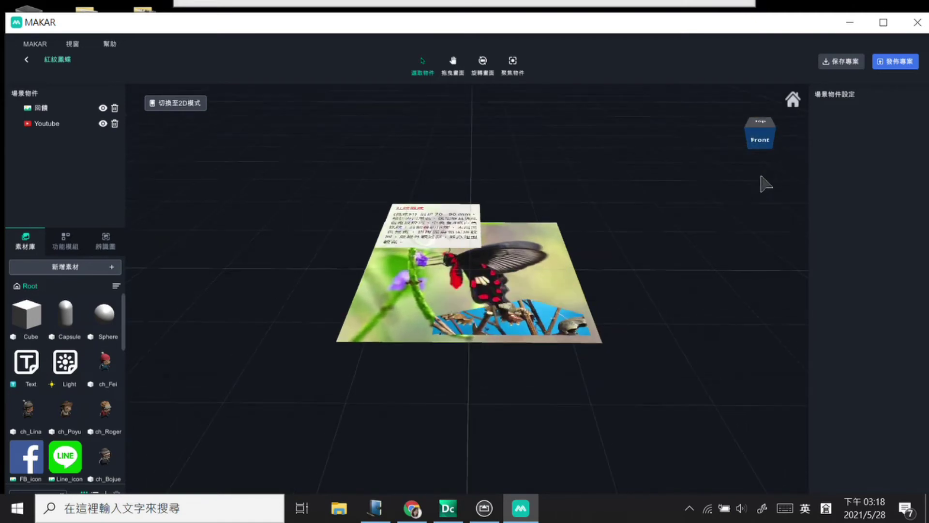
{"action": "left_click", "coordinate": [762, 128]}
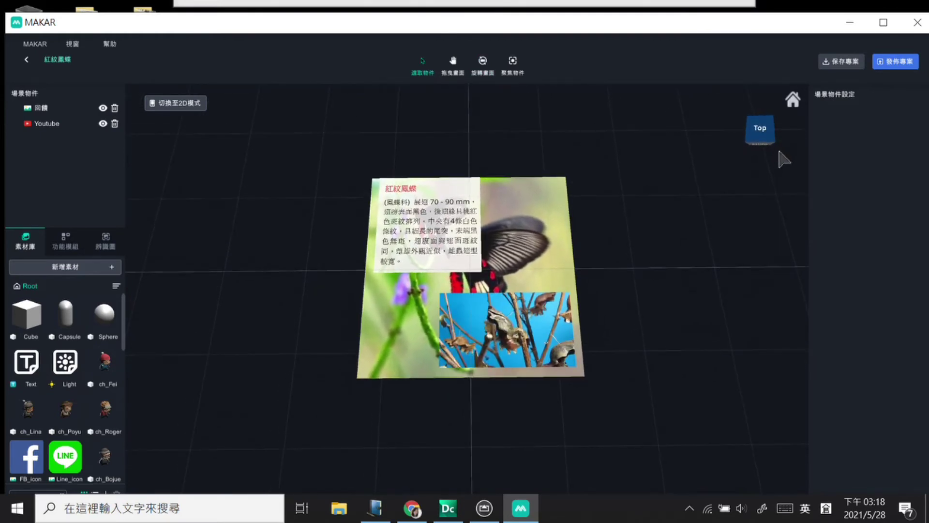
{"action": "left_click", "coordinate": [530, 326]}
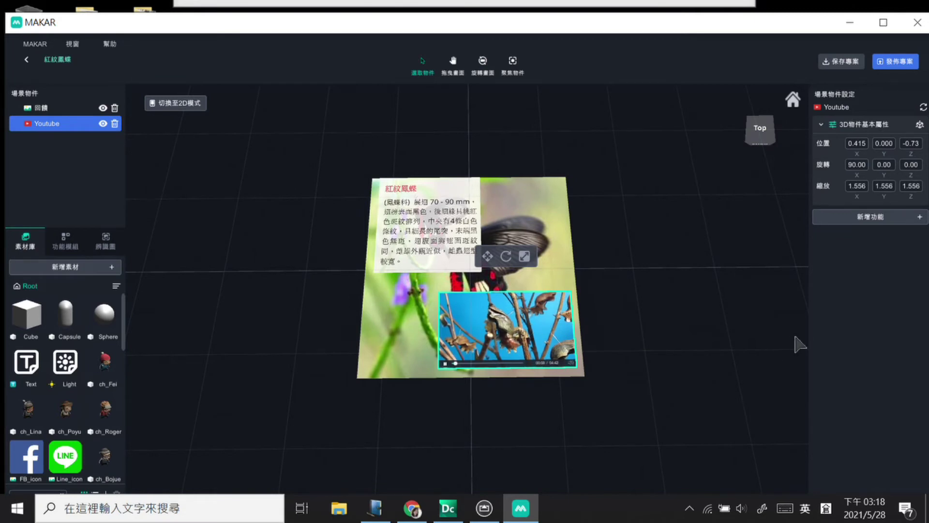
{"action": "left_click", "coordinate": [899, 217]}
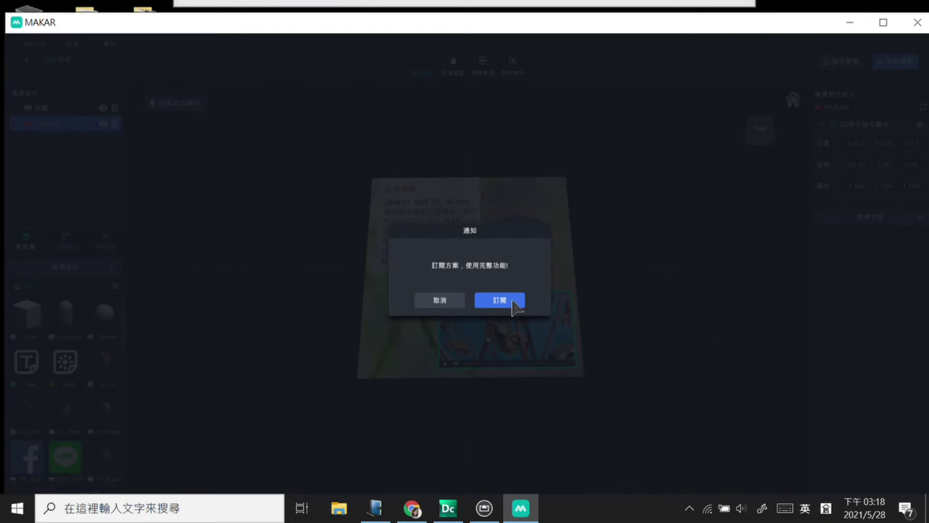
Step: Dismiss the subscription notice and annotate the playing Youtube video and its progress bar
{"action": "left_click", "coordinate": [439, 302]}
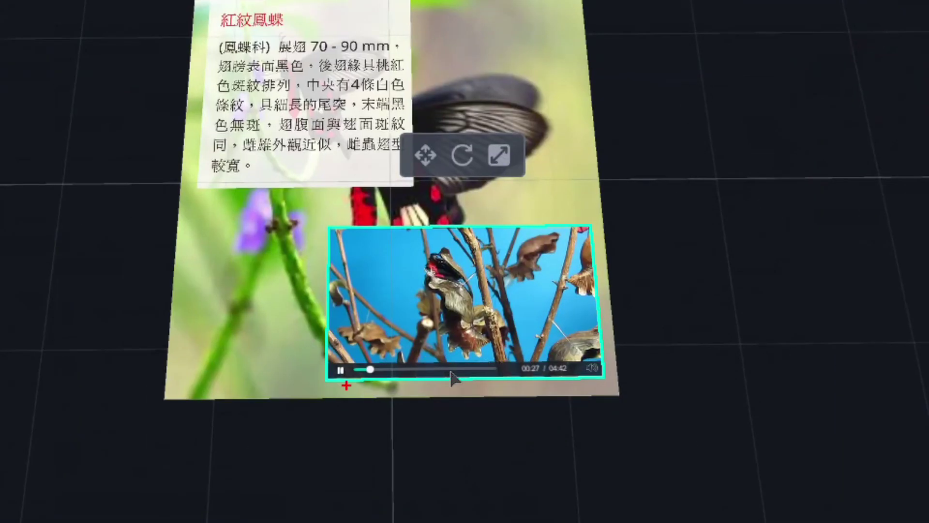
{"action": "mouse_move", "coordinate": [352, 387]}
{"action": "left_mouse_down"}
{"action": "mouse_move", "coordinate": [393, 334]}
{"action": "mouse_move", "coordinate": [487, 416]}
{"action": "left_mouse_up"}
{"action": "left_click_drag", "start_coordinate": [349, 388], "coordinate": [411, 388]}
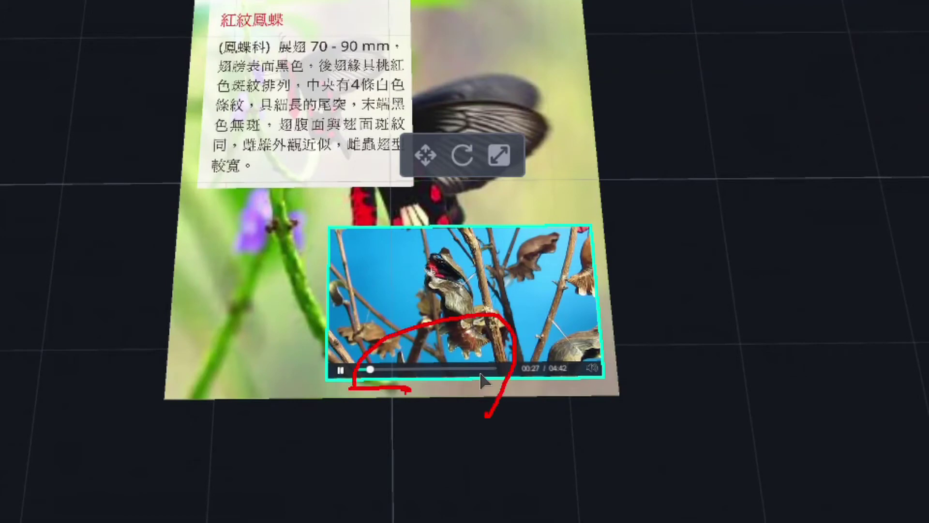
{"action": "left_click_drag", "start_coordinate": [304, 386], "coordinate": [321, 385]}
{"action": "mouse_move", "coordinate": [581, 387]}
{"action": "left_mouse_down"}
{"action": "mouse_move", "coordinate": [586, 376]}
{"action": "mouse_move", "coordinate": [656, 438]}
{"action": "mouse_move", "coordinate": [601, 417]}
{"action": "left_mouse_up"}
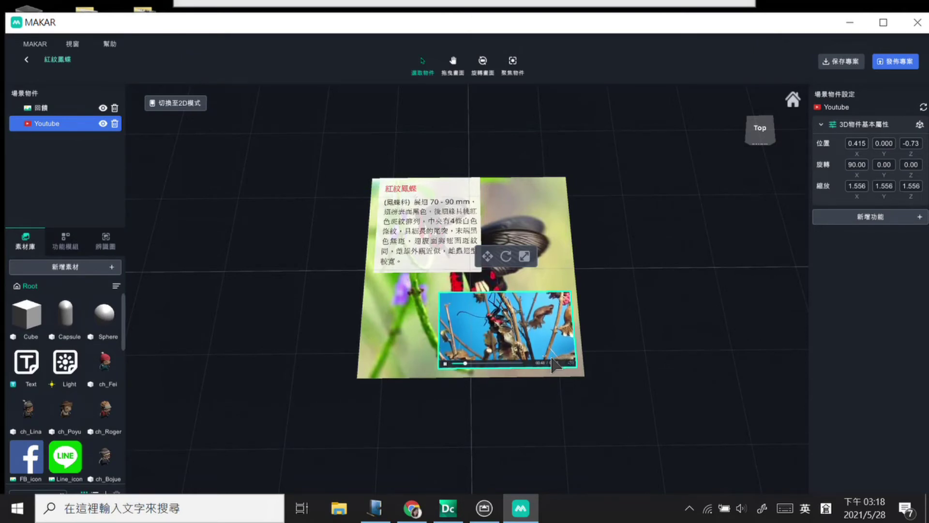
Step: Pause the embedded Youtube video and deselect it on the canvas
{"action": "left_click", "coordinate": [444, 363]}
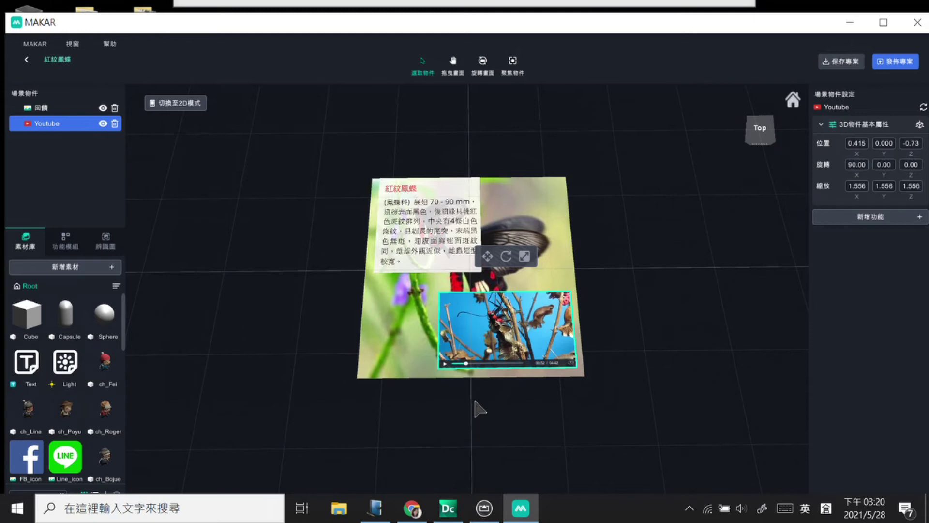
{"action": "left_click", "coordinate": [709, 293]}
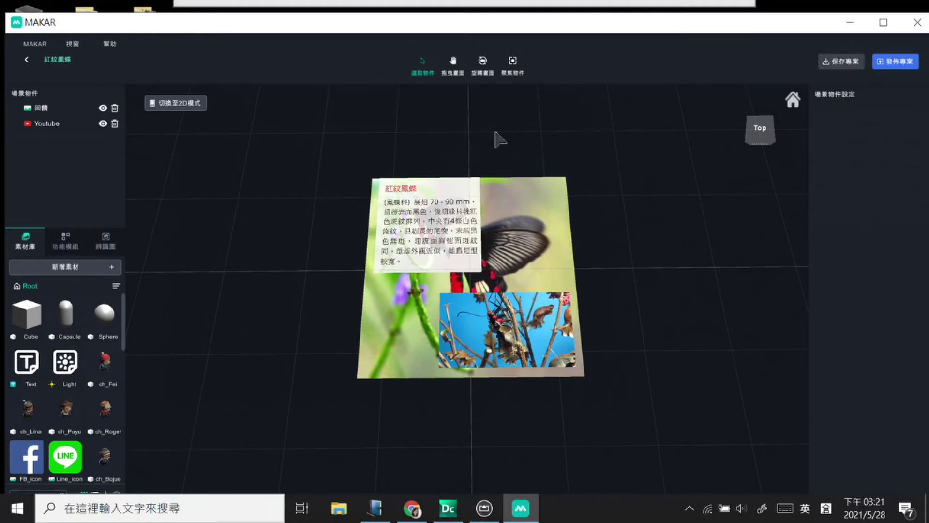
Step: Maximize MAKAR, save and upload the 紅紋鳳蝶 project, and confirm the success message
{"action": "left_click", "coordinate": [883, 22]}
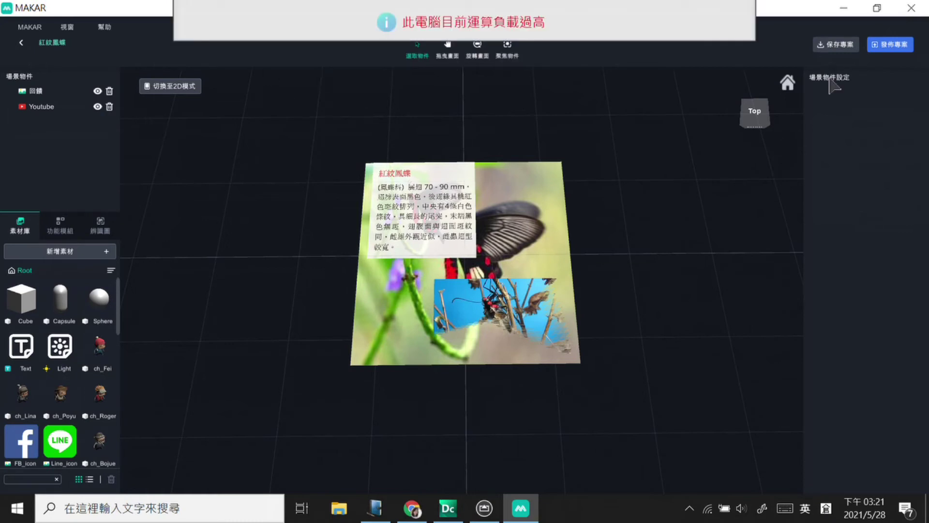
{"action": "left_click", "coordinate": [836, 44]}
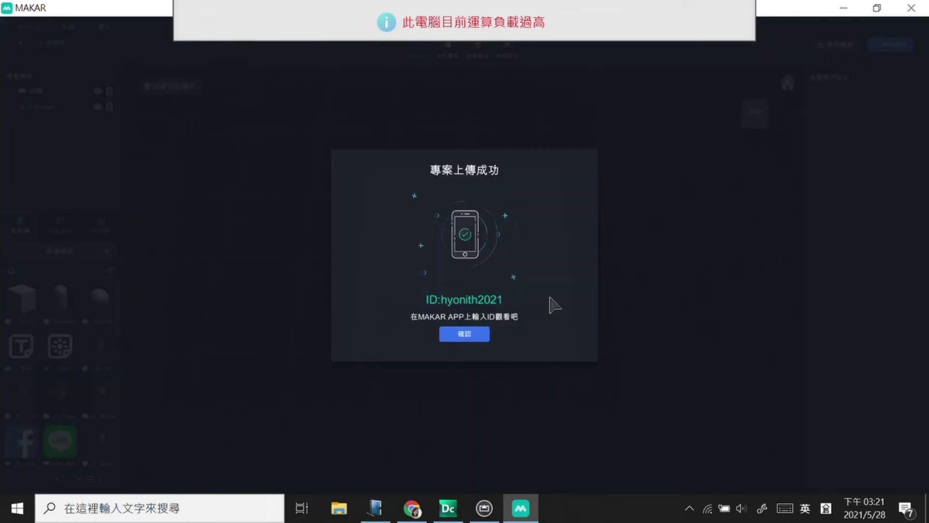
{"action": "left_click", "coordinate": [482, 335]}
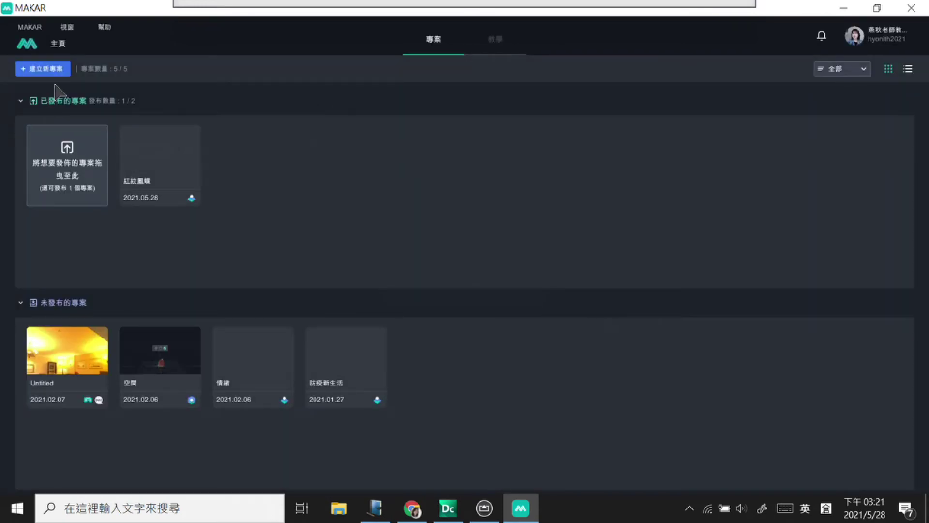
Step: Attempt a new project, hit the project limit, and delete the 空間 project
{"action": "left_click", "coordinate": [51, 69]}
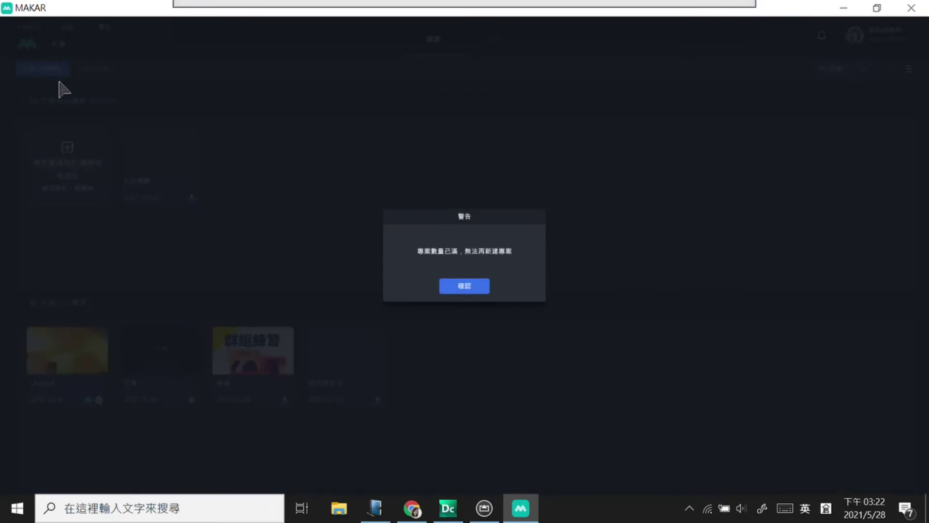
{"action": "left_click", "coordinate": [453, 288]}
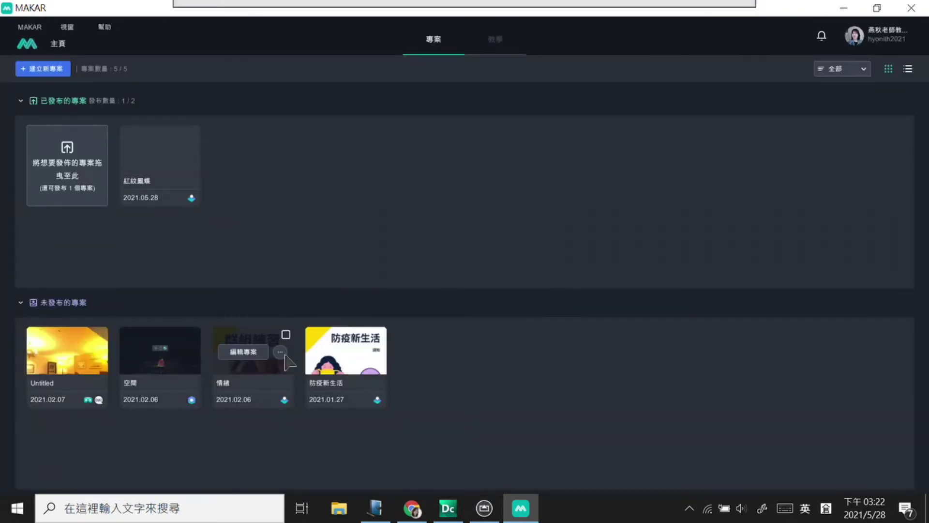
{"action": "left_click", "coordinate": [187, 352]}
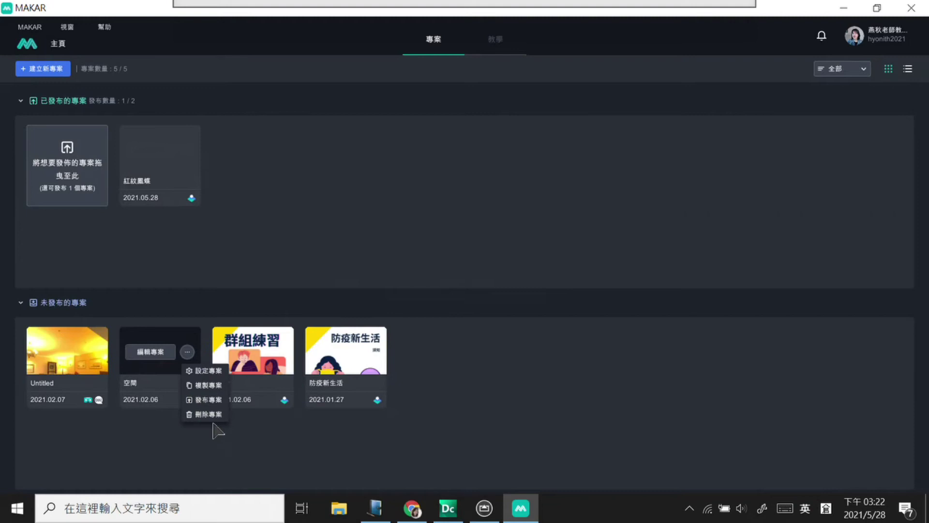
{"action": "left_click", "coordinate": [208, 414]}
{"action": "left_click", "coordinate": [489, 291]}
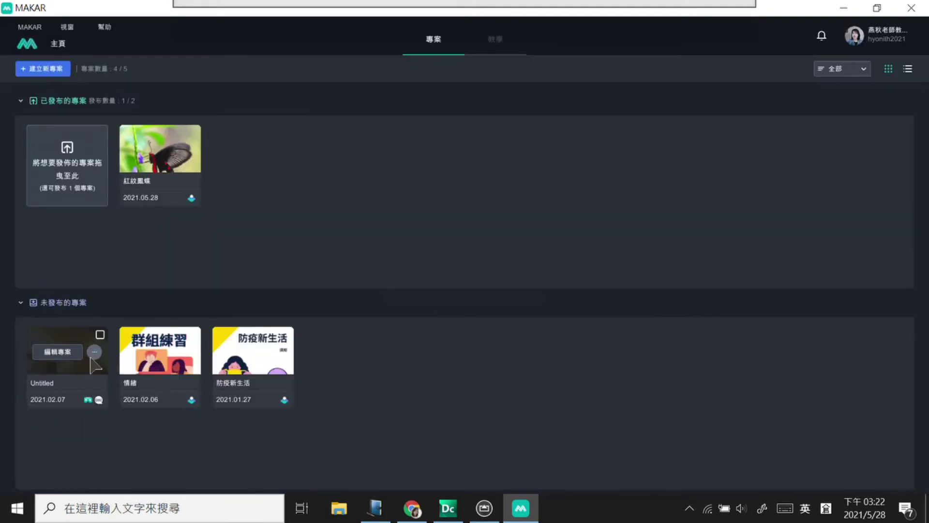
Step: Delete the Untitled project, start a new project, then switch to the Canva design in Chrome
{"action": "left_click", "coordinate": [94, 352]}
{"action": "left_click", "coordinate": [112, 414]}
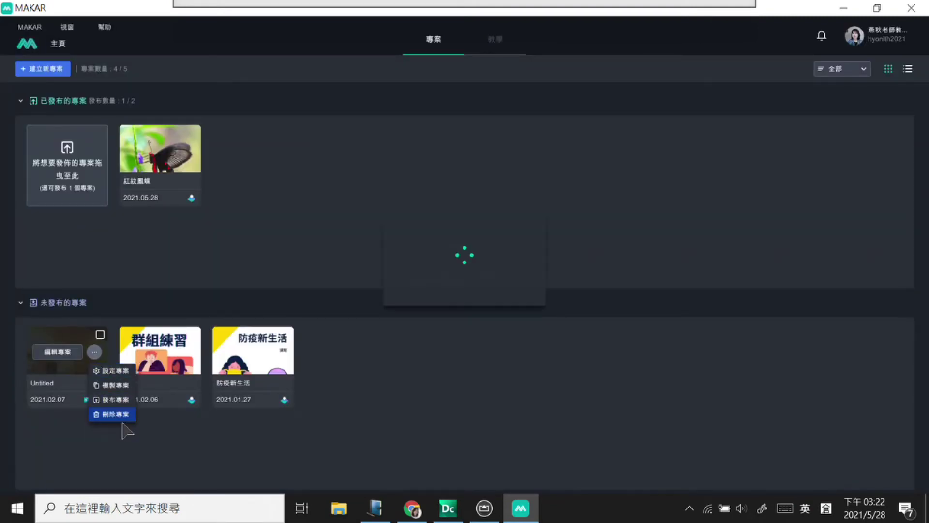
{"action": "left_click", "coordinate": [495, 288]}
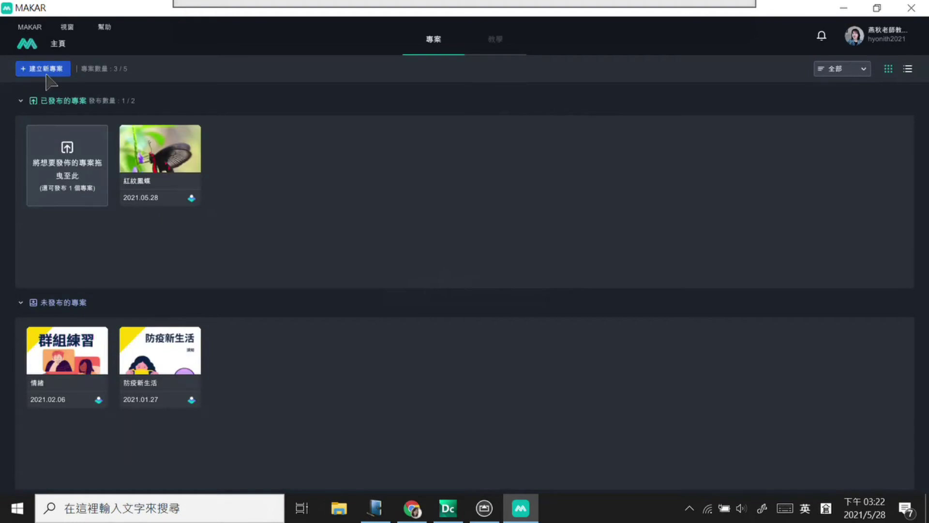
{"action": "left_click", "coordinate": [43, 68]}
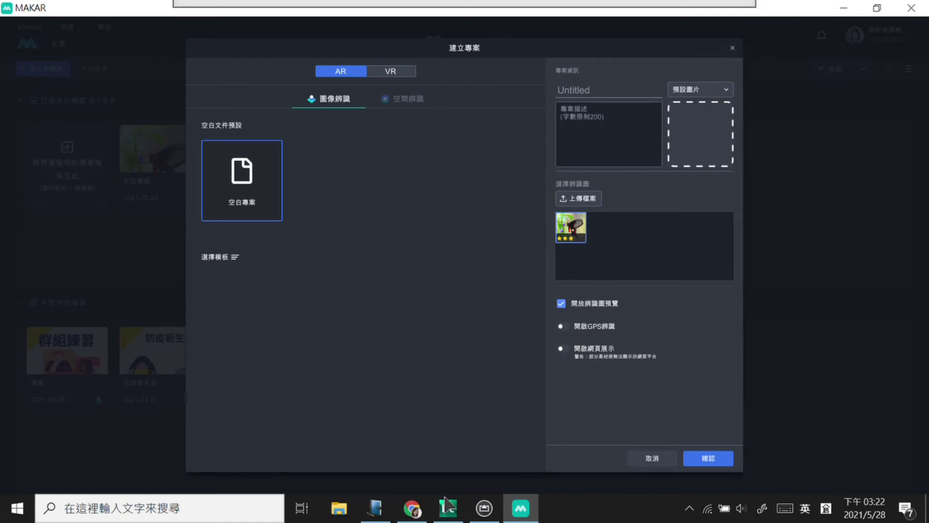
{"action": "left_click", "coordinate": [413, 509]}
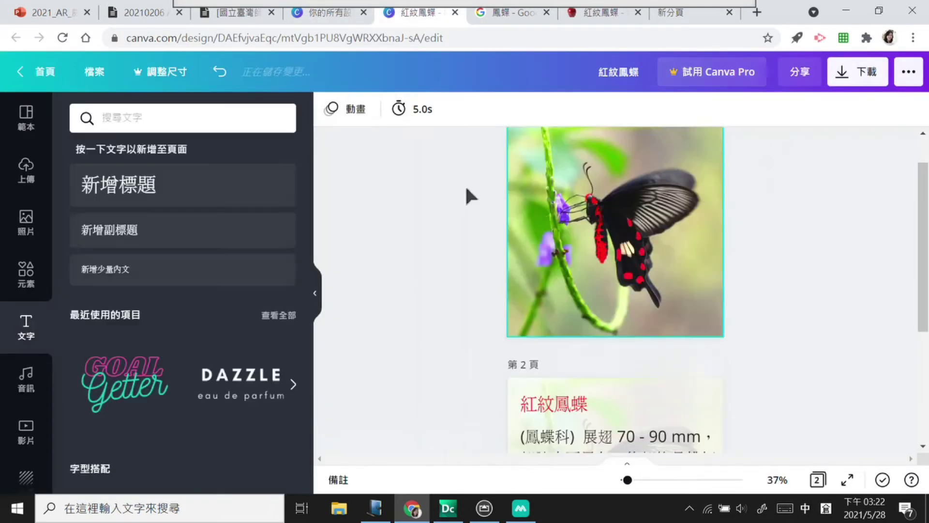
Step: Save another 紅紋鳳蝶 photo from the 鳳蝶 image results to the desktop as 320462141_m.jpg
{"action": "left_click", "coordinate": [703, 234]}
{"action": "scroll", "coordinate": [903, 179], "scroll_direction": "up", "scroll_amount": 1}
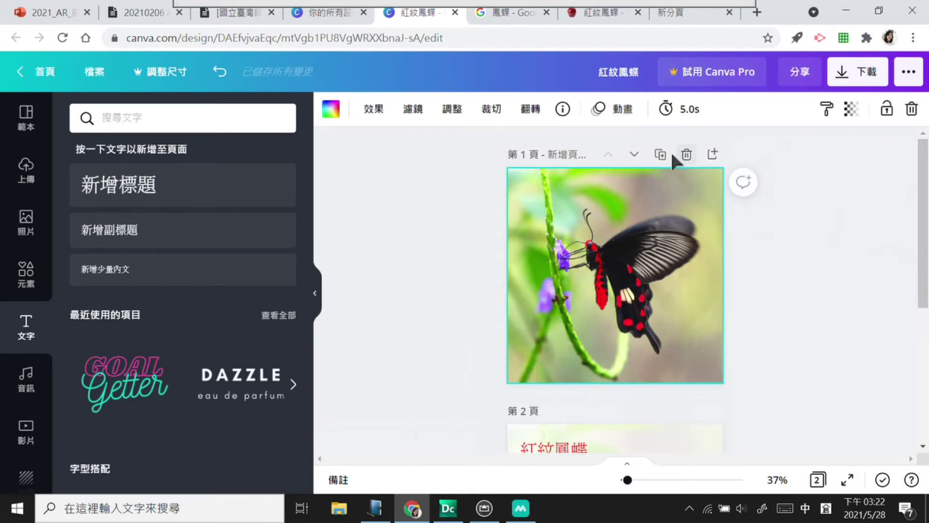
{"action": "left_click", "coordinate": [500, 19]}
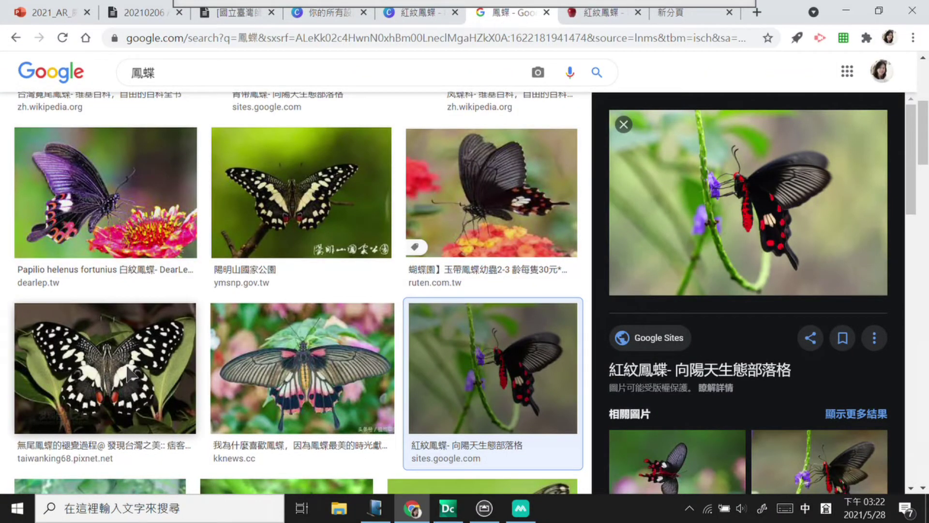
{"action": "scroll", "coordinate": [742, 213], "scroll_direction": "down", "scroll_amount": 9}
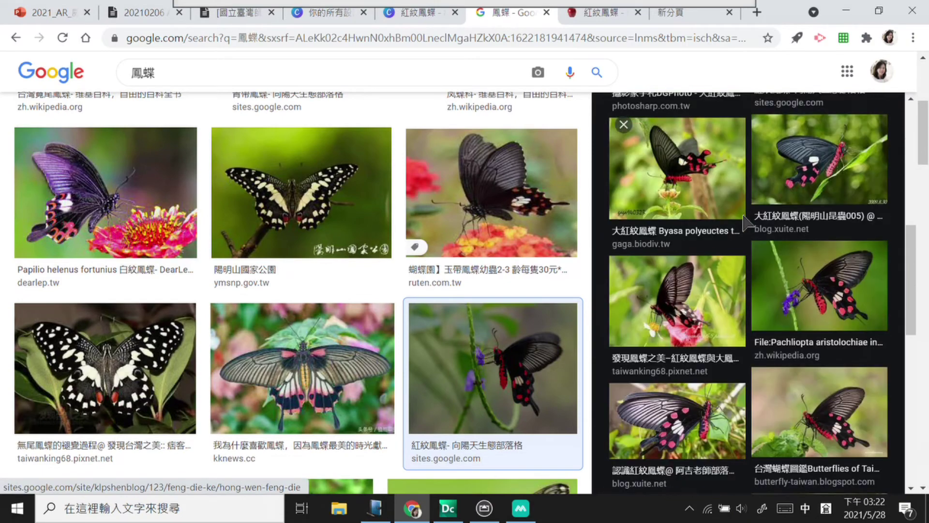
{"action": "scroll", "coordinate": [746, 223], "scroll_direction": "down", "scroll_amount": 3}
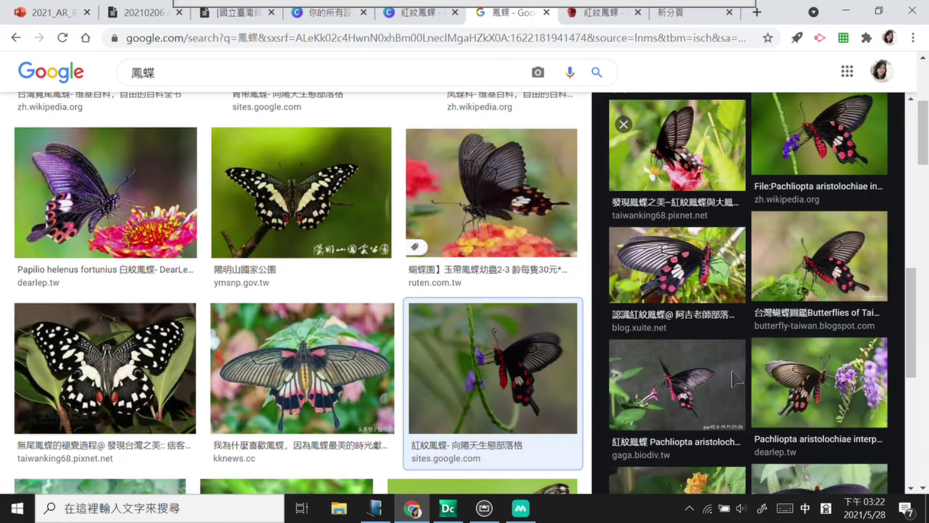
{"action": "left_click", "coordinate": [690, 269]}
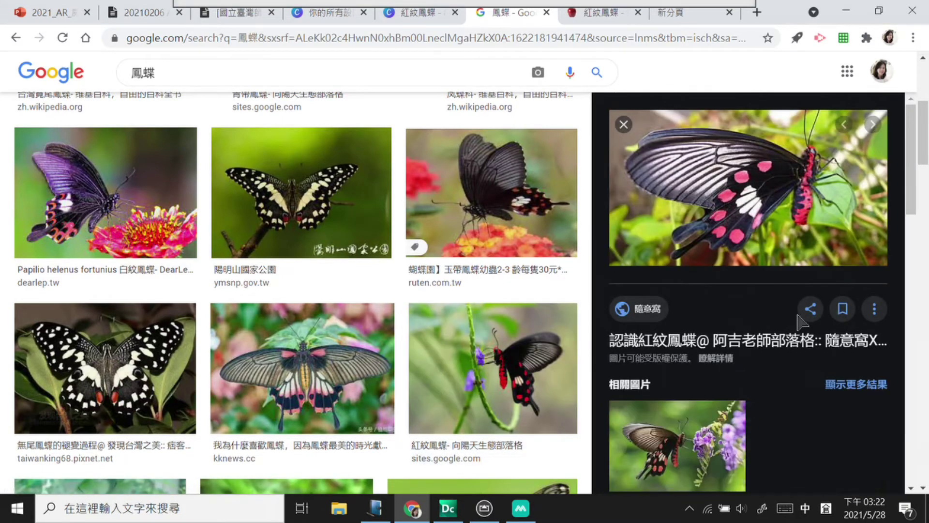
{"action": "right_click", "coordinate": [767, 194]}
{"action": "left_click", "coordinate": [633, 366]}
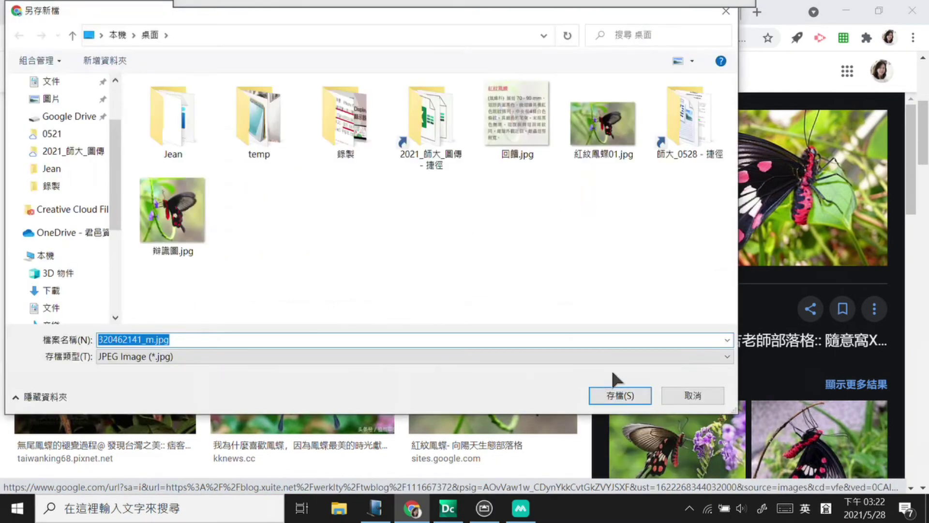
{"action": "left_click", "coordinate": [618, 391]}
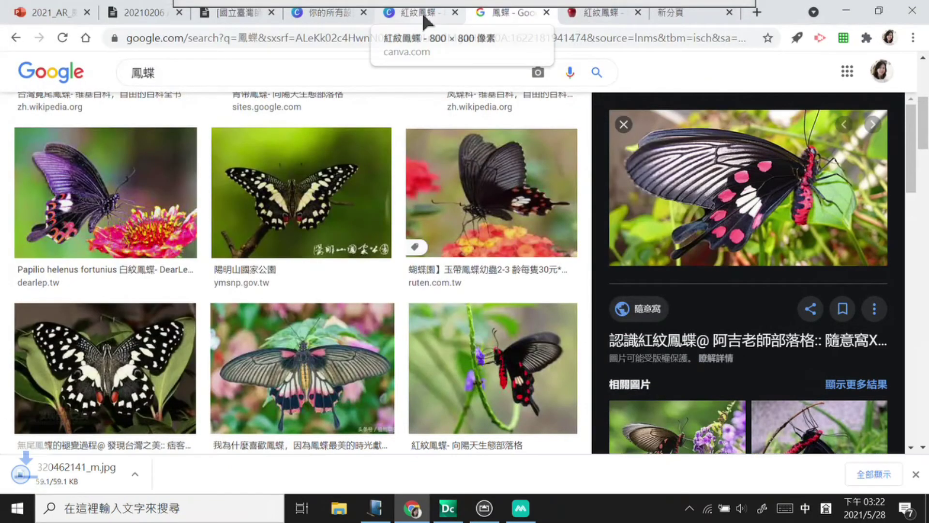
{"action": "left_click", "coordinate": [423, 11]}
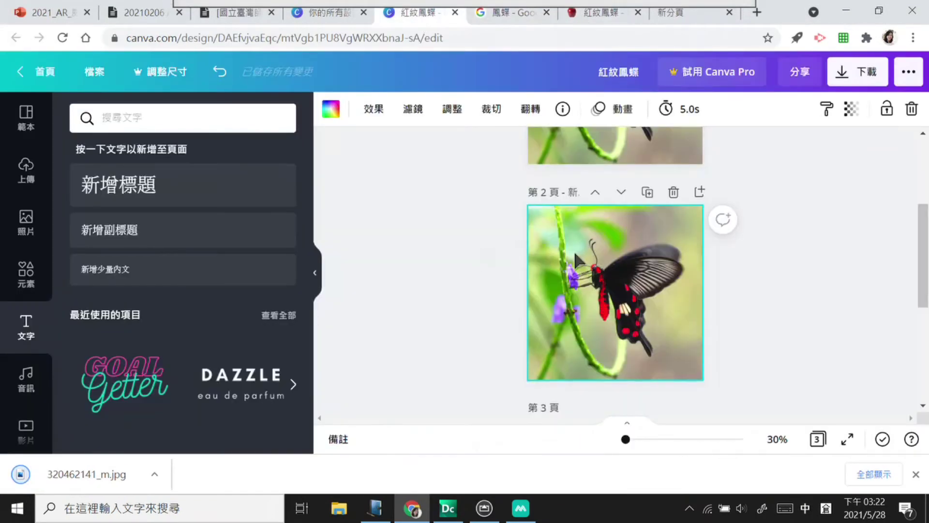
Step: Upload 320462141_m.jpg from the computer into Canva's Uploads
{"action": "left_click", "coordinate": [35, 177]}
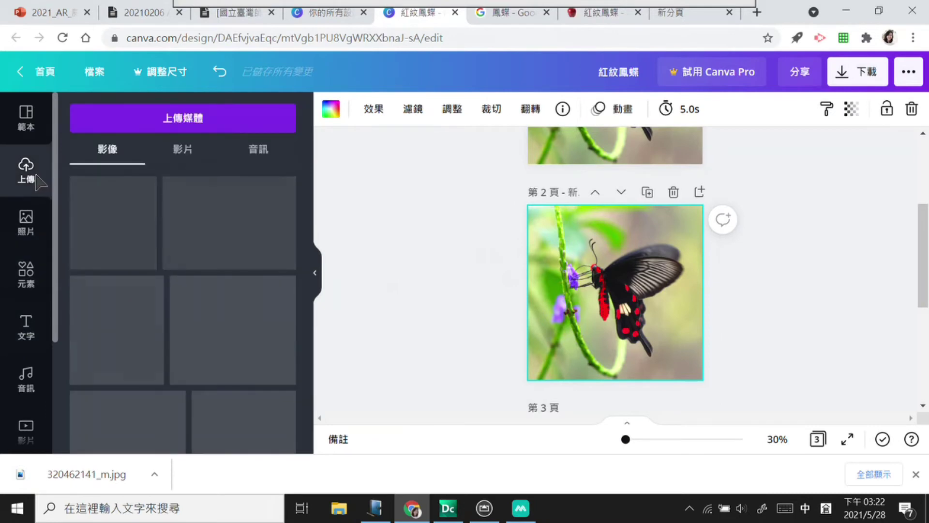
{"action": "left_click", "coordinate": [145, 125]}
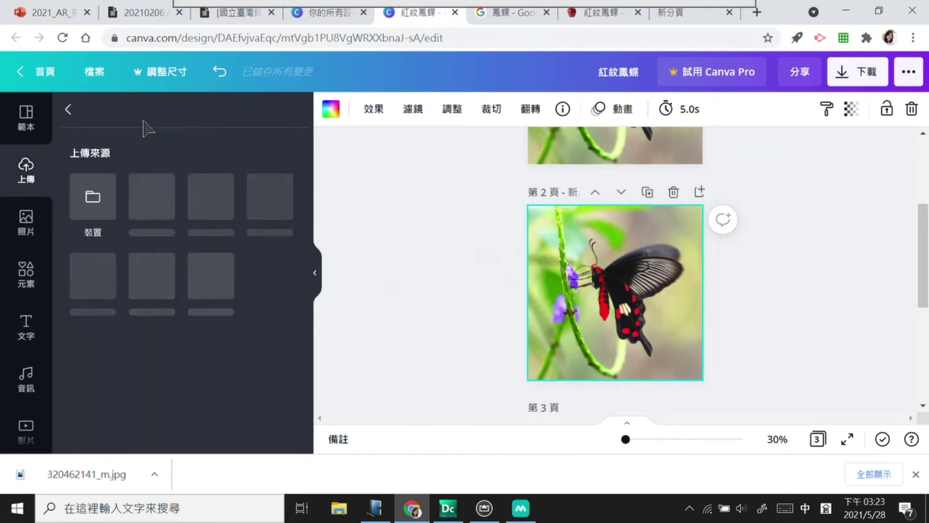
{"action": "left_click", "coordinate": [119, 217]}
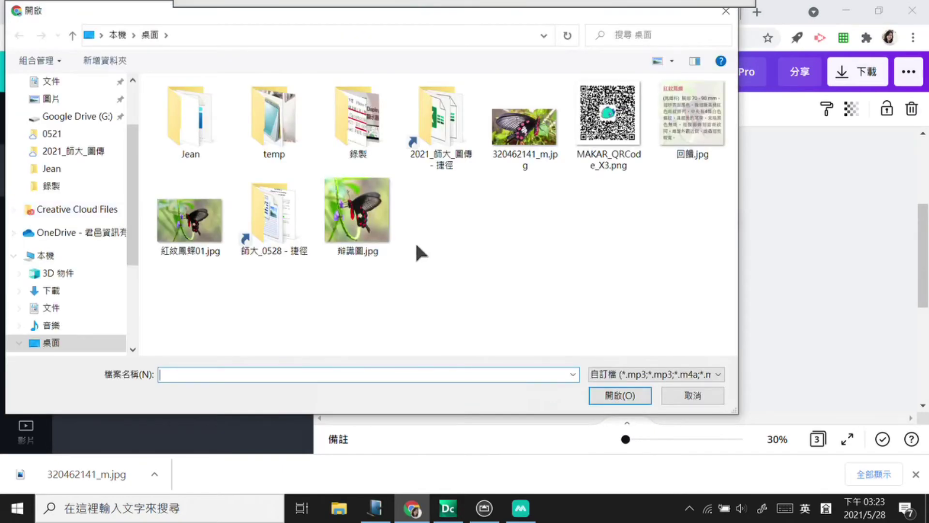
{"action": "left_click", "coordinate": [523, 125]}
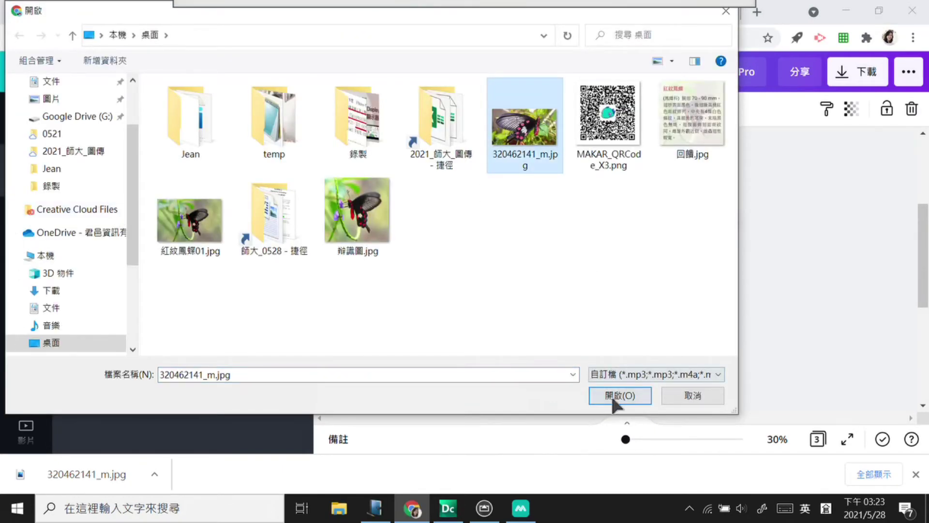
{"action": "left_click", "coordinate": [612, 396]}
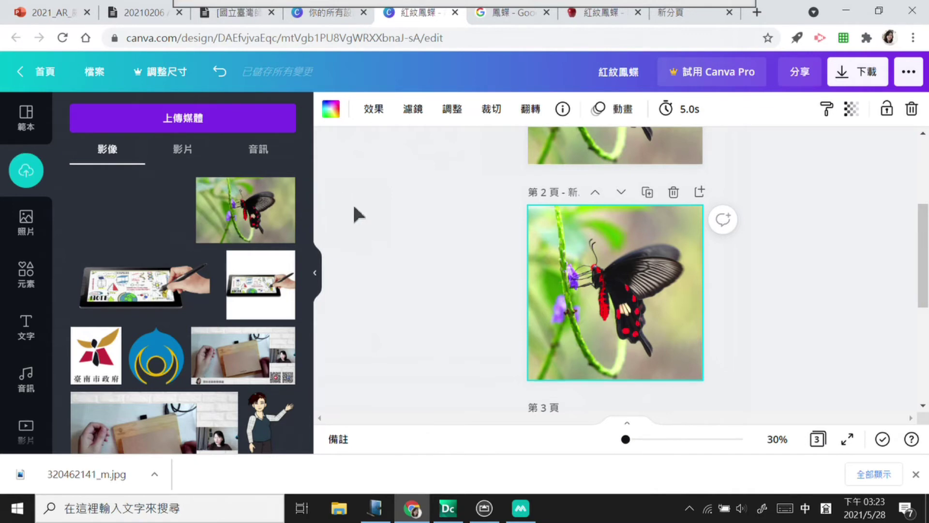
Step: Place the uploaded butterfly photo on page 2 and enlarge it to fill the page
{"action": "left_click", "coordinate": [149, 223]}
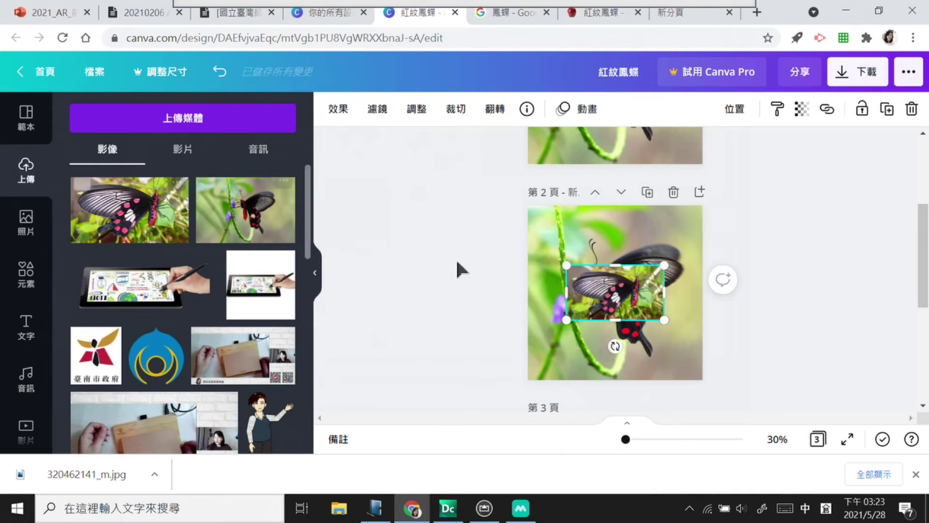
{"action": "left_click_drag", "start_coordinate": [665, 266], "coordinate": [788, 195]}
{"action": "left_click_drag", "start_coordinate": [570, 327], "coordinate": [552, 384]}
{"action": "left_click_drag", "start_coordinate": [651, 315], "coordinate": [618, 327]}
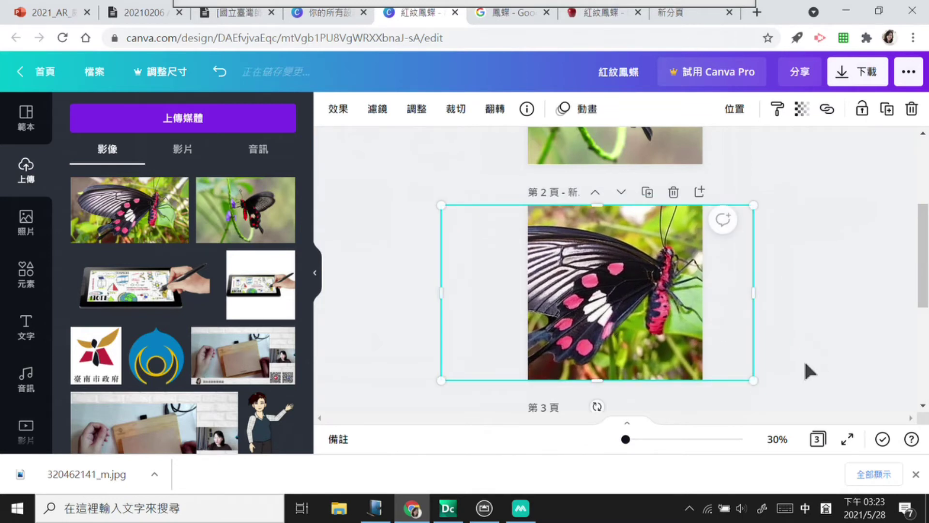
{"action": "left_click_drag", "start_coordinate": [760, 385], "coordinate": [769, 390]}
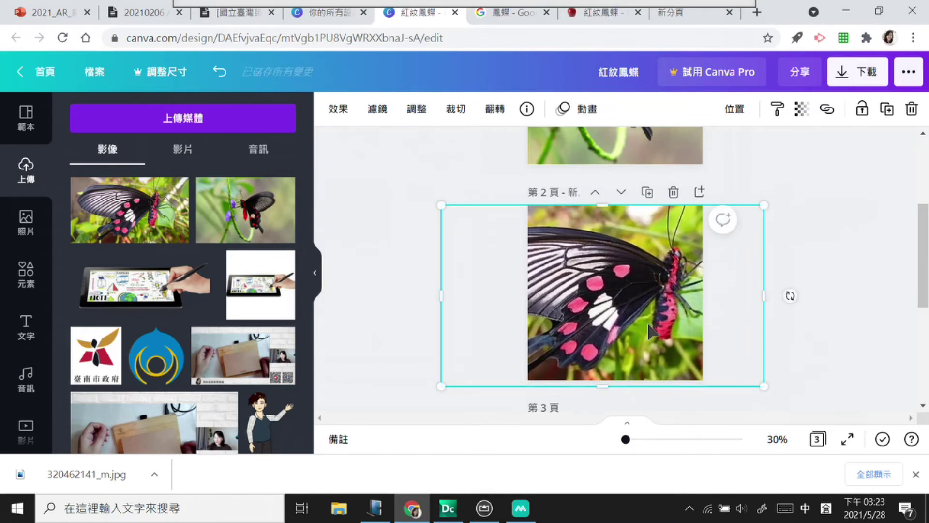
Step: Add a heading to page 2 and retype it as 小試身手
{"action": "left_click", "coordinate": [798, 289]}
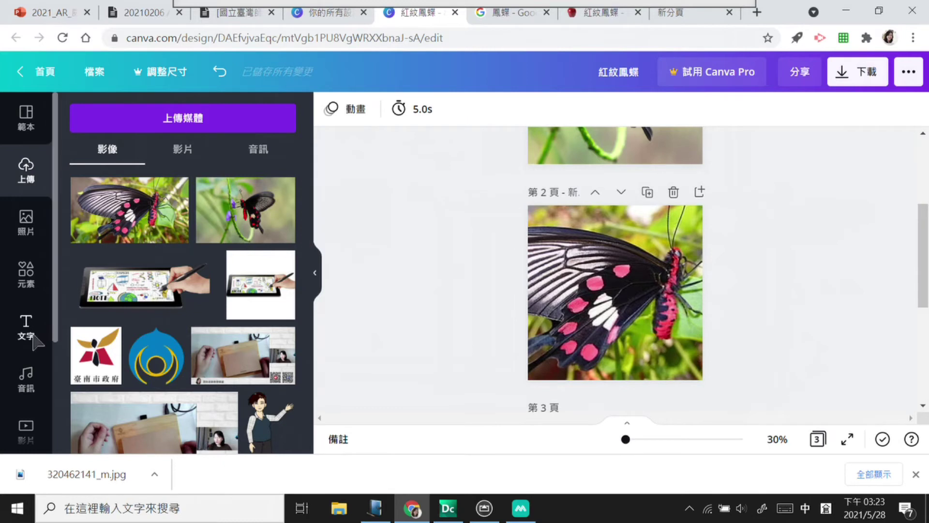
{"action": "left_click", "coordinate": [34, 335]}
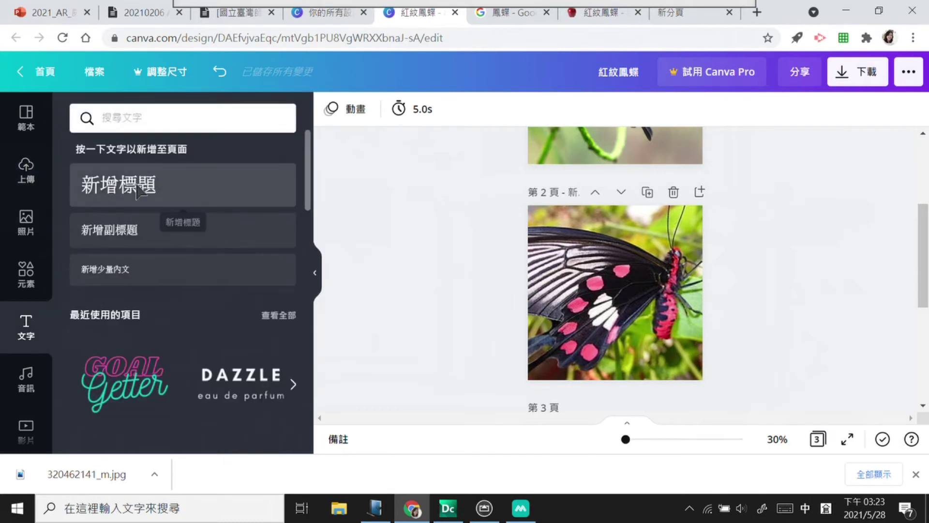
{"action": "left_click", "coordinate": [273, 202]}
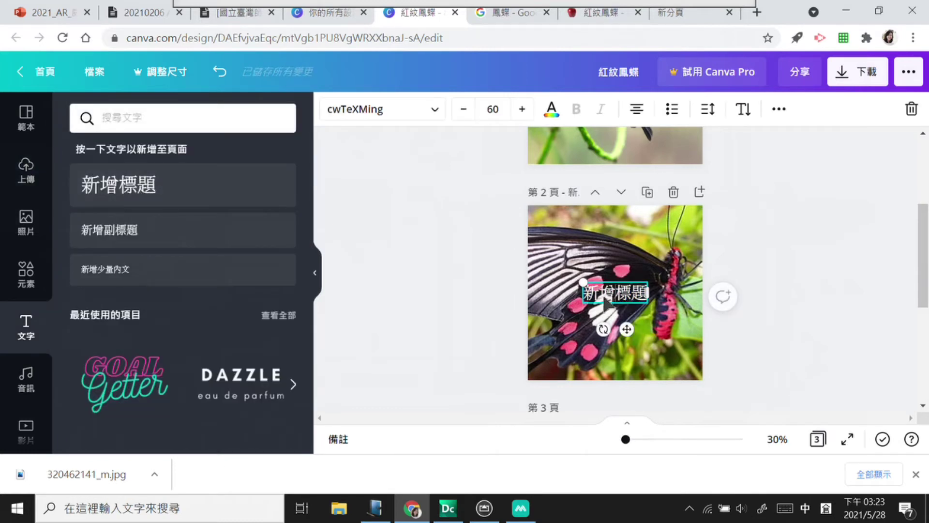
{"action": "left_click_drag", "start_coordinate": [595, 296], "coordinate": [584, 293]}
{"action": "key", "text": "BackSpace"}
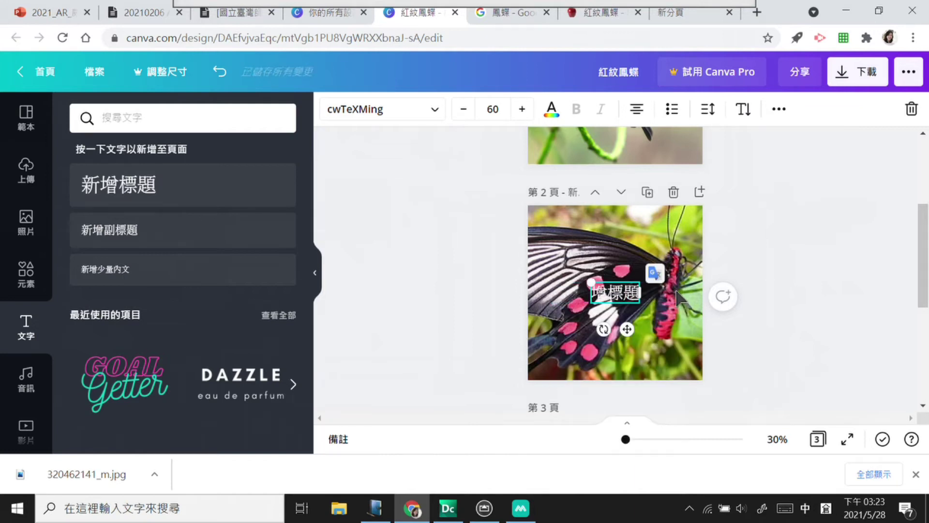
{"action": "type", "text": "小試身手"}
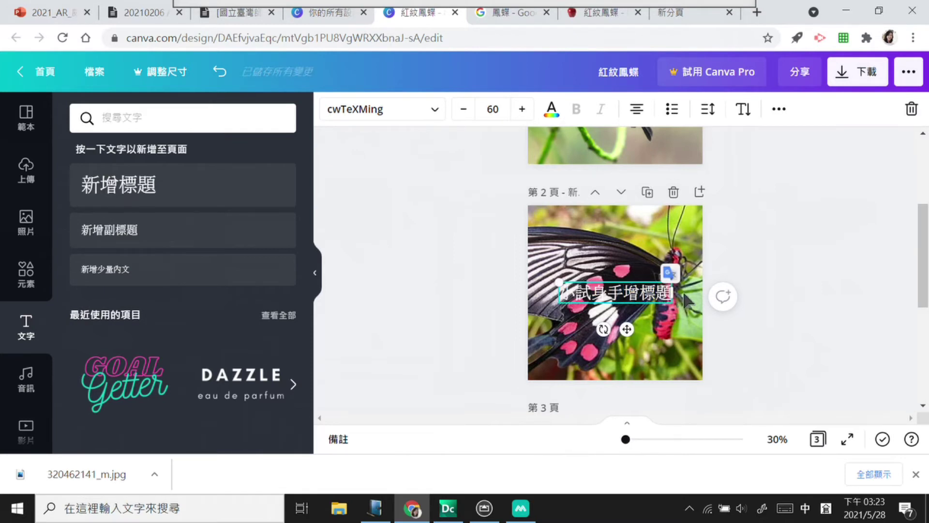
{"action": "key", "text": "BackSpace"}
{"action": "key", "text": "BackSpace"}
{"action": "key", "text": "BackSpace"}
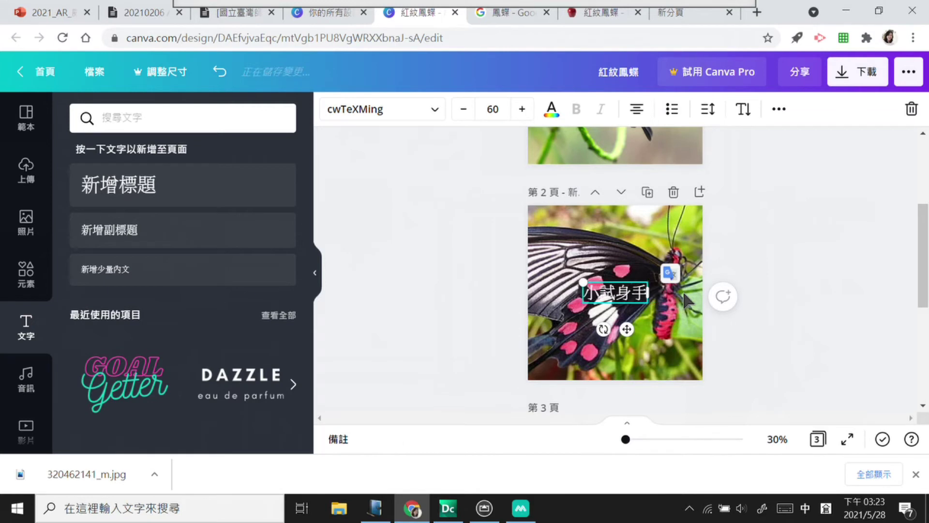
Step: Raise the caption's font size four steps and move it to the photo's lower left
{"action": "left_click", "coordinate": [695, 303]}
{"action": "left_click_drag", "start_coordinate": [630, 293], "coordinate": [649, 317]}
{"action": "left_click", "coordinate": [522, 108]}
{"action": "left_click", "coordinate": [522, 109]}
{"action": "left_click", "coordinate": [522, 109]}
{"action": "left_click", "coordinate": [522, 109]}
{"action": "left_click_drag", "start_coordinate": [640, 329], "coordinate": [584, 358]}
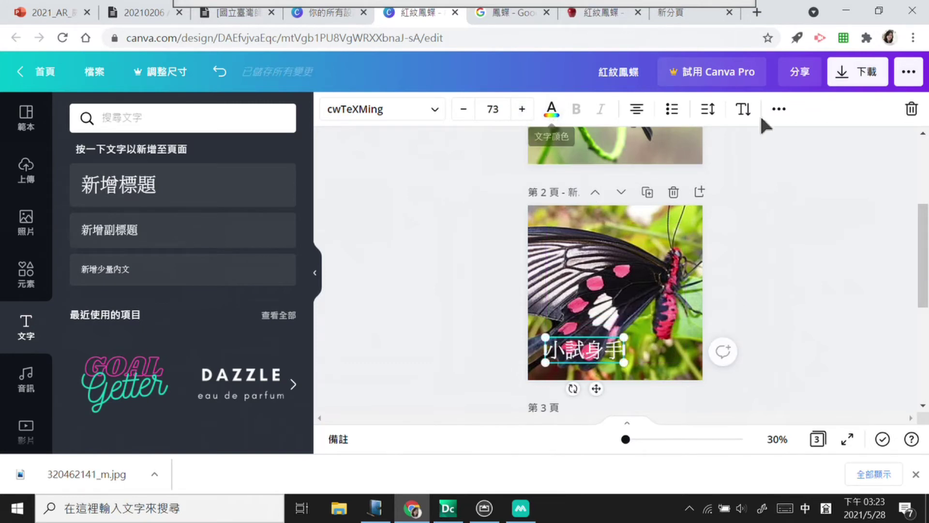
Step: Try shadow, blur and 出竅 text effects, settle on None, and enlarge the caption slightly
{"action": "left_click", "coordinate": [779, 108]}
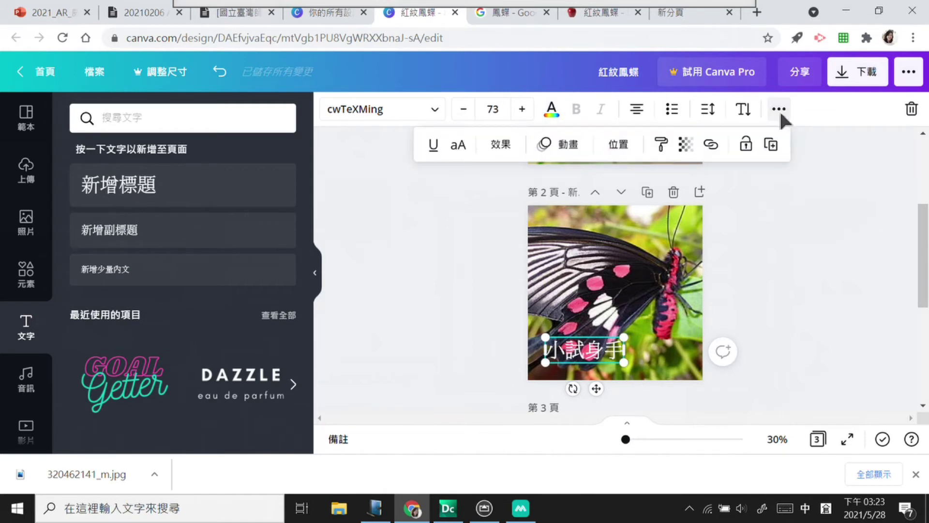
{"action": "left_click", "coordinate": [501, 144]}
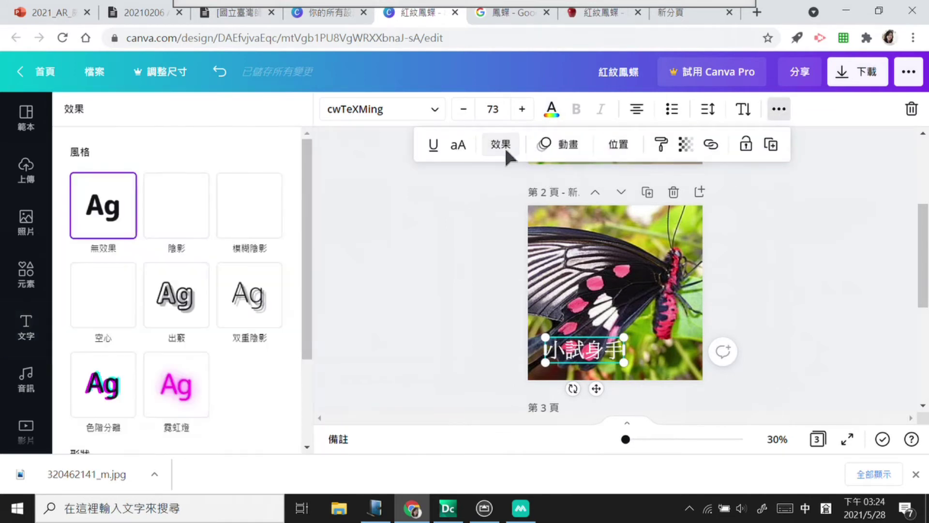
{"action": "left_click", "coordinate": [121, 396]}
{"action": "left_click", "coordinate": [182, 208]}
{"action": "left_click", "coordinate": [256, 209]}
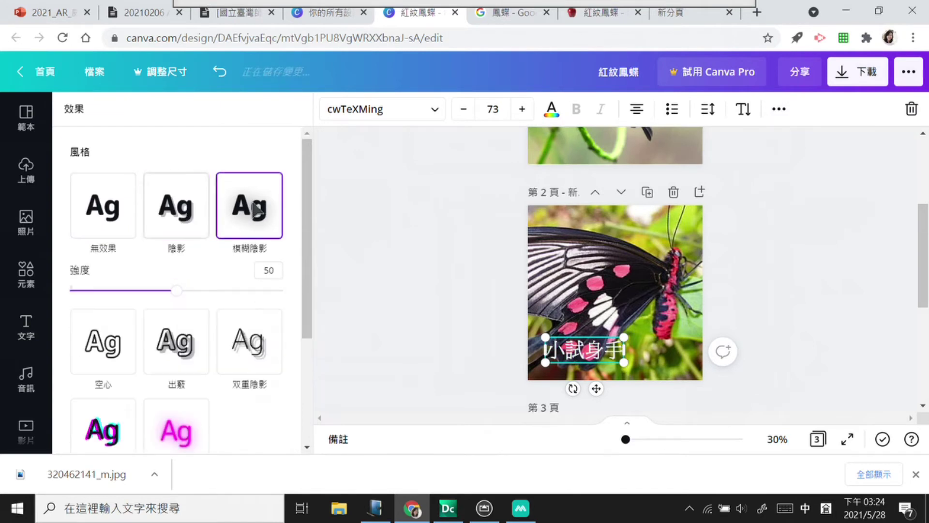
{"action": "left_click", "coordinate": [188, 351]}
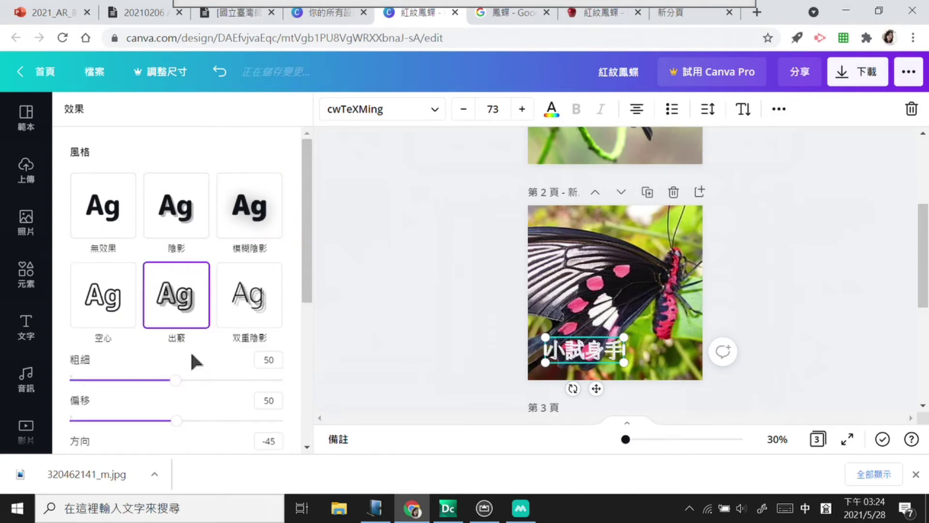
{"action": "left_click", "coordinate": [121, 236]}
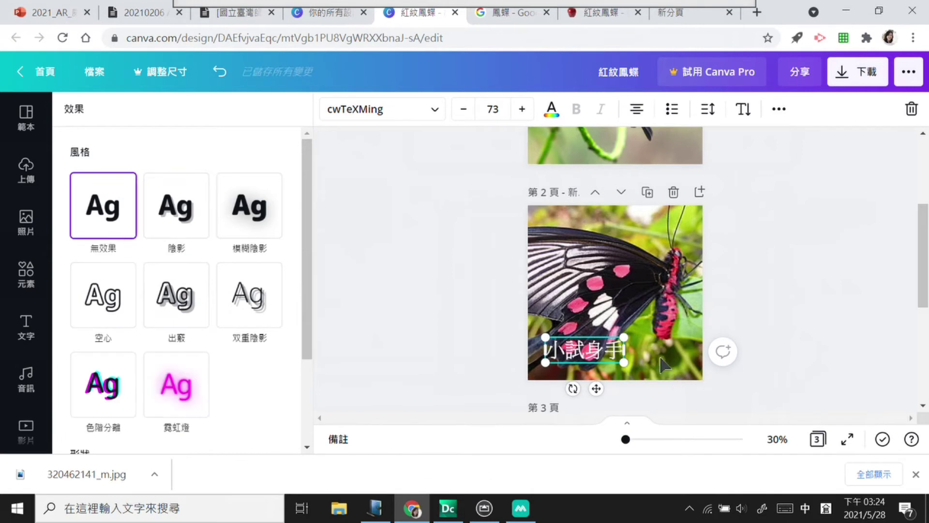
{"action": "left_click_drag", "start_coordinate": [633, 334], "coordinate": [640, 326]}
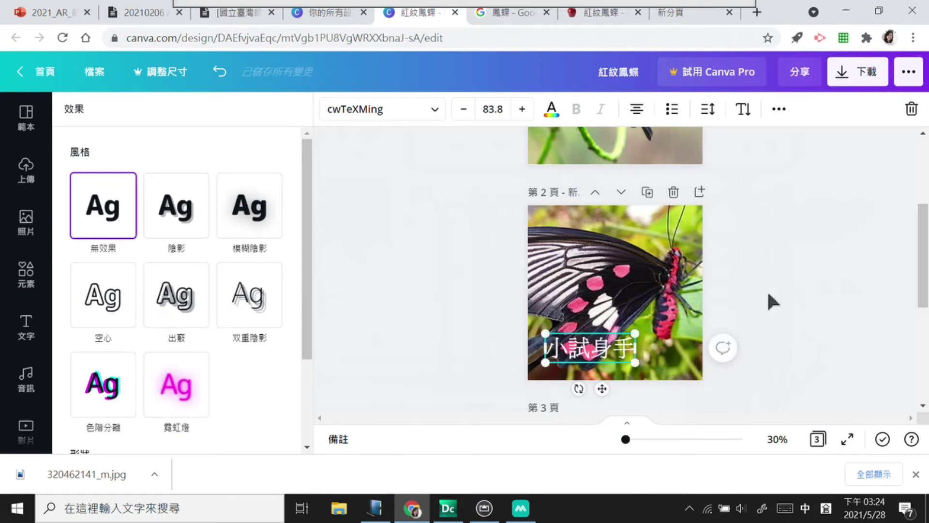
Step: Add a brush-stroke gradient from Elements and move it lower on page 2
{"action": "left_click", "coordinate": [37, 275]}
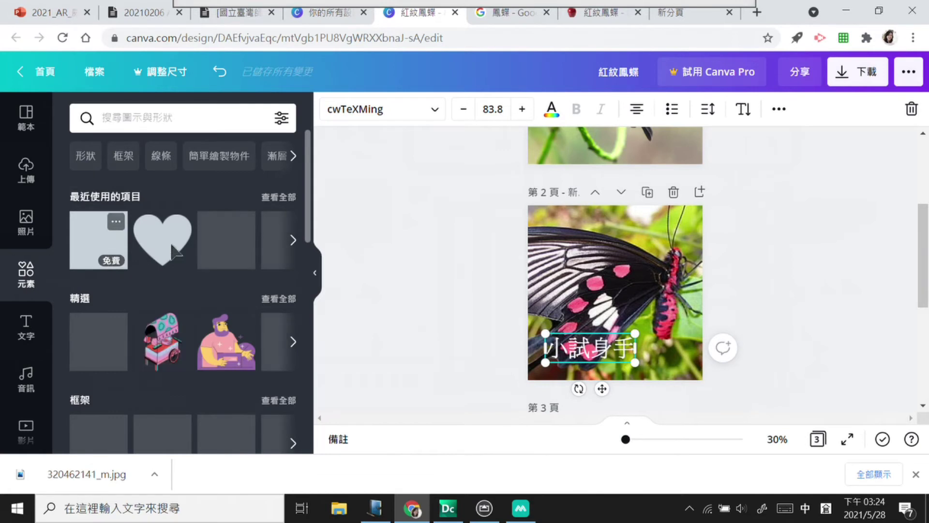
{"action": "left_click_drag", "start_coordinate": [307, 231], "coordinate": [342, 390]}
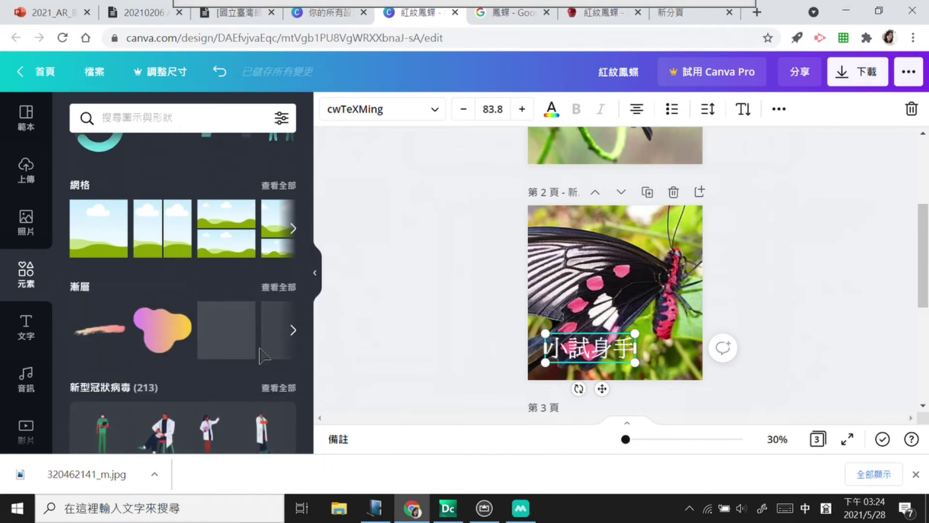
{"action": "left_click", "coordinate": [111, 332]}
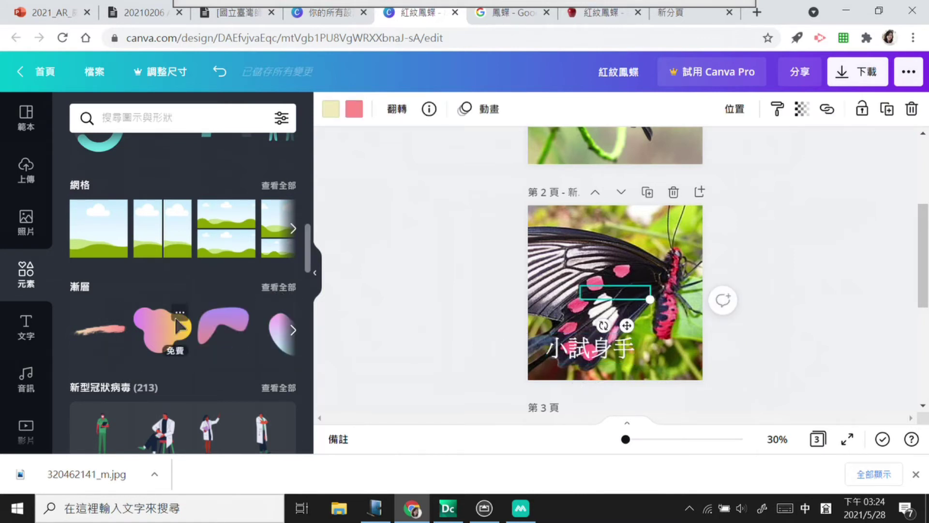
{"action": "left_click_drag", "start_coordinate": [627, 325], "coordinate": [632, 359]}
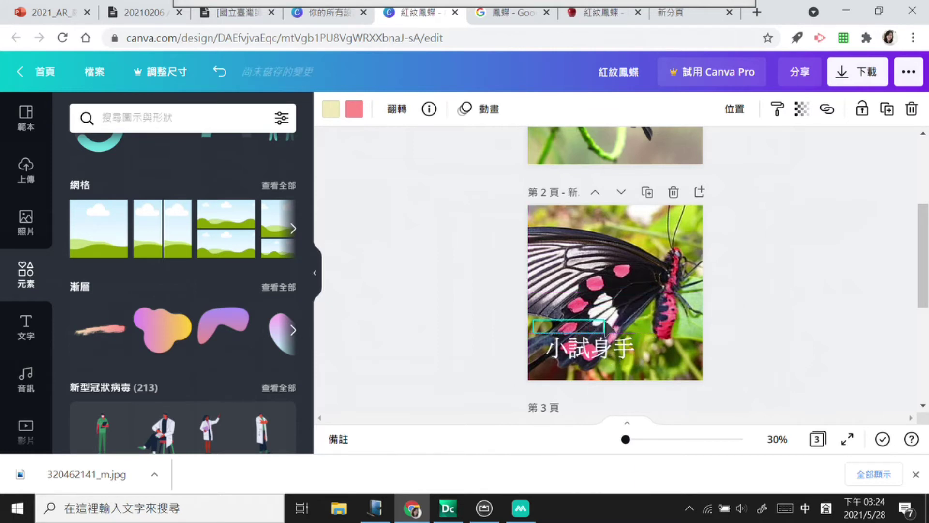
{"action": "left_click", "coordinate": [608, 329]}
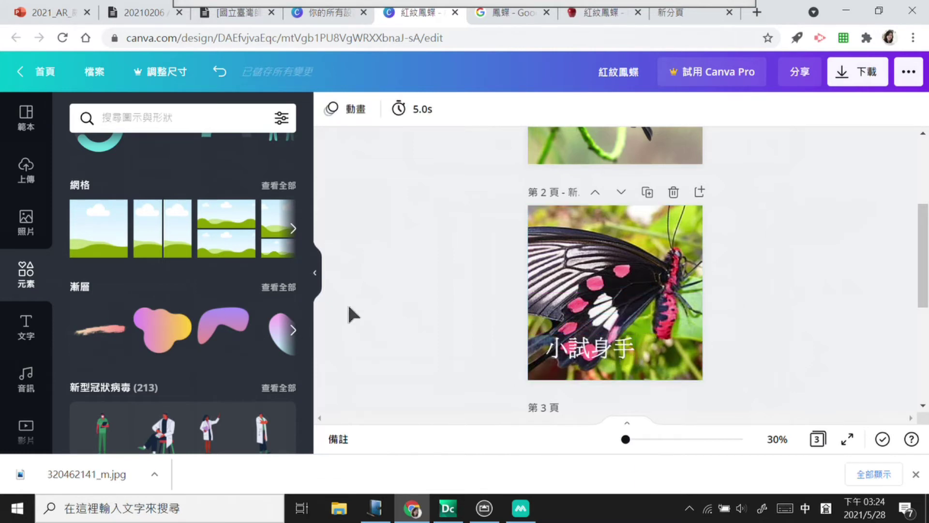
Step: Add the pink gradient blob behind the 小試身手 caption and enlarge it
{"action": "left_click", "coordinate": [293, 330]}
{"action": "left_click", "coordinate": [293, 331]}
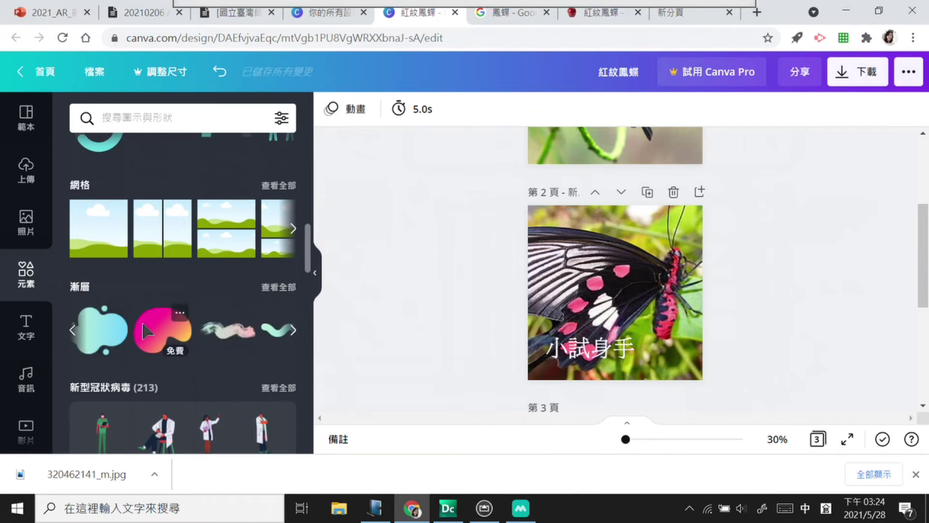
{"action": "left_click", "coordinate": [162, 334]}
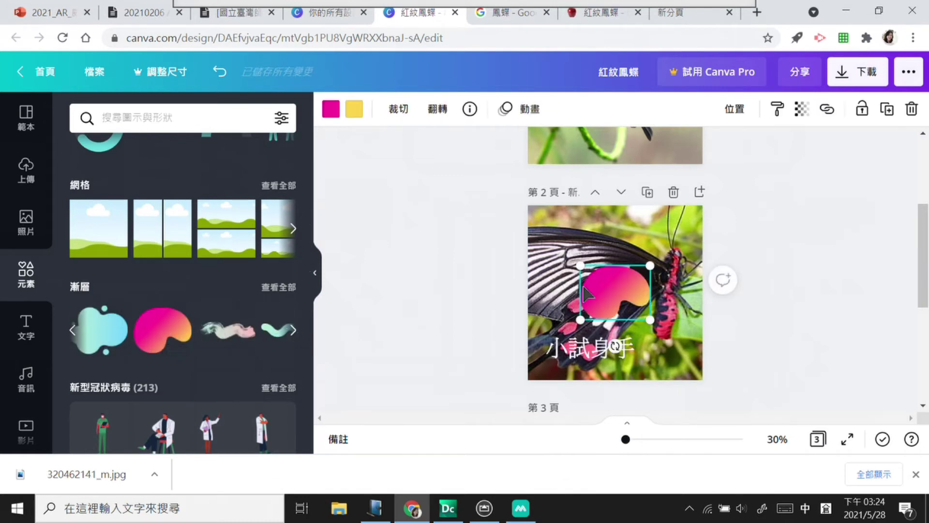
{"action": "left_click_drag", "start_coordinate": [605, 310], "coordinate": [558, 364]}
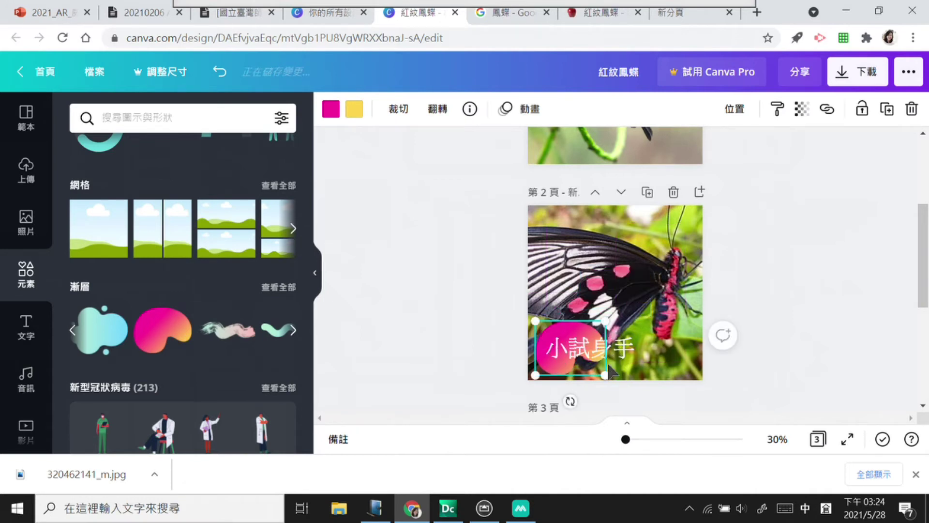
{"action": "left_click_drag", "start_coordinate": [606, 376], "coordinate": [635, 398]}
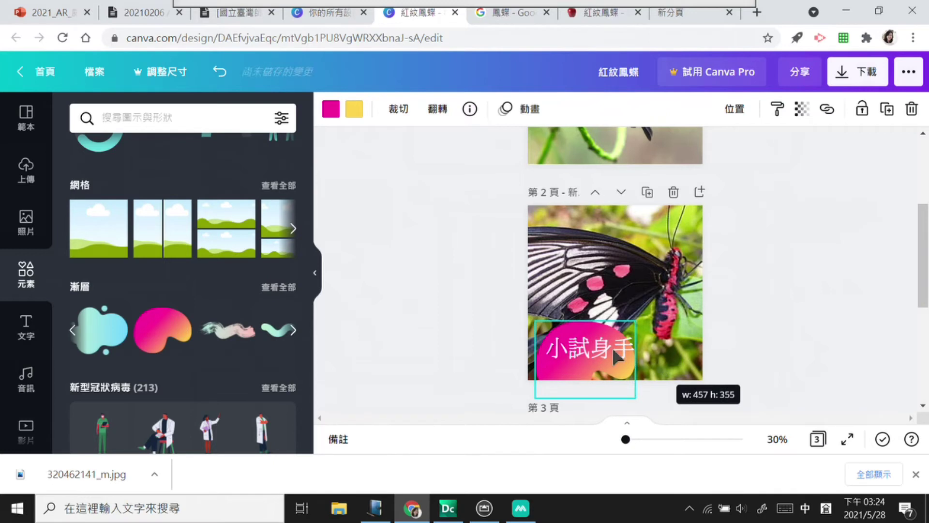
{"action": "left_click", "coordinate": [627, 354]}
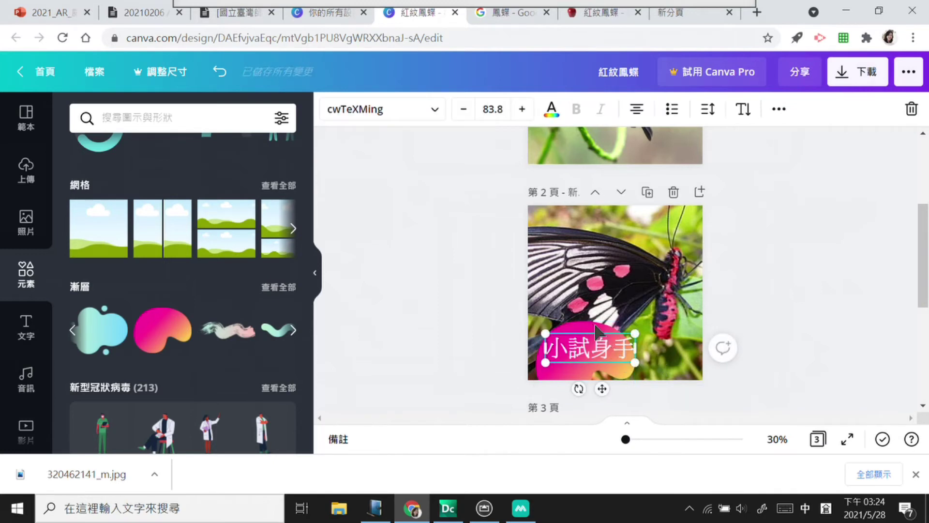
{"action": "left_click", "coordinate": [618, 328]}
{"action": "left_click_drag", "start_coordinate": [635, 320], "coordinate": [652, 308]}
{"action": "left_click", "coordinate": [602, 357]}
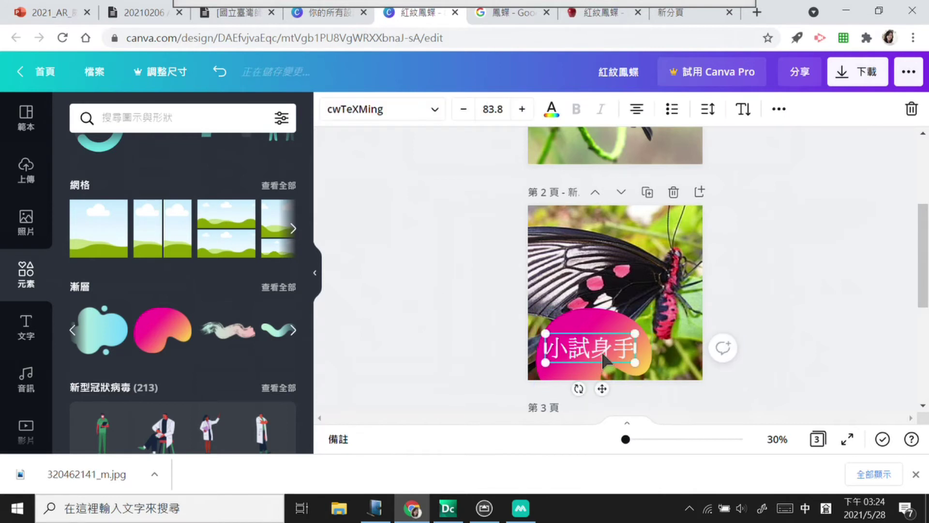
{"action": "left_click", "coordinate": [773, 327]}
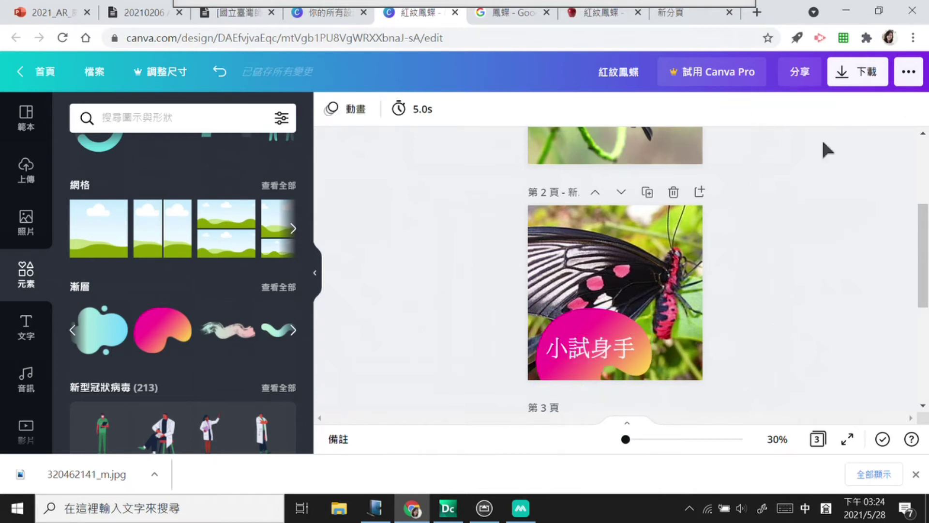
Step: Set the download to JPG with only page 2 selected
{"action": "left_click", "coordinate": [864, 79]}
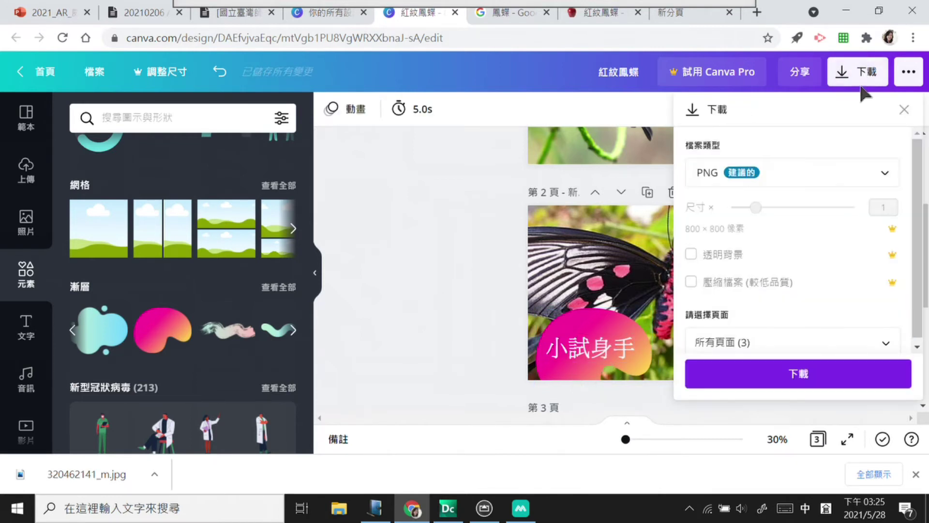
{"action": "left_click", "coordinate": [856, 167]}
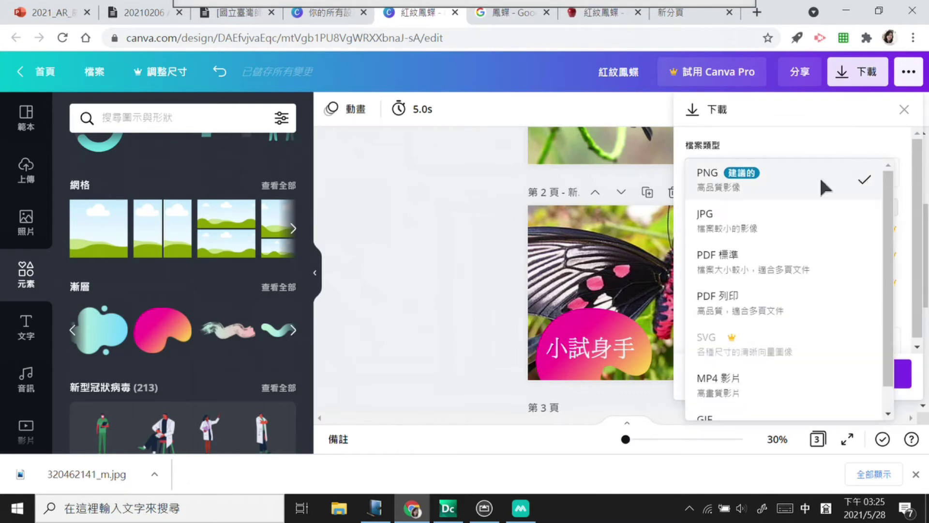
{"action": "left_click", "coordinate": [755, 216]}
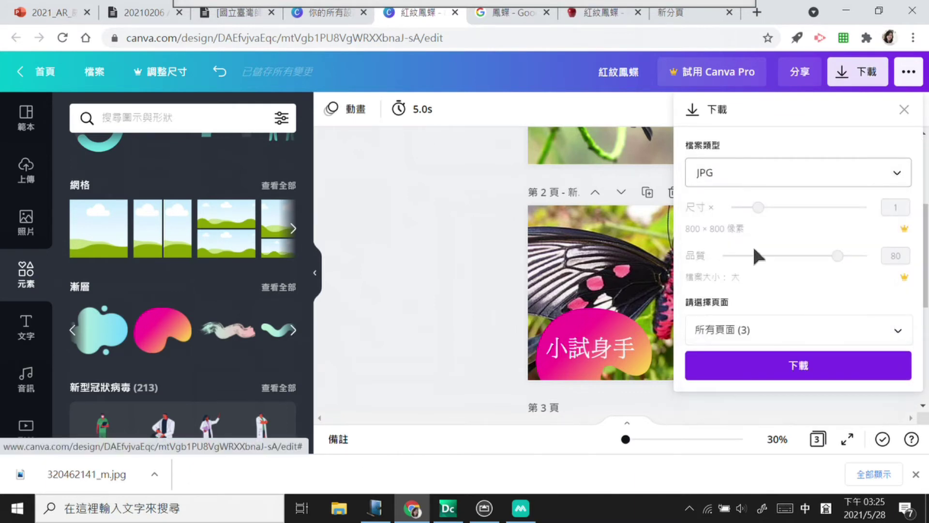
{"action": "left_click", "coordinate": [823, 333]}
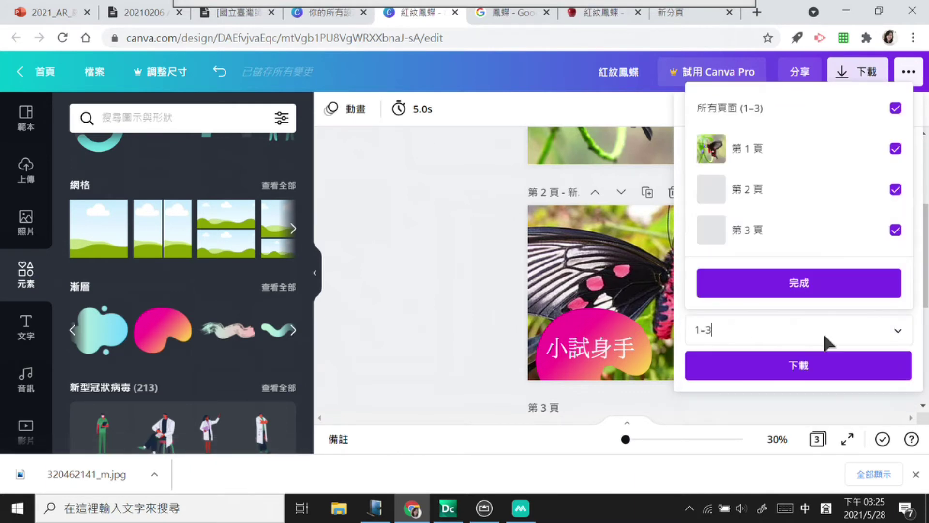
{"action": "left_click", "coordinate": [895, 108]}
{"action": "left_click", "coordinate": [884, 189]}
{"action": "left_click", "coordinate": [872, 327]}
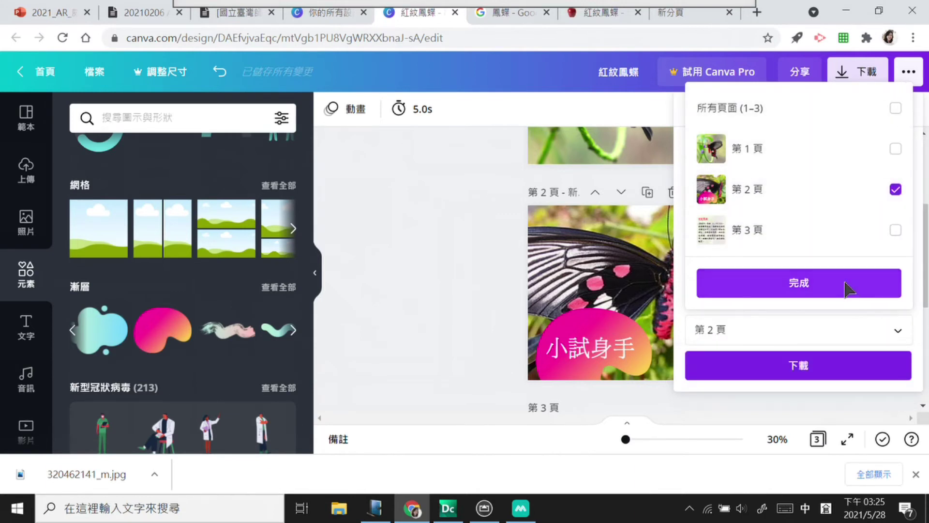
Step: Download page 2 and save the file as 評量.jpg
{"action": "left_click", "coordinate": [826, 369]}
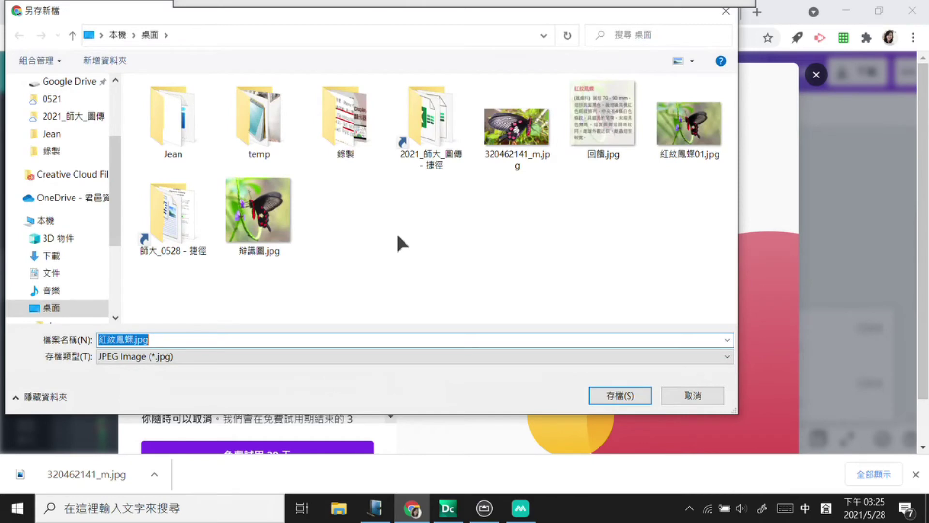
{"action": "key", "text": "BackSpace"}
{"action": "key", "text": "Return"}
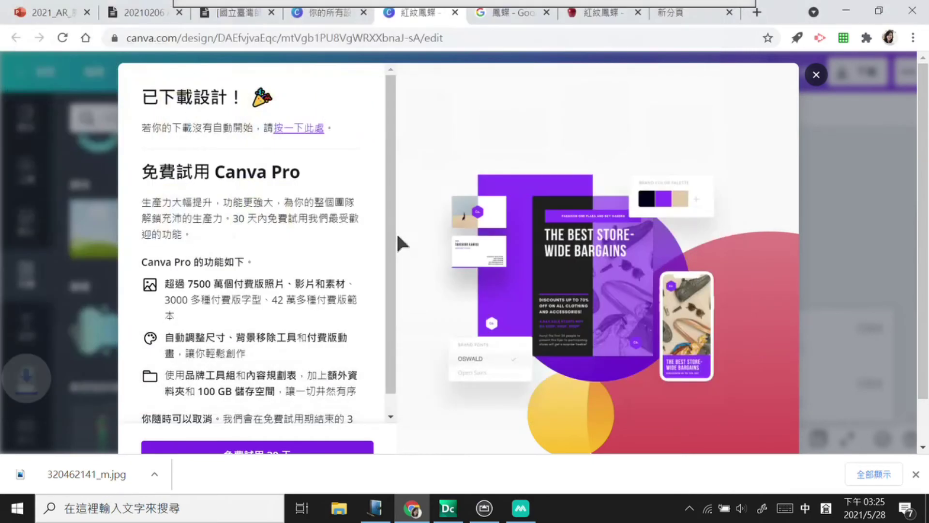
Step: Close Canva's download popup and Chrome's download bar, returning to page 2 in the editor
{"action": "left_click", "coordinate": [521, 509]}
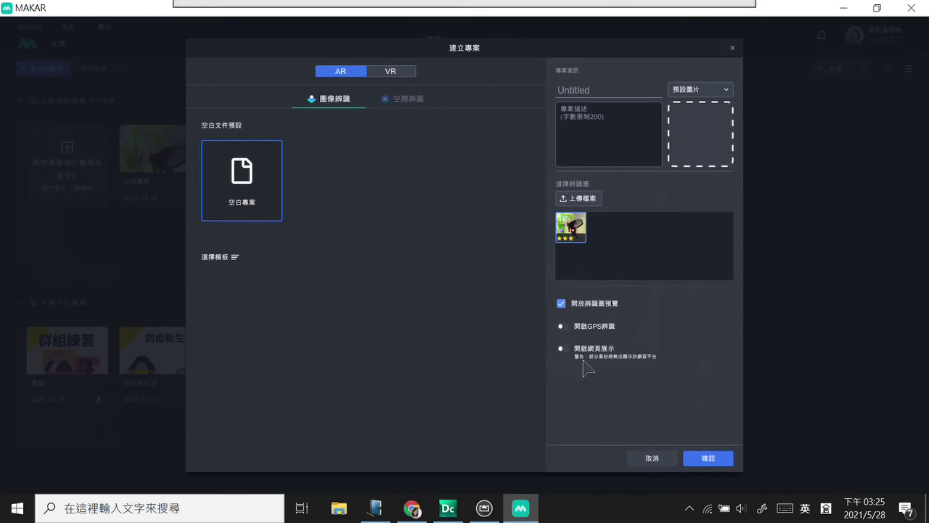
{"action": "left_click", "coordinate": [415, 514]}
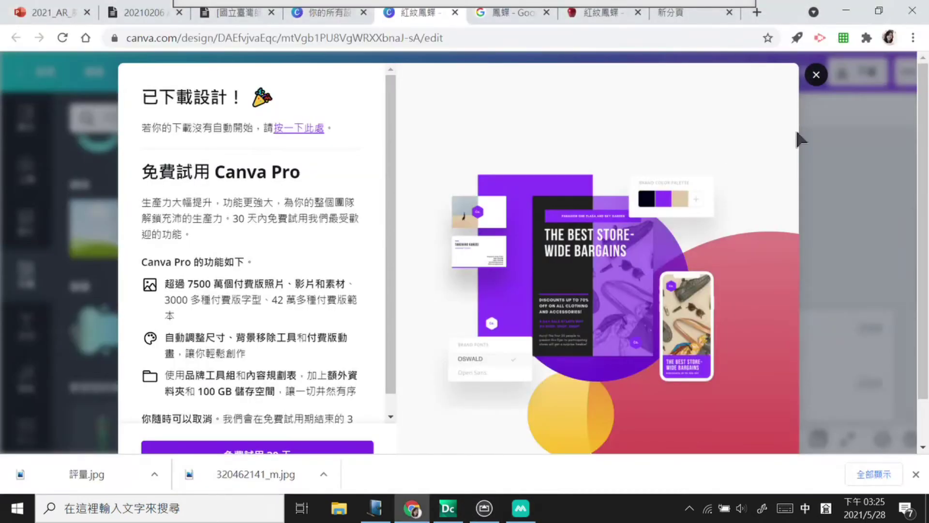
{"action": "left_click", "coordinate": [816, 76]}
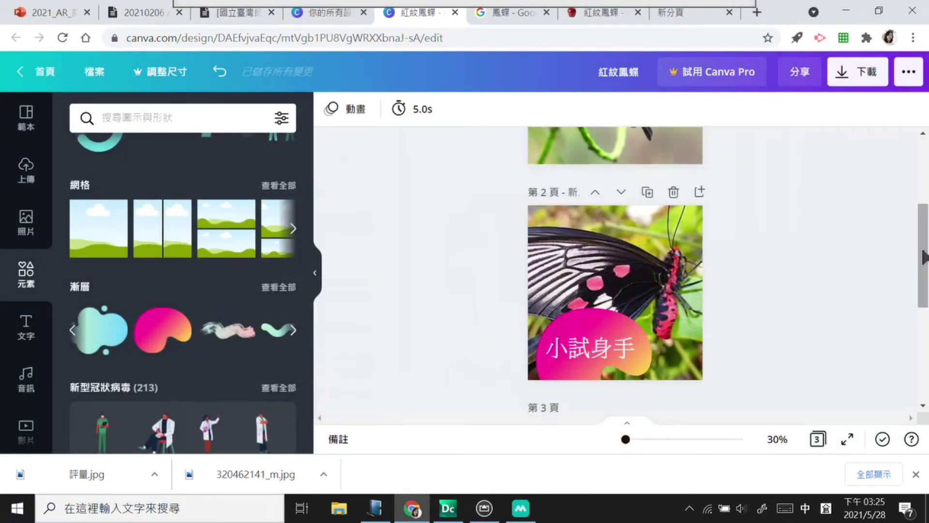
{"action": "scroll", "coordinate": [923, 262], "scroll_direction": "up", "scroll_amount": 3}
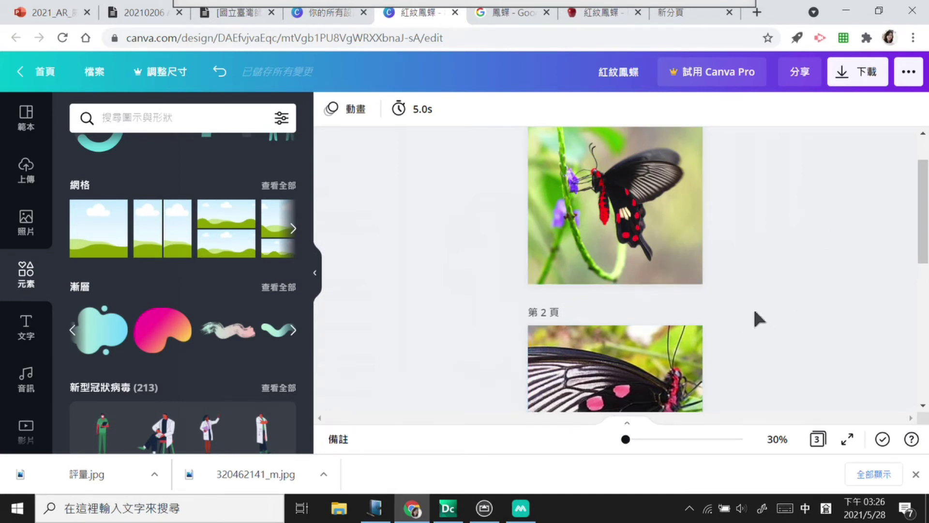
{"action": "left_click", "coordinate": [916, 475]}
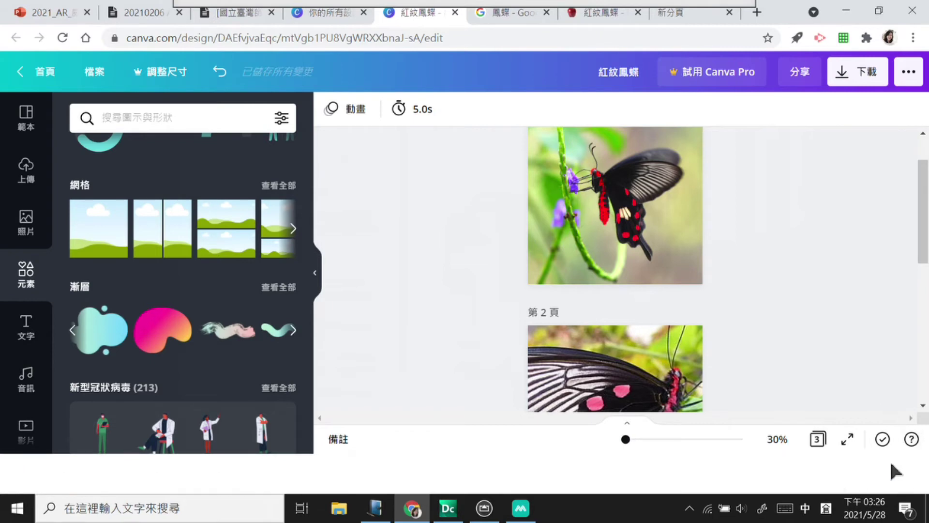
{"action": "left_click_drag", "start_coordinate": [918, 255], "coordinate": [918, 301]}
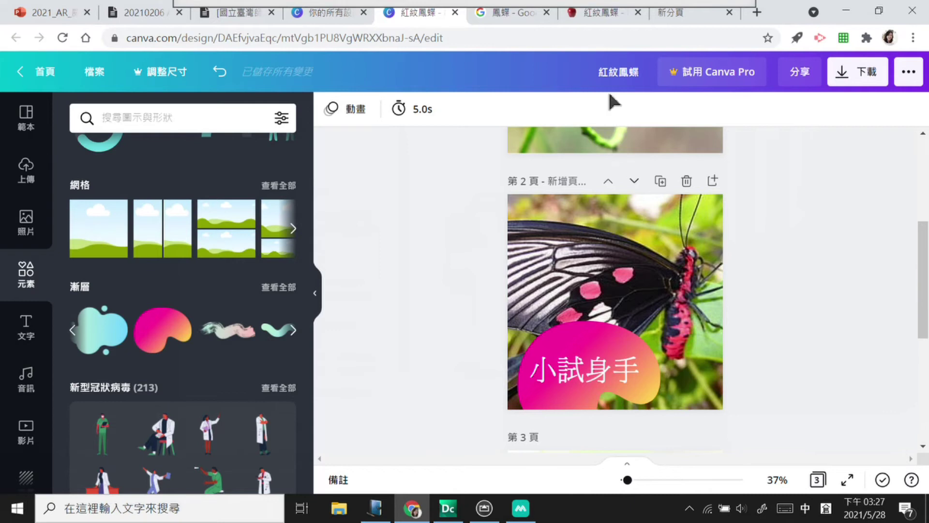
Step: Minimize the Chrome window with the Canva design to bring back MAKAR's 建立專案 dialog
{"action": "left_click", "coordinate": [847, 5]}
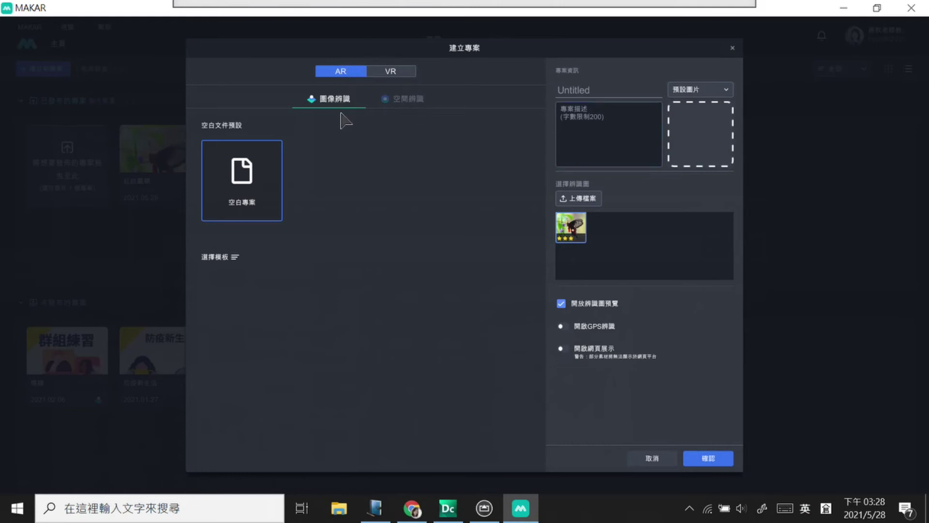
Step: Name the project 小試身手, describe it as 答題練習, and set its cover to 自定圖片
{"action": "left_click", "coordinate": [589, 89]}
{"action": "type", "text": "小卜"}
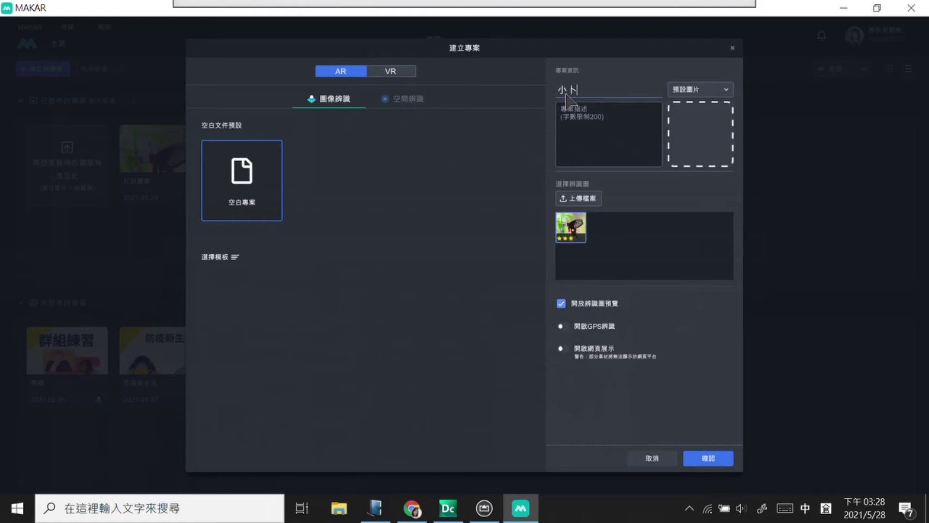
{"action": "type", "text": "試竹雞竹"}
{"action": "type", "text": "身手"}
{"action": "left_click", "coordinate": [585, 130]}
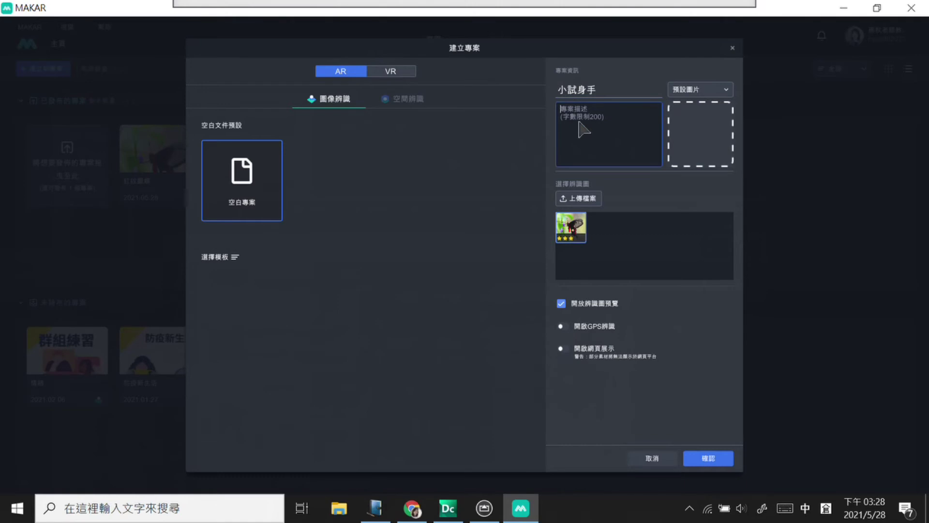
{"action": "type", "text": "答題練習"}
{"action": "key", "text": "BackSpace"}
{"action": "key", "text": "BackSpace"}
{"action": "type", "text": "練習"}
{"action": "left_click", "coordinate": [724, 90]}
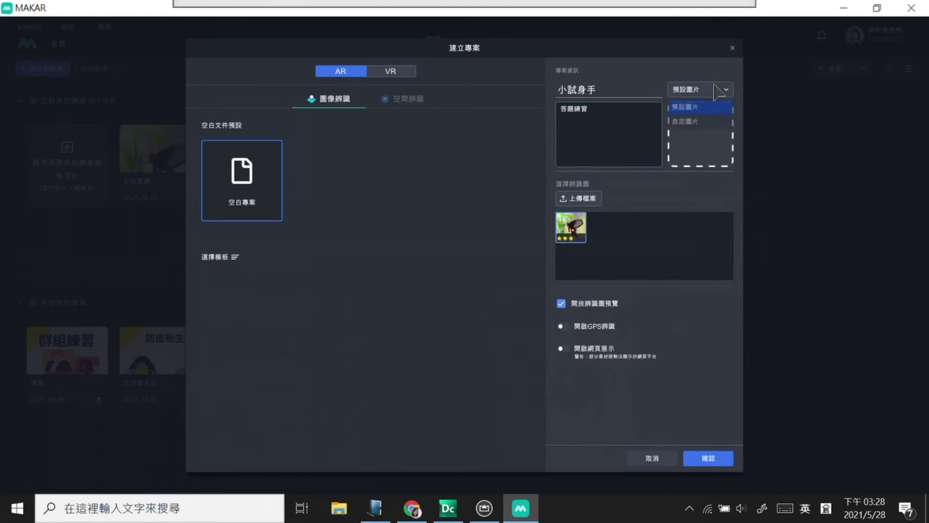
{"action": "left_click", "coordinate": [704, 120]}
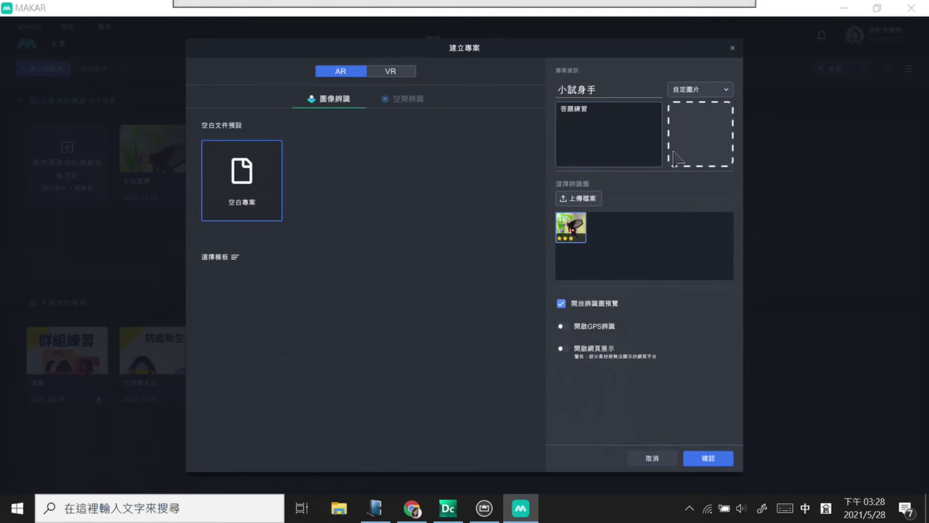
Step: Set 評量.jpg as the project's custom cover picture
{"action": "scroll", "coordinate": [359, 198], "scroll_direction": "down", "scroll_amount": 3}
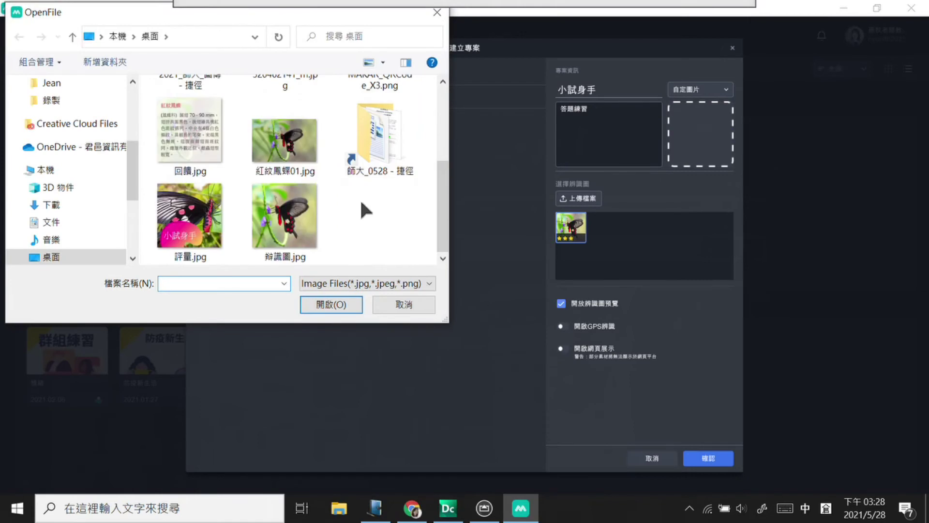
{"action": "left_click", "coordinate": [198, 215]}
{"action": "right_click", "coordinate": [196, 216]}
{"action": "mouse_move", "coordinate": [339, 299]}
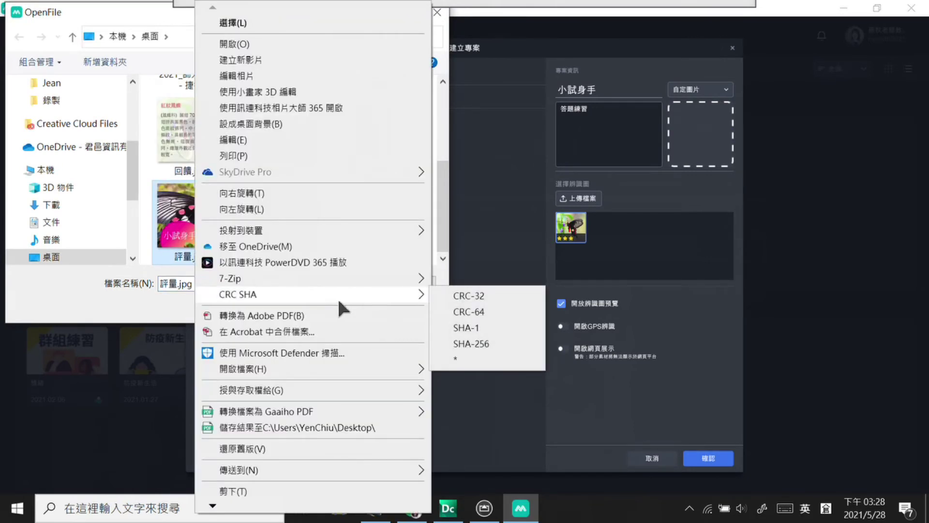
{"action": "left_click", "coordinate": [193, 277]}
{"action": "left_click", "coordinate": [338, 306]}
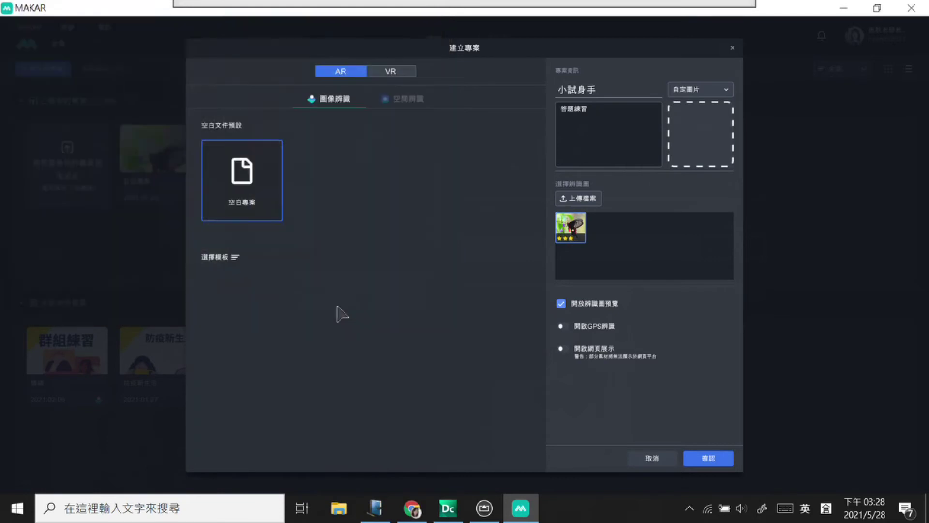
Step: Upload 評量.jpg as a recognition image and confirm creating the project
{"action": "left_click", "coordinate": [593, 198]}
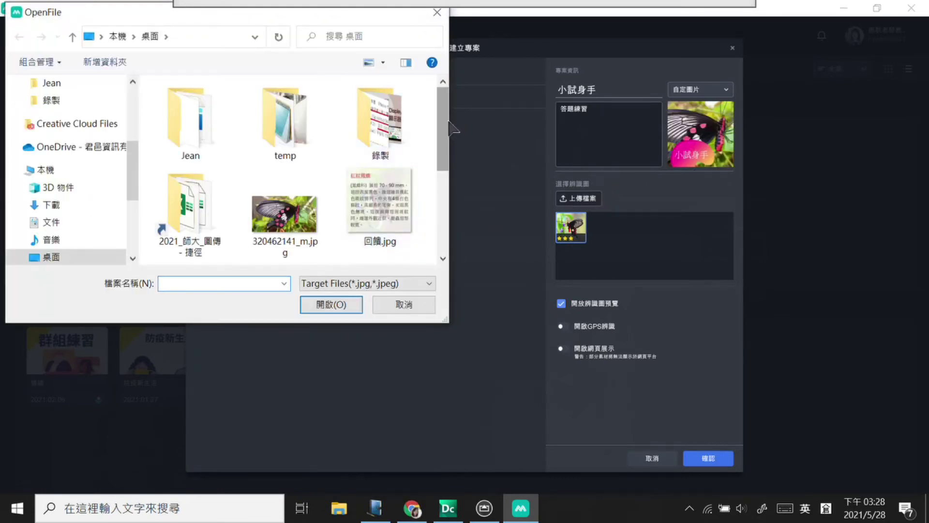
{"action": "scroll", "coordinate": [417, 159], "scroll_direction": "down", "scroll_amount": 3}
{"action": "left_click", "coordinate": [383, 189]}
{"action": "left_click", "coordinate": [351, 304]}
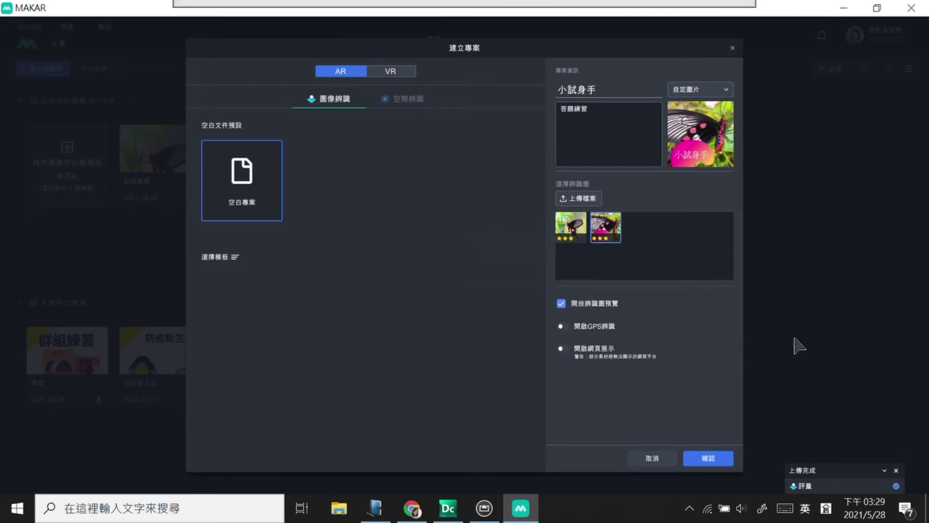
{"action": "left_click", "coordinate": [719, 460]}
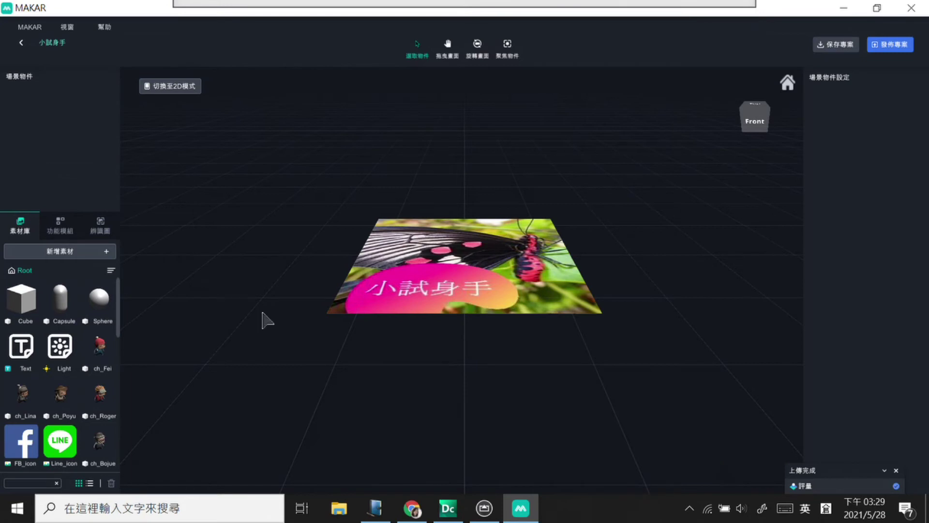
Step: Switch the editor's left panel from 辨識圖 to the 功能模組 list
{"action": "left_click", "coordinate": [100, 226]}
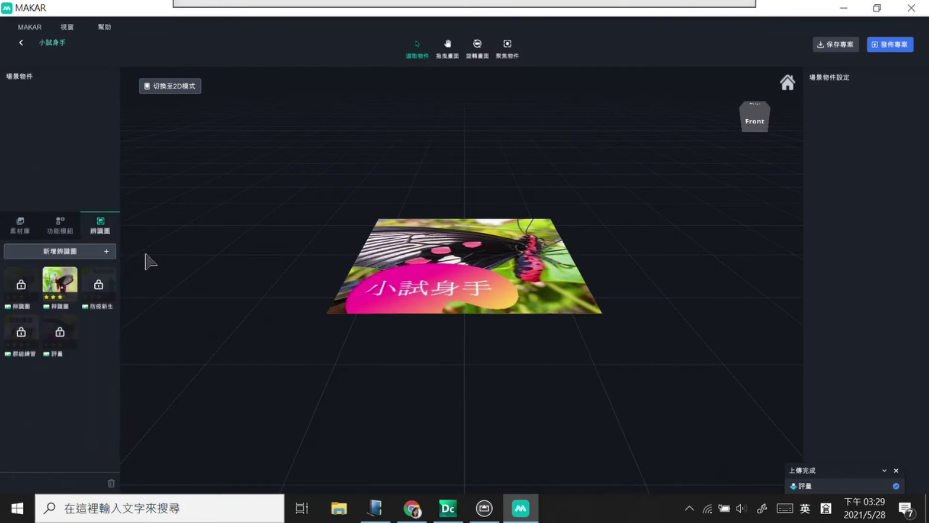
{"action": "left_click", "coordinate": [61, 232]}
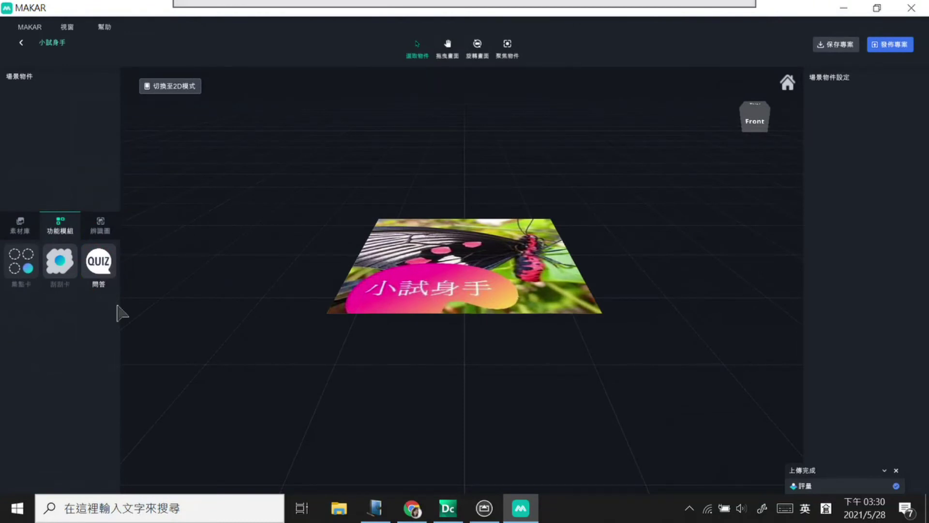
Step: Drag the QUIZ module into the butterfly scene
{"action": "left_click_drag", "start_coordinate": [107, 261], "coordinate": [108, 261]}
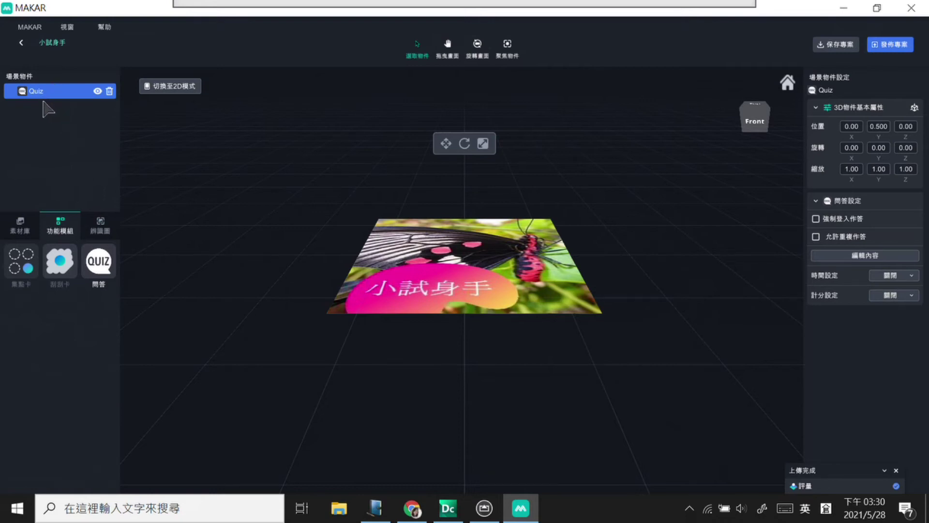
{"action": "left_click_drag", "start_coordinate": [501, 180], "coordinate": [439, 324]}
{"action": "left_click_drag", "start_coordinate": [428, 209], "coordinate": [552, 321]}
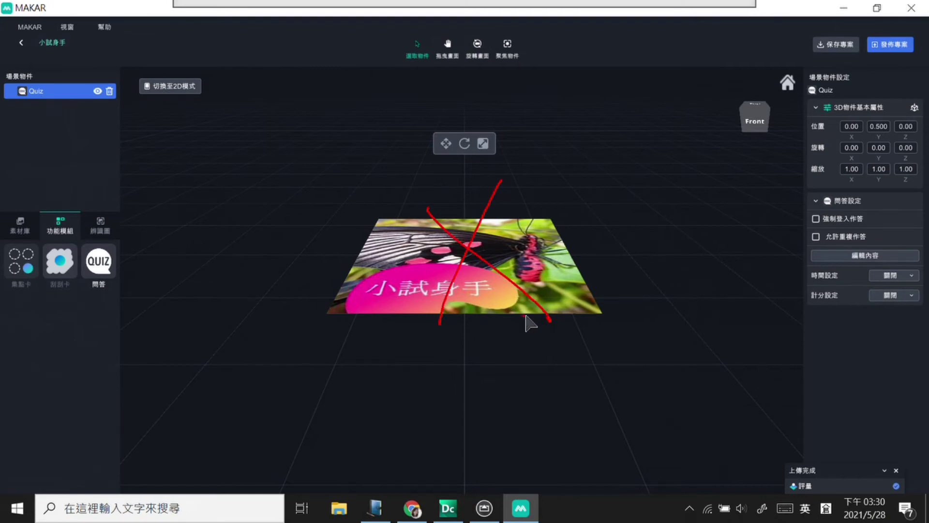
{"action": "key", "text": "Escape"}
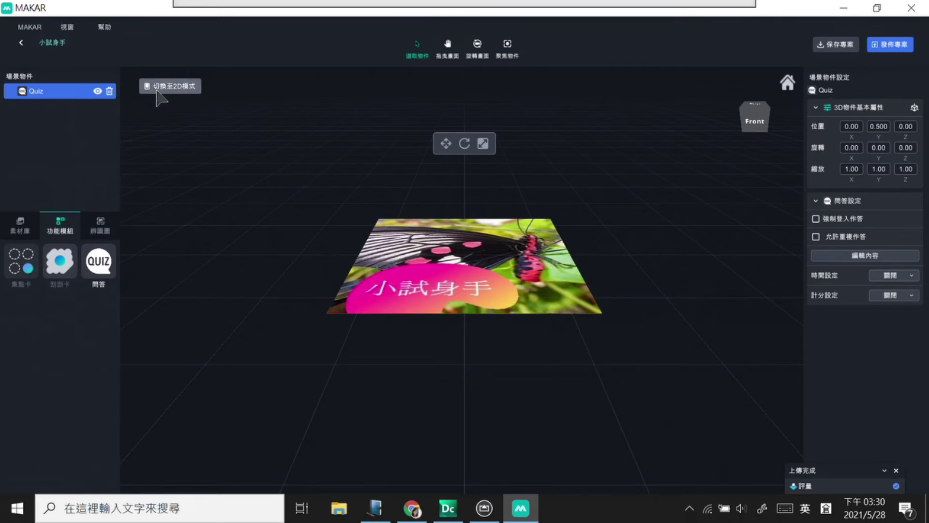
{"action": "left_click_drag", "start_coordinate": [184, 108], "coordinate": [183, 118]}
{"action": "key", "text": "Escape"}
Step: Toggle 2D mode on and off, then select the Quiz object to show its settings
{"action": "left_click", "coordinate": [183, 91]}
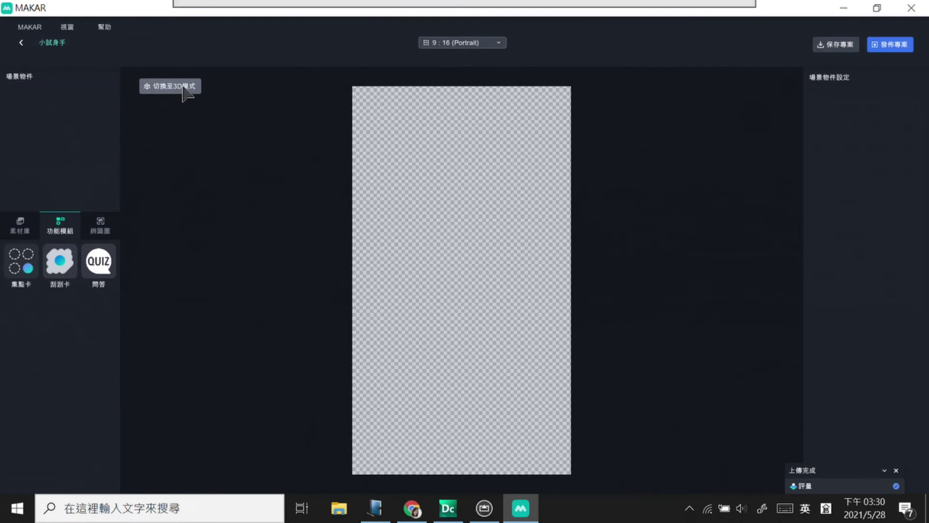
{"action": "left_click", "coordinate": [183, 90]}
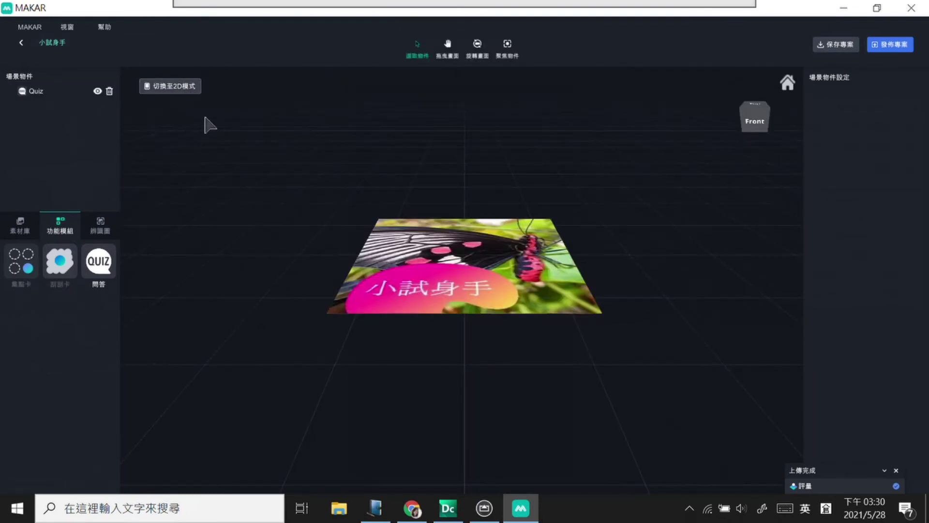
{"action": "left_click", "coordinate": [53, 95]}
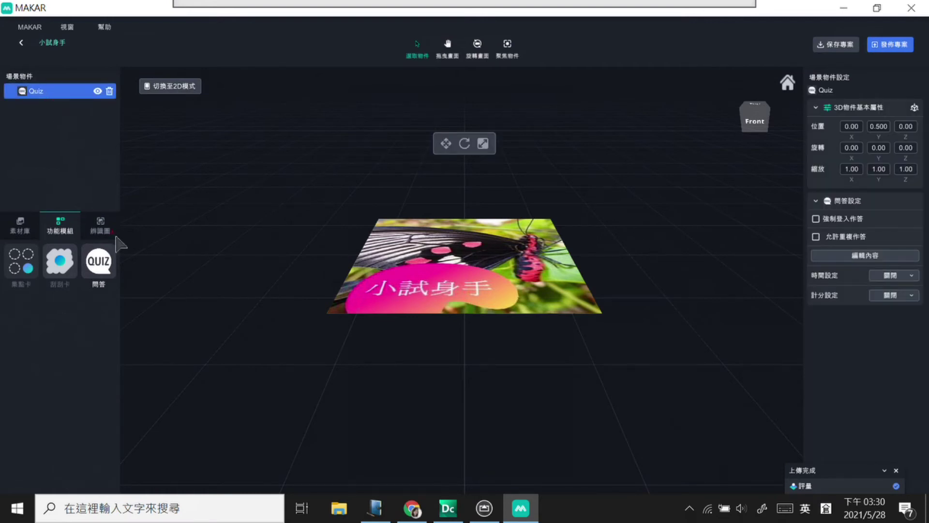
{"action": "mouse_move", "coordinate": [114, 297]}
{"action": "left_mouse_down"}
{"action": "mouse_move", "coordinate": [84, 271]}
{"action": "mouse_move", "coordinate": [98, 236]}
{"action": "mouse_move", "coordinate": [124, 290]}
{"action": "mouse_move", "coordinate": [82, 214]}
{"action": "mouse_move", "coordinate": [61, 115]}
{"action": "mouse_move", "coordinate": [47, 134]}
{"action": "mouse_move", "coordinate": [59, 116]}
{"action": "mouse_move", "coordinate": [77, 135]}
{"action": "left_mouse_up"}
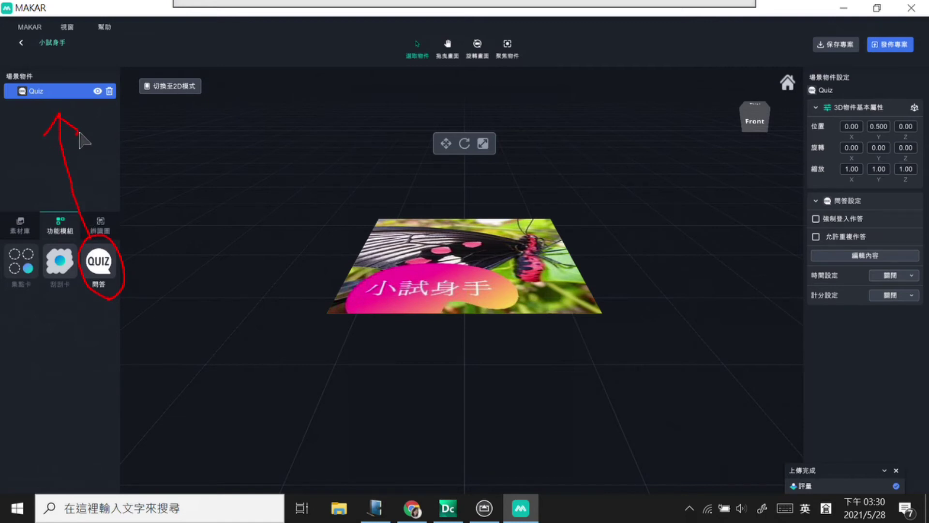
{"action": "mouse_move", "coordinate": [2, 69]}
{"action": "left_mouse_down"}
{"action": "mouse_move", "coordinate": [20, 93]}
{"action": "mouse_move", "coordinate": [118, 96]}
{"action": "mouse_move", "coordinate": [122, 109]}
{"action": "left_mouse_up"}
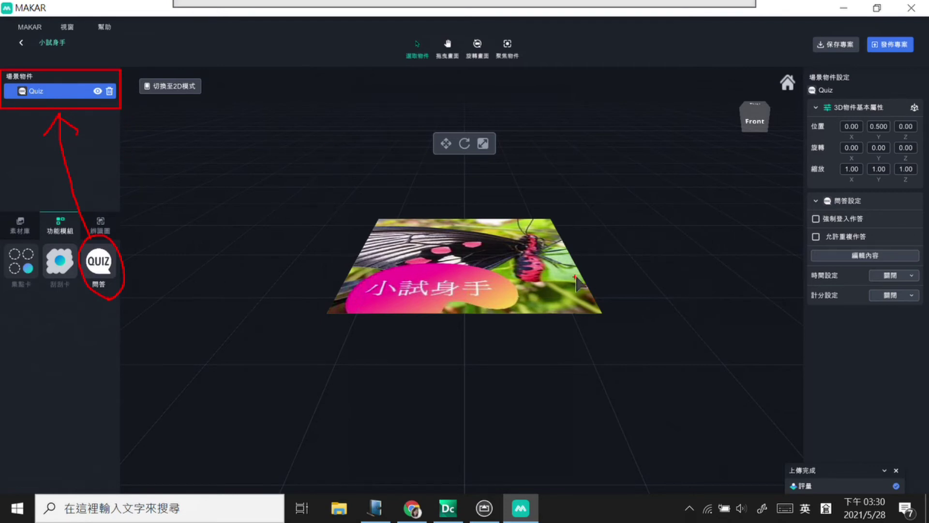
{"action": "mouse_move", "coordinate": [630, 399]}
{"action": "left_mouse_down"}
{"action": "mouse_move", "coordinate": [670, 381]}
{"action": "mouse_move", "coordinate": [699, 275]}
{"action": "mouse_move", "coordinate": [787, 243]}
{"action": "mouse_move", "coordinate": [750, 303]}
{"action": "left_mouse_up"}
{"action": "mouse_move", "coordinate": [801, 188]}
{"action": "left_mouse_down"}
{"action": "mouse_move", "coordinate": [829, 332]}
{"action": "mouse_move", "coordinate": [925, 332]}
{"action": "mouse_move", "coordinate": [927, 324]}
{"action": "left_mouse_up"}
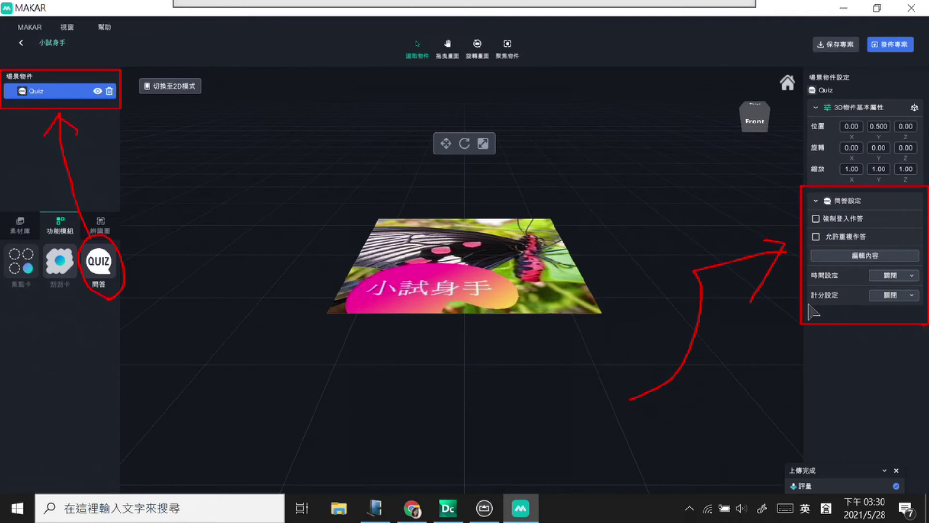
{"action": "left_click", "coordinate": [797, 276]}
{"action": "mouse_move", "coordinate": [871, 300]}
{"action": "left_mouse_down"}
{"action": "mouse_move", "coordinate": [905, 293]}
{"action": "mouse_move", "coordinate": [893, 274]}
{"action": "mouse_move", "coordinate": [884, 313]}
{"action": "left_mouse_up"}
{"action": "mouse_move", "coordinate": [864, 265]}
{"action": "left_mouse_down"}
{"action": "mouse_move", "coordinate": [886, 261]}
{"action": "mouse_move", "coordinate": [847, 278]}
{"action": "left_mouse_up"}
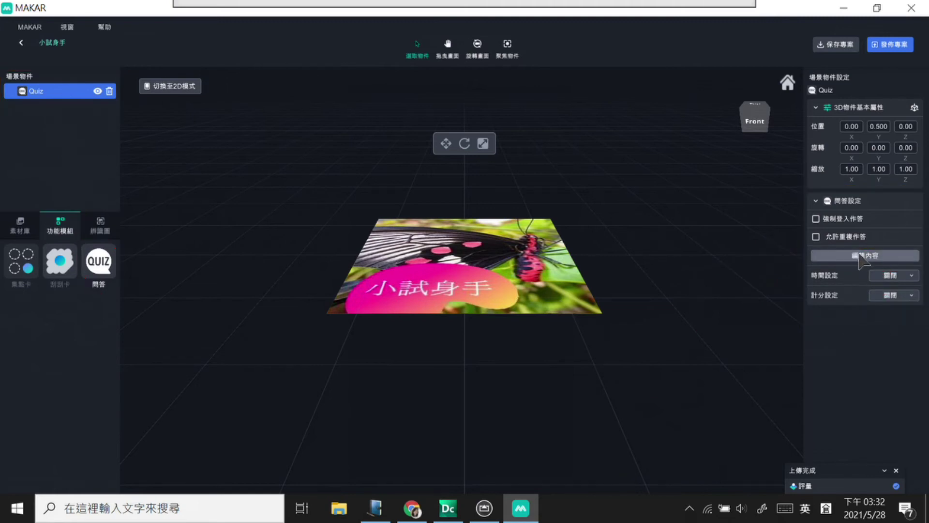
{"action": "left_click", "coordinate": [864, 256]}
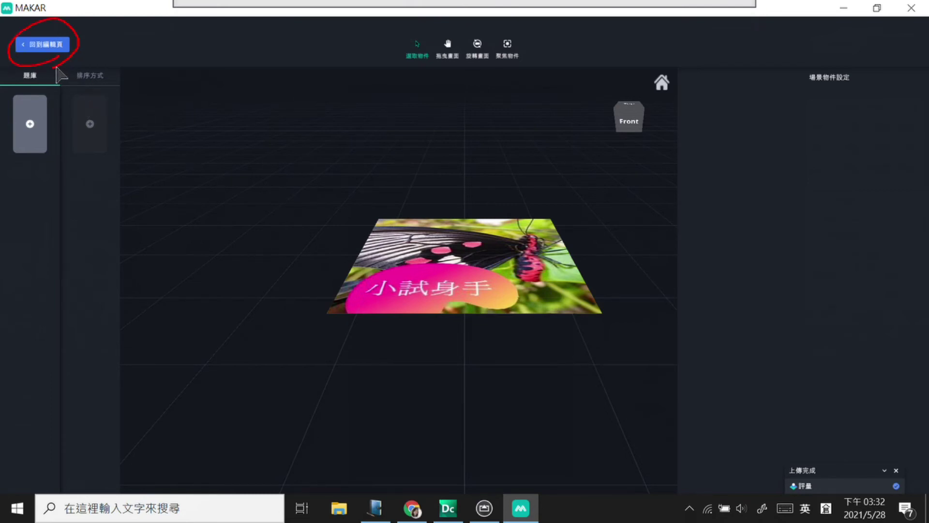
{"action": "left_click", "coordinate": [53, 46]}
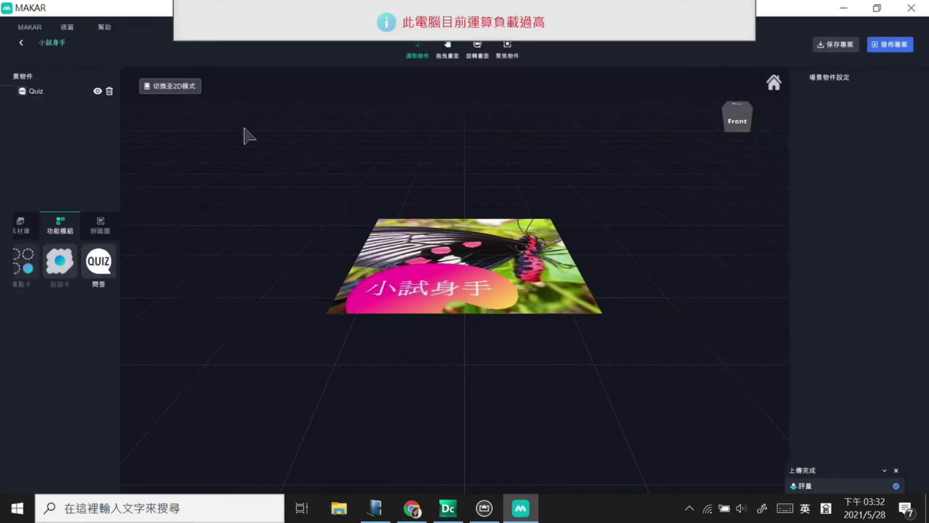
Step: Switch the viewport to the empty 9:16 portrait 2D canvas
{"action": "left_click", "coordinate": [175, 87]}
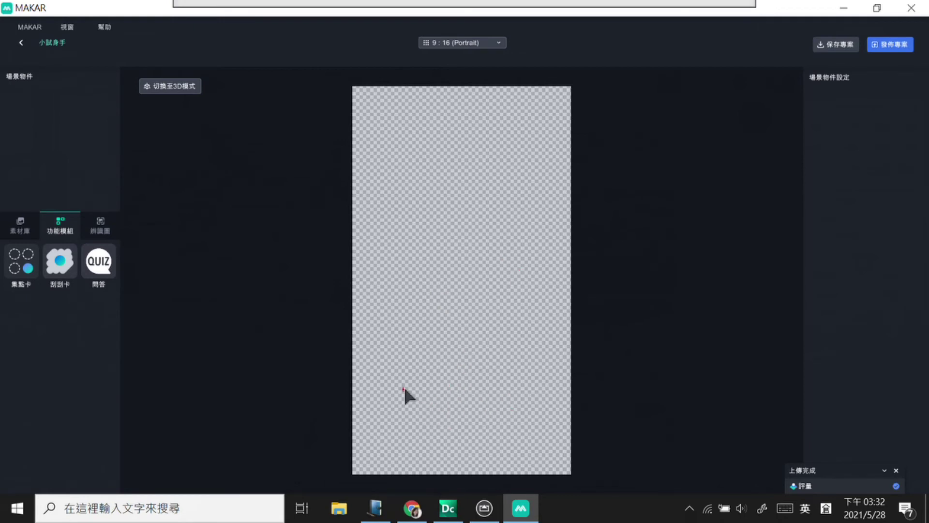
{"action": "left_click_drag", "start_coordinate": [346, 370], "coordinate": [588, 481]}
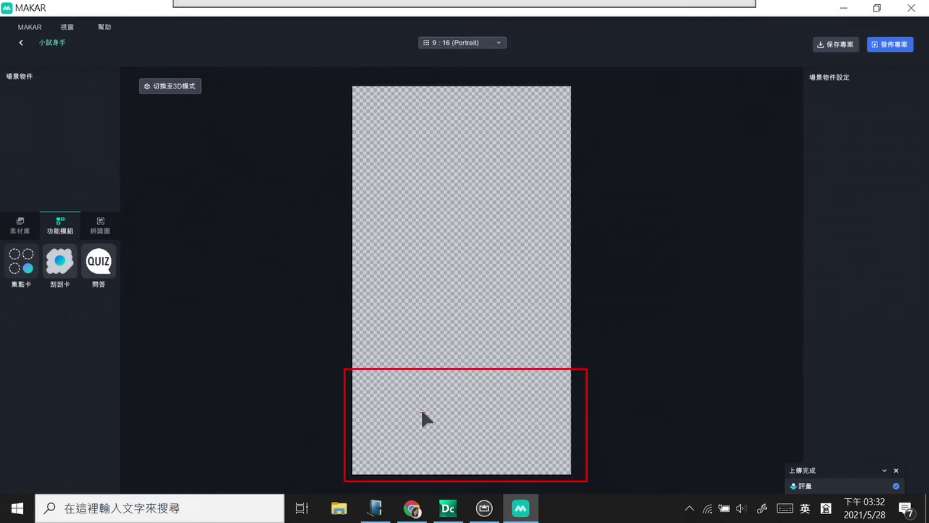
{"action": "left_click_drag", "start_coordinate": [443, 429], "coordinate": [459, 438]}
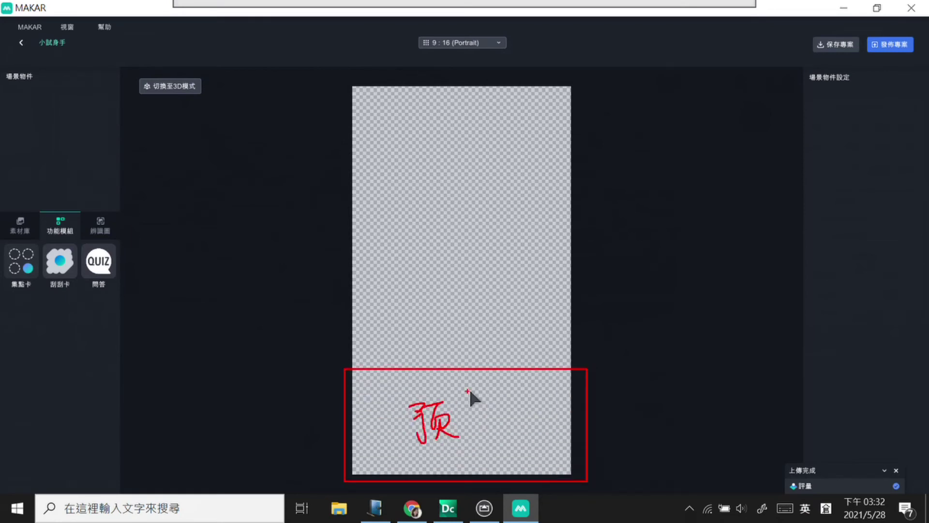
{"action": "left_click", "coordinate": [495, 469]}
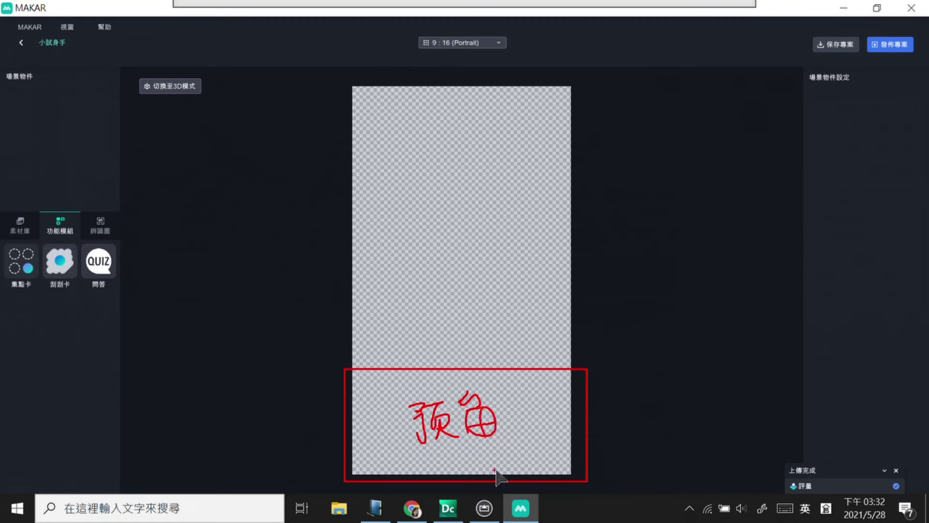
{"action": "left_click_drag", "start_coordinate": [480, 387], "coordinate": [487, 384]}
{"action": "left_click_drag", "start_coordinate": [412, 139], "coordinate": [415, 322]}
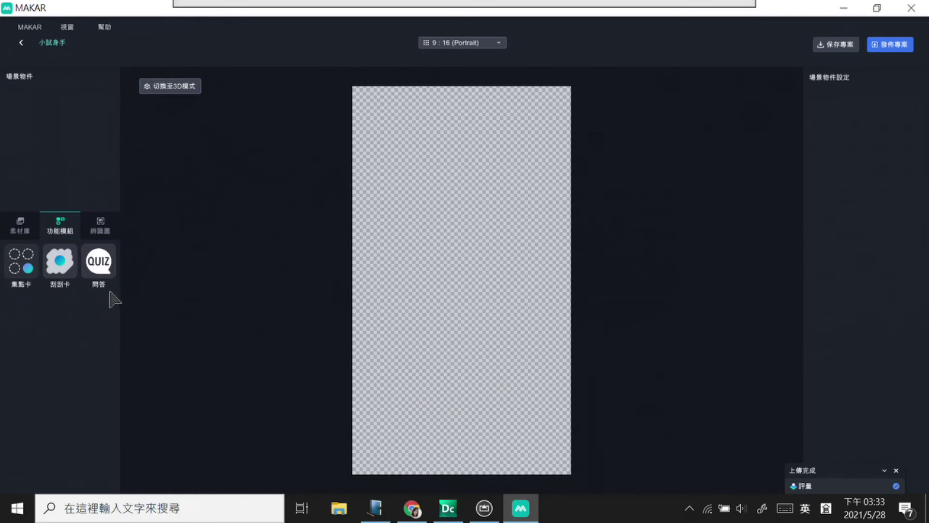
Step: Try placing a QUIZ module on the 2D canvas and dismiss the existing-module error
{"action": "left_click", "coordinate": [162, 90]}
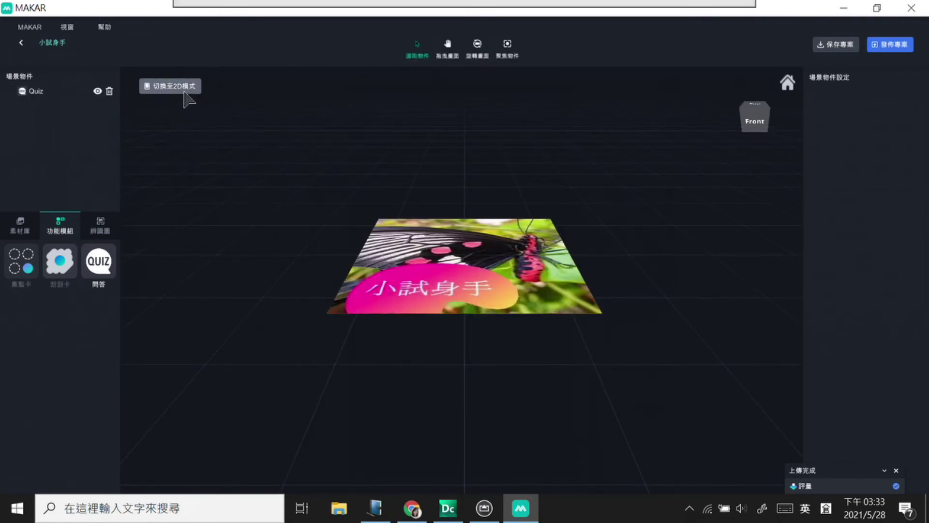
{"action": "left_click", "coordinate": [47, 93]}
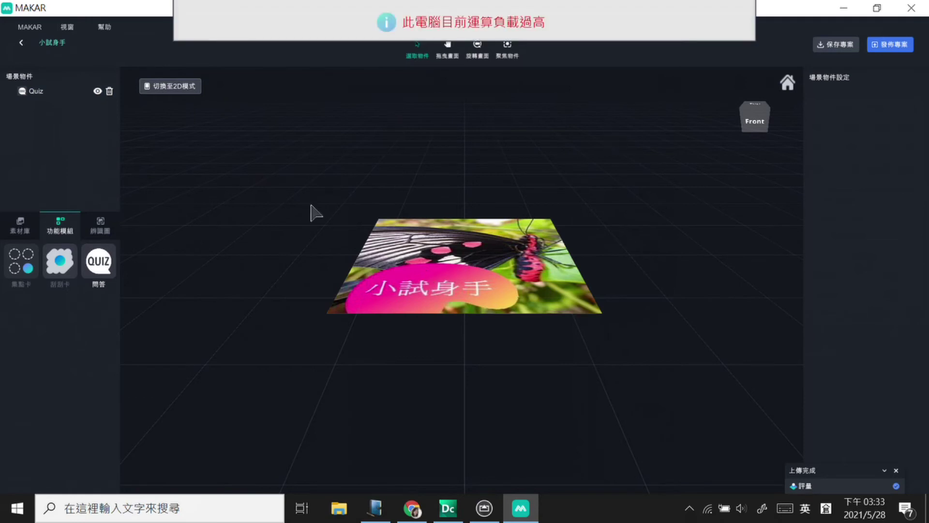
{"action": "left_click", "coordinate": [175, 87]}
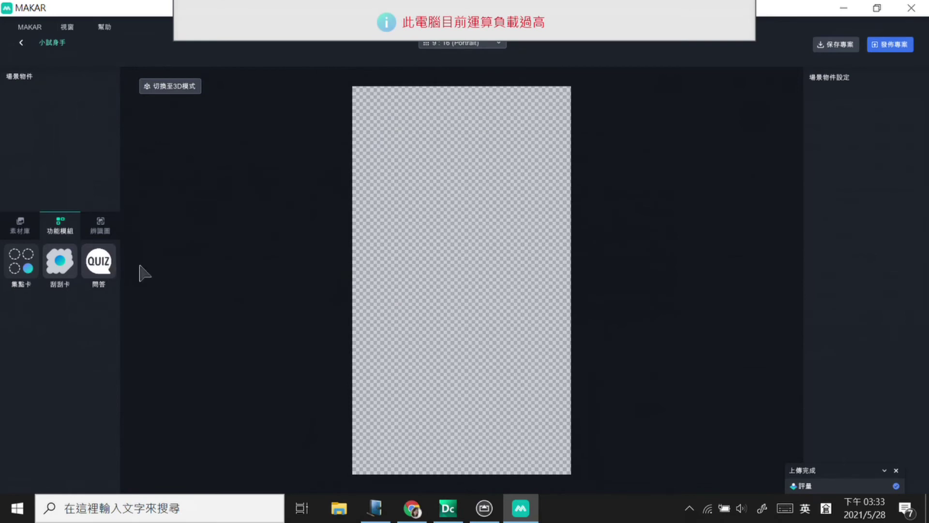
{"action": "left_click_drag", "start_coordinate": [103, 271], "coordinate": [97, 166]}
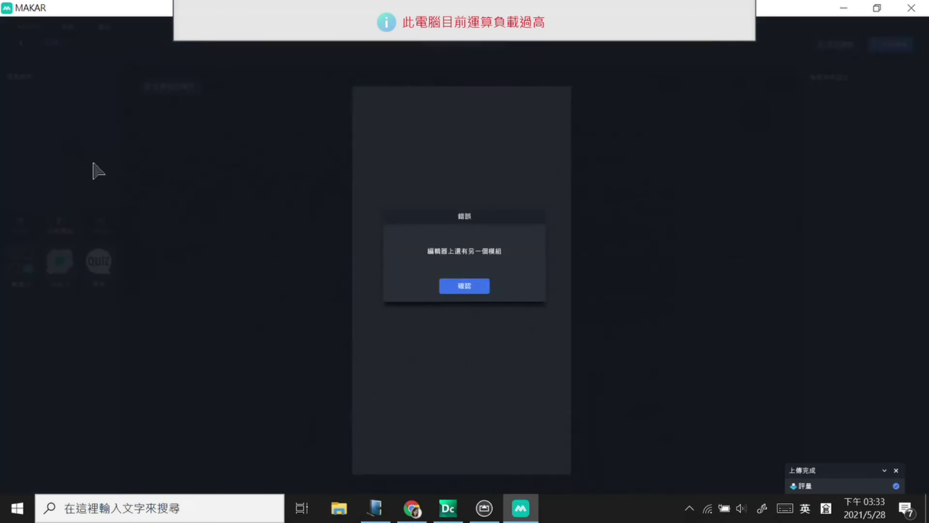
{"action": "left_click", "coordinate": [464, 285]}
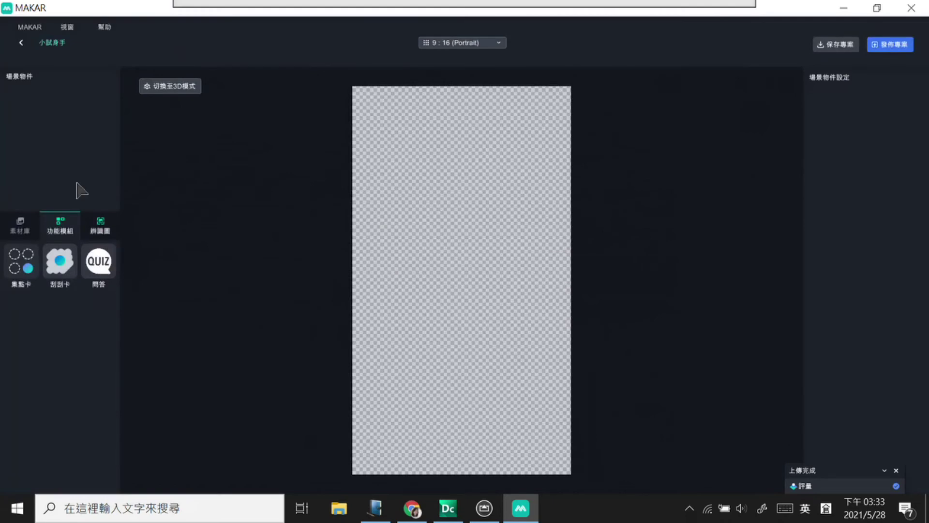
Step: Delete the old Quiz module in 3D view and drag a new QUIZ onto the 2D canvas
{"action": "left_click", "coordinate": [161, 88]}
{"action": "left_click", "coordinate": [59, 93]}
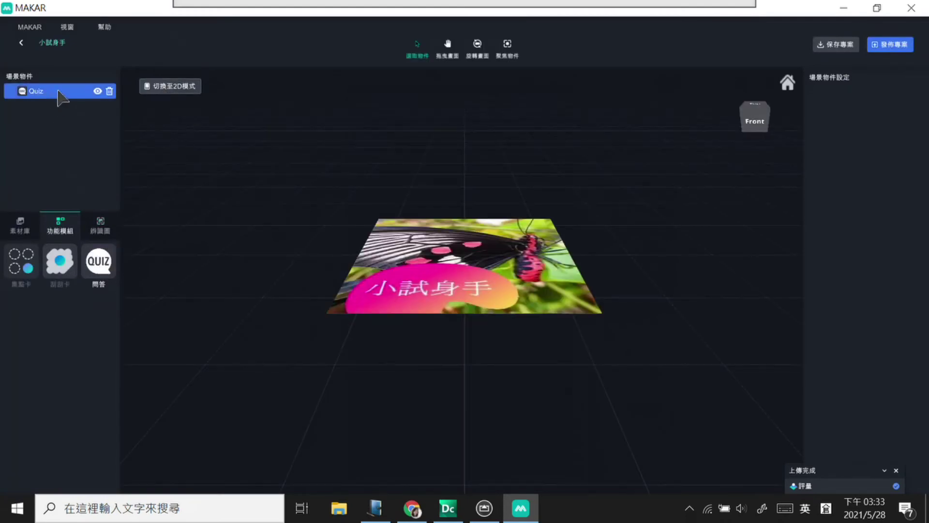
{"action": "left_click", "coordinate": [109, 91]}
{"action": "left_click", "coordinate": [186, 87]}
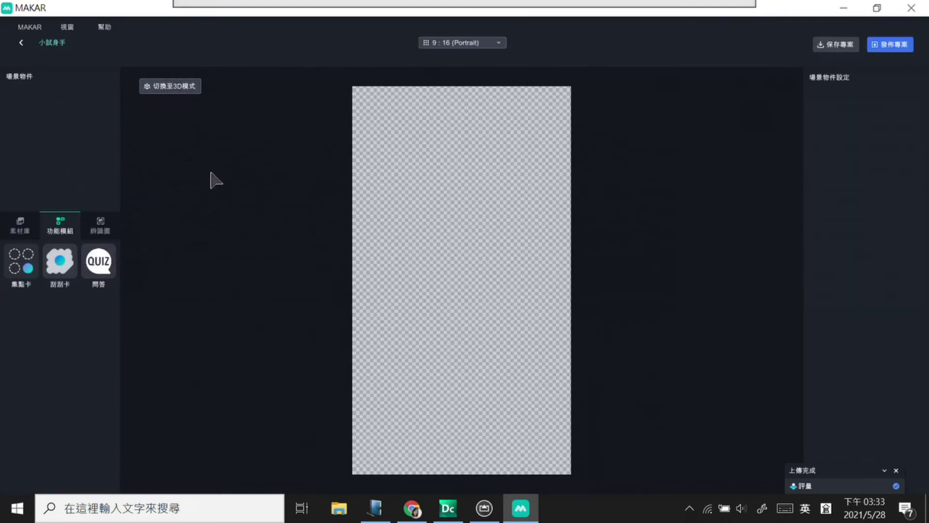
{"action": "left_click_drag", "start_coordinate": [99, 267], "coordinate": [199, 231]}
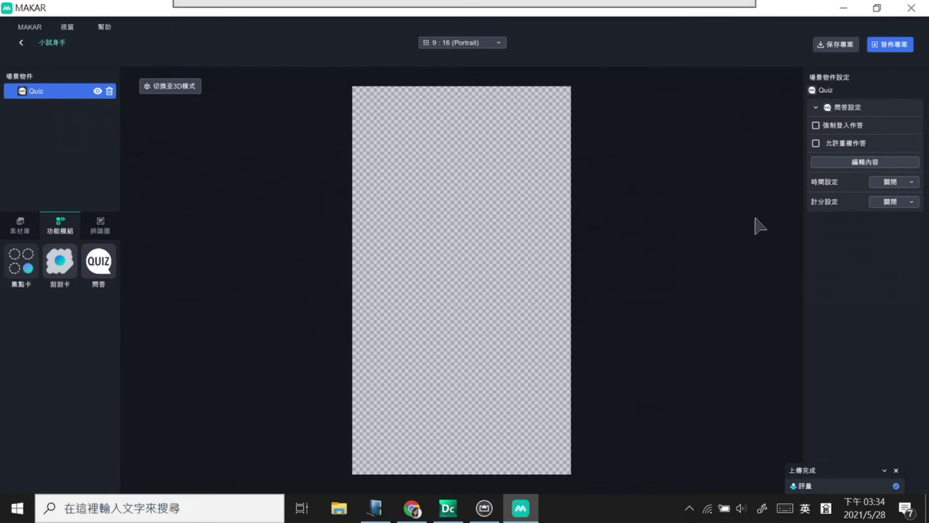
Step: Open the Quiz's 編輯內容 editor from the 問答設定 panel
{"action": "left_click", "coordinate": [864, 163]}
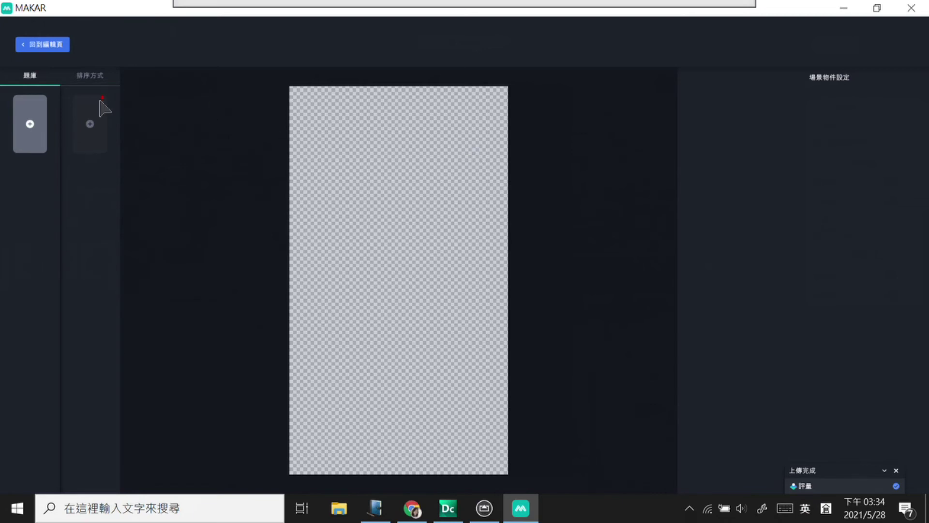
{"action": "mouse_move", "coordinate": [41, 72]}
{"action": "left_mouse_down"}
{"action": "mouse_move", "coordinate": [29, 89]}
{"action": "mouse_move", "coordinate": [40, 91]}
{"action": "mouse_move", "coordinate": [30, 144]}
{"action": "mouse_move", "coordinate": [49, 158]}
{"action": "left_mouse_up"}
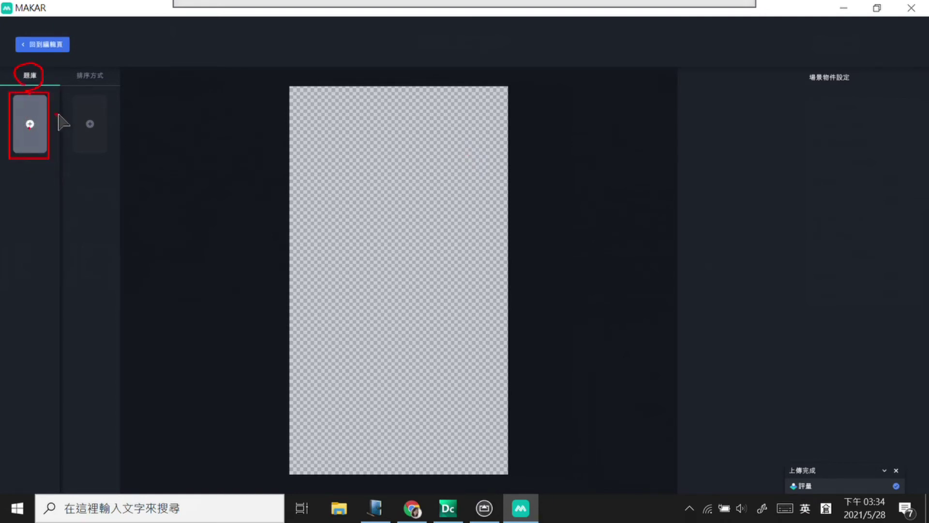
{"action": "mouse_move", "coordinate": [8, 167]}
{"action": "left_mouse_down"}
{"action": "mouse_move", "coordinate": [45, 202]}
{"action": "mouse_move", "coordinate": [37, 268]}
{"action": "mouse_move", "coordinate": [45, 307]}
{"action": "left_mouse_up"}
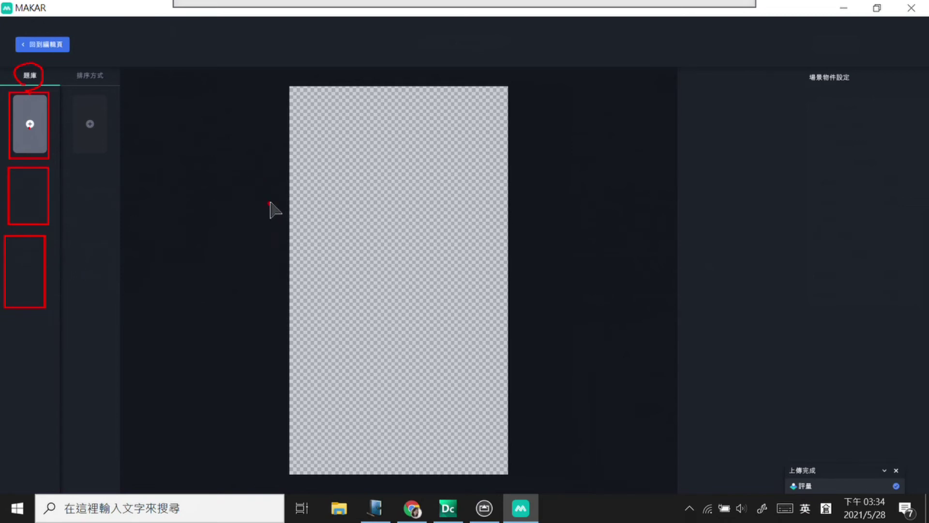
{"action": "mouse_move", "coordinate": [82, 87]}
{"action": "left_mouse_down"}
{"action": "mouse_move", "coordinate": [111, 85]}
{"action": "mouse_move", "coordinate": [77, 84]}
{"action": "mouse_move", "coordinate": [119, 122]}
{"action": "mouse_move", "coordinate": [131, 110]}
{"action": "mouse_move", "coordinate": [146, 121]}
{"action": "mouse_move", "coordinate": [126, 146]}
{"action": "mouse_move", "coordinate": [148, 139]}
{"action": "mouse_move", "coordinate": [149, 187]}
{"action": "mouse_move", "coordinate": [167, 216]}
{"action": "left_mouse_up"}
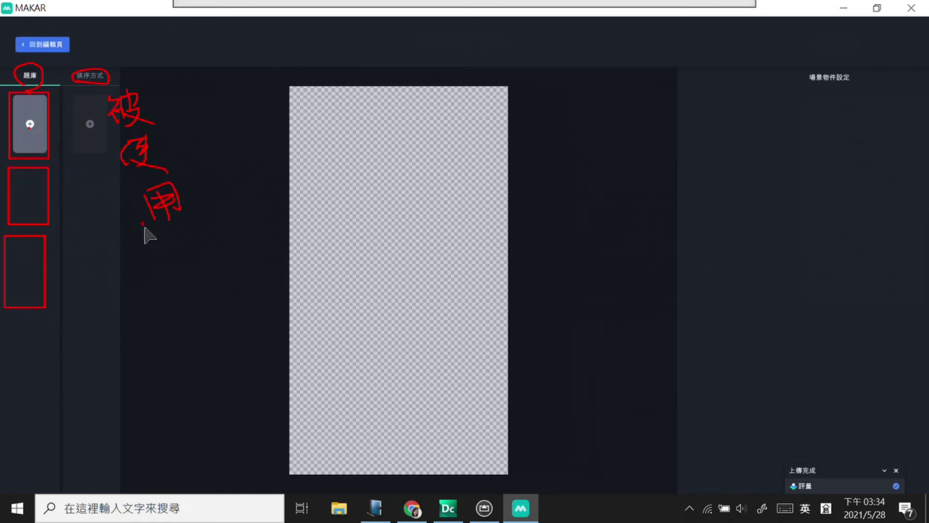
{"action": "left_click", "coordinate": [53, 312]}
{"action": "mouse_move", "coordinate": [37, 201]}
{"action": "left_mouse_down"}
{"action": "mouse_move", "coordinate": [29, 208]}
{"action": "mouse_move", "coordinate": [64, 190]}
{"action": "mouse_move", "coordinate": [68, 154]}
{"action": "mouse_move", "coordinate": [87, 157]}
{"action": "left_mouse_up"}
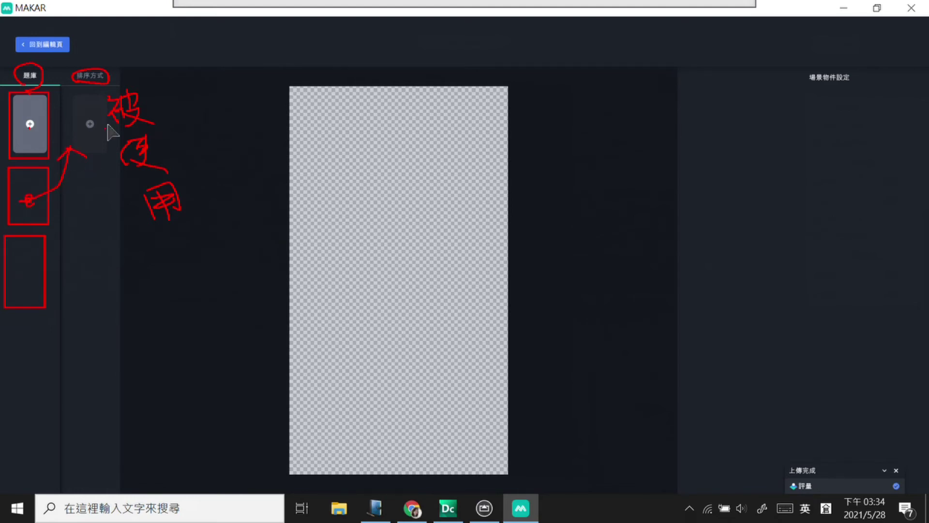
{"action": "left_click_drag", "start_coordinate": [78, 91], "coordinate": [97, 149]}
{"action": "left_click_drag", "start_coordinate": [48, 125], "coordinate": [35, 145]}
{"action": "mouse_move", "coordinate": [46, 266]}
{"action": "left_mouse_down"}
{"action": "mouse_move", "coordinate": [43, 286]}
{"action": "mouse_move", "coordinate": [64, 280]}
{"action": "left_mouse_up"}
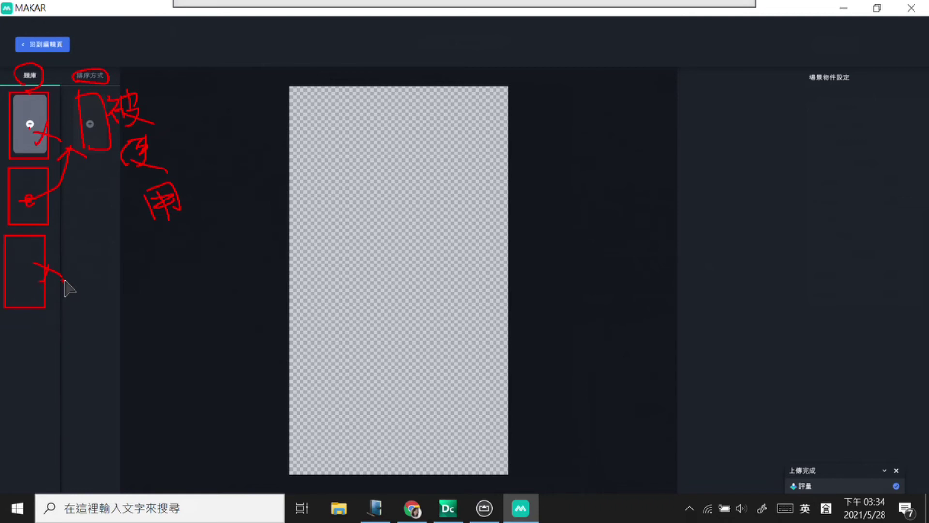
{"action": "key", "text": "Escape"}
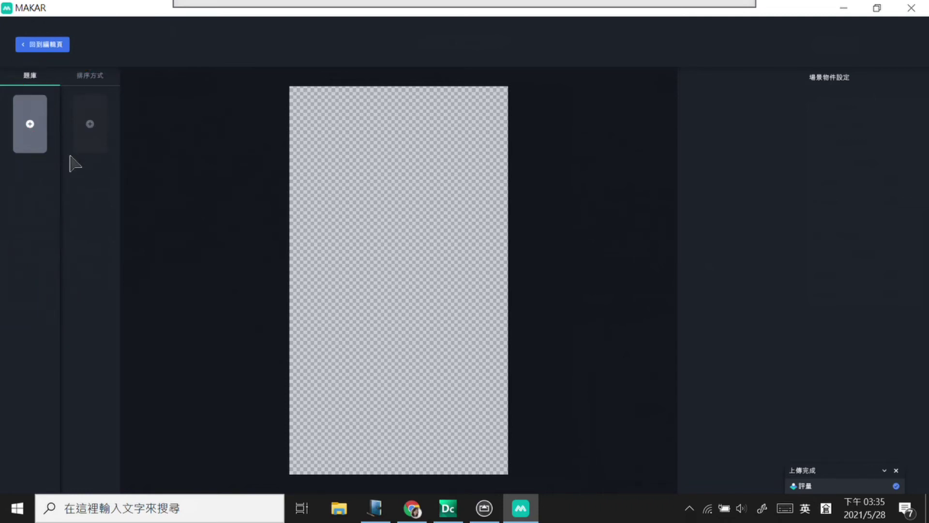
Step: Add Scene 1 as the first question in the empty 題庫
{"action": "left_click", "coordinate": [30, 125]}
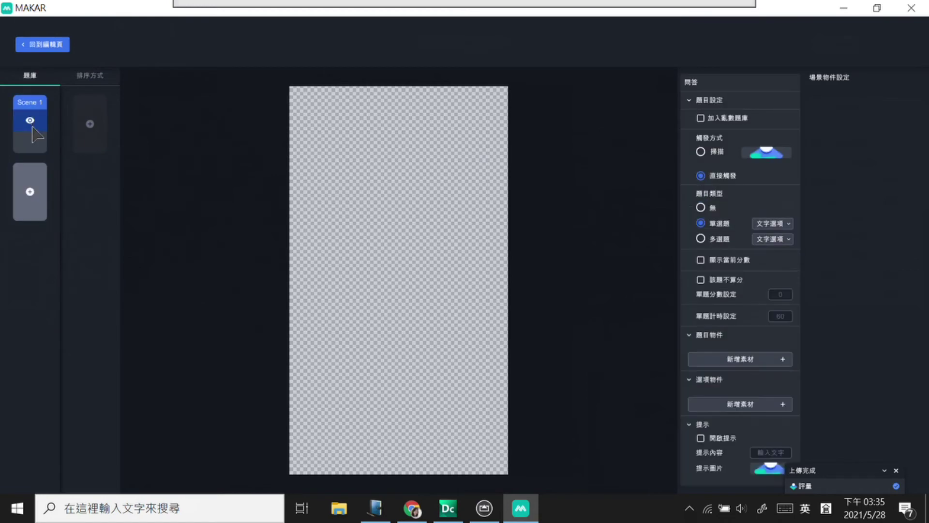
{"action": "mouse_move", "coordinate": [35, 135]}
{"action": "left_click", "coordinate": [784, 224]}
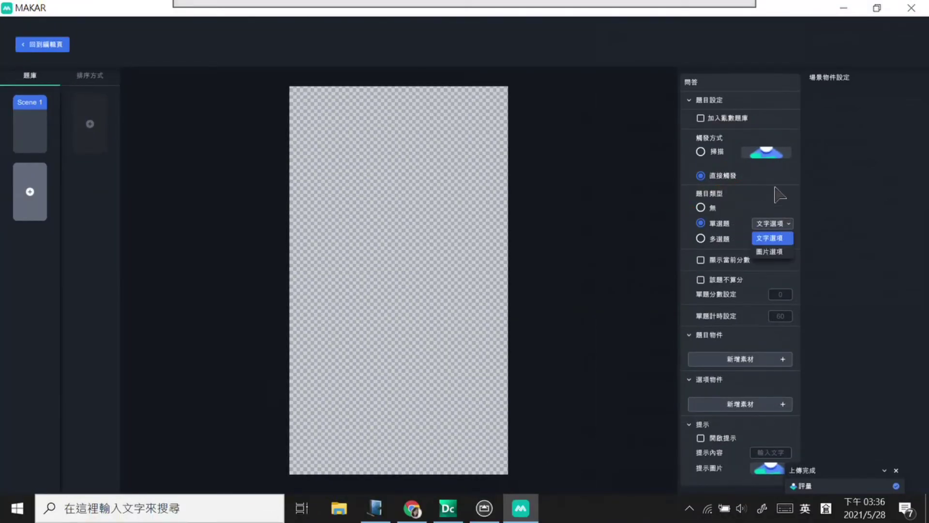
{"action": "left_click", "coordinate": [787, 252]}
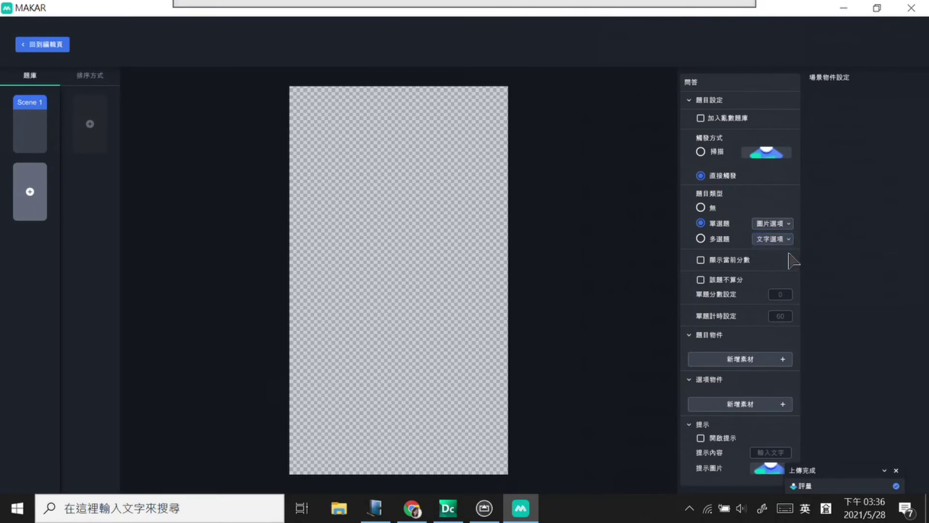
{"action": "left_click", "coordinate": [785, 224]}
{"action": "left_click", "coordinate": [785, 240]}
{"action": "mouse_move", "coordinate": [688, 268]}
{"action": "left_mouse_down"}
{"action": "mouse_move", "coordinate": [697, 308]}
{"action": "mouse_move", "coordinate": [797, 328]}
{"action": "left_mouse_up"}
{"action": "mouse_move", "coordinate": [703, 300]}
{"action": "left_mouse_down"}
{"action": "mouse_move", "coordinate": [726, 299]}
{"action": "mouse_move", "coordinate": [722, 320]}
{"action": "left_mouse_up"}
{"action": "left_click", "coordinate": [770, 294]}
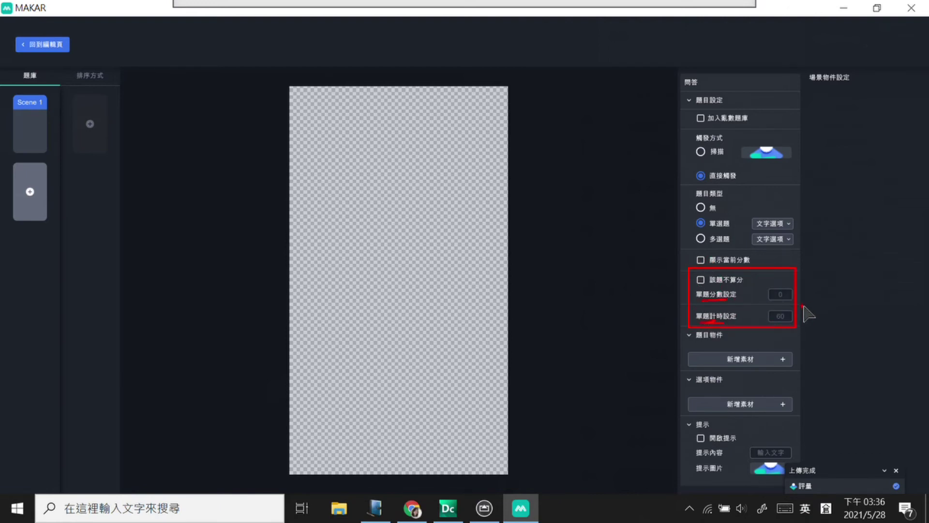
{"action": "left_click", "coordinate": [705, 426]}
{"action": "key", "text": "Escape"}
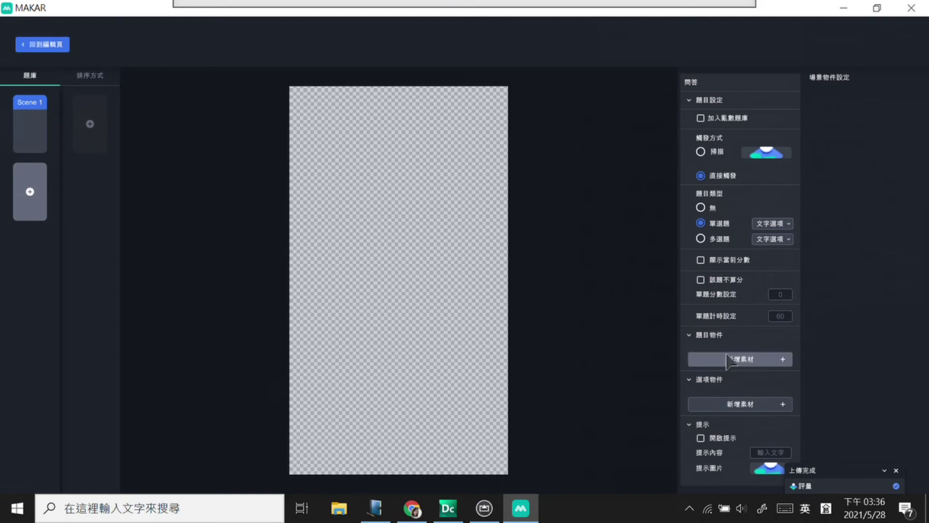
{"action": "left_click", "coordinate": [785, 360]}
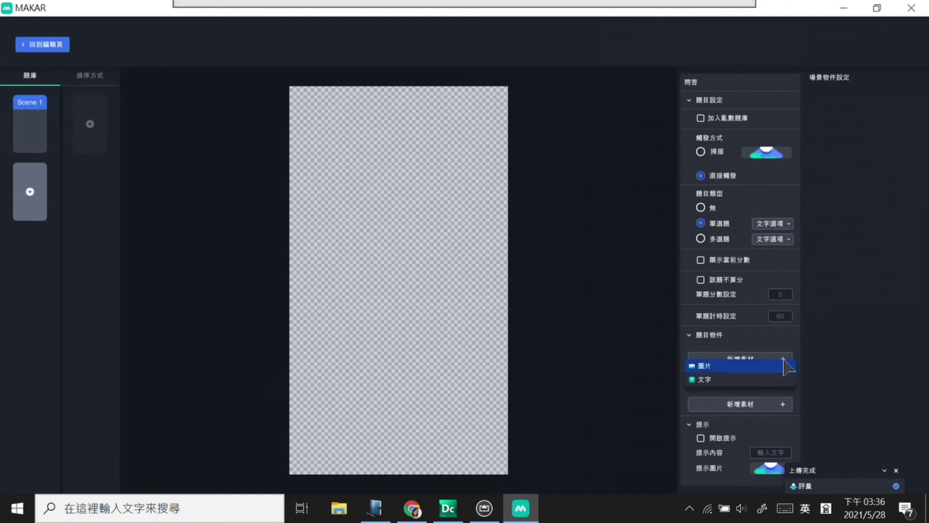
{"action": "left_click", "coordinate": [707, 368]}
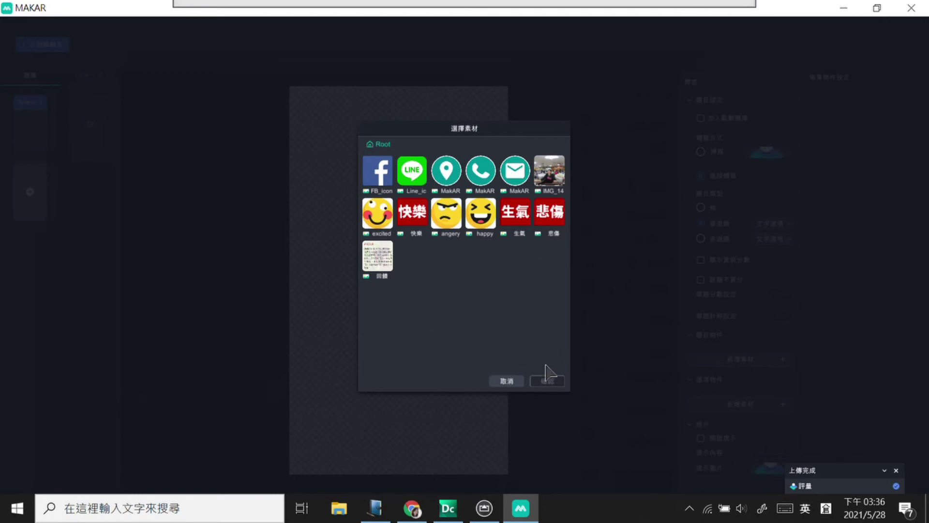
{"action": "left_click", "coordinate": [506, 382]}
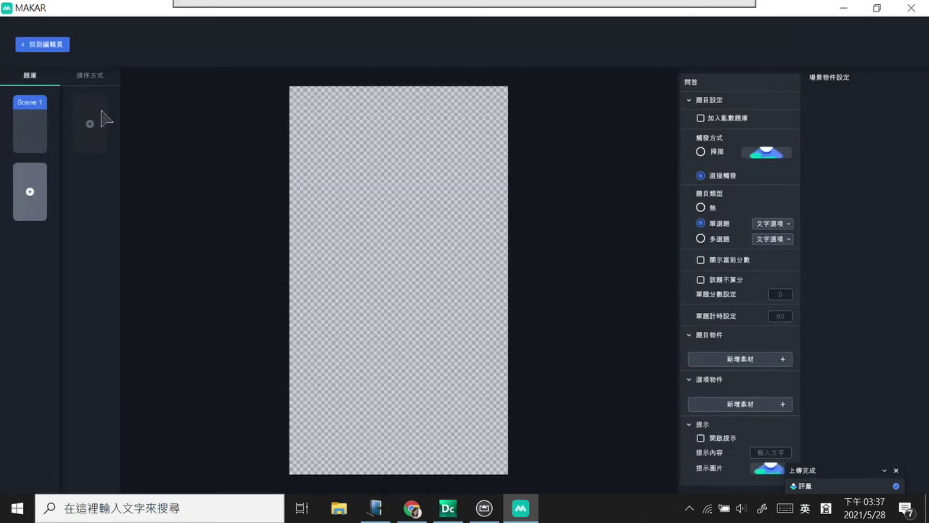
Step: Back in the scene editor, upload 紅紋鳳蝶01.jpg into the asset library as an image
{"action": "left_click", "coordinate": [52, 45]}
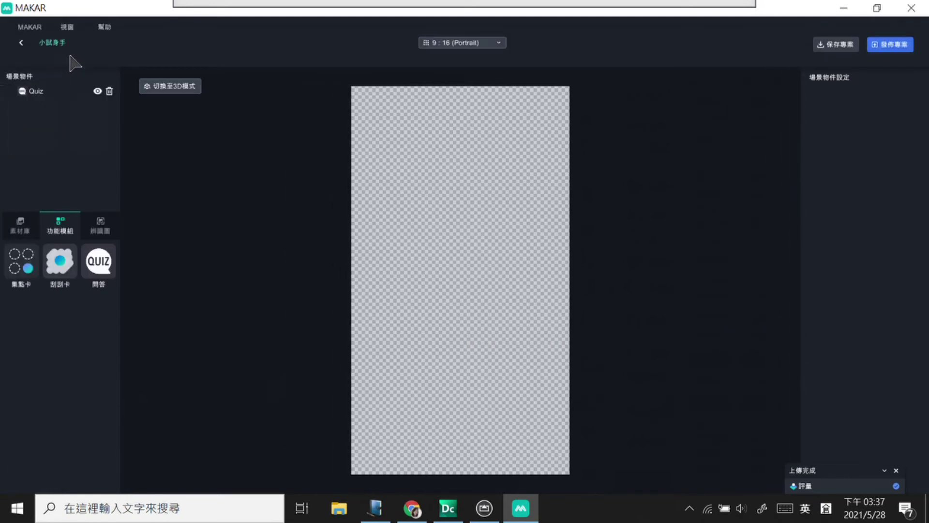
{"action": "left_click", "coordinate": [20, 226]}
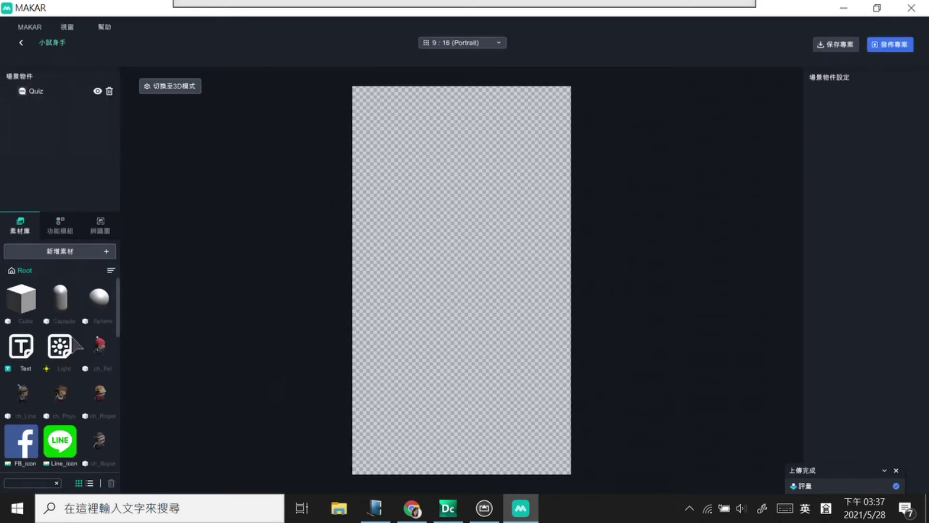
{"action": "left_click", "coordinate": [71, 256]}
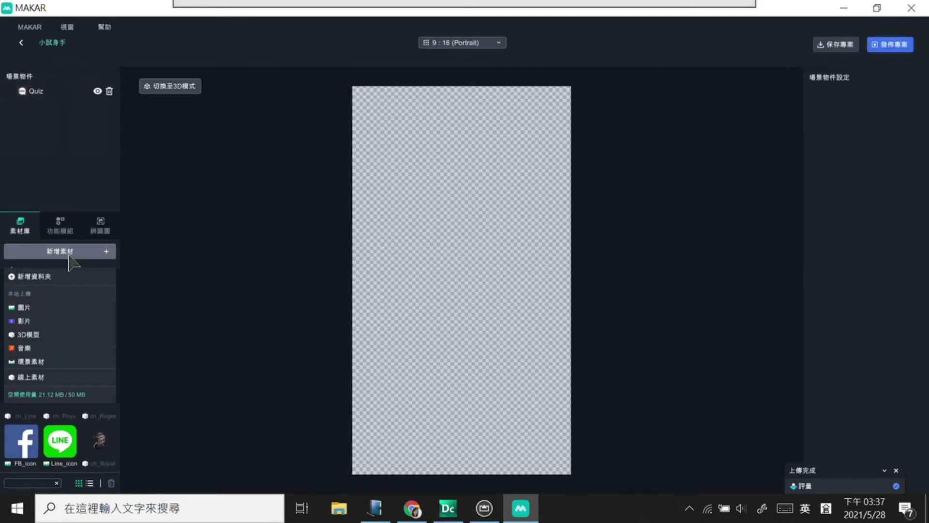
{"action": "left_click", "coordinate": [38, 308]}
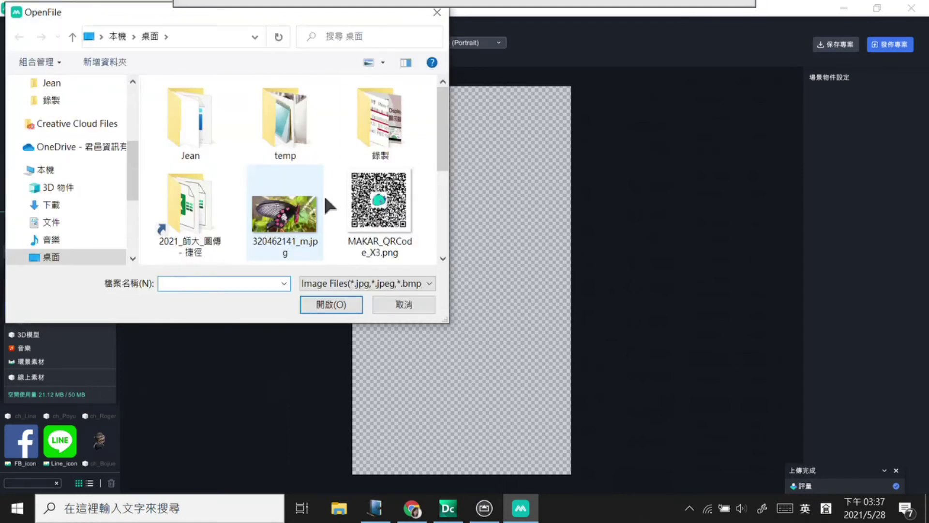
{"action": "left_click_drag", "start_coordinate": [448, 154], "coordinate": [451, 232]}
{"action": "scroll", "coordinate": [285, 182], "scroll_direction": "up", "scroll_amount": 2}
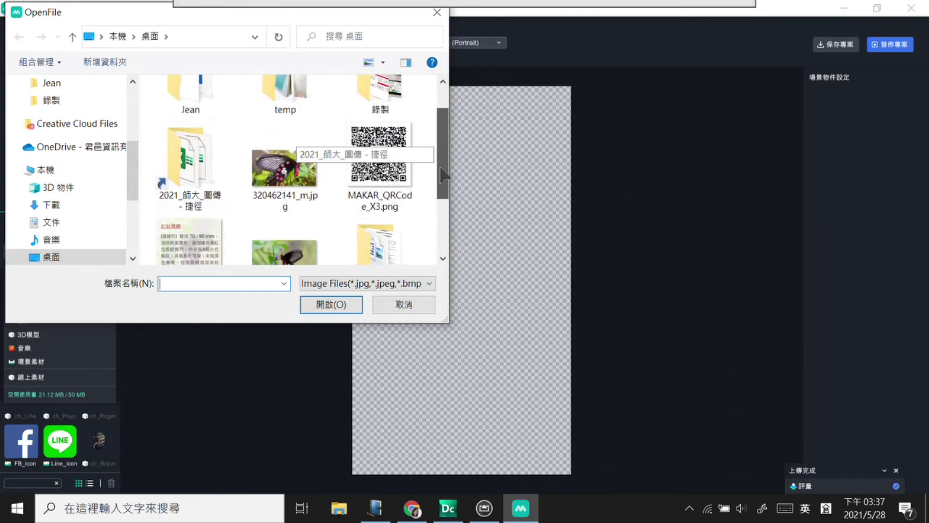
{"action": "left_click", "coordinate": [285, 181]}
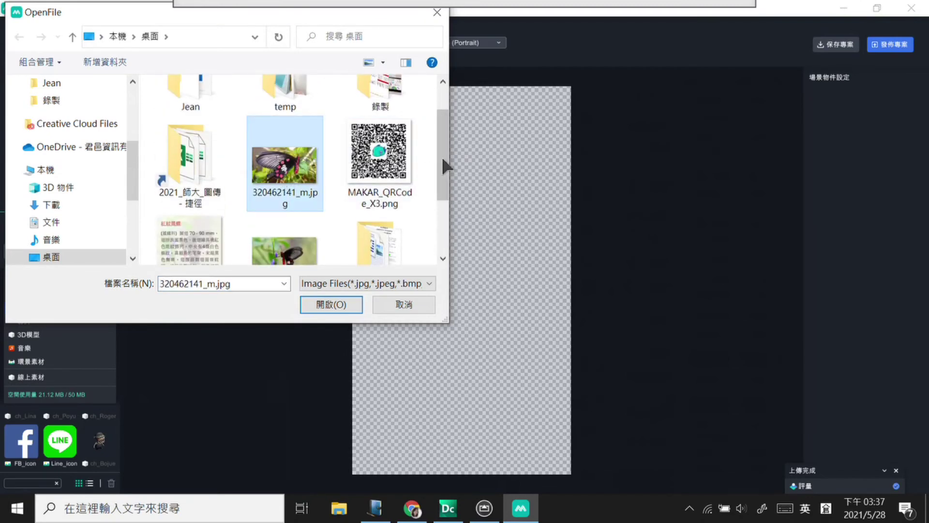
{"action": "left_click_drag", "start_coordinate": [441, 155], "coordinate": [442, 189]}
{"action": "double_click", "coordinate": [285, 180]}
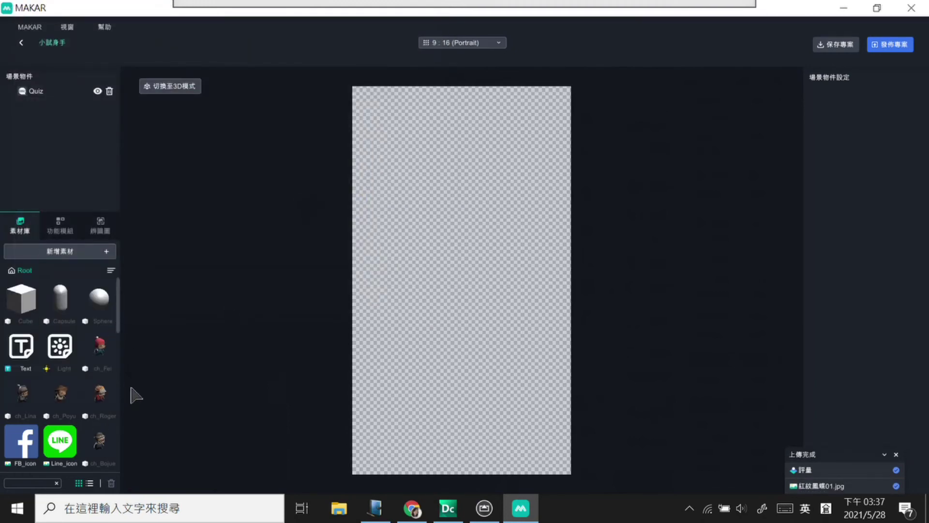
Step: Upload 320462141_m.jpg as a second image asset and reselect the Quiz object
{"action": "scroll", "coordinate": [120, 339], "scroll_direction": "down", "scroll_amount": 1}
{"action": "scroll", "coordinate": [123, 361], "scroll_direction": "down", "scroll_amount": 8}
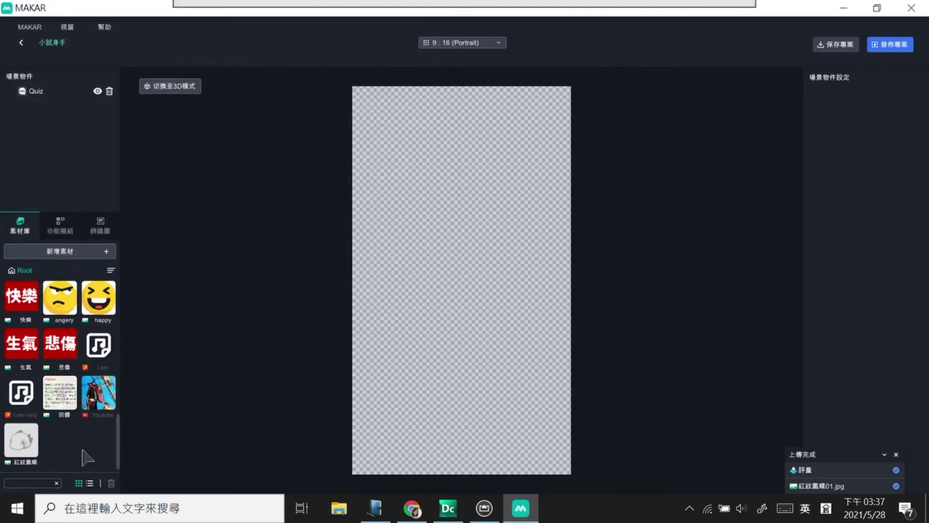
{"action": "left_click", "coordinate": [55, 252]}
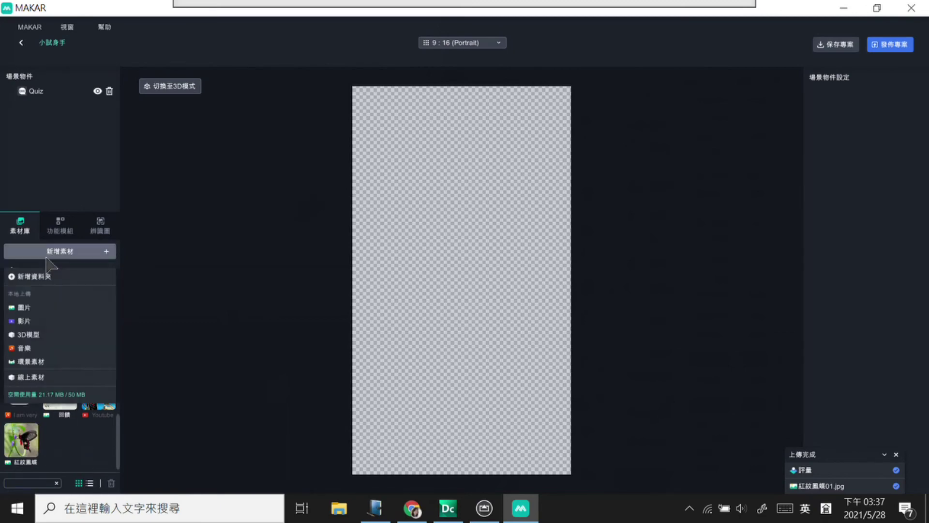
{"action": "left_click", "coordinate": [40, 308]}
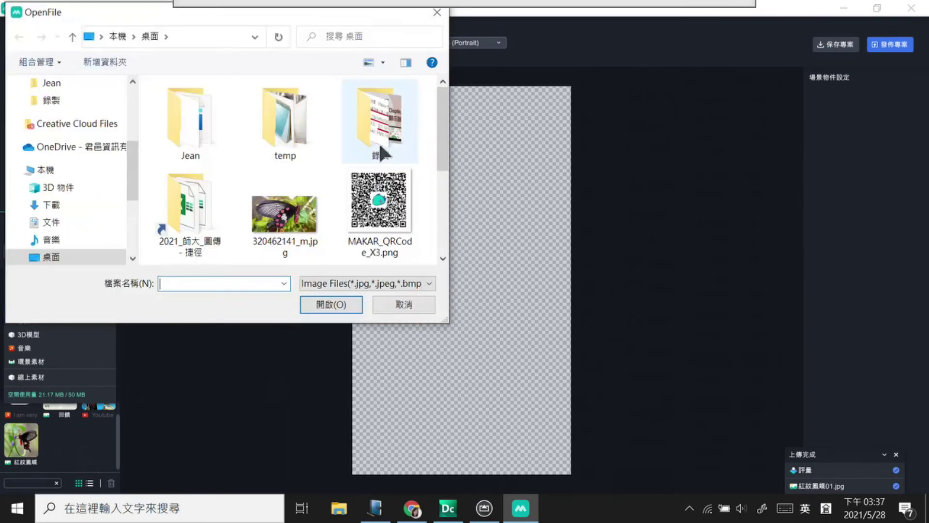
{"action": "scroll", "coordinate": [329, 185], "scroll_direction": "down", "scroll_amount": 2}
{"action": "left_click", "coordinate": [284, 174]}
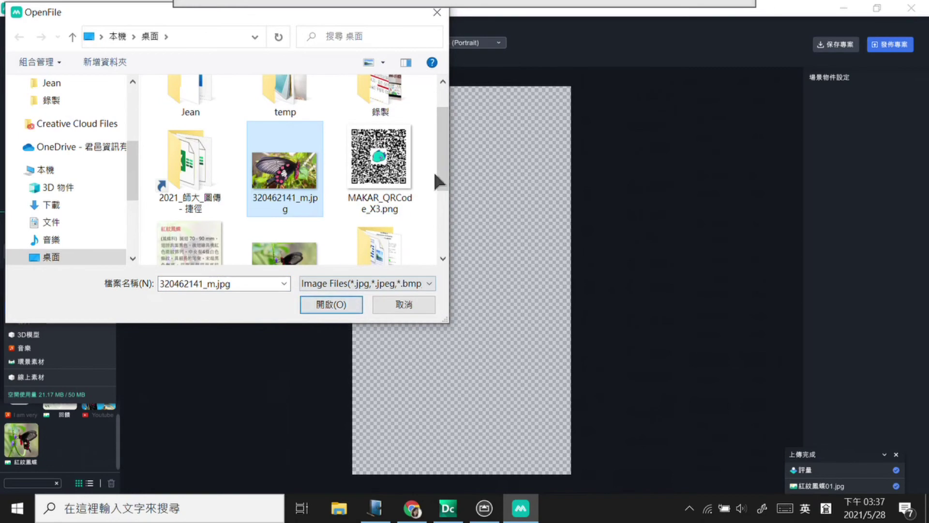
{"action": "scroll", "coordinate": [434, 170], "scroll_direction": "down", "scroll_amount": 2}
{"action": "left_click", "coordinate": [348, 304]}
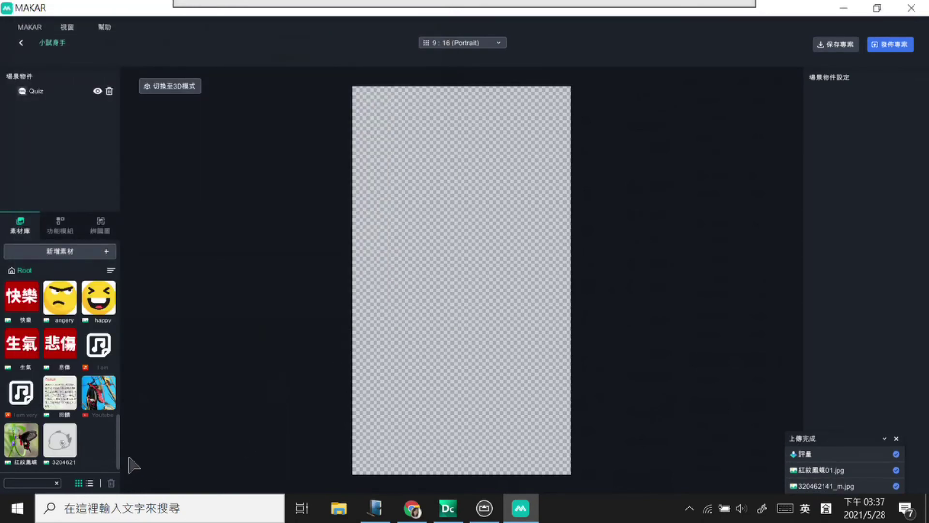
{"action": "left_click", "coordinate": [52, 92]}
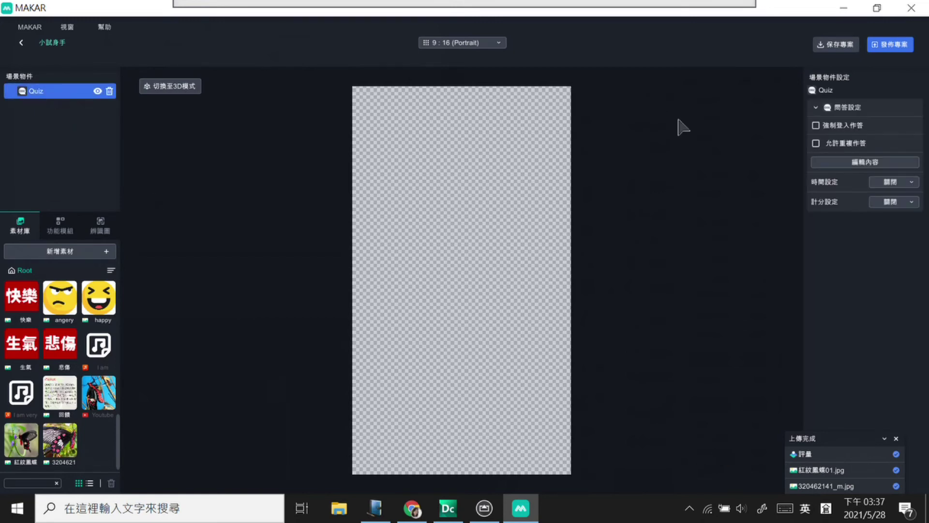
Step: Open the quiz question editor and keep text answers for the single-choice question
{"action": "left_click", "coordinate": [826, 163]}
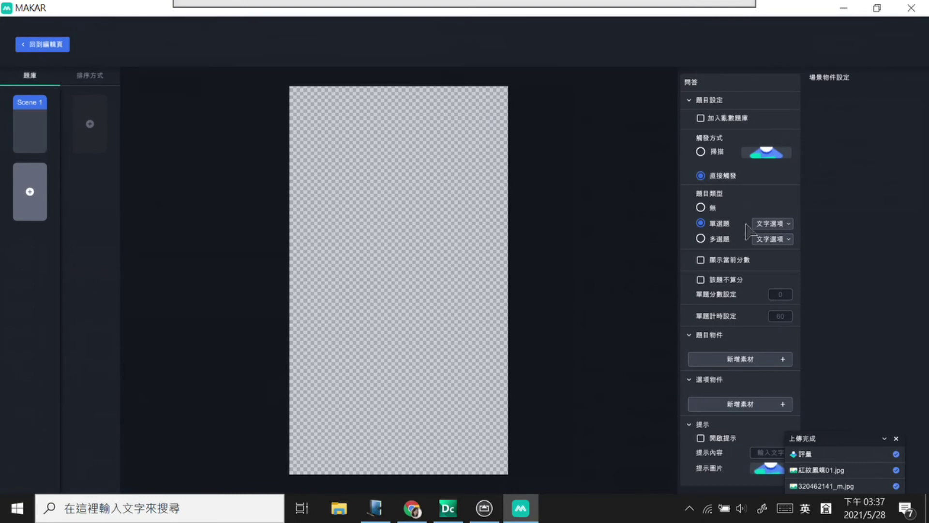
{"action": "left_click", "coordinate": [772, 224]}
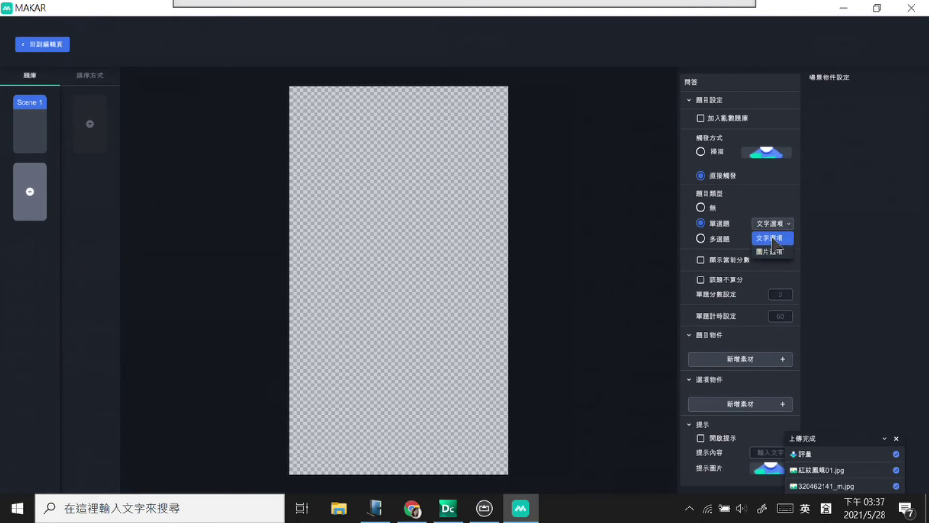
{"action": "left_click", "coordinate": [775, 238]}
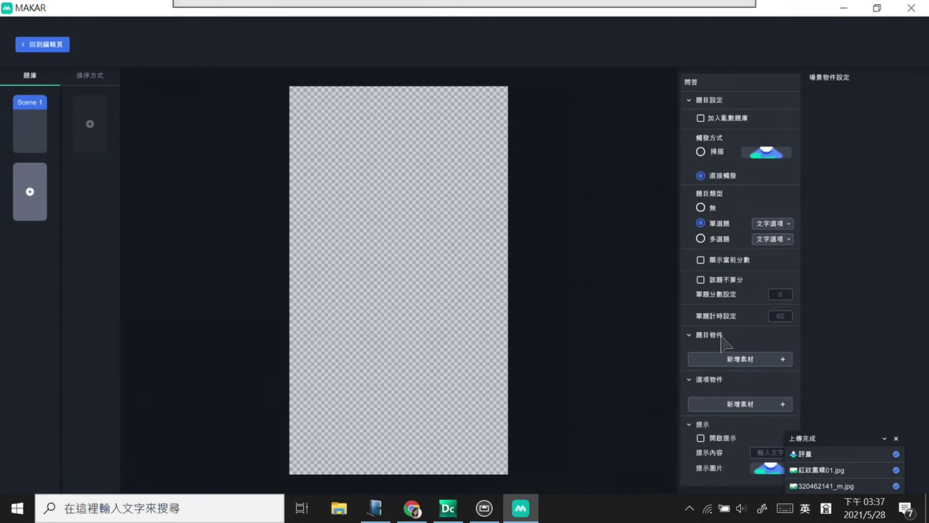
Step: Add the 320462141 butterfly photo as the question image and move it to the top
{"action": "left_click", "coordinate": [745, 359]}
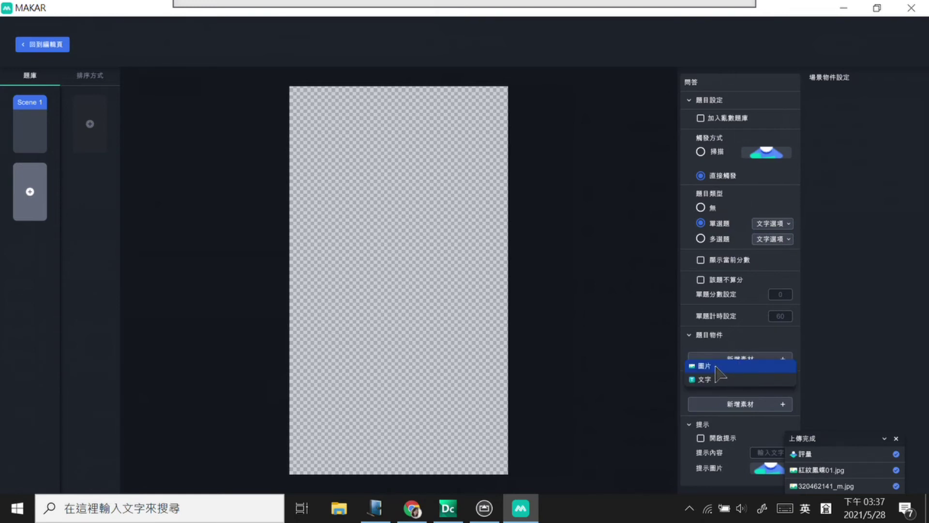
{"action": "left_click", "coordinate": [721, 367]}
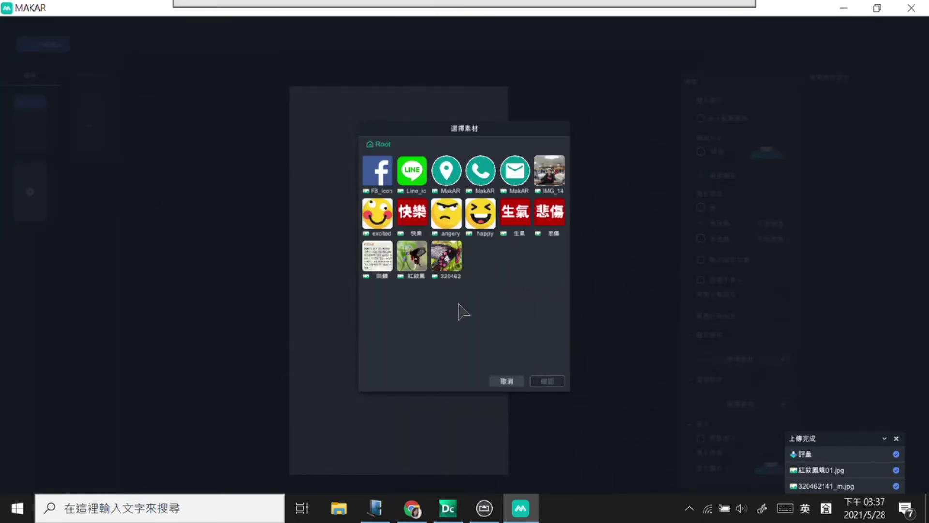
{"action": "left_click", "coordinate": [447, 256]}
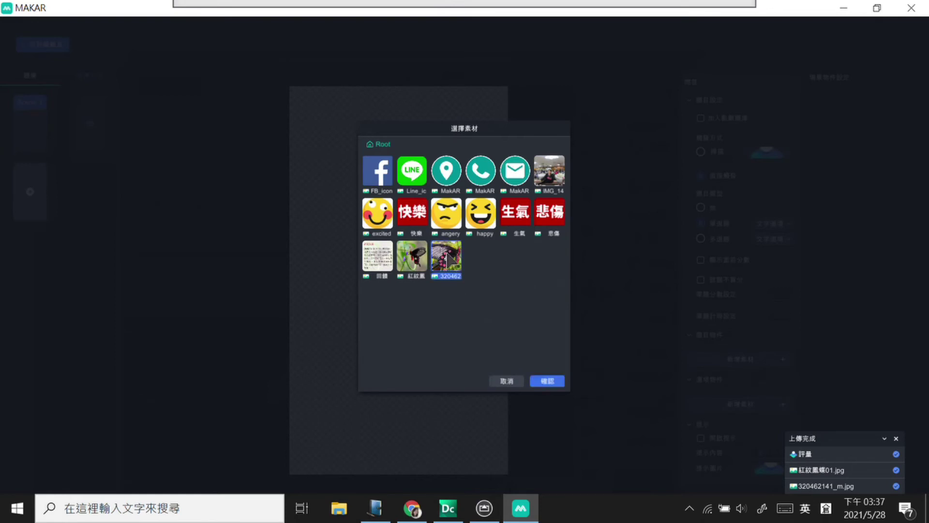
{"action": "left_click", "coordinate": [552, 381]}
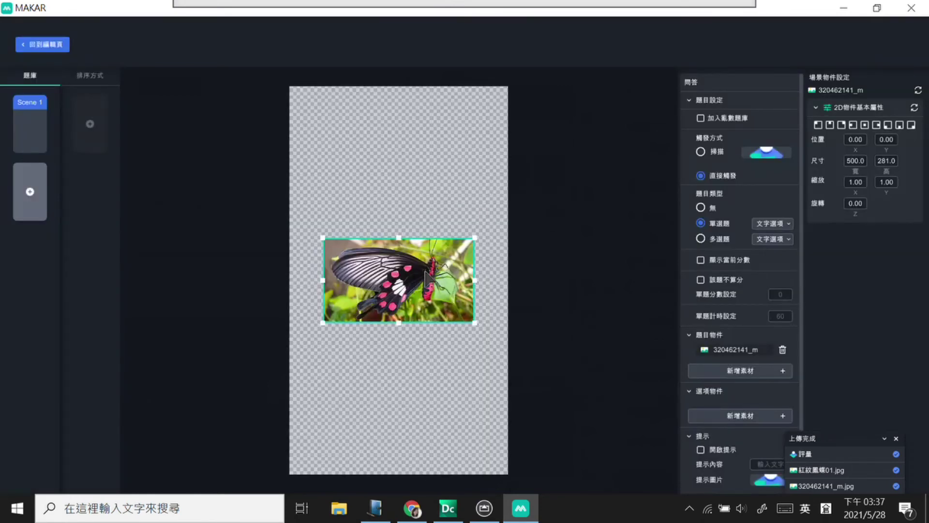
{"action": "left_click_drag", "start_coordinate": [426, 278], "coordinate": [426, 151]}
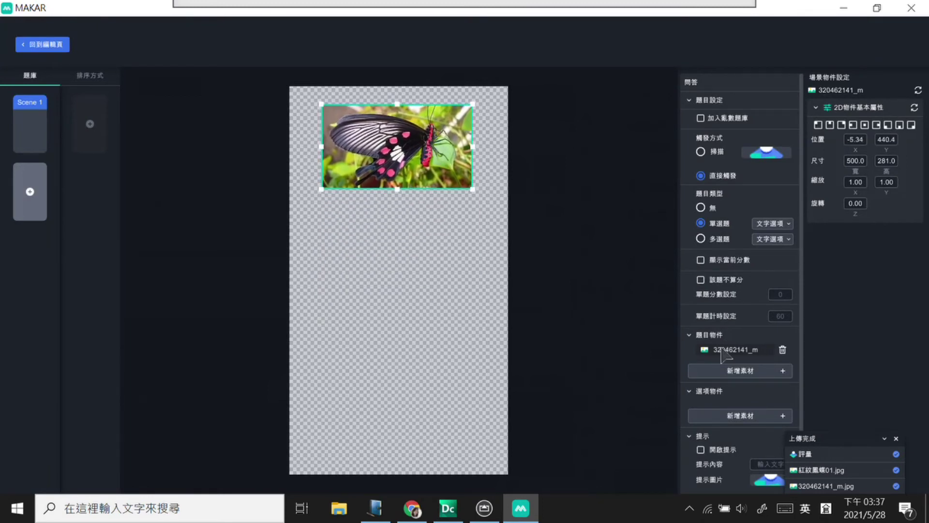
Step: Add a text object and replace 'Question' with 請問圖中的蝴蝶的品種為何?
{"action": "left_click", "coordinate": [736, 371]}
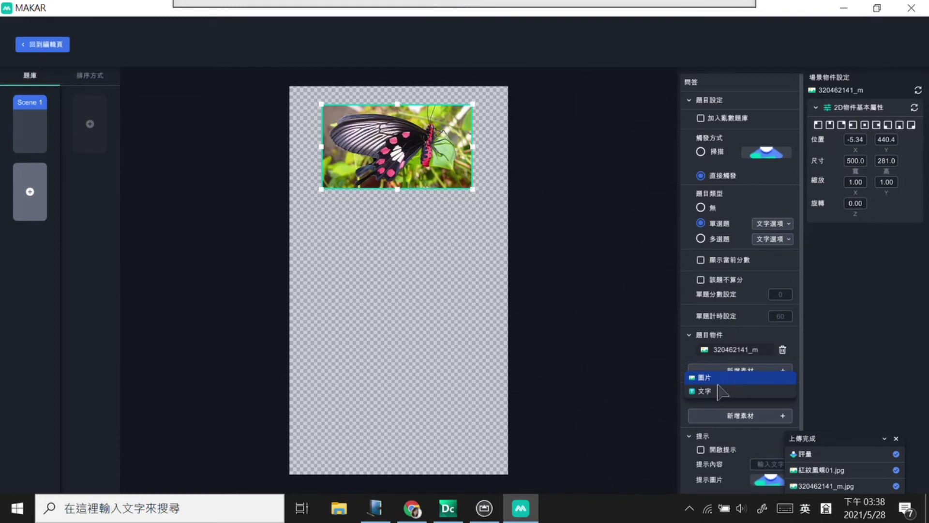
{"action": "left_click", "coordinate": [718, 392]}
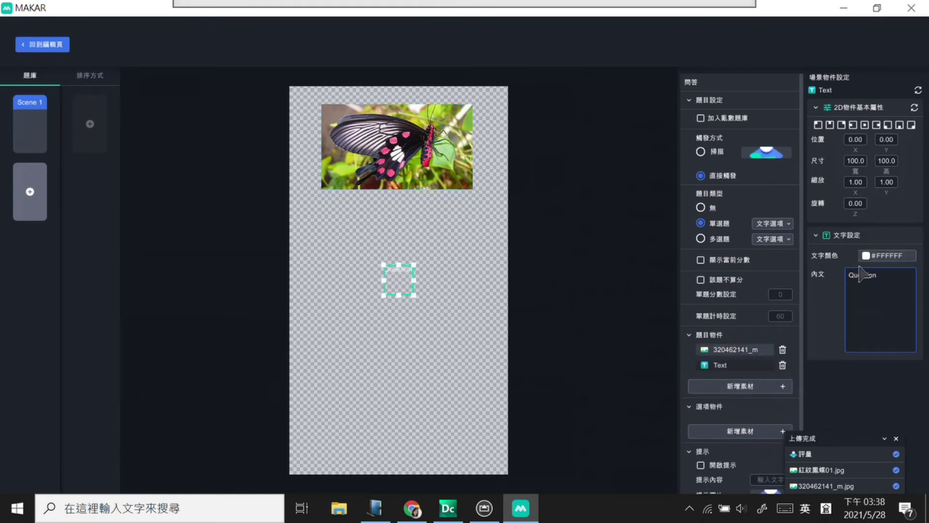
{"action": "left_click", "coordinate": [877, 274]}
{"action": "left_click_drag", "start_coordinate": [878, 275], "coordinate": [835, 283]}
{"action": "type", "text": "請"}
{"action": "type", "text": "問"}
{"action": "type", "text": "請"}
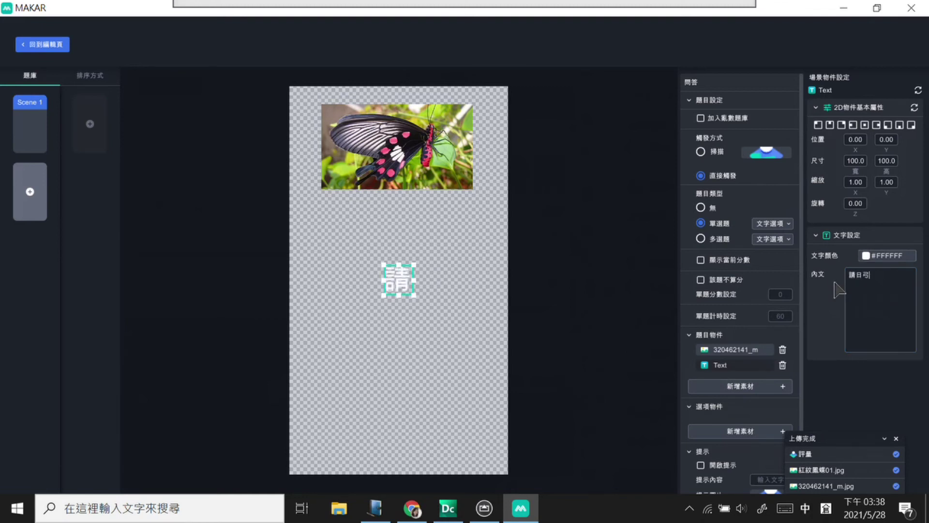
{"action": "type", "text": "圖"}
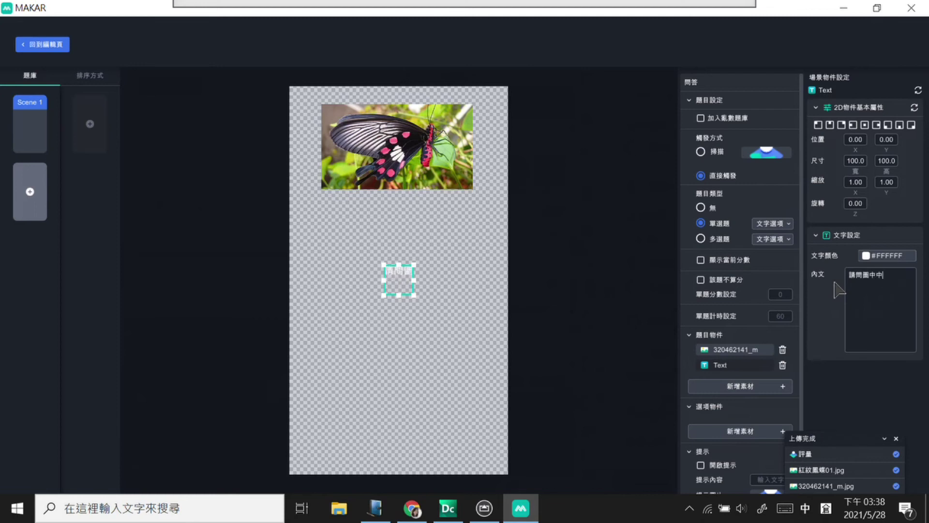
{"action": "type", "text": "中的"}
{"action": "type", "text": "蝶"}
{"action": "type", "text": "種為人"}
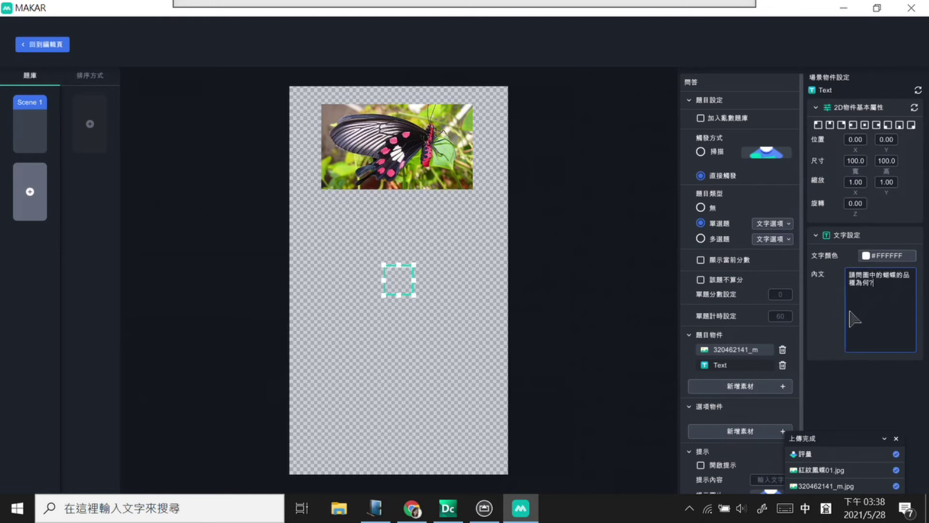
Step: Colour the question text dark purple #4B0041
{"action": "left_click", "coordinate": [877, 256]}
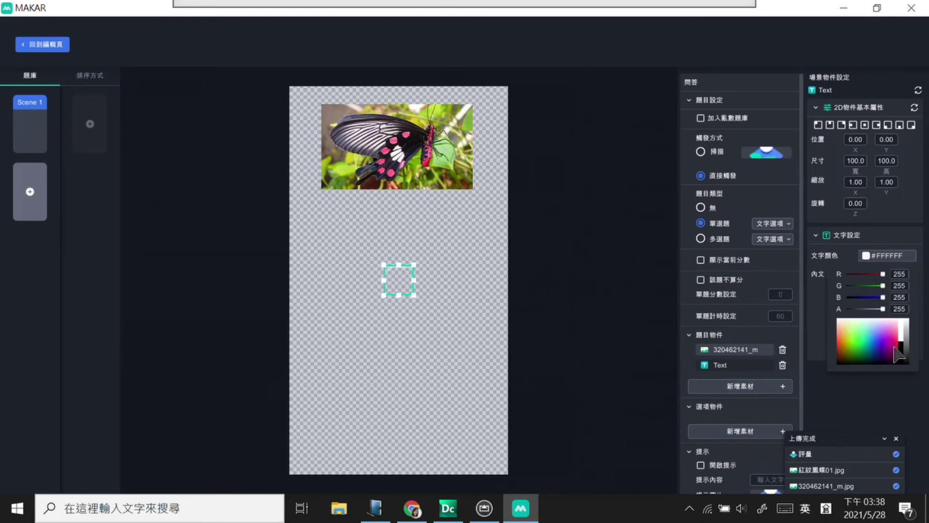
{"action": "left_click", "coordinate": [893, 363]}
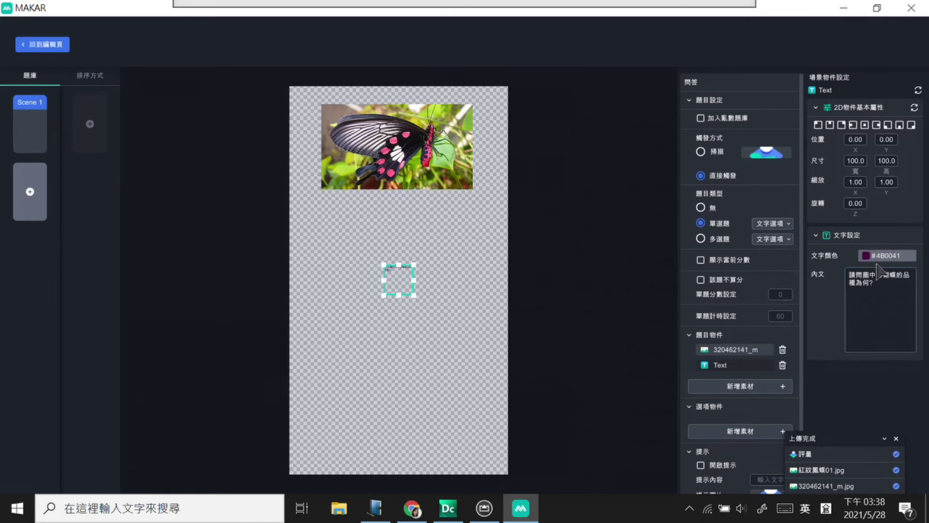
{"action": "left_click", "coordinate": [897, 438]}
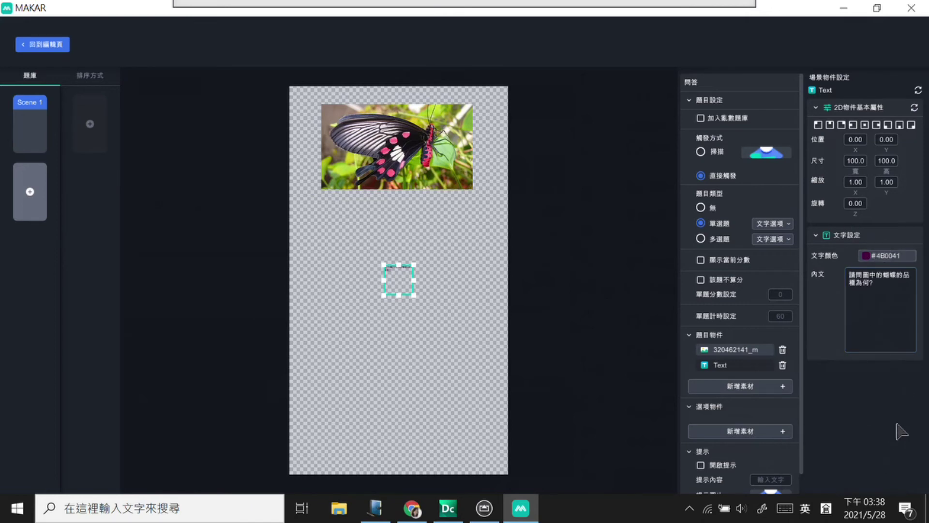
{"action": "left_click", "coordinate": [823, 239]}
{"action": "left_click", "coordinate": [853, 241]}
Step: Widen the question text box to one line and place it under the butterfly photo
{"action": "left_click_drag", "start_coordinate": [414, 296], "coordinate": [557, 288]}
{"action": "left_click_drag", "start_coordinate": [456, 280], "coordinate": [384, 216]}
{"action": "left_click_drag", "start_coordinate": [485, 226], "coordinate": [450, 212]}
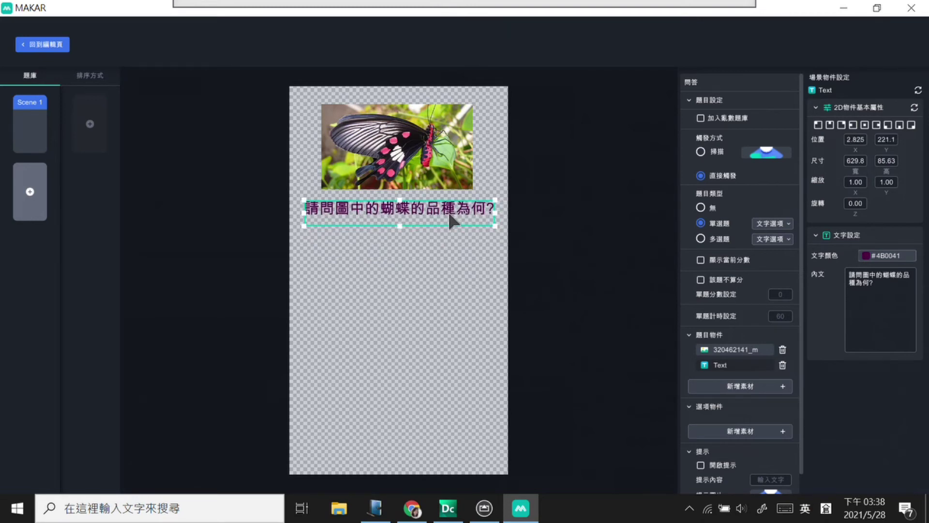
{"action": "left_click", "coordinate": [454, 275]}
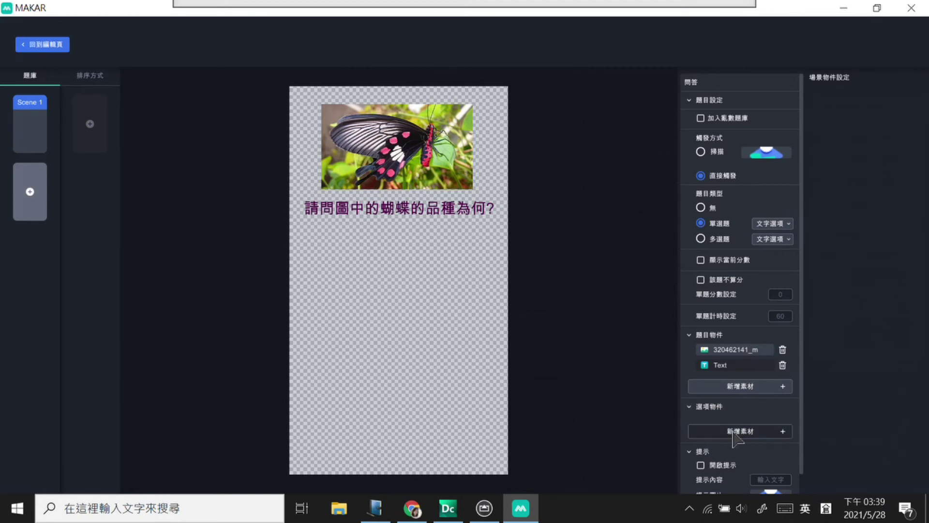
Step: Add a first text answer option, then start PowerPoint from the Start menu
{"action": "left_click", "coordinate": [734, 434]}
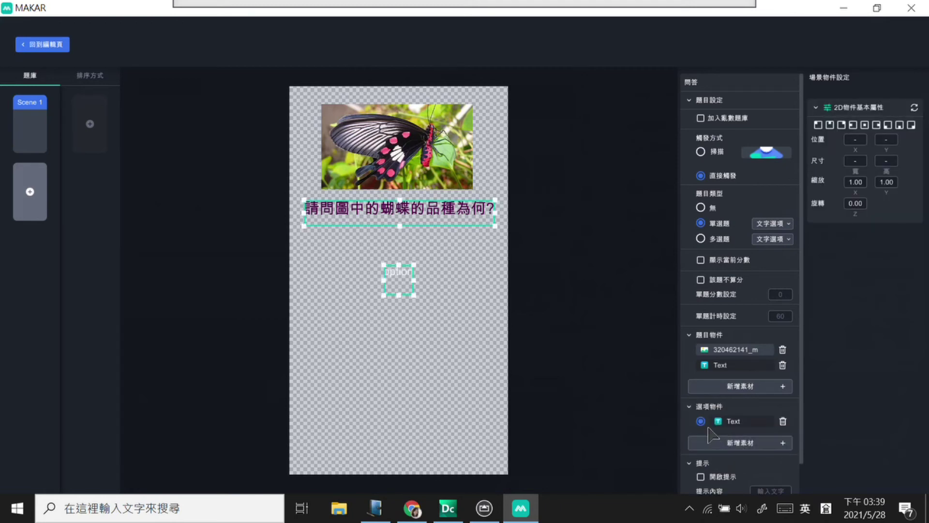
{"action": "left_click", "coordinate": [781, 224]}
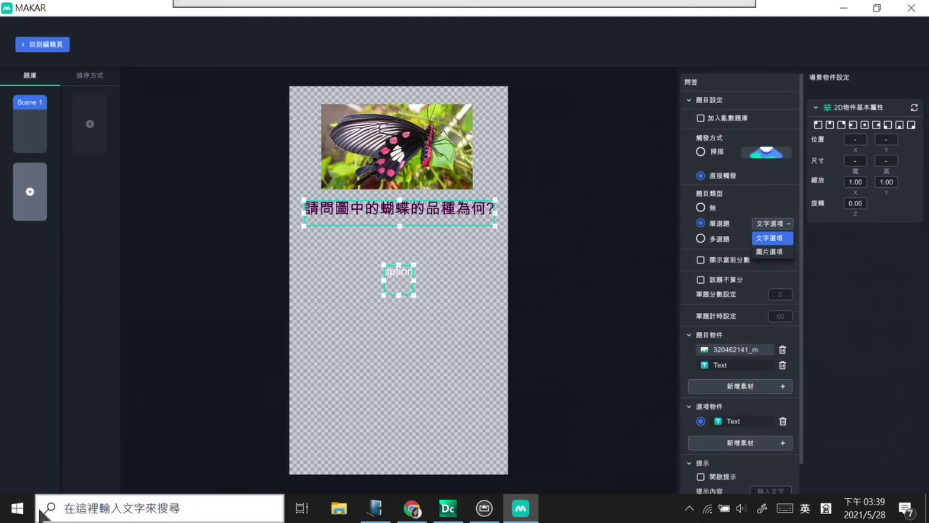
{"action": "left_click", "coordinate": [18, 508]}
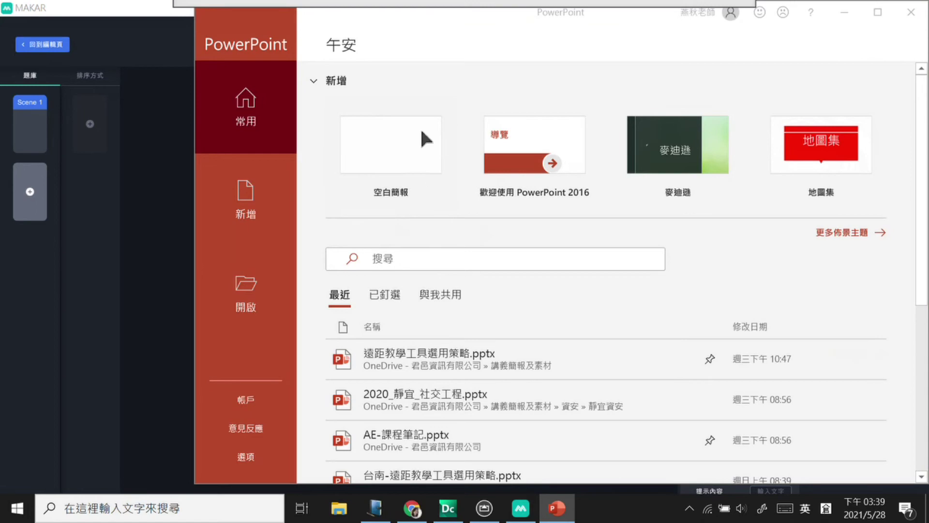
Step: Start a blank presentation, remove its placeholders, and draw a rounded rectangle
{"action": "left_click", "coordinate": [376, 141]}
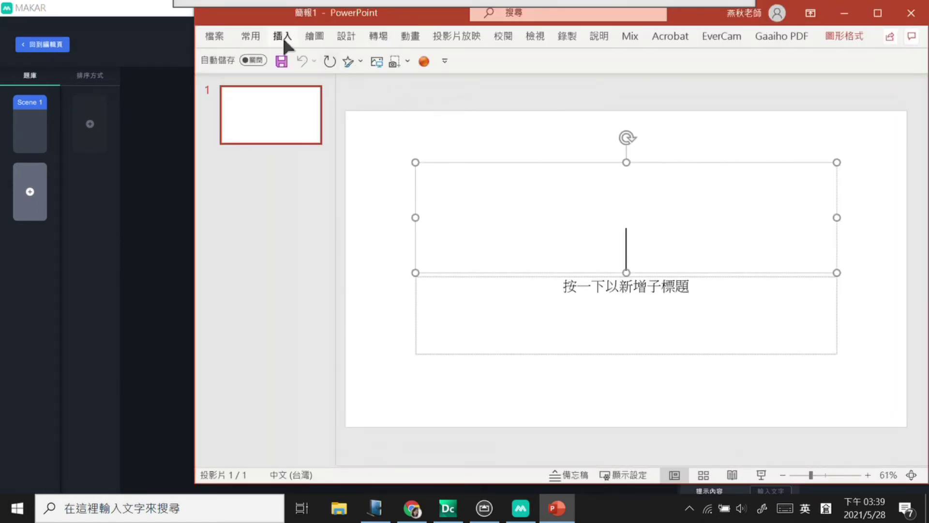
{"action": "left_click_drag", "start_coordinate": [393, 136], "coordinate": [842, 340]}
{"action": "key", "text": "Delete"}
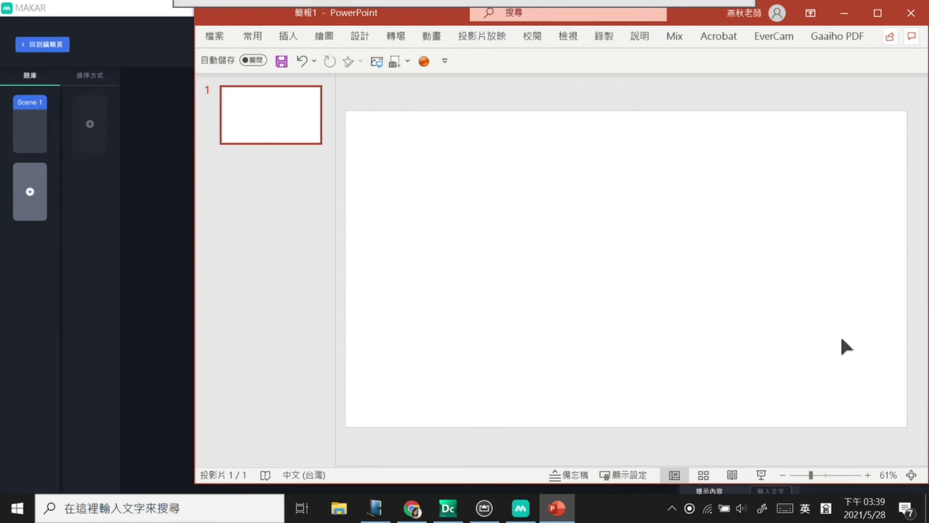
{"action": "left_click", "coordinate": [290, 39]}
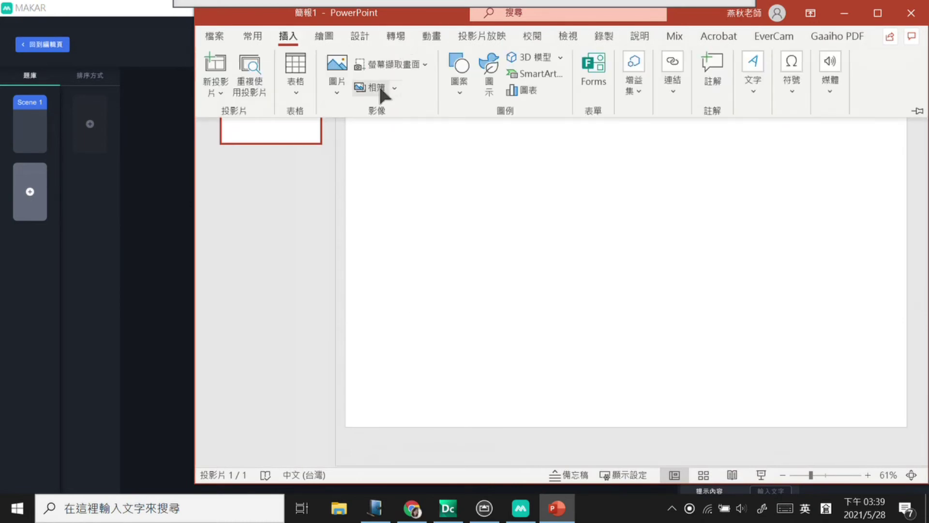
{"action": "left_click", "coordinate": [461, 94]}
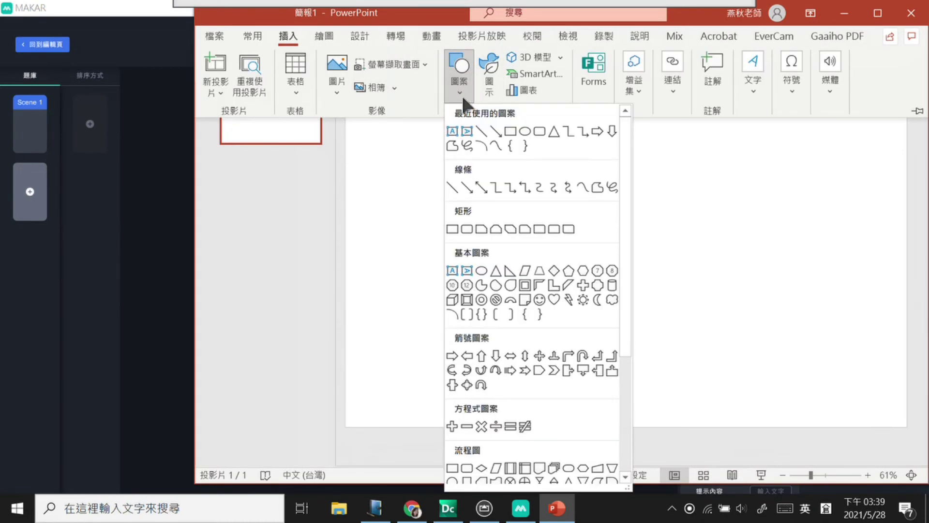
{"action": "left_click", "coordinate": [538, 130]}
{"action": "left_click_drag", "start_coordinate": [439, 175], "coordinate": [557, 232]}
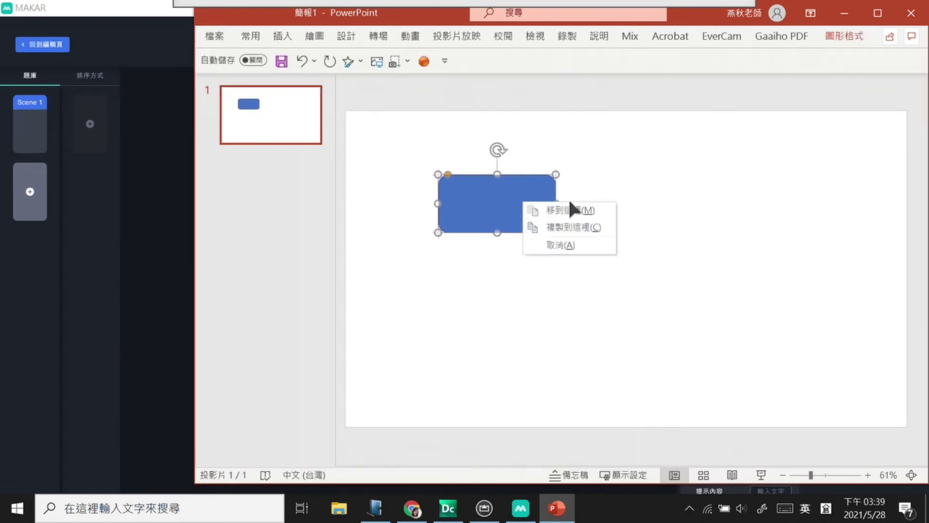
{"action": "right_click", "coordinate": [513, 208]}
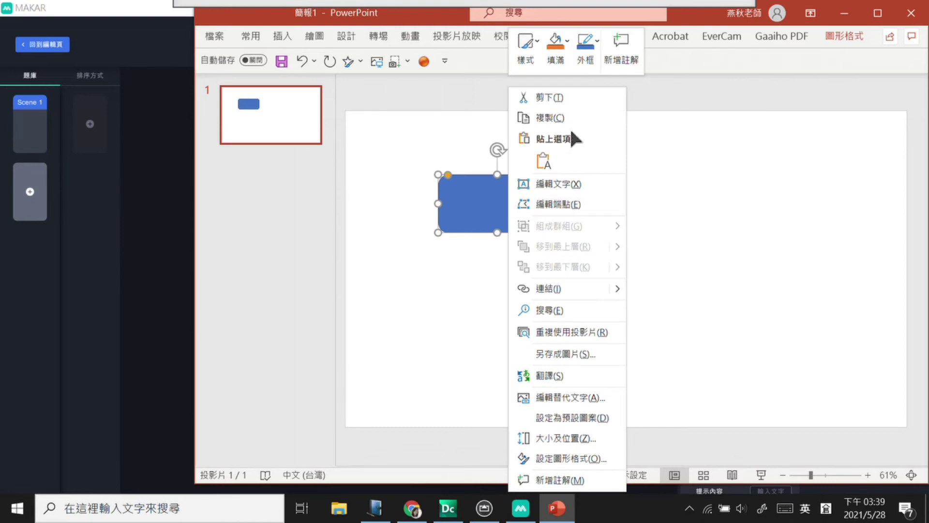
{"action": "key", "text": "Escape"}
Step: Type 鳳蝶 as the rounded rectangle's label using Chinese input
{"action": "key", "text": "shift"}
{"action": "type", "text": "hnhm"}
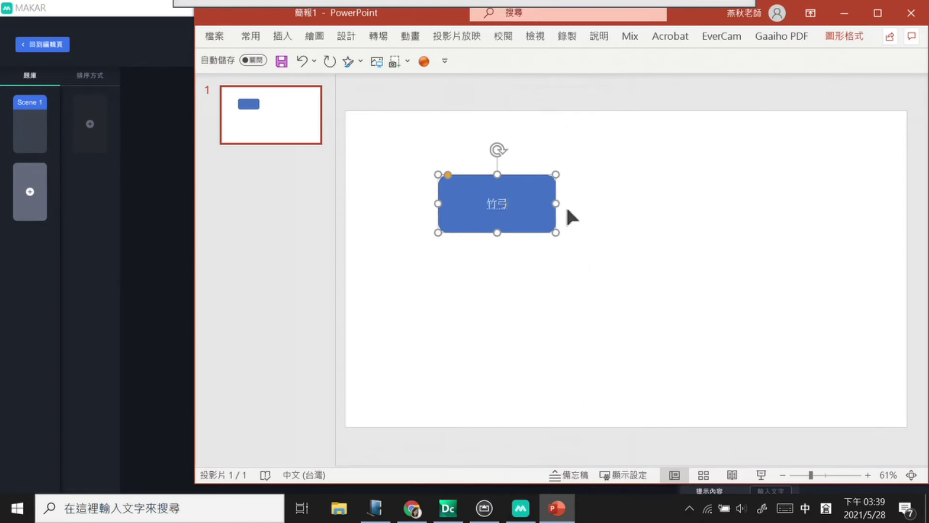
{"action": "key", "text": "BackSpace"}
{"action": "key", "text": "BackSpace"}
{"action": "key", "text": "BackSpace"}
{"action": "key", "text": "BackSpace"}
{"action": "type", "text": "hnmhf"}
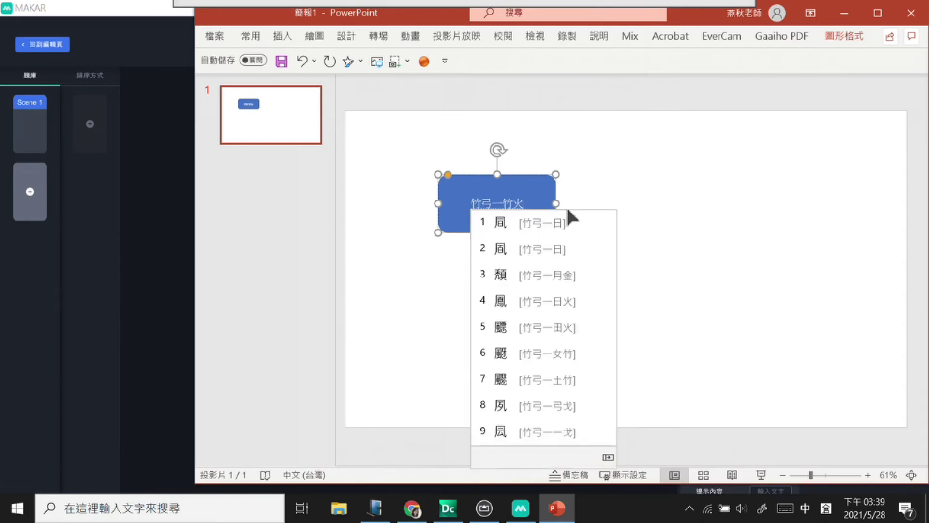
{"action": "type", "text": "4liptd"}
{"action": "key", "text": "space"}
{"action": "left_click", "coordinate": [560, 167]}
{"action": "left_click", "coordinate": [542, 183]}
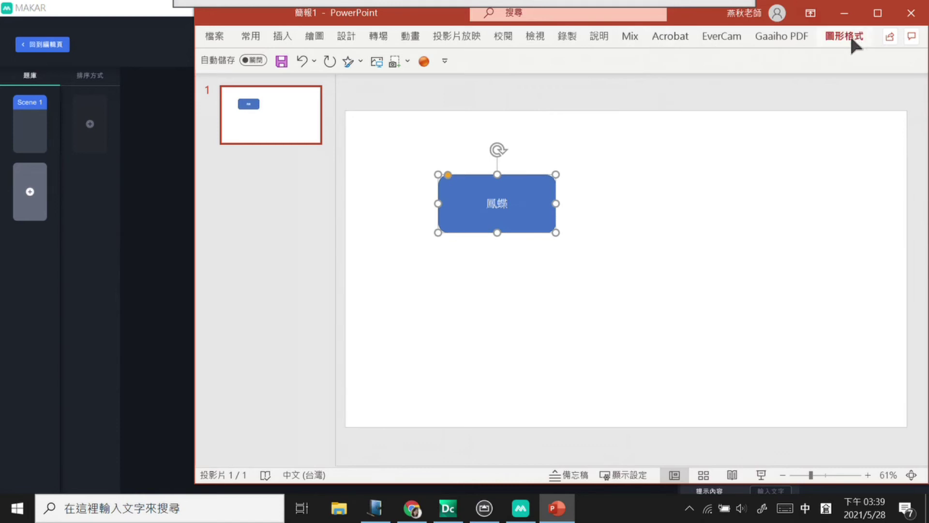
Step: Raise the 鳳蝶 text to 48 pt and fill the shape light orange
{"action": "left_click", "coordinate": [251, 36]}
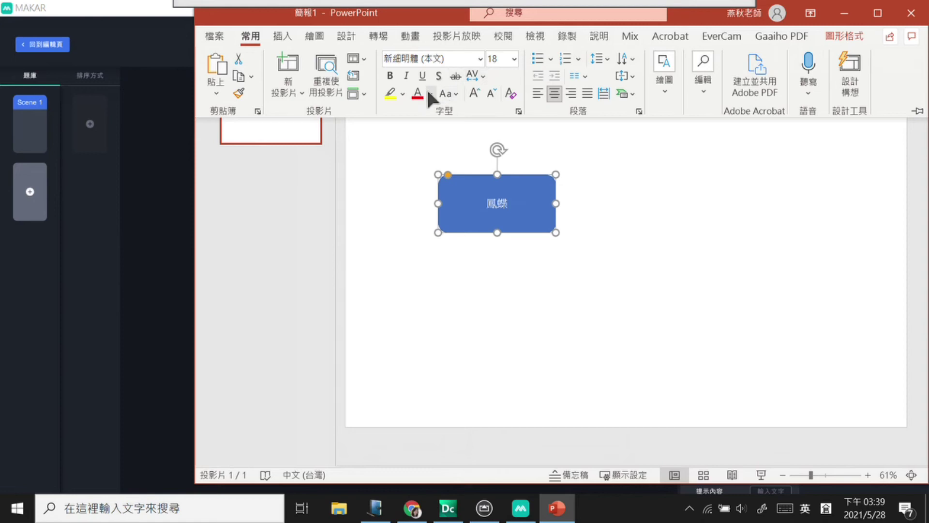
{"action": "left_click", "coordinate": [474, 92]}
{"action": "left_click", "coordinate": [474, 91]}
{"action": "left_click", "coordinate": [474, 92]}
{"action": "left_click", "coordinate": [475, 92]}
{"action": "left_click", "coordinate": [474, 92]}
{"action": "left_click", "coordinate": [474, 91]}
{"action": "left_click", "coordinate": [474, 92]}
{"action": "left_click", "coordinate": [475, 91]}
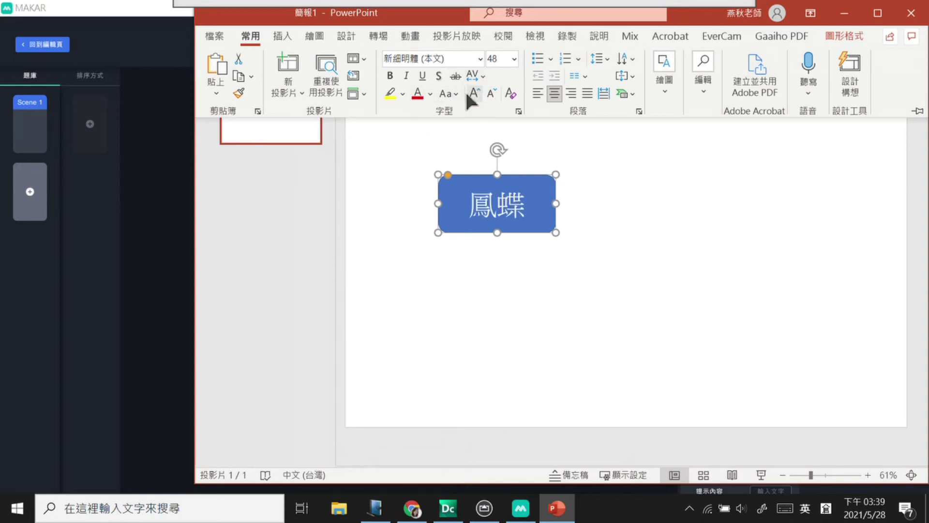
{"action": "left_click", "coordinate": [844, 36]}
{"action": "left_click", "coordinate": [514, 57]}
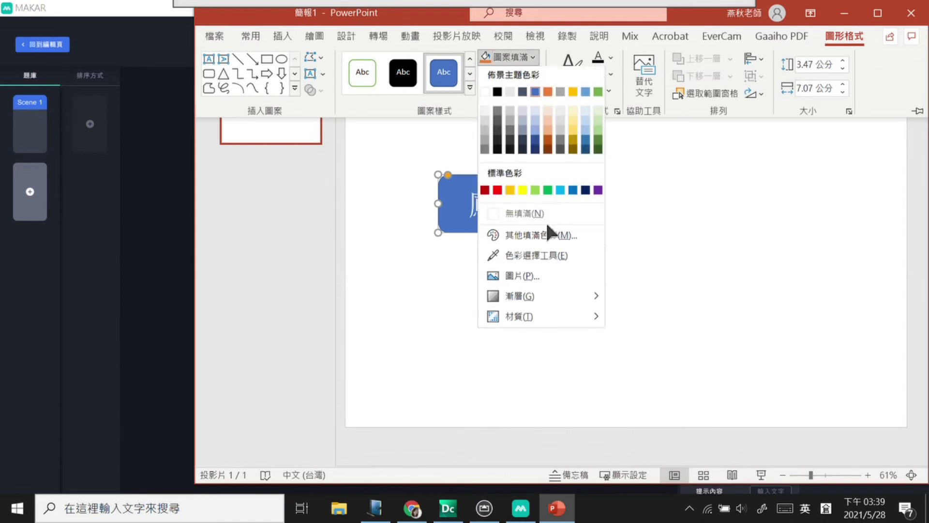
{"action": "left_click", "coordinate": [547, 130]}
{"action": "left_click", "coordinate": [530, 177]}
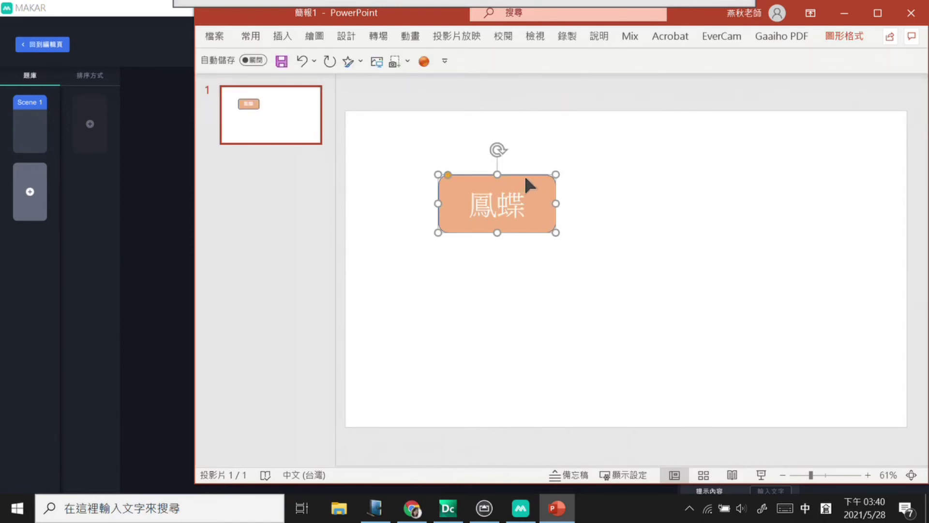
Step: Save the 鳳蝶 shape as picture '1' (PNG) on the Desktop and minimize PowerPoint
{"action": "right_click", "coordinate": [527, 183]}
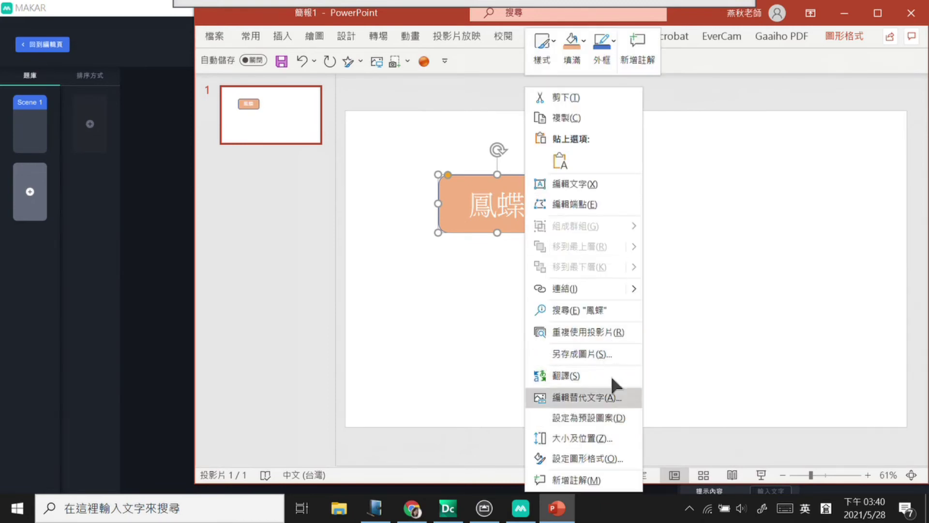
{"action": "left_click", "coordinate": [606, 355]}
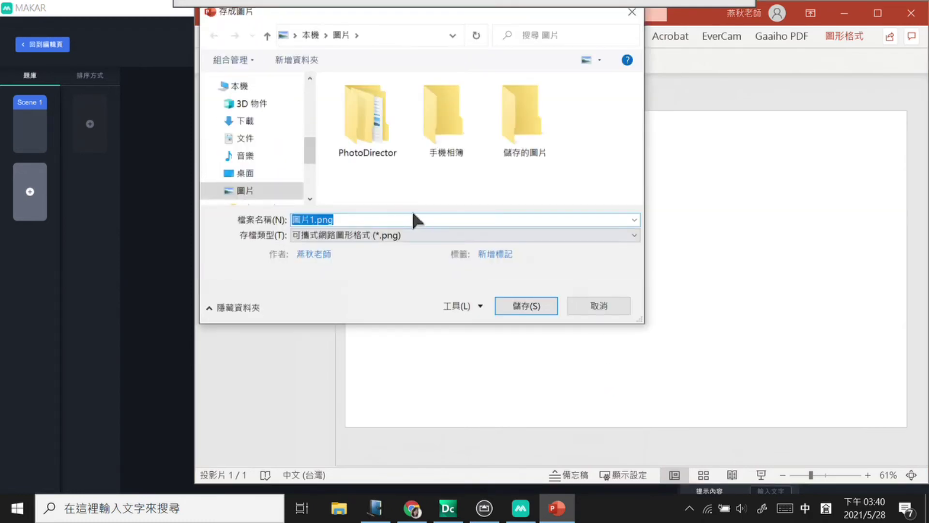
{"action": "type", "text": "1"}
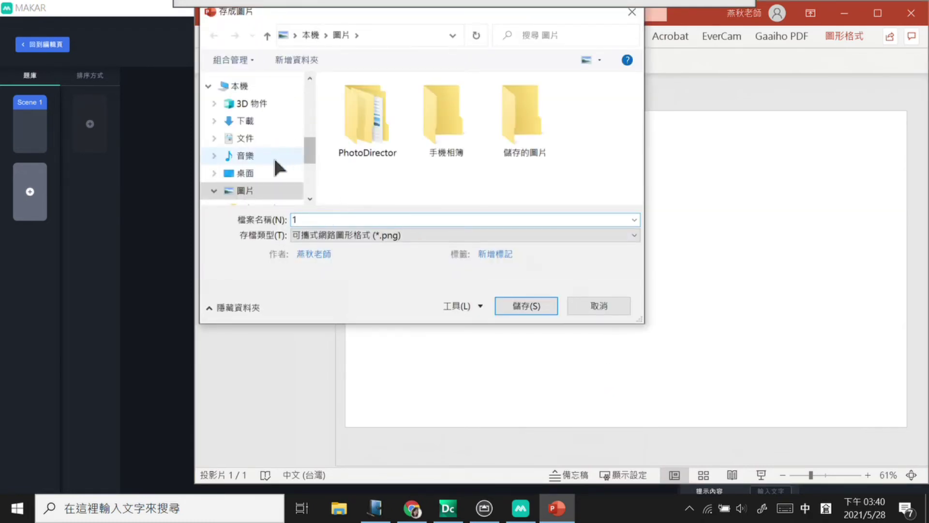
{"action": "left_click", "coordinate": [272, 171]}
{"action": "left_click", "coordinate": [514, 306]}
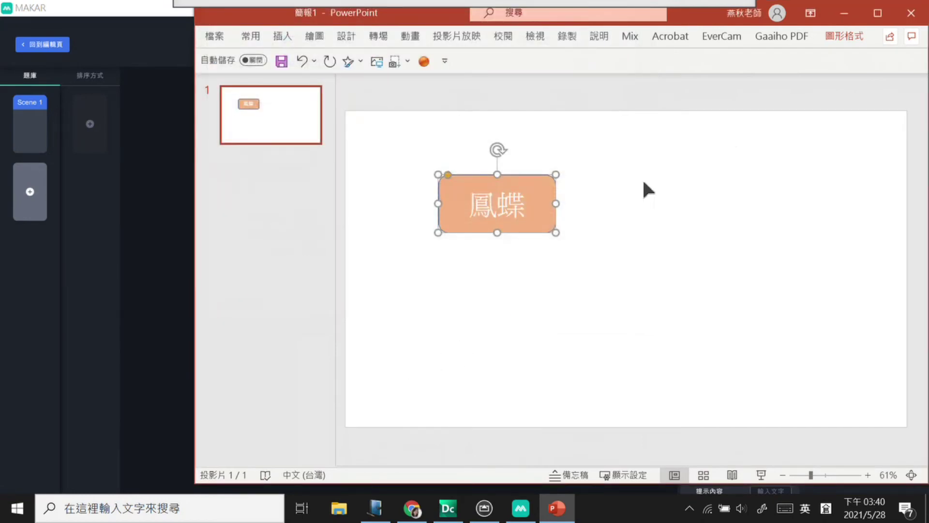
{"action": "left_click", "coordinate": [845, 12]}
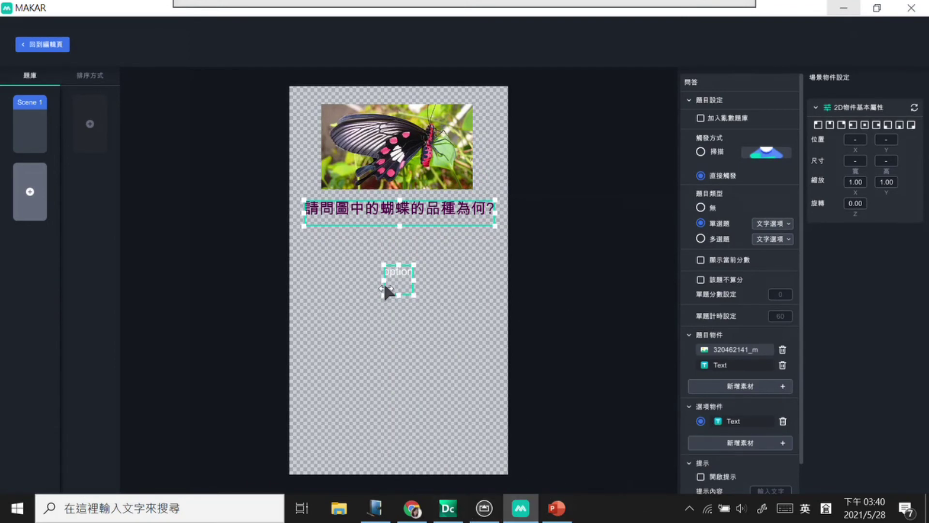
Step: Change the first option to 蝴蝶 in pink #D3106B, enlarged and placed under the question
{"action": "left_click", "coordinate": [397, 272]}
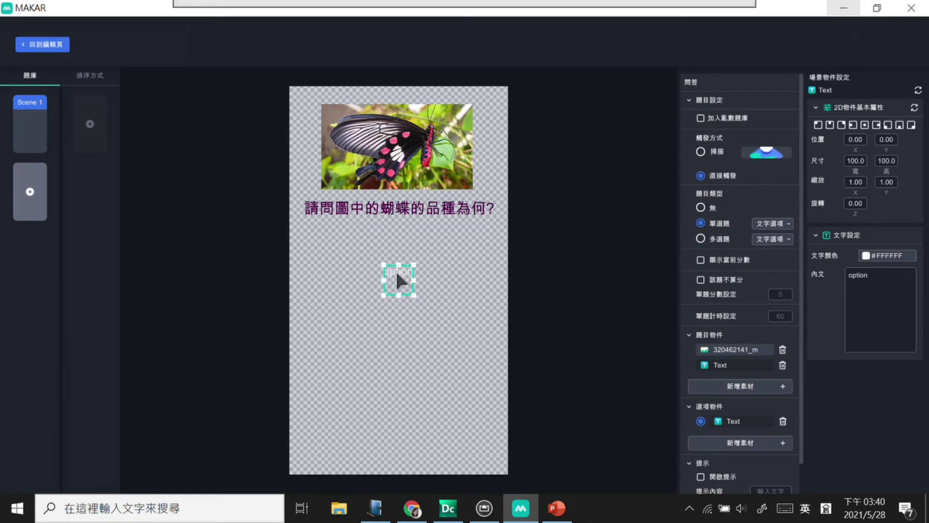
{"action": "left_click_drag", "start_coordinate": [890, 279], "coordinate": [833, 281]}
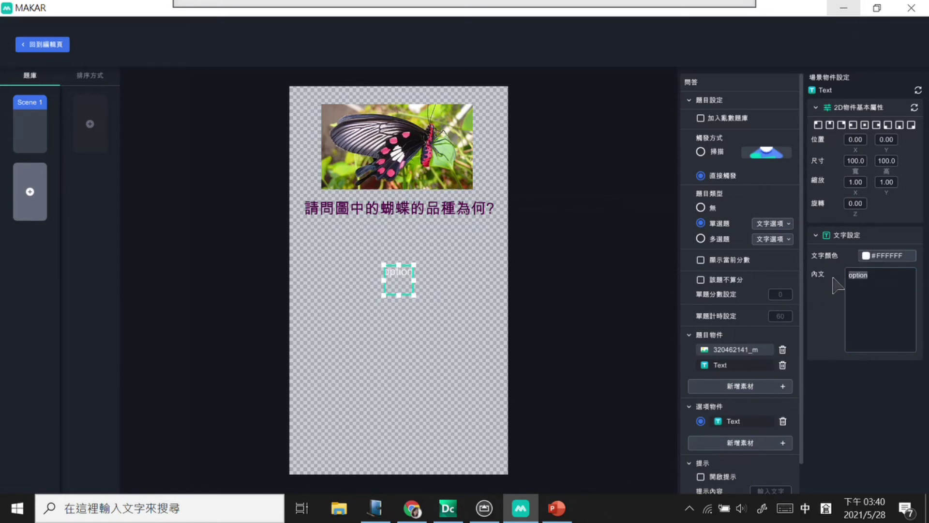
{"action": "key", "text": "BackSpace"}
{"action": "key", "text": "BackSpace"}
{"action": "key", "text": "BackSpace"}
{"action": "key", "text": "BackSpace"}
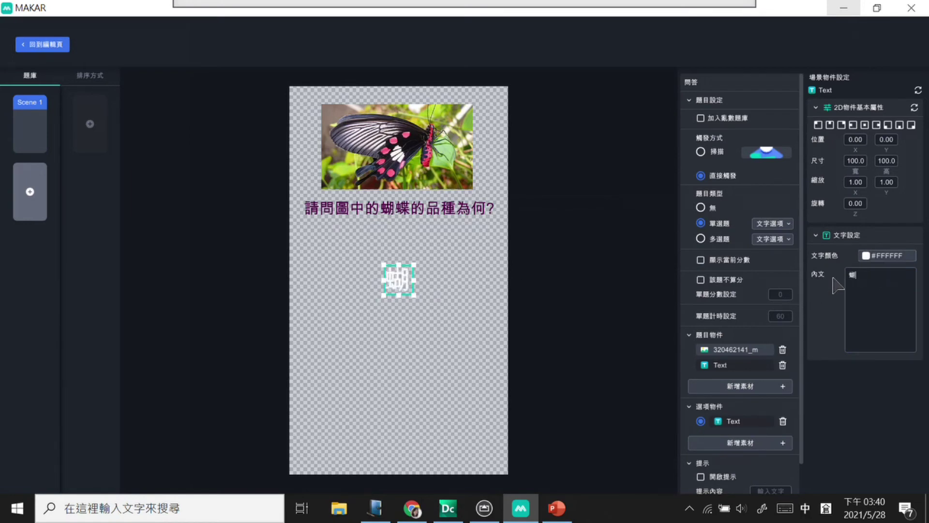
{"action": "type", "text": "蝴蝶"}
{"action": "mouse_move", "coordinate": [414, 297]}
{"action": "left_mouse_down"}
{"action": "mouse_move", "coordinate": [437, 291]}
{"action": "mouse_move", "coordinate": [426, 289]}
{"action": "left_mouse_up"}
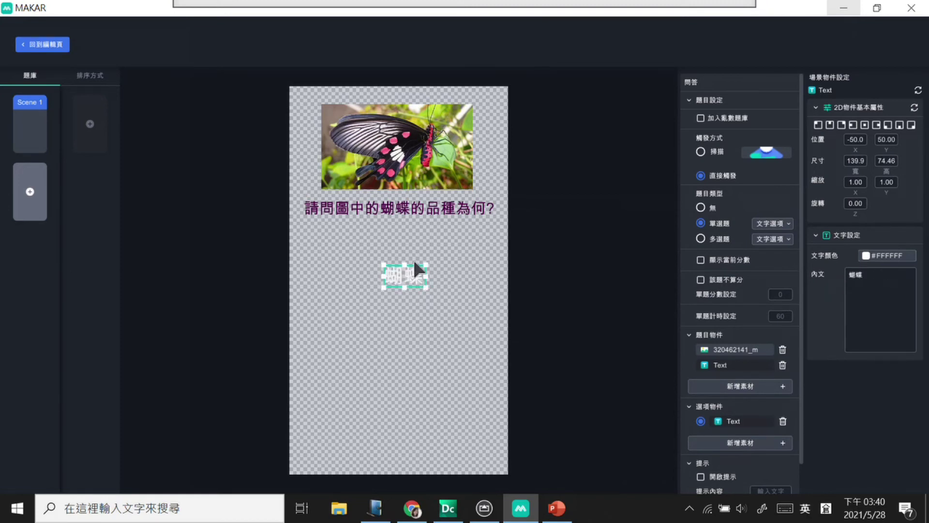
{"action": "left_click", "coordinate": [400, 271]}
{"action": "left_click_drag", "start_coordinate": [400, 280], "coordinate": [331, 263]}
{"action": "key", "text": "shift"}
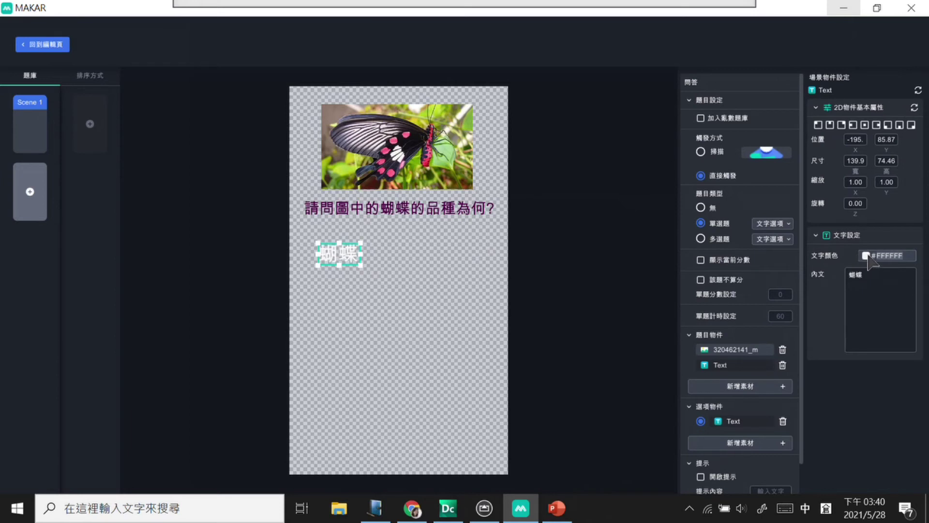
{"action": "left_click", "coordinate": [867, 257]}
{"action": "left_click", "coordinate": [895, 351]}
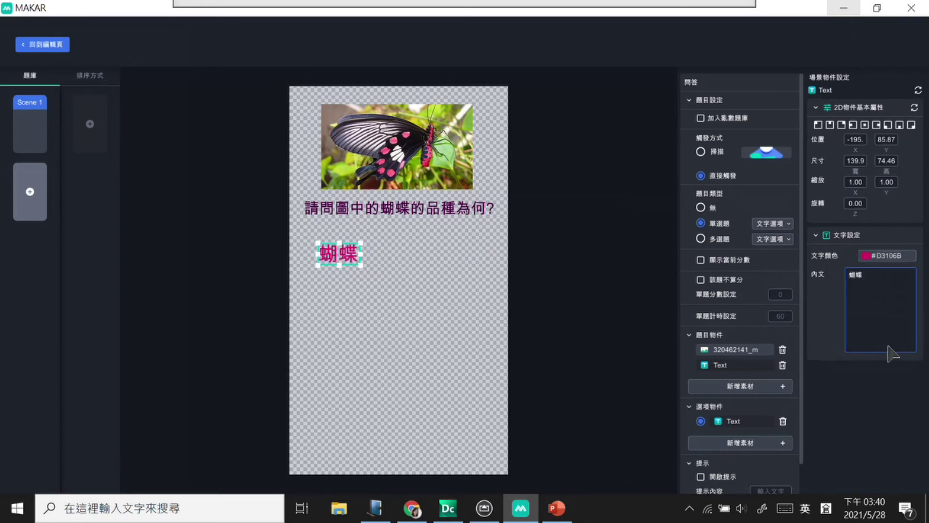
{"action": "left_click_drag", "start_coordinate": [361, 264], "coordinate": [373, 264]}
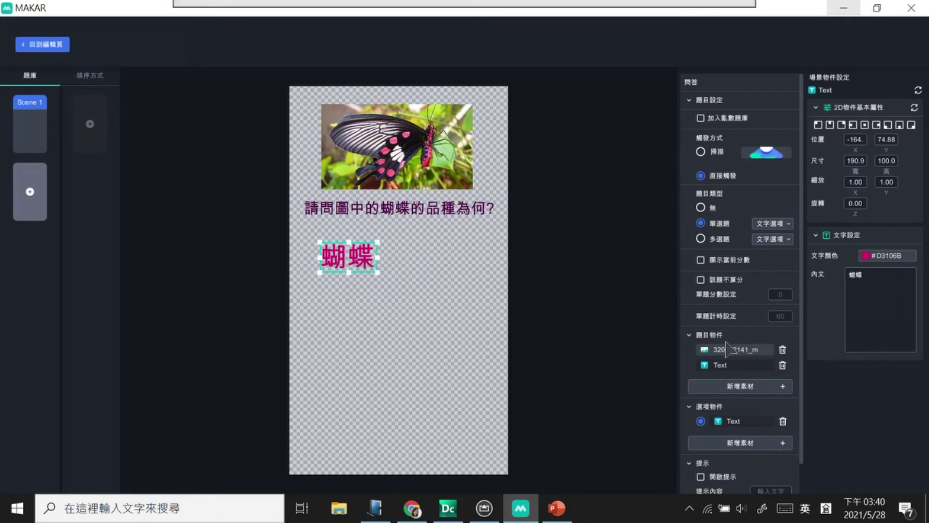
Step: Add a second answer option and copy the name 紅紋鳳蝶 from the browser reference page
{"action": "left_click", "coordinate": [745, 443]}
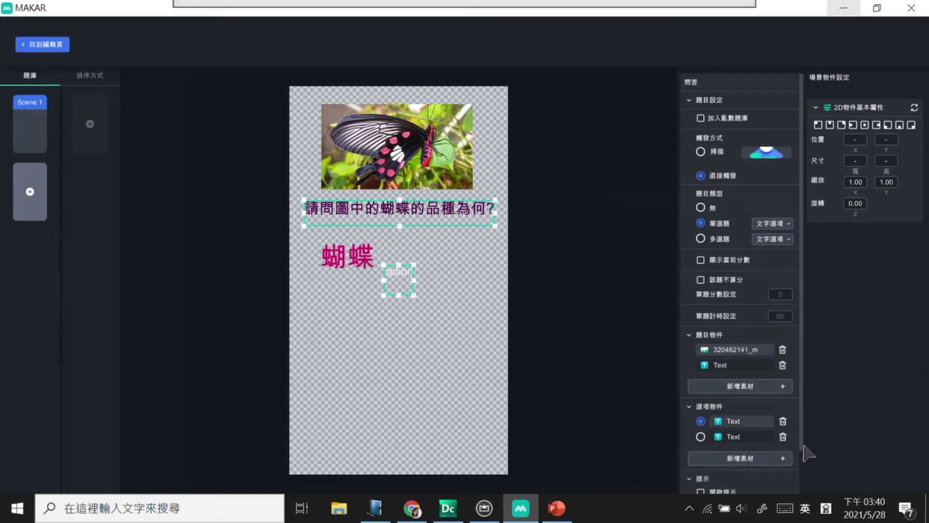
{"action": "left_click", "coordinate": [405, 278]}
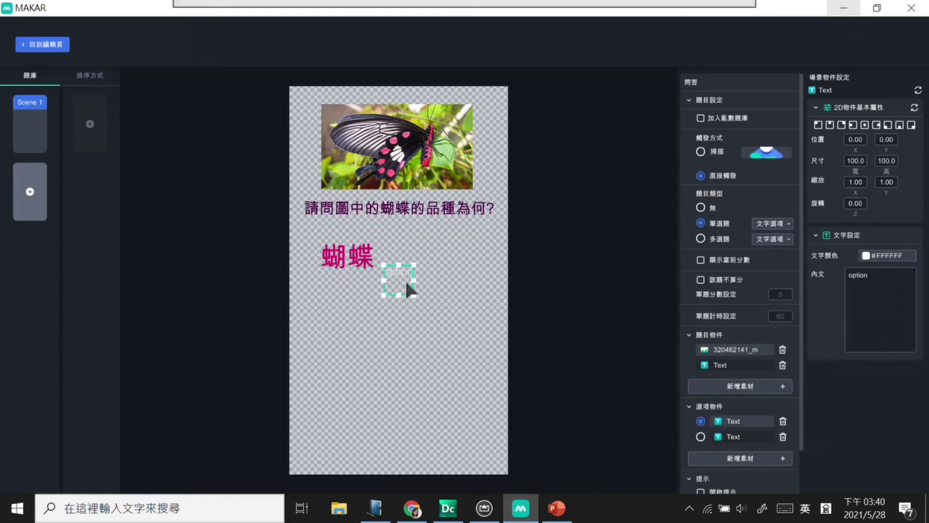
{"action": "left_click", "coordinate": [412, 508]}
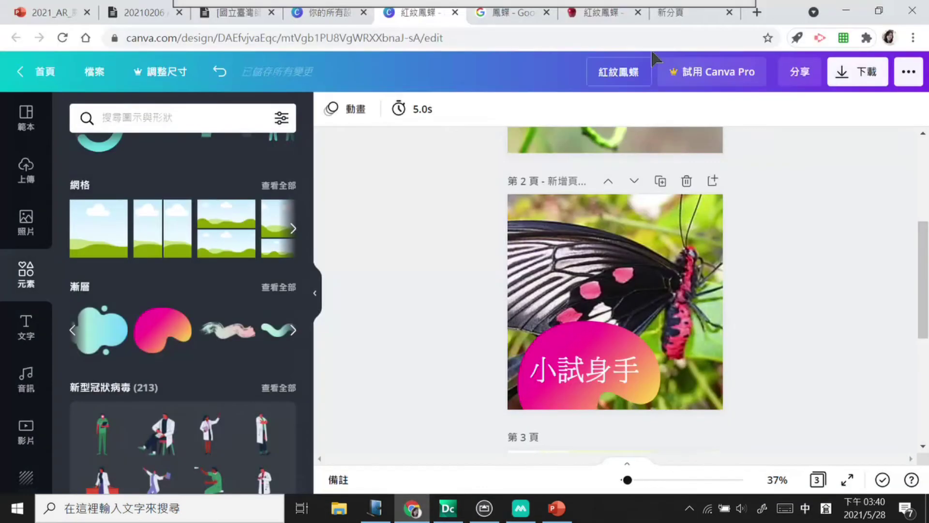
{"action": "left_click", "coordinate": [603, 7]}
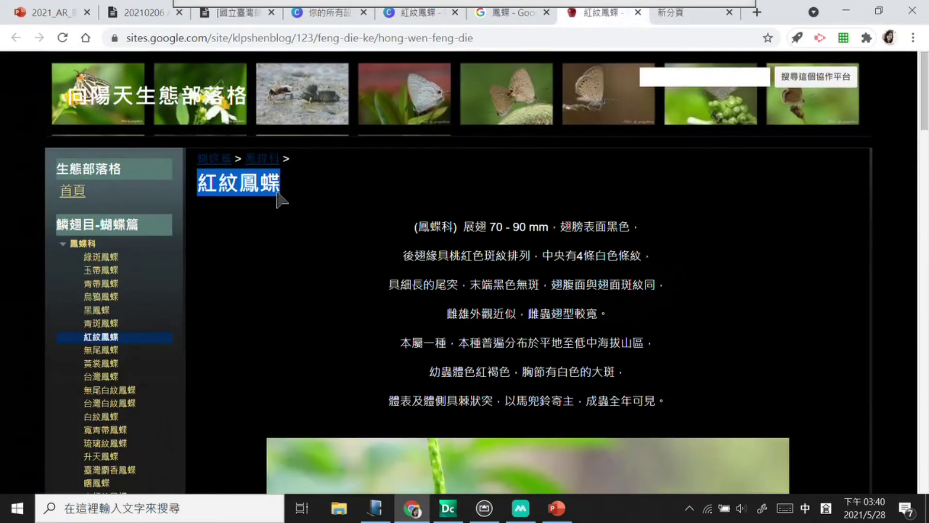
{"action": "right_click", "coordinate": [262, 188]}
{"action": "left_click", "coordinate": [300, 200]}
{"action": "left_click", "coordinate": [848, 11]}
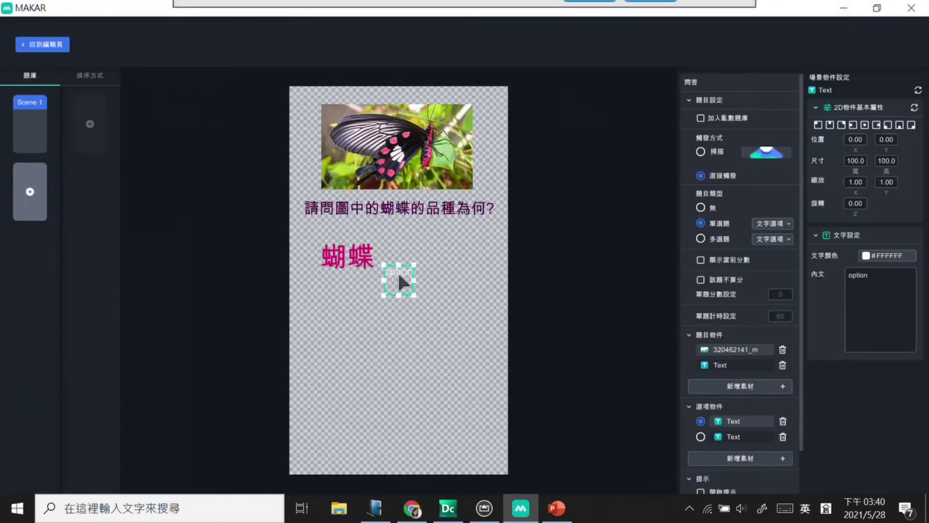
Step: Make the second option read 紅紋鳳蝶 in red #C62143, enlarged and repositioned
{"action": "double_click", "coordinate": [890, 277]}
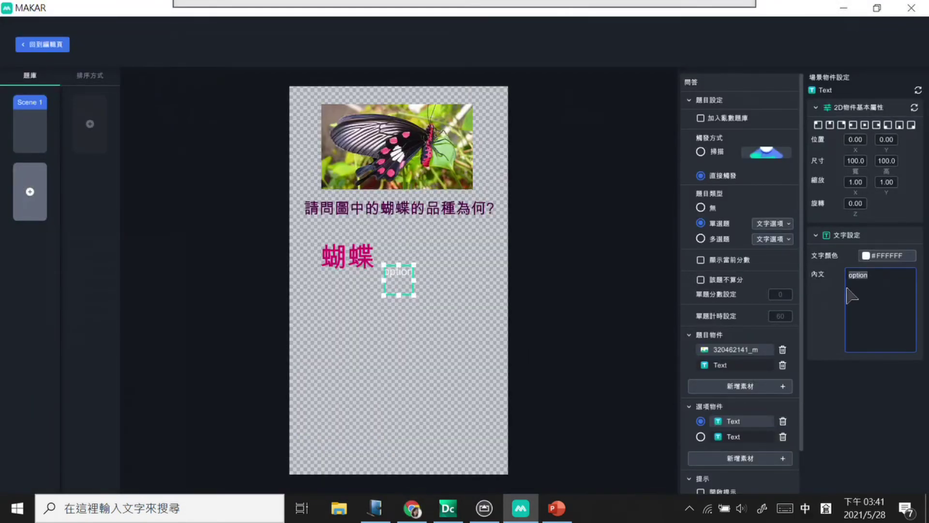
{"action": "type", "text": "紅紋鳳蝶"}
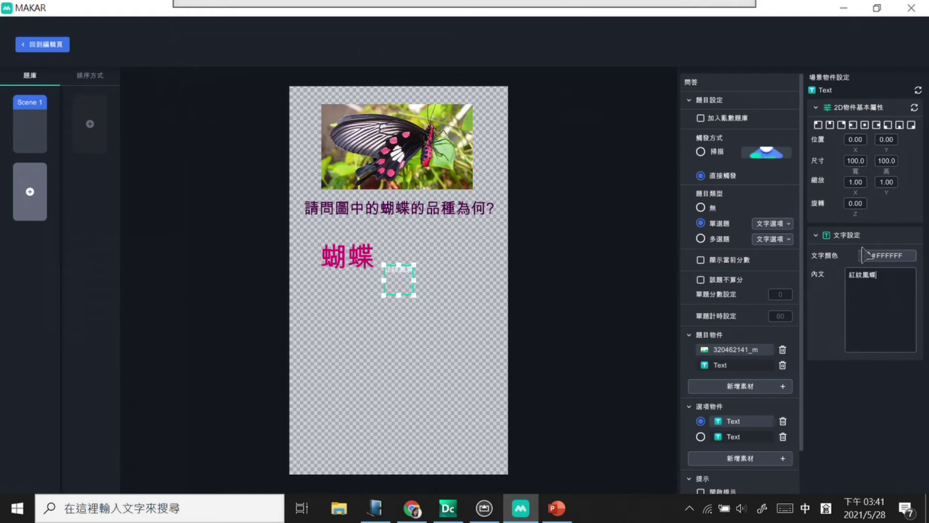
{"action": "left_click", "coordinate": [887, 255]}
{"action": "type", "text": "C62143"}
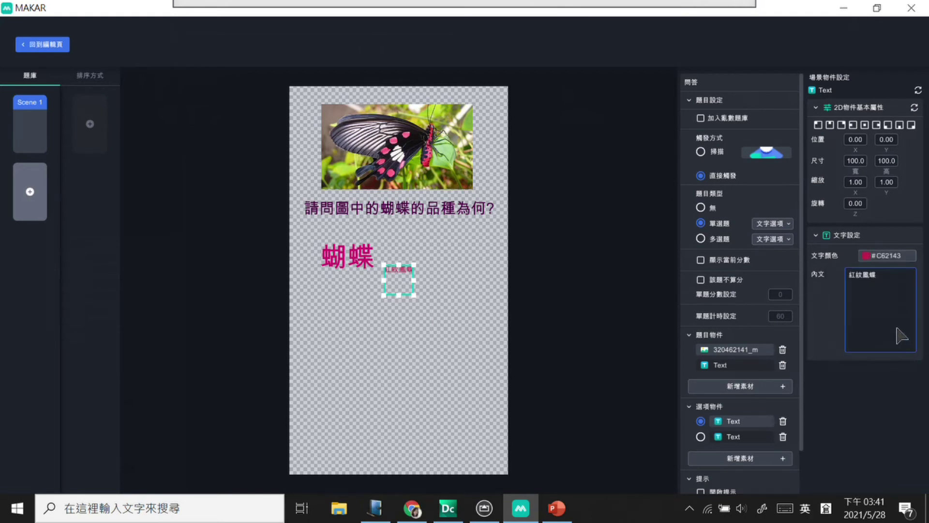
{"action": "mouse_move", "coordinate": [415, 295]}
{"action": "left_mouse_down"}
{"action": "mouse_move", "coordinate": [477, 293]}
{"action": "mouse_move", "coordinate": [411, 301]}
{"action": "left_mouse_up"}
{"action": "left_click_drag", "start_coordinate": [348, 256], "coordinate": [345, 253]}
{"action": "left_click", "coordinate": [405, 292]}
{"action": "left_click_drag", "start_coordinate": [403, 293], "coordinate": [450, 312]}
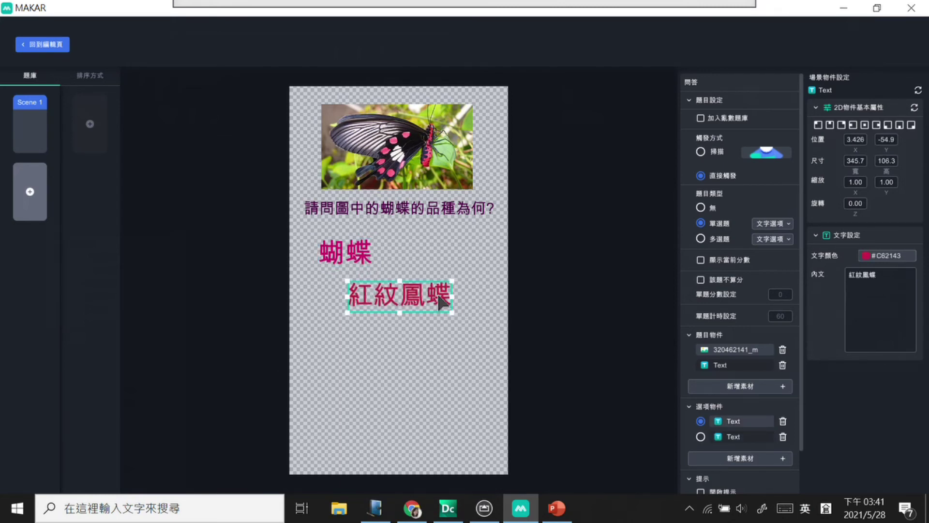
{"action": "left_click", "coordinate": [458, 365]}
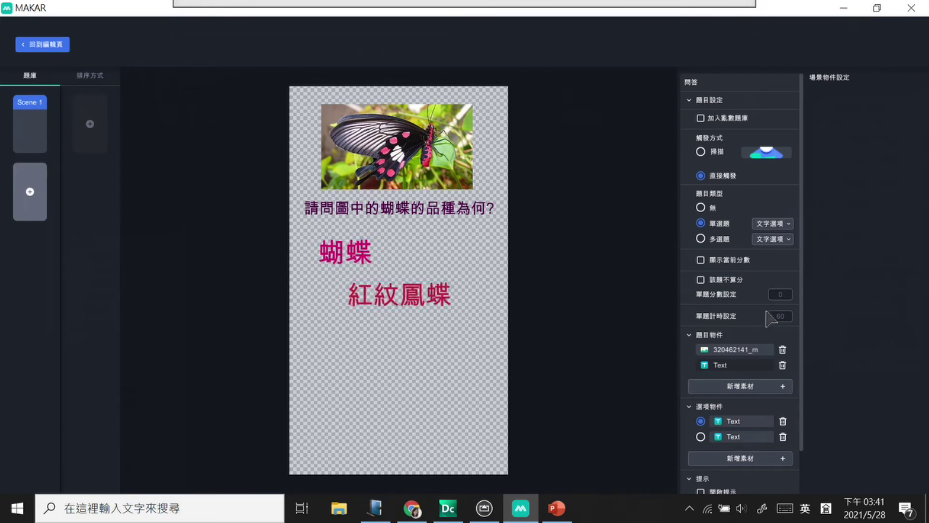
Step: Add a third option reading 紅色蝴蝶 in crimson #AD1E3B and enlarge its box
{"action": "left_click", "coordinate": [742, 460]}
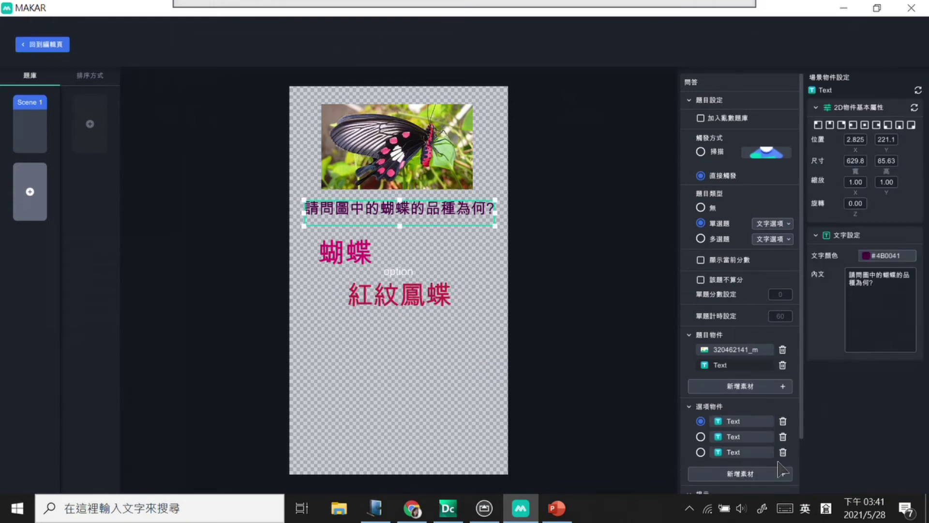
{"action": "left_click", "coordinate": [436, 300]}
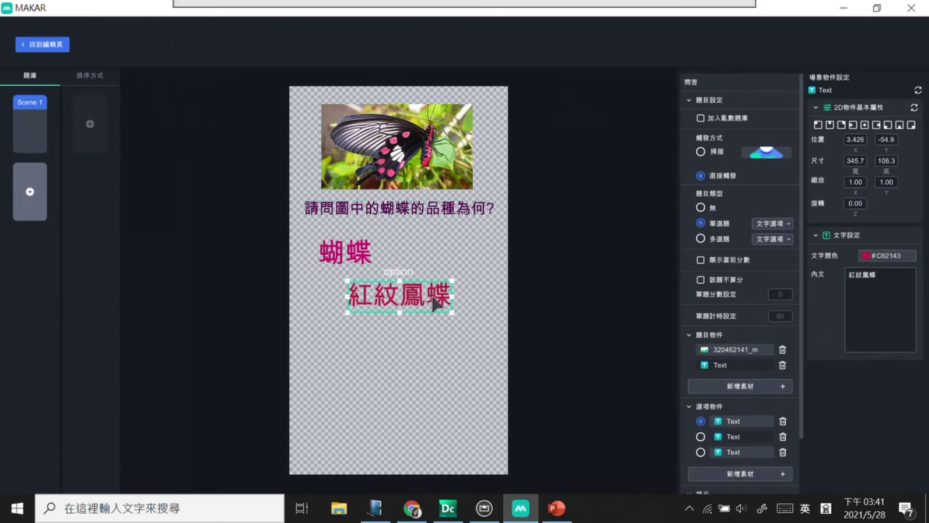
{"action": "left_click", "coordinate": [411, 275]}
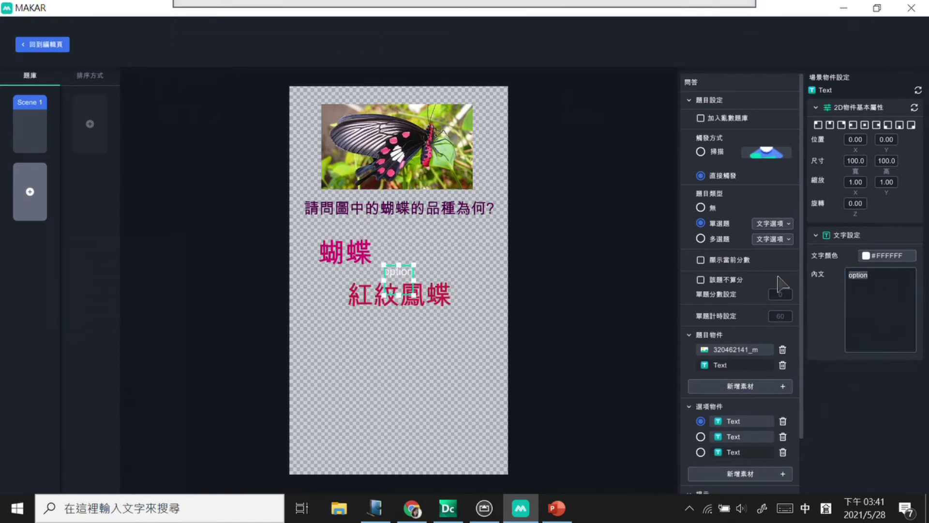
{"action": "type", "text": "n"}
{"action": "type", "text": "紅色蝴蝶"}
{"action": "left_click", "coordinate": [879, 255]}
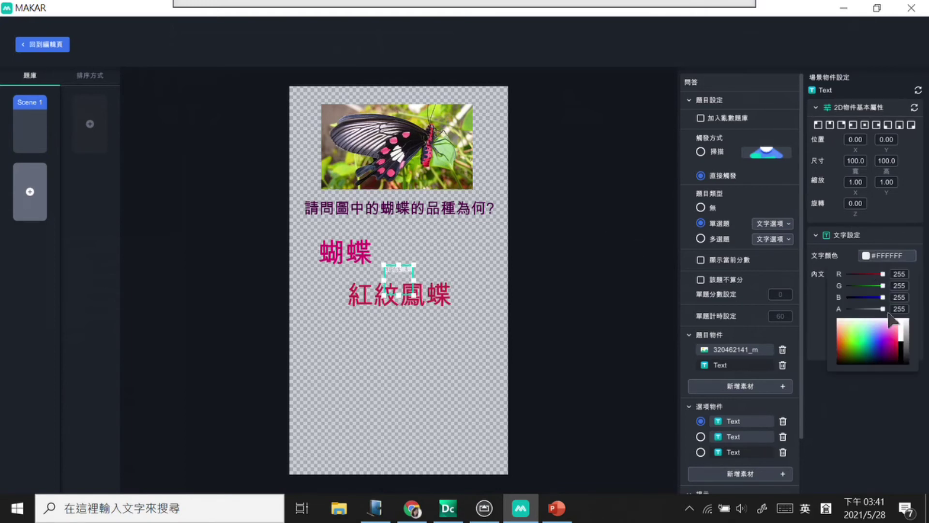
{"action": "left_click", "coordinate": [897, 357]}
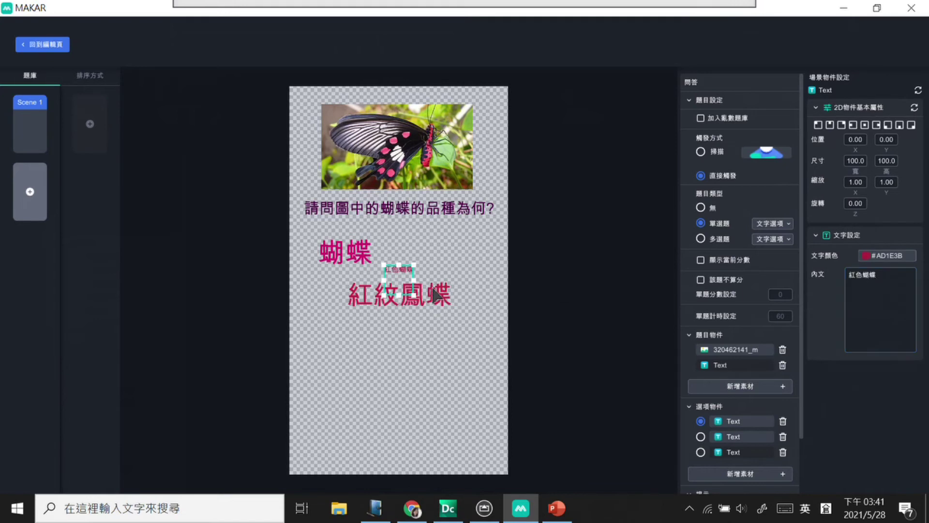
{"action": "left_click_drag", "start_coordinate": [414, 294], "coordinate": [453, 352]}
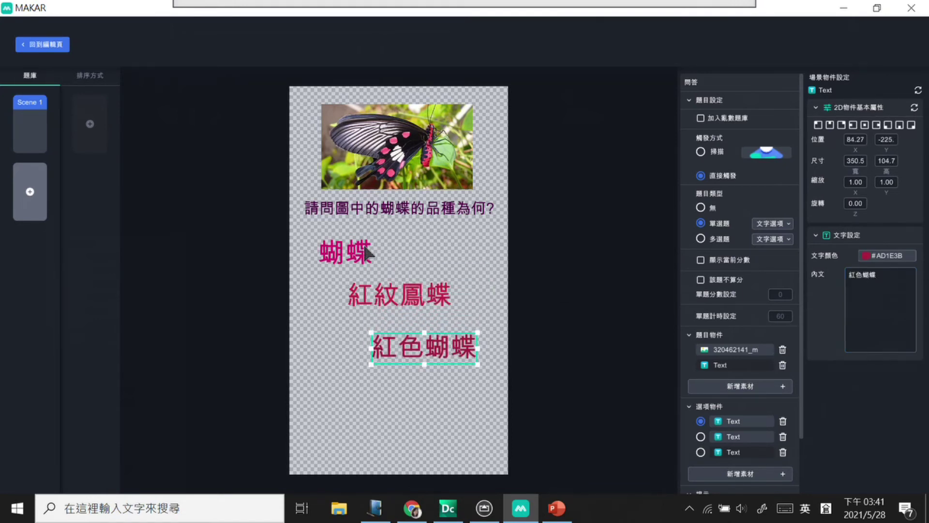
Step: Widen the 蝴蝶 text box and nudge 紅色蝴蝶 slightly up-left
{"action": "left_click", "coordinate": [373, 252]}
{"action": "left_click", "coordinate": [376, 260]}
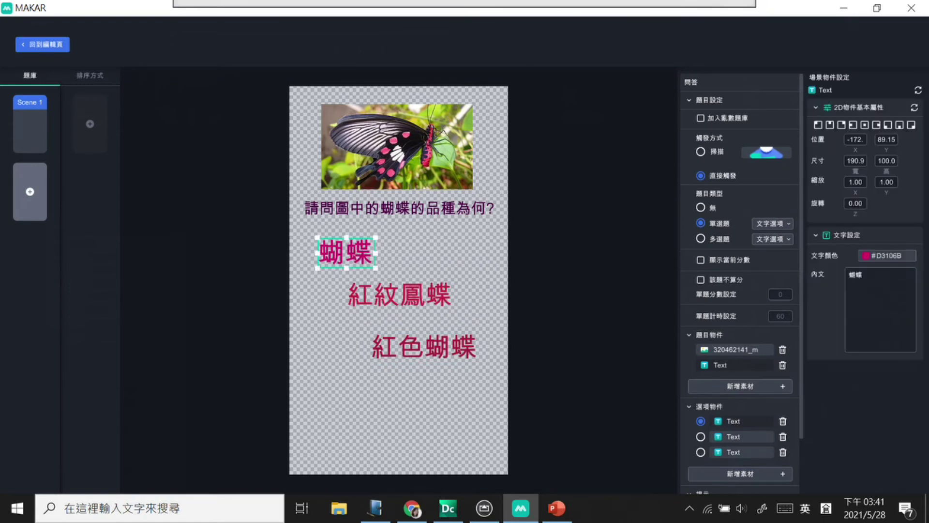
{"action": "left_click_drag", "start_coordinate": [376, 267], "coordinate": [396, 269]}
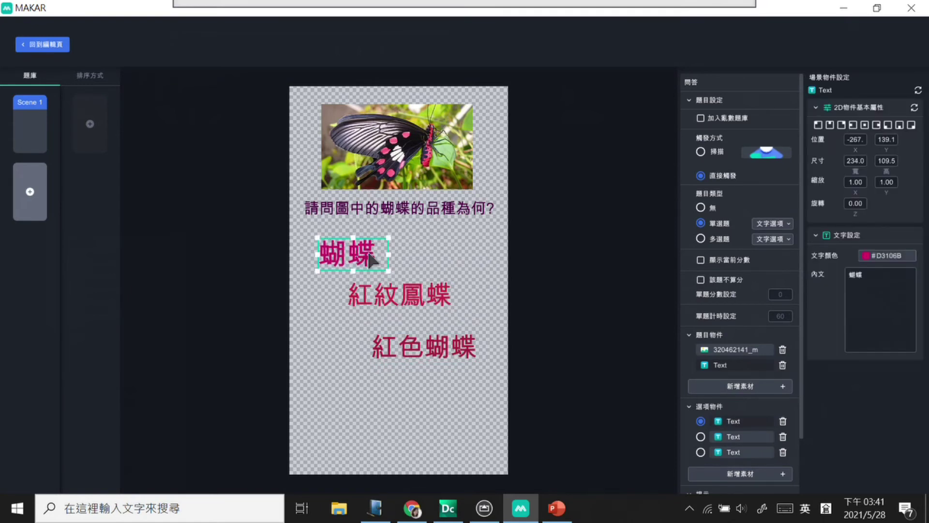
{"action": "left_click", "coordinate": [411, 309]}
{"action": "left_click_drag", "start_coordinate": [443, 350], "coordinate": [440, 344]}
{"action": "left_click", "coordinate": [505, 426]}
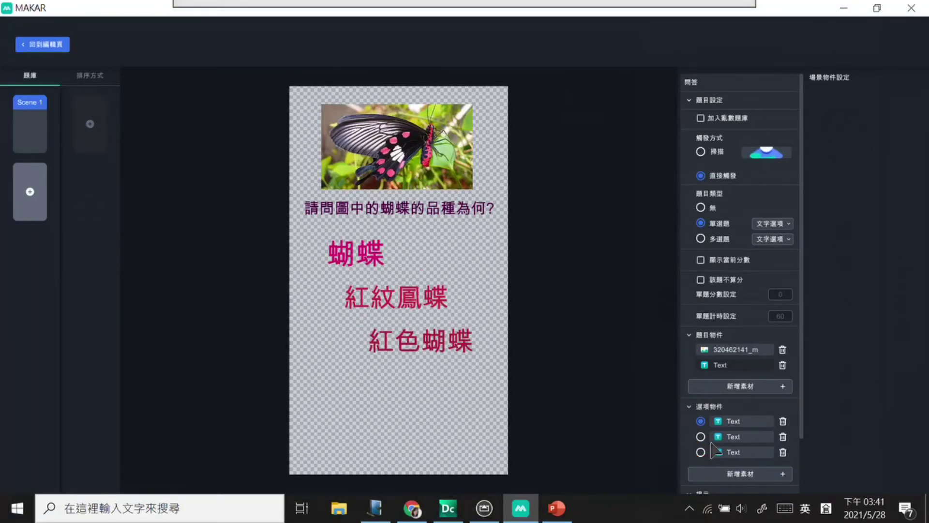
Step: Mark 紅紋鳳蝶 as the correct answer and add a new Scene 2
{"action": "left_click", "coordinate": [701, 436]}
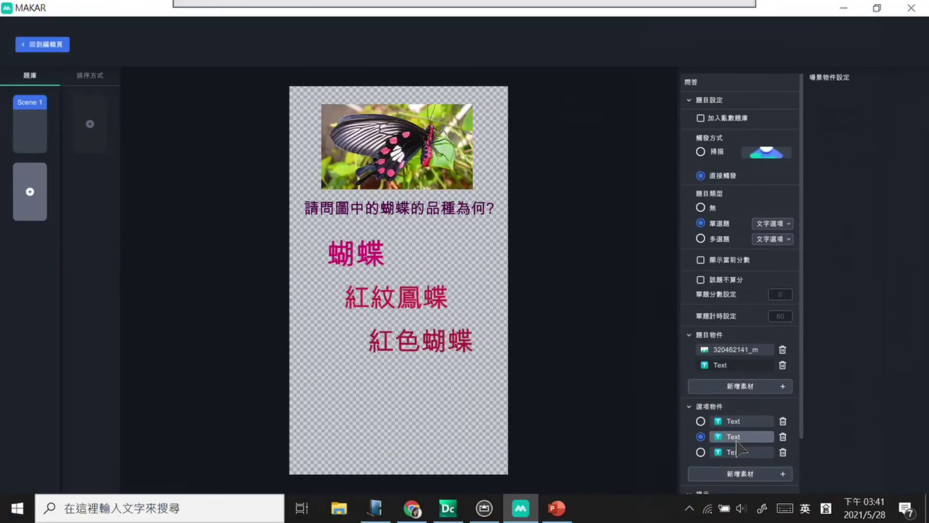
{"action": "left_click", "coordinate": [731, 437]}
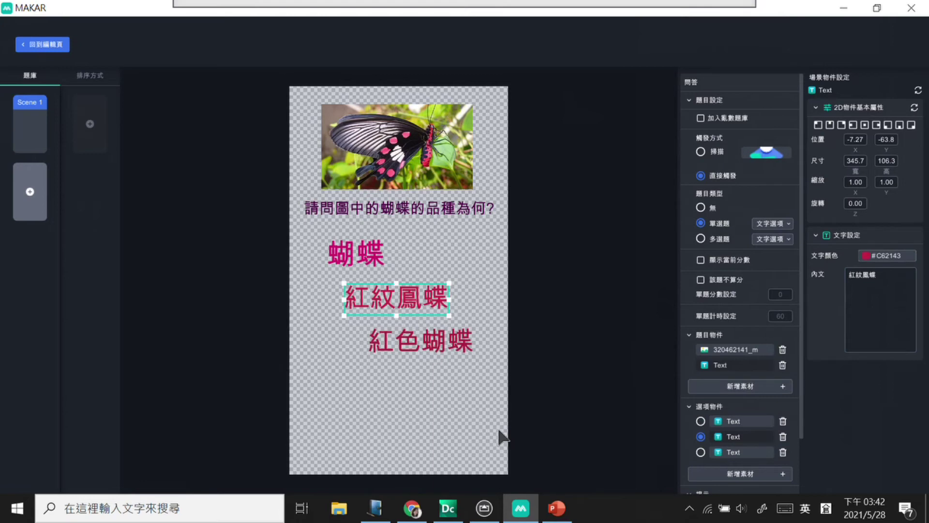
{"action": "left_click", "coordinate": [434, 442]}
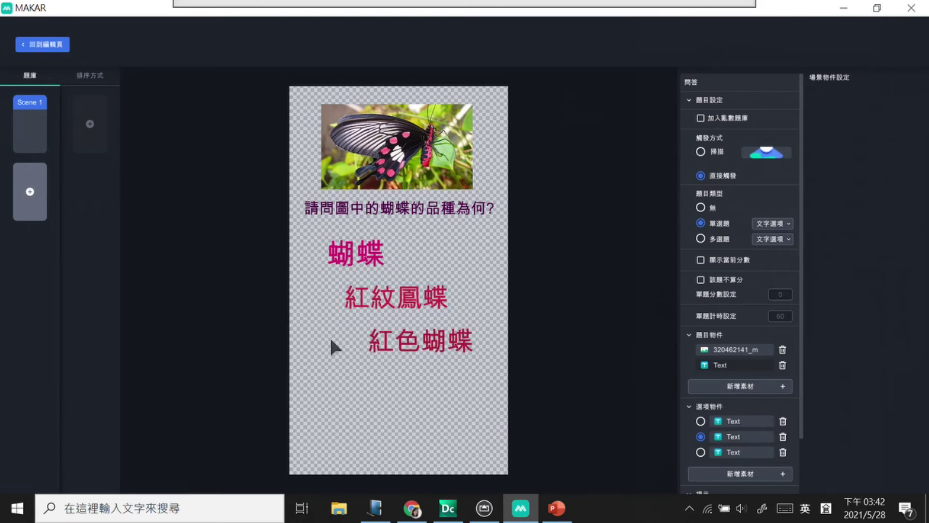
{"action": "left_click", "coordinate": [34, 196]}
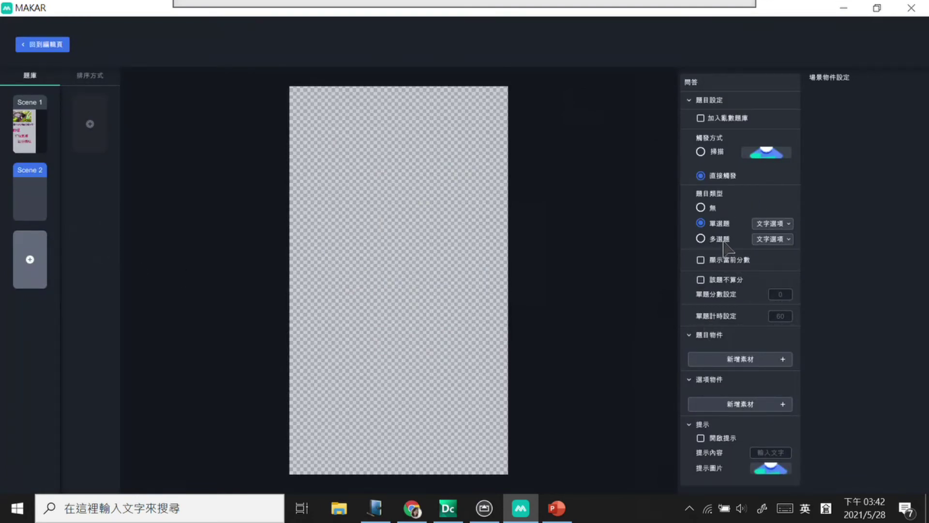
Step: Make Scene 2 multiple choice with image options, lower its OK button, then return to Scene 1
{"action": "left_click", "coordinate": [702, 239]}
{"action": "left_click", "coordinate": [785, 239]}
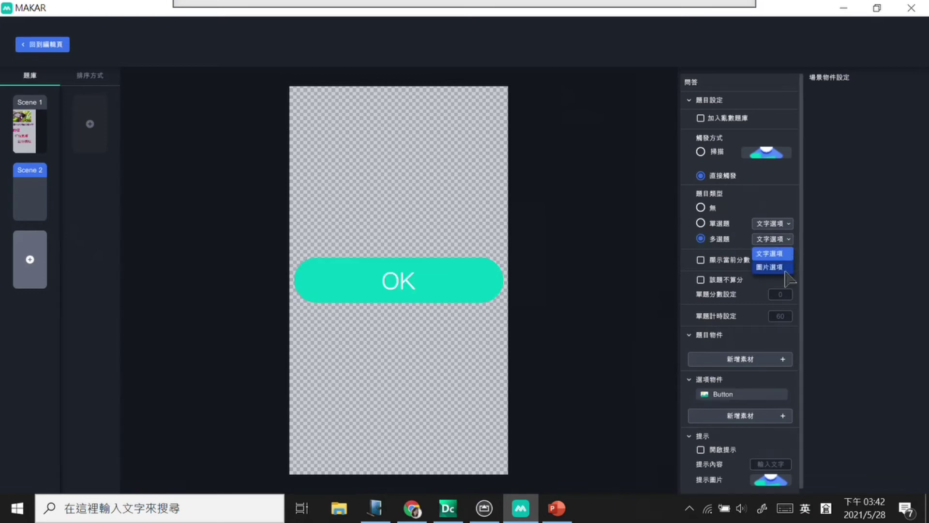
{"action": "left_click", "coordinate": [777, 267]}
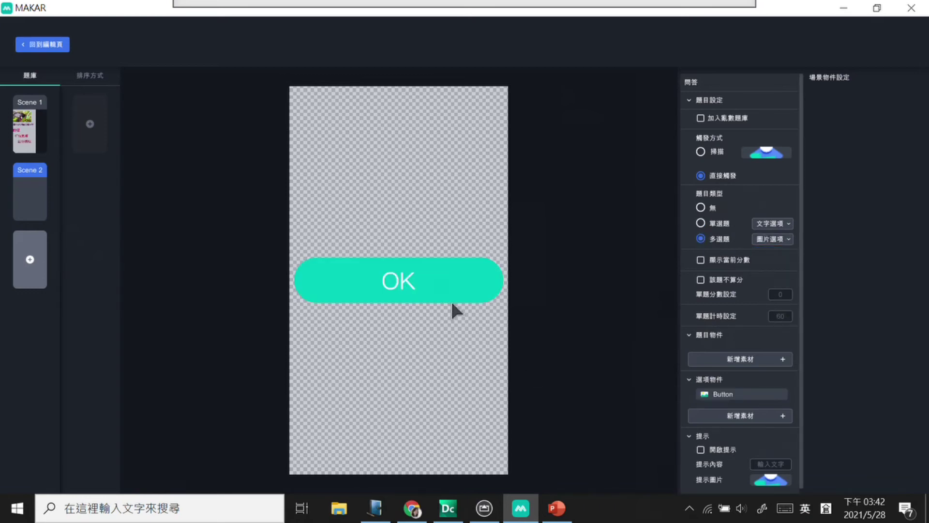
{"action": "left_click_drag", "start_coordinate": [451, 300], "coordinate": [467, 378]}
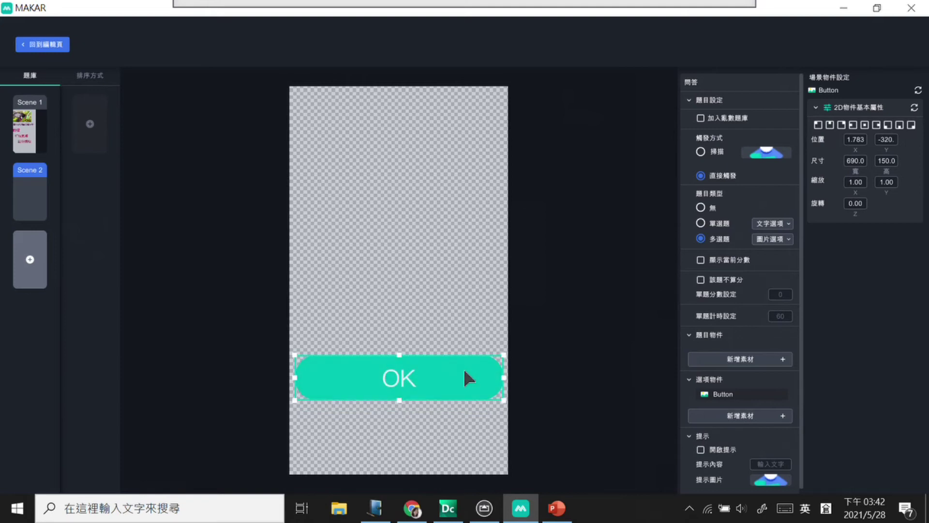
{"action": "left_click", "coordinate": [404, 232]}
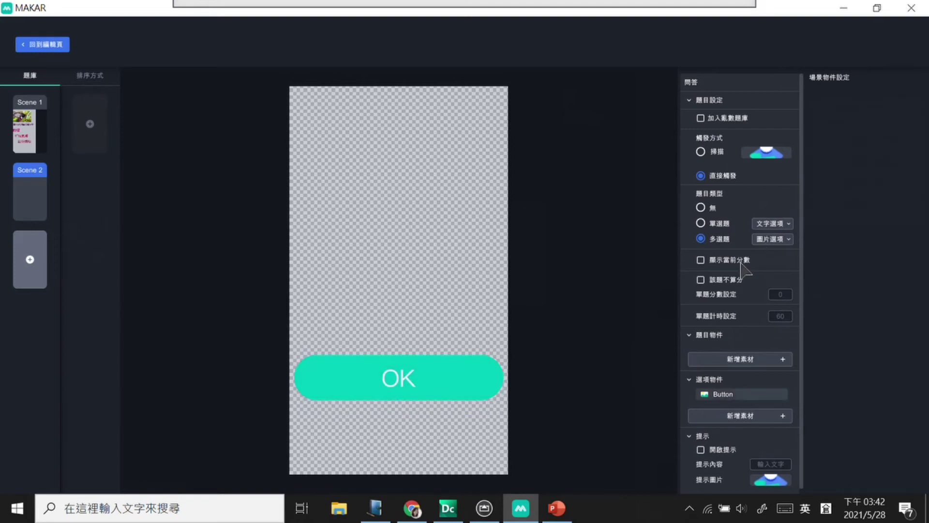
{"action": "left_click", "coordinate": [741, 359]}
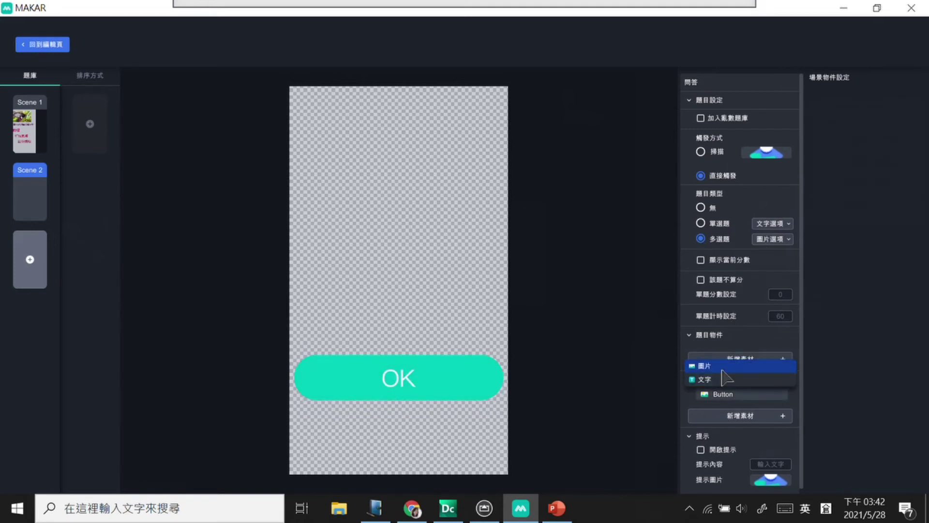
{"action": "left_click", "coordinate": [36, 133]}
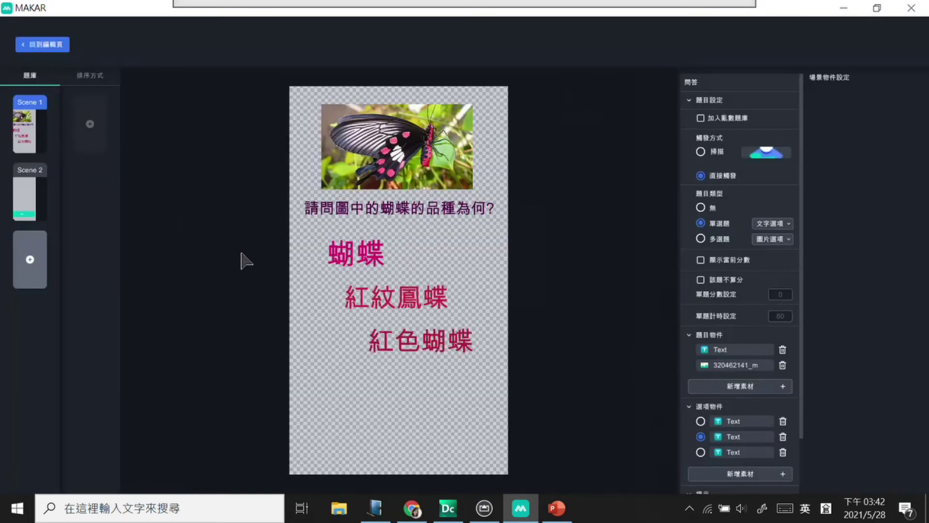
Step: Select Scene 1's butterfly image and question text to check them
{"action": "left_click", "coordinate": [426, 175]}
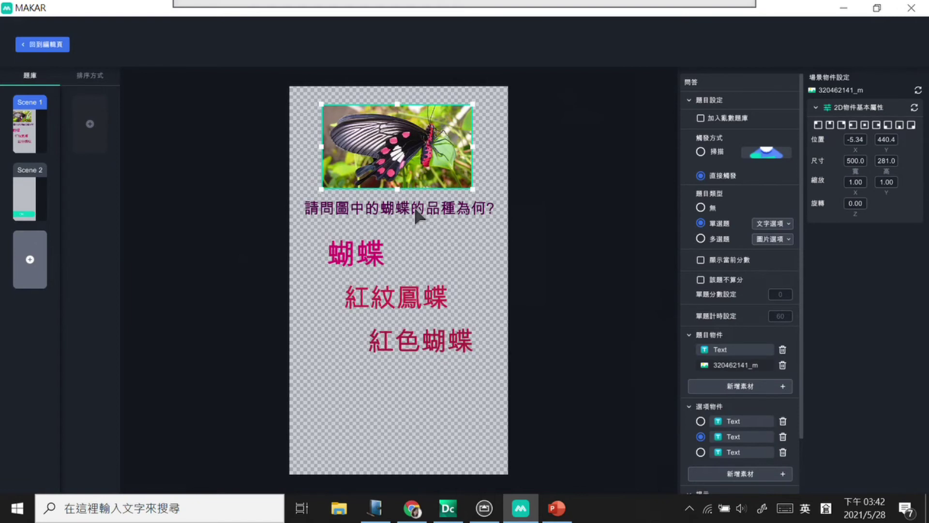
{"action": "left_click", "coordinate": [418, 213]}
{"action": "left_click", "coordinate": [416, 161]}
{"action": "left_click", "coordinate": [457, 209]}
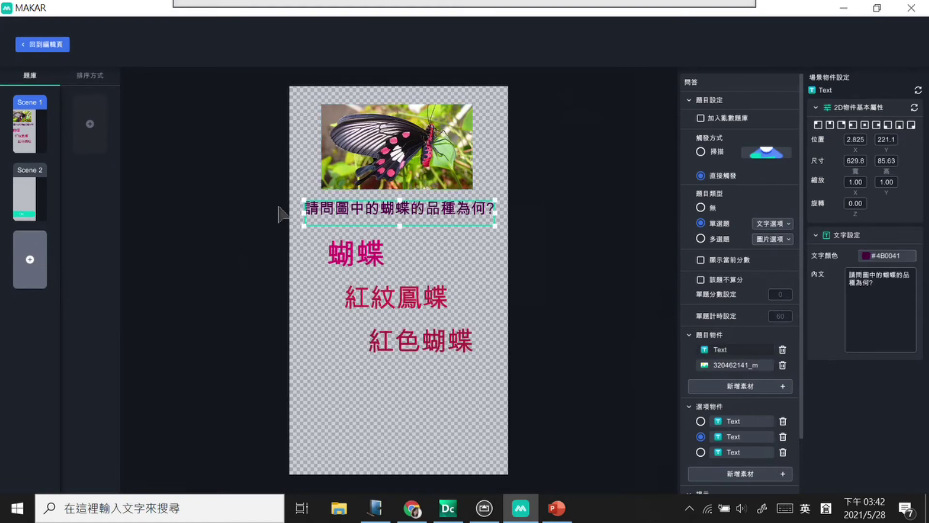
Step: Cancel the Scene 2 deletion prompt, keeping the scene, and reopen Scene 2
{"action": "left_click", "coordinate": [29, 208]}
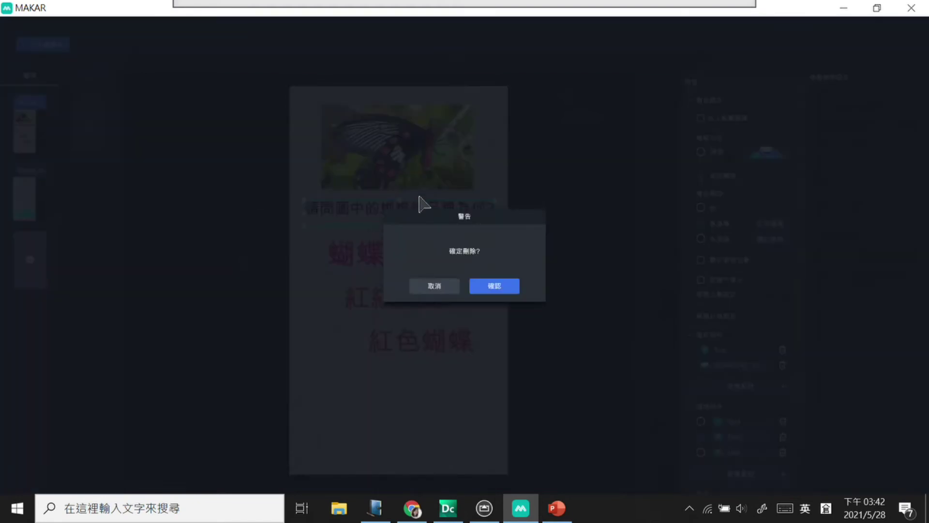
{"action": "left_click", "coordinate": [443, 289]}
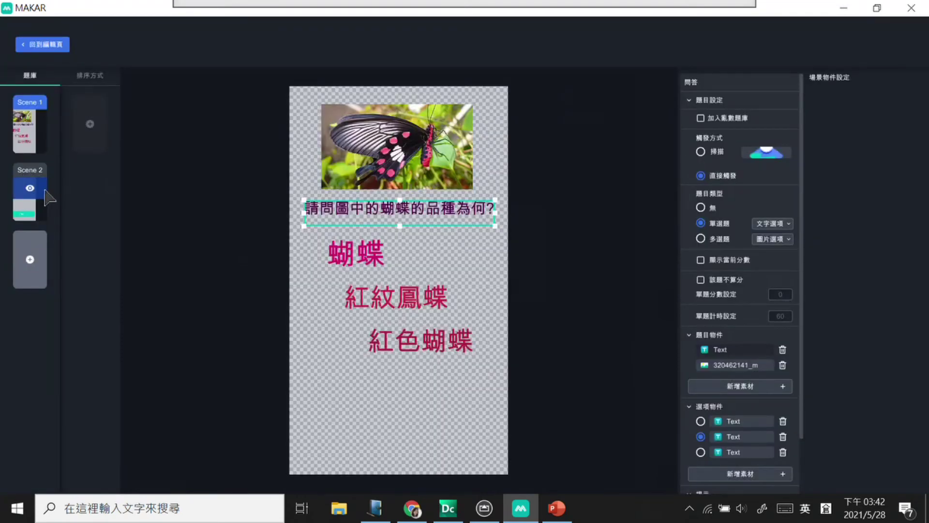
{"action": "left_click", "coordinate": [46, 206]}
{"action": "left_click", "coordinate": [425, 284]}
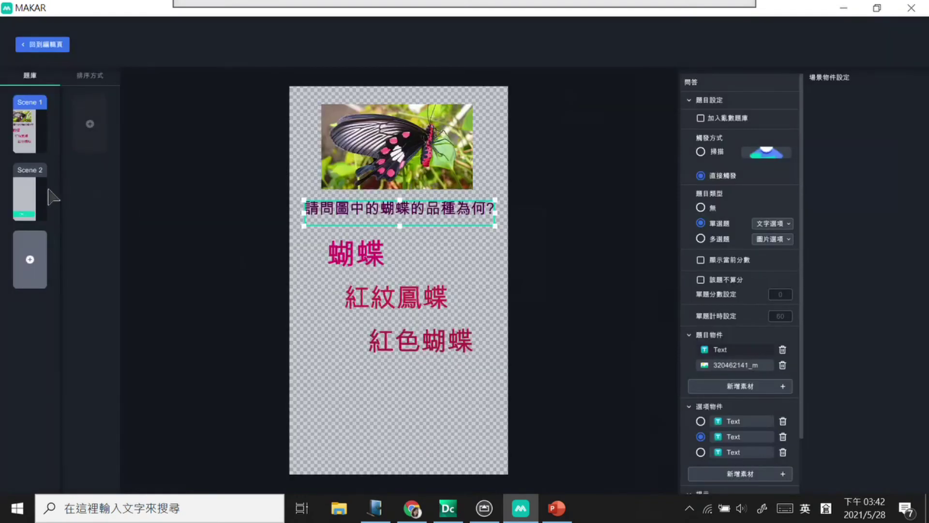
{"action": "left_click", "coordinate": [41, 194]}
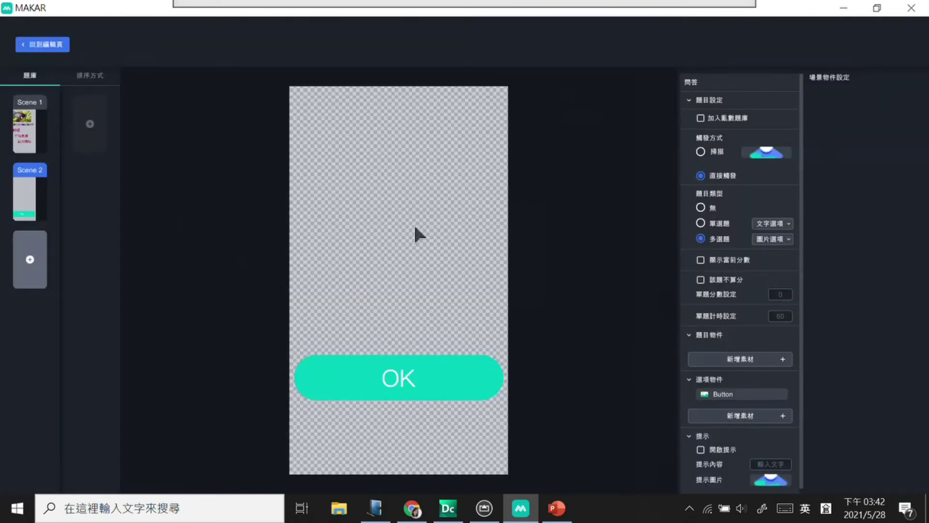
Step: Make the 紅紋鳳蝶 butterfly photo Scene 2's question image and drag it to the top of the screen
{"action": "left_click", "coordinate": [726, 359]}
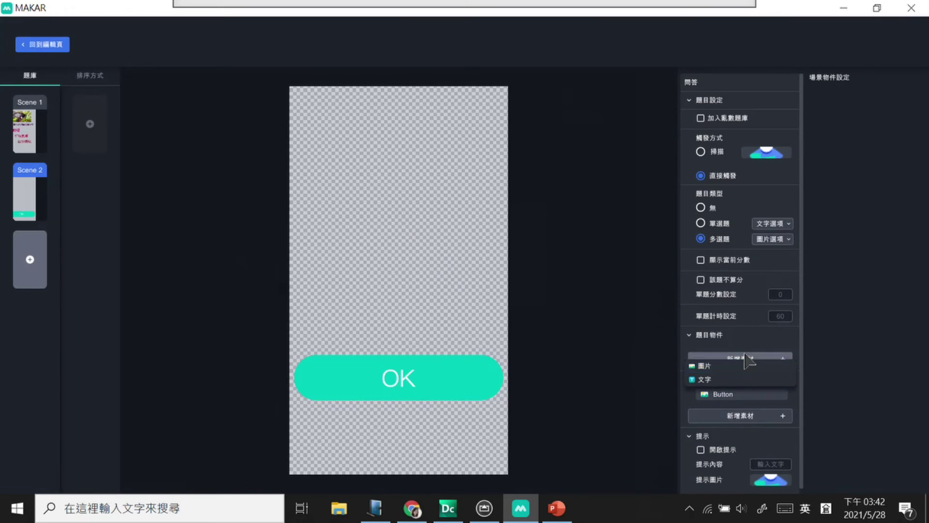
{"action": "left_click", "coordinate": [721, 367]}
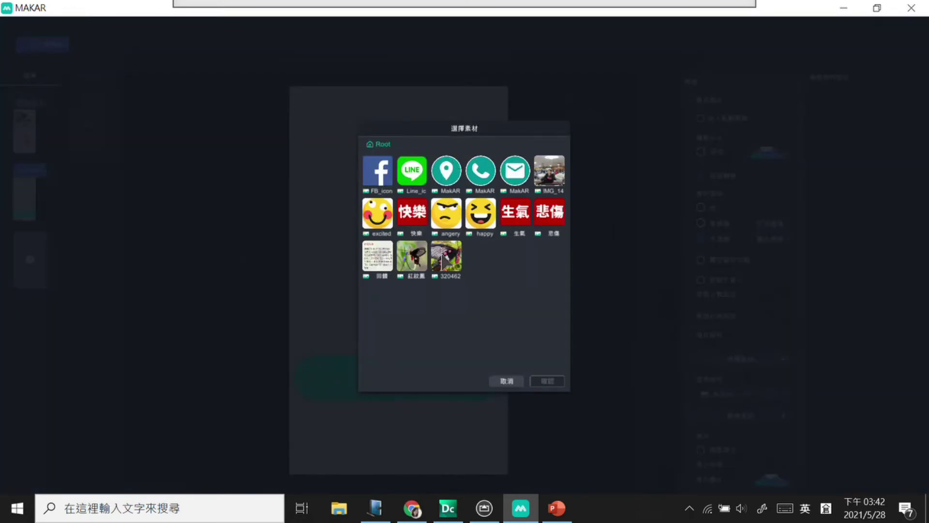
{"action": "left_click", "coordinate": [416, 264]}
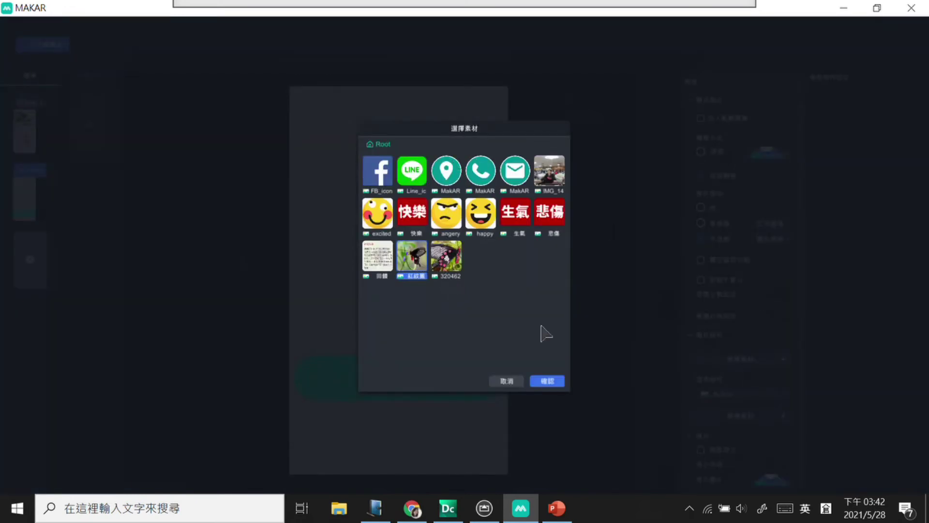
{"action": "left_click", "coordinate": [552, 381]}
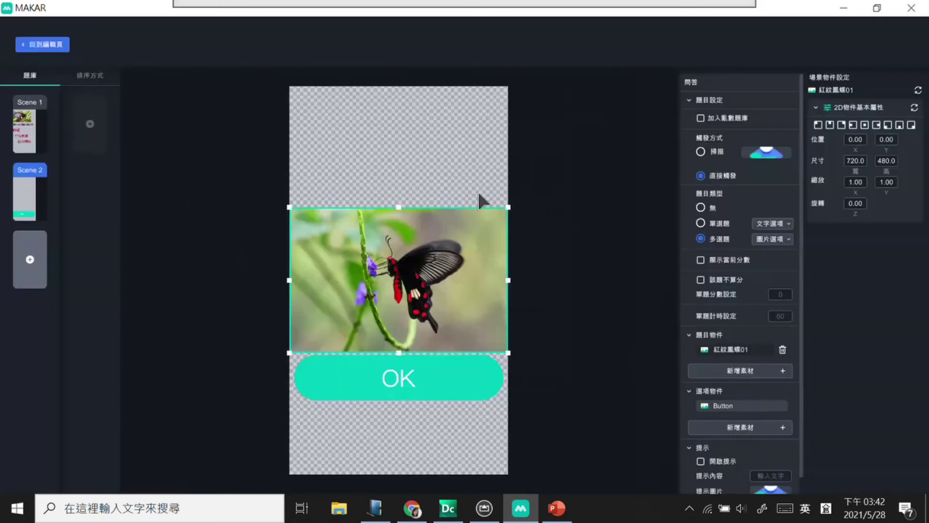
{"action": "left_click_drag", "start_coordinate": [458, 232], "coordinate": [456, 158]}
{"action": "left_click", "coordinate": [455, 259]}
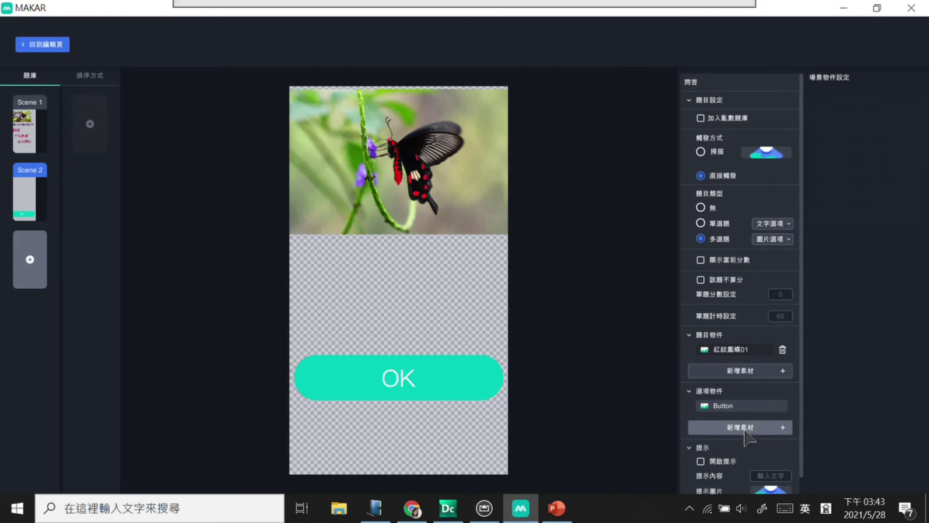
{"action": "left_click", "coordinate": [747, 410]}
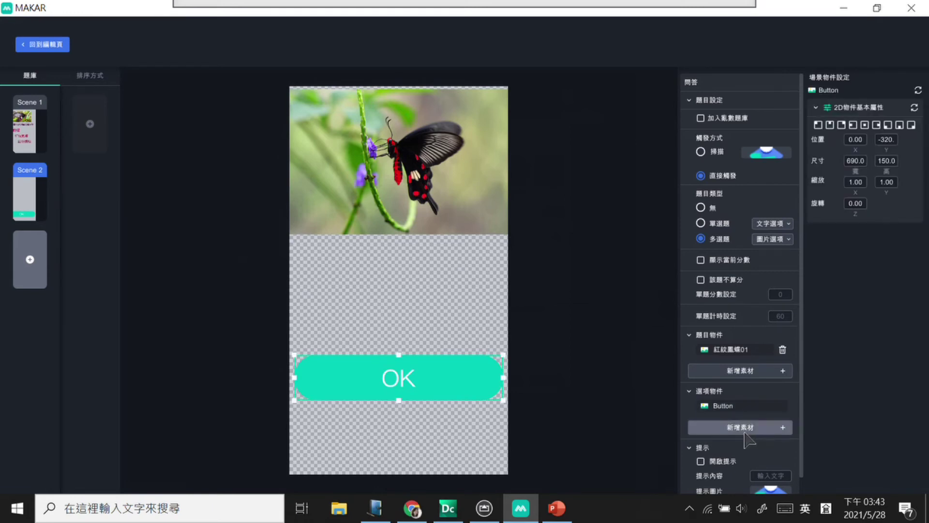
{"action": "left_click", "coordinate": [746, 427]}
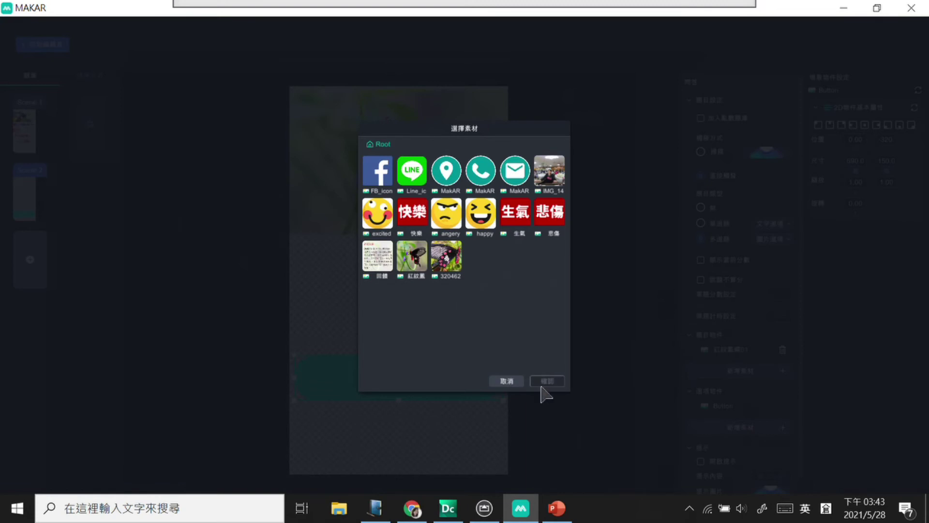
Step: Upload the 1.png 鳳蝶 picture to the asset library and reopen the Quiz content editor
{"action": "left_click", "coordinate": [518, 381]}
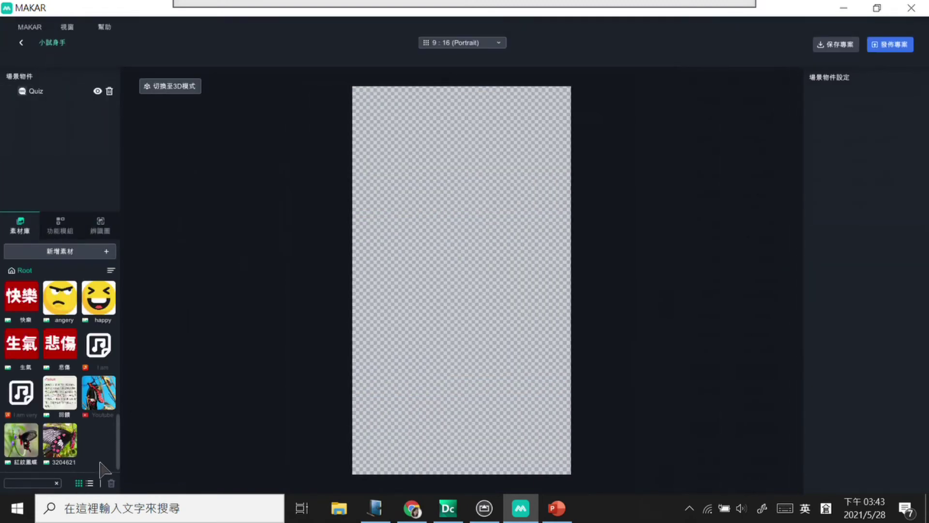
{"action": "left_click", "coordinate": [104, 252]}
{"action": "left_click", "coordinate": [68, 308]}
{"action": "double_click", "coordinate": [216, 206]}
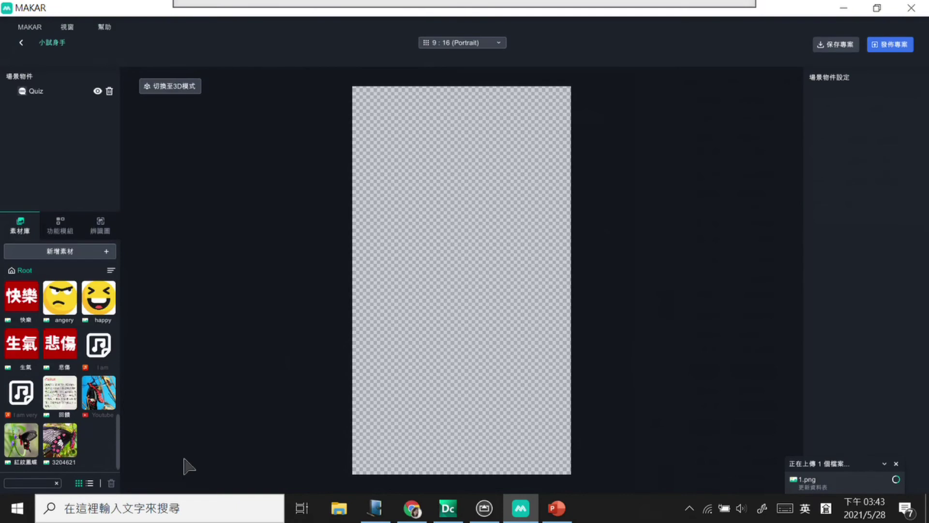
{"action": "left_click", "coordinate": [35, 90]}
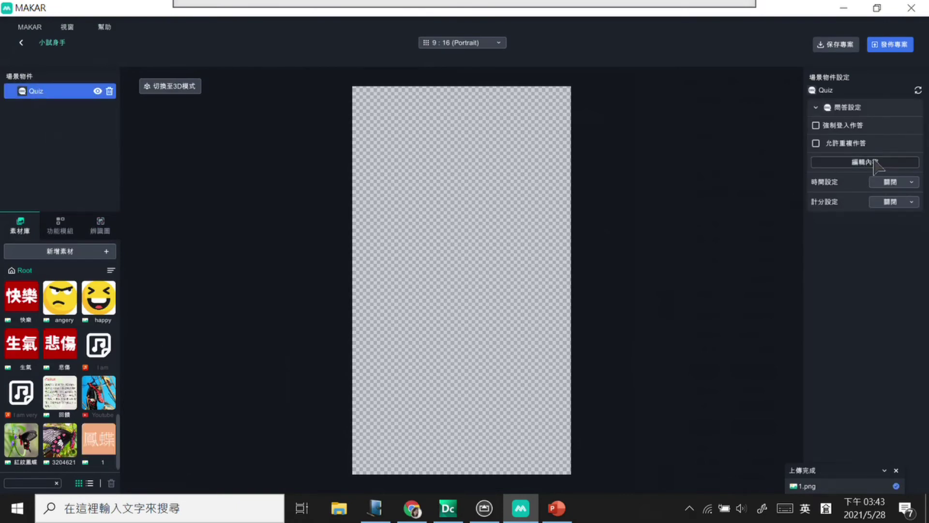
{"action": "left_click", "coordinate": [878, 163]}
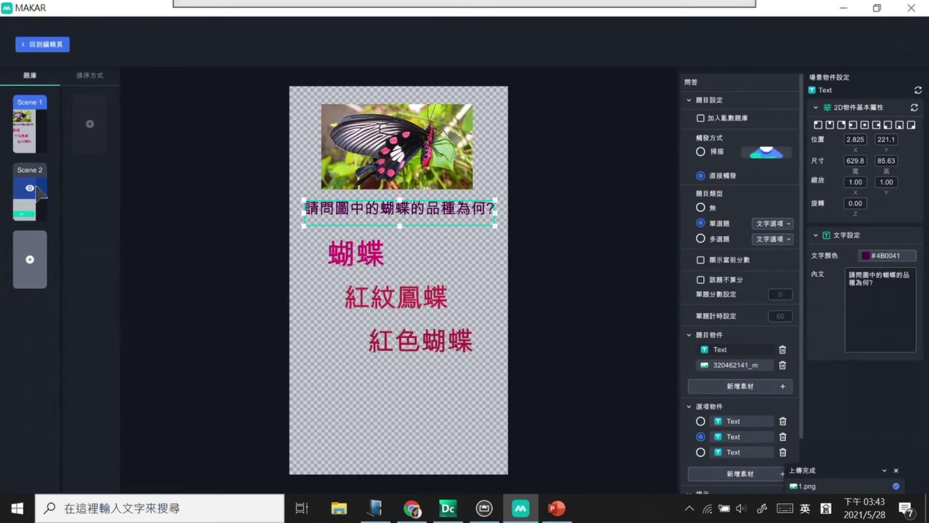
Step: In Scene 2, add a first 鳳蝶 image answer option, shrink it and move it left
{"action": "left_click", "coordinate": [37, 188]}
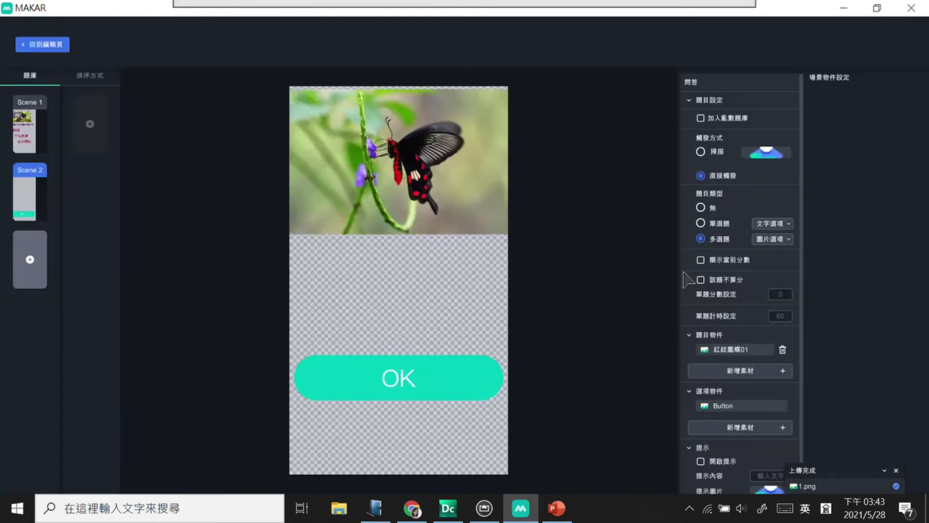
{"action": "left_click", "coordinate": [740, 428]}
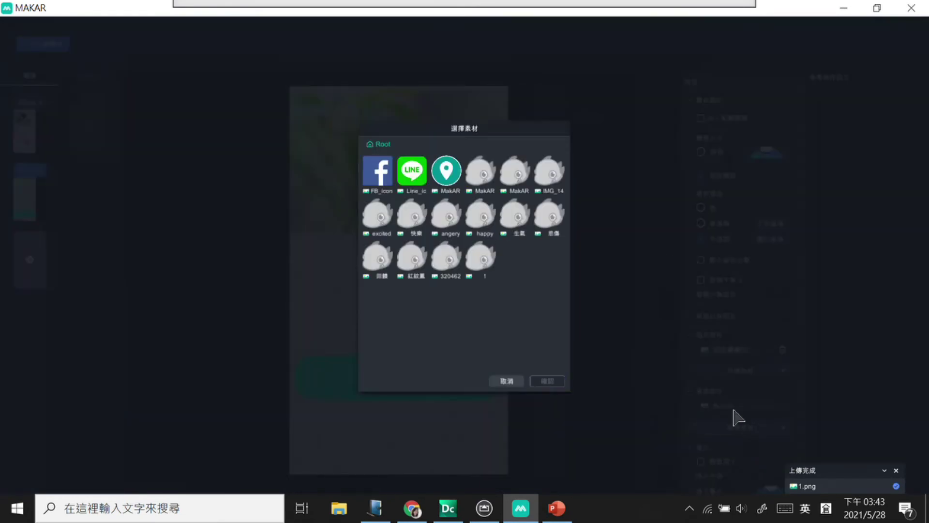
{"action": "left_click", "coordinate": [480, 257]}
{"action": "left_click", "coordinate": [548, 381]}
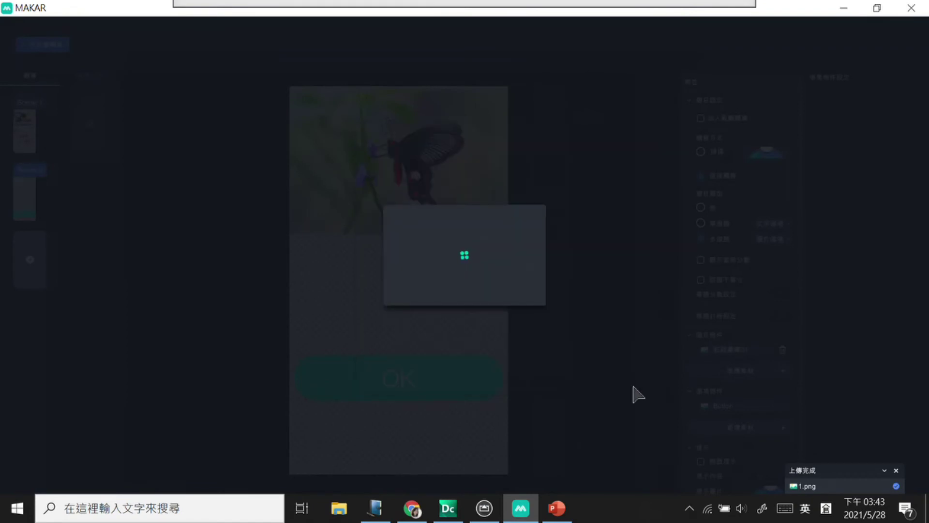
{"action": "left_click_drag", "start_coordinate": [465, 315], "coordinate": [395, 300]}
{"action": "left_click_drag", "start_coordinate": [381, 260], "coordinate": [365, 269]}
Step: Add two more 鳳蝶 image options and mark the third as a correct answer
{"action": "left_click", "coordinate": [737, 443]}
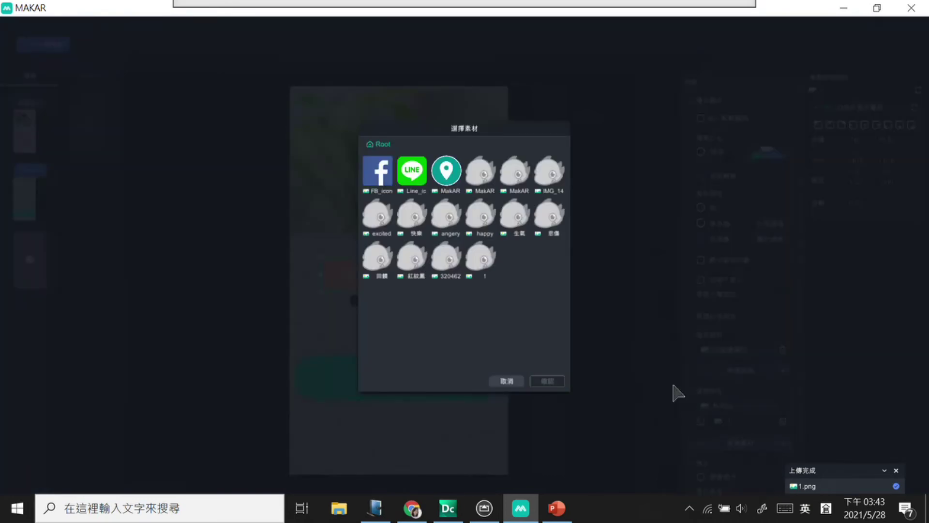
{"action": "left_click", "coordinate": [481, 259]}
{"action": "left_click", "coordinate": [548, 382]}
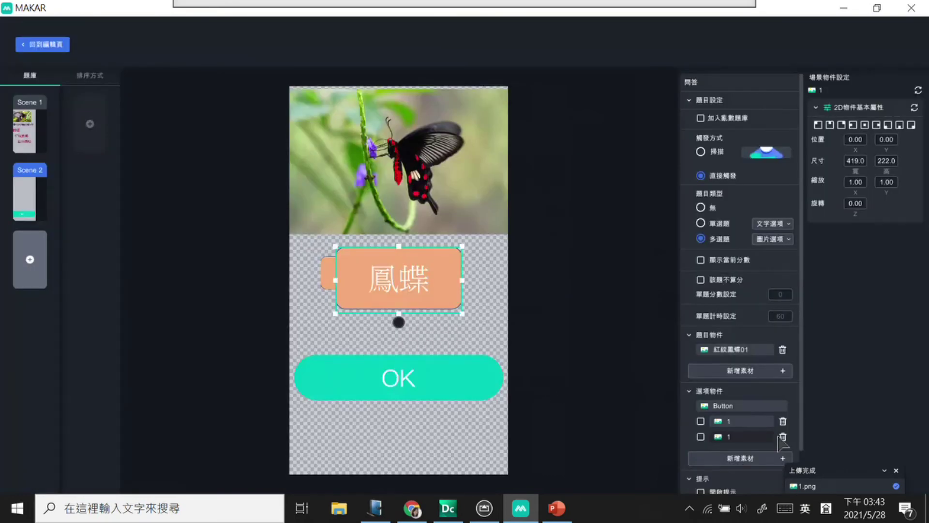
{"action": "left_click", "coordinate": [739, 458]}
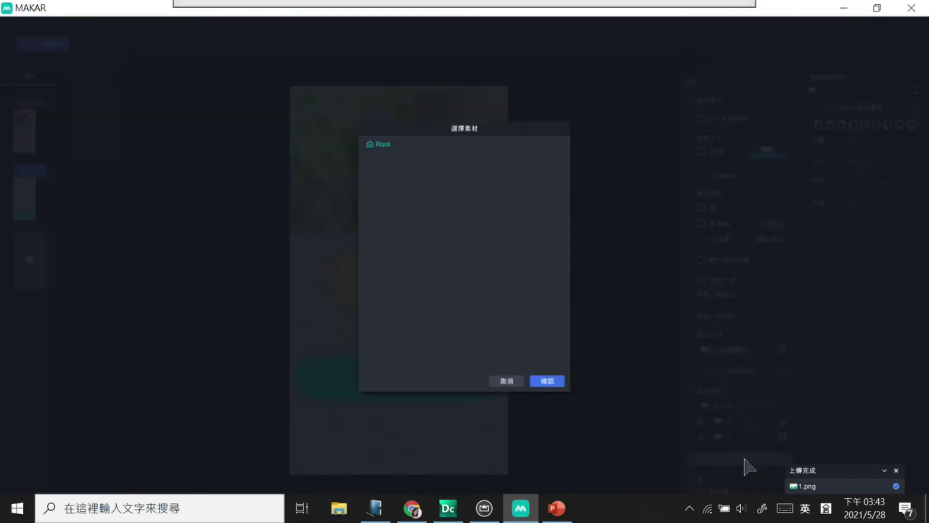
{"action": "left_click", "coordinate": [481, 262]}
{"action": "left_click", "coordinate": [547, 382]}
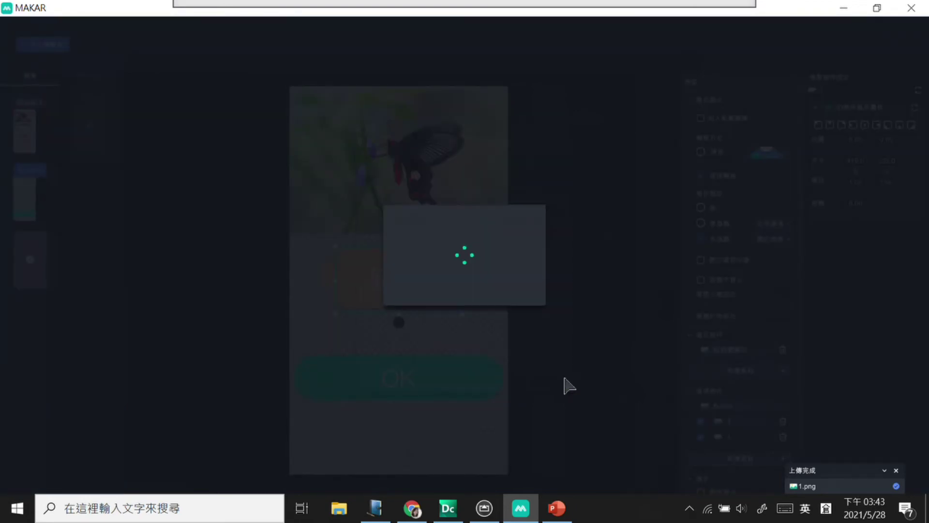
{"action": "left_click", "coordinate": [701, 452]}
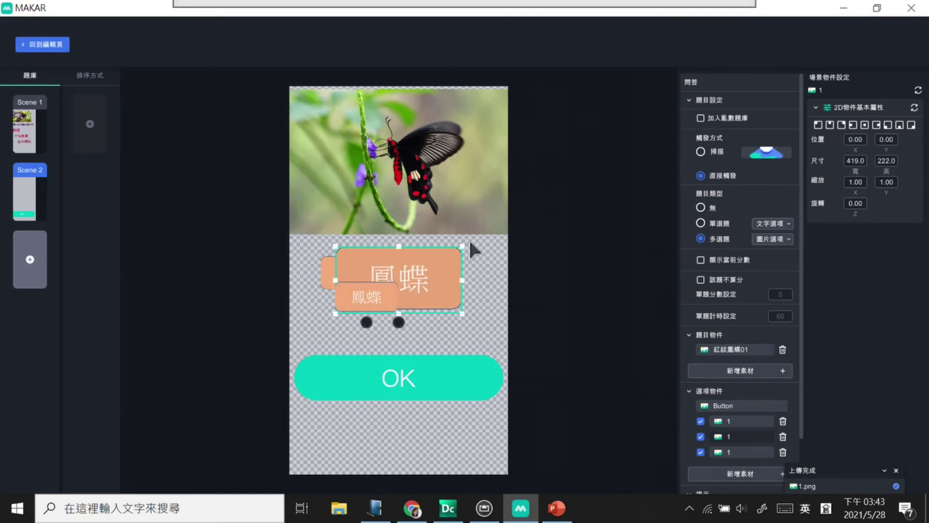
Step: Resize the new 鳳蝶 option and position it on the right, beside the left one
{"action": "mouse_move", "coordinate": [463, 248]}
{"action": "left_mouse_down"}
{"action": "mouse_move", "coordinate": [407, 268]}
{"action": "mouse_move", "coordinate": [465, 257]}
{"action": "left_mouse_up"}
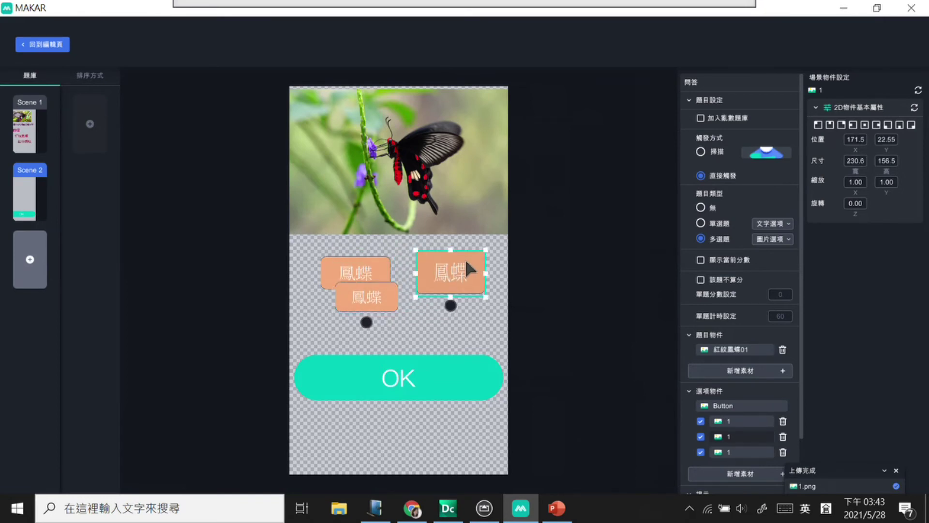
{"action": "left_click_drag", "start_coordinate": [478, 306], "coordinate": [465, 295]}
{"action": "left_click_drag", "start_coordinate": [363, 270], "coordinate": [354, 266]}
{"action": "left_click", "coordinate": [429, 270]}
{"action": "left_click_drag", "start_coordinate": [429, 268], "coordinate": [420, 264]}
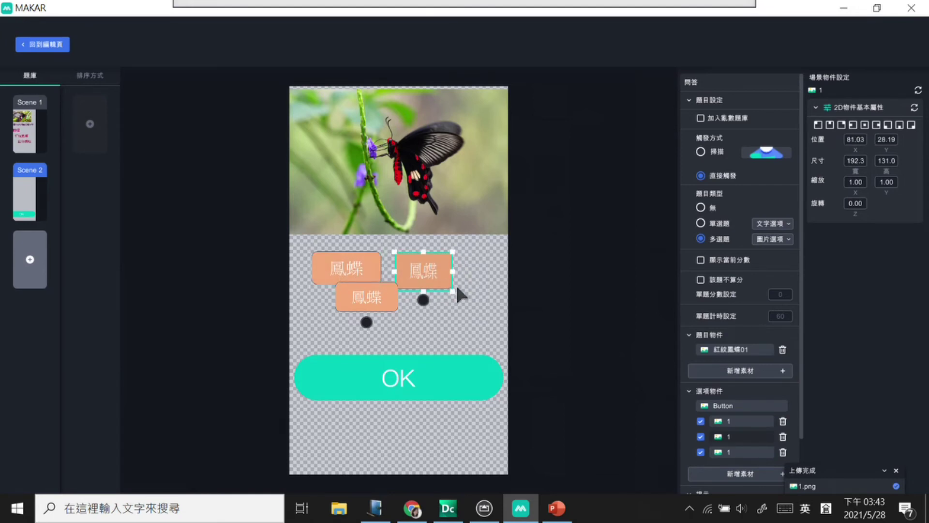
{"action": "left_click", "coordinate": [432, 266]}
{"action": "left_click_drag", "start_coordinate": [452, 290], "coordinate": [464, 295]}
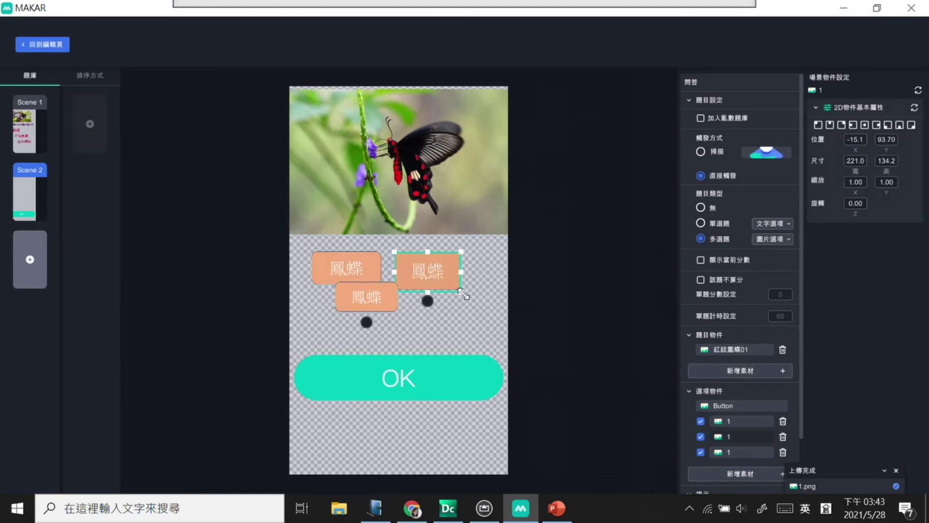
Step: Centre the third option below the top pair, lower the OK button, and align the options
{"action": "left_click_drag", "start_coordinate": [387, 300], "coordinate": [405, 323]}
{"action": "left_click", "coordinate": [452, 376]}
{"action": "left_click_drag", "start_coordinate": [452, 375], "coordinate": [452, 393]}
{"action": "left_click", "coordinate": [455, 268]}
{"action": "left_click_drag", "start_coordinate": [458, 276], "coordinate": [476, 268]}
{"action": "left_click_drag", "start_coordinate": [373, 271], "coordinate": [398, 262]}
{"action": "left_click_drag", "start_coordinate": [411, 331], "coordinate": [427, 336]}
{"action": "left_click_drag", "start_coordinate": [388, 254], "coordinate": [359, 262]}
{"action": "left_click", "coordinate": [455, 264]}
{"action": "left_click", "coordinate": [366, 262]}
{"action": "left_click_drag", "start_coordinate": [462, 262], "coordinate": [450, 264]}
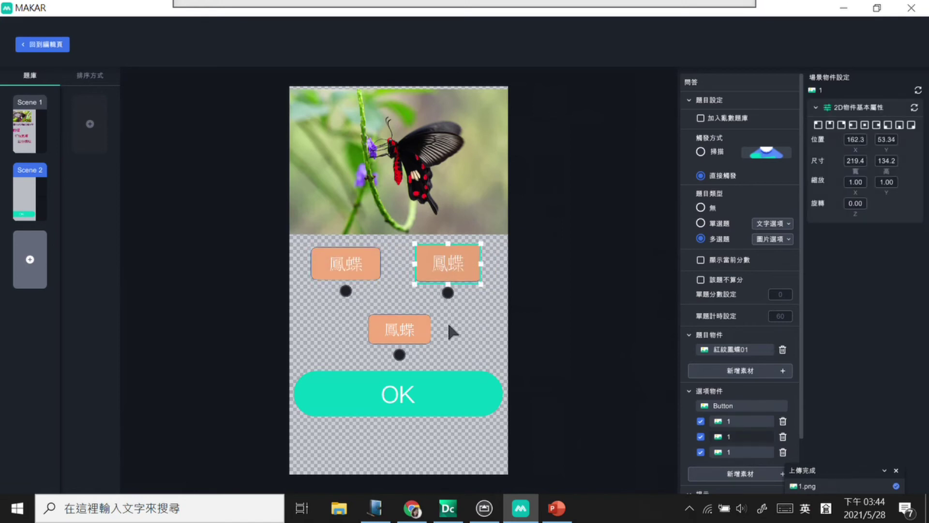
{"action": "left_click", "coordinate": [423, 330]}
{"action": "left_click_drag", "start_coordinate": [424, 330], "coordinate": [416, 331]}
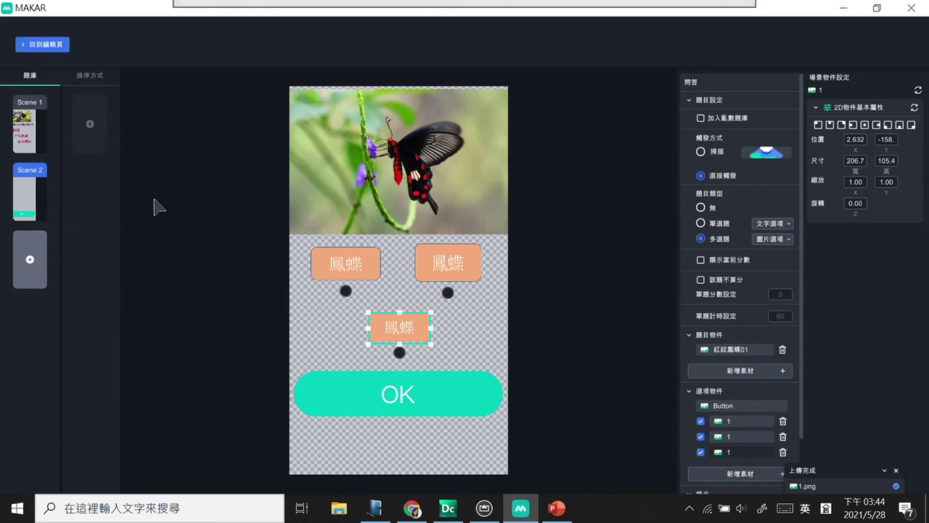
Step: In the question ordering, add both questions and check that NO.2 draws from Scene 2
{"action": "left_click", "coordinate": [108, 231]}
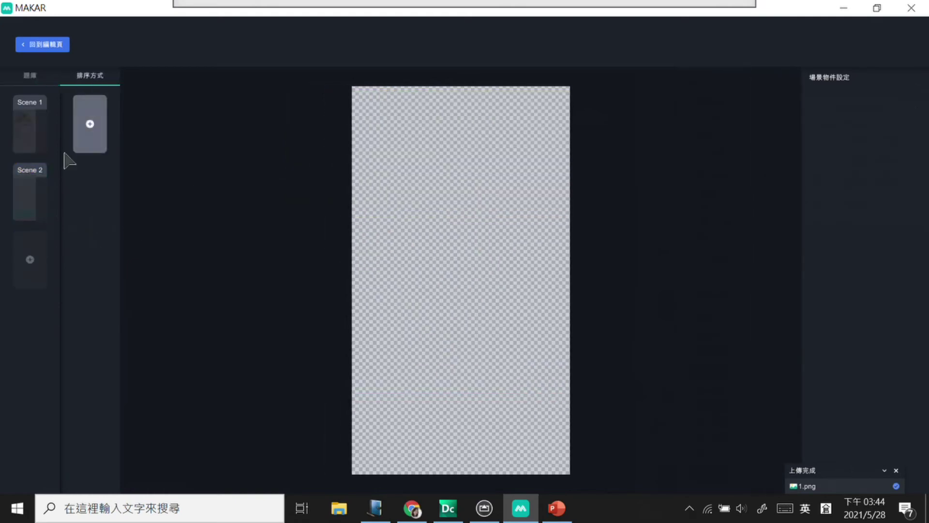
{"action": "left_click", "coordinate": [32, 187]}
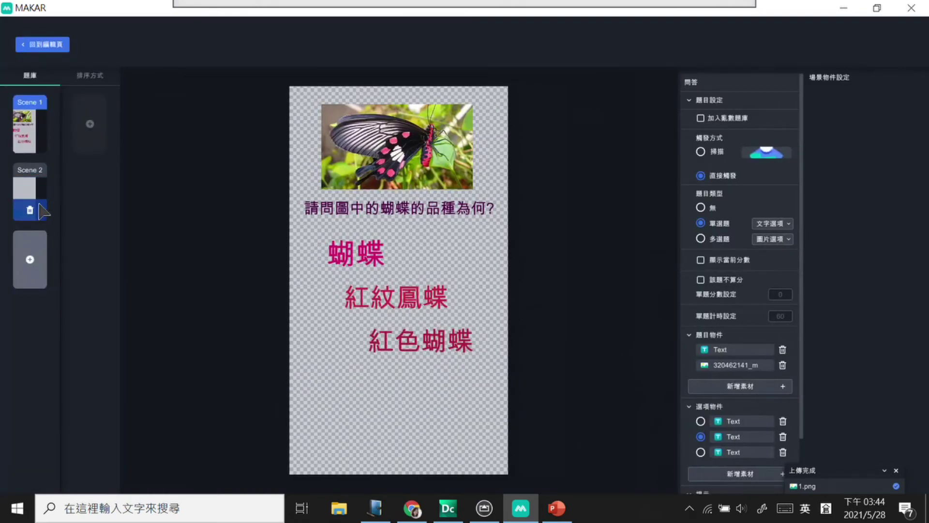
{"action": "left_click", "coordinate": [91, 125]}
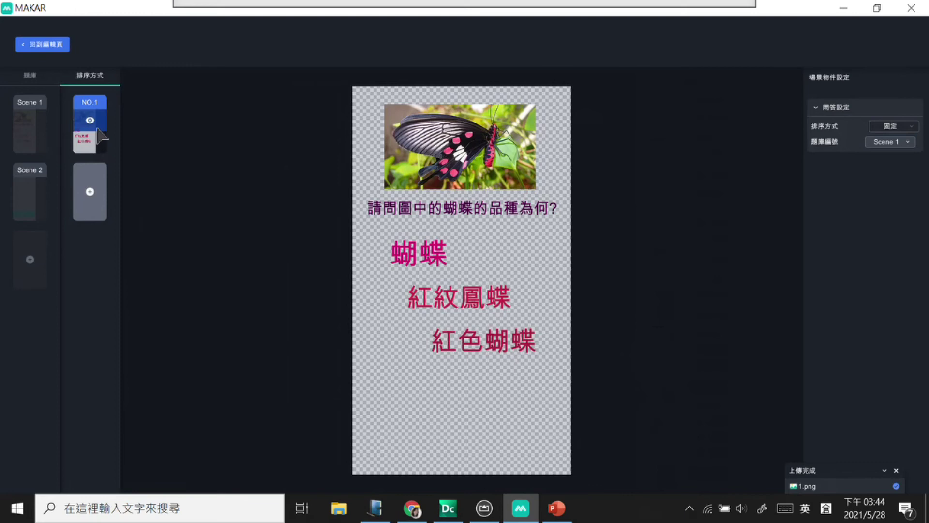
{"action": "mouse_move", "coordinate": [101, 148]}
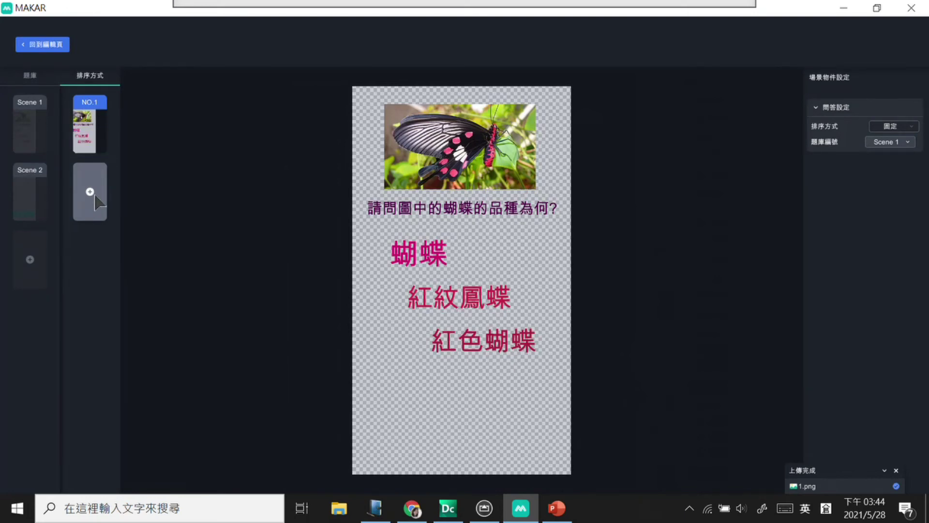
{"action": "left_click", "coordinate": [99, 202]}
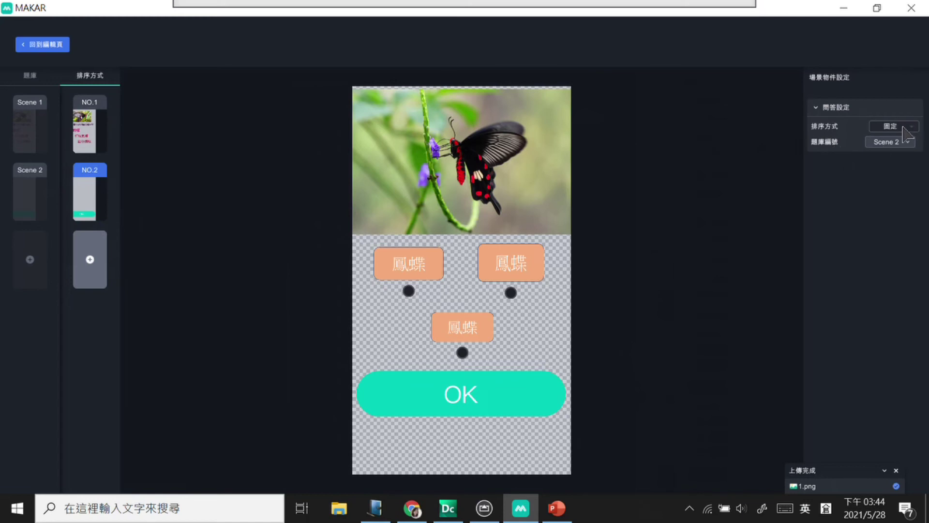
{"action": "left_click", "coordinate": [902, 142]}
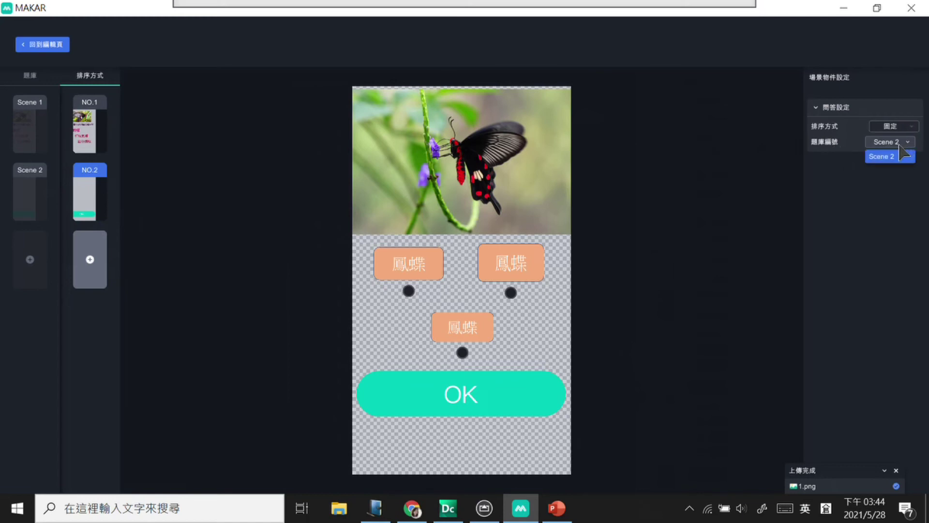
{"action": "left_click", "coordinate": [897, 203]}
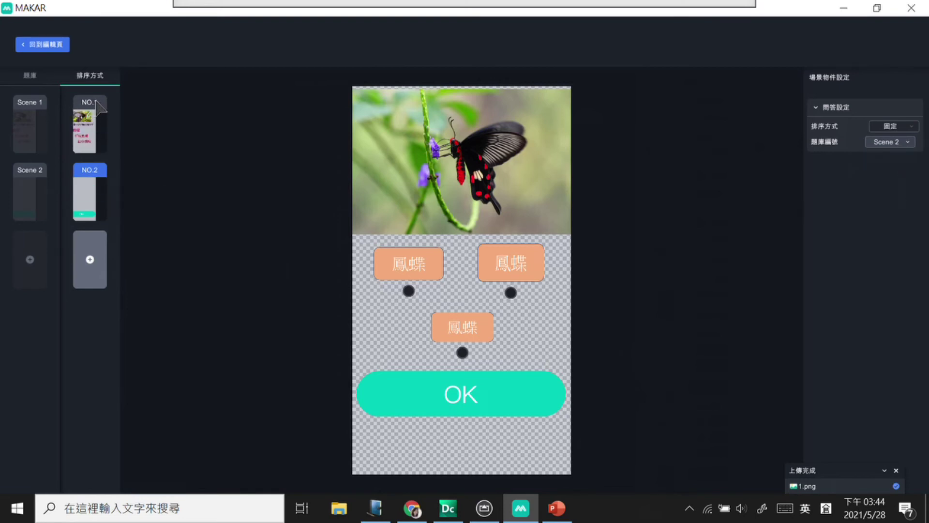
{"action": "mouse_move", "coordinate": [96, 199]}
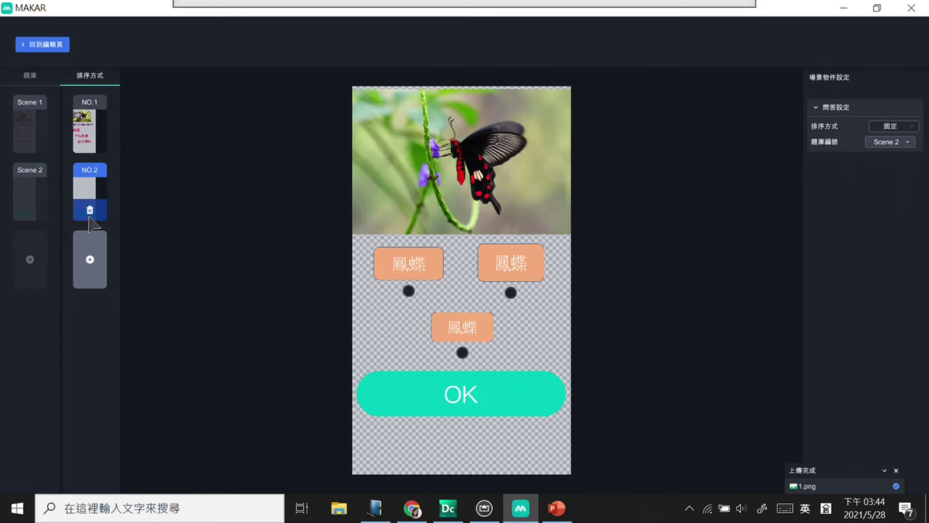
{"action": "left_click", "coordinate": [90, 210]}
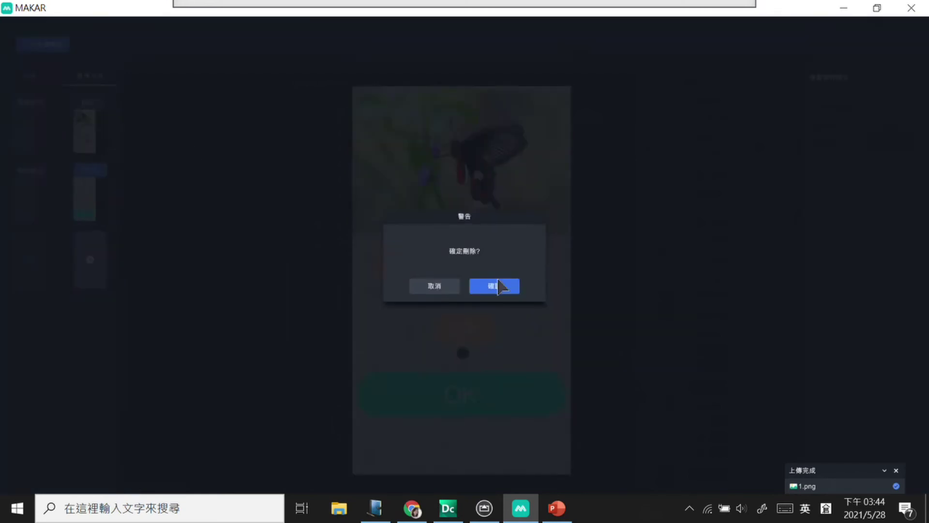
{"action": "left_click", "coordinate": [452, 286]}
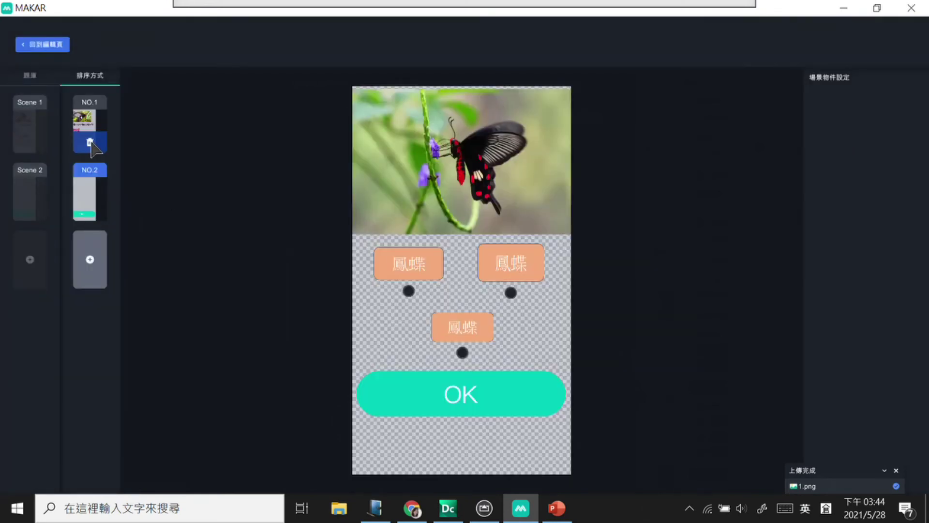
Step: Delete the NO.1 slot and add Scene 1 after Scene 2, then return to the editor
{"action": "left_click", "coordinate": [90, 144]}
{"action": "left_click", "coordinate": [493, 285]}
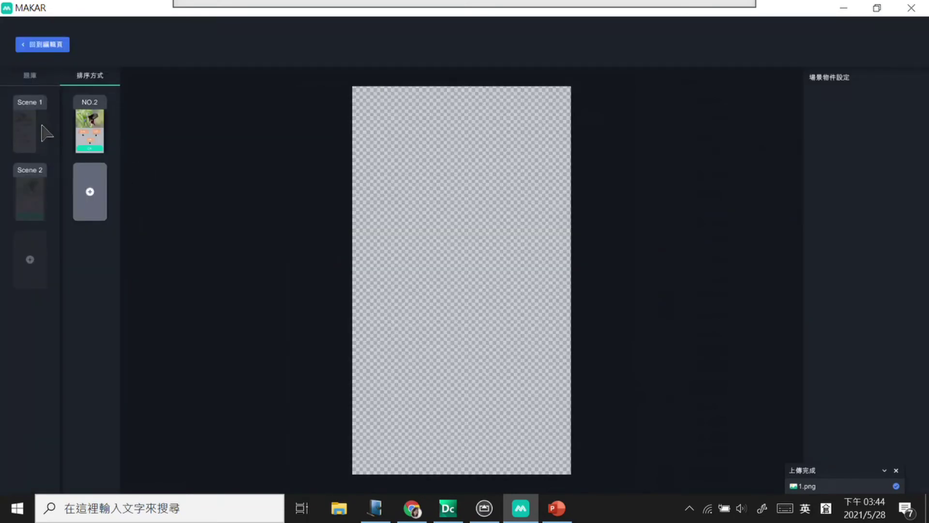
{"action": "left_click", "coordinate": [27, 114]}
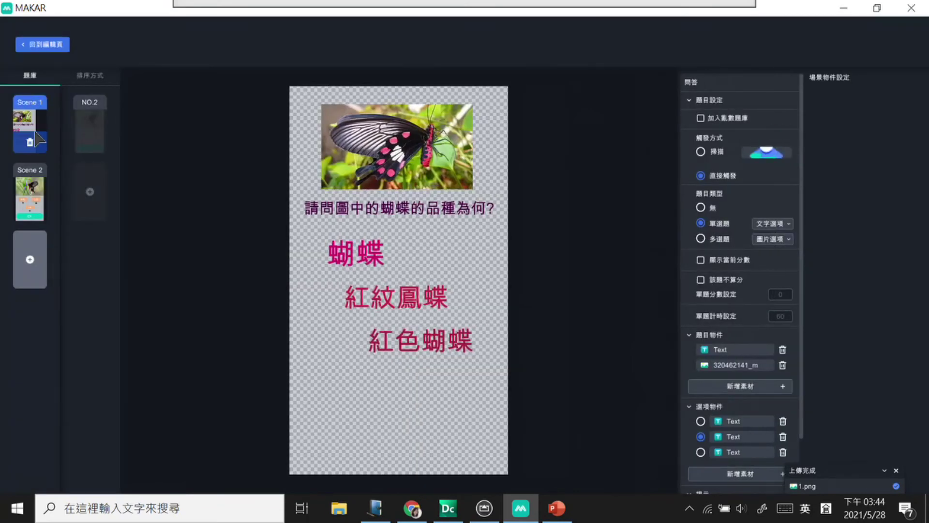
{"action": "left_click", "coordinate": [92, 194]}
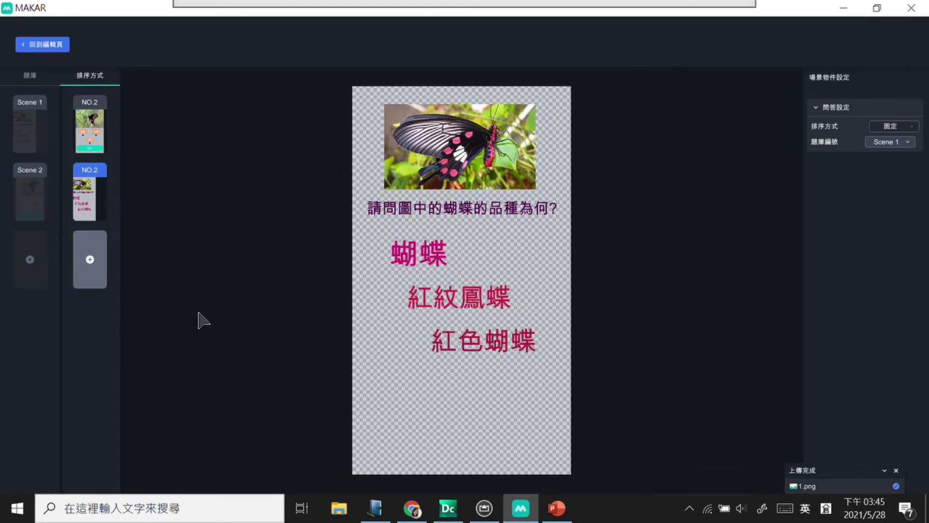
{"action": "left_click", "coordinate": [55, 50]}
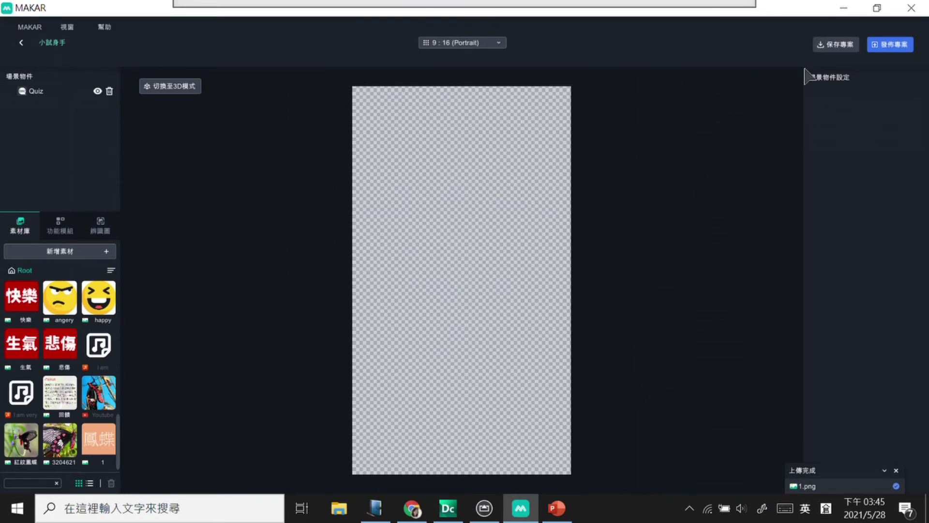
Step: Publish the 小試身手 project publicly with preview enabled and dismiss the upload-success message
{"action": "left_click", "coordinate": [891, 44]}
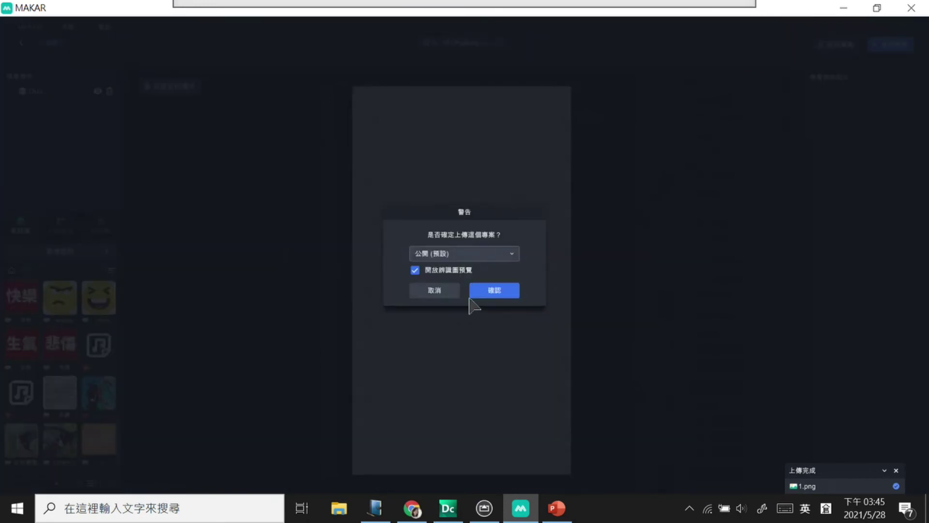
{"action": "left_click", "coordinate": [491, 291]}
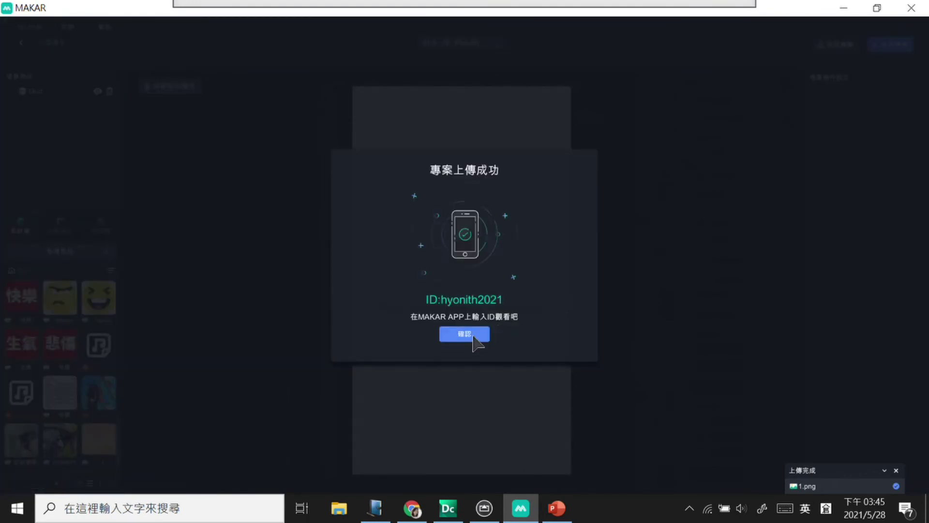
{"action": "left_click", "coordinate": [472, 338]}
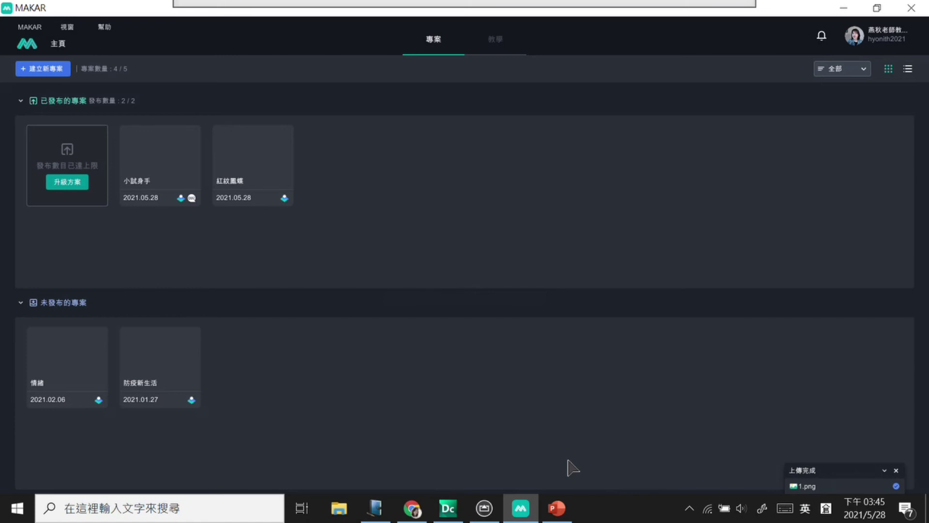
Step: Minimize MAKAR, open 評量.jpg from the desktop in Photos, and bring up the iPad mirror
{"action": "left_click", "coordinate": [845, 9]}
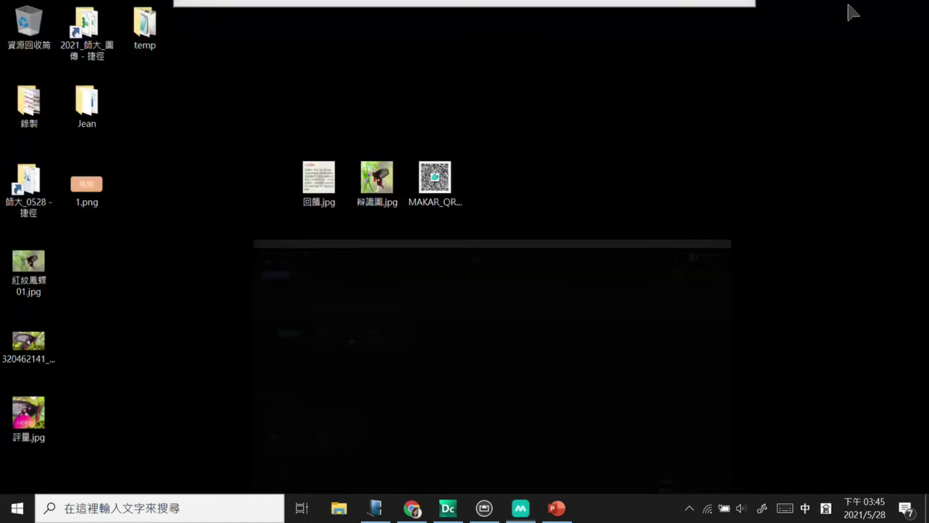
{"action": "left_click", "coordinate": [41, 431]}
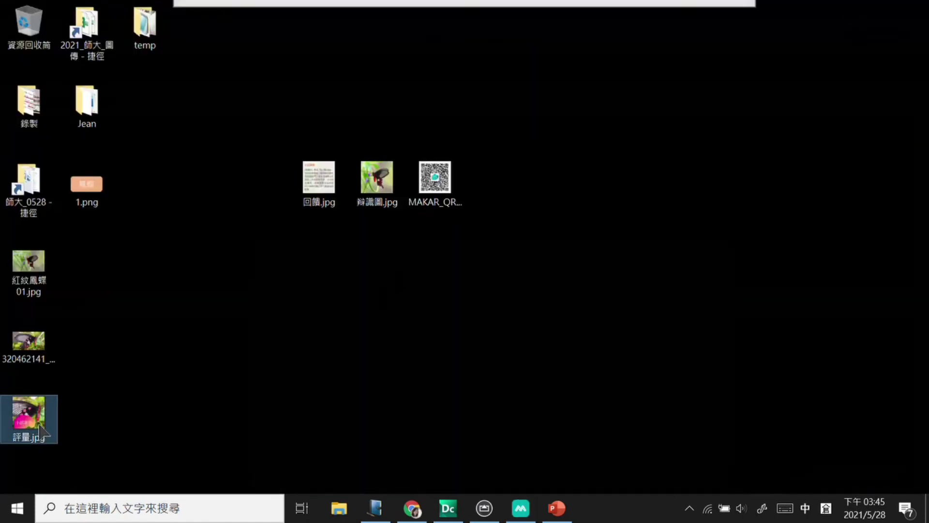
{"action": "double_click", "coordinate": [41, 430]}
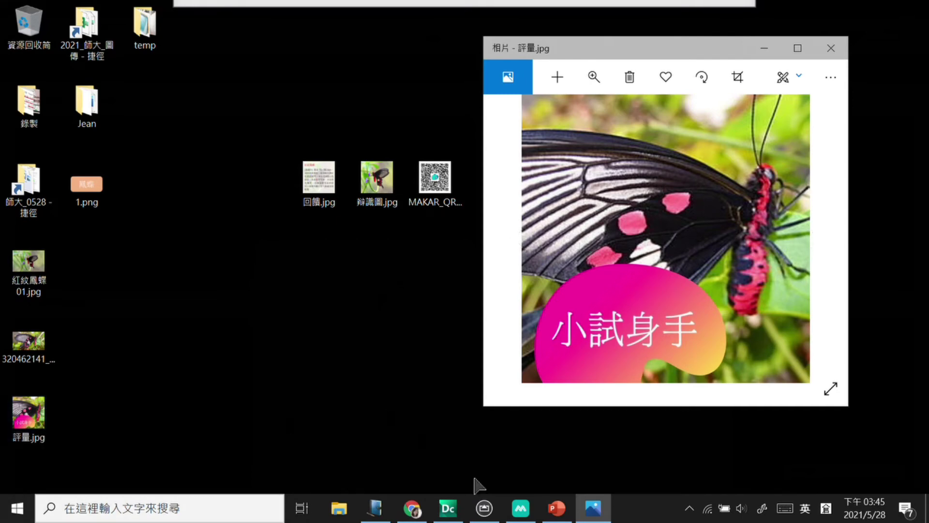
{"action": "left_click", "coordinate": [484, 508]}
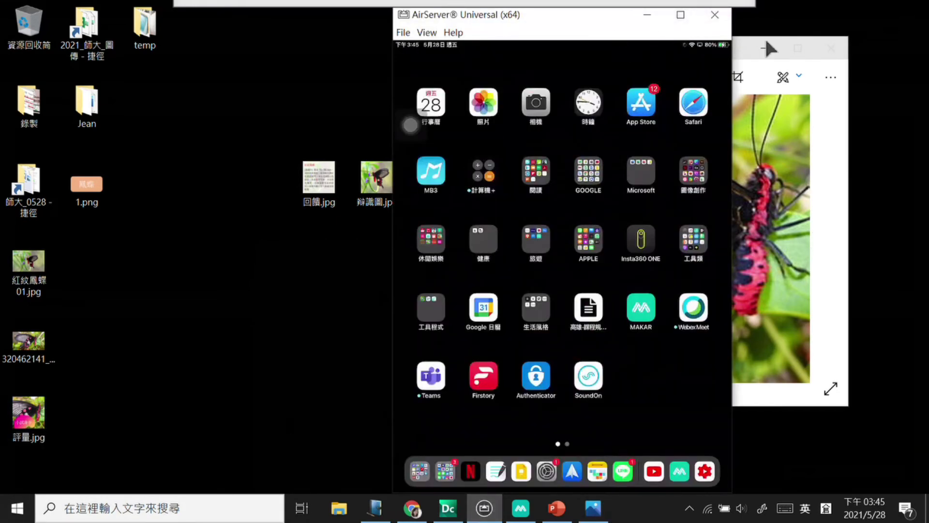
Step: Put Photos left and the iPad mirror right, run 小試身手's scanner in the MAKAR app, then hide the mirror
{"action": "left_click", "coordinate": [765, 42]}
{"action": "left_click_drag", "start_coordinate": [676, 54], "coordinate": [321, 76]}
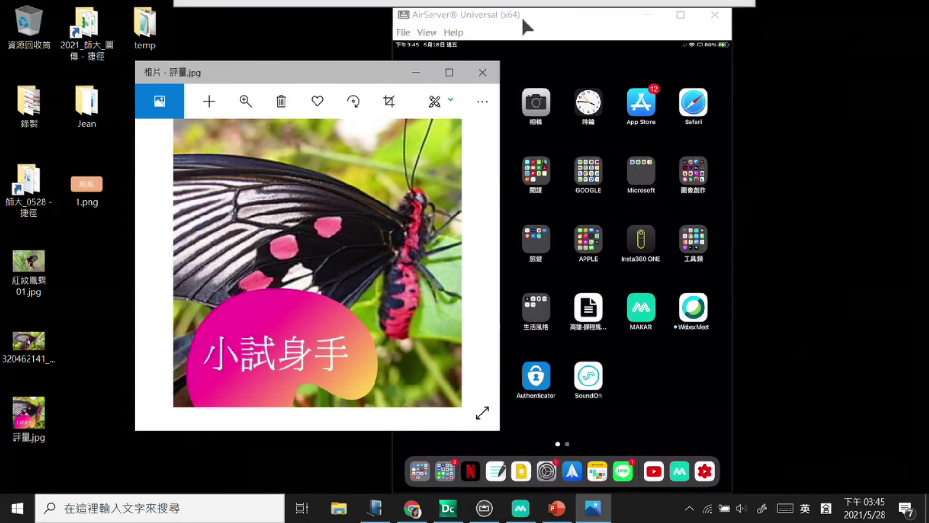
{"action": "left_click_drag", "start_coordinate": [522, 17], "coordinate": [667, 29]}
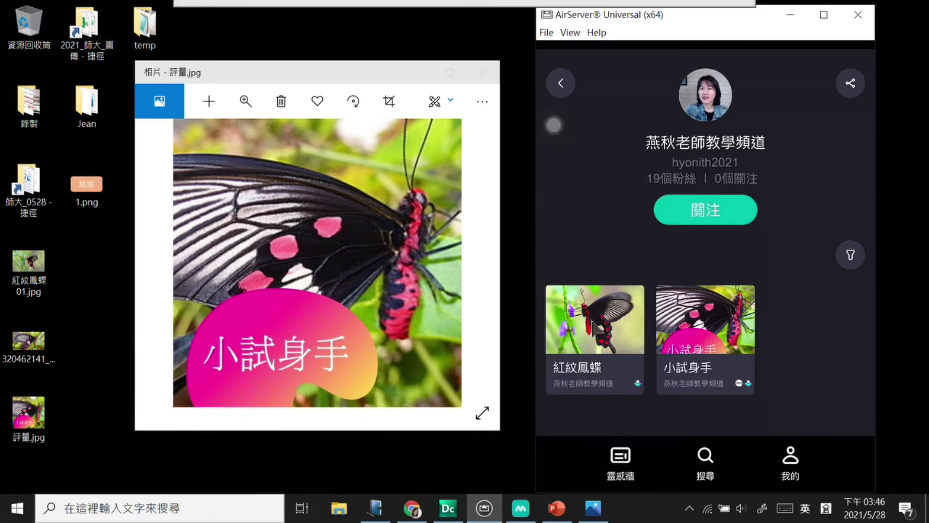
{"action": "left_click", "coordinate": [587, 373]}
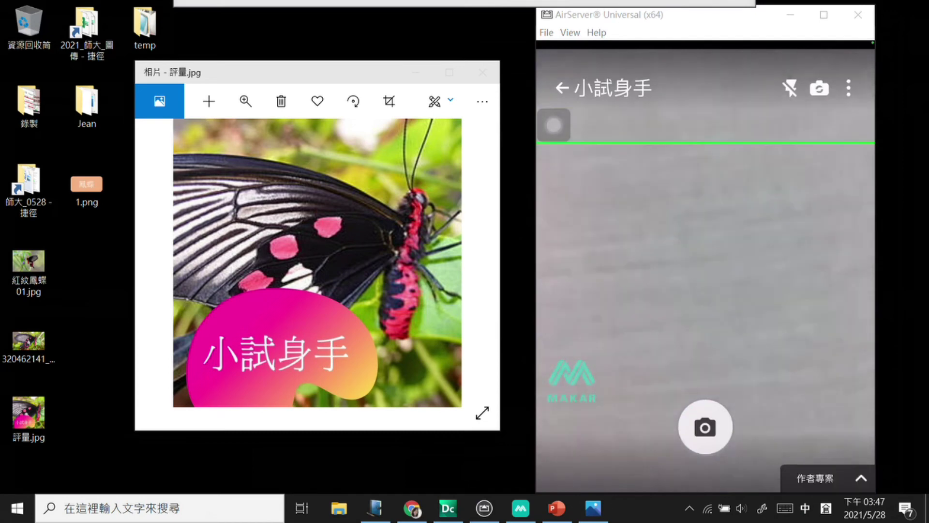
{"action": "left_click", "coordinate": [791, 14]}
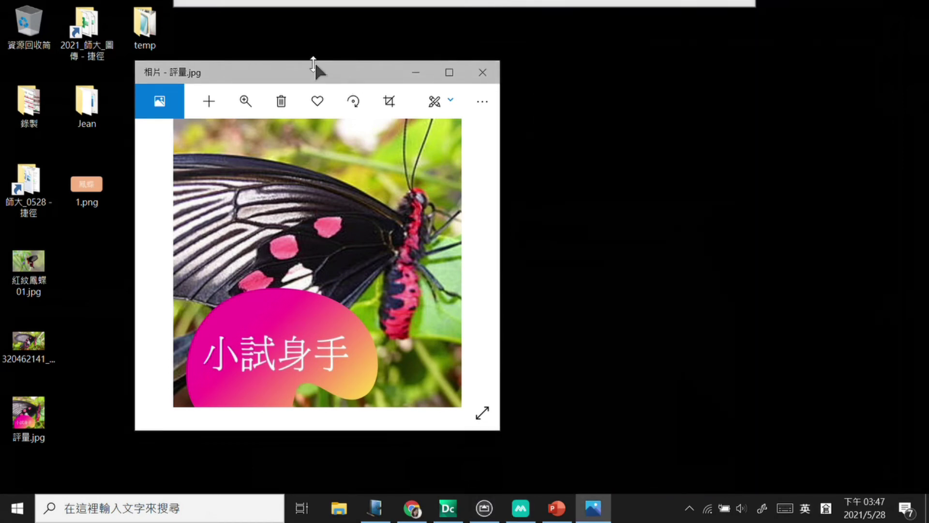
Step: Shift the 評量.jpg window up and right, then switch back to MAKAR's project home page
{"action": "left_click_drag", "start_coordinate": [303, 70], "coordinate": [364, 55]}
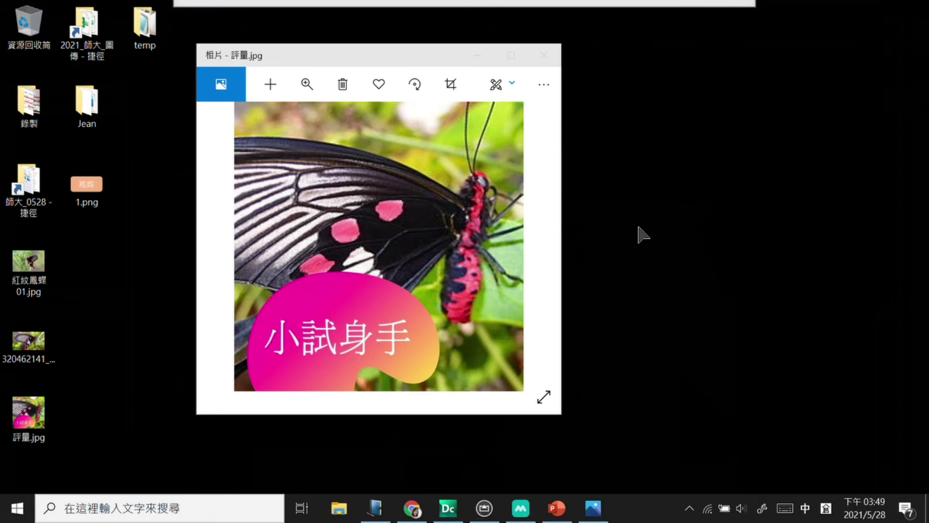
{"action": "key", "text": "alt+Tab"}
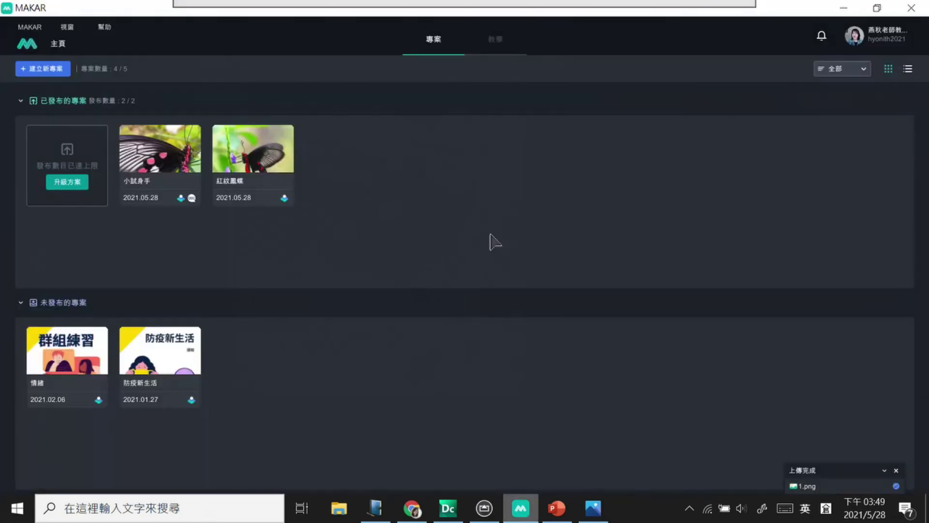
Step: Reopen 小試身手 in the editor, review the Quiz content in 2D view, then minimize MAKAR
{"action": "mouse_move", "coordinate": [154, 183]}
{"action": "left_click", "coordinate": [167, 151]}
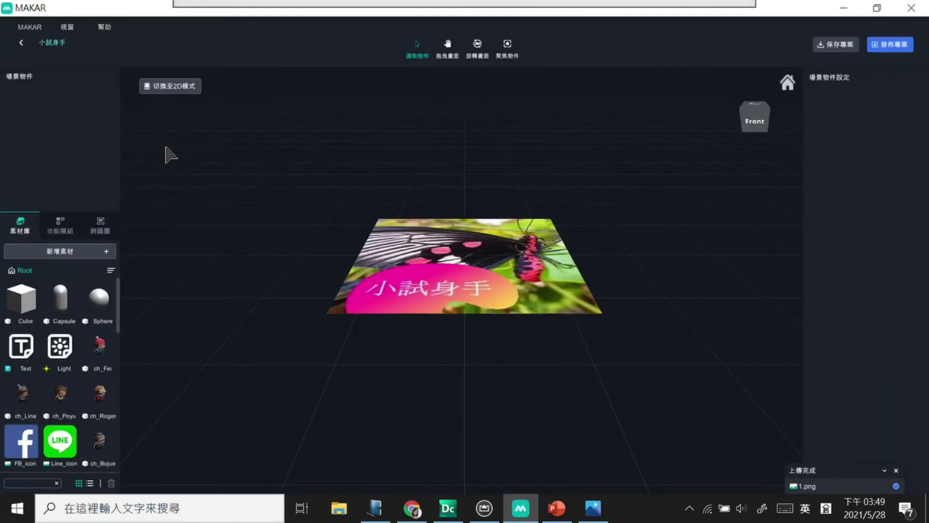
{"action": "left_click", "coordinate": [171, 88]}
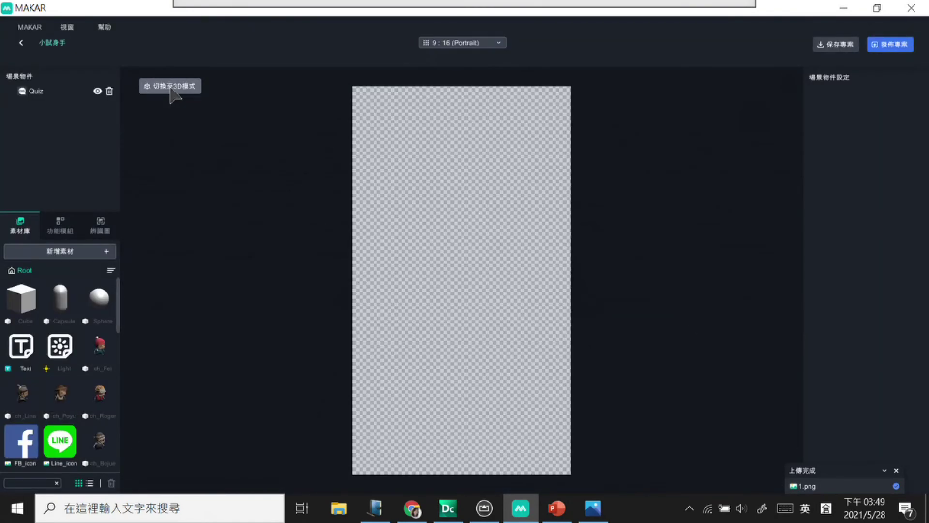
{"action": "left_click", "coordinate": [52, 93]}
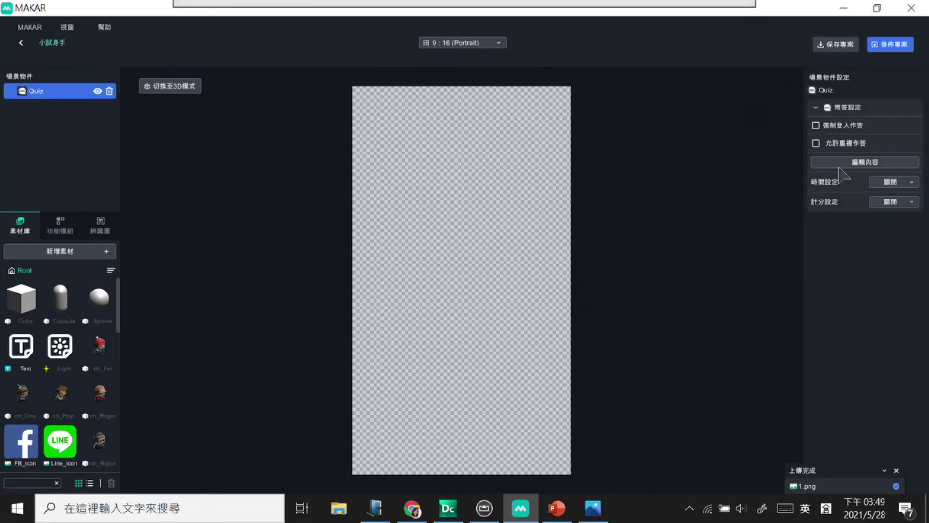
{"action": "left_click", "coordinate": [840, 164]}
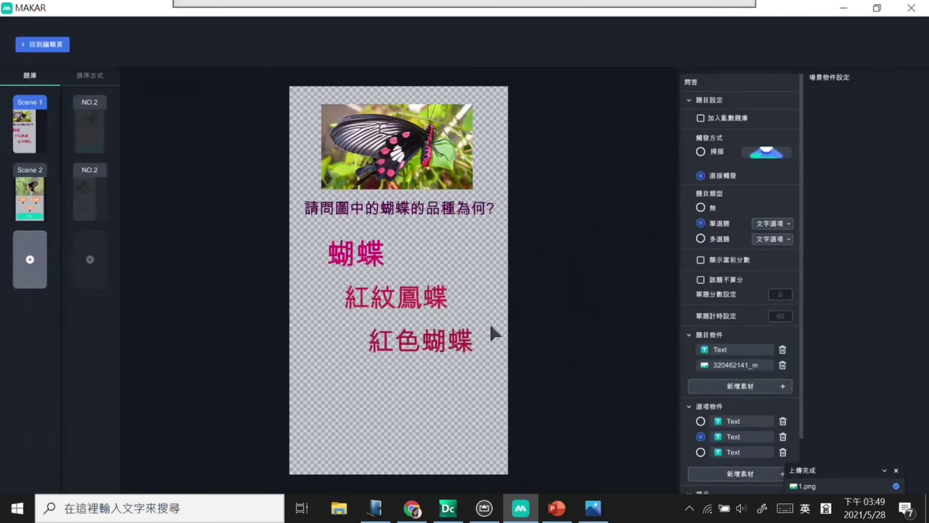
{"action": "left_click", "coordinate": [56, 45]}
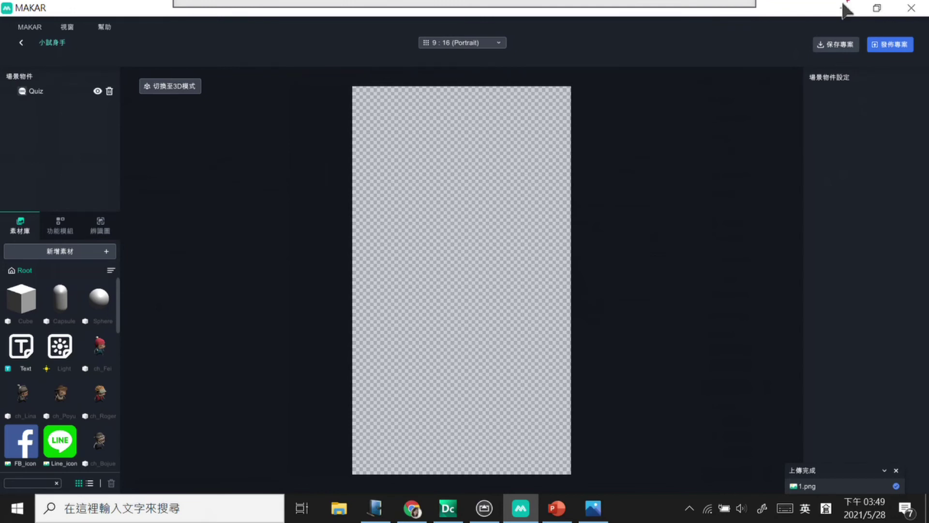
{"action": "left_click_drag", "start_coordinate": [817, 44], "coordinate": [924, 63]}
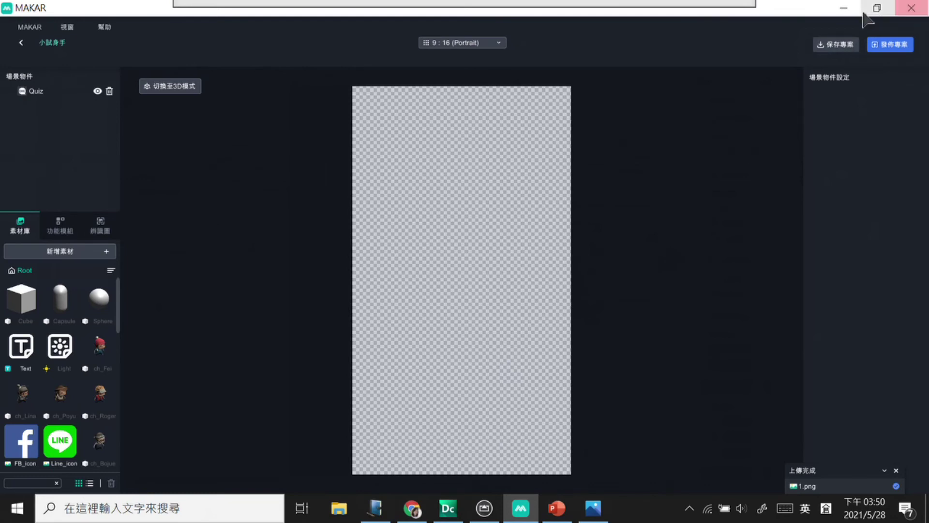
{"action": "left_click", "coordinate": [846, 7]}
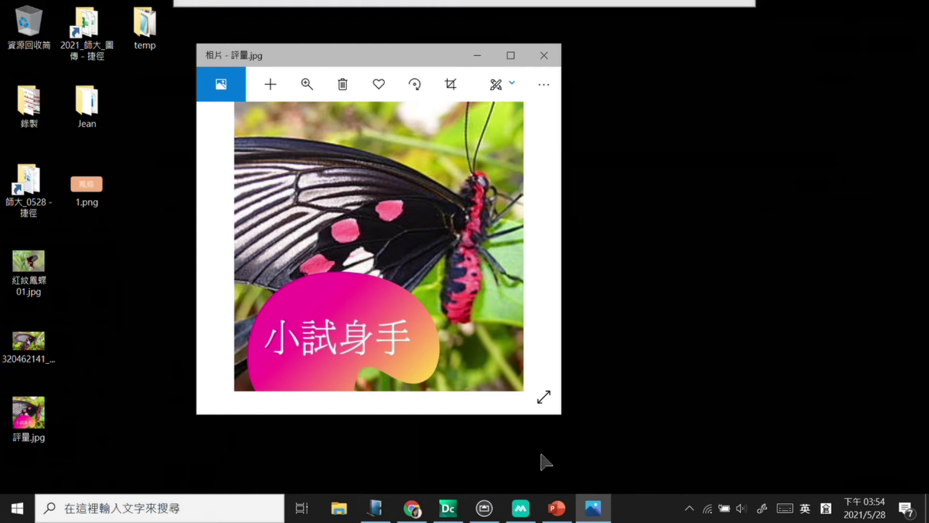
Step: Select the Quiz object in MAKAR and open its question content in 編輯內容
{"action": "left_click", "coordinate": [526, 508]}
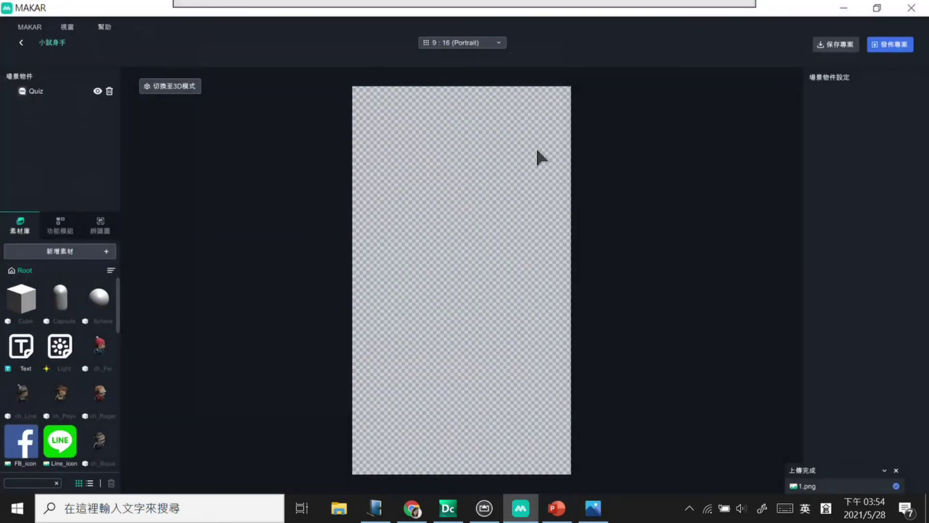
{"action": "left_click", "coordinate": [36, 91]}
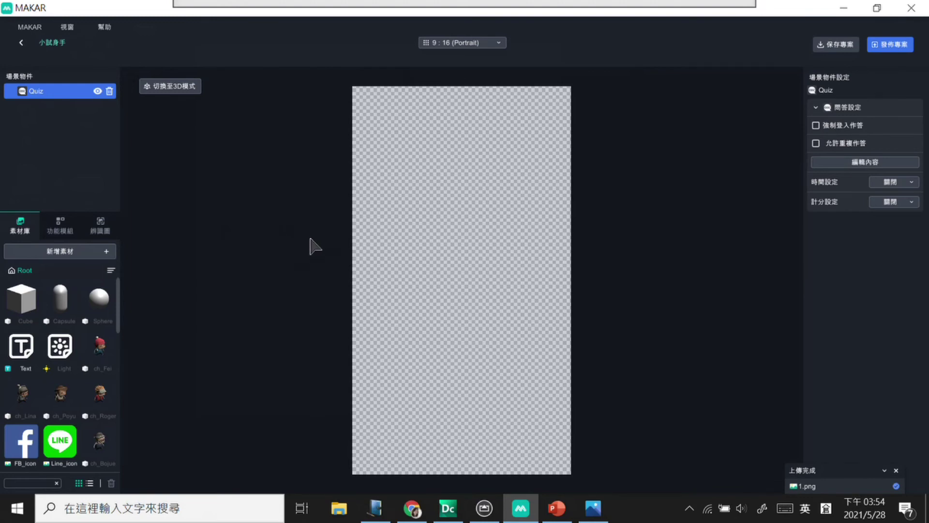
{"action": "mouse_move", "coordinate": [46, 117]}
{"action": "left_mouse_down"}
{"action": "mouse_move", "coordinate": [81, 122]}
{"action": "mouse_move", "coordinate": [81, 114]}
{"action": "mouse_move", "coordinate": [395, 5]}
{"action": "mouse_move", "coordinate": [560, 70]}
{"action": "mouse_move", "coordinate": [731, 67]}
{"action": "mouse_move", "coordinate": [802, 145]}
{"action": "mouse_move", "coordinate": [846, 159]}
{"action": "mouse_move", "coordinate": [829, 154]}
{"action": "mouse_move", "coordinate": [879, 130]}
{"action": "mouse_move", "coordinate": [795, 178]}
{"action": "mouse_move", "coordinate": [828, 160]}
{"action": "left_mouse_up"}
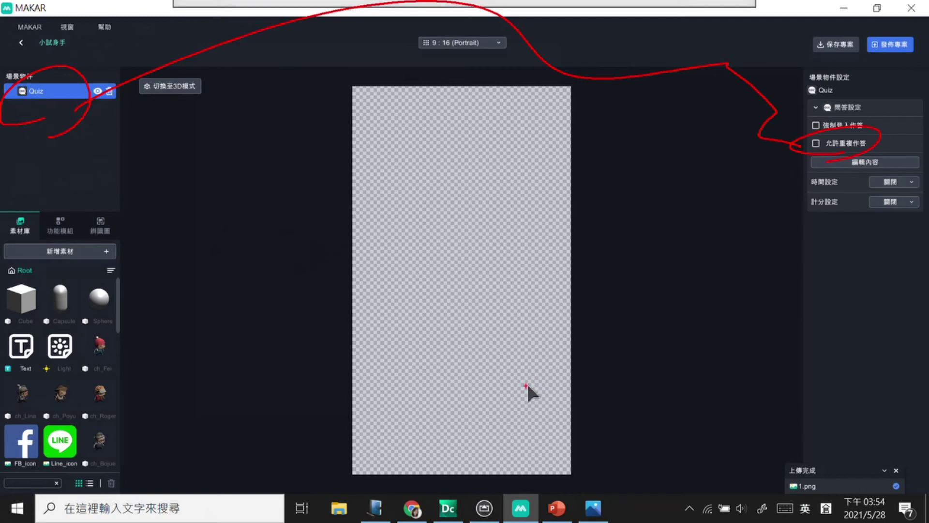
{"action": "key", "text": "Escape"}
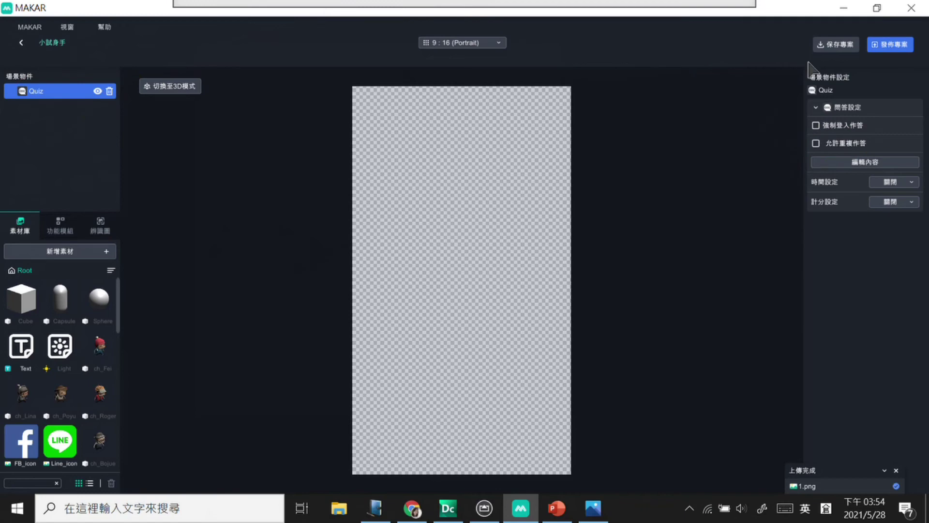
{"action": "left_click", "coordinate": [847, 162]}
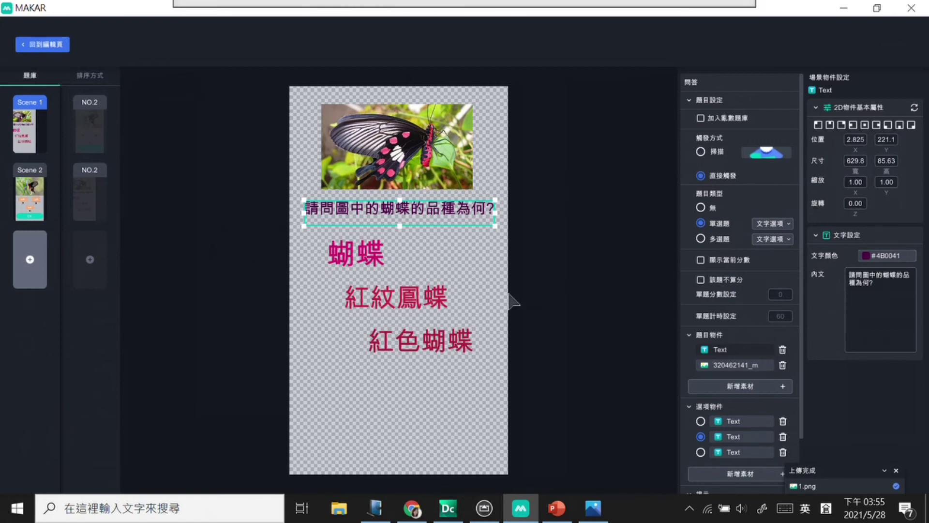
Step: Deselect the question text and bring up the 新增素材 image-or-text material choices
{"action": "left_click", "coordinate": [491, 256]}
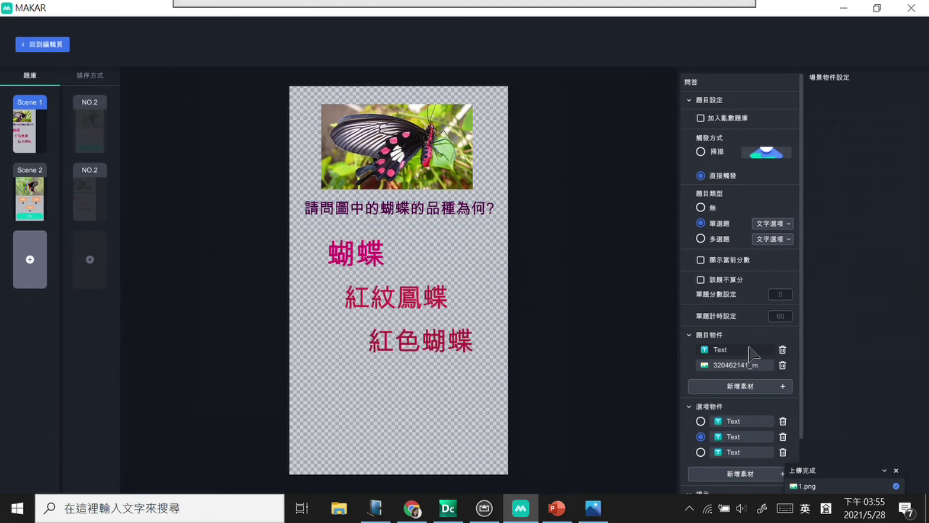
{"action": "left_click", "coordinate": [782, 386]}
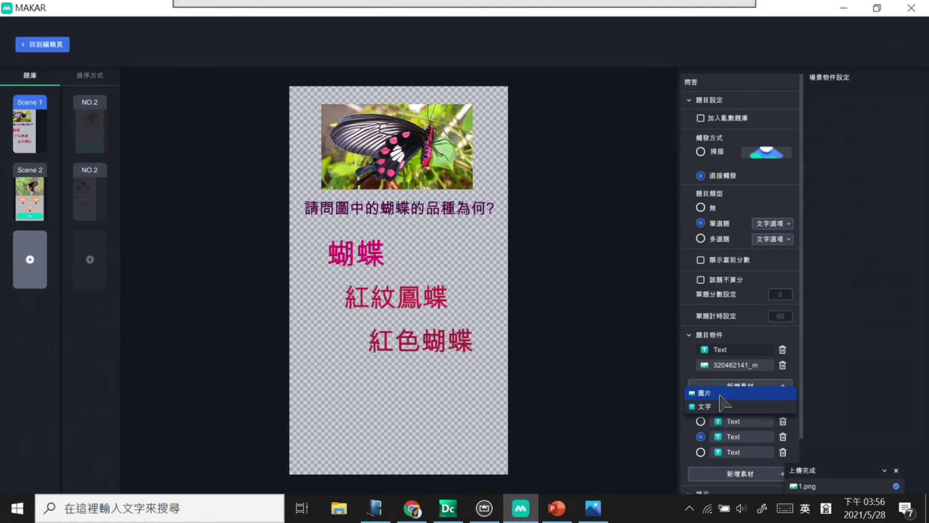
Step: Leave the MAKAR project editor and confirm exiting to the project list
{"action": "left_click", "coordinate": [43, 47]}
{"action": "left_click", "coordinate": [21, 44]}
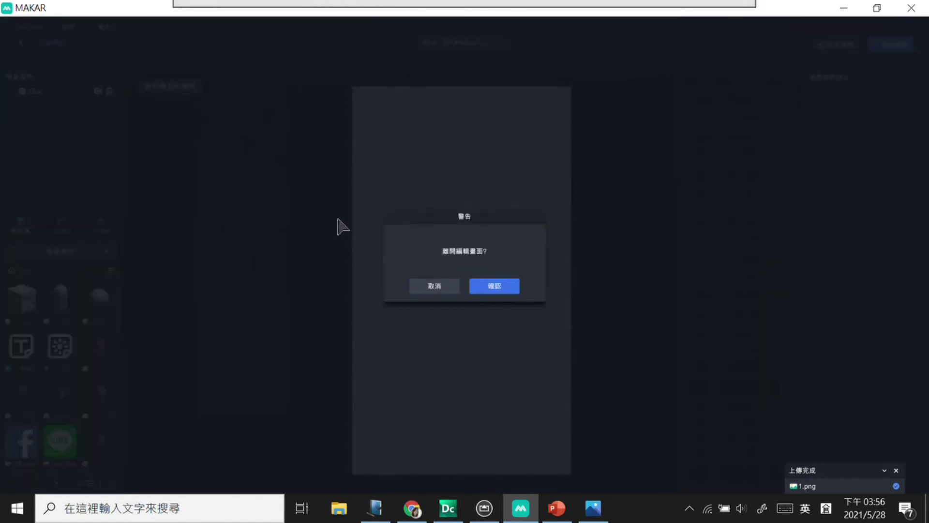
{"action": "left_click", "coordinate": [487, 284]}
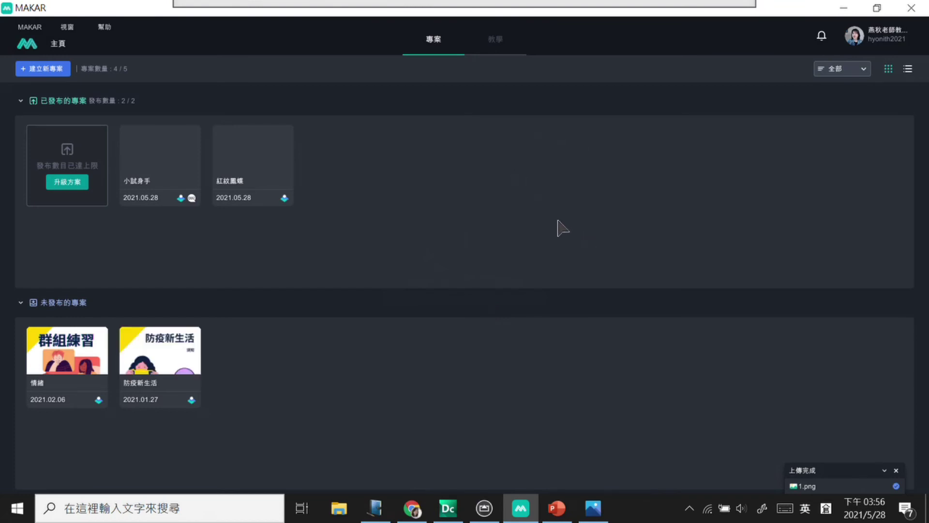
Step: Annotate the 小試身手 and 紅紋鳳蝶 projects with circled numbers one and two and handwritten notes
{"action": "left_click_drag", "start_coordinate": [421, 186], "coordinate": [438, 213]}
{"action": "mouse_move", "coordinate": [474, 175]}
{"action": "left_mouse_down"}
{"action": "mouse_move", "coordinate": [483, 156]}
{"action": "mouse_move", "coordinate": [514, 229]}
{"action": "mouse_move", "coordinate": [521, 194]}
{"action": "mouse_move", "coordinate": [547, 220]}
{"action": "mouse_move", "coordinate": [556, 179]}
{"action": "mouse_move", "coordinate": [577, 208]}
{"action": "mouse_move", "coordinate": [606, 196]}
{"action": "left_mouse_up"}
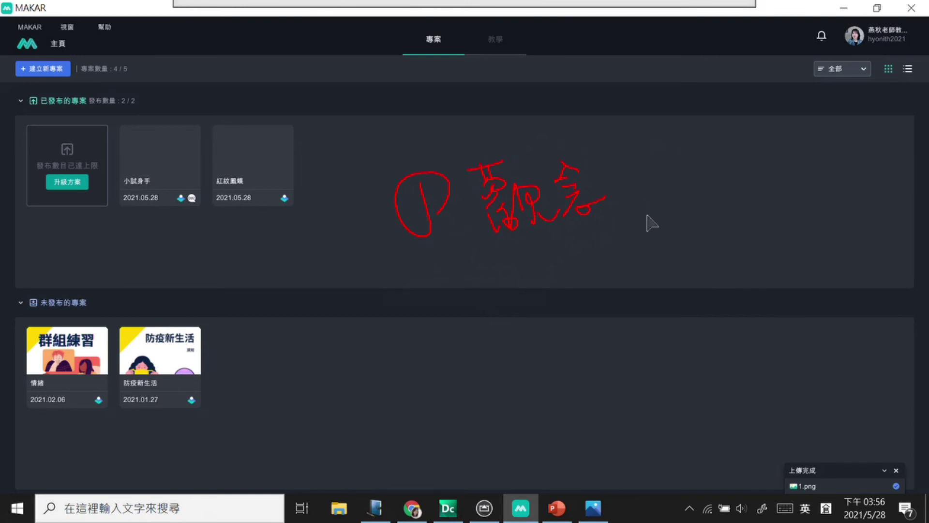
{"action": "mouse_move", "coordinate": [435, 310]}
{"action": "left_mouse_down"}
{"action": "mouse_move", "coordinate": [453, 328]}
{"action": "mouse_move", "coordinate": [457, 308]}
{"action": "mouse_move", "coordinate": [496, 324]}
{"action": "mouse_move", "coordinate": [524, 317]}
{"action": "mouse_move", "coordinate": [542, 295]}
{"action": "mouse_move", "coordinate": [528, 312]}
{"action": "mouse_move", "coordinate": [591, 326]}
{"action": "left_mouse_up"}
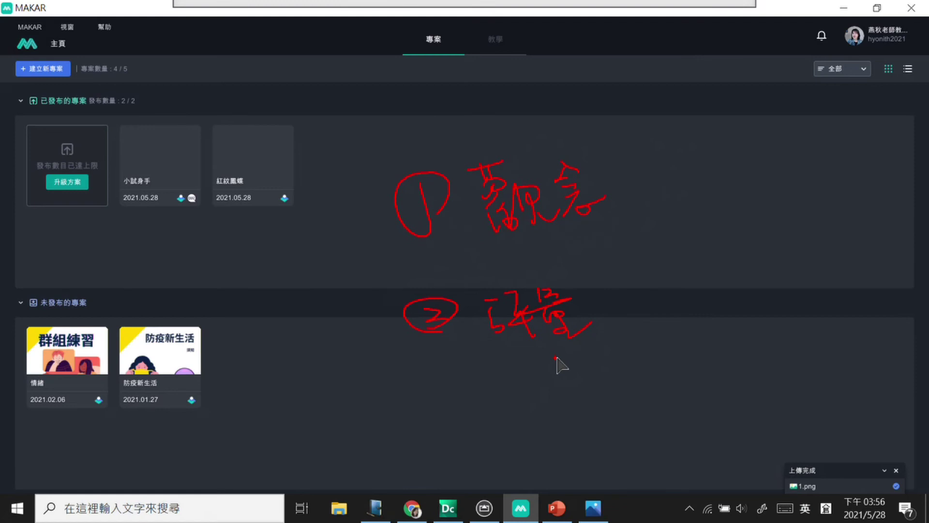
{"action": "left_click_drag", "start_coordinate": [380, 242], "coordinate": [393, 278]}
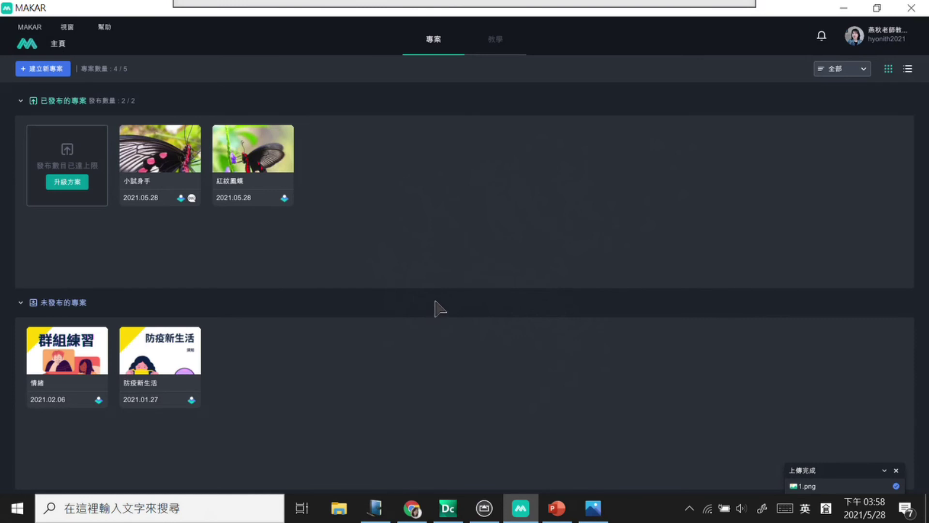
Step: Close MAKAR and open 師資生社群簡章1091211.pdf from the 師大_0528 folder in Gaaiho Doc
{"action": "left_click", "coordinate": [913, 8]}
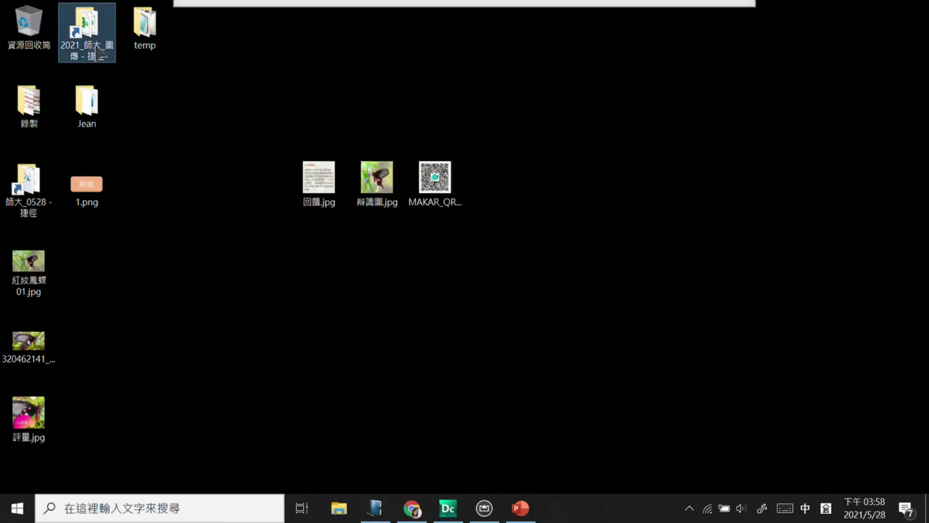
{"action": "double_click", "coordinate": [41, 203]}
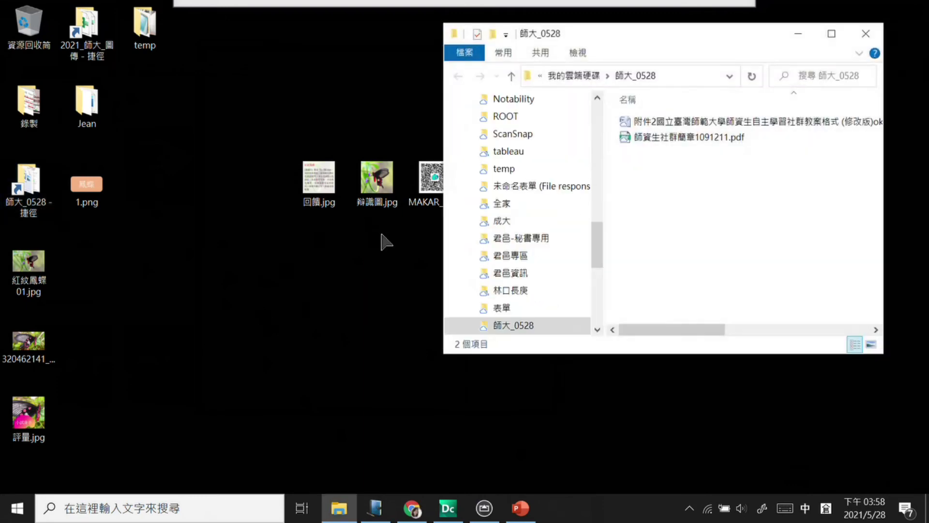
{"action": "left_click", "coordinate": [740, 138]}
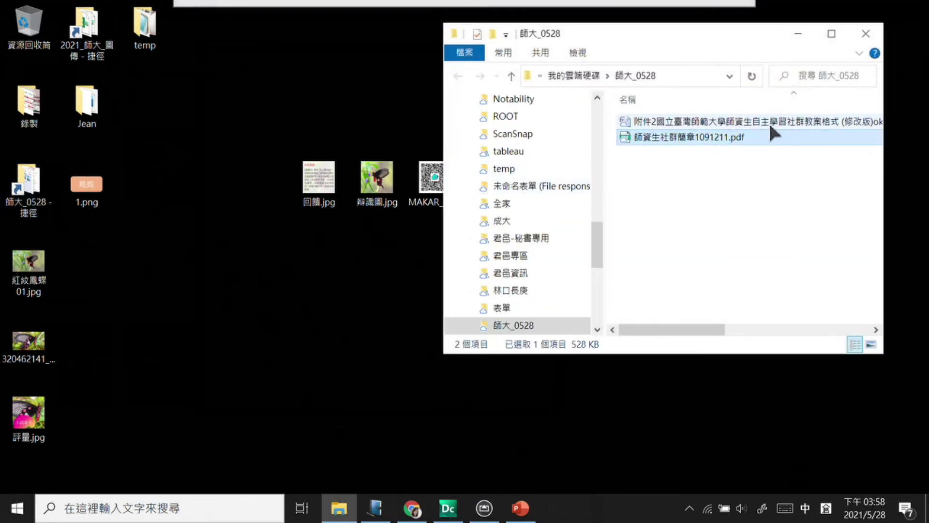
{"action": "double_click", "coordinate": [741, 138]}
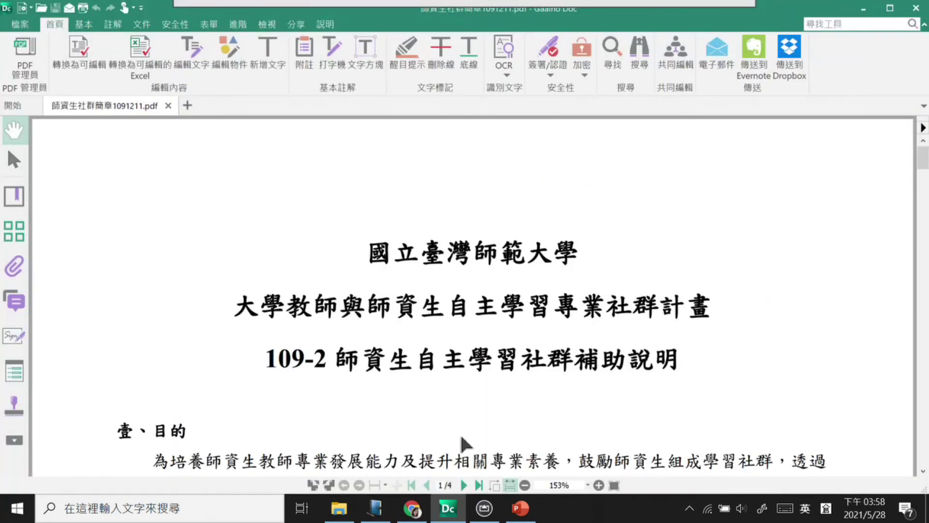
Step: Open the 附件2 lesson-plan template .docx from Desktop\師大_0528 in Word, then minimize Word
{"action": "left_click", "coordinate": [17, 508]}
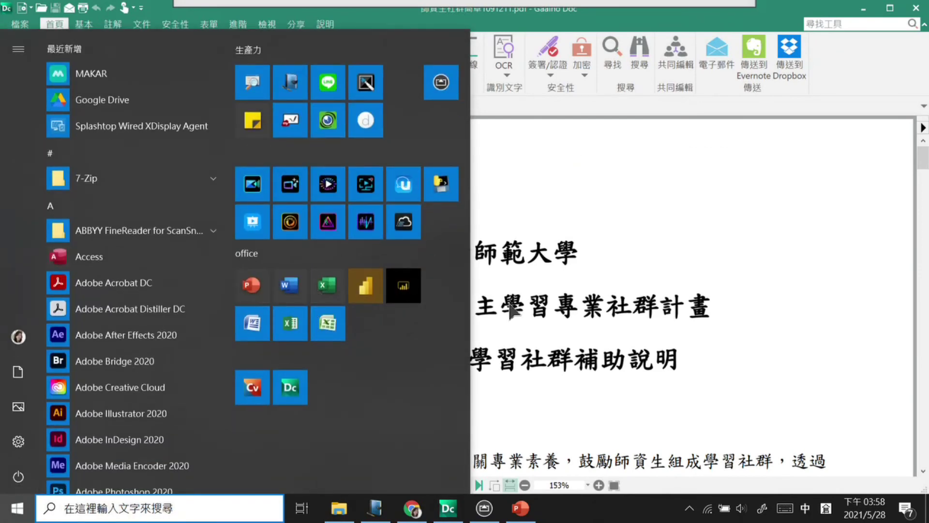
{"action": "left_click", "coordinate": [289, 285]}
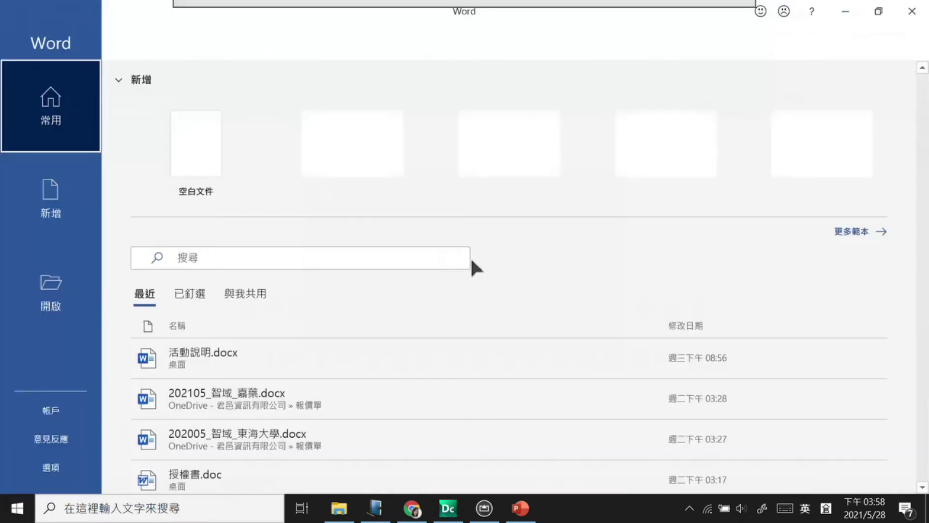
{"action": "left_click", "coordinate": [62, 300]}
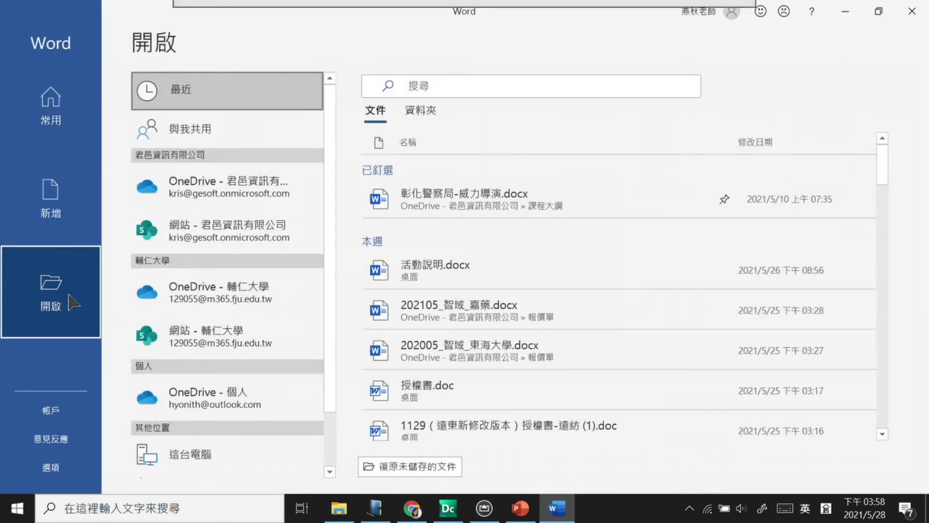
{"action": "scroll", "coordinate": [331, 252], "scroll_direction": "down", "scroll_amount": 2}
{"action": "left_click", "coordinate": [237, 455]}
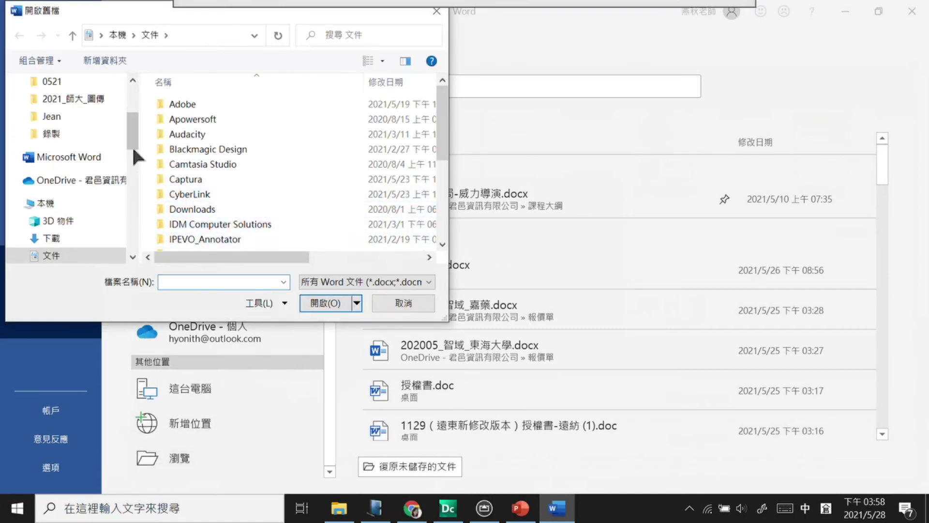
{"action": "scroll", "coordinate": [134, 150], "scroll_direction": "up", "scroll_amount": 5}
{"action": "left_click", "coordinate": [31, 125]}
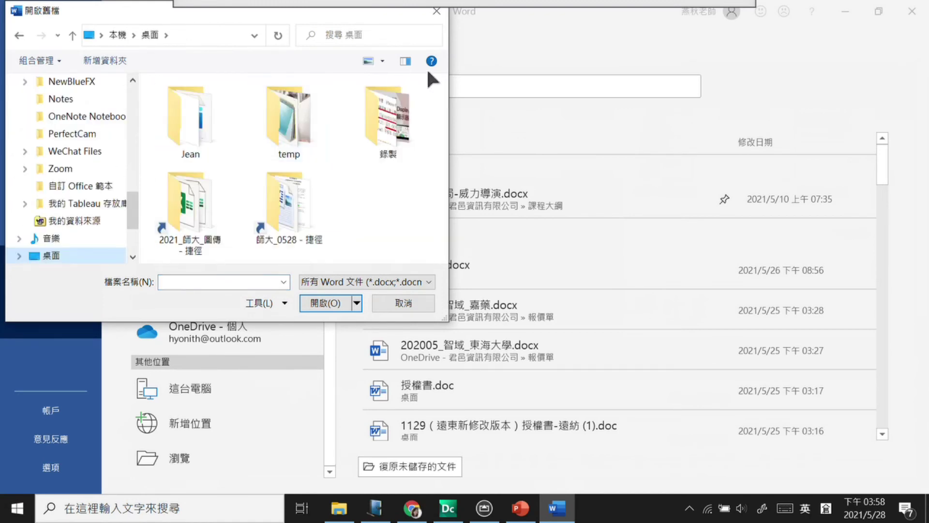
{"action": "left_click", "coordinate": [306, 206]}
{"action": "double_click", "coordinate": [305, 204]}
{"action": "left_click", "coordinate": [262, 105]}
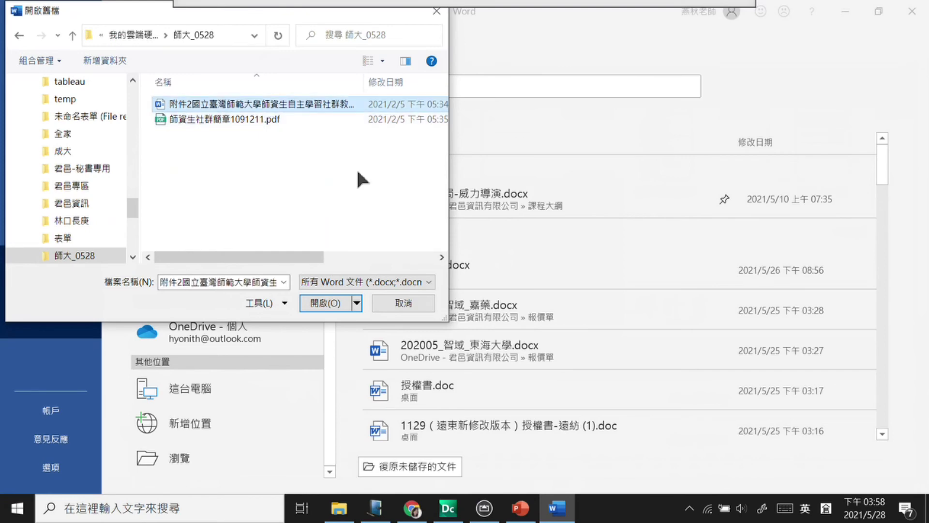
{"action": "left_click", "coordinate": [325, 303]}
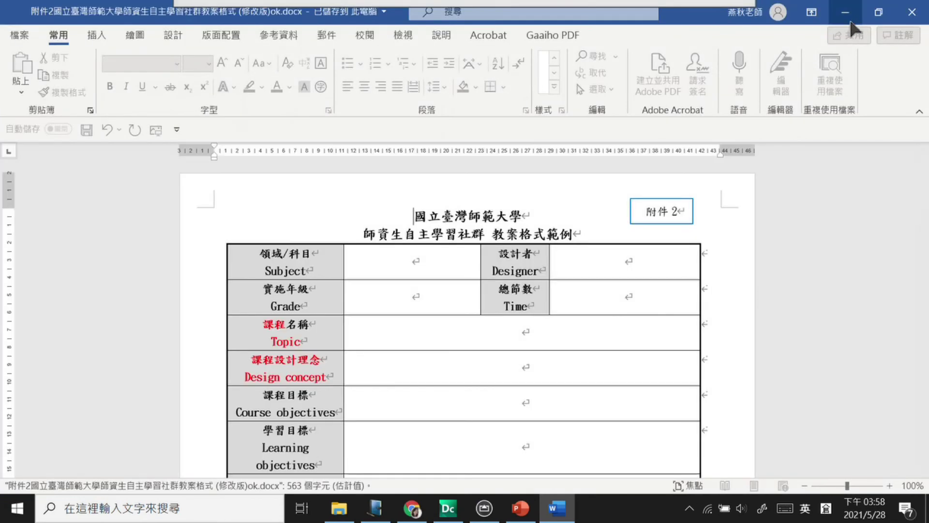
{"action": "left_click", "coordinate": [848, 15]}
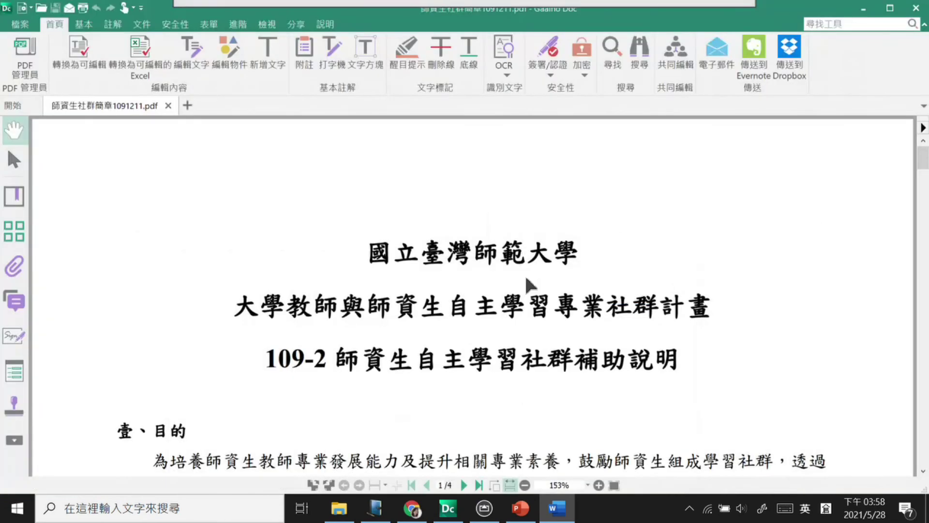
{"action": "scroll", "coordinate": [514, 246], "scroll_direction": "down", "scroll_amount": 4}
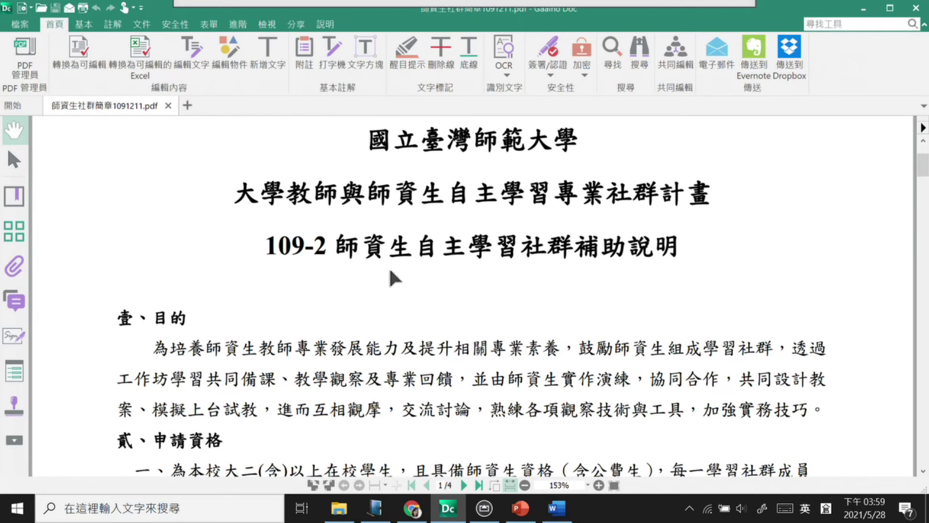
{"action": "scroll", "coordinate": [484, 312], "scroll_direction": "down", "scroll_amount": 3}
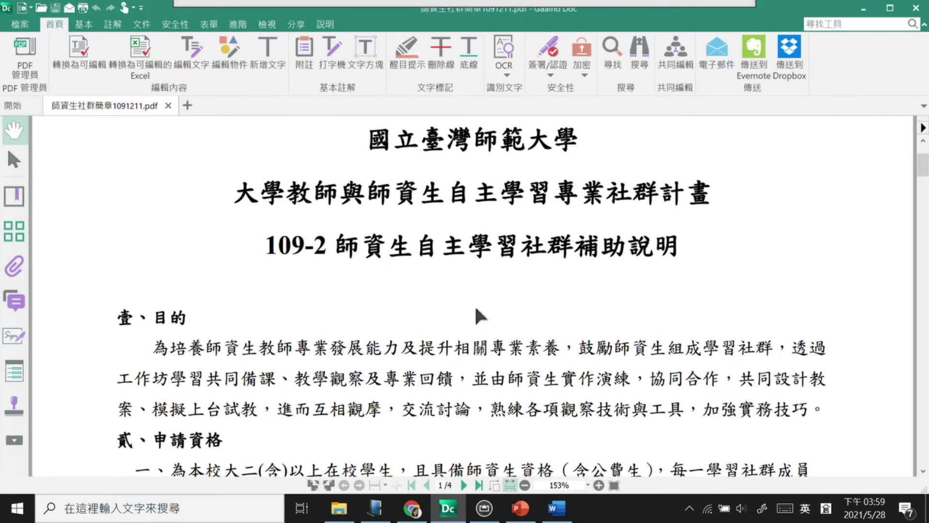
{"action": "scroll", "coordinate": [479, 317], "scroll_direction": "down", "scroll_amount": 5}
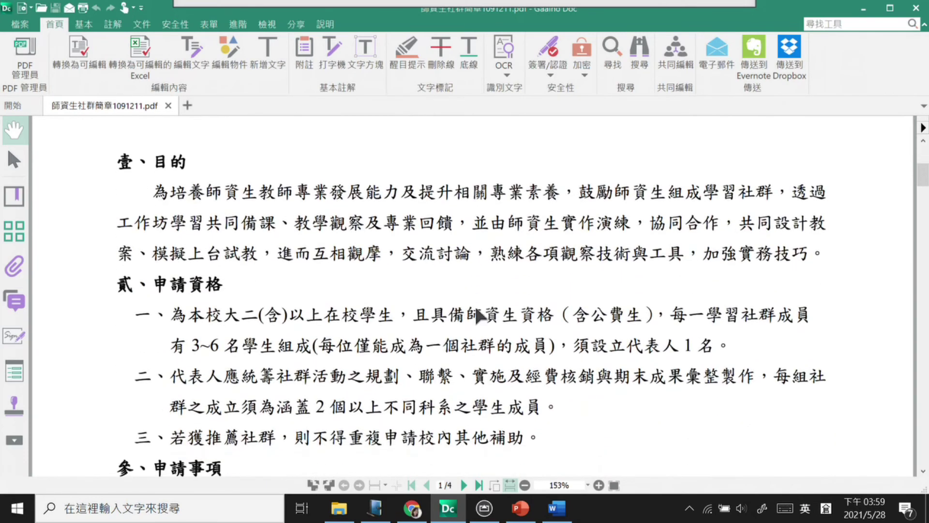
{"action": "scroll", "coordinate": [479, 315], "scroll_direction": "down", "scroll_amount": 6}
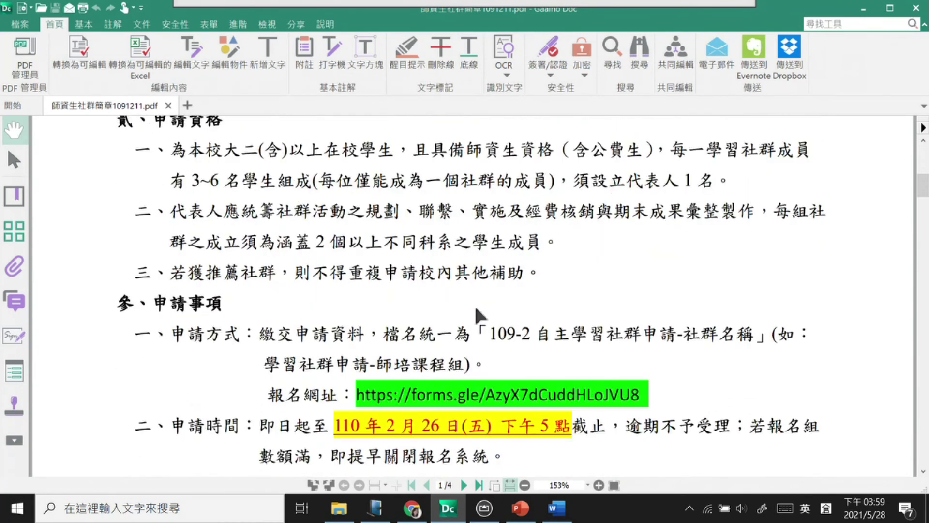
{"action": "scroll", "coordinate": [479, 316], "scroll_direction": "down", "scroll_amount": 5}
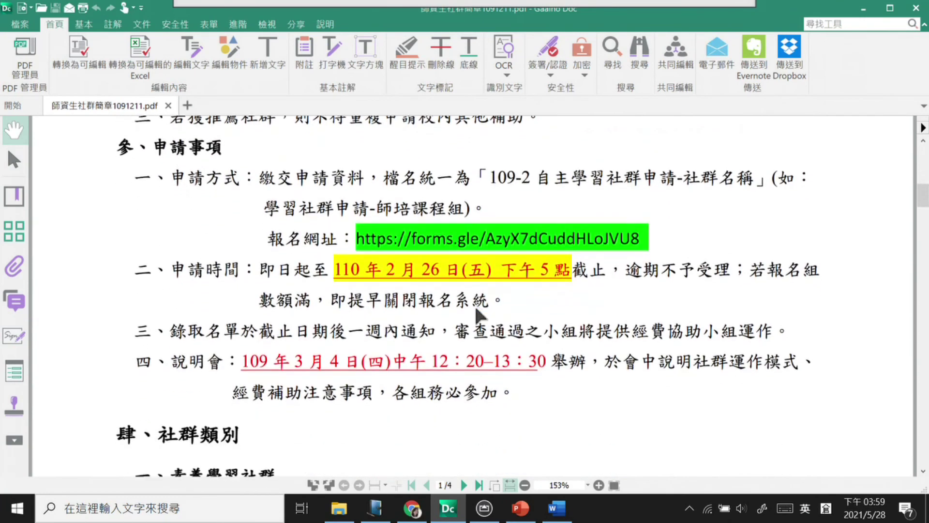
{"action": "scroll", "coordinate": [479, 316], "scroll_direction": "down", "scroll_amount": 6}
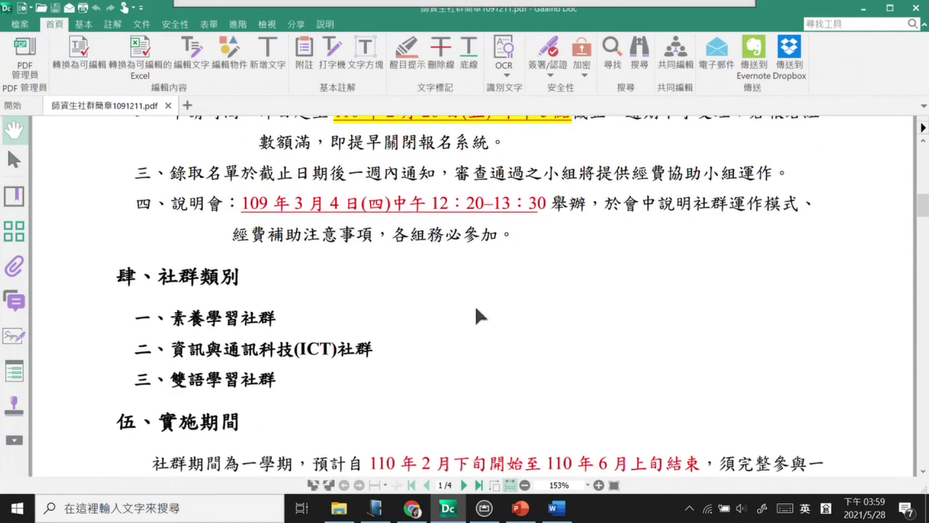
{"action": "scroll", "coordinate": [479, 316], "scroll_direction": "down", "scroll_amount": 1}
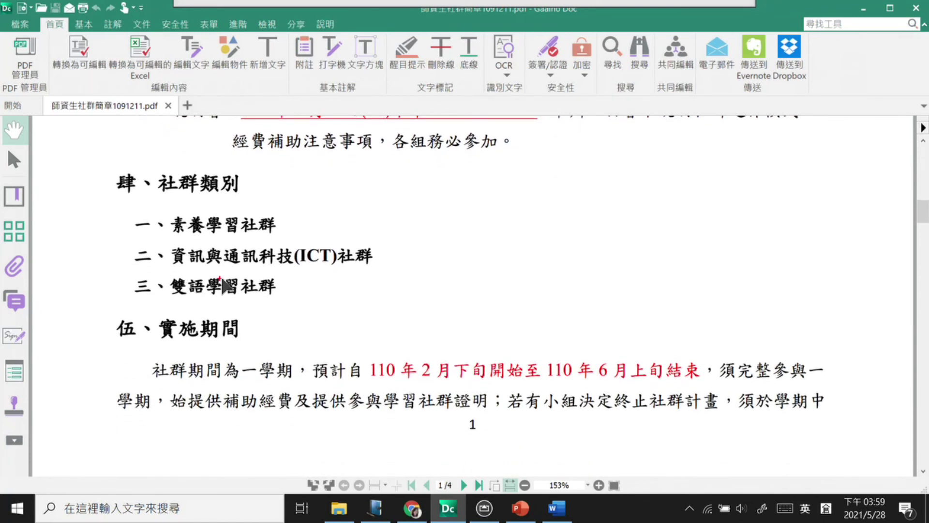
{"action": "mouse_move", "coordinate": [127, 241]}
{"action": "left_mouse_down"}
{"action": "mouse_move", "coordinate": [409, 262]}
{"action": "mouse_move", "coordinate": [387, 270]}
{"action": "left_mouse_up"}
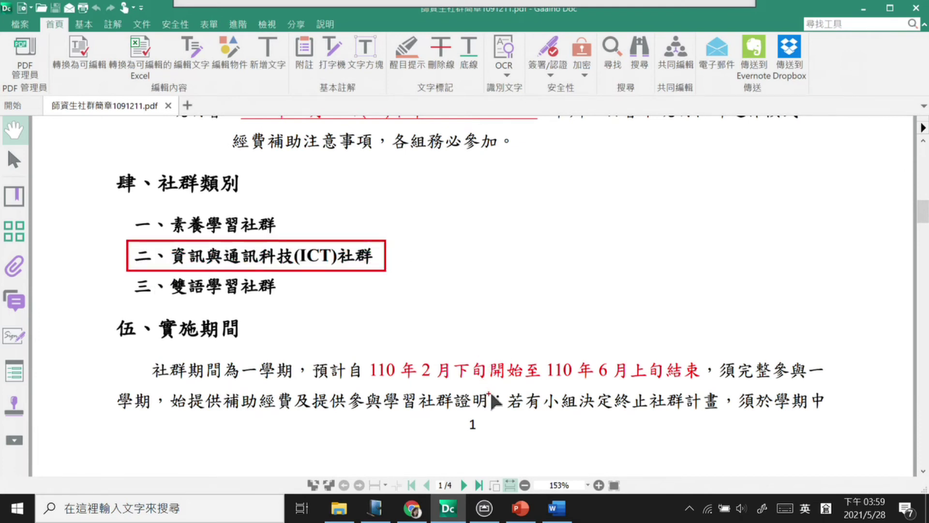
{"action": "left_click_drag", "start_coordinate": [592, 390], "coordinate": [678, 383]}
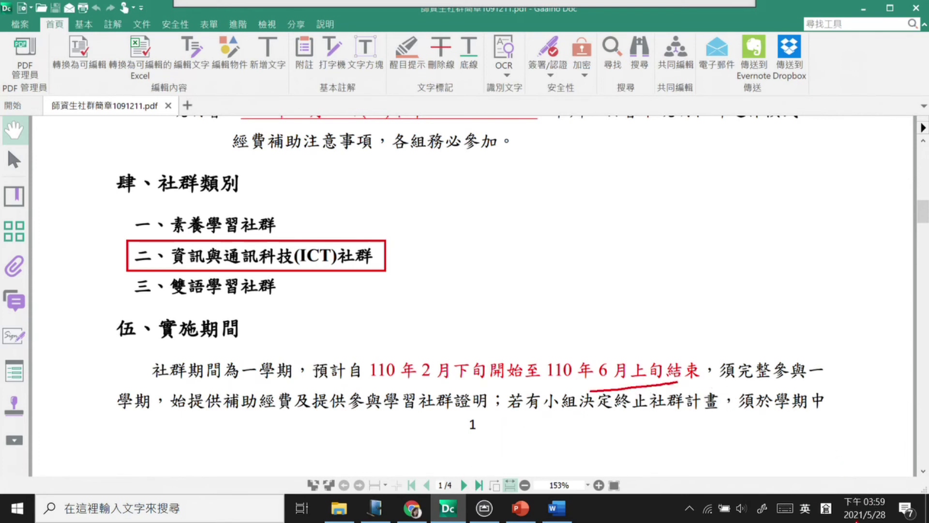
{"action": "left_click_drag", "start_coordinate": [877, 481], "coordinate": [847, 484]}
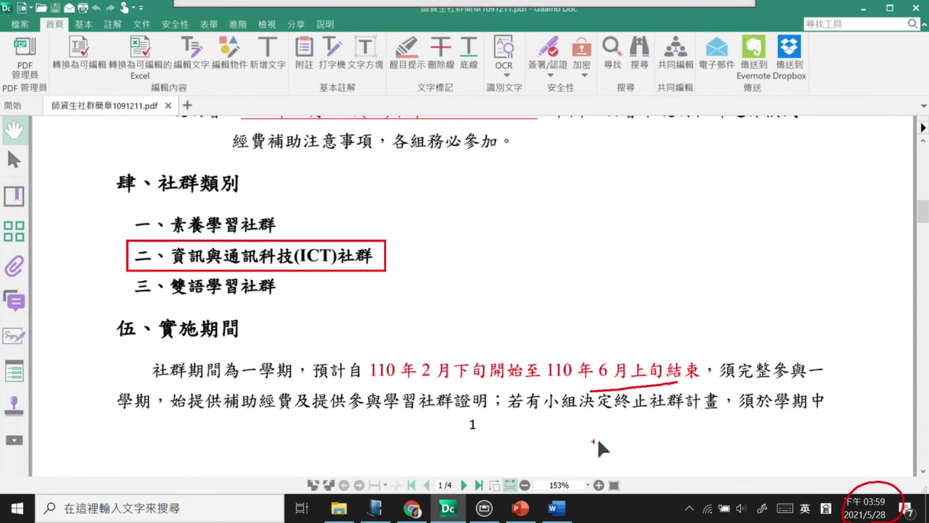
{"action": "scroll", "coordinate": [277, 380], "scroll_direction": "down", "scroll_amount": 3}
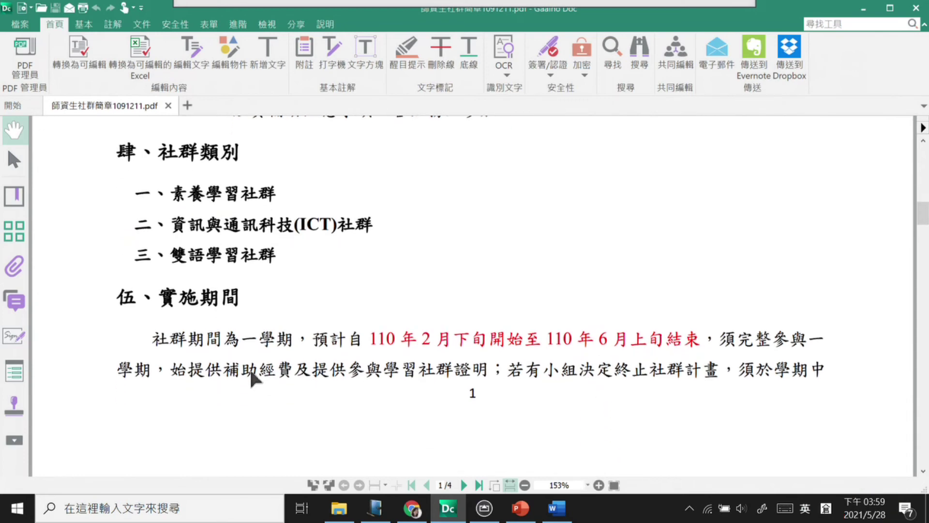
{"action": "scroll", "coordinate": [277, 380], "scroll_direction": "down", "scroll_amount": 12}
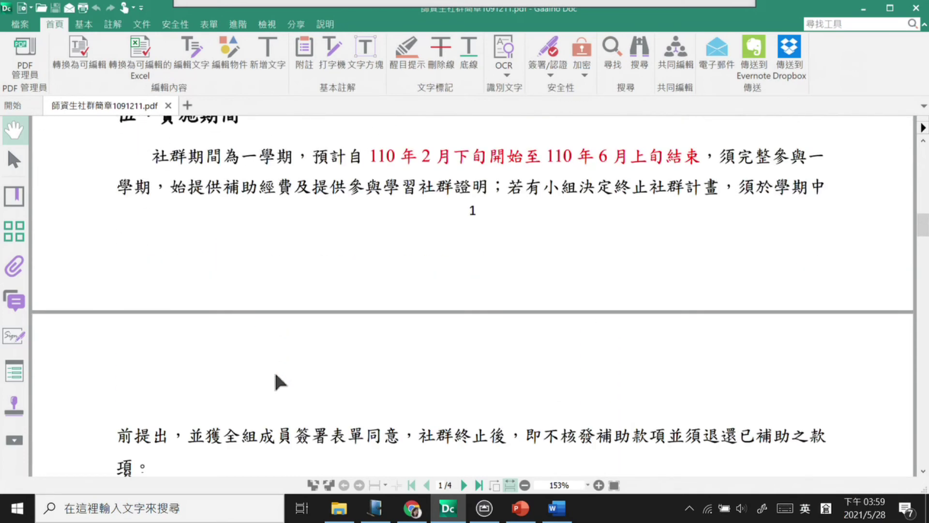
{"action": "scroll", "coordinate": [276, 380], "scroll_direction": "down", "scroll_amount": 5}
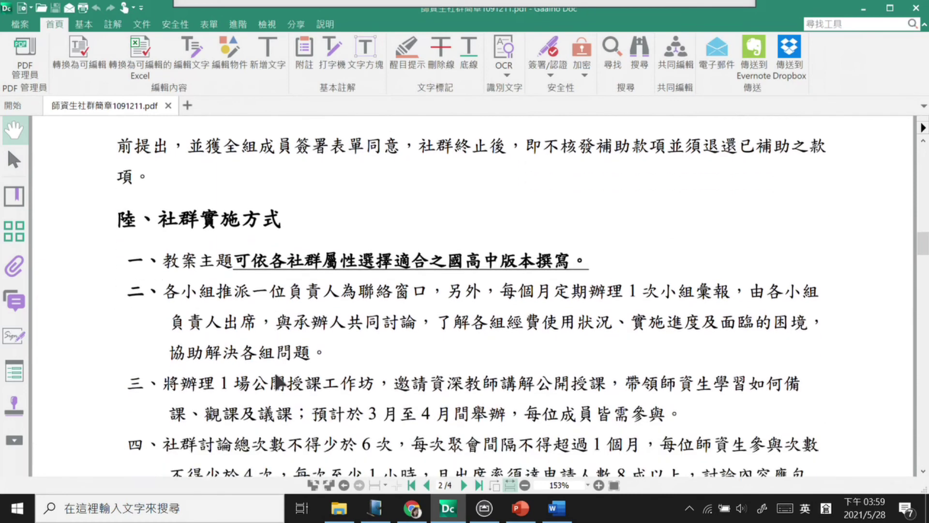
{"action": "scroll", "coordinate": [277, 380], "scroll_direction": "down", "scroll_amount": 1}
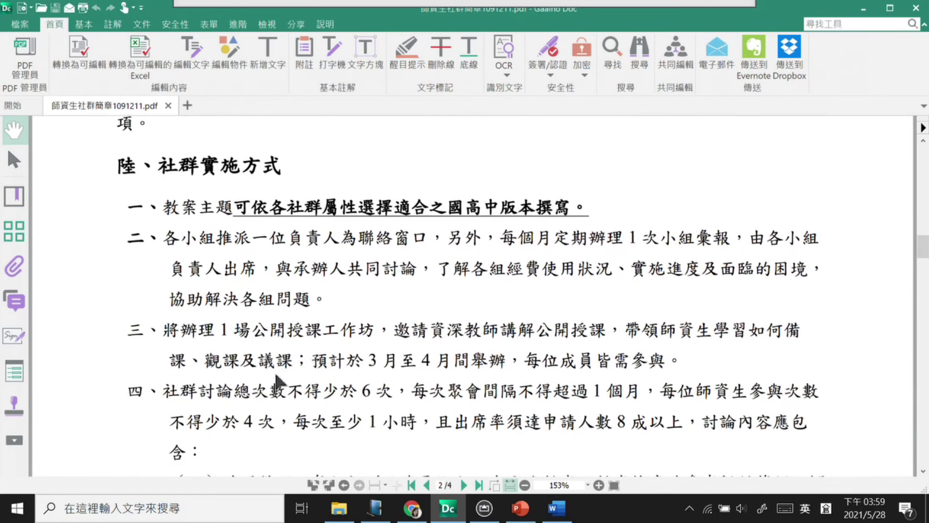
{"action": "scroll", "coordinate": [277, 380], "scroll_direction": "down", "scroll_amount": 8}
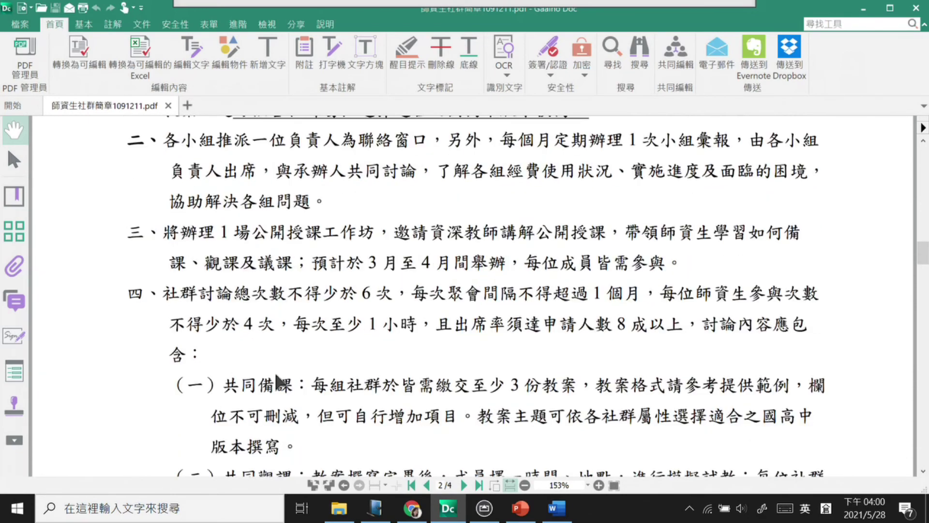
{"action": "scroll", "coordinate": [356, 326], "scroll_direction": "down", "scroll_amount": 6}
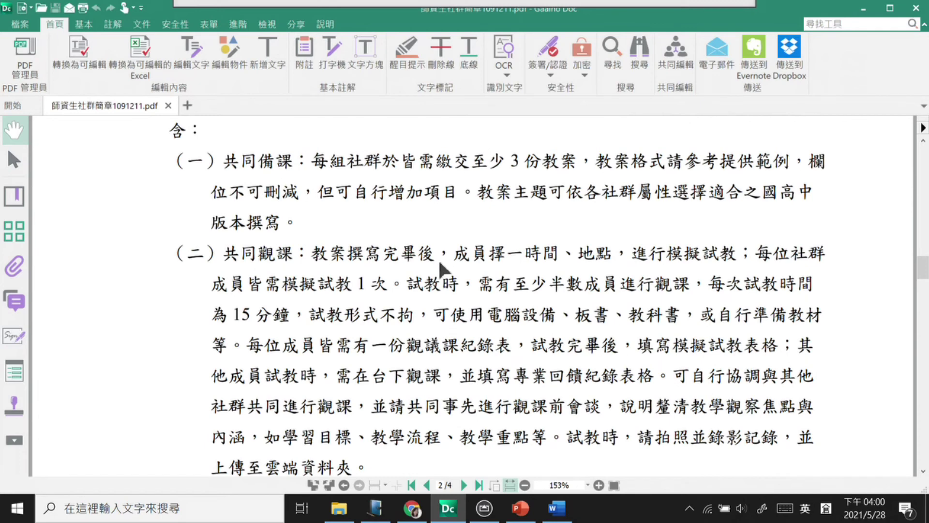
{"action": "scroll", "coordinate": [394, 285], "scroll_direction": "down", "scroll_amount": 5}
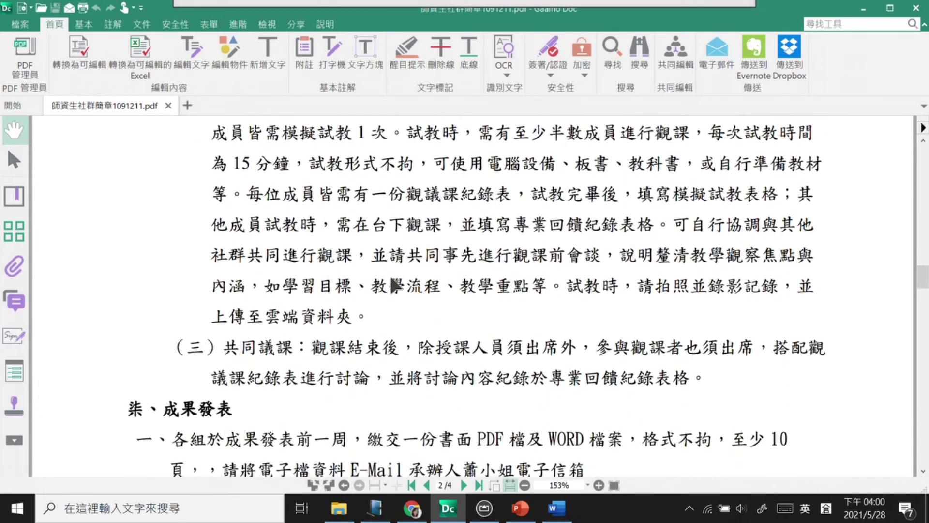
{"action": "scroll", "coordinate": [394, 285], "scroll_direction": "down", "scroll_amount": 4}
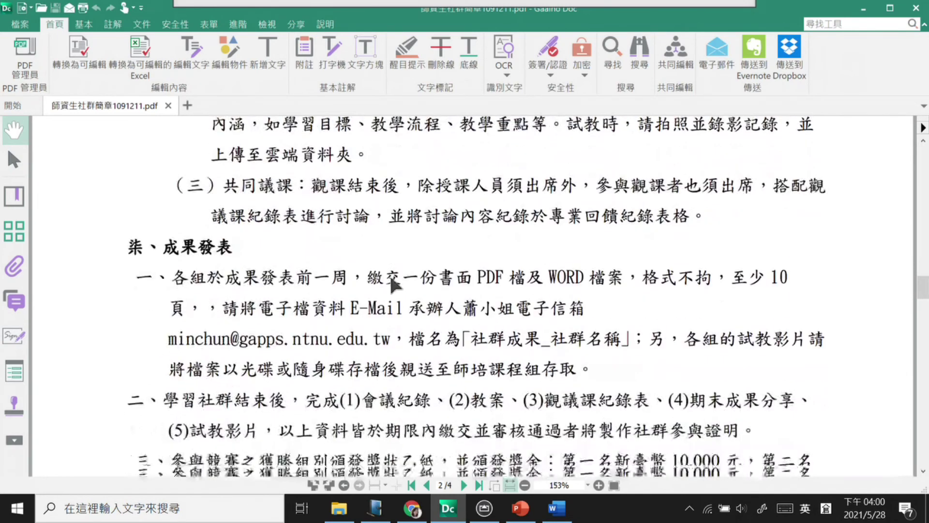
{"action": "scroll", "coordinate": [394, 284], "scroll_direction": "down", "scroll_amount": 6}
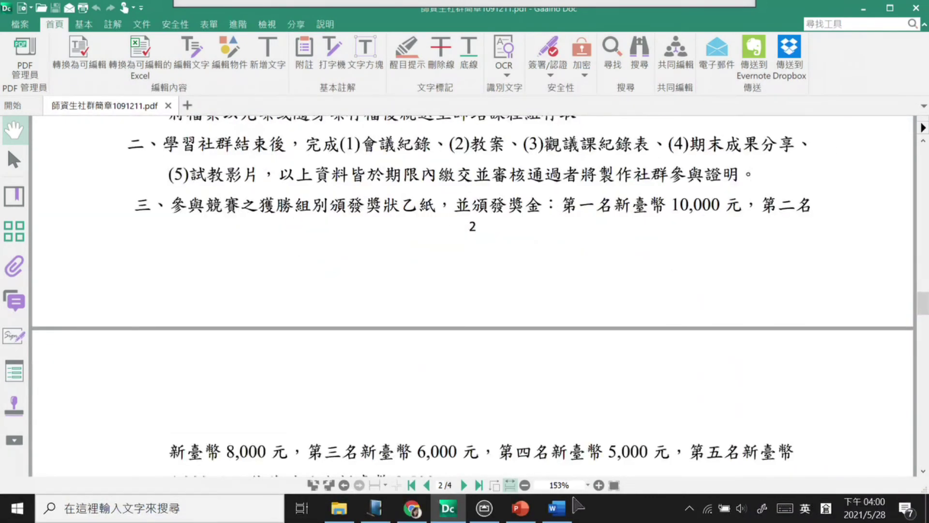
Step: Bring the Word lesson-plan template forward and scroll its table down to the 參考資料 and 附錄 rows
{"action": "left_click", "coordinate": [557, 508]}
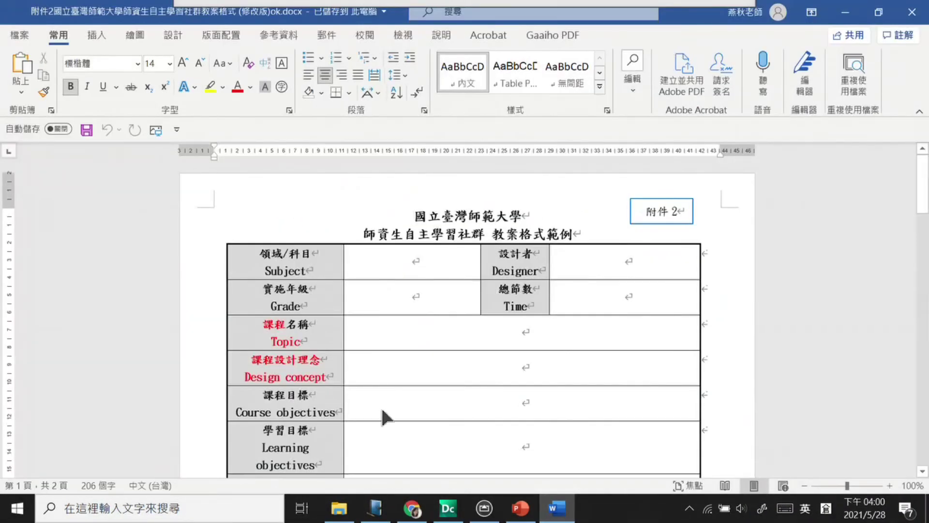
{"action": "scroll", "coordinate": [357, 356], "scroll_direction": "down", "scroll_amount": 2}
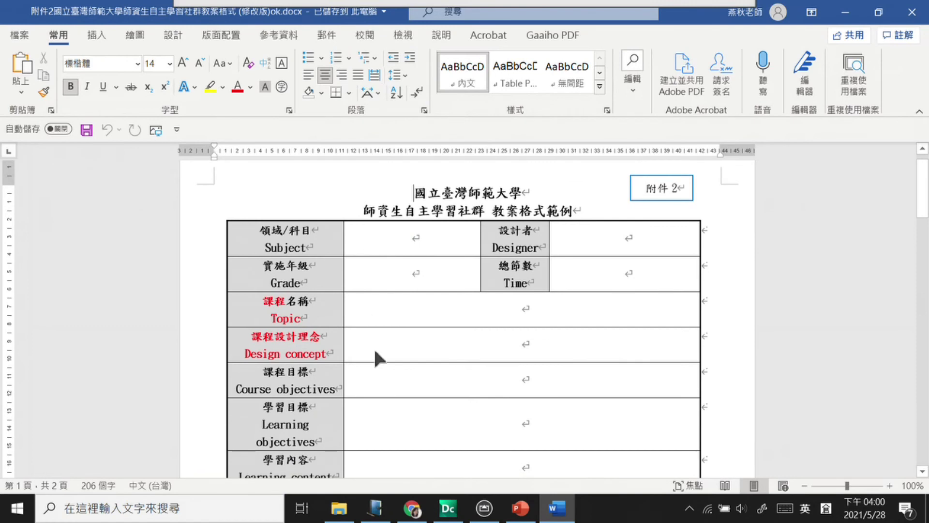
{"action": "scroll", "coordinate": [394, 426], "scroll_direction": "down", "scroll_amount": 6}
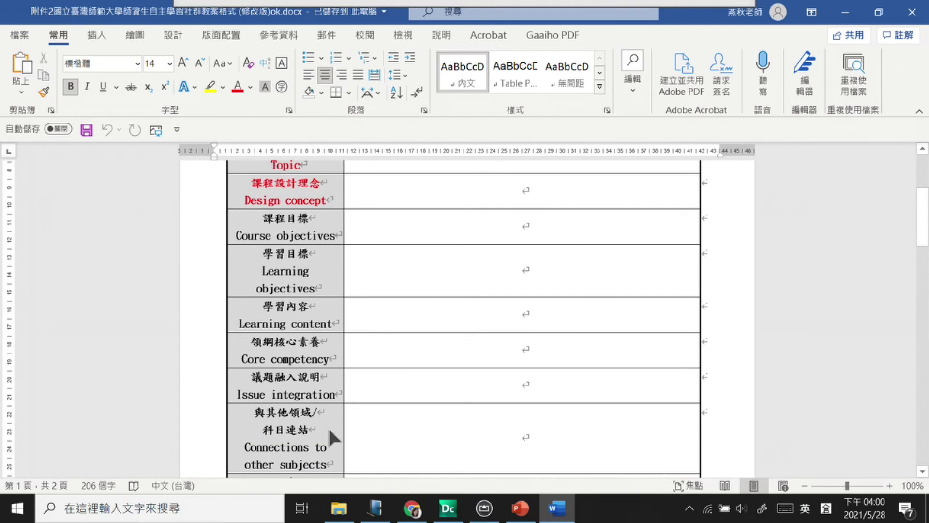
{"action": "left_click", "coordinate": [388, 362]}
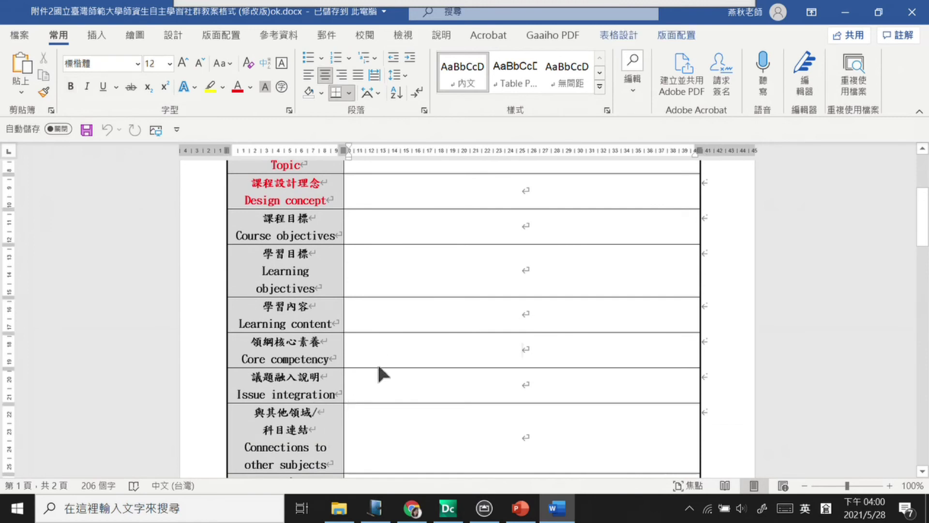
{"action": "scroll", "coordinate": [369, 385], "scroll_direction": "down", "scroll_amount": 12}
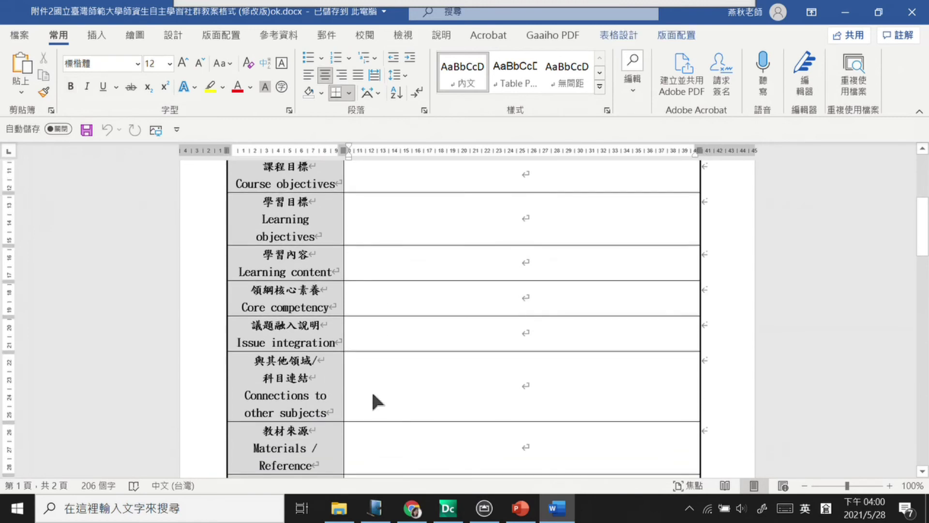
{"action": "scroll", "coordinate": [423, 330], "scroll_direction": "down", "scroll_amount": 4}
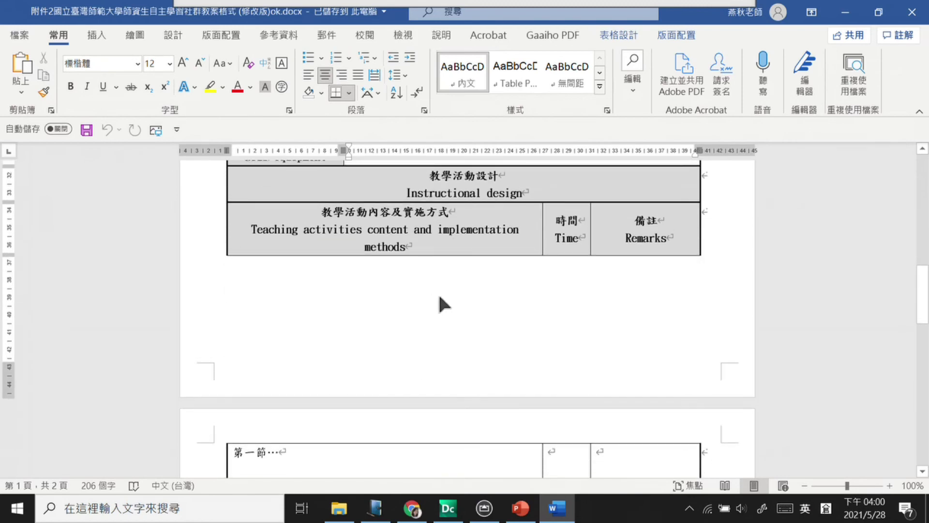
{"action": "scroll", "coordinate": [422, 359], "scroll_direction": "down", "scroll_amount": 9}
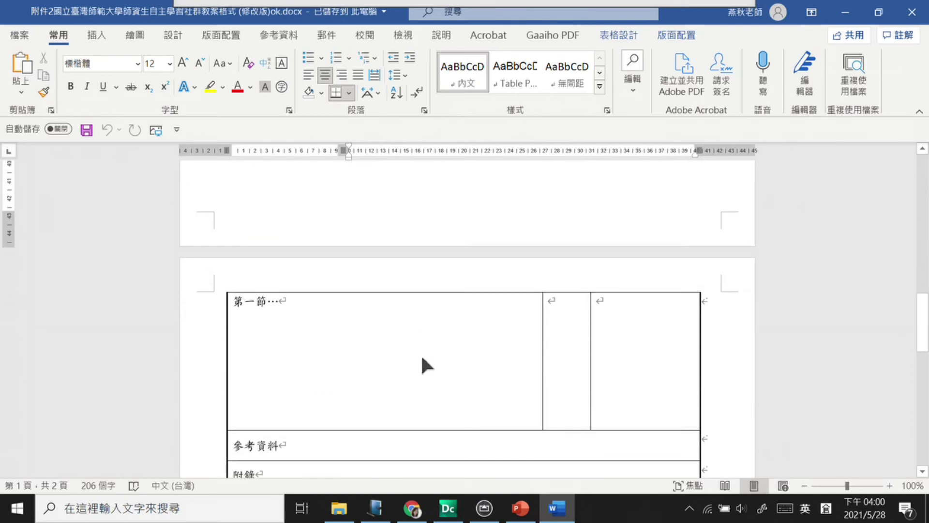
{"action": "scroll", "coordinate": [422, 360], "scroll_direction": "down", "scroll_amount": 1}
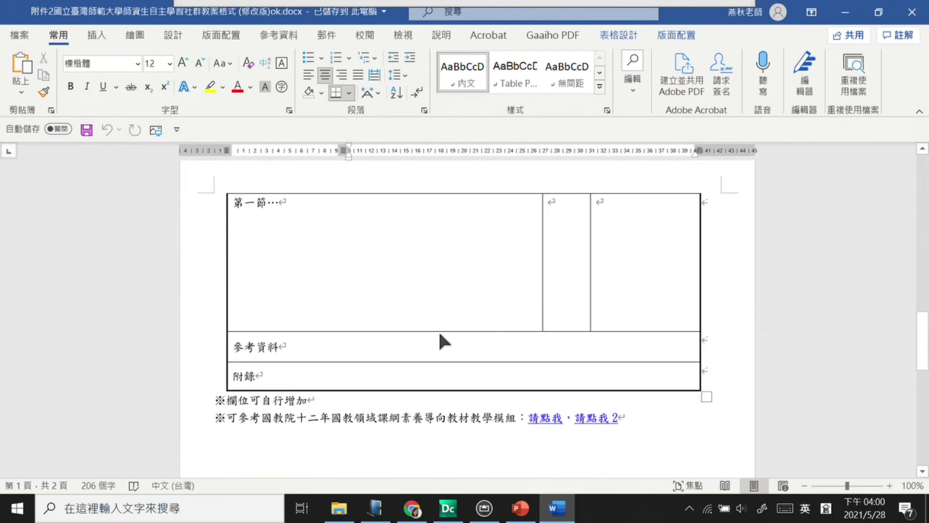
Step: Switch to the browser and view the 20210206 AR進階 HackMD note
{"action": "left_click", "coordinate": [414, 516]}
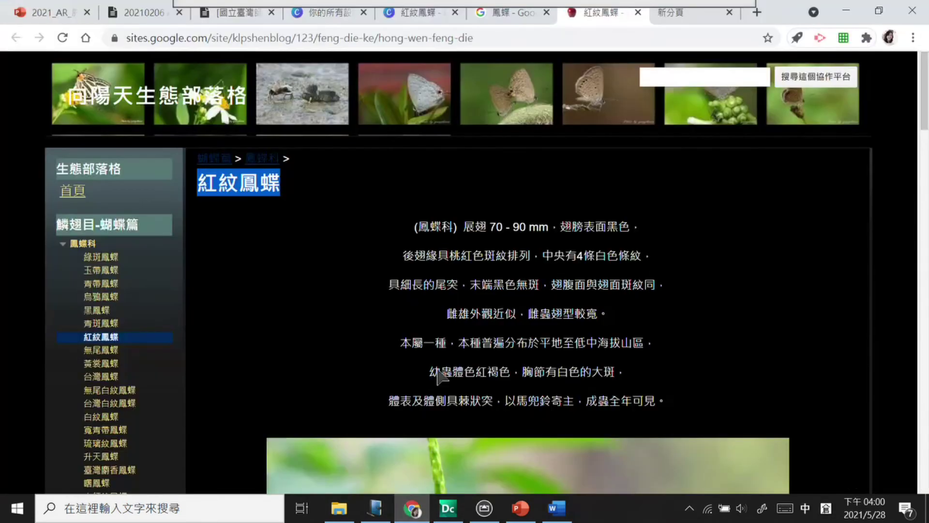
{"action": "left_click", "coordinate": [164, 20]}
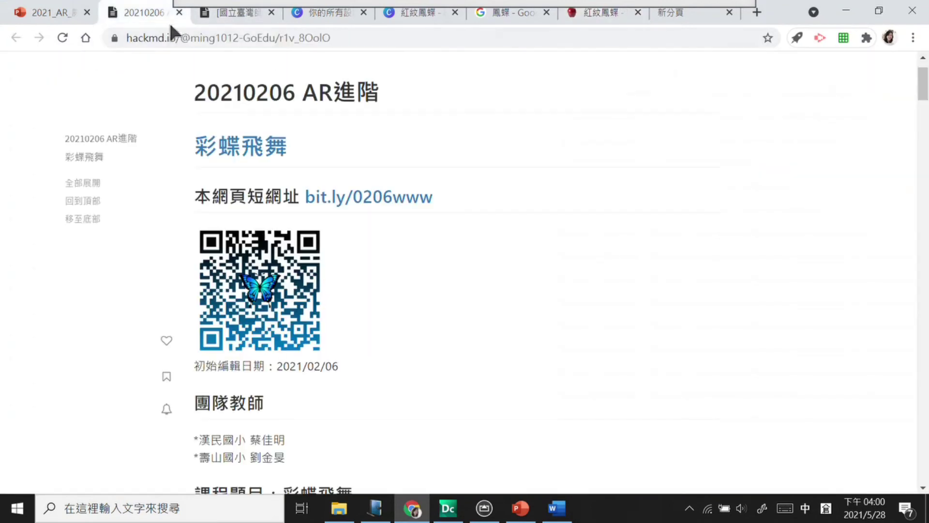
{"action": "scroll", "coordinate": [446, 329], "scroll_direction": "down", "scroll_amount": 15}
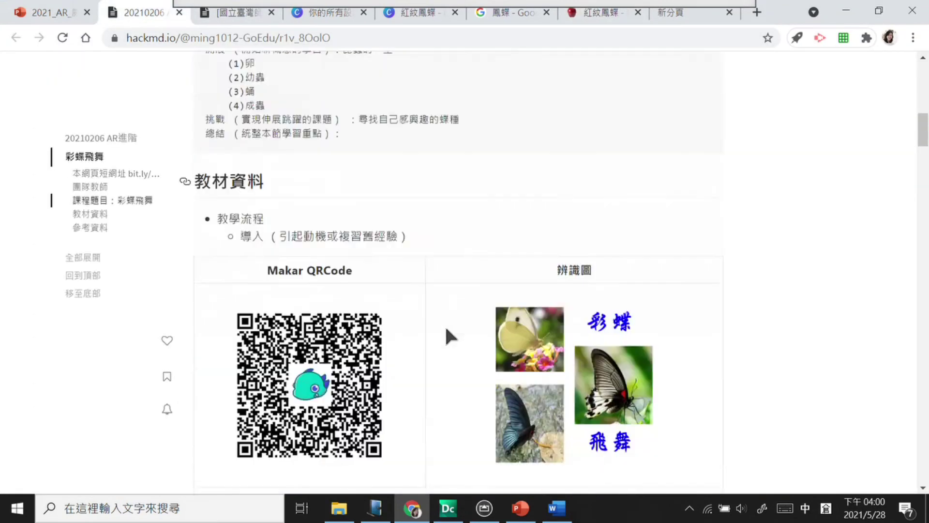
{"action": "scroll", "coordinate": [484, 349], "scroll_direction": "up", "scroll_amount": 18}
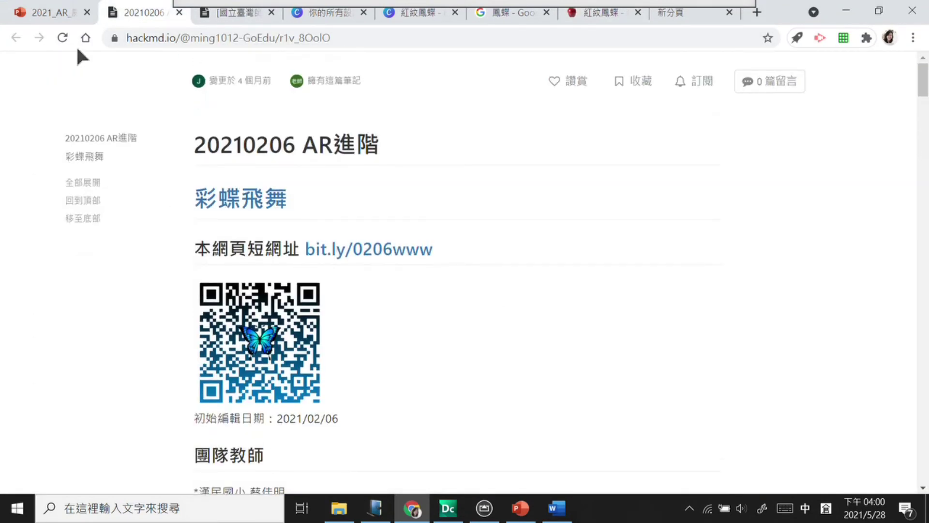
Step: Open the HackMD notes overview from the 課程使用 bookmarks folder in a new tab
{"action": "left_click", "coordinate": [757, 12]}
{"action": "left_click", "coordinate": [211, 61]}
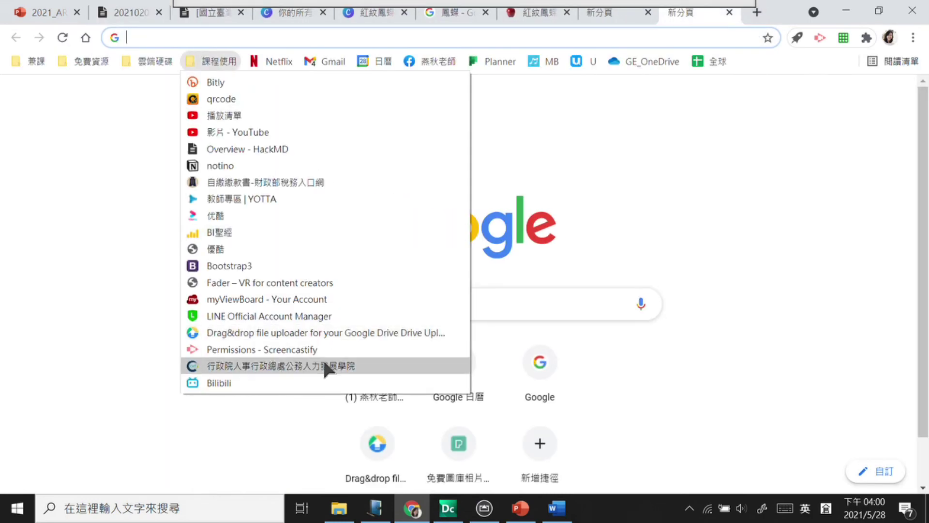
{"action": "left_click", "coordinate": [262, 151]}
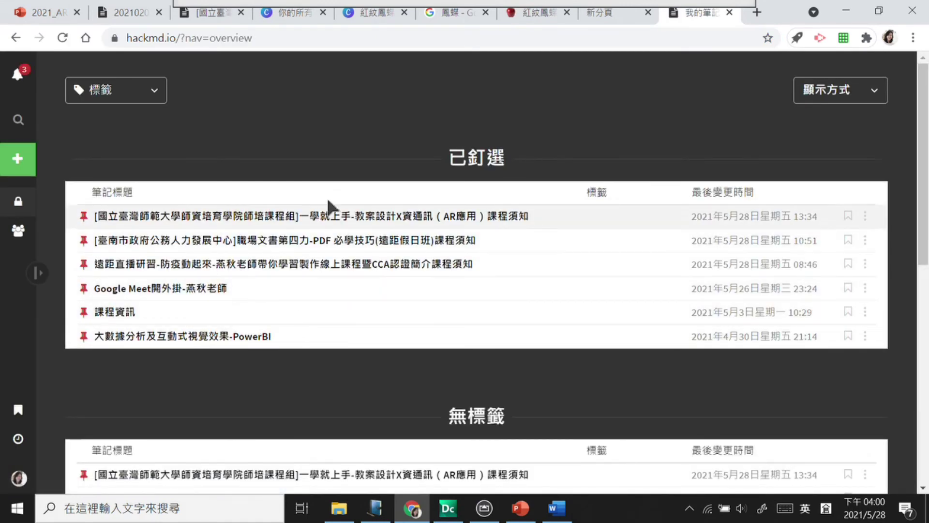
{"action": "scroll", "coordinate": [316, 324], "scroll_direction": "down", "scroll_amount": 5}
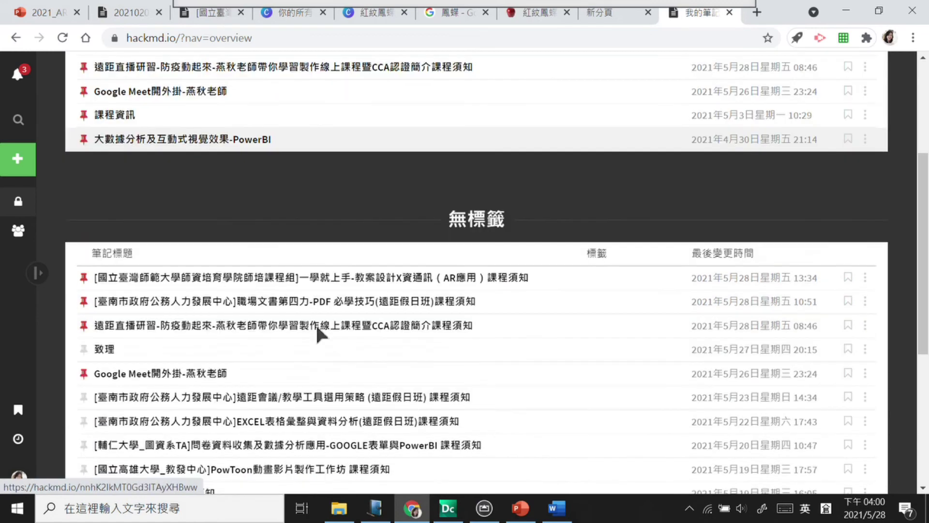
{"action": "scroll", "coordinate": [320, 334], "scroll_direction": "up", "scroll_amount": 2}
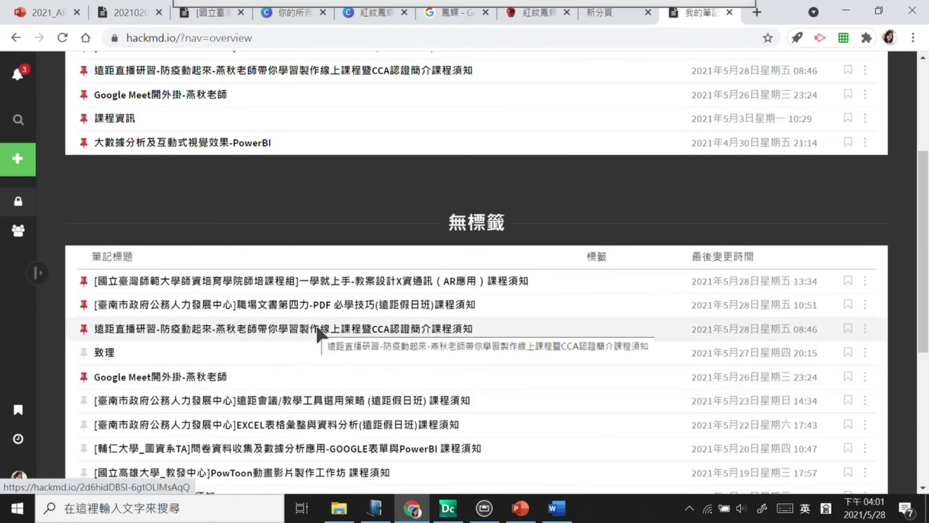
{"action": "scroll", "coordinate": [321, 334], "scroll_direction": "down", "scroll_amount": 1}
{"action": "scroll", "coordinate": [319, 330], "scroll_direction": "down", "scroll_amount": 1}
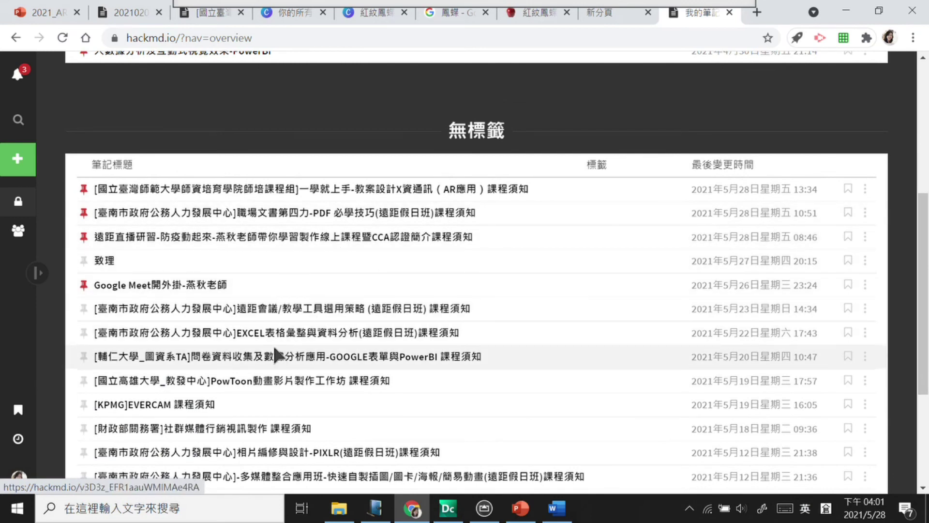
{"action": "scroll", "coordinate": [283, 364], "scroll_direction": "down", "scroll_amount": 3}
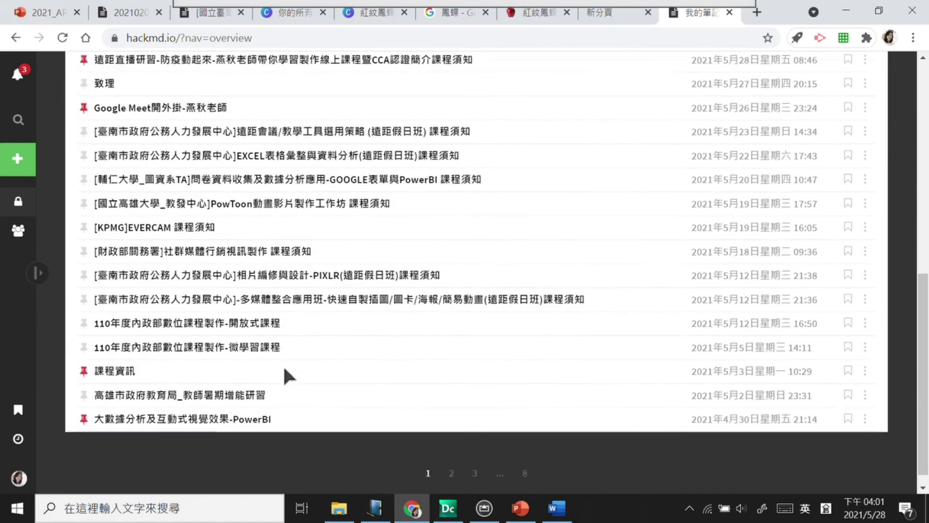
{"action": "scroll", "coordinate": [282, 365], "scroll_direction": "up", "scroll_amount": 3}
{"action": "scroll", "coordinate": [284, 370], "scroll_direction": "up", "scroll_amount": 5}
Step: Search the HackMD notes for AR to list the matching course notes
{"action": "mouse_move", "coordinate": [33, 130]}
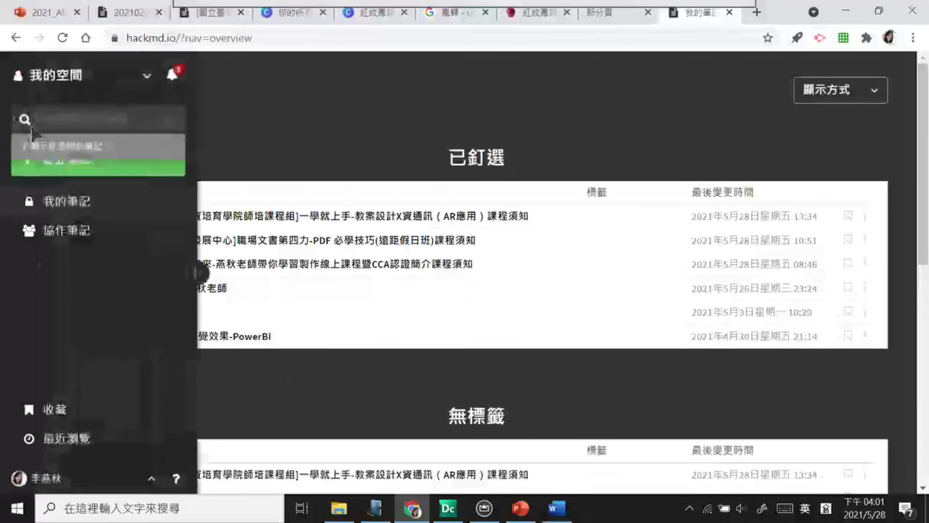
{"action": "type", "text": "AR"}
{"action": "key", "text": "Return"}
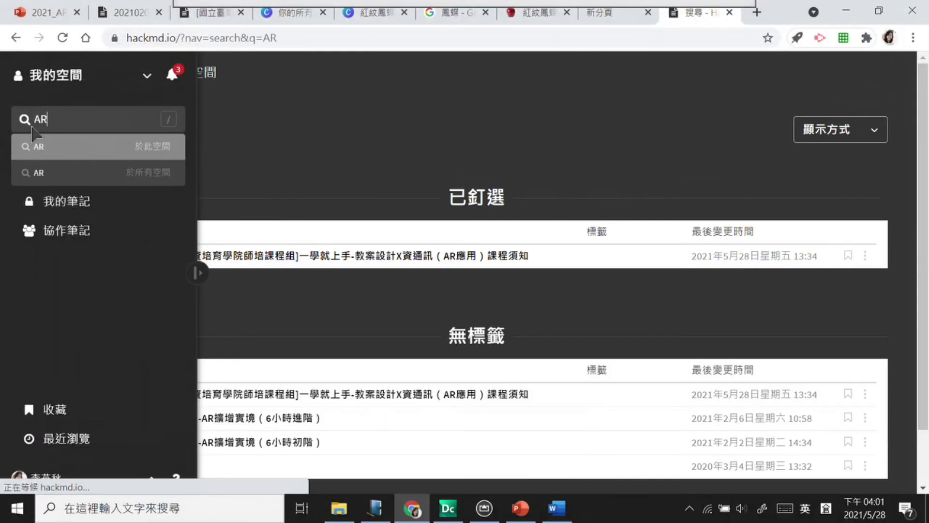
{"action": "scroll", "coordinate": [273, 405], "scroll_direction": "down", "scroll_amount": 1}
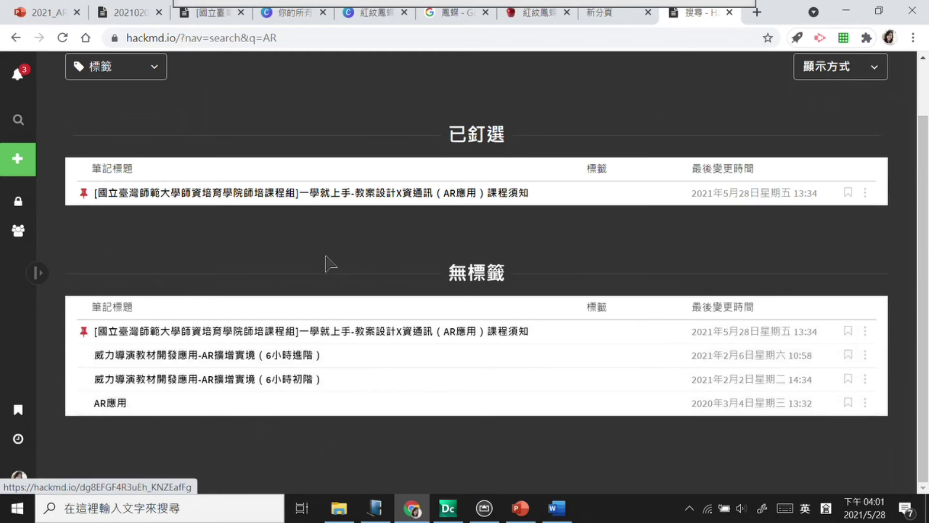
Step: Open the 威力導演教材開發應用-AR擴增實境（6小時進階） note and follow its 分組名單 spreadsheet link
{"action": "left_click", "coordinate": [305, 358]}
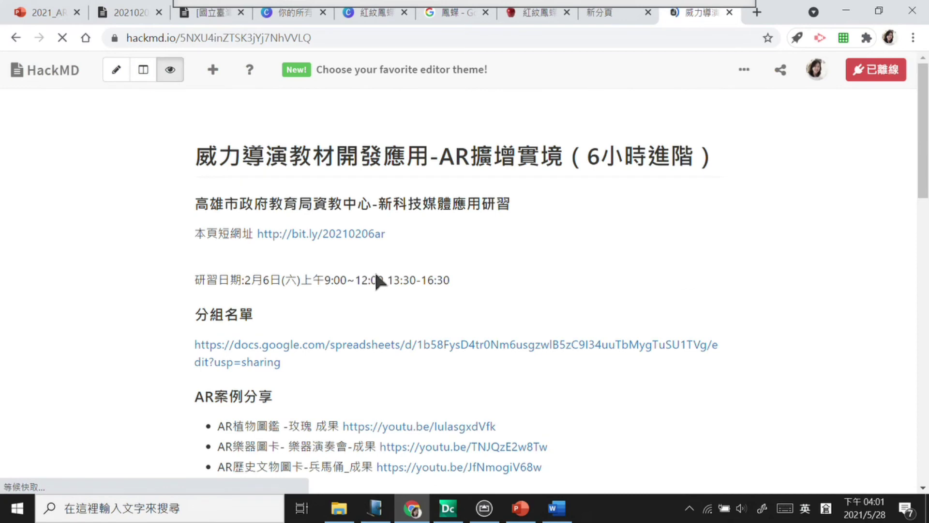
{"action": "scroll", "coordinate": [216, 380], "scroll_direction": "down", "scroll_amount": 5}
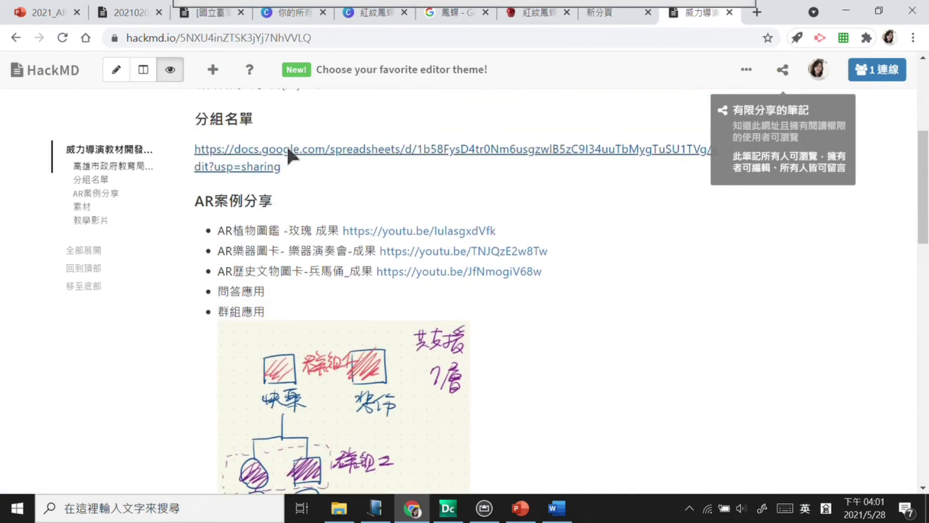
{"action": "left_click", "coordinate": [286, 149]}
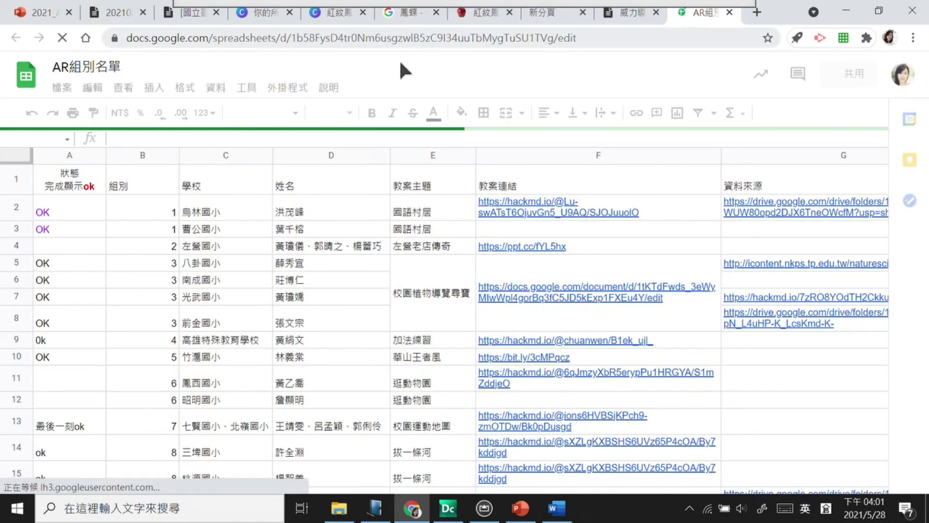
Step: Copy the AR組別名單 sheet's view link from its 共用 sharing settings
{"action": "left_click", "coordinate": [387, 35]}
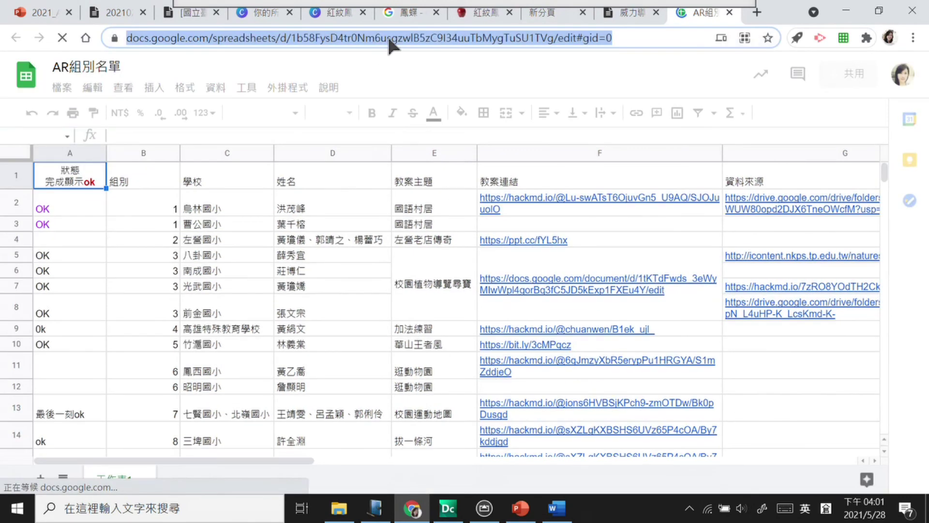
{"action": "right_click", "coordinate": [387, 36]}
{"action": "left_click", "coordinate": [713, 65]}
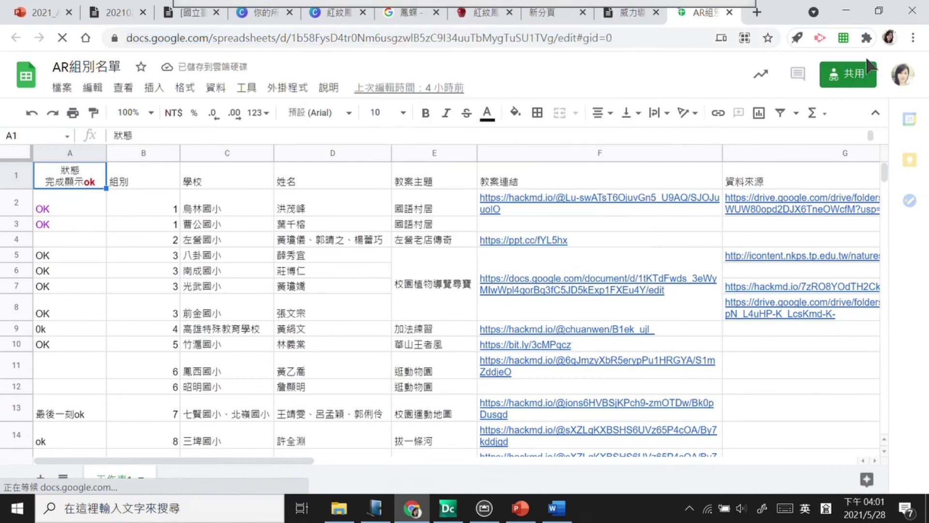
{"action": "left_click", "coordinate": [850, 74]}
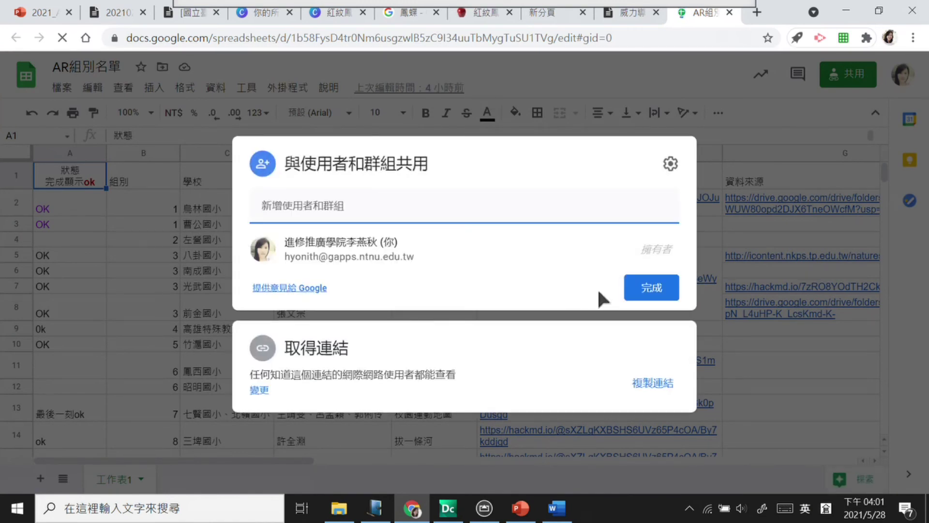
{"action": "left_click", "coordinate": [658, 382]}
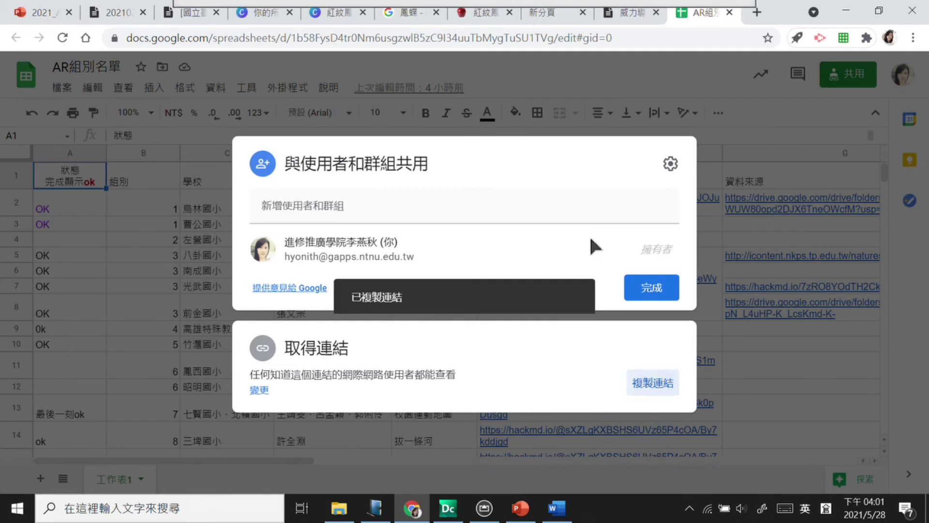
Step: Post the copied sheet link in the meeting's 文字交談 chat, then close the chat and sharing dialog
{"action": "mouse_move", "coordinate": [525, 29]}
{"action": "left_click", "coordinate": [477, 24]}
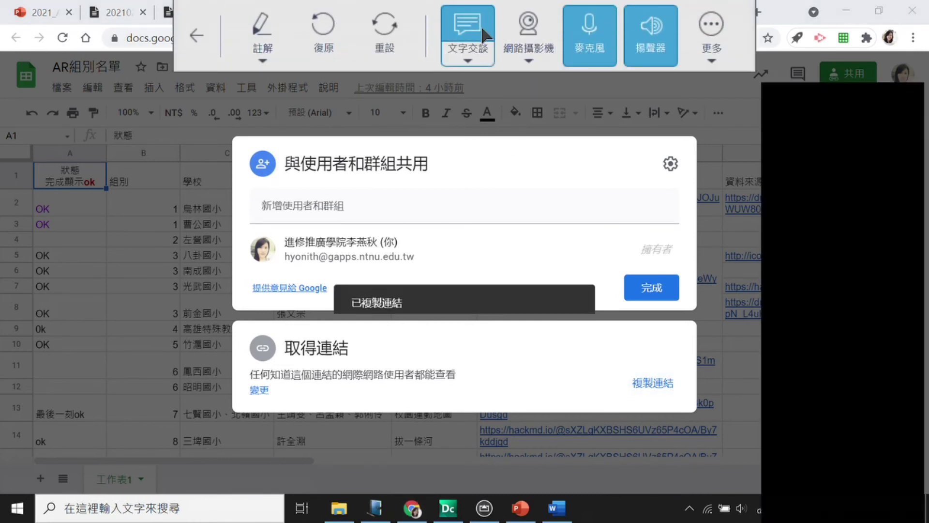
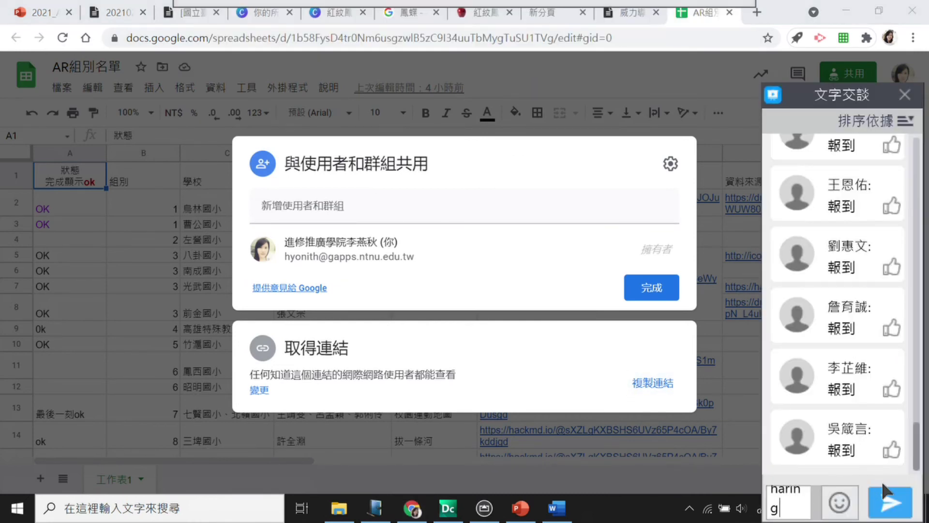
{"action": "left_click", "coordinate": [889, 498]}
{"action": "left_click", "coordinate": [904, 95]}
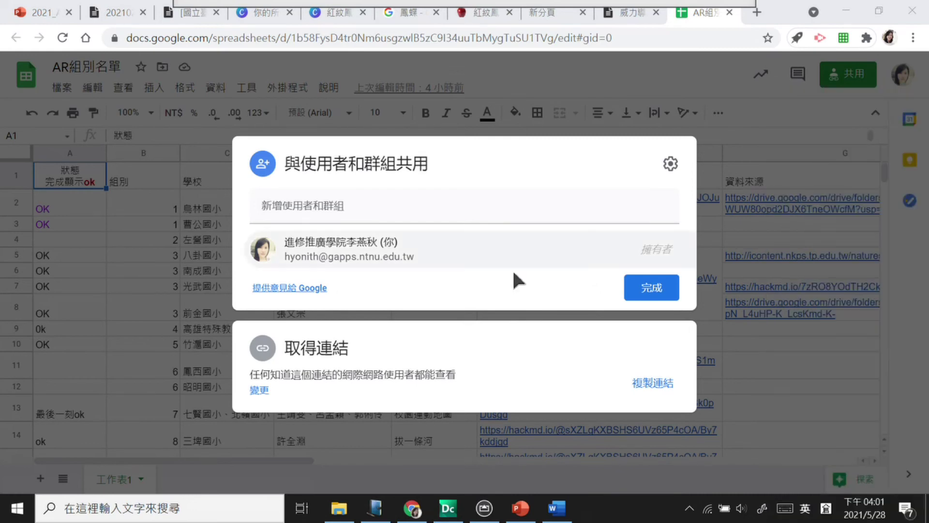
{"action": "left_click", "coordinate": [774, 363]}
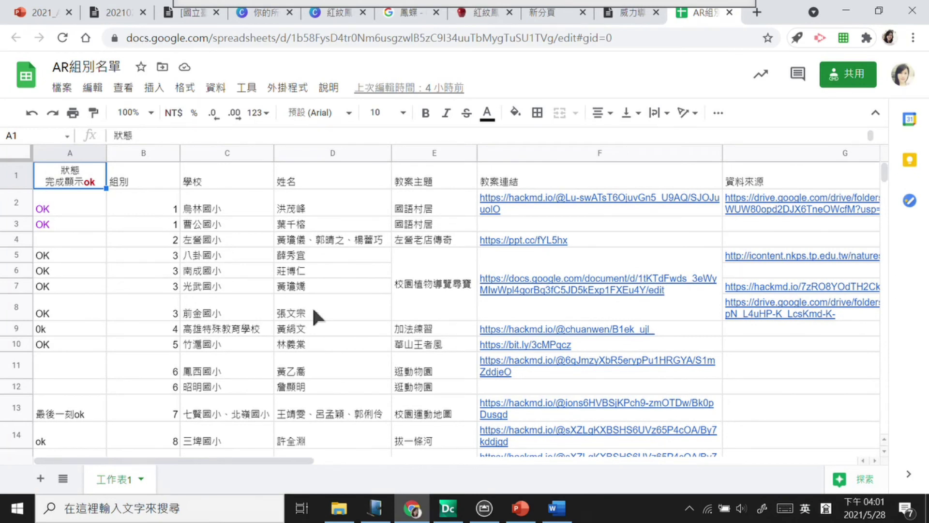
Step: Review the AR組別名單 rows down to group 18, then return to the HackMD course-notice tab
{"action": "scroll", "coordinate": [290, 296], "scroll_direction": "down", "scroll_amount": 10}
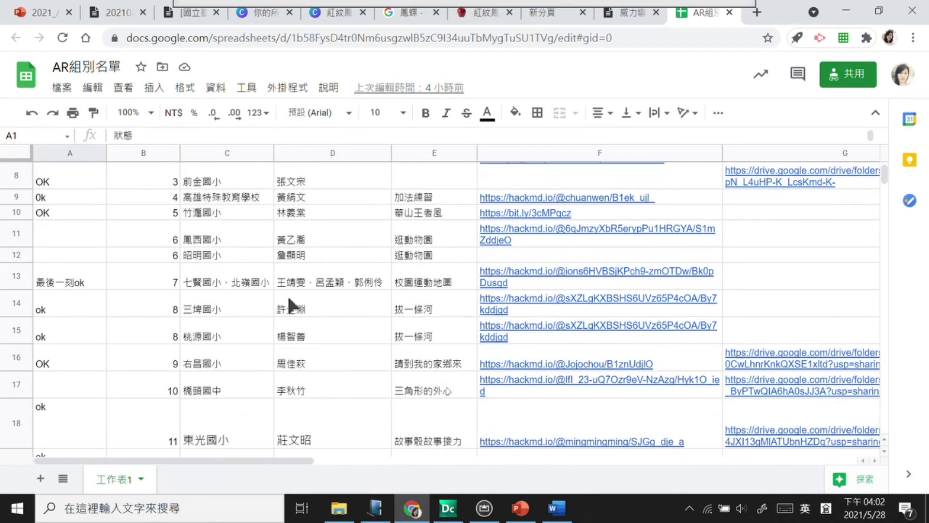
{"action": "scroll", "coordinate": [287, 294], "scroll_direction": "right", "scroll_amount": 5}
{"action": "scroll", "coordinate": [287, 295], "scroll_direction": "down", "scroll_amount": 1}
{"action": "scroll", "coordinate": [287, 294], "scroll_direction": "left", "scroll_amount": 5}
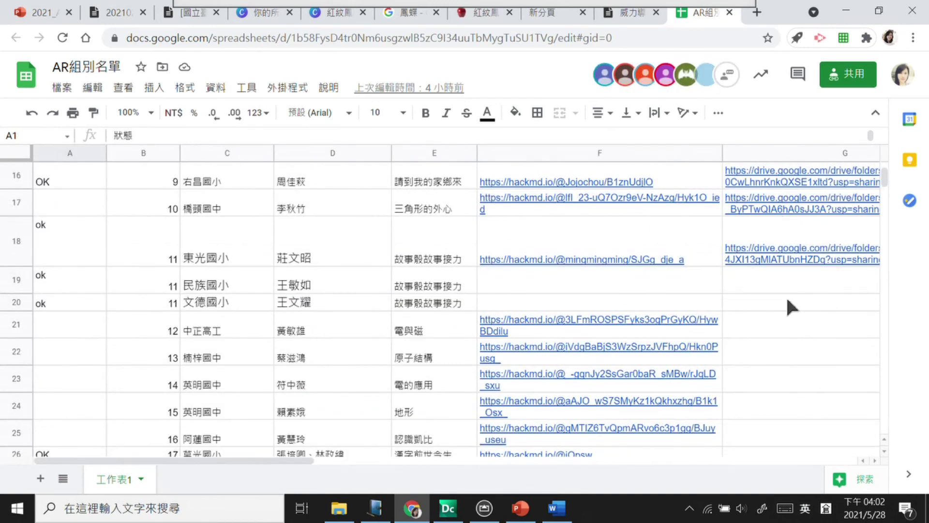
{"action": "scroll", "coordinate": [883, 179], "scroll_direction": "down", "scroll_amount": 3}
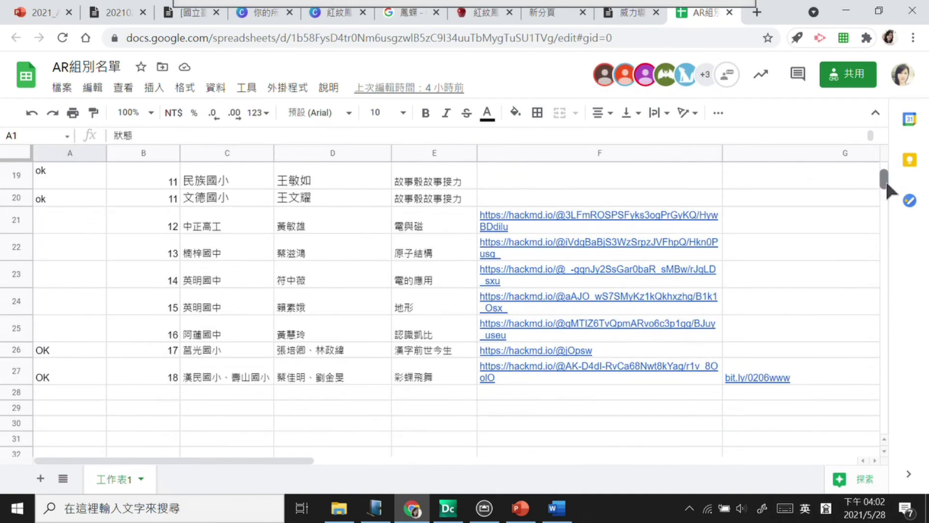
{"action": "scroll", "coordinate": [885, 179], "scroll_direction": "up", "scroll_amount": 1}
{"action": "scroll", "coordinate": [885, 178], "scroll_direction": "down", "scroll_amount": 2}
{"action": "scroll", "coordinate": [885, 180], "scroll_direction": "up", "scroll_amount": 2}
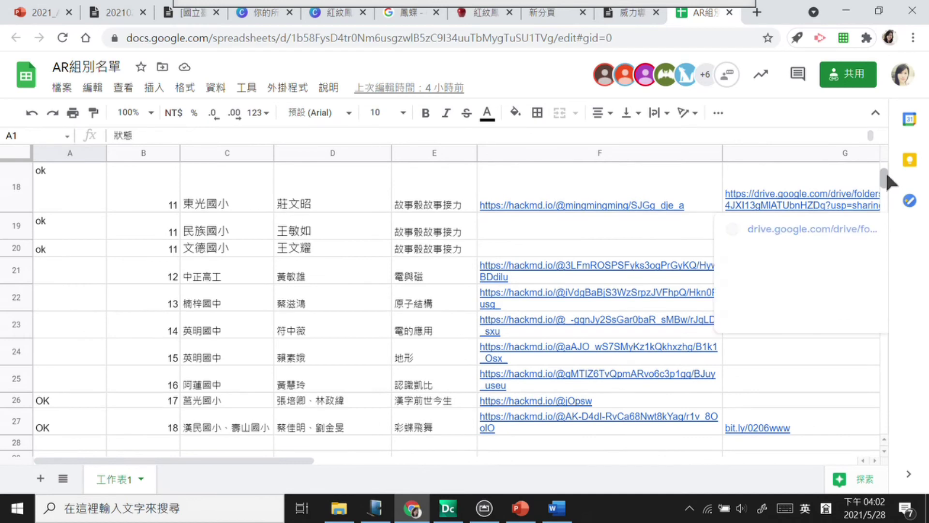
{"action": "scroll", "coordinate": [885, 171], "scroll_direction": "up", "scroll_amount": 5}
{"action": "scroll", "coordinate": [644, 310], "scroll_direction": "down", "scroll_amount": 3}
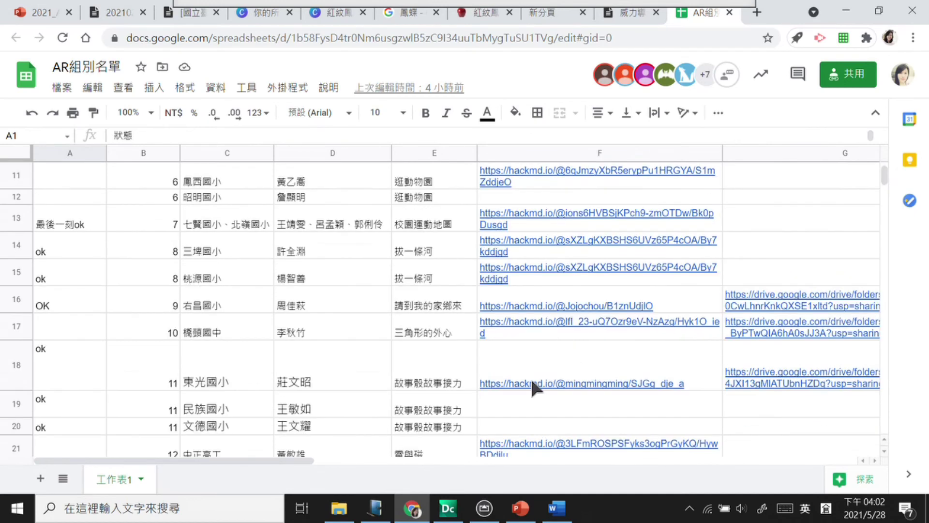
{"action": "scroll", "coordinate": [525, 339], "scroll_direction": "up", "scroll_amount": 1}
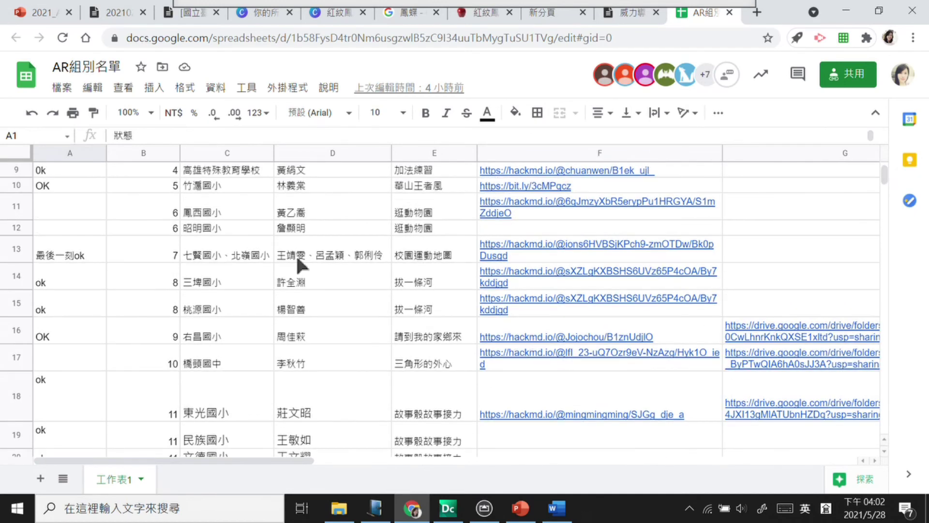
{"action": "left_click", "coordinate": [188, 10]}
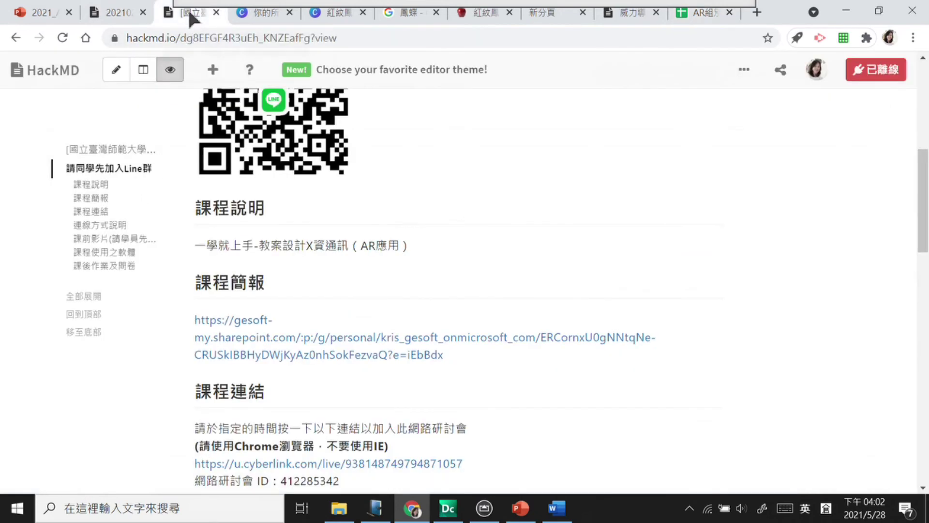
{"action": "scroll", "coordinate": [557, 145], "scroll_direction": "up", "scroll_amount": 6}
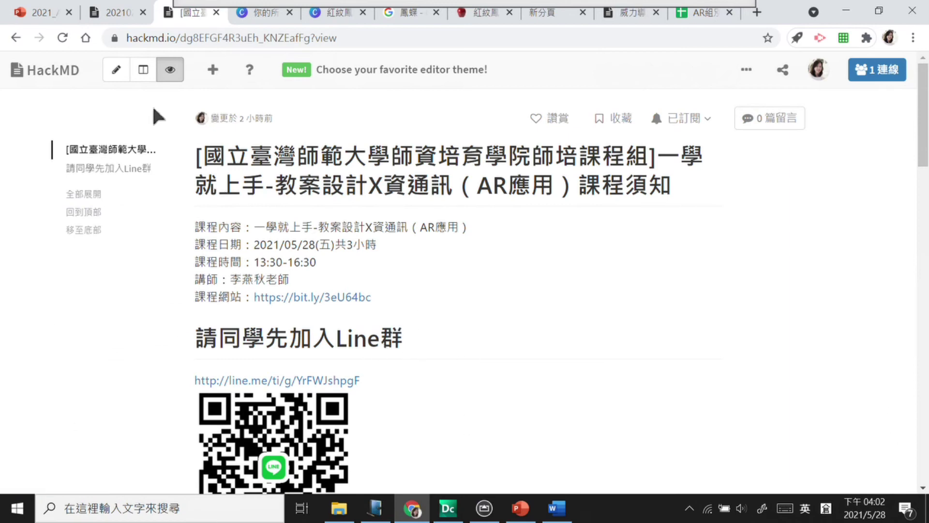
{"action": "left_click", "coordinate": [144, 71]}
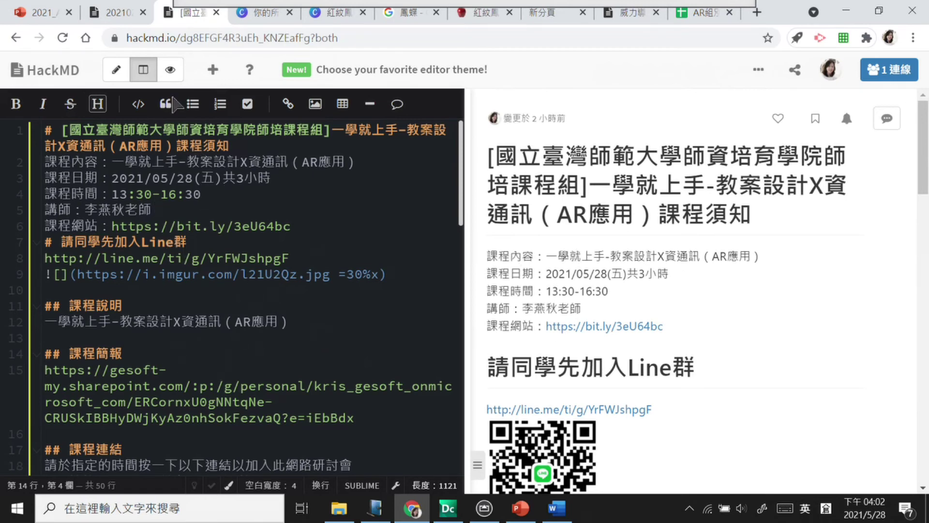
{"action": "left_click", "coordinate": [170, 69]}
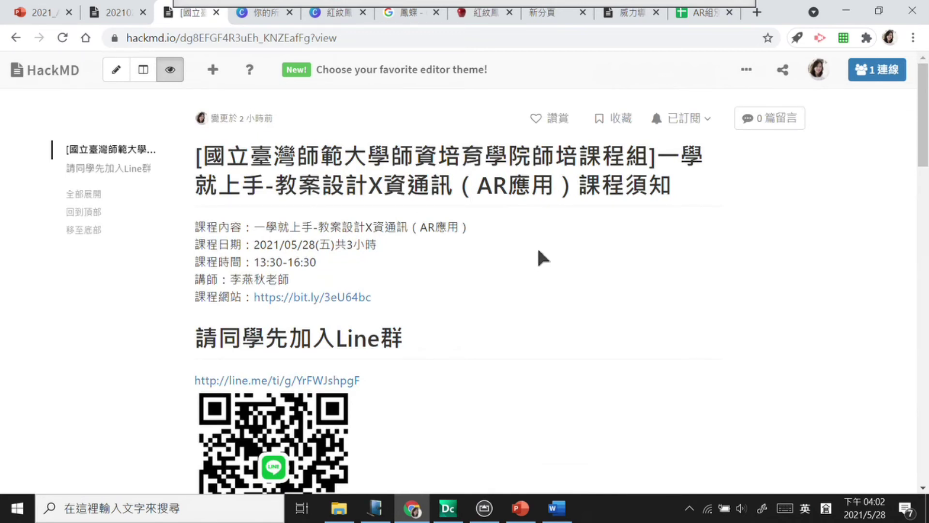
Step: Glance at the 20210206 AR進階 page, then return to the AR note's 分組名單 section
{"action": "left_click", "coordinate": [550, 281]}
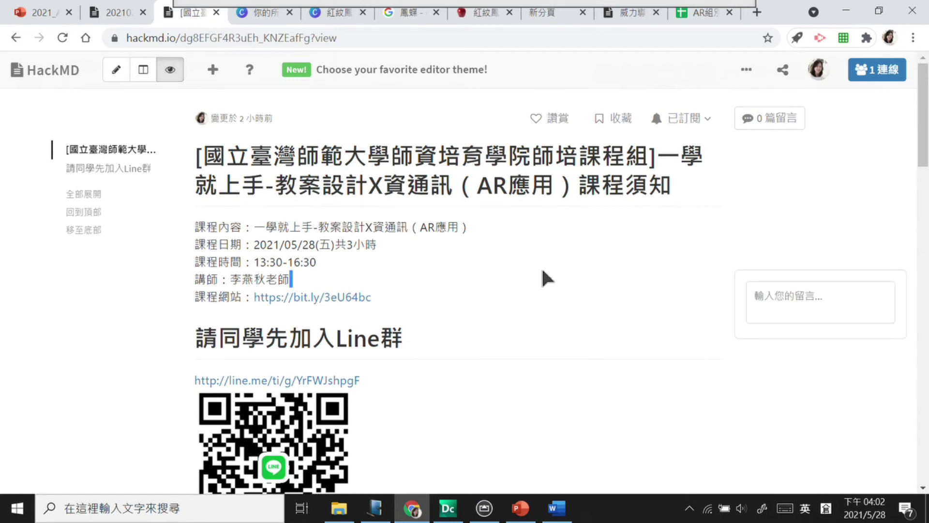
{"action": "scroll", "coordinate": [543, 271], "scroll_direction": "down", "scroll_amount": 8}
{"action": "scroll", "coordinate": [543, 275], "scroll_direction": "up", "scroll_amount": 9}
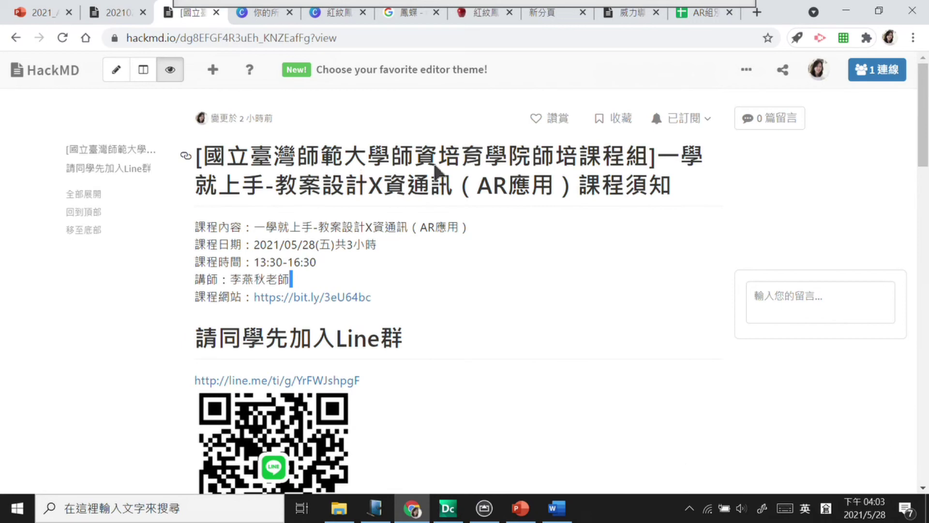
{"action": "left_click", "coordinate": [116, 13]}
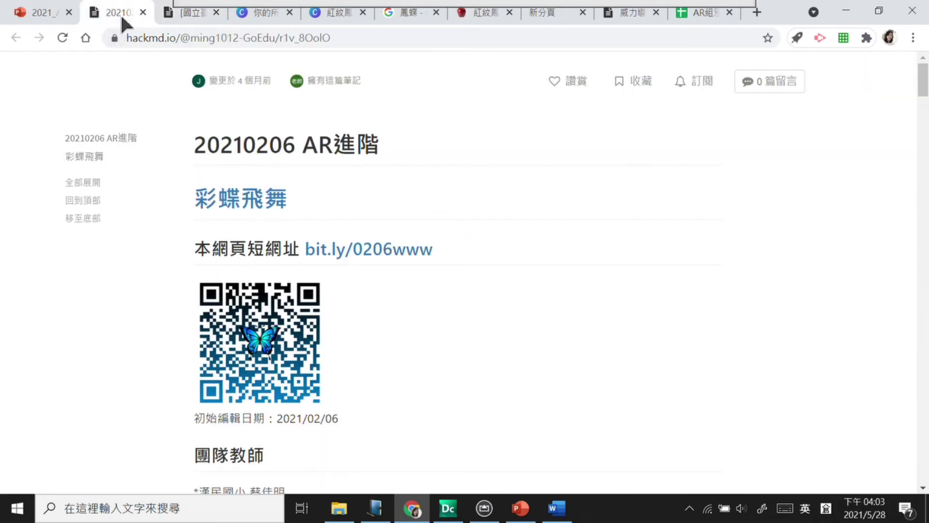
{"action": "left_click", "coordinate": [624, 13]}
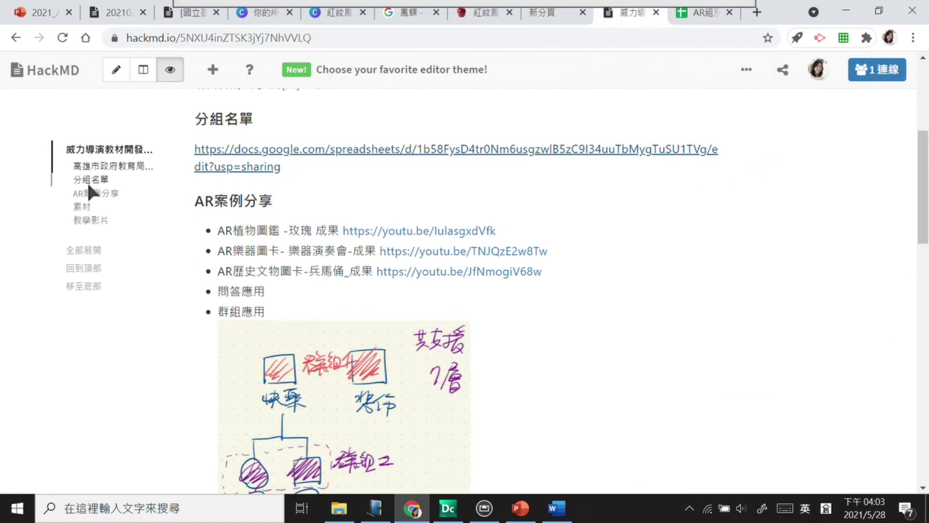
Step: Make the note's title line a ## heading and show markdown beside the preview
{"action": "left_click", "coordinate": [117, 70]}
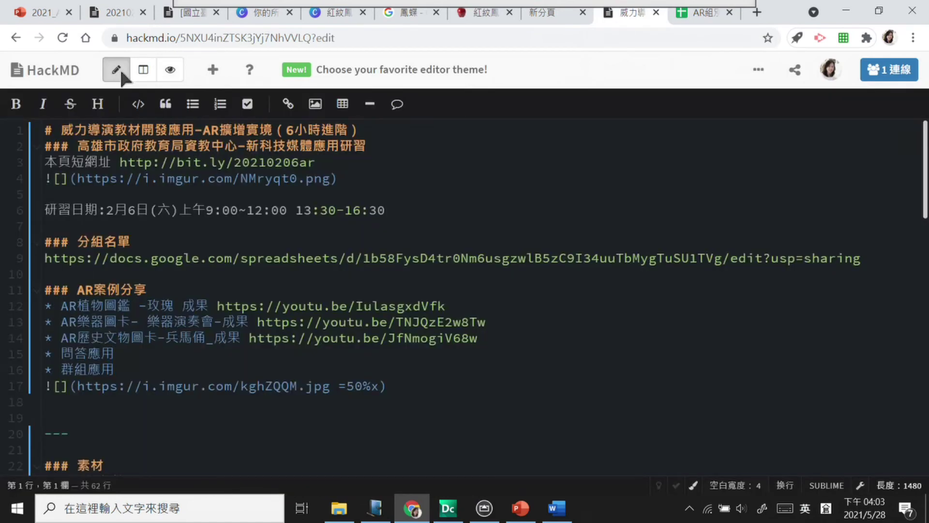
{"action": "left_click", "coordinate": [101, 106]}
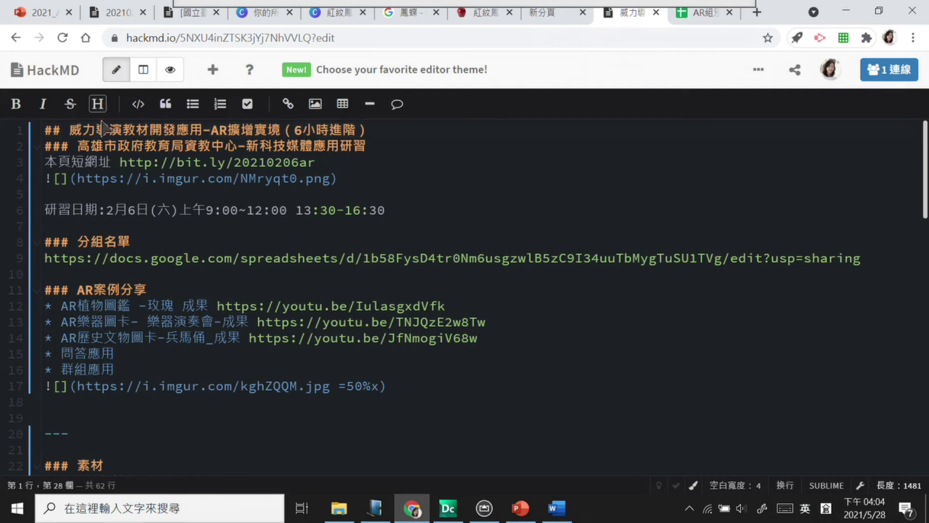
{"action": "mouse_move", "coordinate": [72, 147]}
{"action": "left_mouse_down"}
{"action": "mouse_move", "coordinate": [46, 143]}
{"action": "mouse_move", "coordinate": [74, 151]}
{"action": "left_mouse_up"}
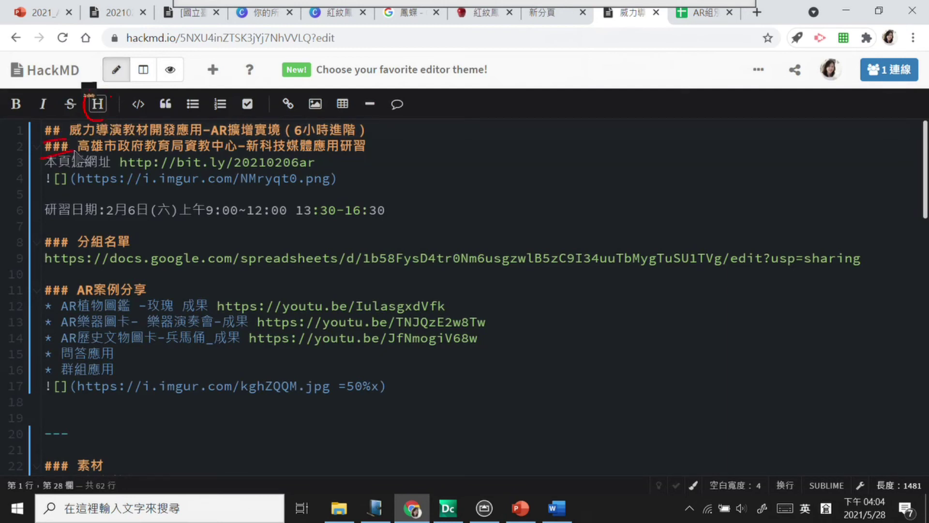
{"action": "left_click", "coordinate": [144, 69]}
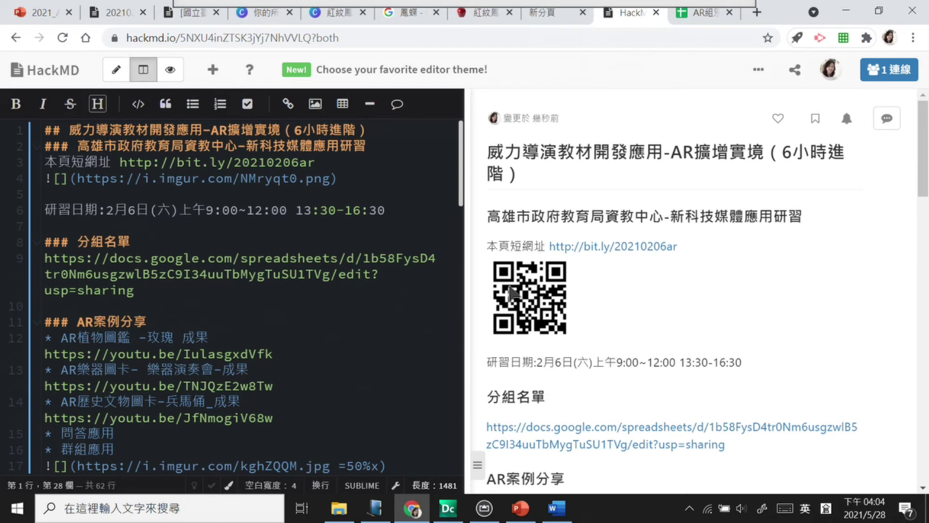
Step: Test the note's short link, then scroll the preview down to the 學員/單位攜帶設備 list
{"action": "left_click", "coordinate": [566, 248]}
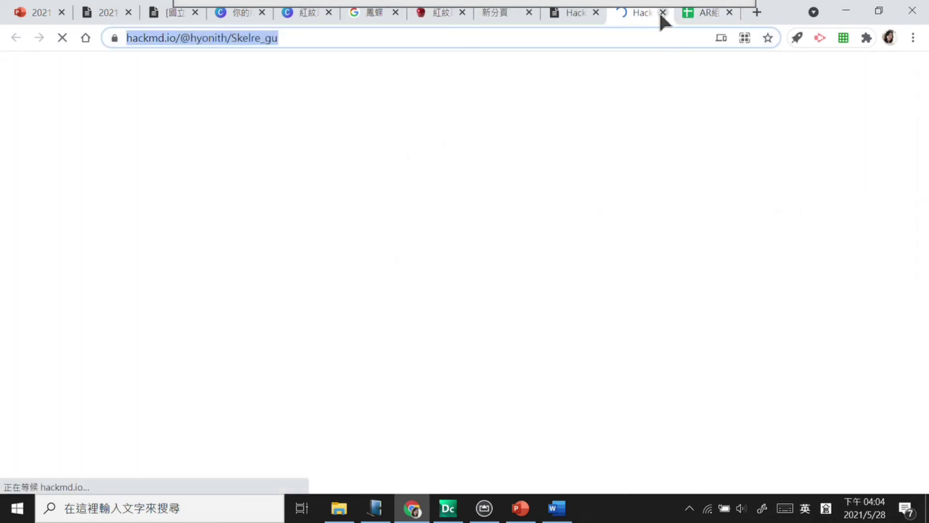
{"action": "left_click", "coordinate": [660, 12]}
{"action": "scroll", "coordinate": [674, 374], "scroll_direction": "down", "scroll_amount": 3}
{"action": "left_click_drag", "start_coordinate": [510, 381], "coordinate": [673, 377]}
{"action": "scroll", "coordinate": [673, 377], "scroll_direction": "down", "scroll_amount": 5}
{"action": "left_click", "coordinate": [827, 317]}
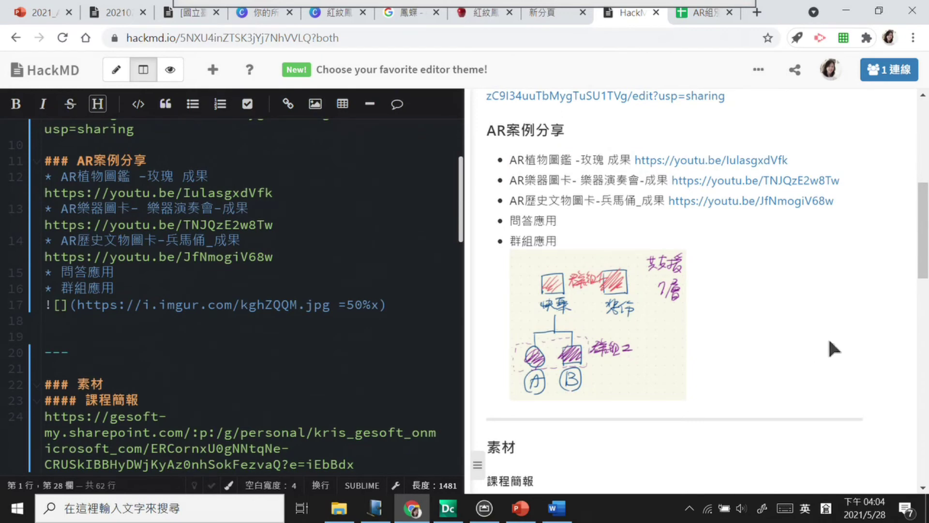
{"action": "scroll", "coordinate": [792, 336], "scroll_direction": "down", "scroll_amount": 10}
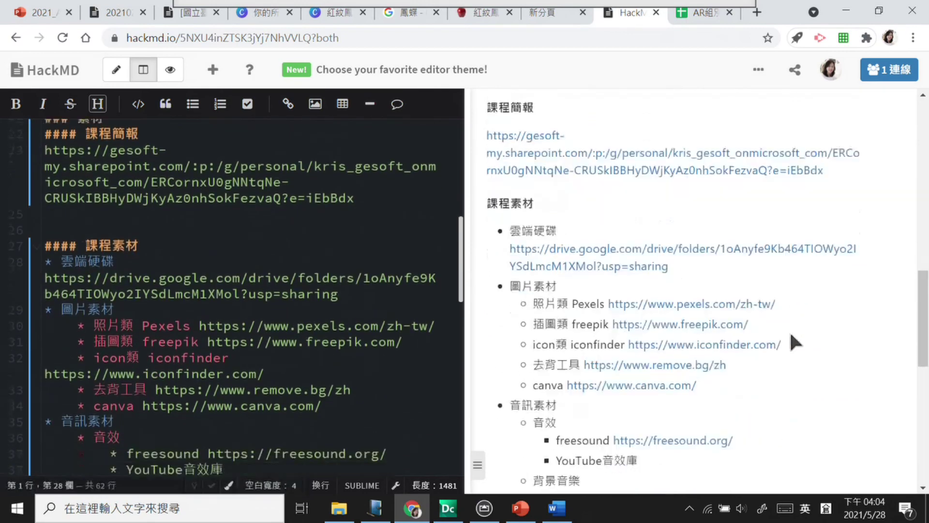
{"action": "scroll", "coordinate": [794, 341], "scroll_direction": "down", "scroll_amount": 6}
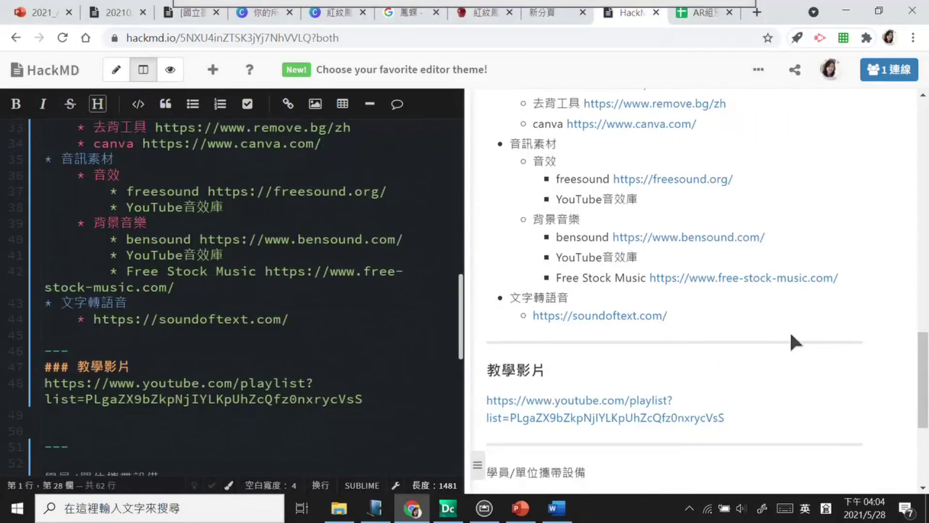
{"action": "scroll", "coordinate": [826, 330], "scroll_direction": "down", "scroll_amount": 3}
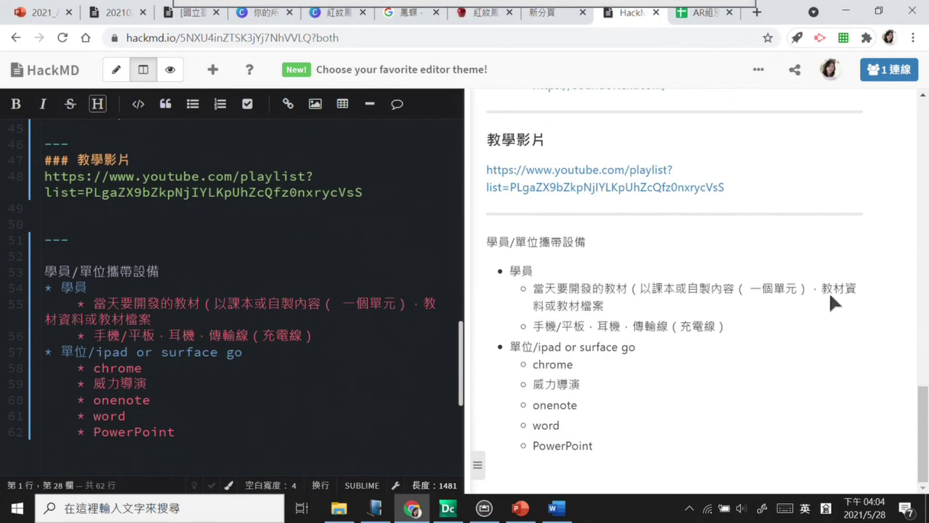
{"action": "scroll", "coordinate": [792, 204], "scroll_direction": "up", "scroll_amount": 20}
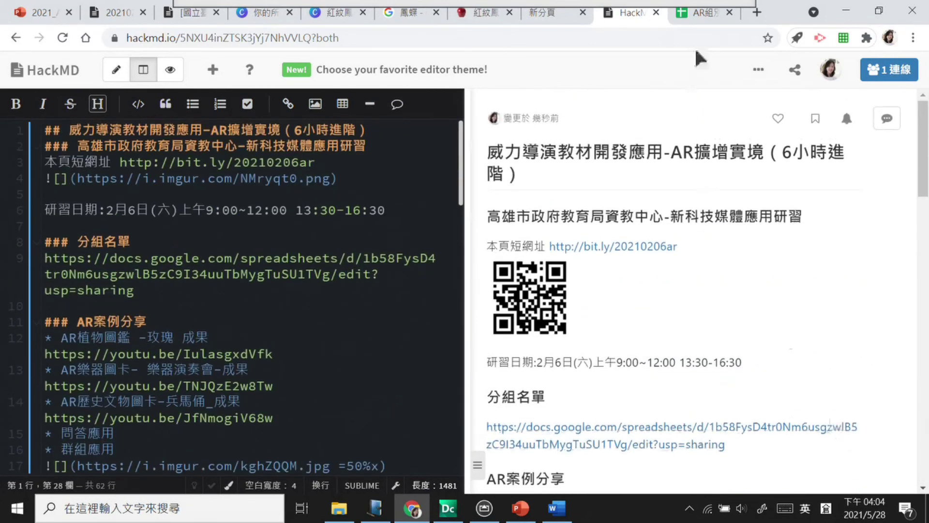
Step: Open the hackmd link in cell F16 of the AR組別名單 sheet as a new tab
{"action": "left_click", "coordinate": [695, 11]}
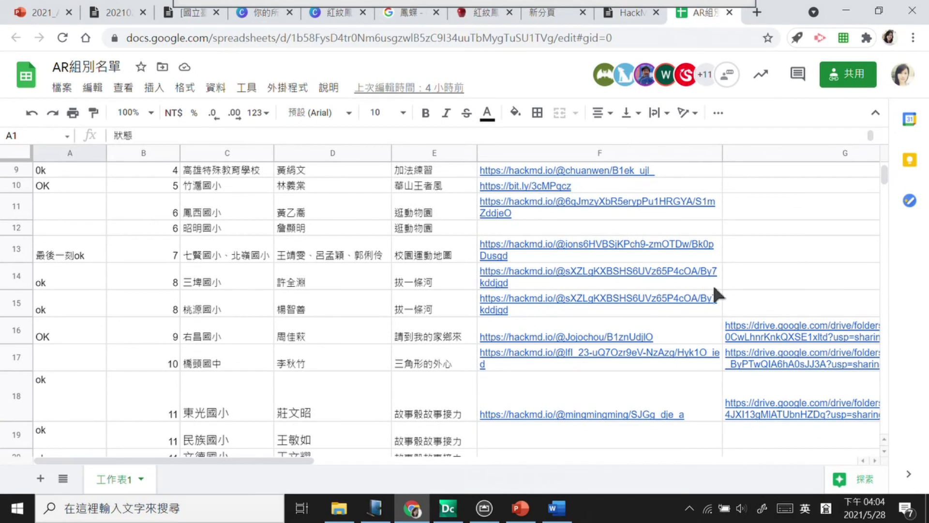
{"action": "mouse_move", "coordinate": [696, 200]}
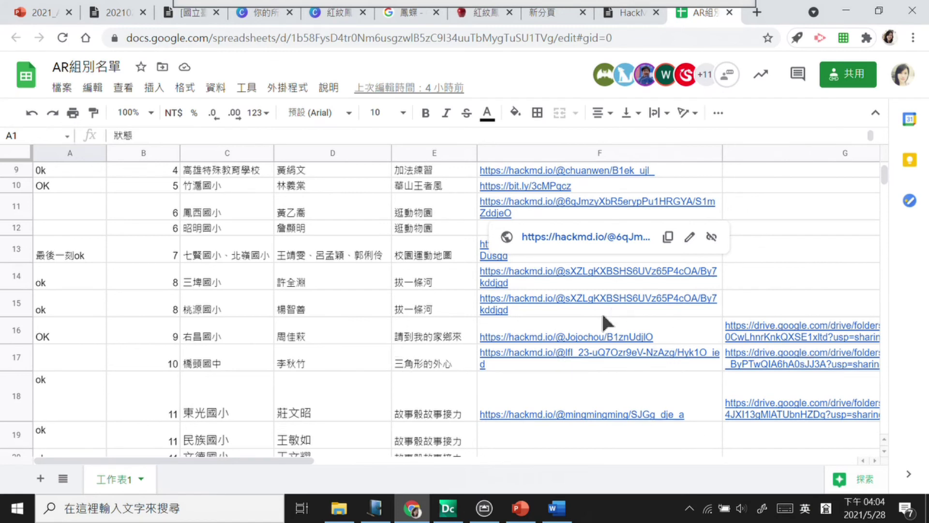
{"action": "left_click", "coordinate": [574, 332]}
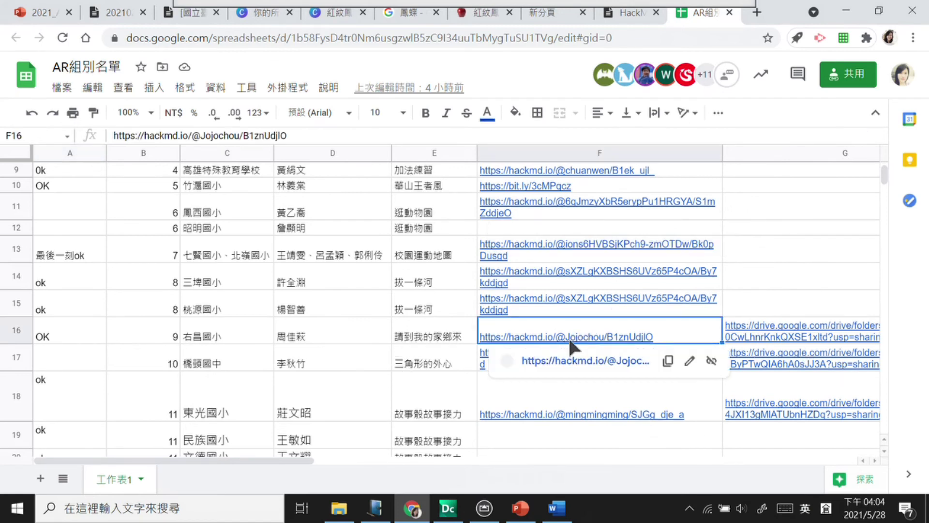
{"action": "left_click", "coordinate": [576, 361]}
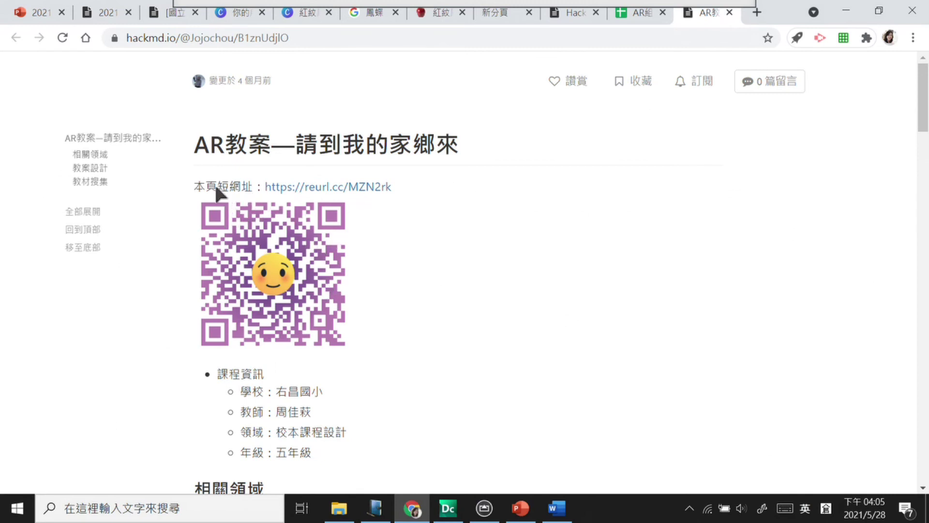
Step: Read through the AR教案 note, pointing out its short URL and 課程資訊 list, then bring up Word
{"action": "left_click_drag", "start_coordinate": [216, 187], "coordinate": [241, 187]}
{"action": "left_click", "coordinate": [402, 281]}
{"action": "scroll", "coordinate": [422, 262], "scroll_direction": "down", "scroll_amount": 3}
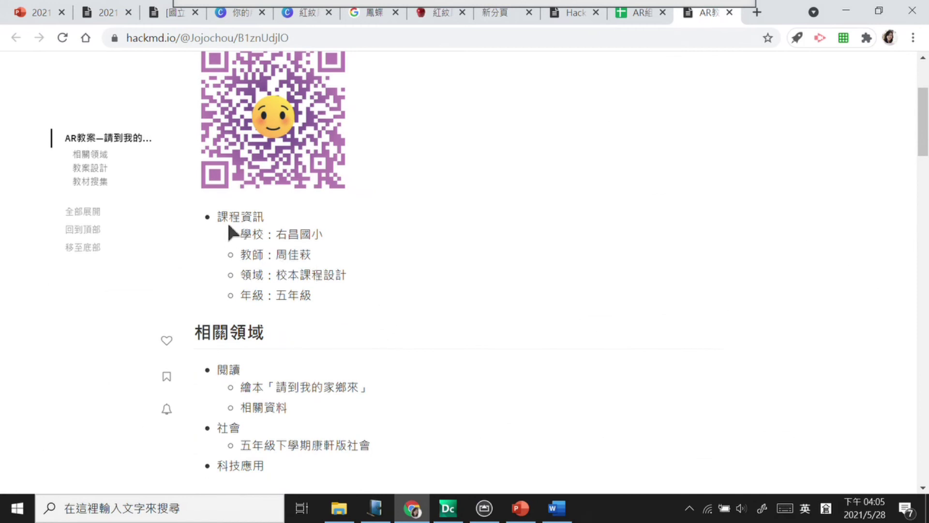
{"action": "left_click_drag", "start_coordinate": [217, 216], "coordinate": [352, 295]}
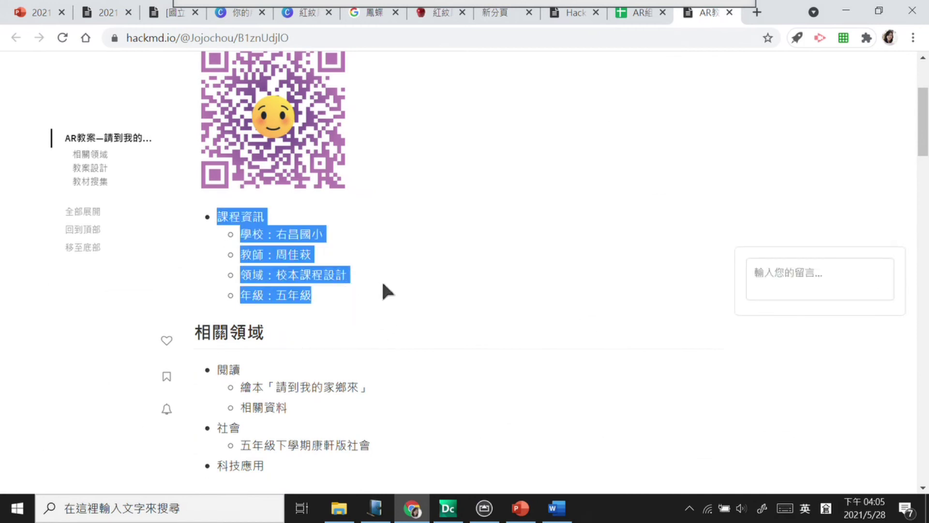
{"action": "left_click", "coordinate": [361, 302]}
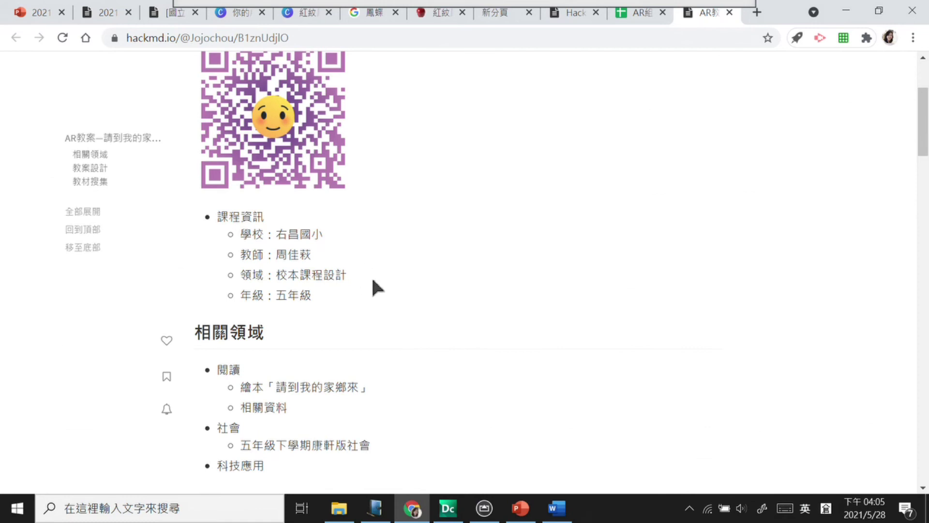
{"action": "scroll", "coordinate": [368, 298], "scroll_direction": "down", "scroll_amount": 3}
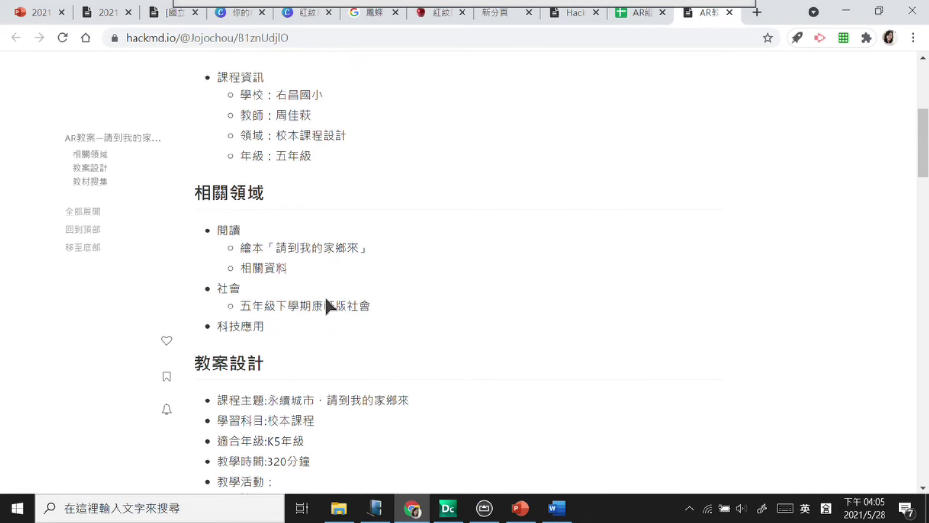
{"action": "scroll", "coordinate": [257, 155], "scroll_direction": "down", "scroll_amount": 2}
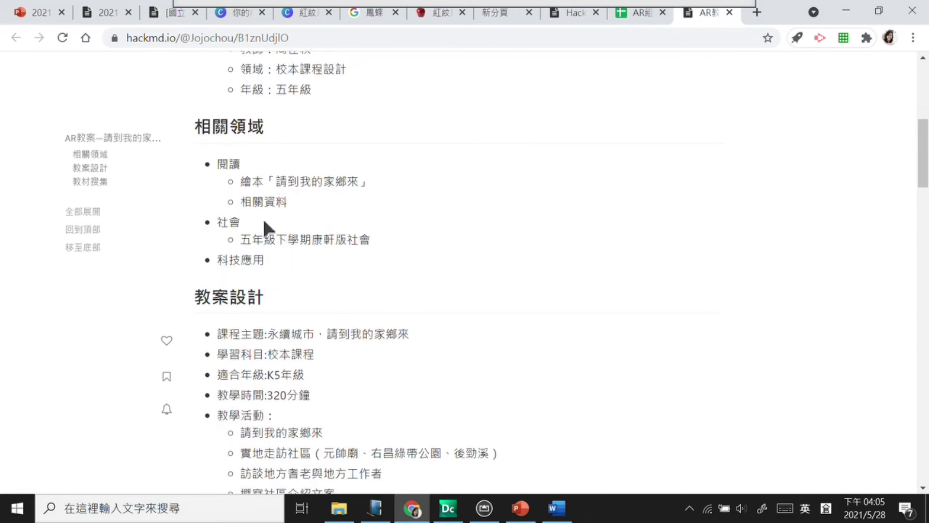
{"action": "left_click", "coordinate": [557, 508]}
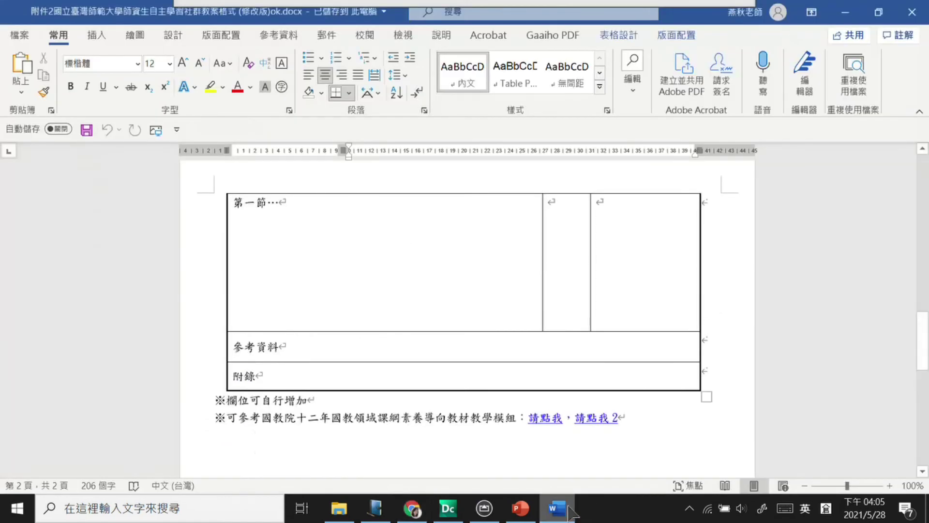
Step: Scroll the Word template table up to its header, then return to the HackMD note's 教案設計 section
{"action": "scroll", "coordinate": [438, 280], "scroll_direction": "up", "scroll_amount": 15}
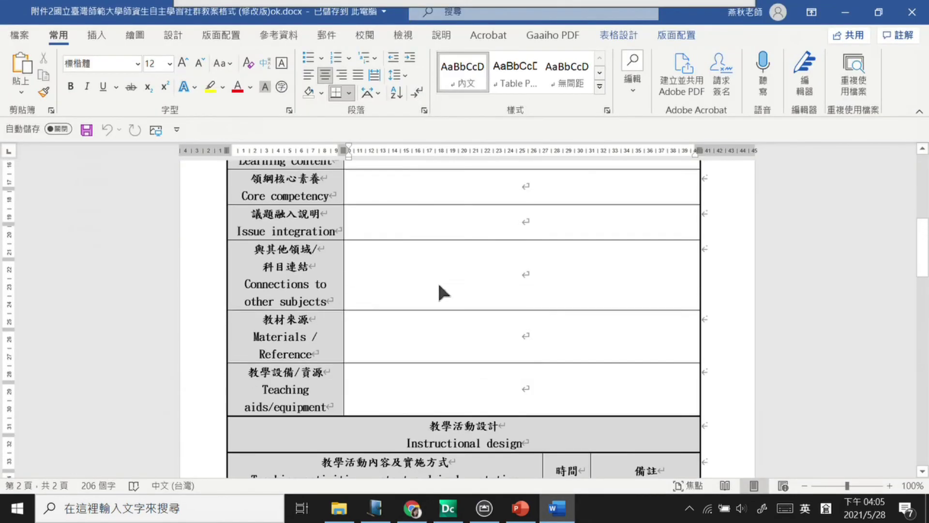
{"action": "left_click", "coordinate": [391, 341]}
{"action": "scroll", "coordinate": [401, 327], "scroll_direction": "up", "scroll_amount": 4}
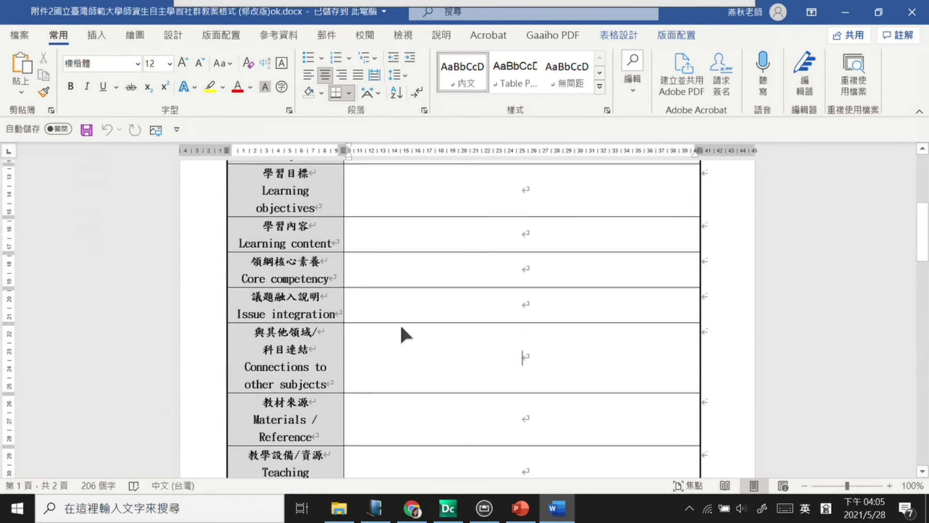
{"action": "scroll", "coordinate": [401, 328], "scroll_direction": "up", "scroll_amount": 4}
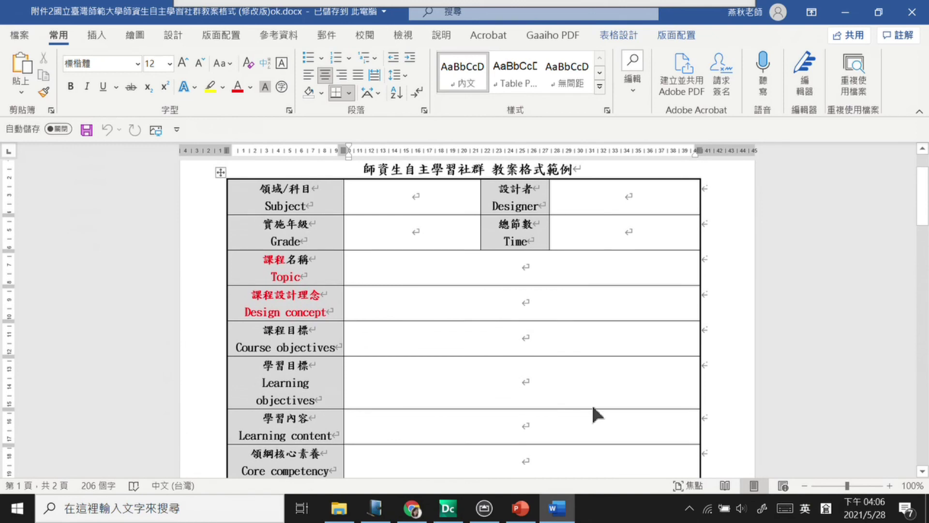
{"action": "left_click", "coordinate": [412, 509]}
{"action": "scroll", "coordinate": [425, 360], "scroll_direction": "down", "scroll_amount": 4}
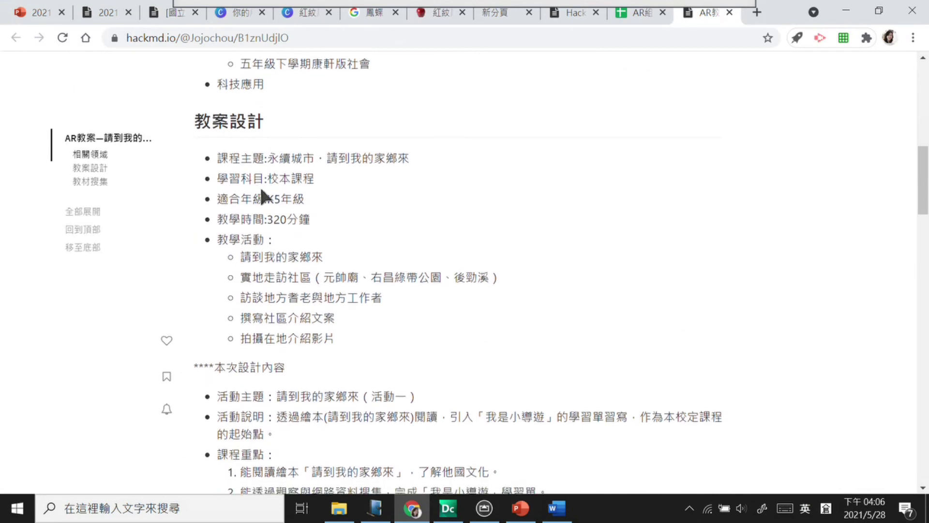
{"action": "left_click_drag", "start_coordinate": [230, 160], "coordinate": [330, 210]}
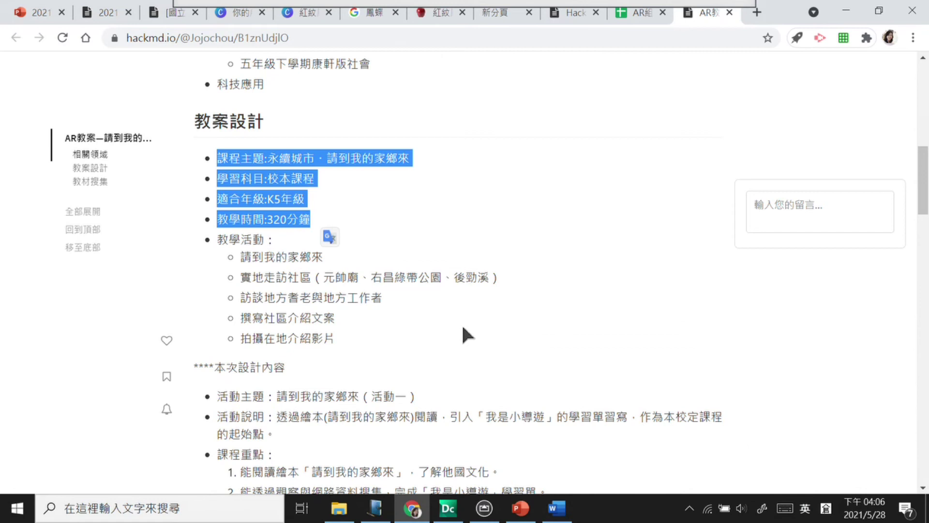
{"action": "scroll", "coordinate": [445, 291], "scroll_direction": "down", "scroll_amount": 3}
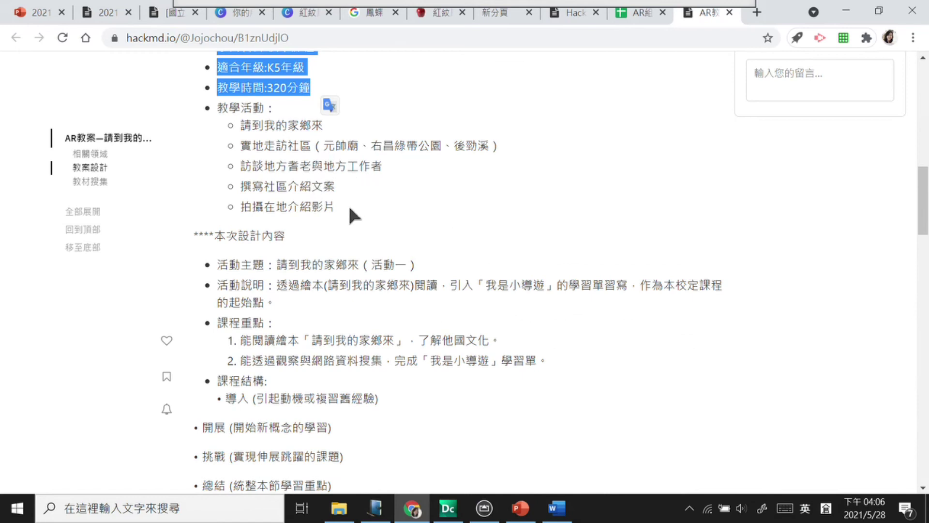
{"action": "scroll", "coordinate": [339, 338], "scroll_direction": "down", "scroll_amount": 2}
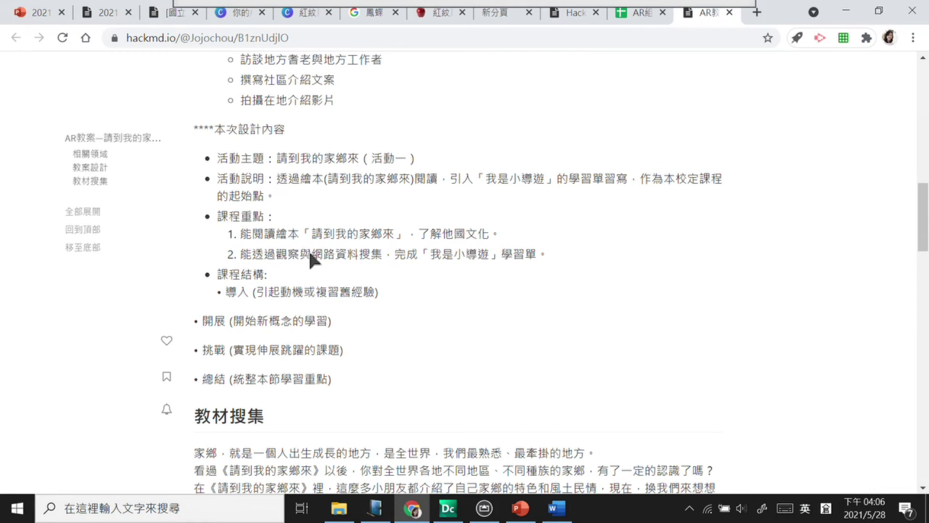
{"action": "left_click_drag", "start_coordinate": [307, 290], "coordinate": [387, 288]}
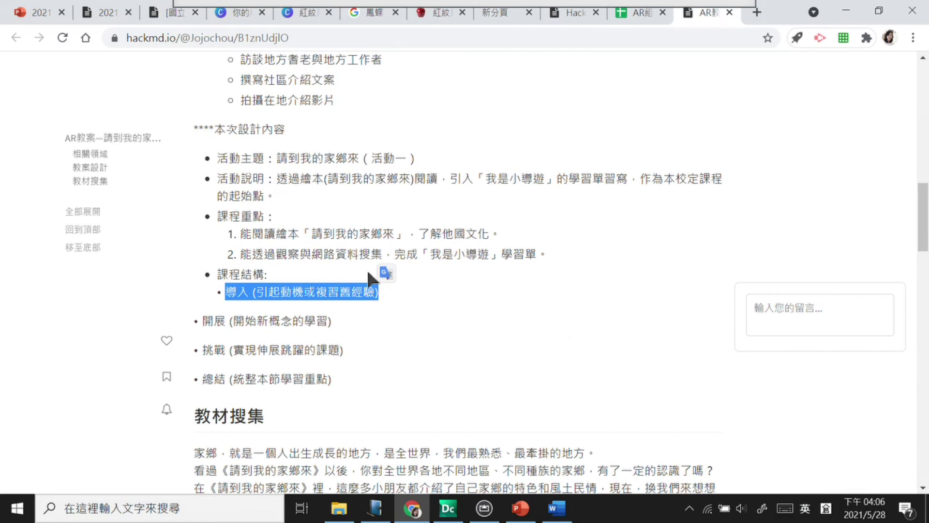
Step: Highlight the phrases 複習舊經驗 and 引起動機 on the note's 導入 line
{"action": "left_click", "coordinate": [323, 293]}
{"action": "left_click_drag", "start_coordinate": [368, 286], "coordinate": [377, 292]}
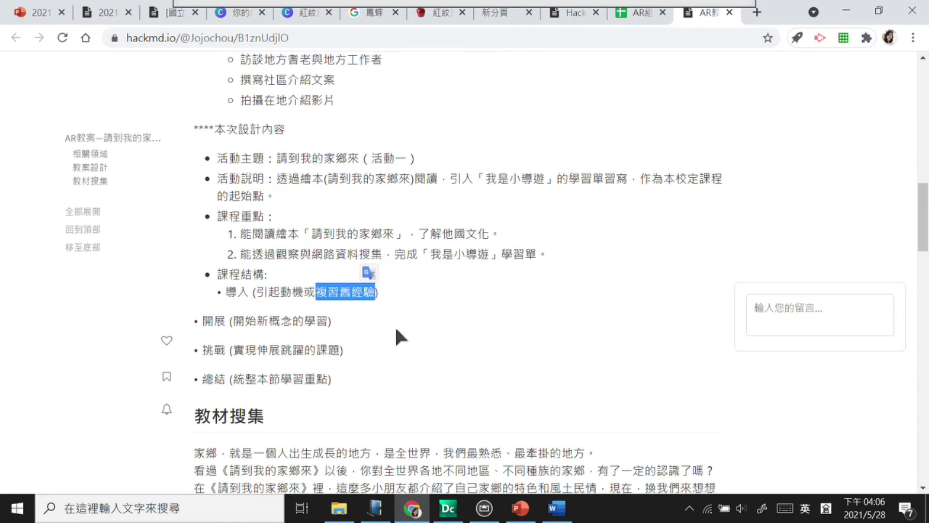
{"action": "left_click", "coordinate": [352, 326]}
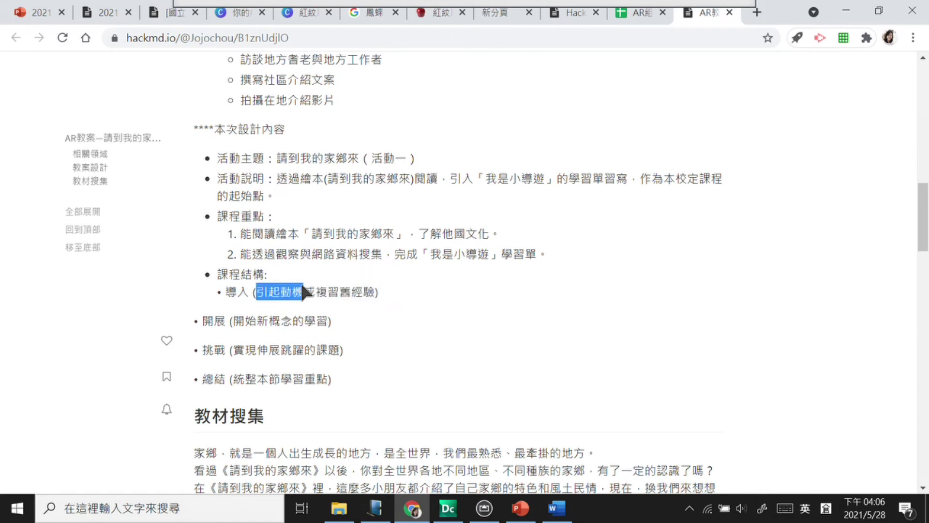
{"action": "left_click_drag", "start_coordinate": [302, 286], "coordinate": [304, 291]}
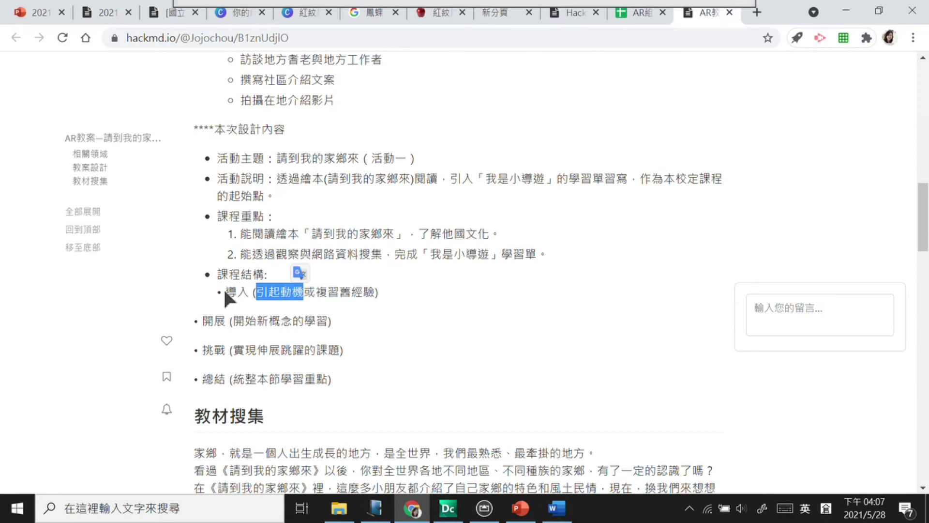
{"action": "scroll", "coordinate": [282, 290], "scroll_direction": "down", "scroll_amount": 10}
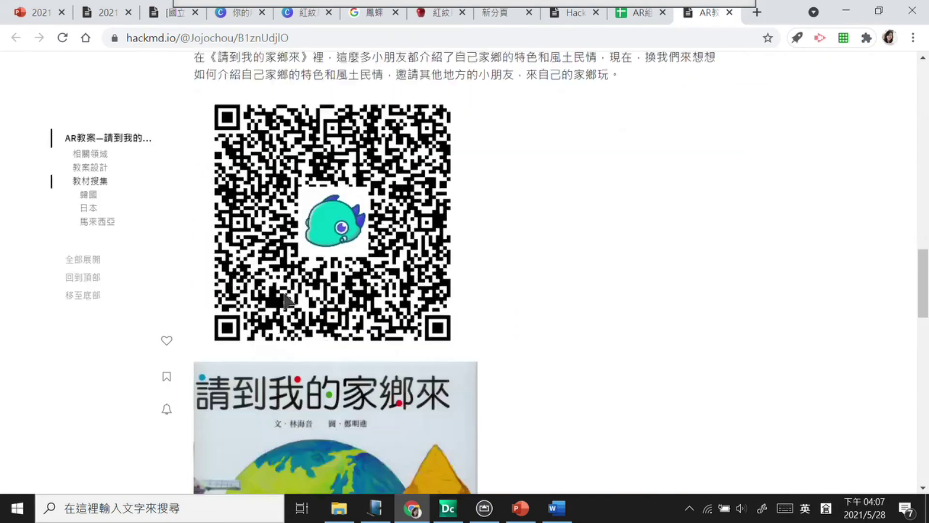
{"action": "scroll", "coordinate": [284, 294], "scroll_direction": "down", "scroll_amount": 2}
{"action": "scroll", "coordinate": [284, 294], "scroll_direction": "up", "scroll_amount": 8}
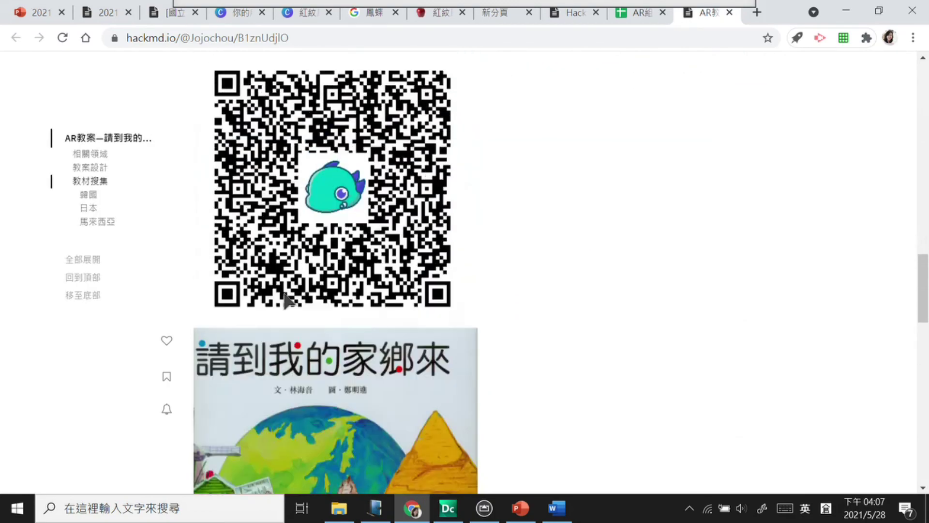
{"action": "scroll", "coordinate": [284, 294], "scroll_direction": "up", "scroll_amount": 2}
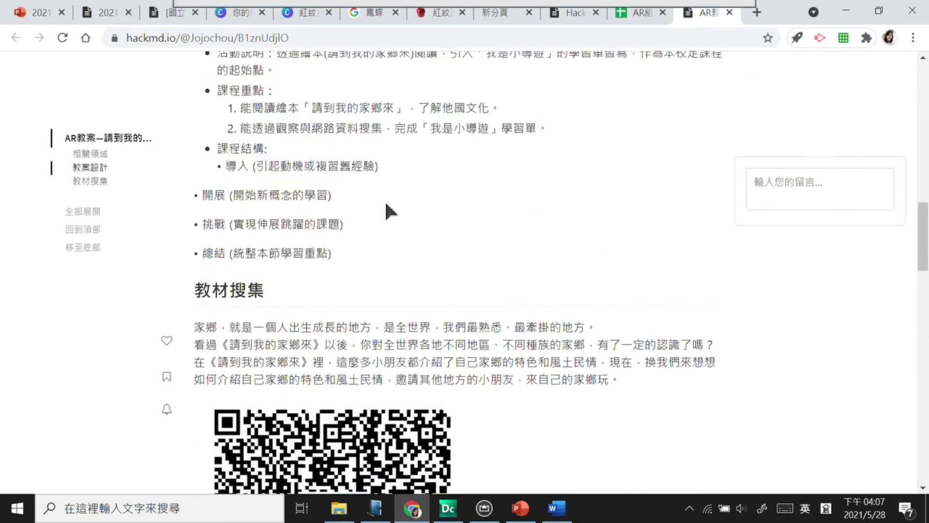
Step: Select the 挑戰 and 開展 course-structure lines, then switch to the Word template
{"action": "triple_click", "coordinate": [291, 225]}
{"action": "left_click_drag", "start_coordinate": [212, 193], "coordinate": [335, 181]}
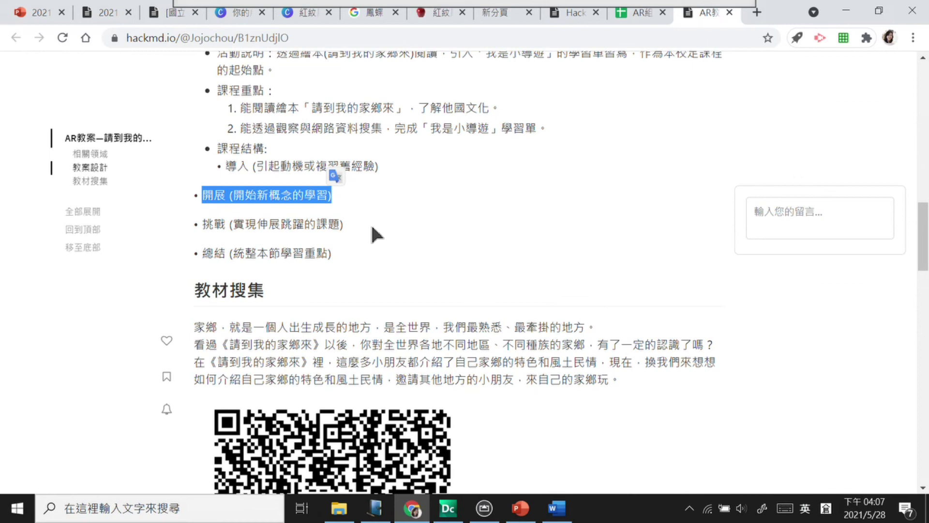
{"action": "left_click_drag", "start_coordinate": [267, 204], "coordinate": [303, 197]}
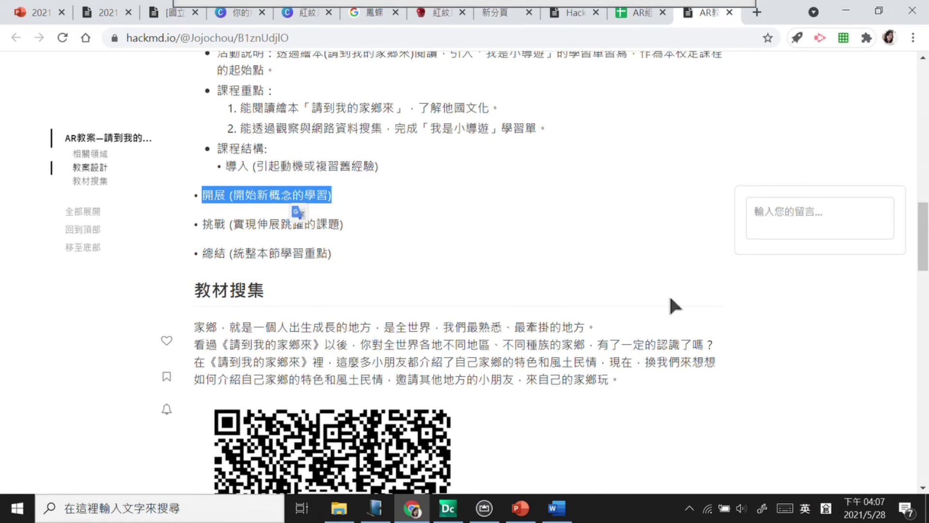
{"action": "left_click", "coordinate": [557, 507]}
{"action": "scroll", "coordinate": [417, 329], "scroll_direction": "down", "scroll_amount": 2}
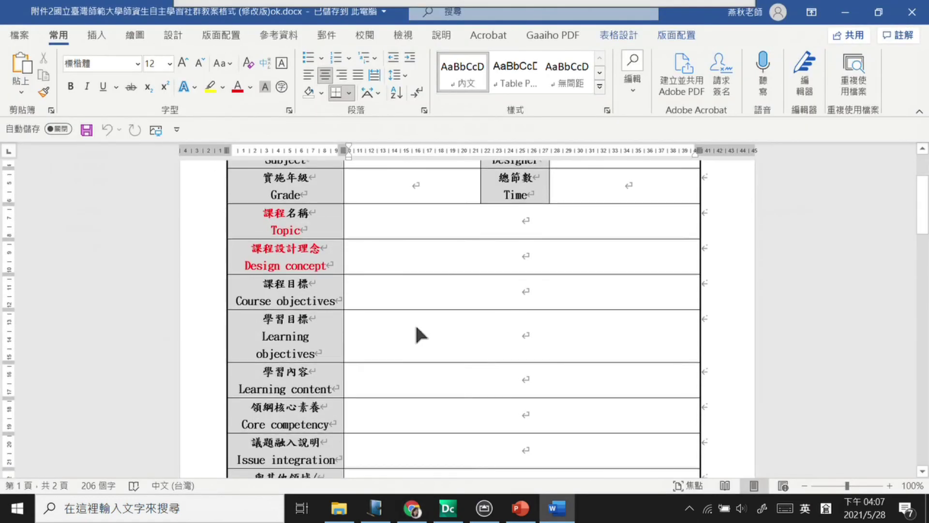
Step: Scroll the Word template to the 第一節 row, then minimize Word to return to HackMD
{"action": "scroll", "coordinate": [417, 327], "scroll_direction": "down", "scroll_amount": 10}
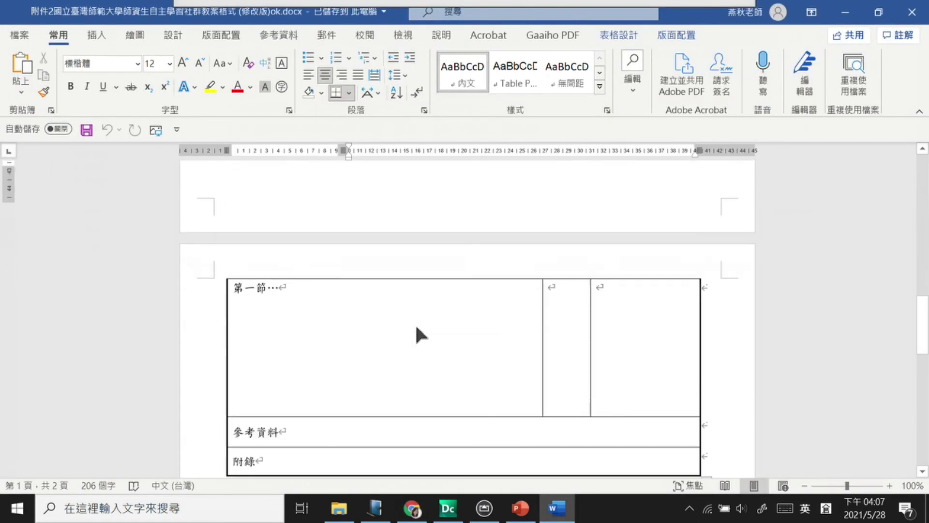
{"action": "scroll", "coordinate": [417, 327], "scroll_direction": "down", "scroll_amount": 3}
{"action": "left_click_drag", "start_coordinate": [311, 210], "coordinate": [234, 195]}
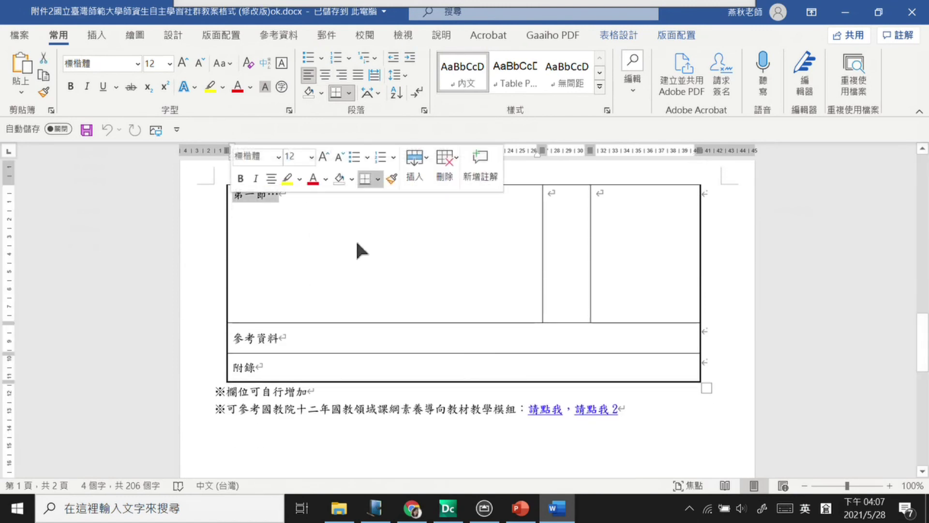
{"action": "scroll", "coordinate": [353, 243], "scroll_direction": "up", "scroll_amount": 10}
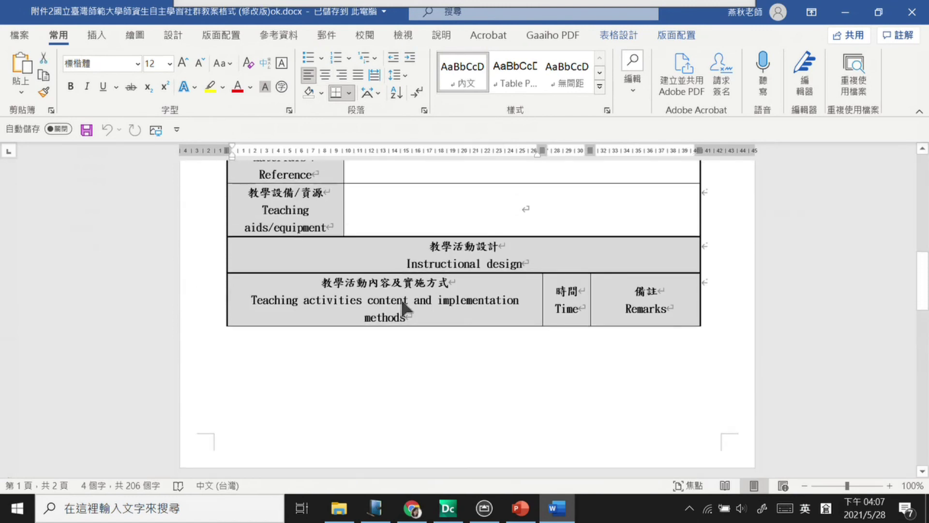
{"action": "scroll", "coordinate": [386, 314], "scroll_direction": "down", "scroll_amount": 3}
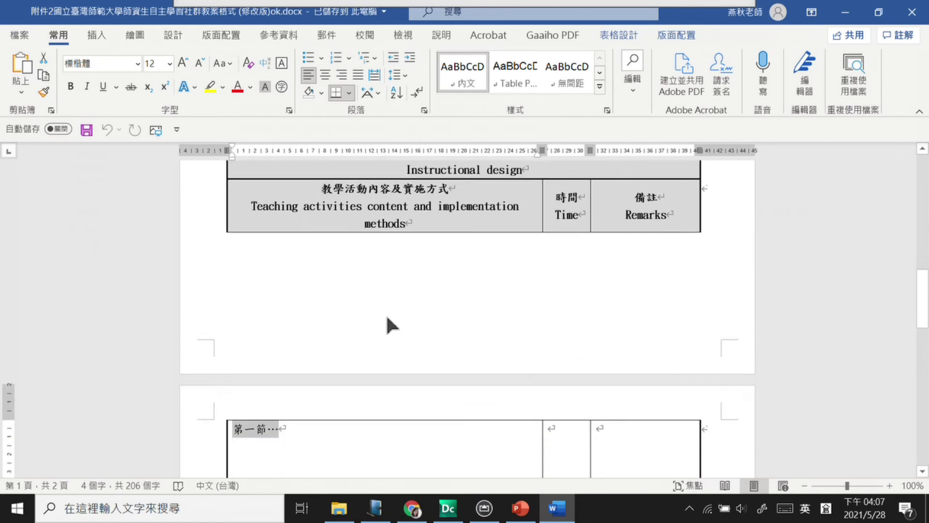
{"action": "scroll", "coordinate": [383, 339], "scroll_direction": "down", "scroll_amount": 3}
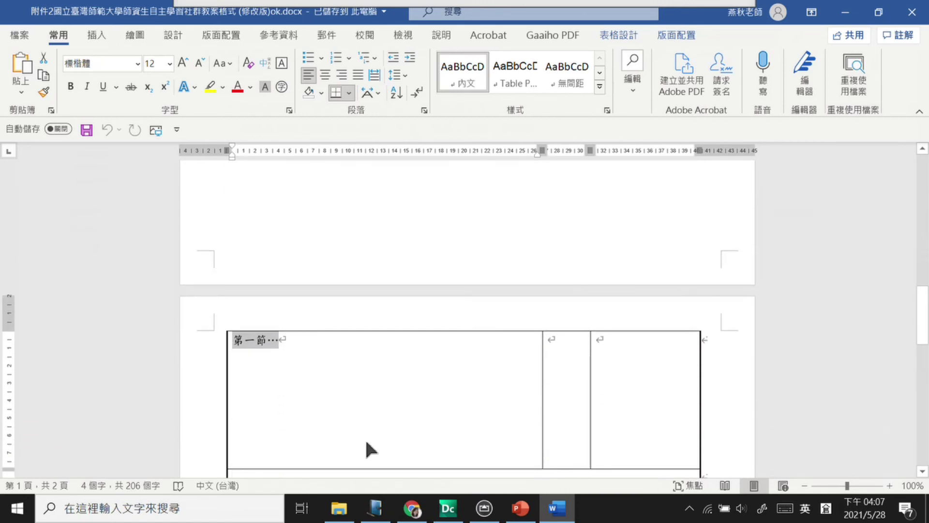
{"action": "scroll", "coordinate": [365, 437], "scroll_direction": "down", "scroll_amount": 1}
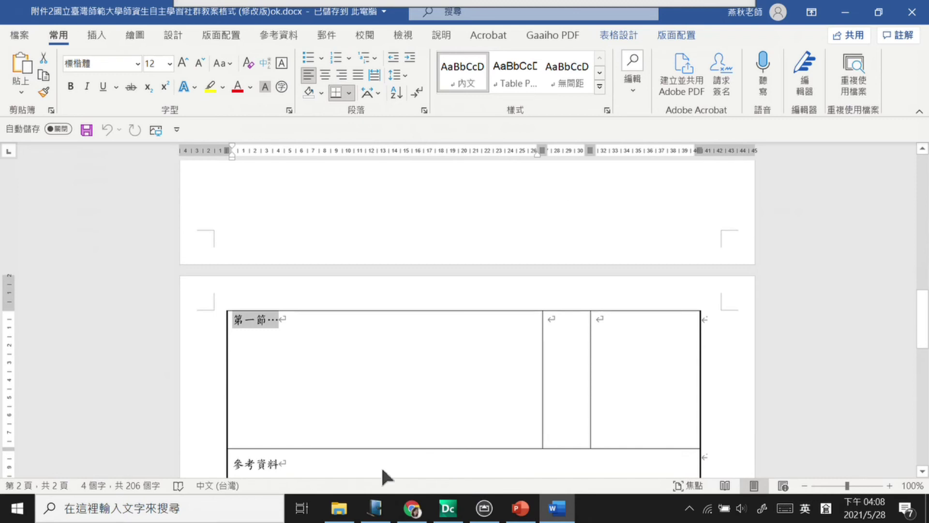
{"action": "left_click", "coordinate": [846, 12]}
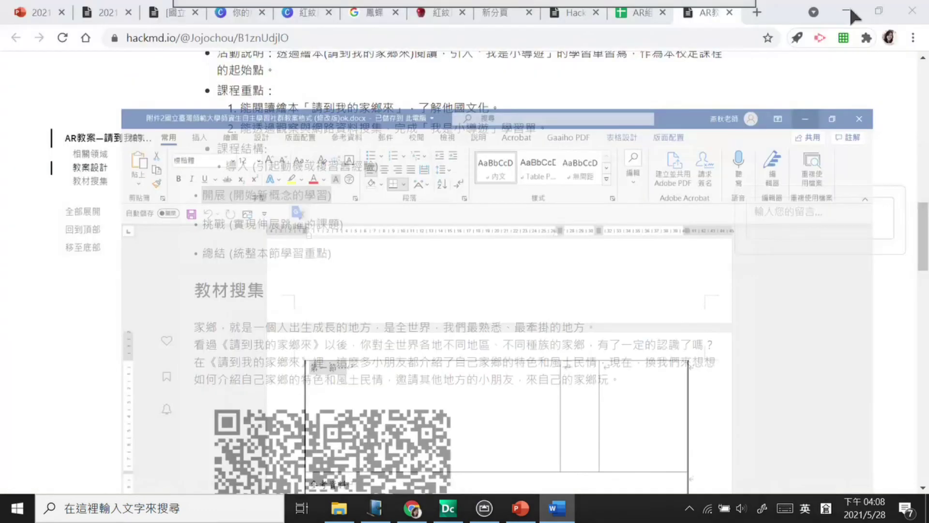
Step: Point out the 導入, 開展, 挑戰 and 總結 lines in HackMD, then bring Word forward
{"action": "left_click_drag", "start_coordinate": [202, 224], "coordinate": [366, 213]}
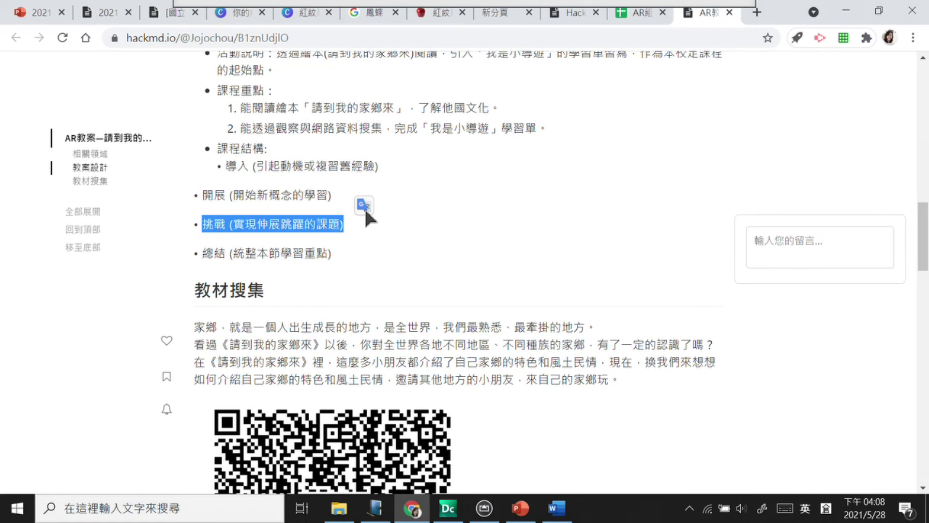
{"action": "left_click_drag", "start_coordinate": [204, 253], "coordinate": [388, 248]}
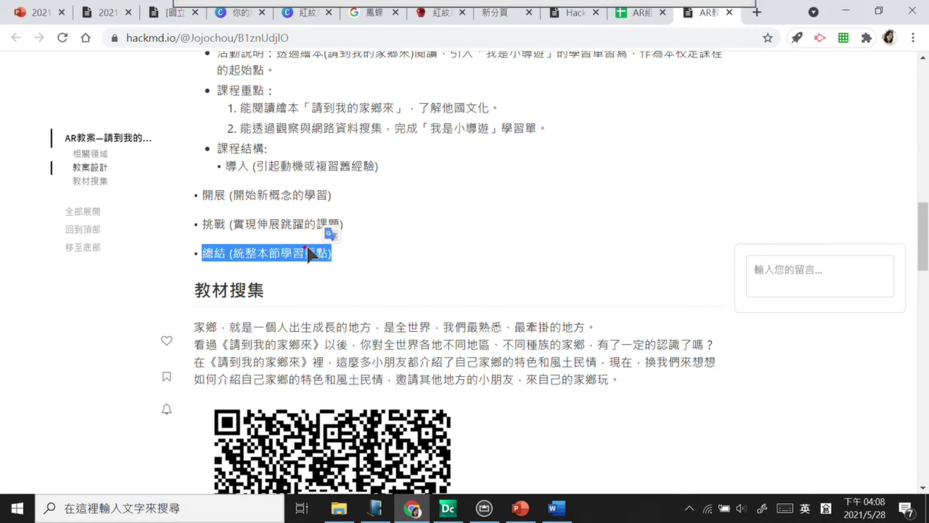
{"action": "mouse_move", "coordinate": [264, 185]}
{"action": "left_mouse_down"}
{"action": "mouse_move", "coordinate": [243, 213]}
{"action": "mouse_move", "coordinate": [269, 196]}
{"action": "left_mouse_up"}
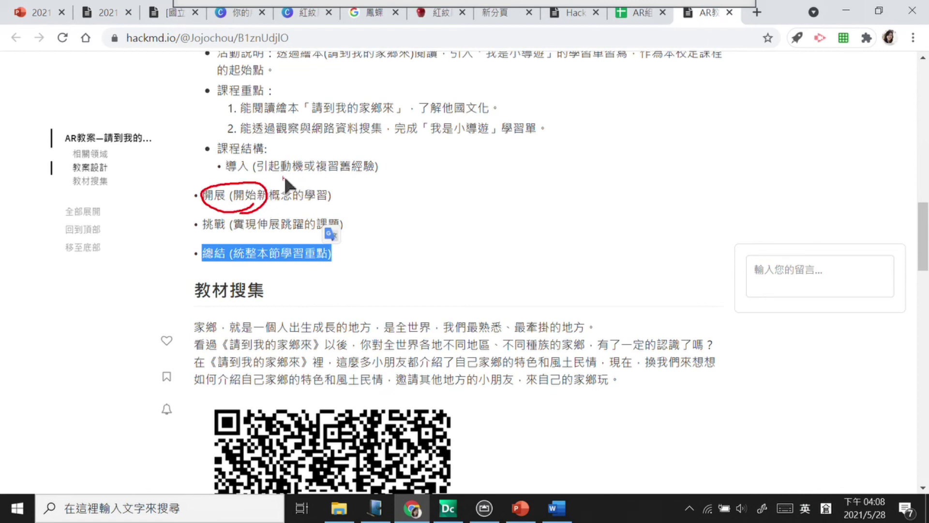
{"action": "left_click_drag", "start_coordinate": [312, 174], "coordinate": [323, 182]}
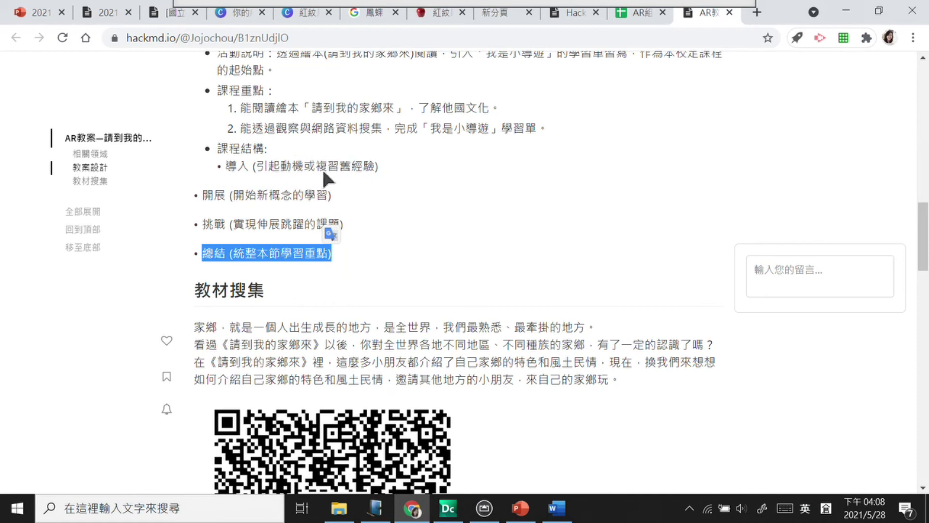
{"action": "left_click_drag", "start_coordinate": [320, 167], "coordinate": [379, 162]}
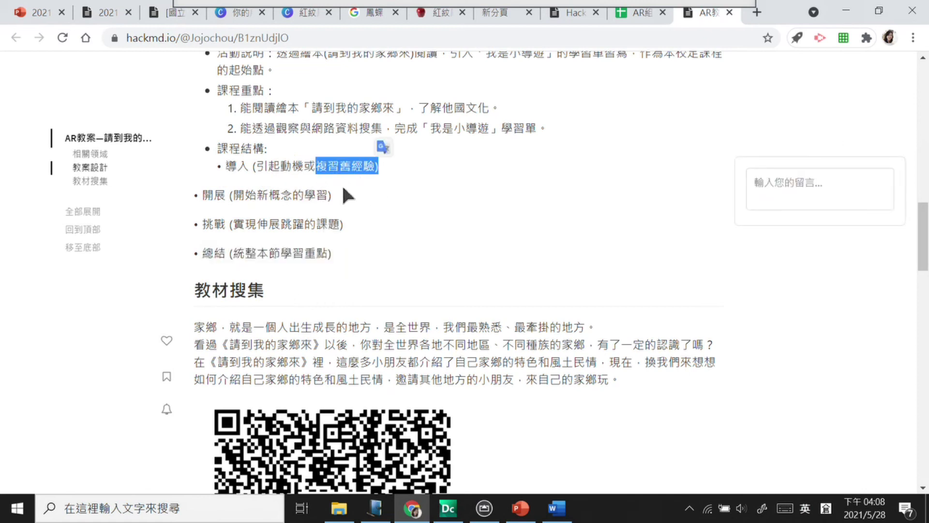
{"action": "left_click_drag", "start_coordinate": [226, 166], "coordinate": [292, 166]}
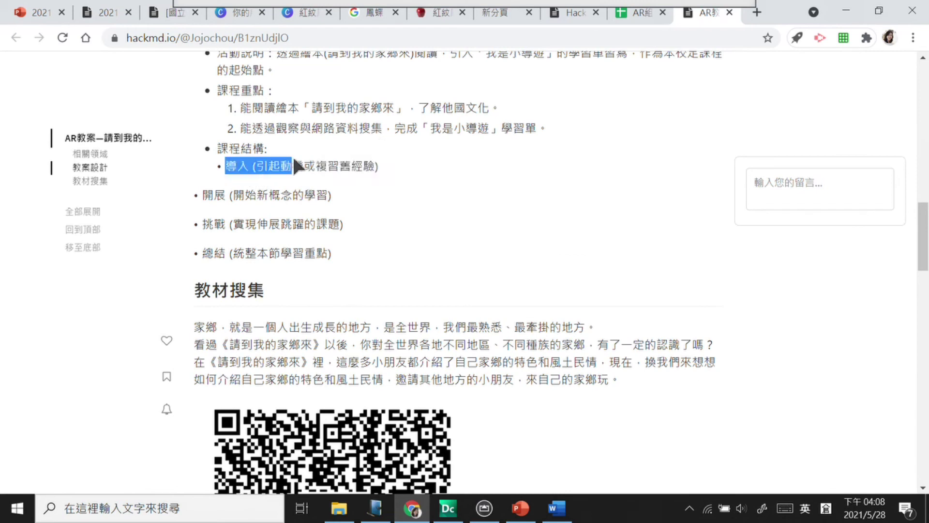
{"action": "left_click_drag", "start_coordinate": [257, 195], "coordinate": [293, 195]}
{"action": "left_click", "coordinate": [370, 189]}
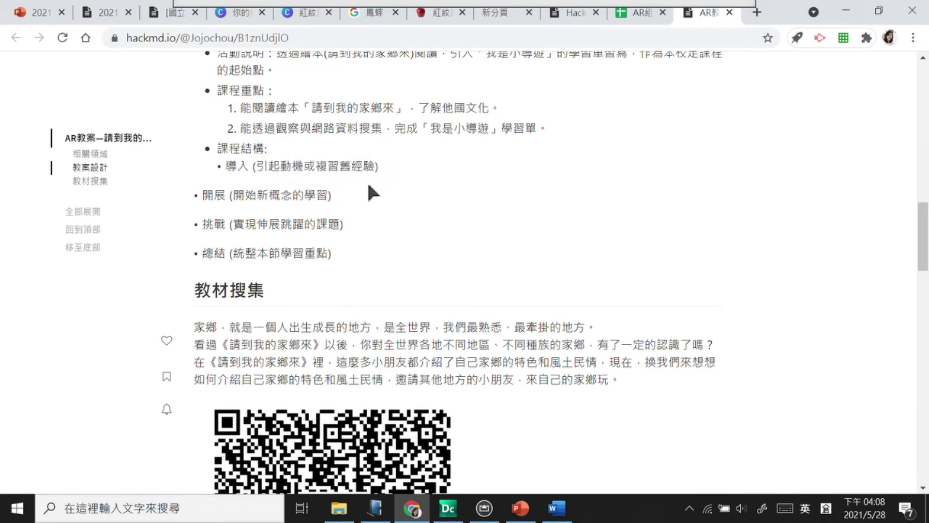
{"action": "left_click_drag", "start_coordinate": [246, 224], "coordinate": [335, 223]}
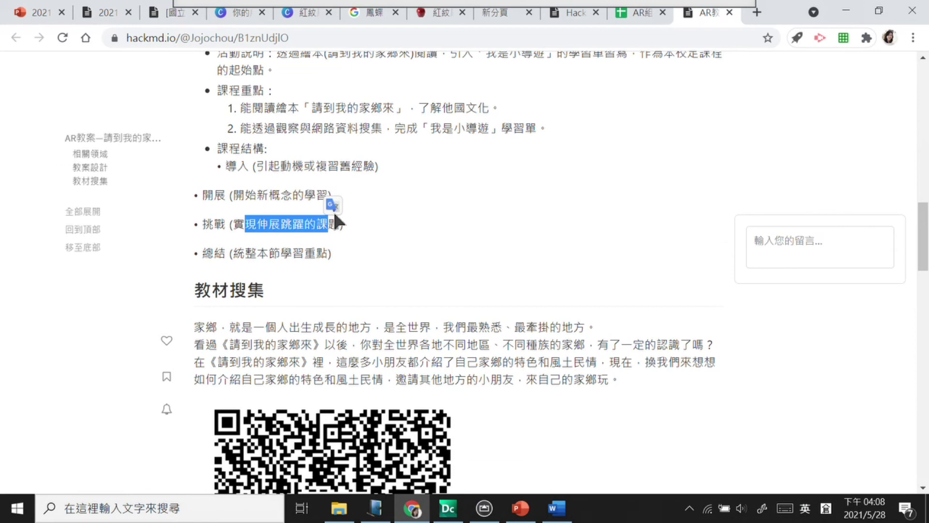
{"action": "left_click", "coordinate": [557, 508]}
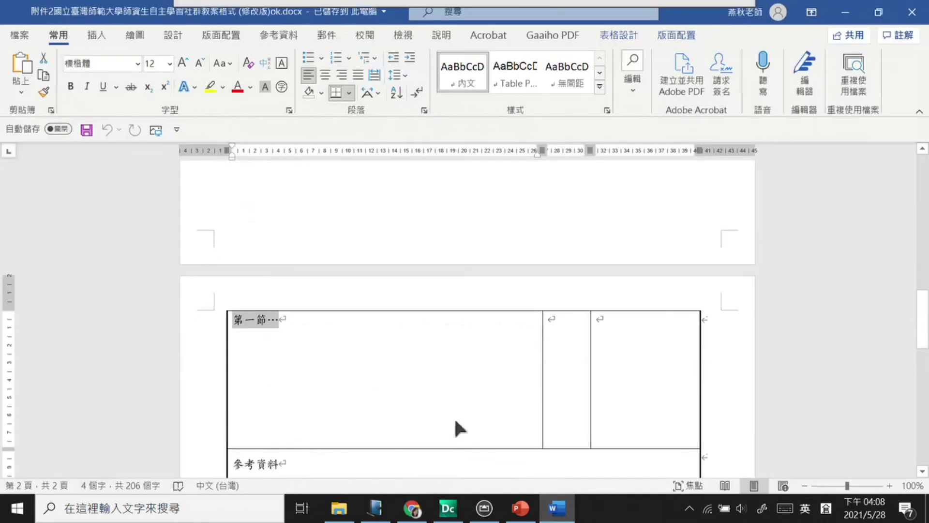
Step: Scroll the Word template to its 附錄 row and close the lesson-plan document
{"action": "left_click", "coordinate": [310, 341]}
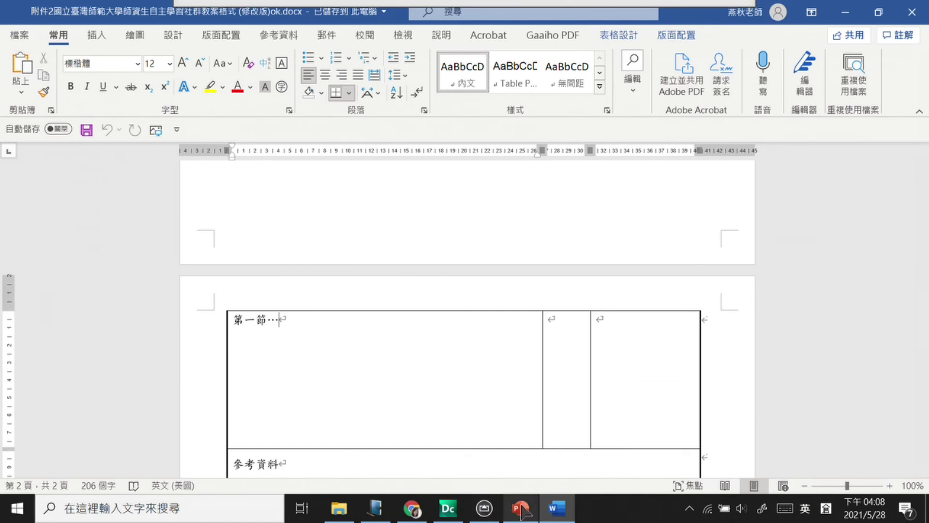
{"action": "mouse_move", "coordinate": [519, 511]}
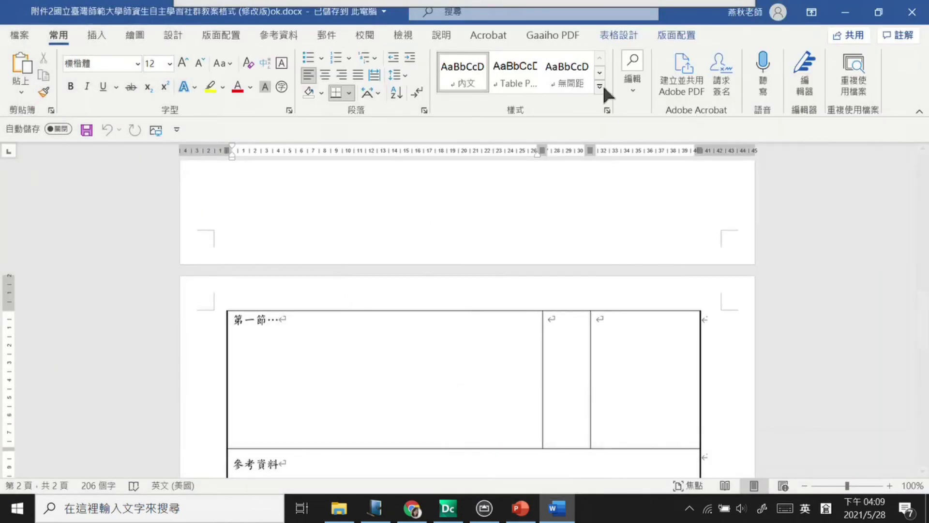
{"action": "scroll", "coordinate": [318, 220], "scroll_direction": "down", "scroll_amount": 1}
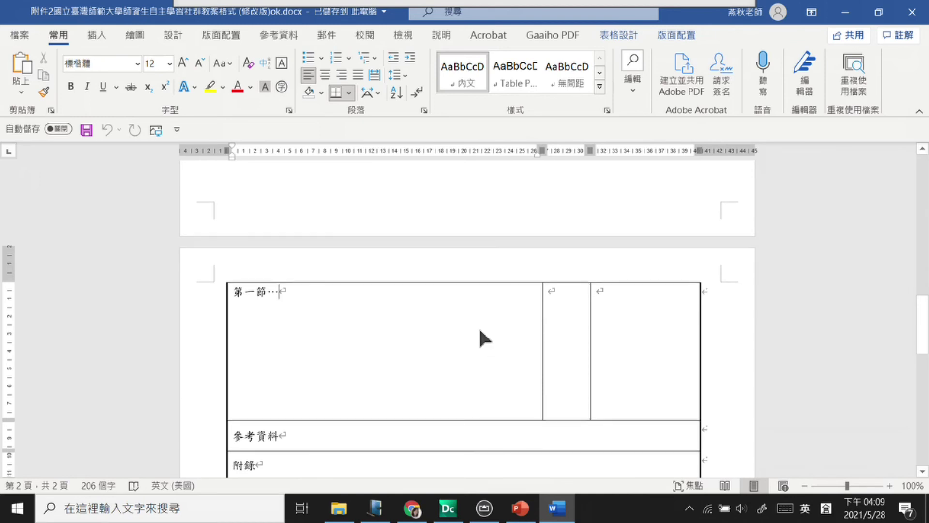
{"action": "scroll", "coordinate": [480, 331], "scroll_direction": "down", "scroll_amount": 3}
{"action": "scroll", "coordinate": [479, 329], "scroll_direction": "up", "scroll_amount": 3}
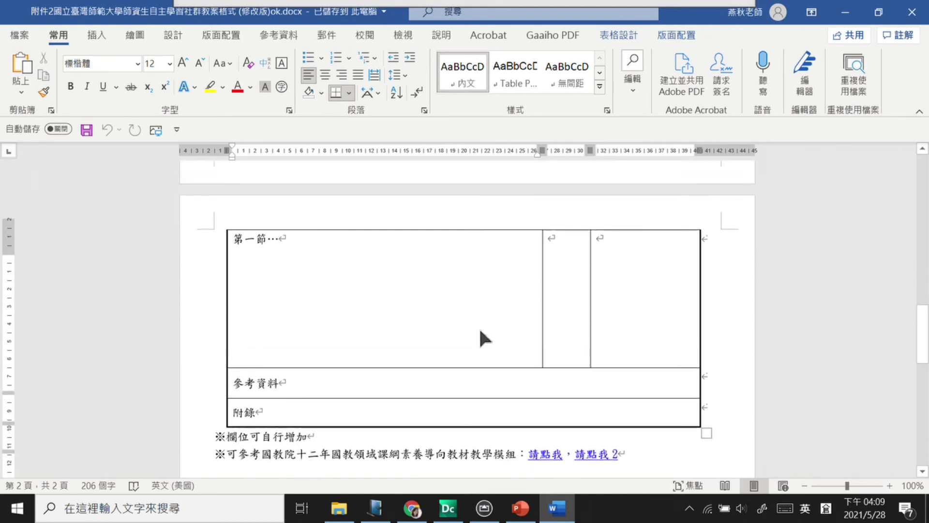
{"action": "left_click", "coordinate": [913, 11]}
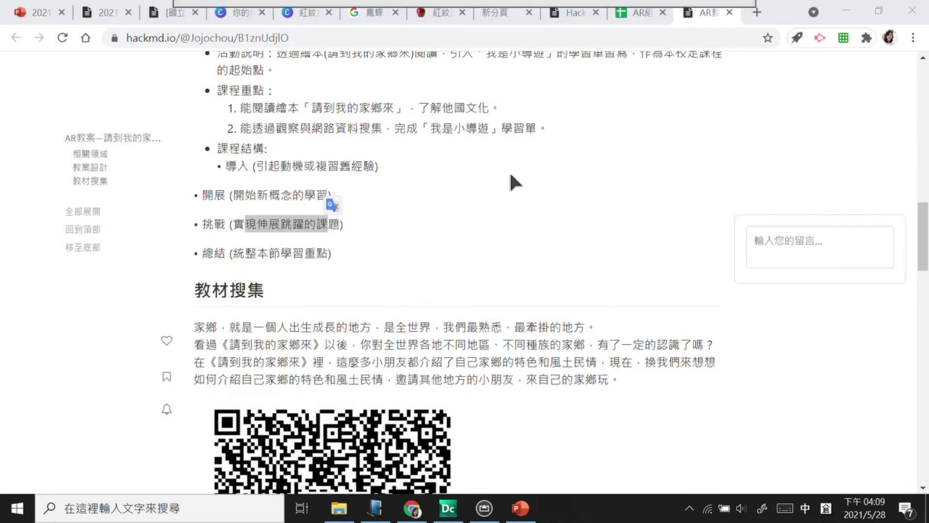
Step: Search Google for 'hackmd' in a new browser tab
{"action": "scroll", "coordinate": [336, 188], "scroll_direction": "up", "scroll_amount": 15}
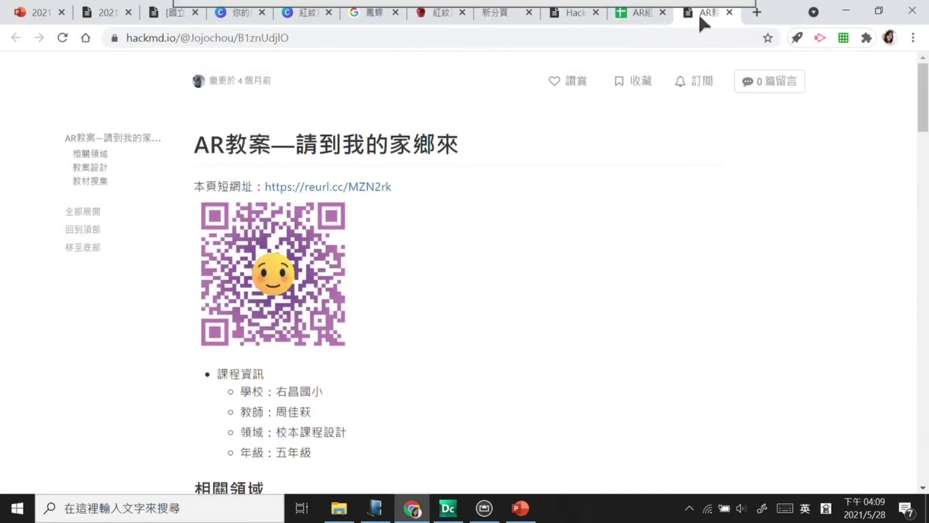
{"action": "left_click", "coordinate": [758, 17]}
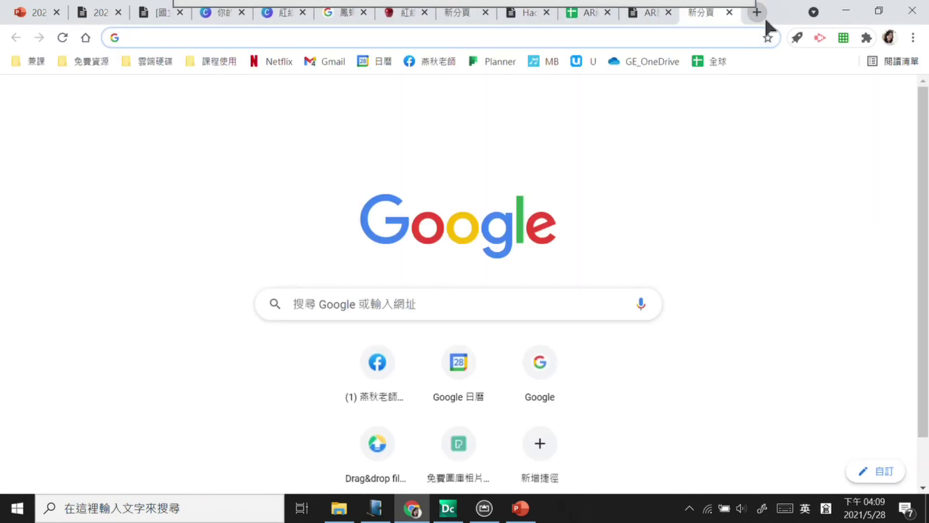
{"action": "type", "text": "hackmd"}
{"action": "key", "text": "Delete"}
{"action": "key", "text": "Return"}
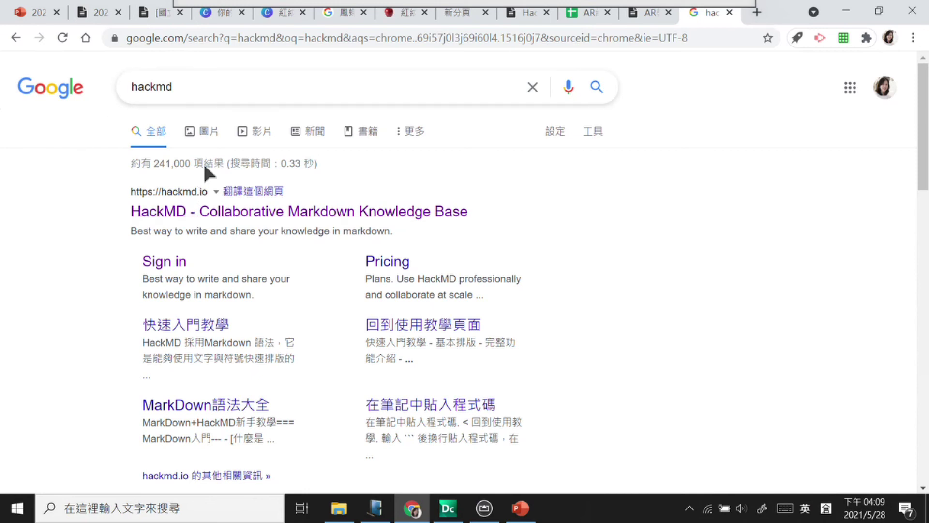
Step: Open HackMD from the search results and browse the pinned and untagged notes in the overview
{"action": "left_click", "coordinate": [224, 213]}
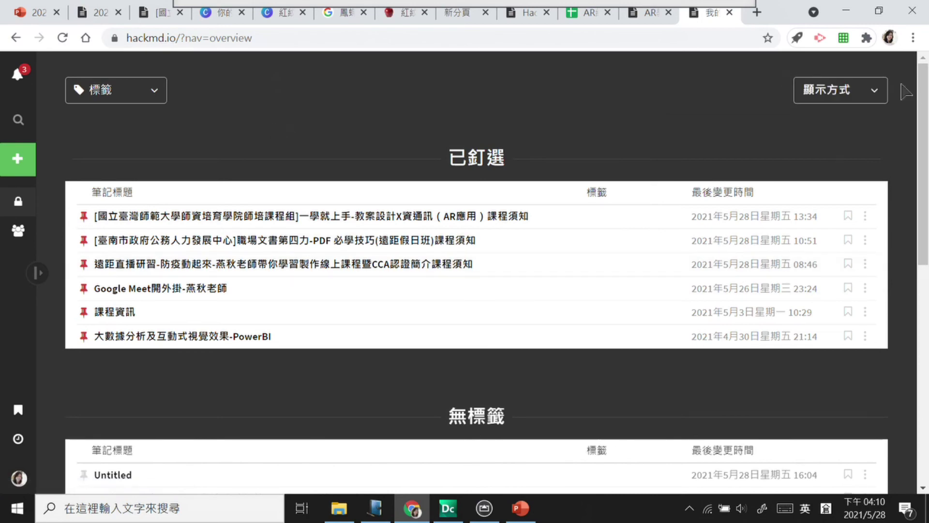
{"action": "scroll", "coordinate": [925, 167], "scroll_direction": "down", "scroll_amount": 4}
{"action": "scroll", "coordinate": [925, 167], "scroll_direction": "up", "scroll_amount": 4}
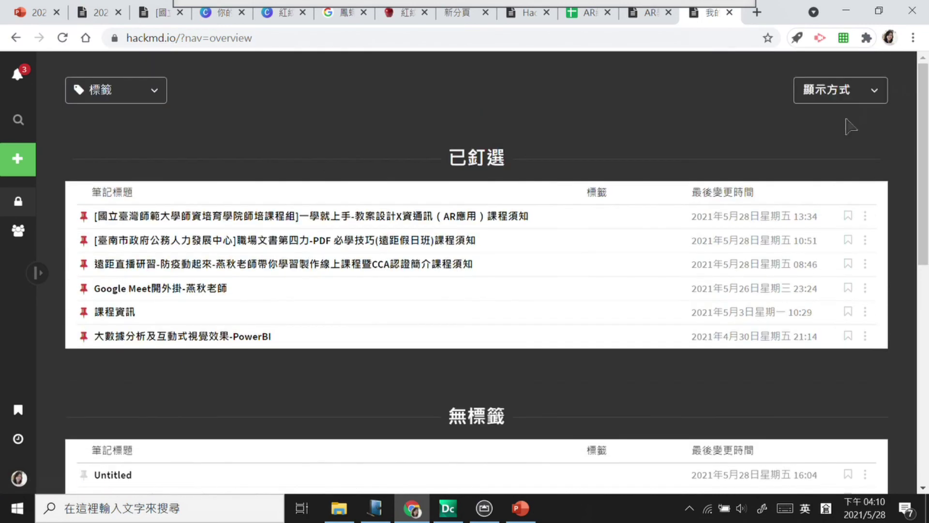
{"action": "left_click", "coordinate": [841, 90]}
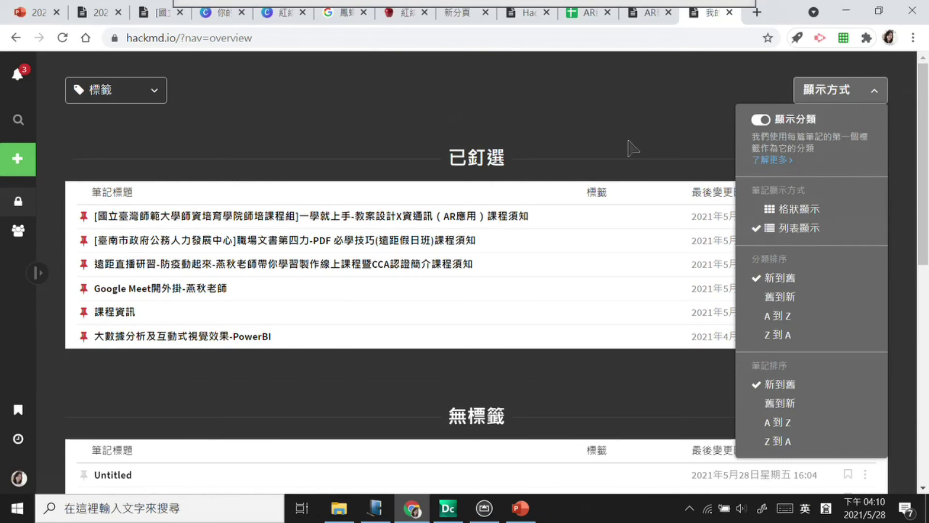
{"action": "left_click", "coordinate": [632, 145]}
{"action": "left_click_drag", "start_coordinate": [924, 116], "coordinate": [923, 334]}
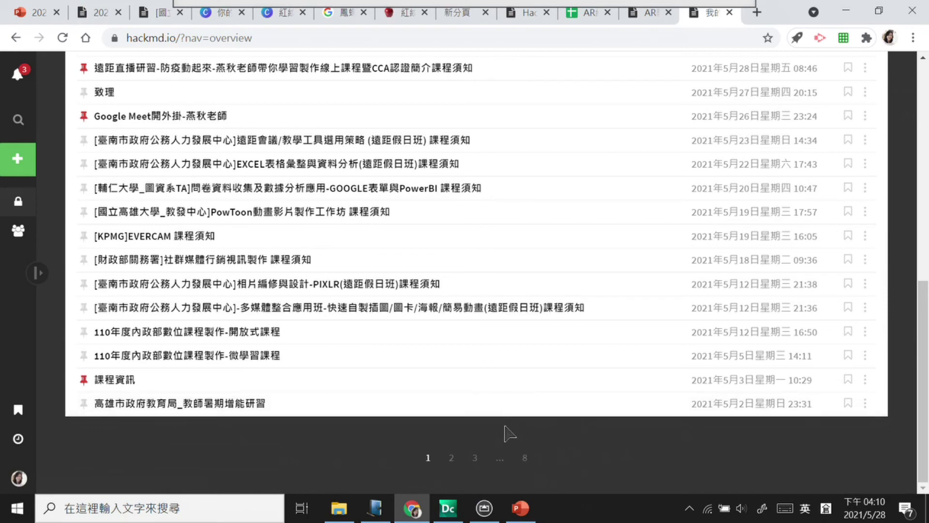
{"action": "scroll", "coordinate": [526, 334], "scroll_direction": "up", "scroll_amount": 3}
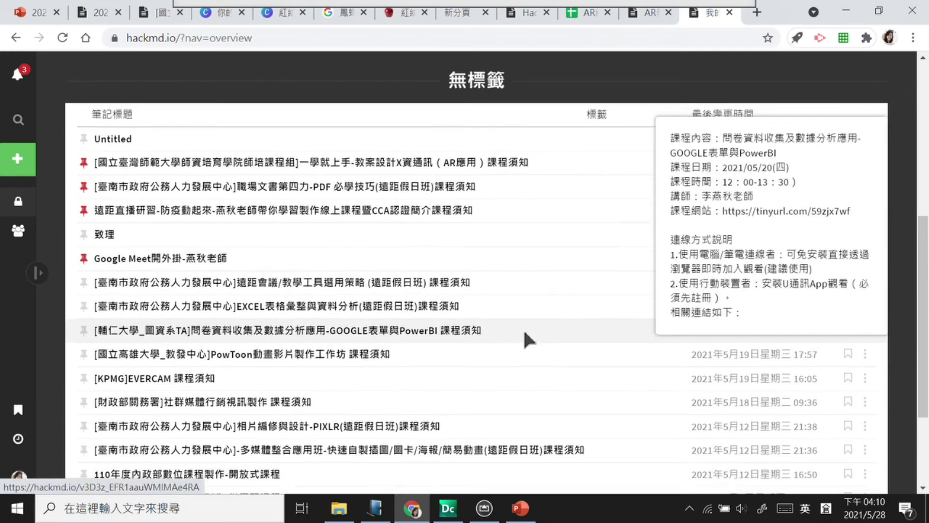
{"action": "scroll", "coordinate": [525, 334], "scroll_direction": "down", "scroll_amount": 1}
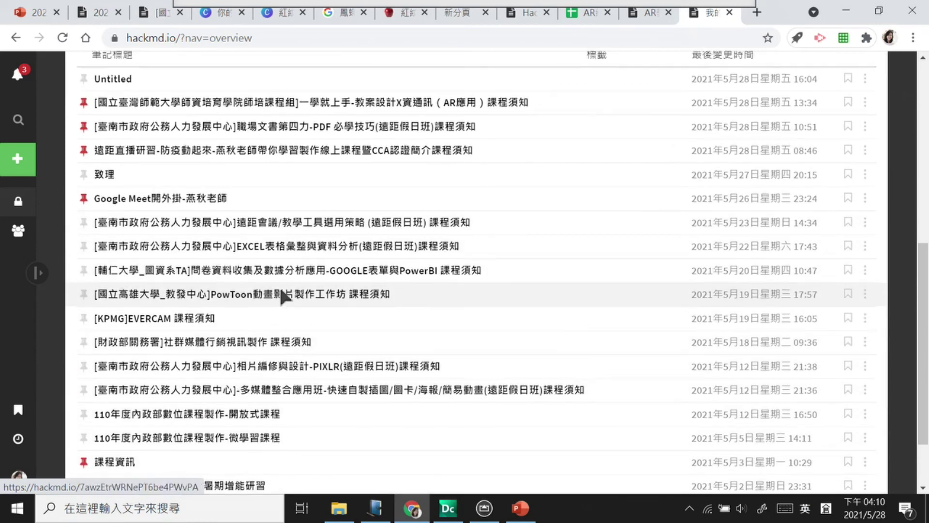
{"action": "scroll", "coordinate": [280, 286], "scroll_direction": "up", "scroll_amount": 3}
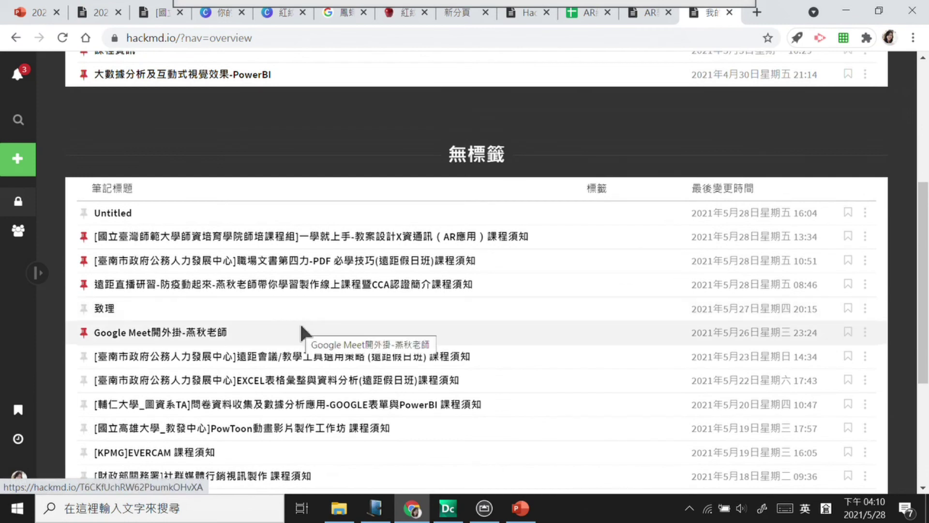
{"action": "mouse_move", "coordinate": [204, 297]}
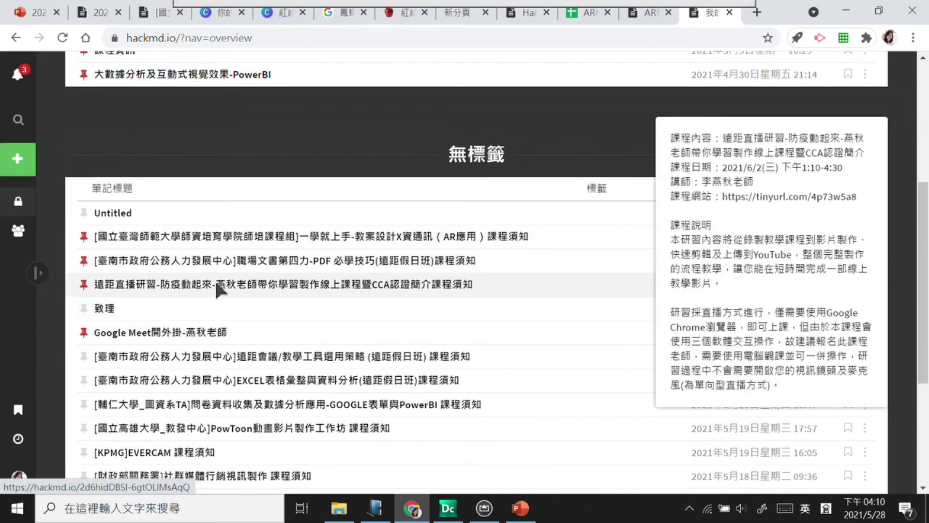
{"action": "mouse_move", "coordinate": [309, 283]}
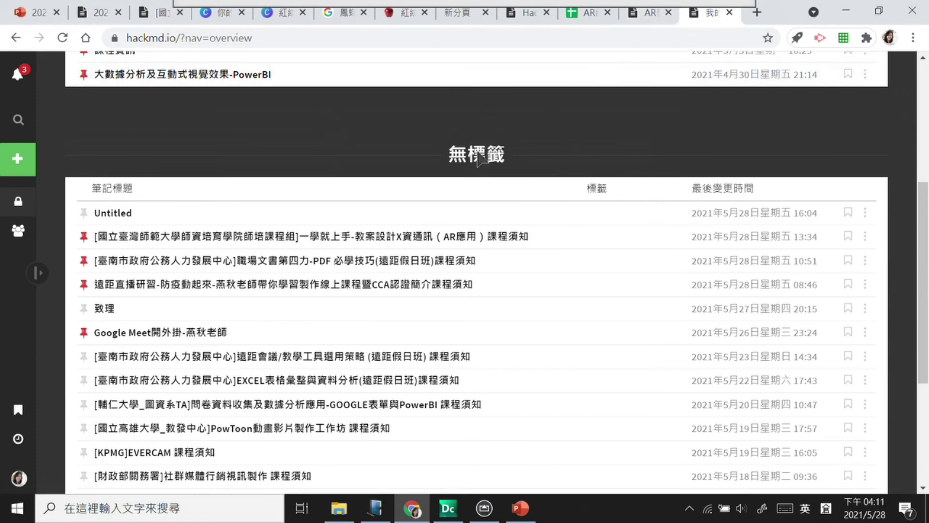
Step: Glance at the open HackMD note and AR lesson plan tabs, then return to the notes overview
{"action": "left_click", "coordinate": [533, 12]}
{"action": "left_click", "coordinate": [644, 11]}
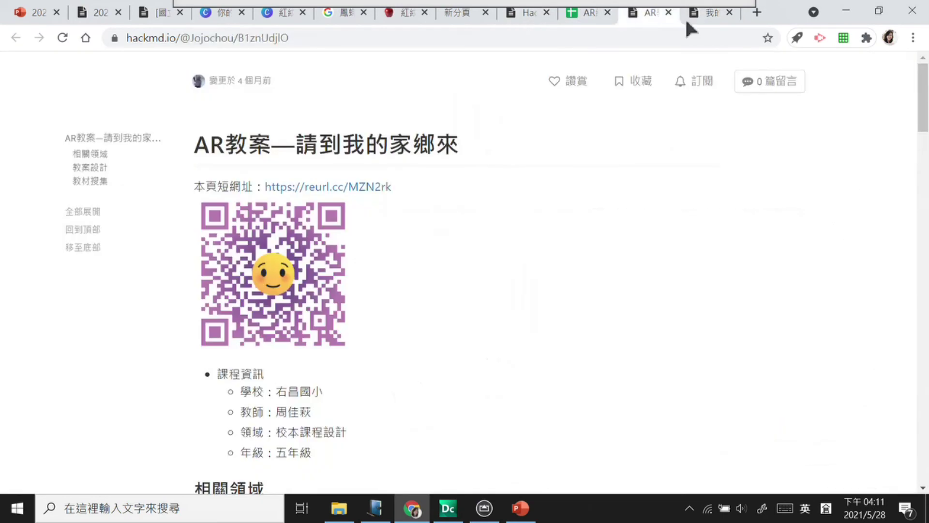
{"action": "left_click", "coordinate": [713, 15]}
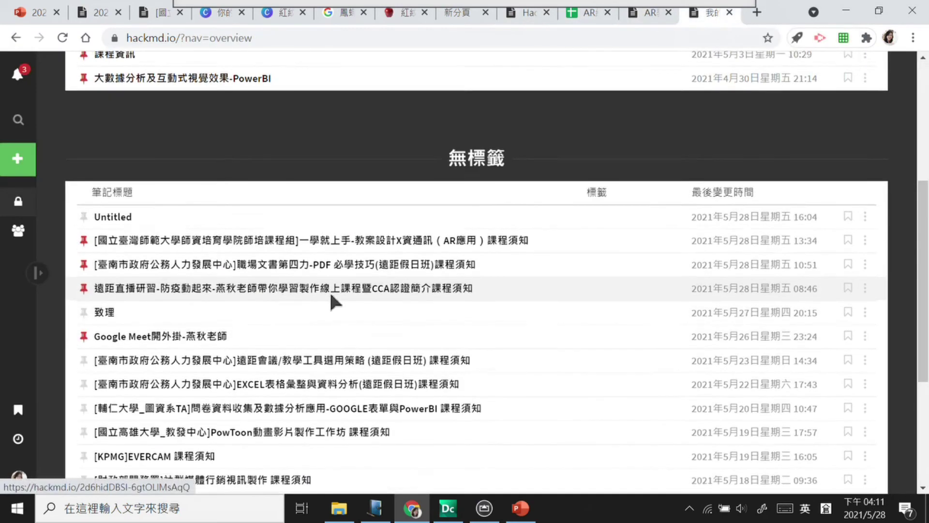
{"action": "scroll", "coordinate": [330, 291], "scroll_direction": "up", "scroll_amount": 5}
{"action": "scroll", "coordinate": [674, 160], "scroll_direction": "up", "scroll_amount": 1}
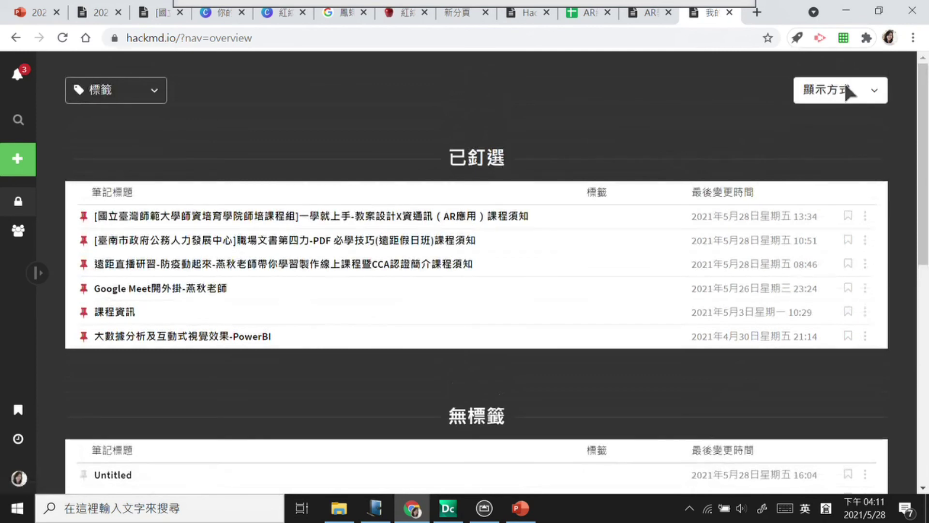
{"action": "left_click", "coordinate": [842, 90]}
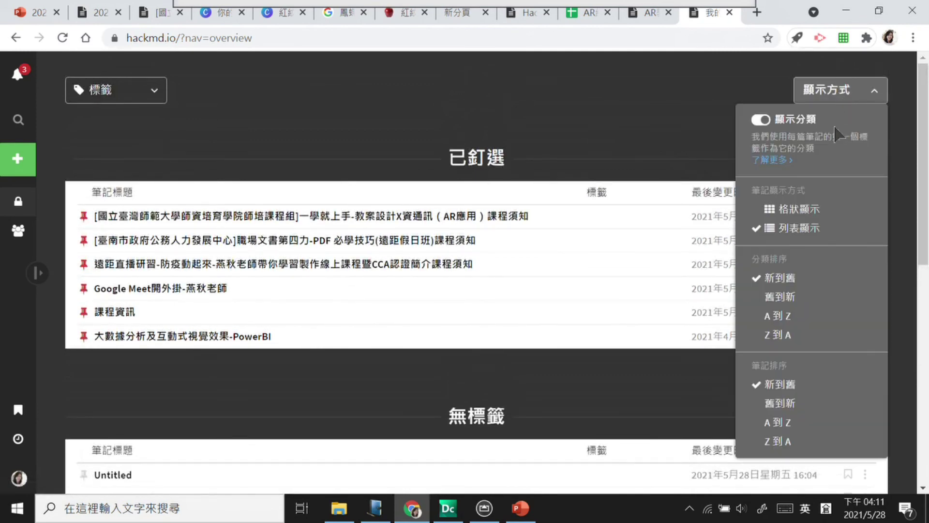
{"action": "left_click", "coordinate": [819, 209]}
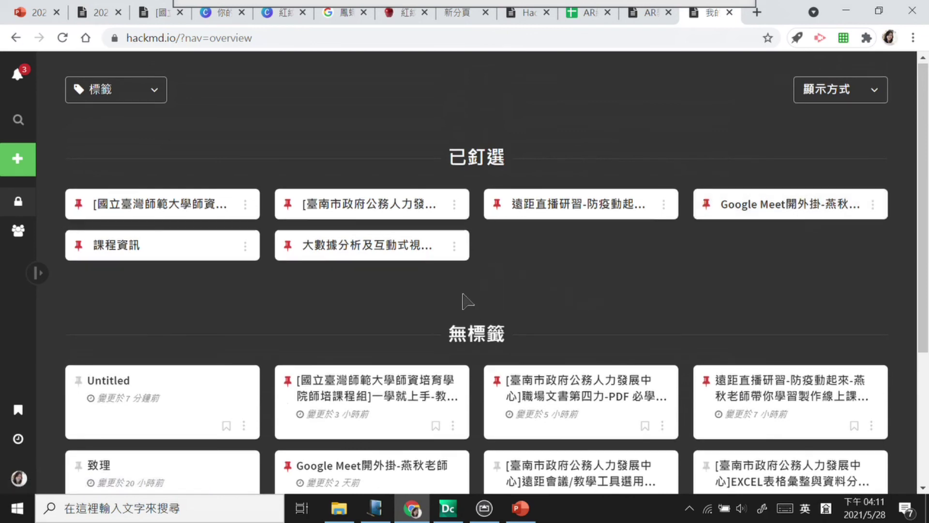
{"action": "scroll", "coordinate": [463, 294], "scroll_direction": "down", "scroll_amount": 2}
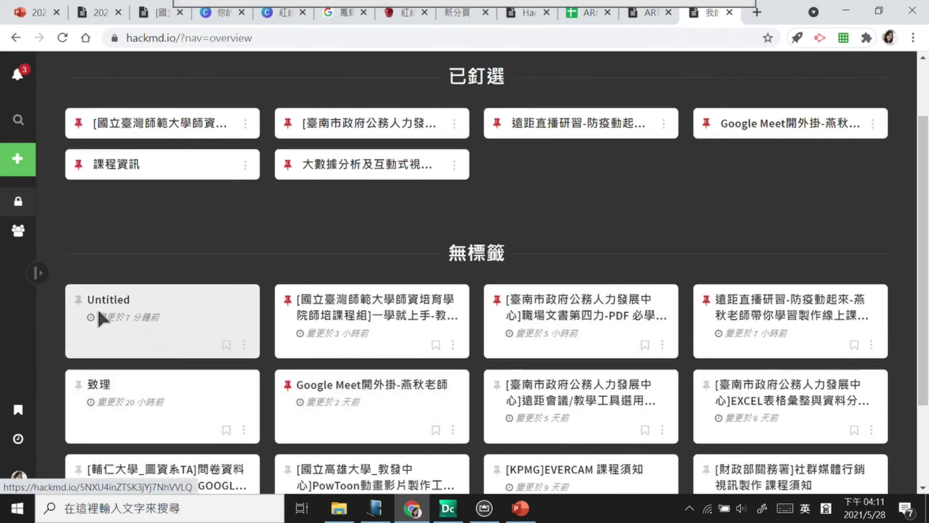
{"action": "left_click", "coordinate": [78, 299]}
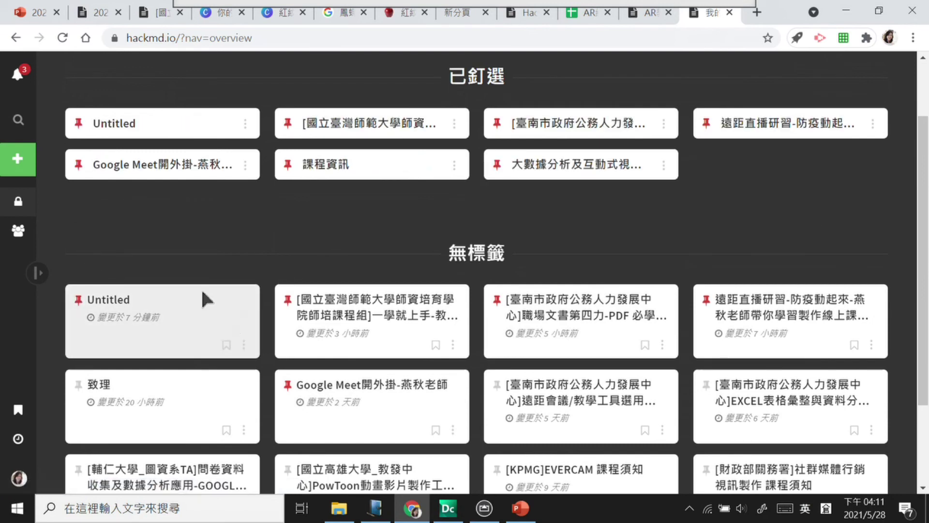
{"action": "left_click", "coordinate": [78, 123]}
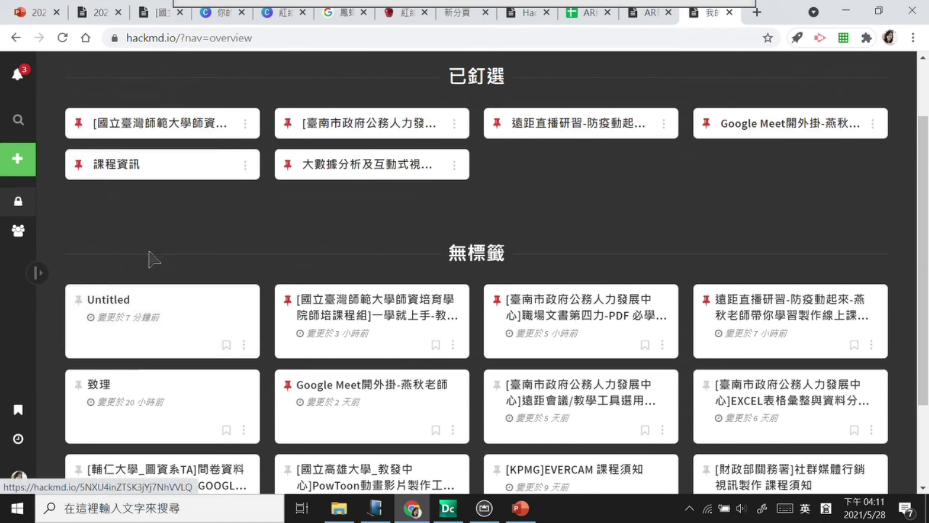
{"action": "scroll", "coordinate": [586, 178], "scroll_direction": "up", "scroll_amount": 2}
{"action": "left_click", "coordinate": [840, 91]}
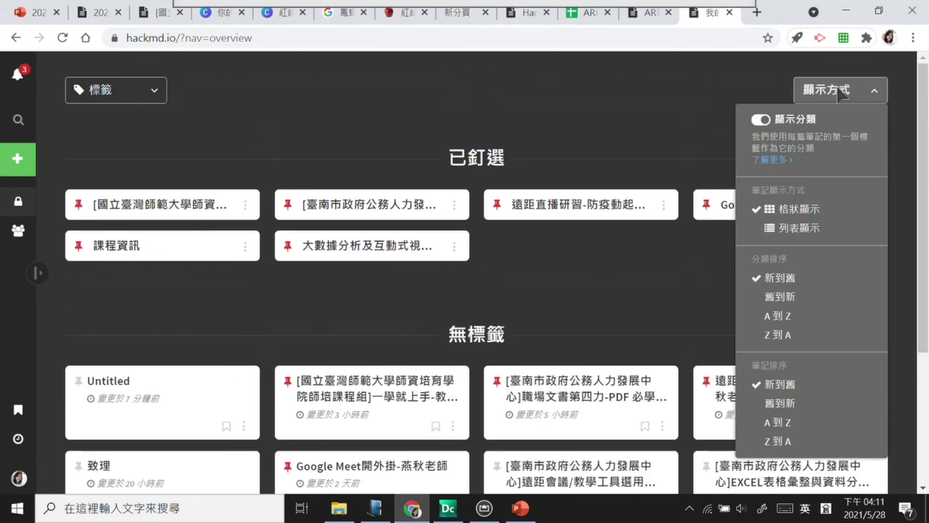
{"action": "left_click", "coordinate": [811, 228]}
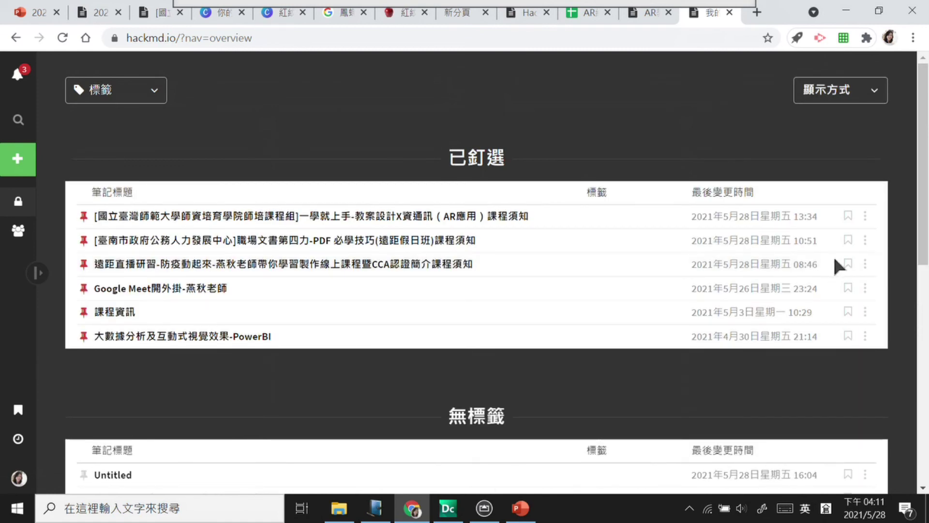
{"action": "scroll", "coordinate": [163, 386], "scroll_direction": "down", "scroll_amount": 3}
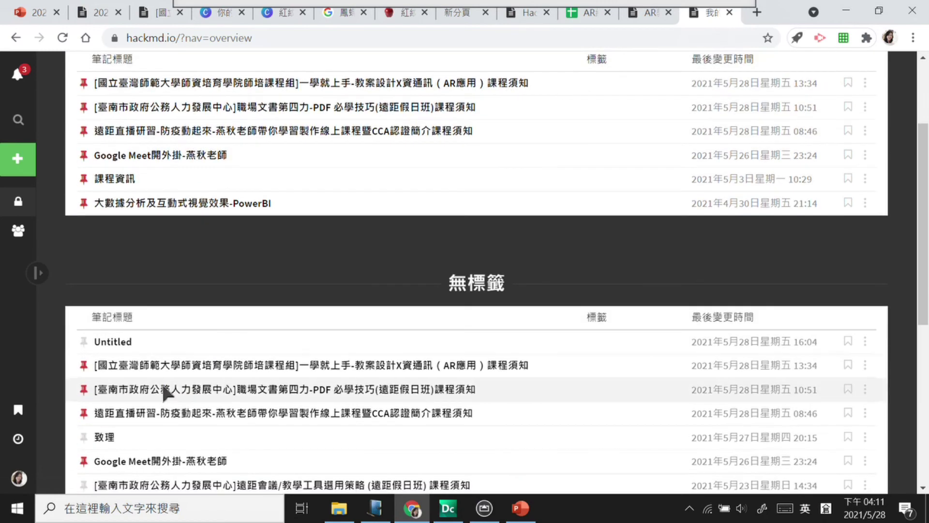
{"action": "mouse_move", "coordinate": [18, 152]}
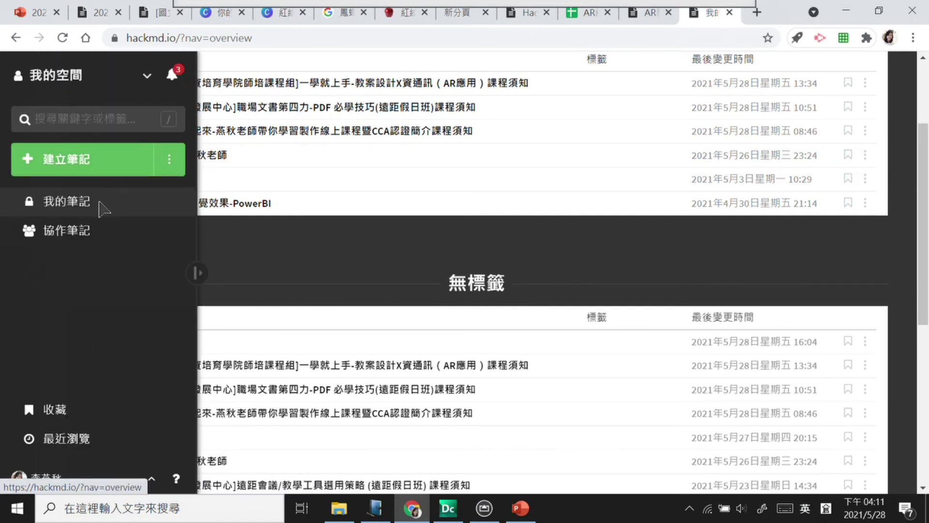
Step: Create a new note and try the editor-only, split and preview-only views
{"action": "left_click", "coordinate": [92, 162]}
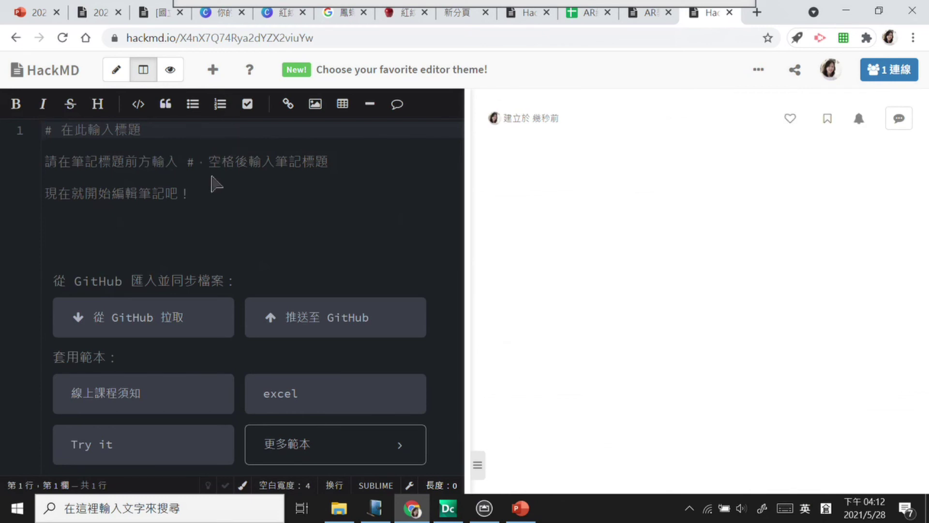
{"action": "left_click", "coordinate": [117, 71]}
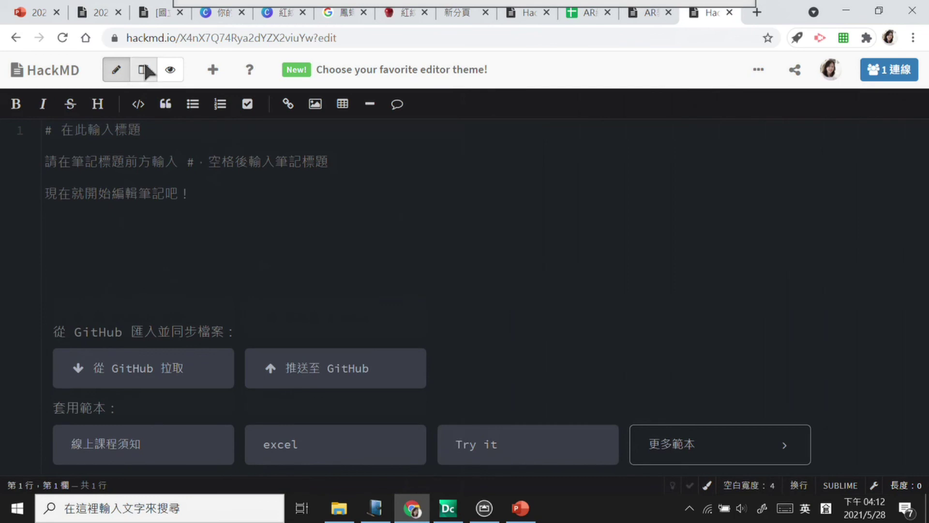
{"action": "left_click", "coordinate": [144, 70]}
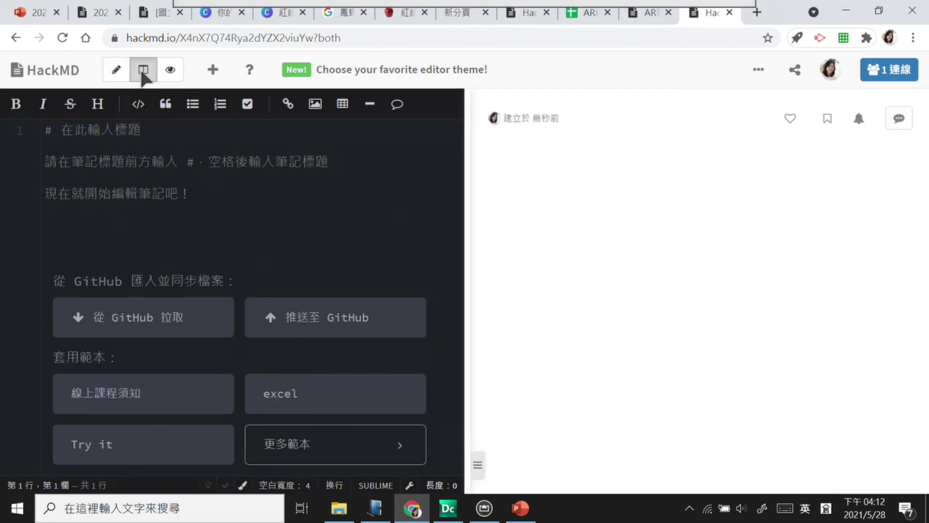
{"action": "left_click", "coordinate": [176, 74]}
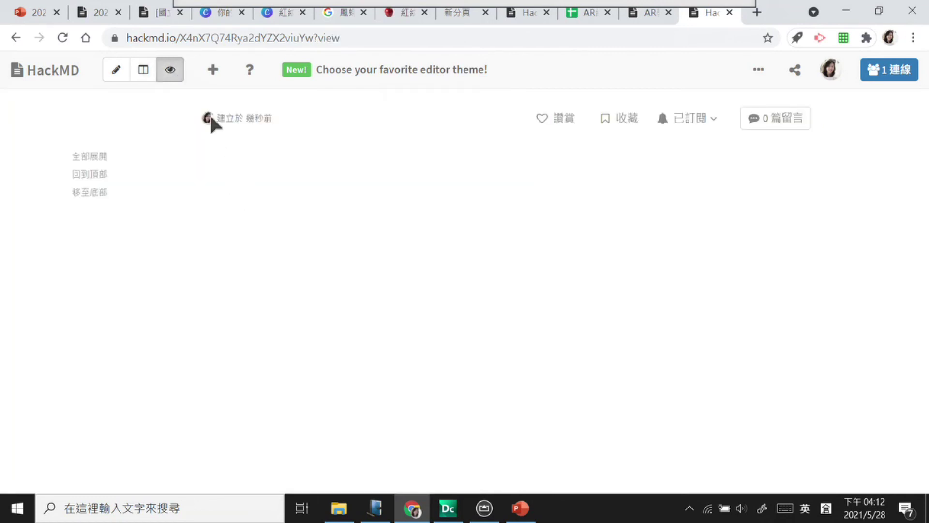
Step: Settle on split view, clear the template text and place the caret on line 1
{"action": "left_click", "coordinate": [144, 67]}
{"action": "left_click", "coordinate": [116, 70]}
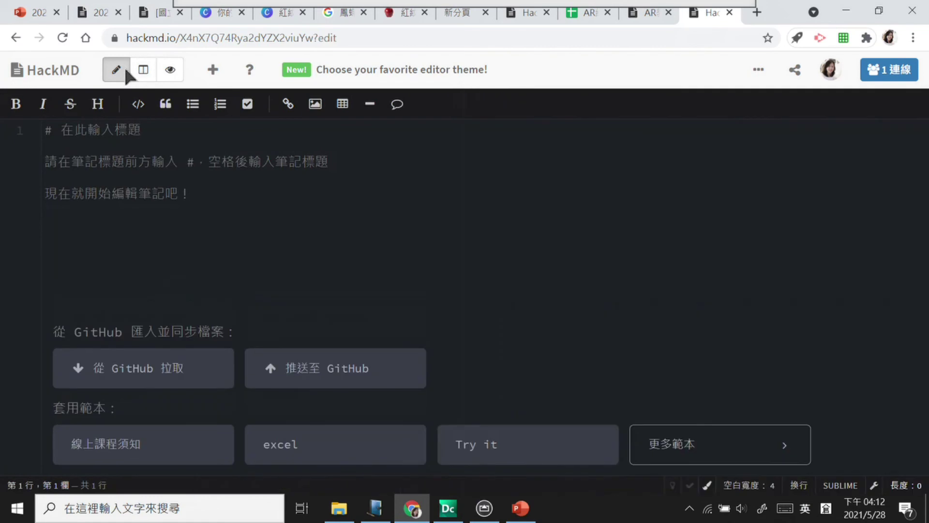
{"action": "left_click", "coordinate": [145, 73]}
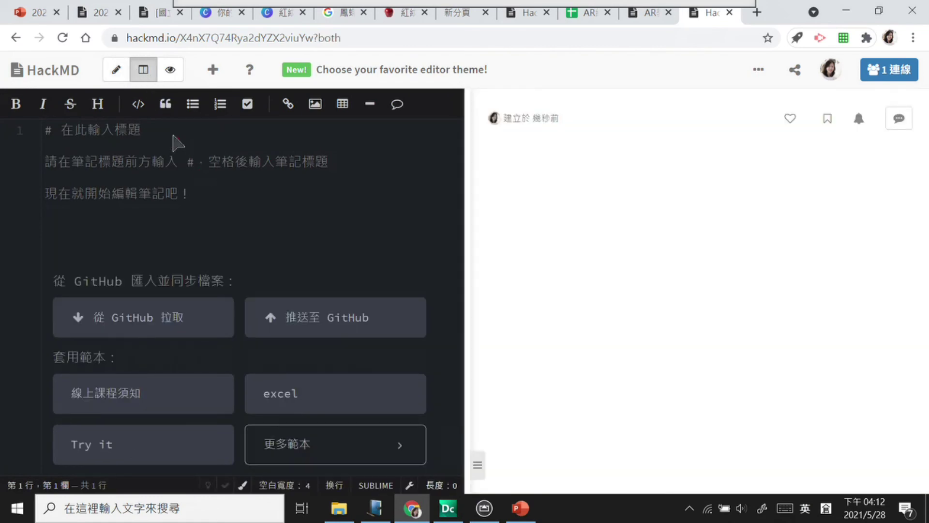
{"action": "left_click_drag", "start_coordinate": [3, 89], "coordinate": [439, 111]}
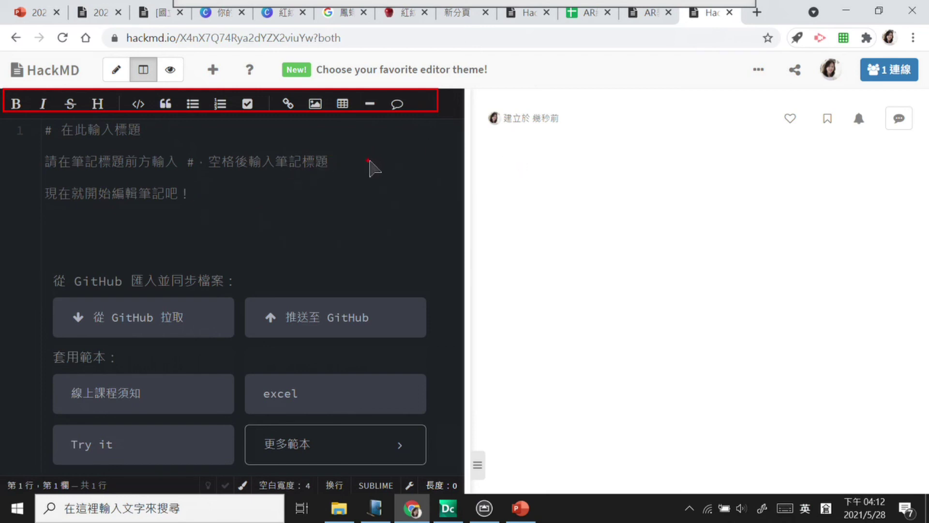
{"action": "left_click", "coordinate": [145, 136]}
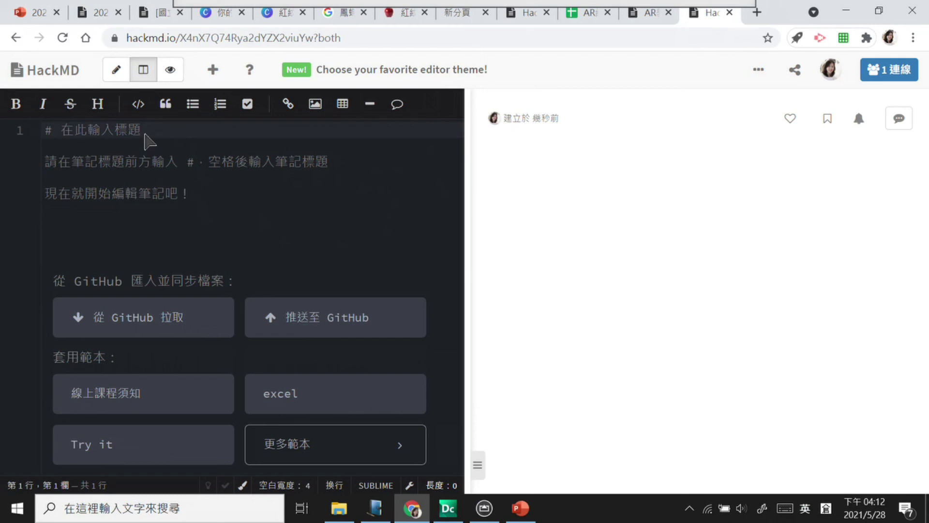
{"action": "key", "text": "shift"}
Step: Type the title 數位教材設計 on the note's first line
{"action": "type", "text": "數"}
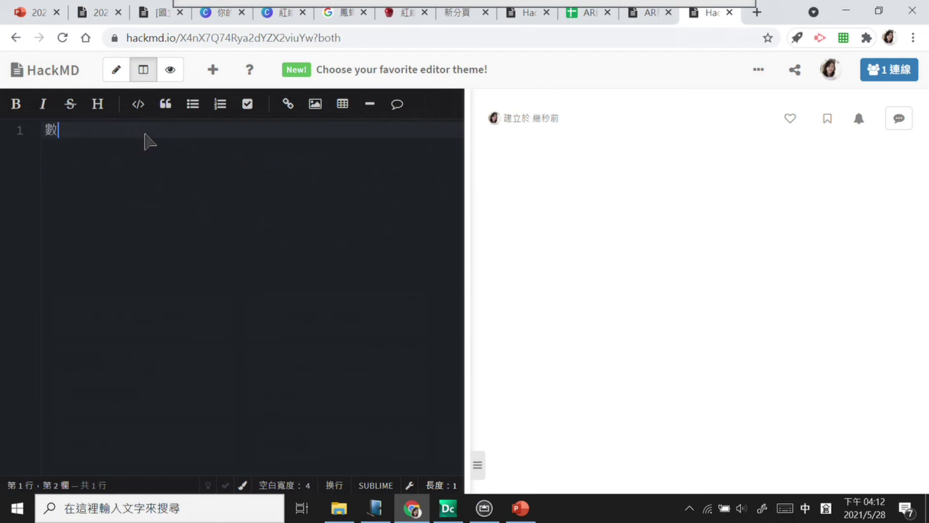
{"action": "type", "text": "位教木木設計"}
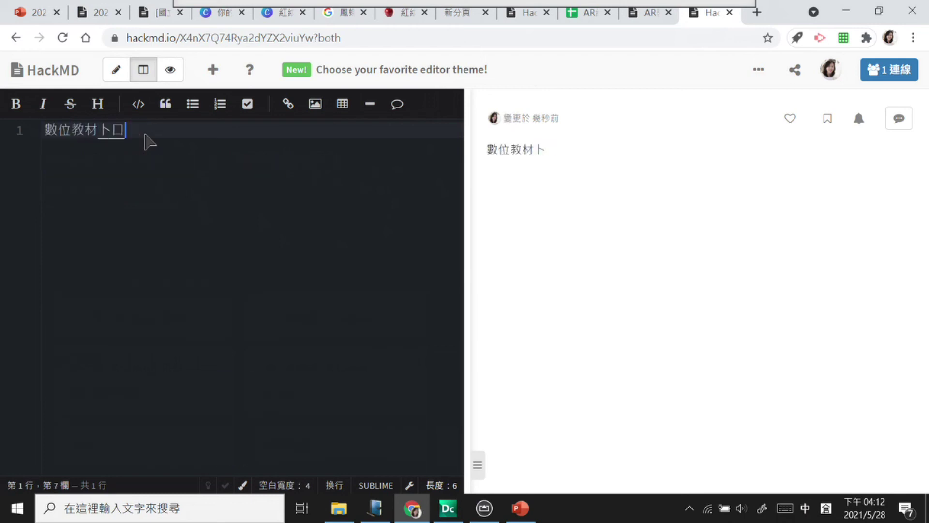
{"action": "key", "text": "Return"}
{"action": "key", "text": "Return"}
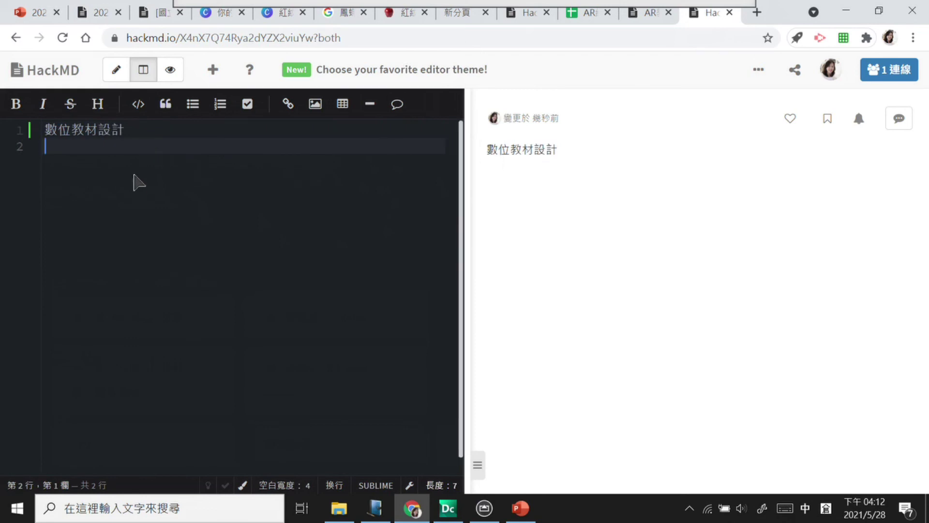
{"action": "key", "text": "Up"}
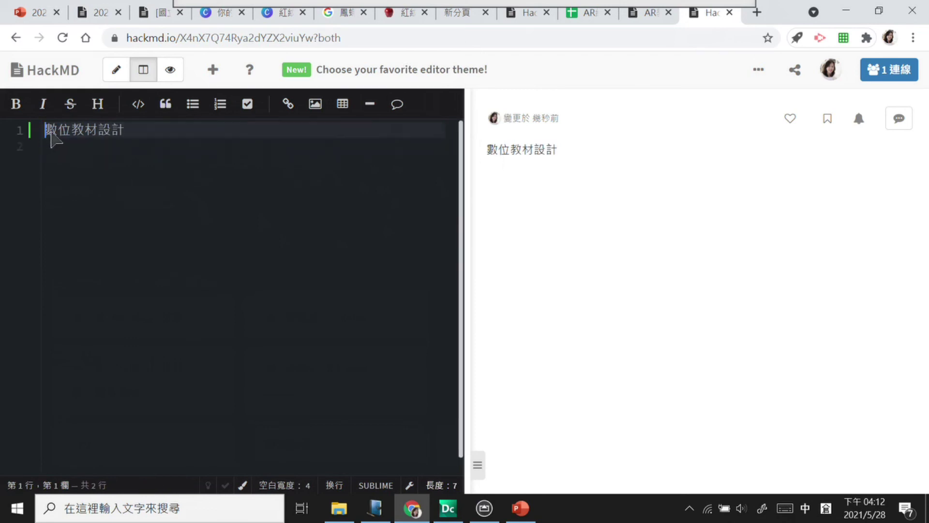
Step: Cycle the title through heading levels H1 to H6 with the heading button
{"action": "left_click", "coordinate": [98, 104]}
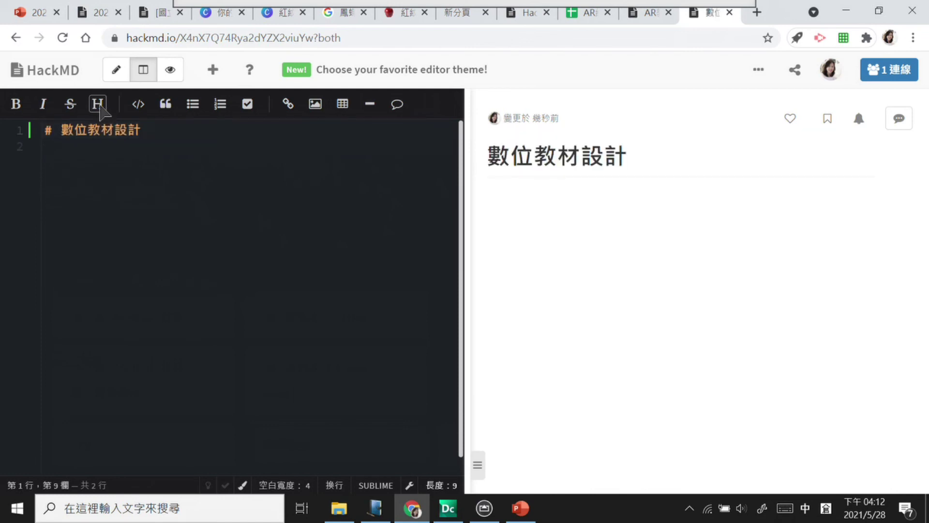
{"action": "left_click", "coordinate": [100, 109]}
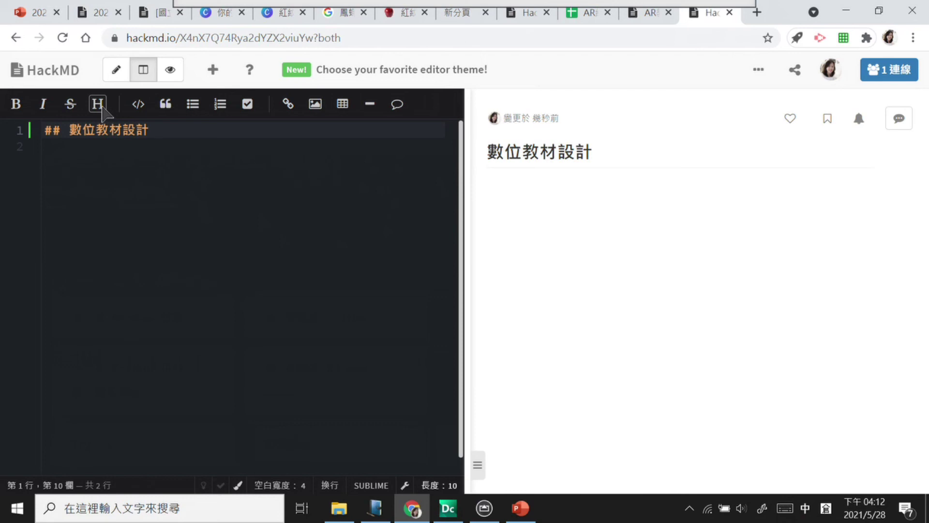
{"action": "left_click", "coordinate": [103, 109]}
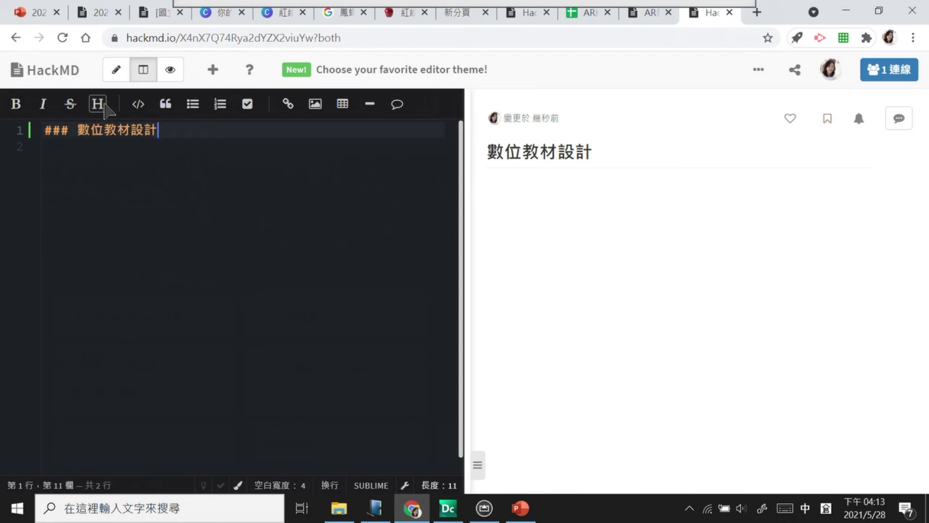
{"action": "left_click", "coordinate": [106, 110]}
{"action": "left_click", "coordinate": [106, 110]}
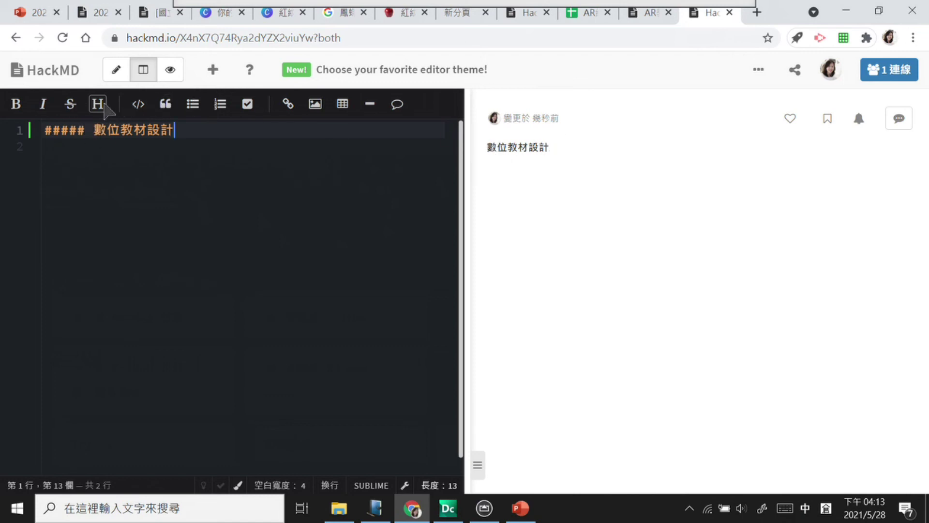
{"action": "left_click", "coordinate": [99, 104]}
{"action": "left_click", "coordinate": [99, 103]}
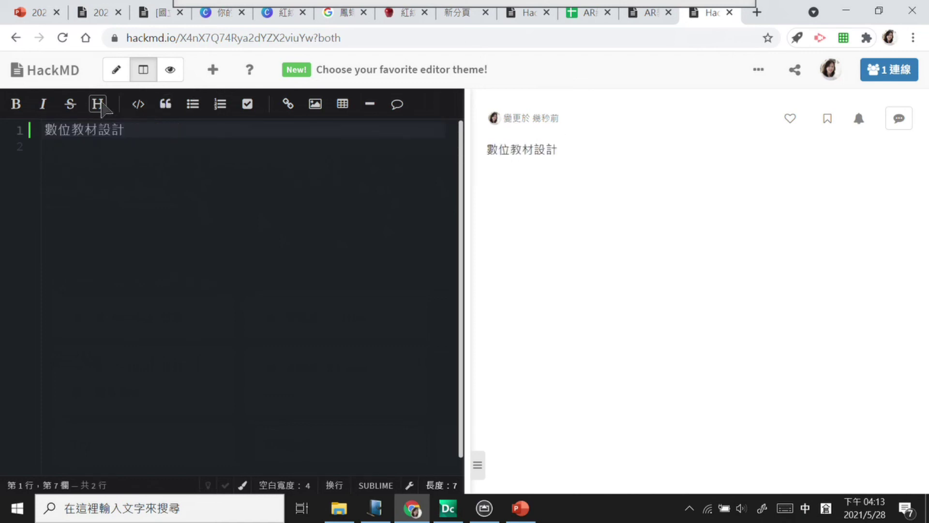
{"action": "left_click", "coordinate": [99, 103]}
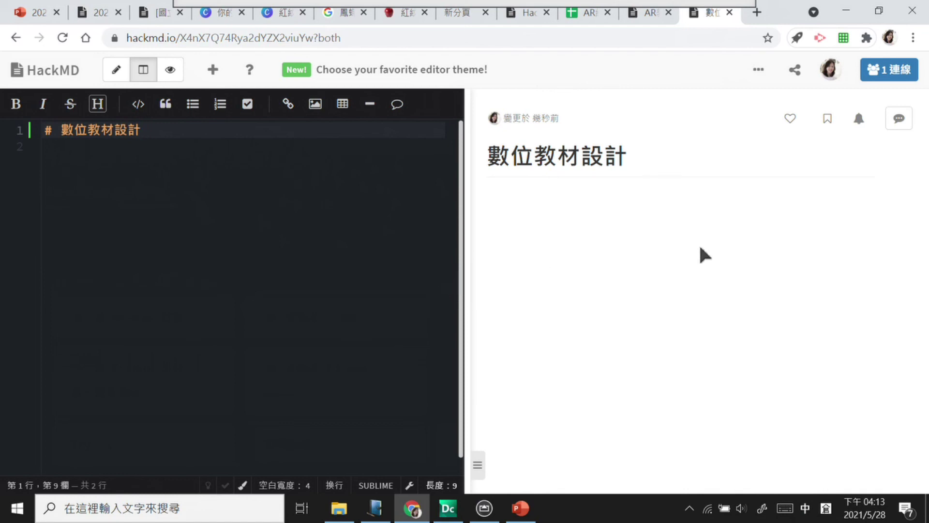
Step: Restrict the note's edit permission to 擁有者 (owner only), keeping reading open to 所有人
{"action": "mouse_move", "coordinate": [797, 72]}
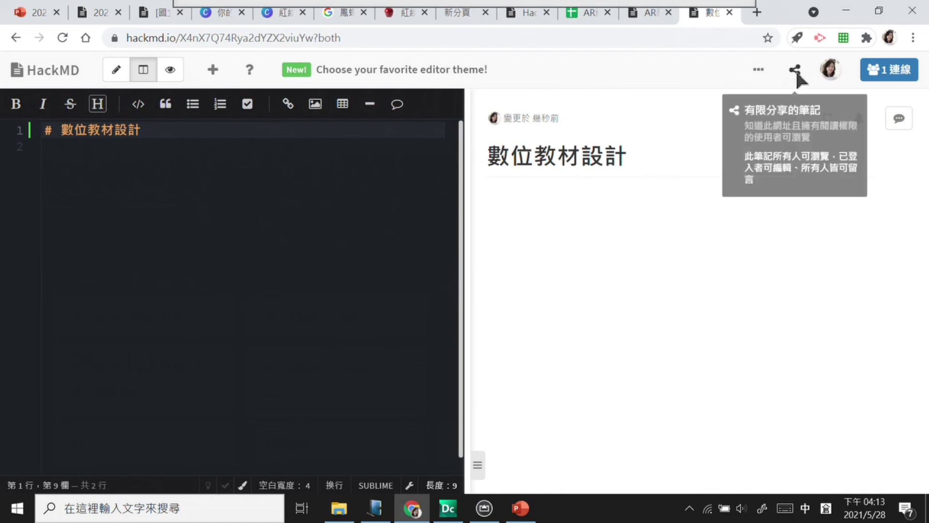
{"action": "left_click", "coordinate": [794, 70]}
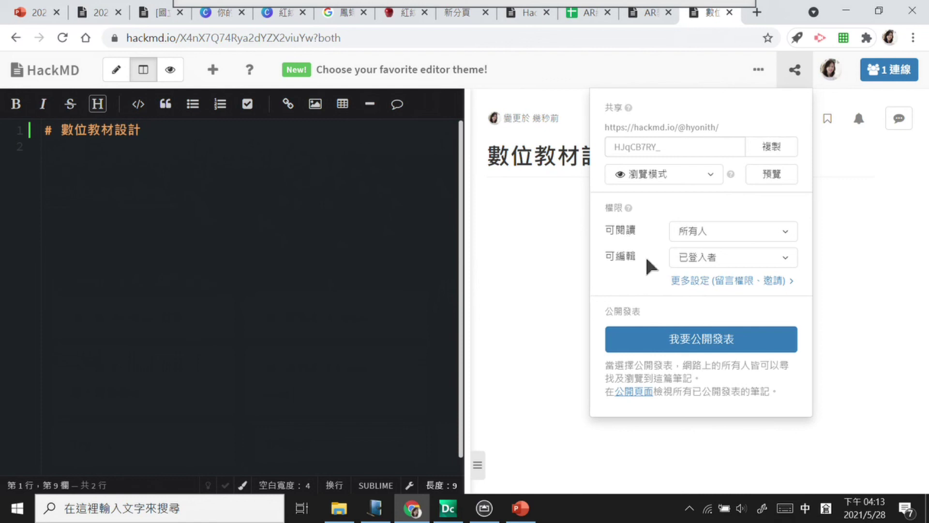
{"action": "left_click", "coordinate": [790, 259]}
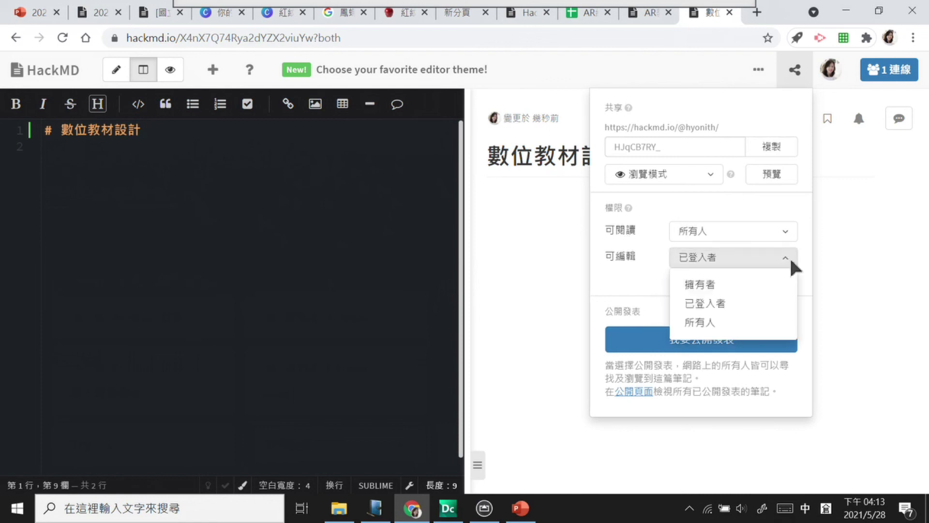
{"action": "left_click", "coordinate": [743, 288]}
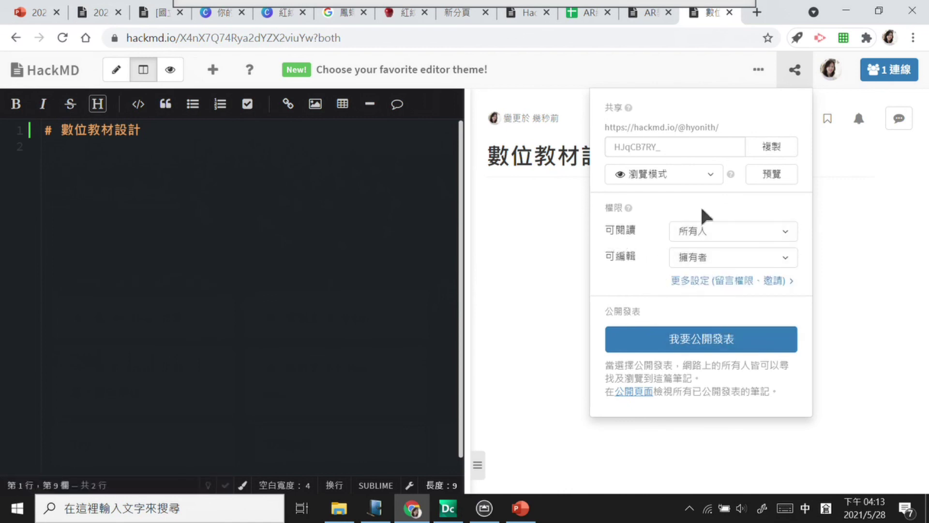
{"action": "left_click", "coordinate": [693, 280]}
Step: Search the 受邀者 field for a user to invite and discard the unmatched search
{"action": "left_click", "coordinate": [662, 237]}
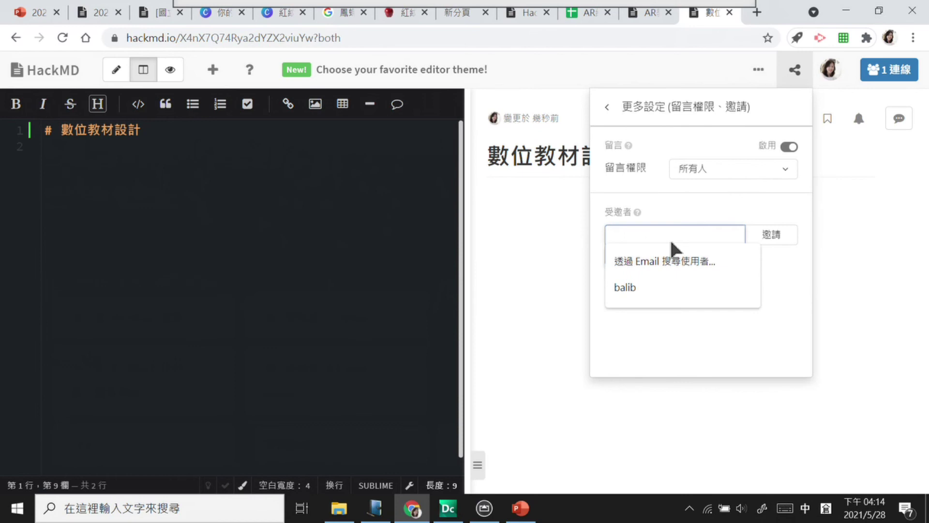
{"action": "key", "text": "shift"}
{"action": "type", "text": "hyonith"}
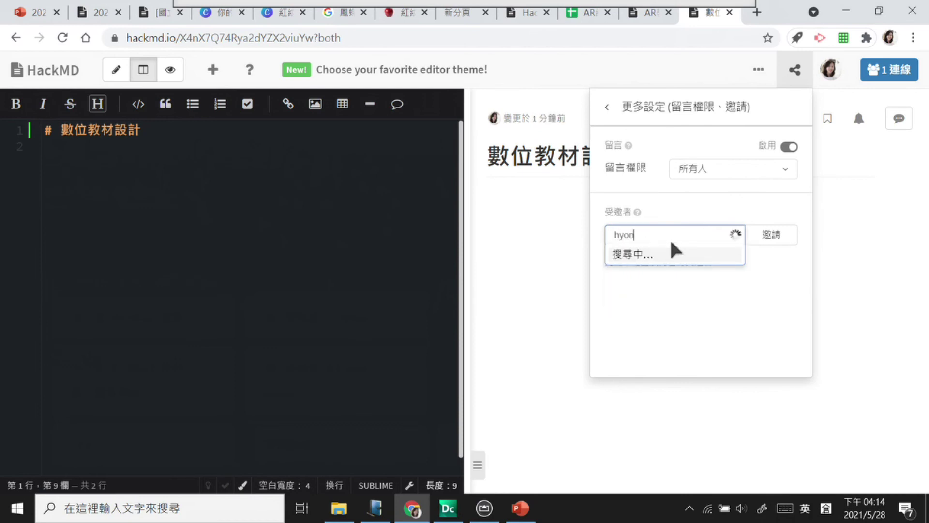
{"action": "key", "text": "BackSpace"}
{"action": "key", "text": "BackSpace"}
{"action": "key", "text": "BackSpace"}
{"action": "key", "text": "BackSpace"}
{"action": "key", "text": "BackSpace"}
{"action": "key", "text": "BackSpace"}
{"action": "key", "text": "BackSpace"}
{"action": "key", "text": "shift"}
{"action": "type", "text": "燕秋竹口中一月"}
{"action": "key", "text": "space"}
{"action": "type", "text": "師"}
{"action": "key", "text": "BackSpace"}
{"action": "key", "text": "BackSpace"}
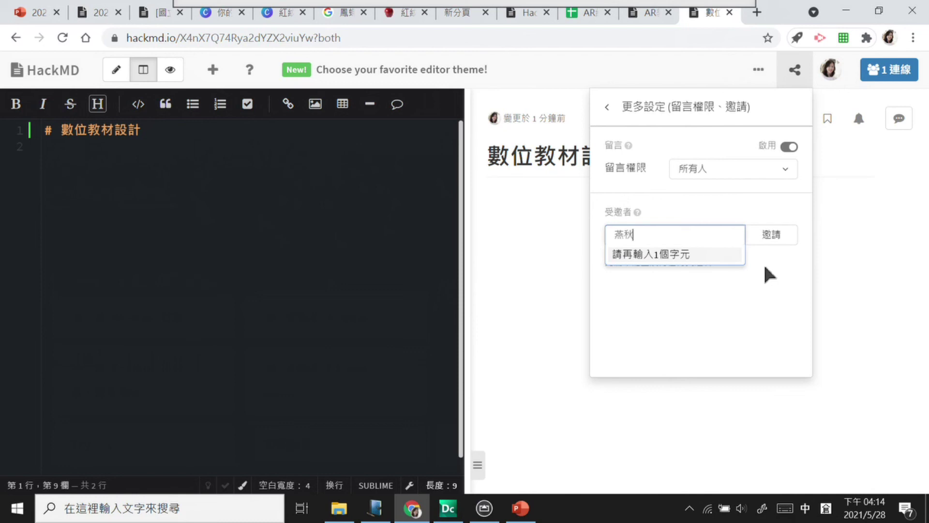
{"action": "left_click", "coordinate": [656, 275]}
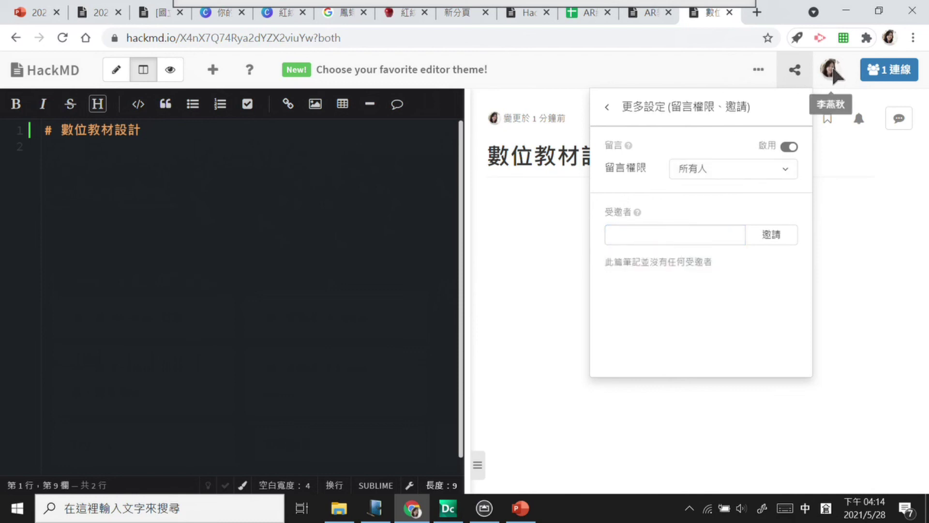
Step: Try another invitee name, discard it when nothing matches, and return to the main sharing settings
{"action": "left_click", "coordinate": [647, 237]}
{"action": "type", "text": "李竹木火"}
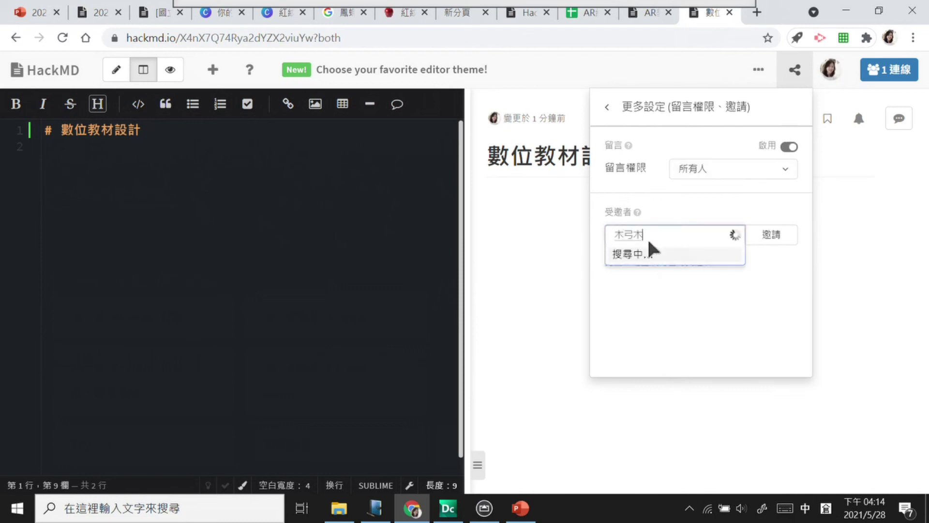
{"action": "key", "text": "BackSpace"}
{"action": "key", "text": "BackSpace"}
{"action": "key", "text": "BackSpace"}
{"action": "type", "text": "燕竹"}
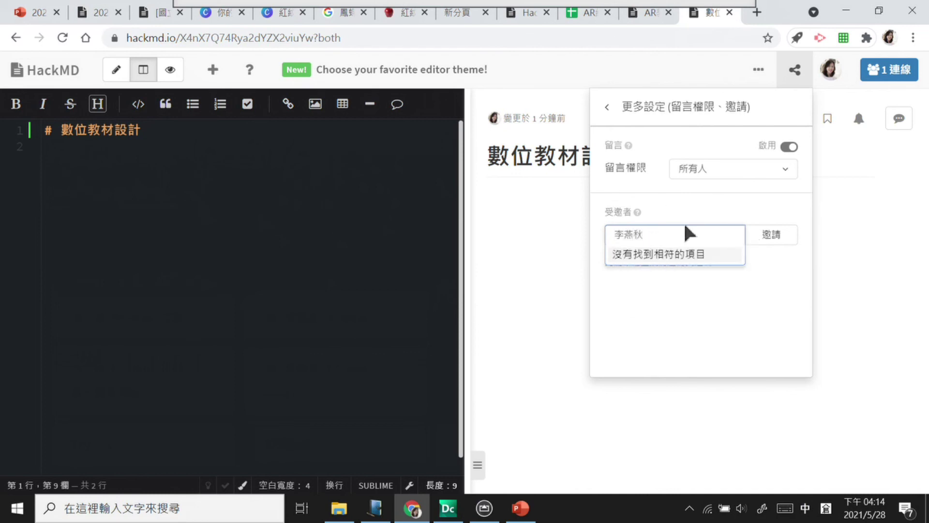
{"action": "left_click", "coordinate": [713, 307]}
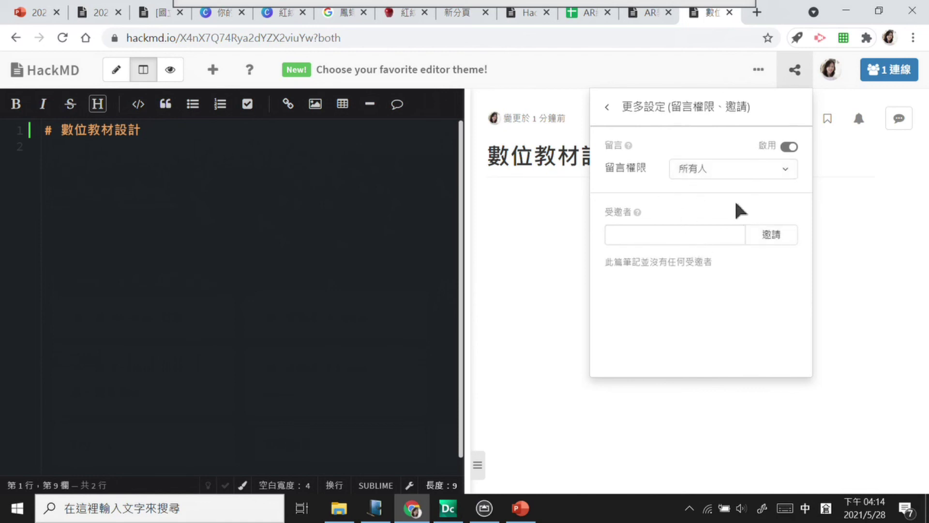
{"action": "left_click", "coordinate": [607, 106]}
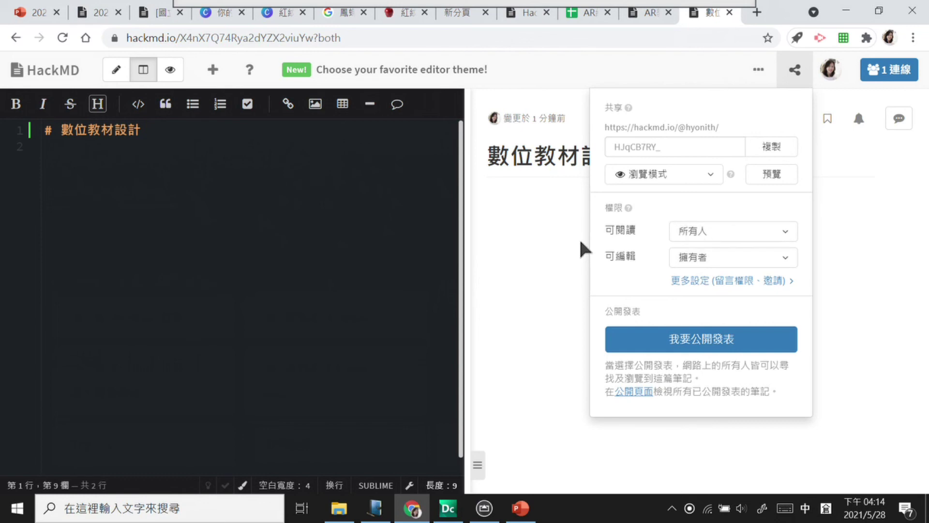
Step: Copy the note's share link and set edit permission to 所有人 (everyone)
{"action": "left_click", "coordinate": [766, 143]}
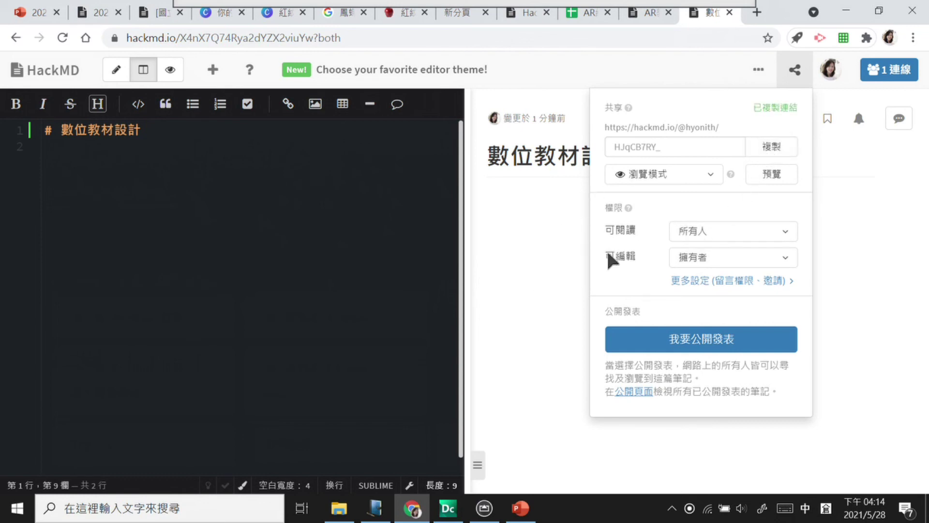
{"action": "left_click", "coordinate": [730, 258]}
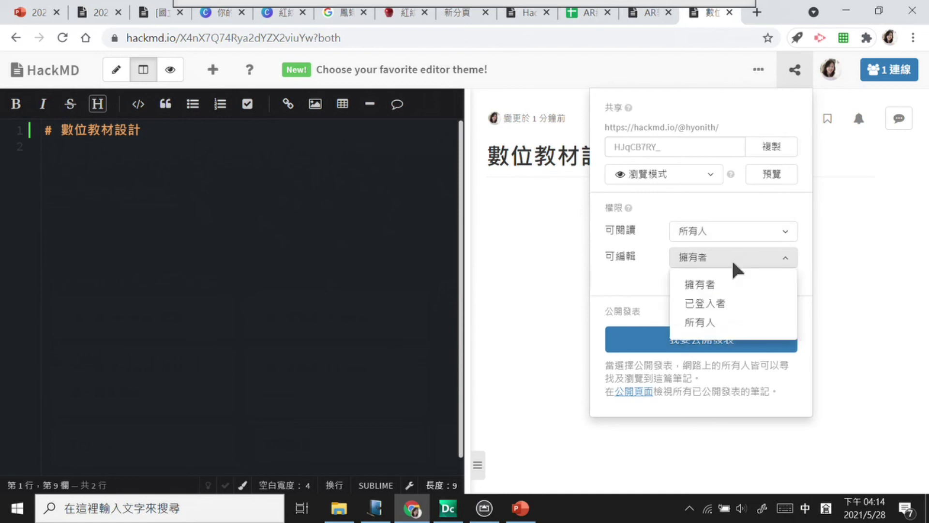
{"action": "left_click", "coordinate": [731, 302]}
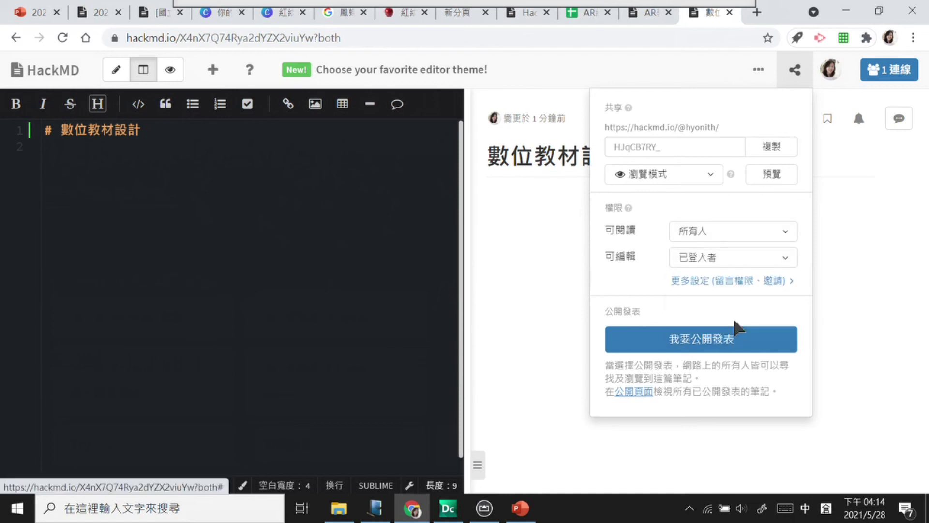
{"action": "left_click", "coordinate": [717, 265]}
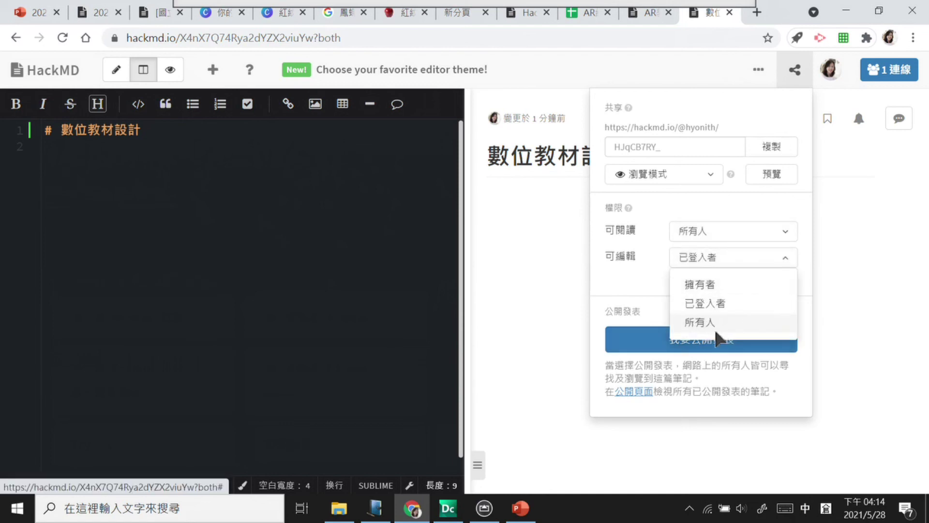
{"action": "left_click", "coordinate": [716, 328]}
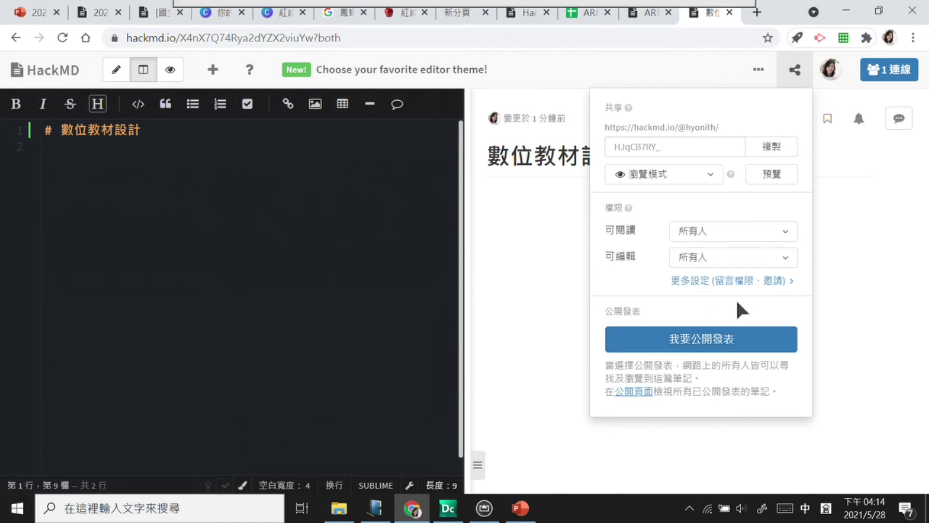
Step: Paste the copied note link into the text chat and send it
{"action": "mouse_move", "coordinate": [513, 13]}
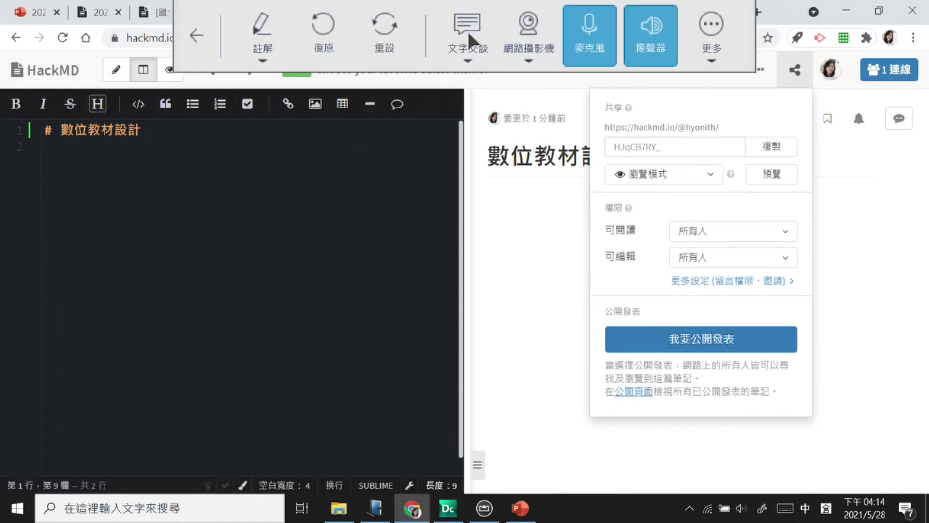
{"action": "left_click", "coordinate": [484, 37]}
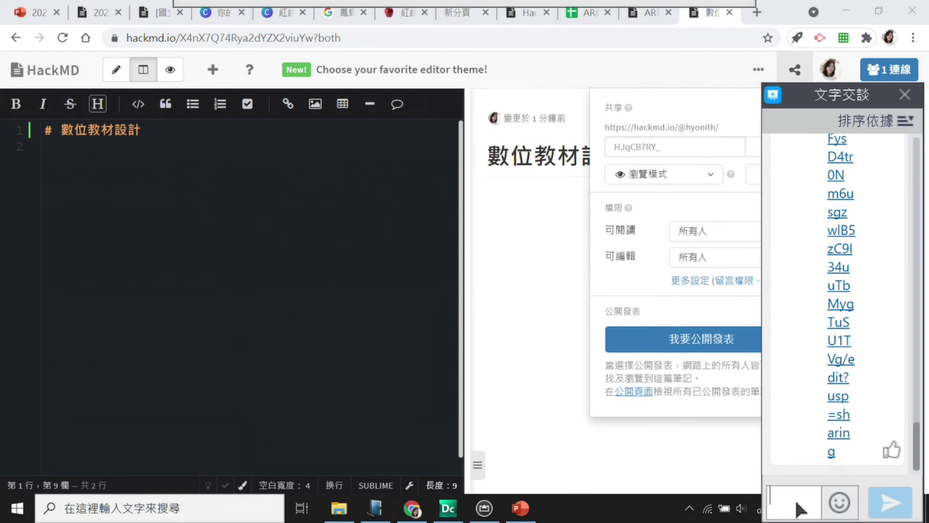
{"action": "key", "text": "Return"}
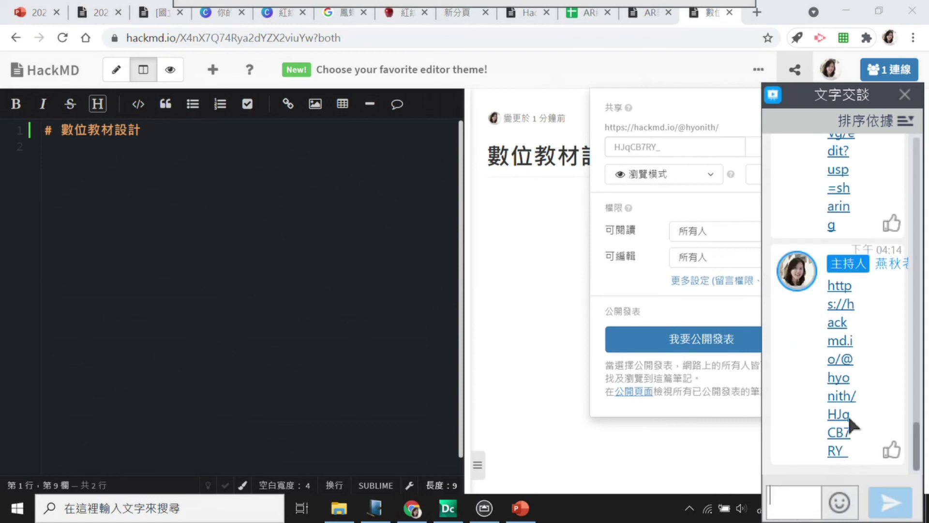
{"action": "left_click", "coordinate": [905, 94]}
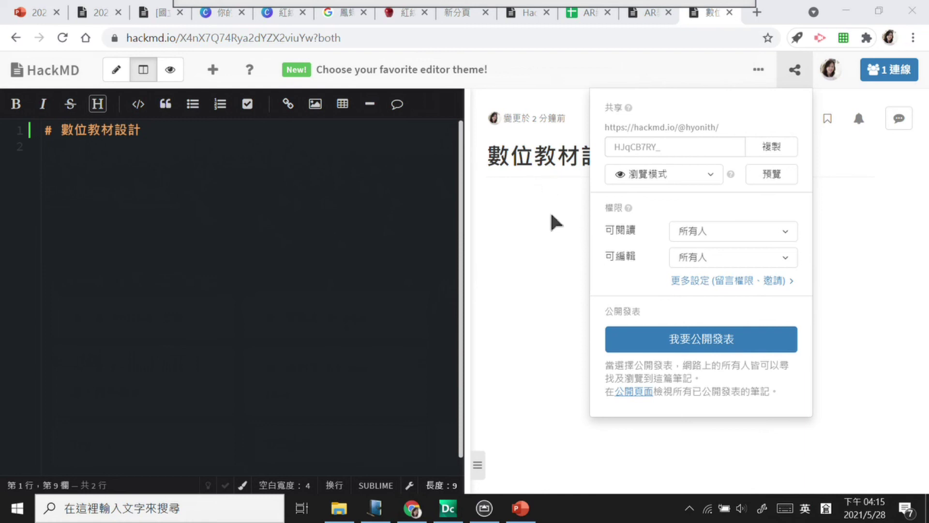
Step: Close the sharing panel and add a 超連結 line below the 數位教材設計 title
{"action": "left_click", "coordinate": [536, 257]}
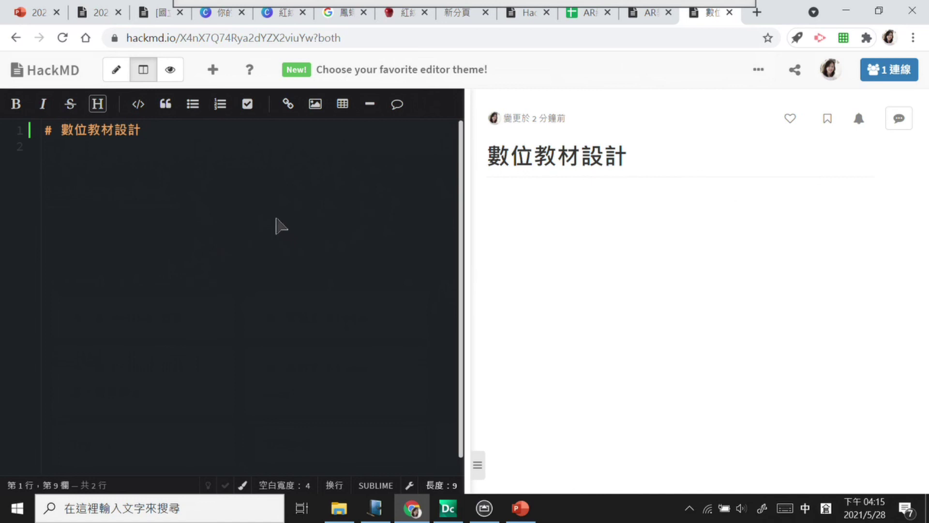
{"action": "left_click", "coordinate": [180, 147]}
{"action": "key", "text": "Return"}
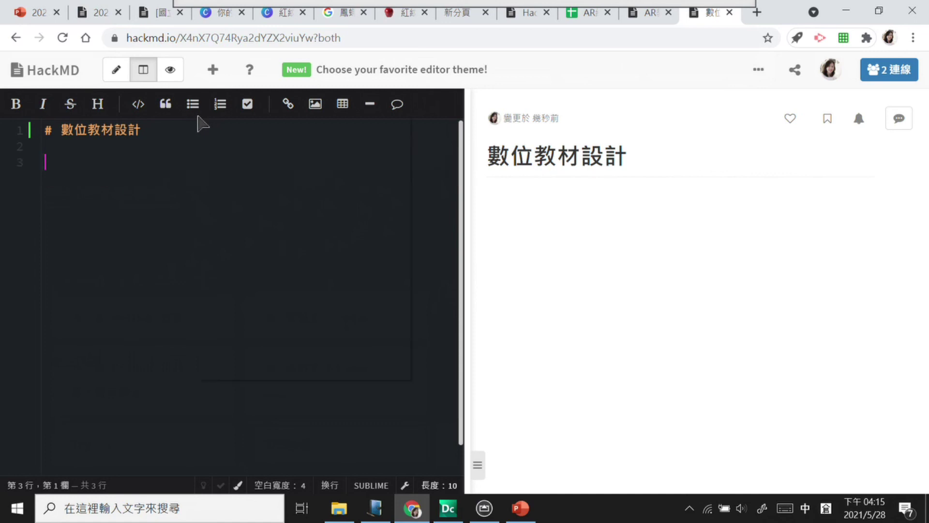
{"action": "right_click", "coordinate": [202, 125]}
{"action": "key", "text": "Escape"}
{"action": "right_click", "coordinate": [90, 188]}
{"action": "type", "text": "超連結"}
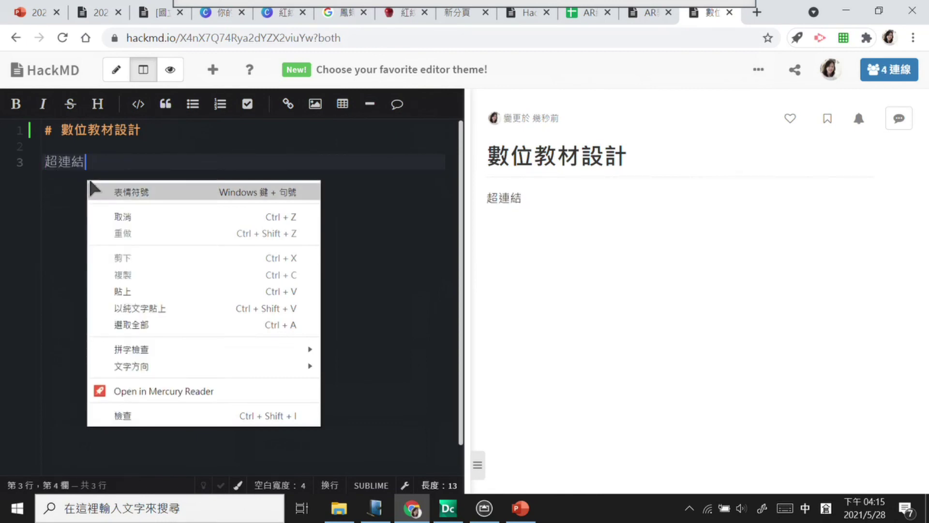
{"action": "left_click", "coordinate": [745, 353]}
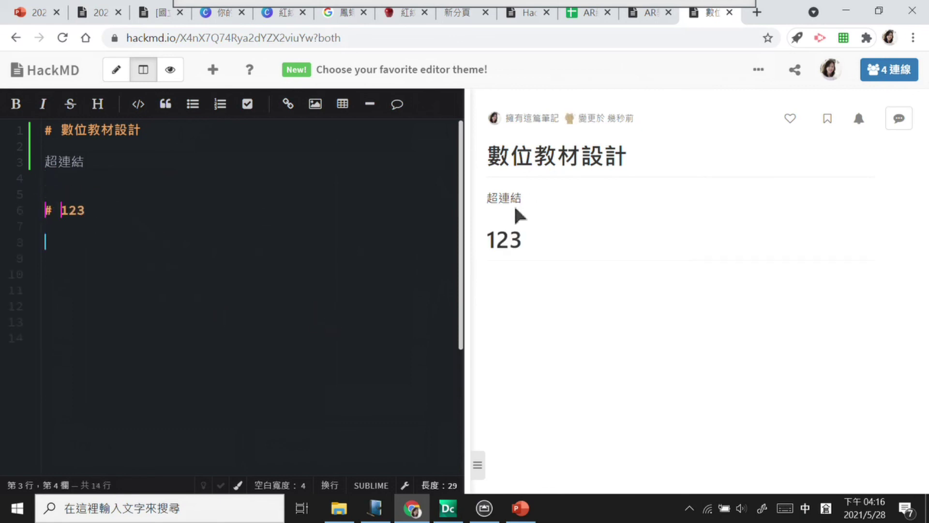
Step: Switch between reading view and split view while checking the note's empty lines
{"action": "left_click", "coordinate": [172, 77]}
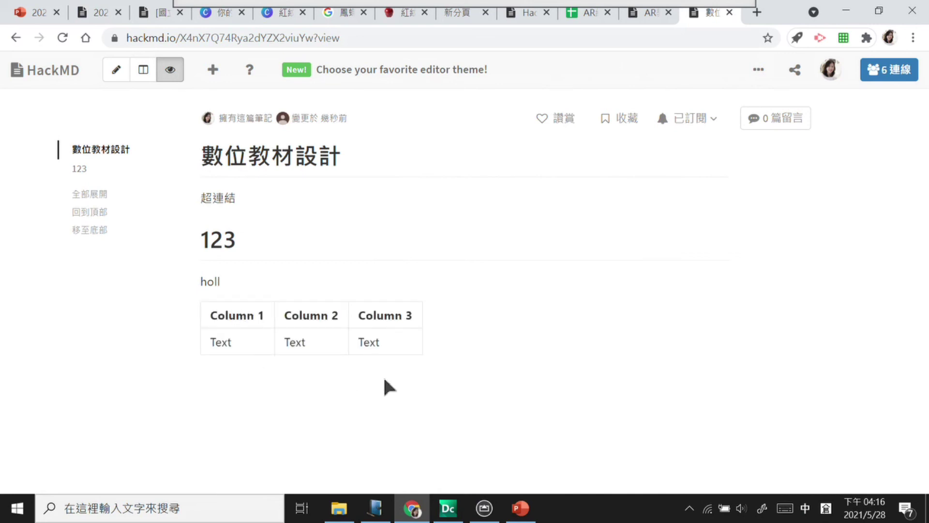
{"action": "left_click", "coordinate": [146, 73]}
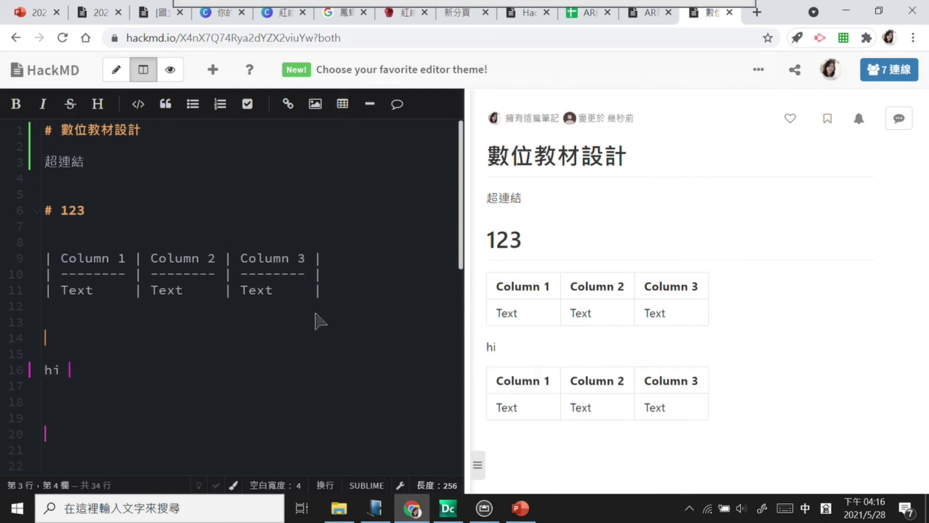
{"action": "left_click", "coordinate": [129, 271]}
{"action": "left_click", "coordinate": [249, 349]}
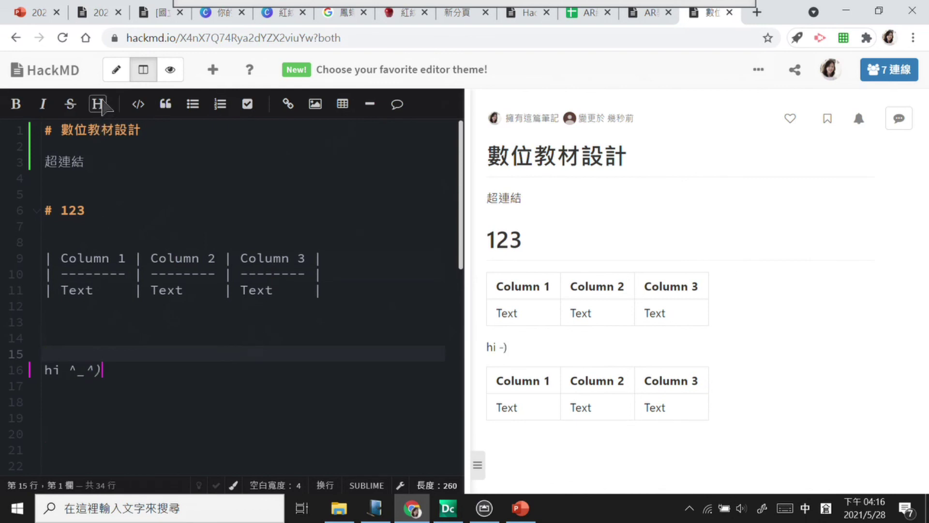
{"action": "left_click", "coordinate": [177, 71]}
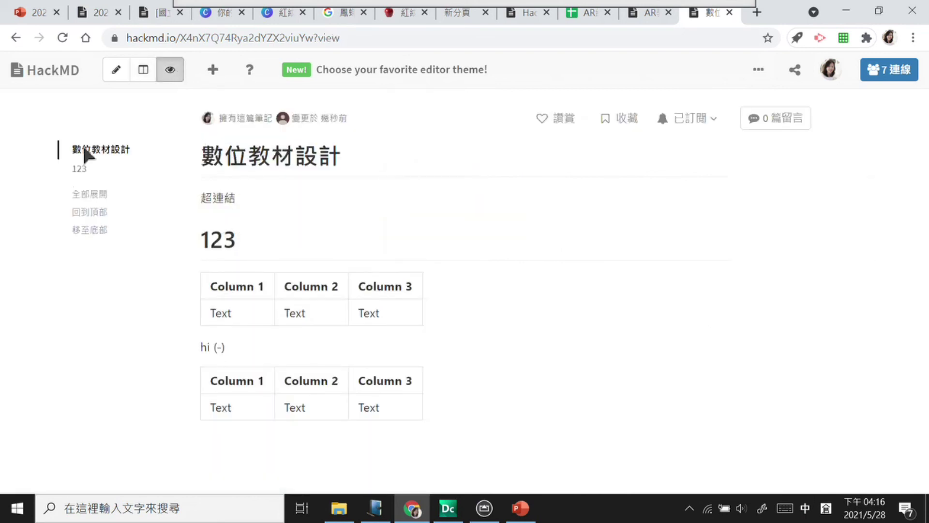
{"action": "left_click", "coordinate": [143, 69]}
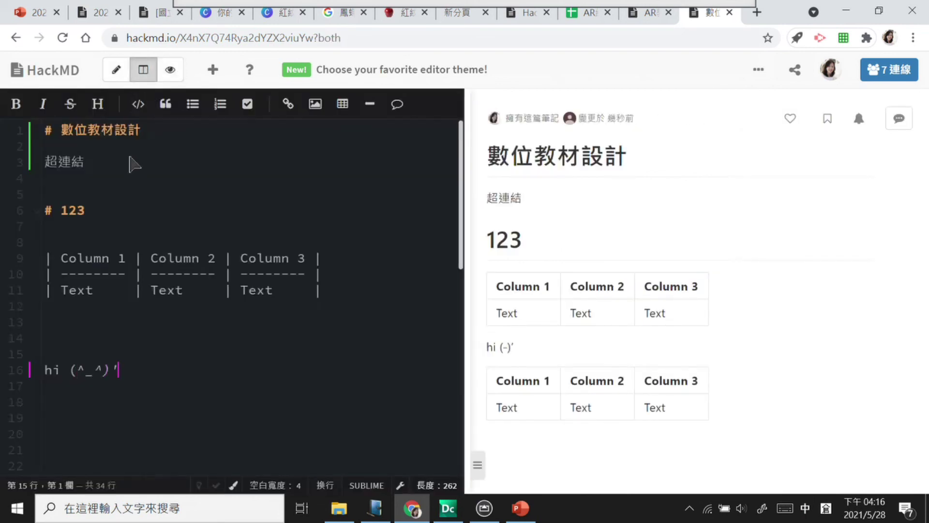
Step: Type 第一章, 第二章 and 第三章 on separate lines under the title
{"action": "left_click", "coordinate": [82, 147]}
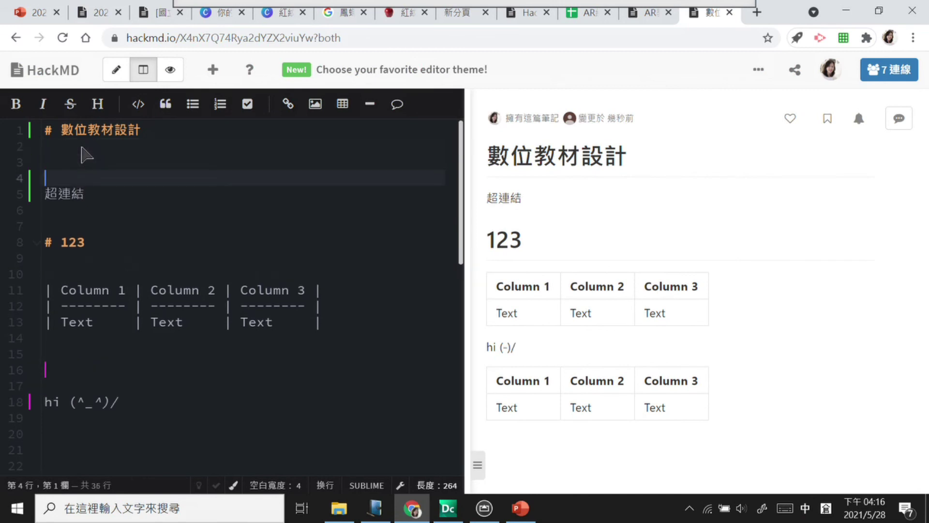
{"action": "key", "text": "Down"}
{"action": "key", "text": "4"}
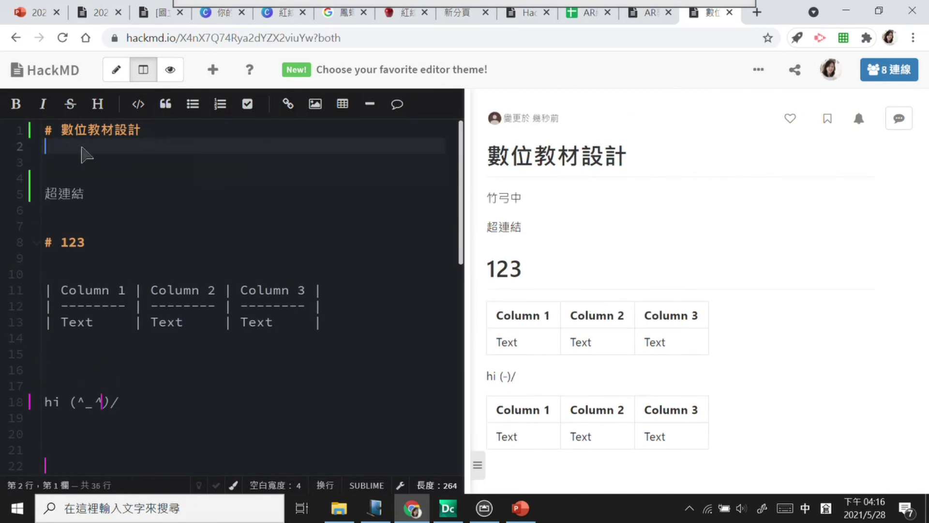
{"action": "type", "text": "章"}
{"action": "key", "text": "Return"}
{"action": "type", "text": "第二"}
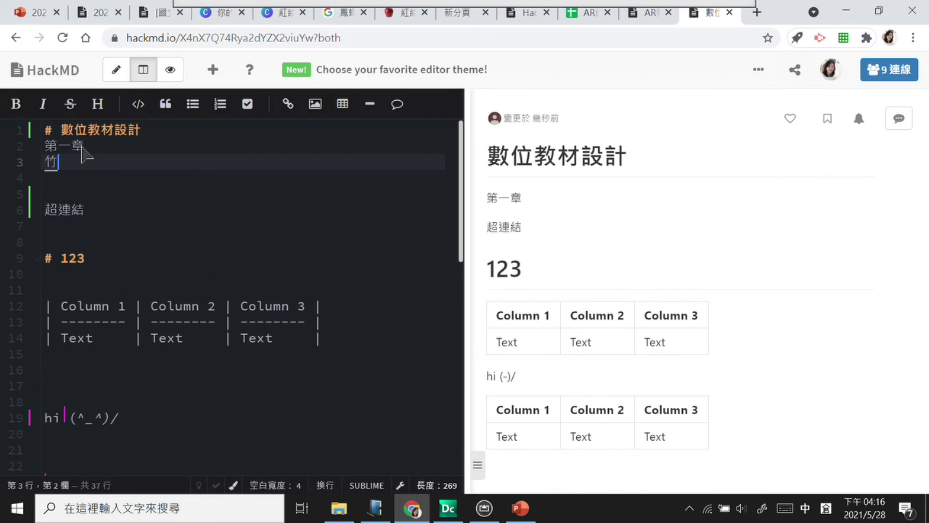
{"action": "type", "text": "章"}
{"action": "key", "text": "Return"}
{"action": "type", "text": "第三章"}
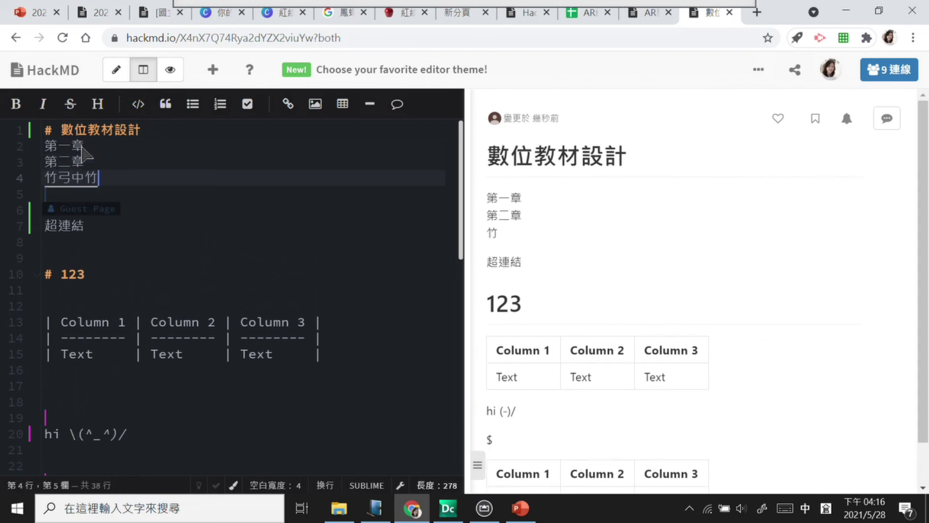
{"action": "key", "text": "Return"}
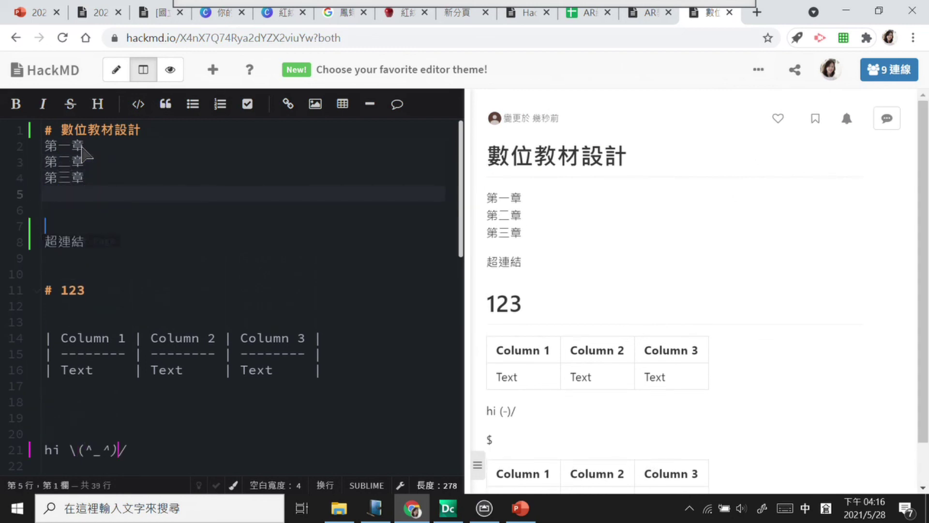
Step: Make 第一章, 第二章 and 第三章 level-2 headings and check the outline in reading view
{"action": "left_click", "coordinate": [48, 146]}
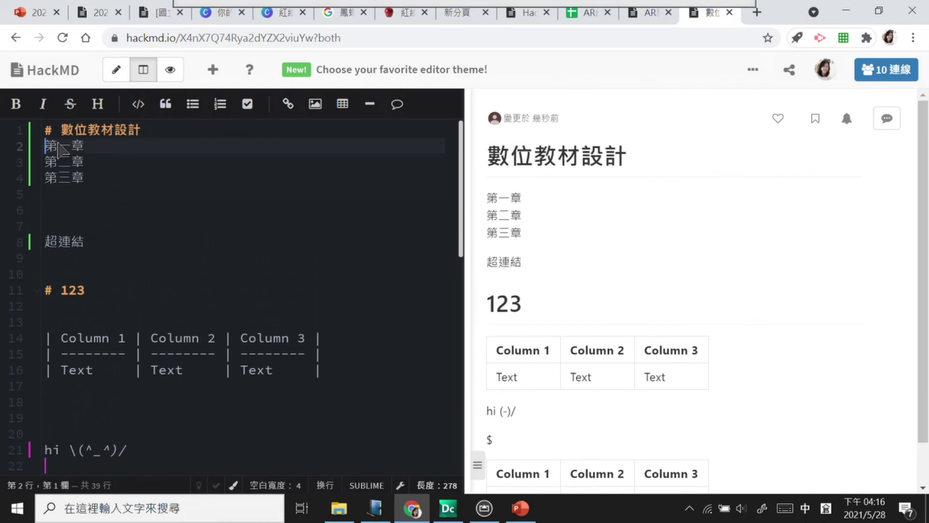
{"action": "double_click", "coordinate": [98, 104]}
{"action": "double_click", "coordinate": [98, 104]}
{"action": "left_click", "coordinate": [80, 177]}
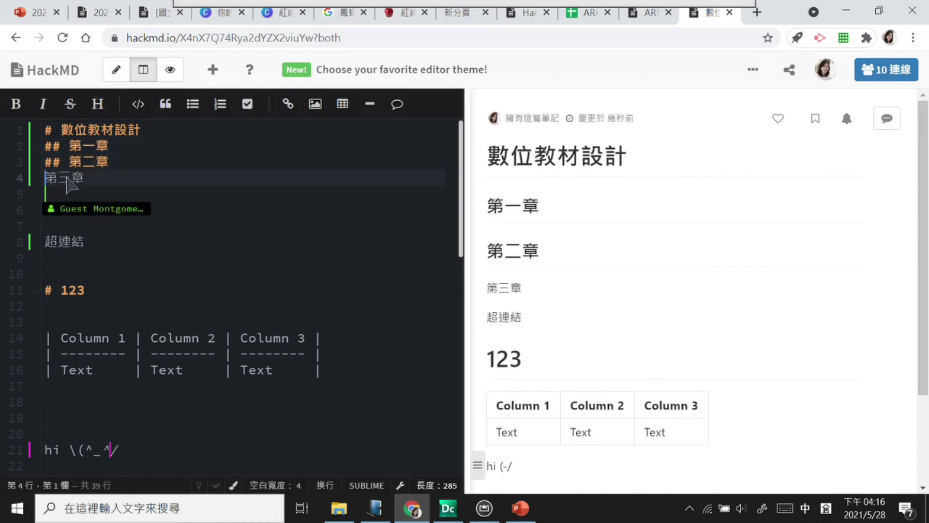
{"action": "double_click", "coordinate": [97, 104]}
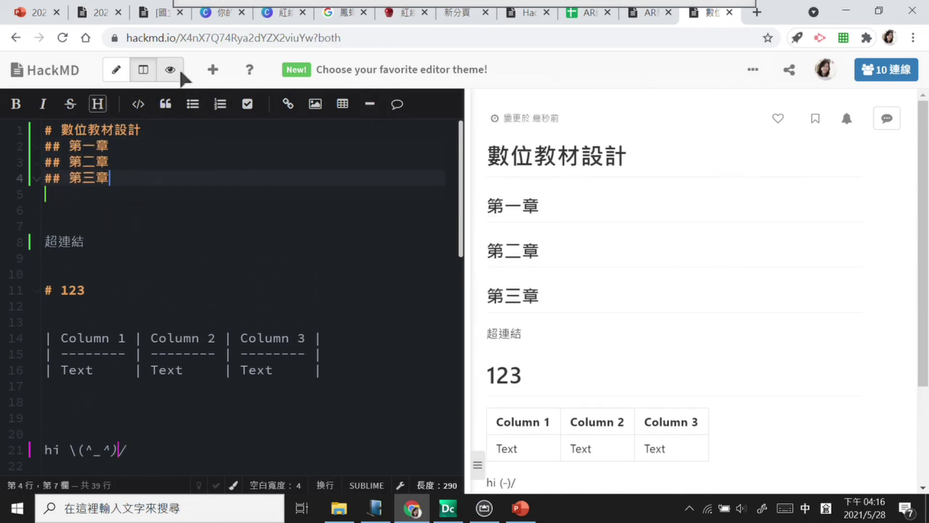
{"action": "left_click", "coordinate": [177, 73]}
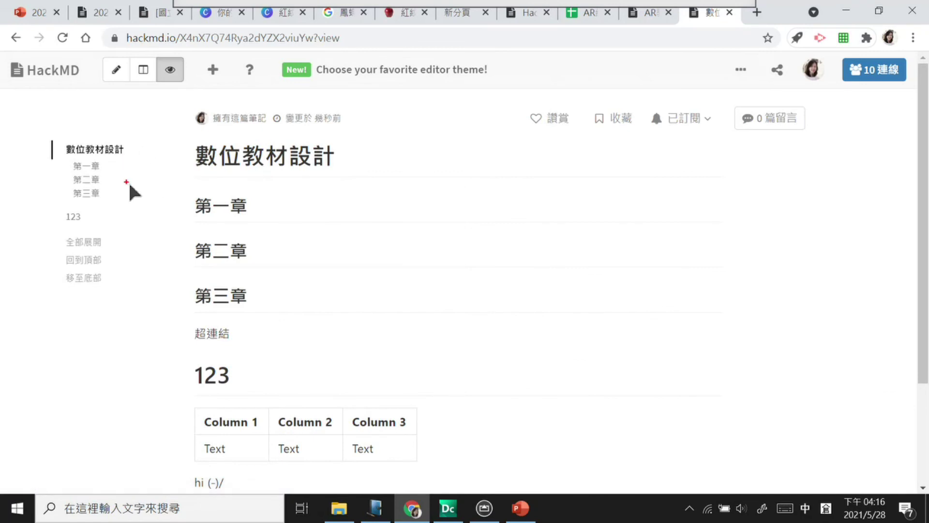
{"action": "left_click_drag", "start_coordinate": [133, 194], "coordinate": [104, 232]}
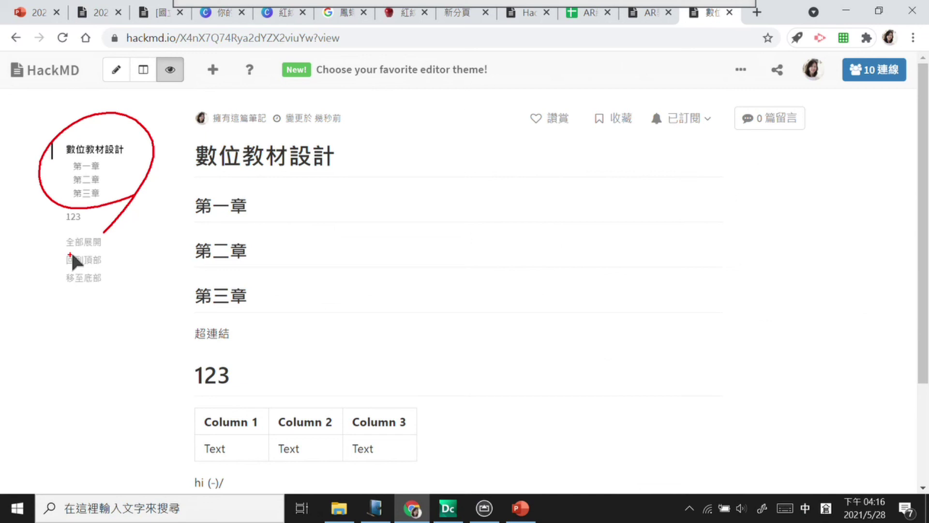
{"action": "key", "text": "Escape"}
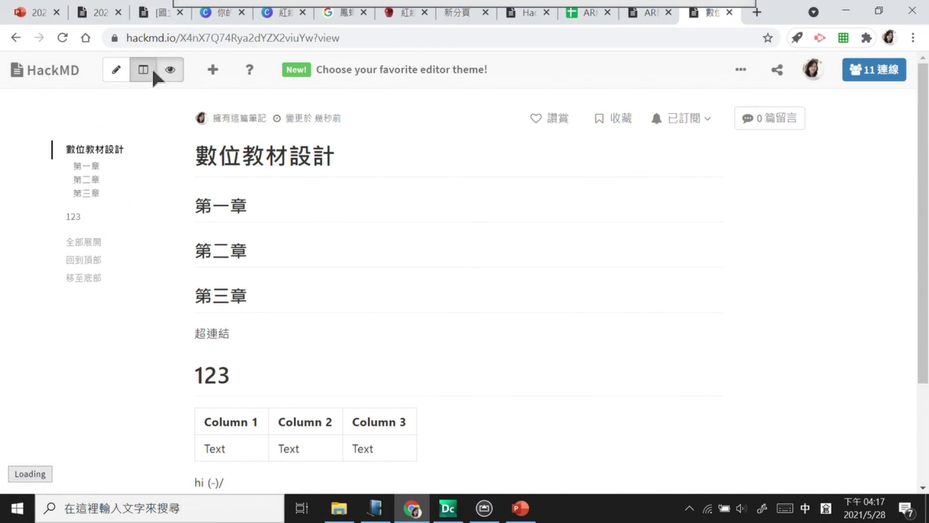
Step: Back in split view, add blank lines beneath each chapter heading
{"action": "left_click", "coordinate": [151, 72]}
{"action": "left_click", "coordinate": [125, 148]}
{"action": "key", "text": "Return"}
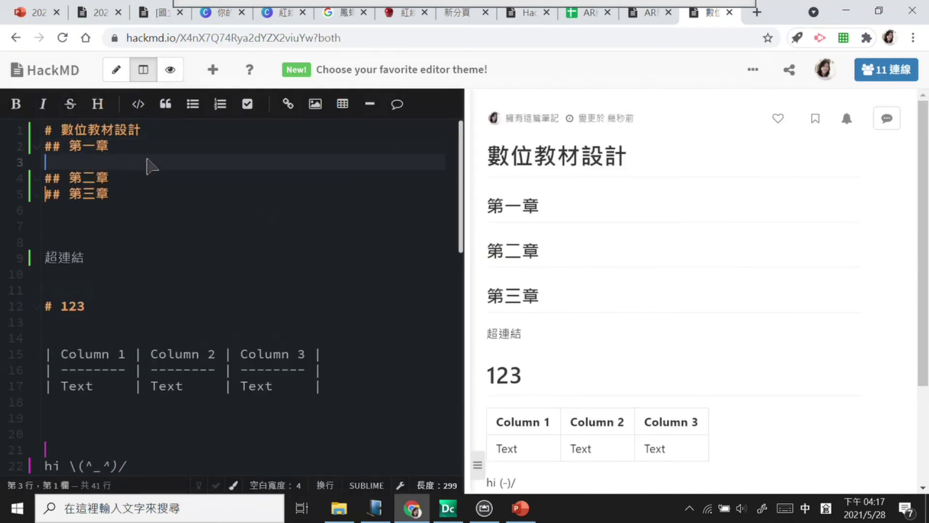
{"action": "key", "text": "Return"}
{"action": "key", "text": "Return"}
{"action": "key", "text": "Return"}
{"action": "key", "text": "Return"}
{"action": "key", "text": "Return"}
{"action": "key", "text": "Return"}
{"action": "left_click", "coordinate": [152, 283]}
{"action": "key", "text": "Return"}
{"action": "key", "text": "Return"}
{"action": "key", "text": "Return"}
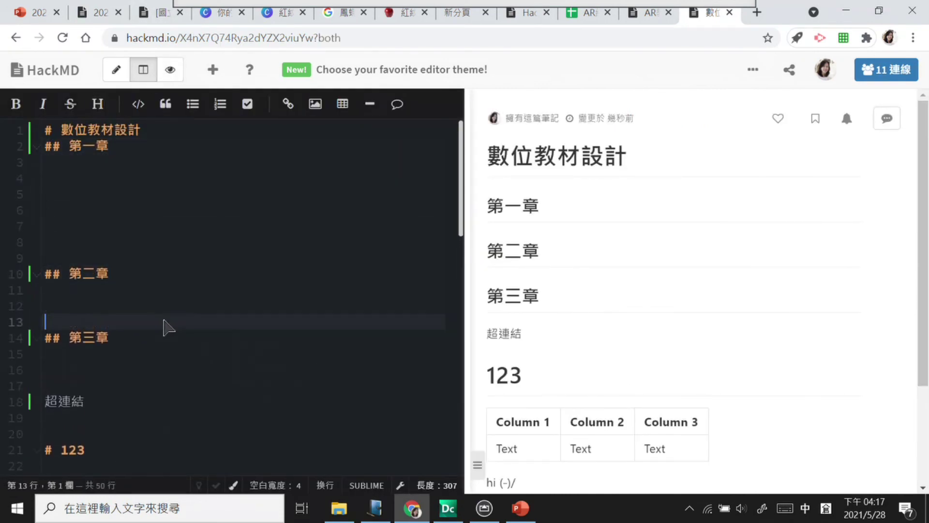
{"action": "key", "text": "Return"}
{"action": "key", "text": "Return"}
{"action": "key", "text": "Return"}
{"action": "left_click", "coordinate": [201, 276]}
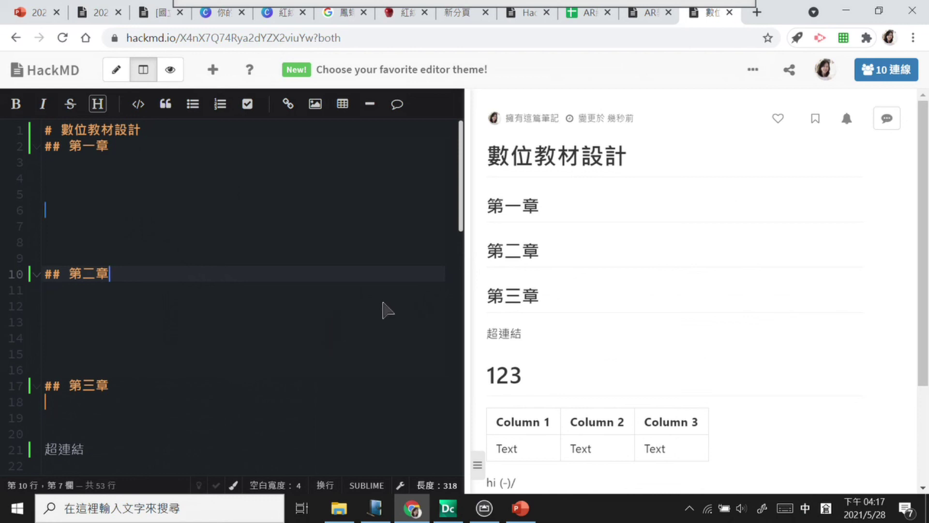
Step: Add a ### 第一小節 subheading under 第一章 and upload the 評量.jpg image below it
{"action": "left_click", "coordinate": [73, 164]}
{"action": "type", "text": "###"}
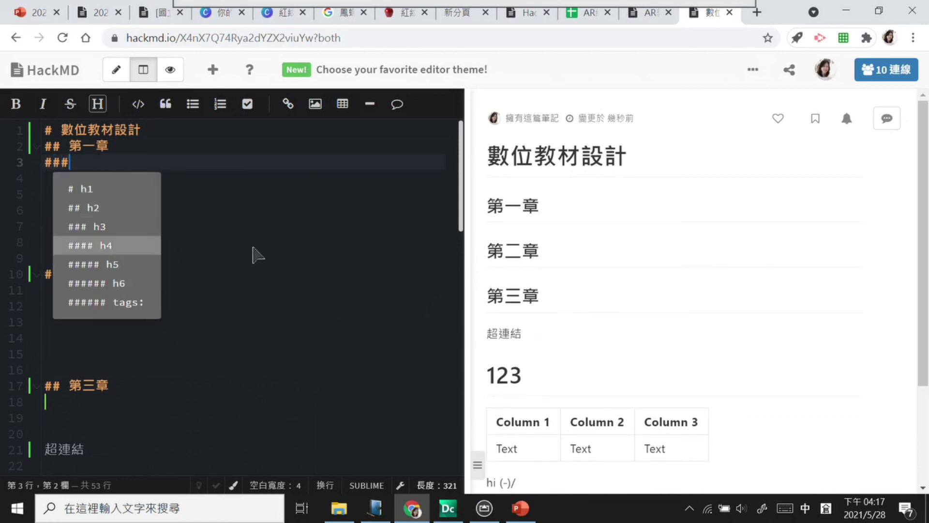
{"action": "left_click", "coordinate": [79, 216]}
{"action": "left_click", "coordinate": [315, 104]}
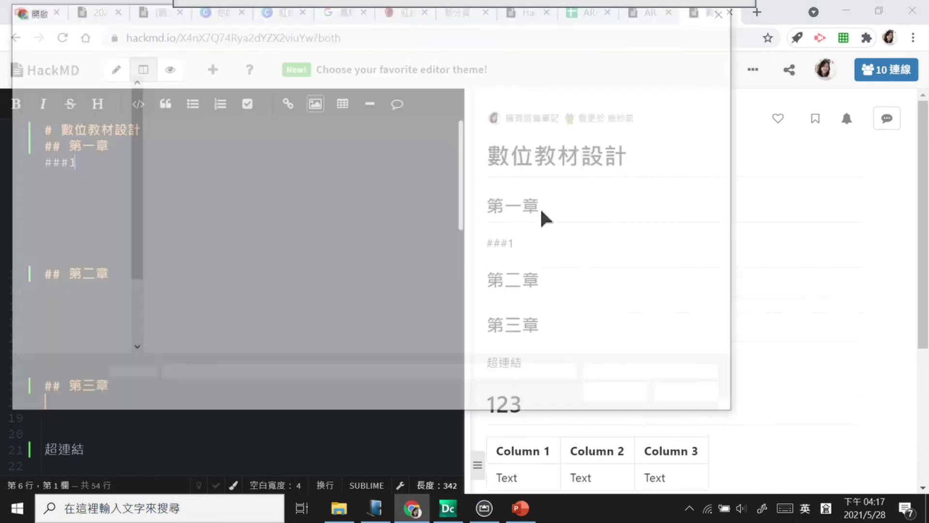
{"action": "left_click", "coordinate": [440, 213]}
{"action": "left_click", "coordinate": [620, 395]}
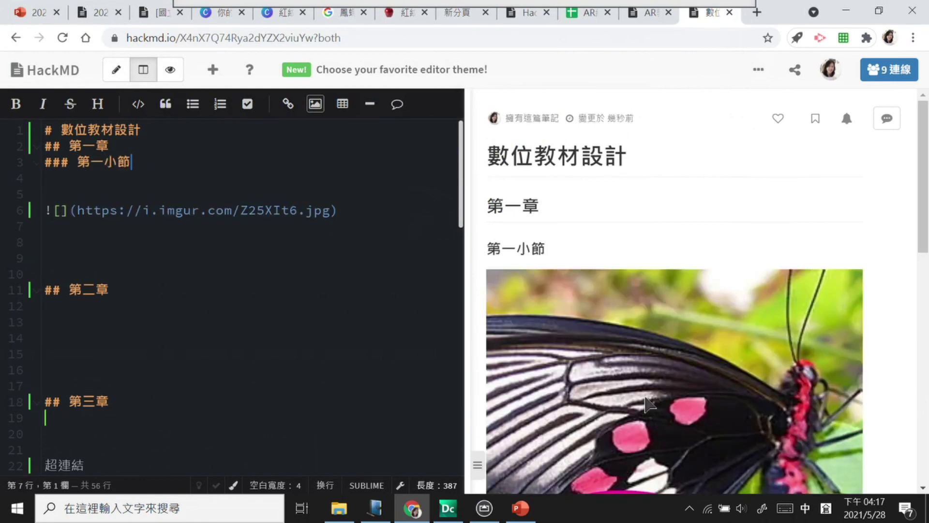
Step: Check the embedded butterfly image in reading view, then return to split view
{"action": "scroll", "coordinate": [909, 192], "scroll_direction": "down", "scroll_amount": 4}
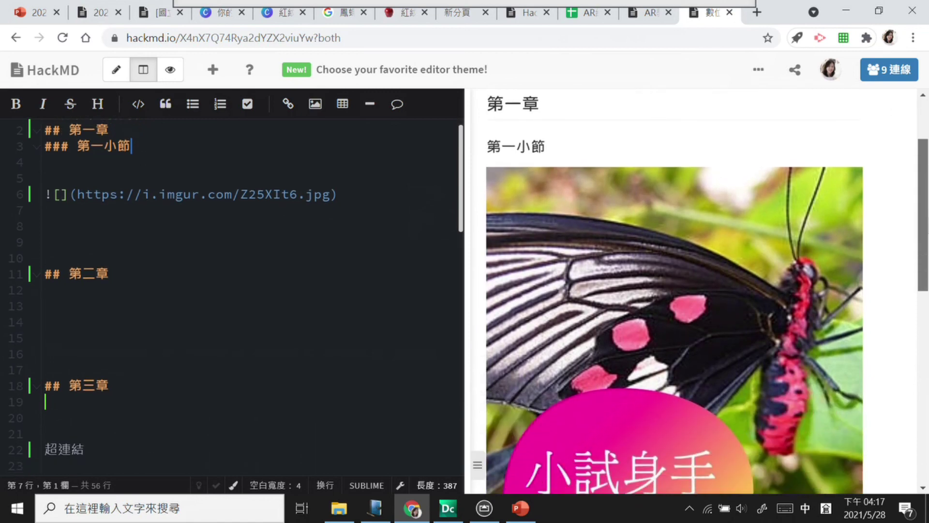
{"action": "left_click", "coordinate": [174, 70]}
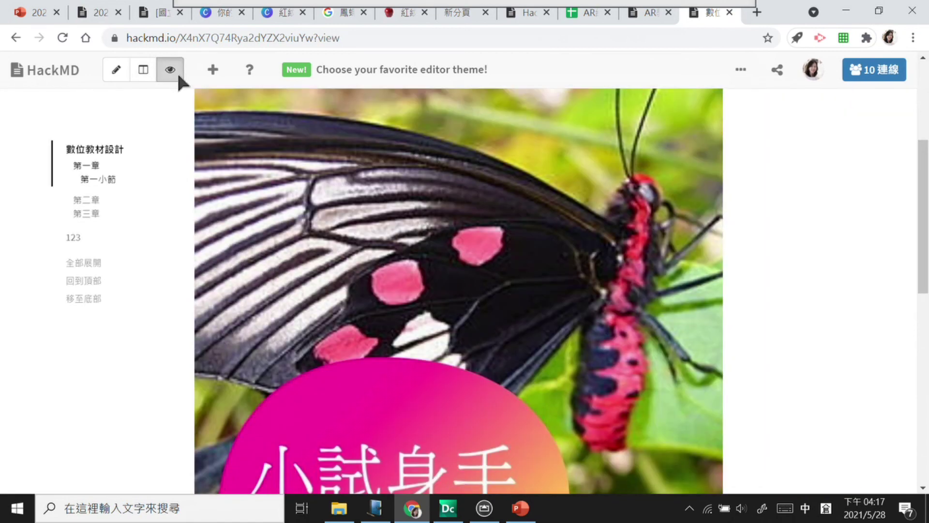
{"action": "left_click_drag", "start_coordinate": [922, 176], "coordinate": [924, 139]}
{"action": "left_click", "coordinate": [144, 71]}
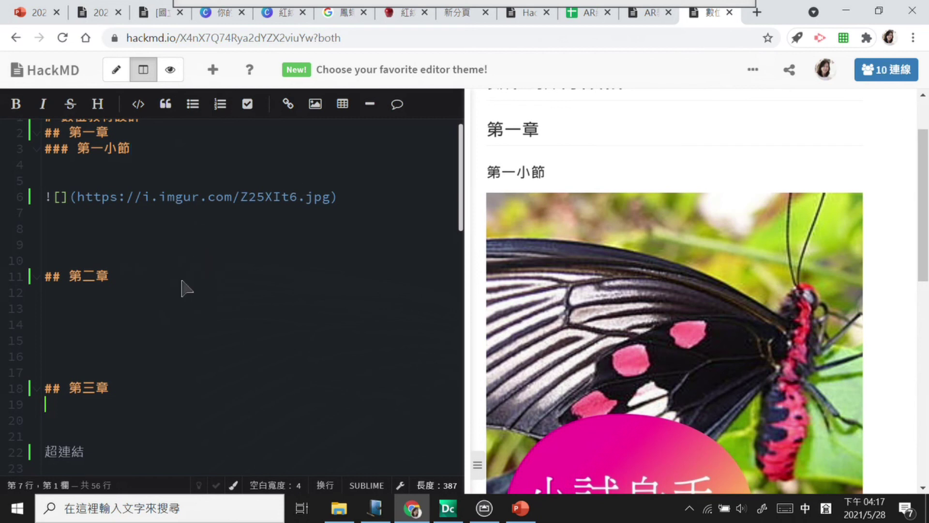
{"action": "left_click_drag", "start_coordinate": [66, 197], "coordinate": [349, 200]}
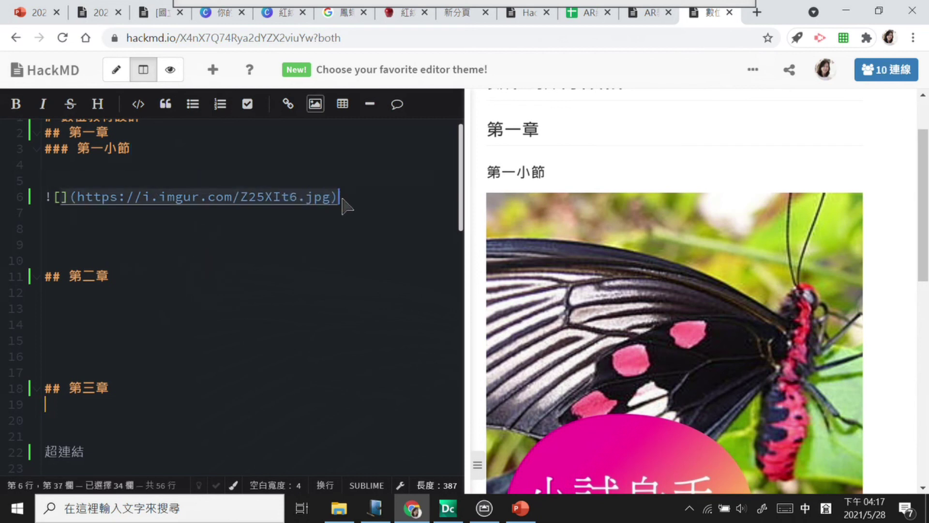
{"action": "left_click", "coordinate": [323, 280]}
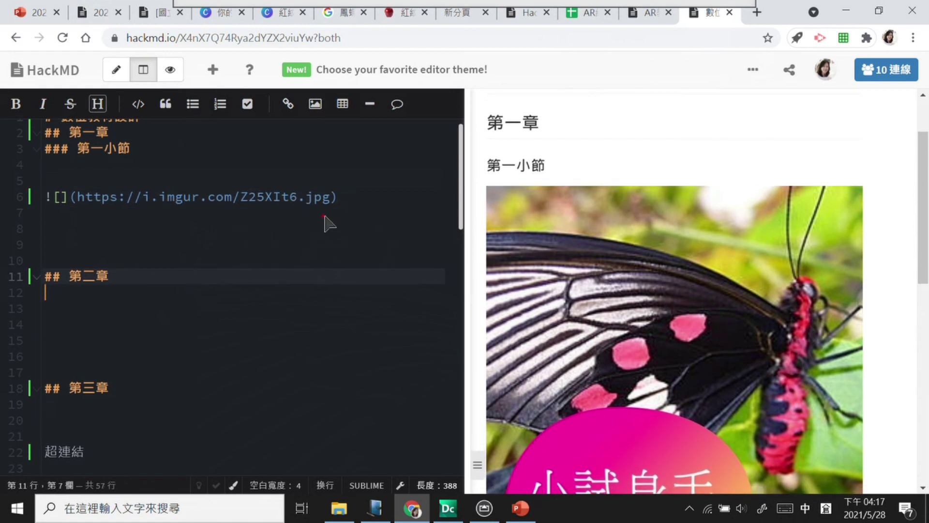
{"action": "mouse_move", "coordinate": [318, 220]}
{"action": "left_mouse_down"}
{"action": "mouse_move", "coordinate": [334, 199]}
{"action": "mouse_move", "coordinate": [367, 218]}
{"action": "left_mouse_up"}
{"action": "mouse_move", "coordinate": [304, 260]}
{"action": "left_mouse_down"}
{"action": "mouse_move", "coordinate": [297, 269]}
{"action": "mouse_move", "coordinate": [307, 270]}
{"action": "left_mouse_up"}
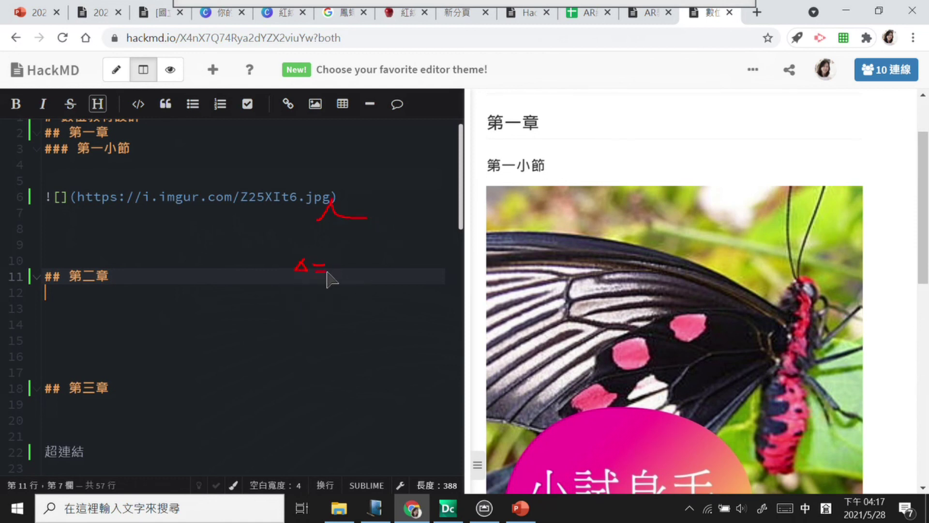
{"action": "left_click", "coordinate": [325, 292]}
{"action": "mouse_move", "coordinate": [356, 262]}
{"action": "left_mouse_down"}
{"action": "mouse_move", "coordinate": [346, 272]}
{"action": "mouse_move", "coordinate": [364, 253]}
{"action": "mouse_move", "coordinate": [367, 276]}
{"action": "mouse_move", "coordinate": [381, 265]}
{"action": "mouse_move", "coordinate": [402, 277]}
{"action": "left_mouse_up"}
{"action": "mouse_move", "coordinate": [402, 260]}
{"action": "left_mouse_down"}
{"action": "mouse_move", "coordinate": [391, 278]}
{"action": "mouse_move", "coordinate": [406, 280]}
{"action": "mouse_move", "coordinate": [391, 280]}
{"action": "left_mouse_up"}
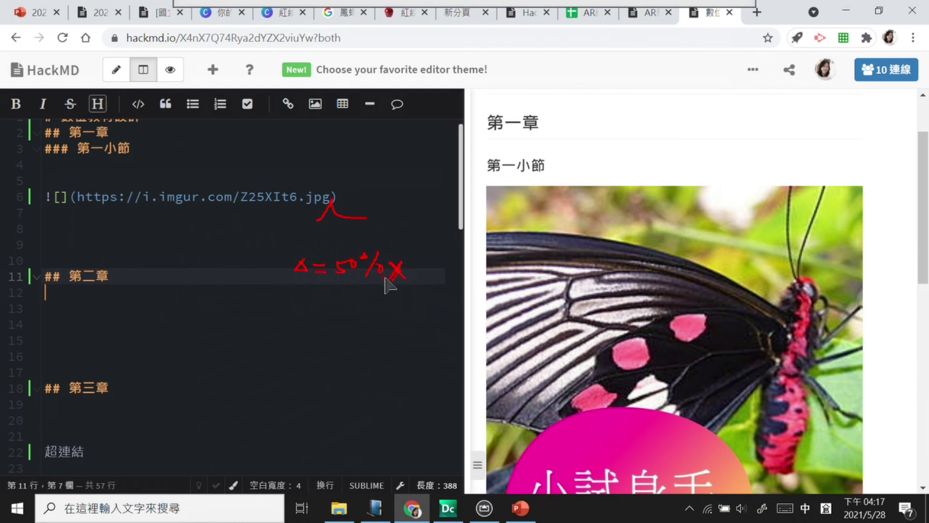
{"action": "left_click", "coordinate": [407, 293]}
{"action": "left_click_drag", "start_coordinate": [292, 291], "coordinate": [406, 286]}
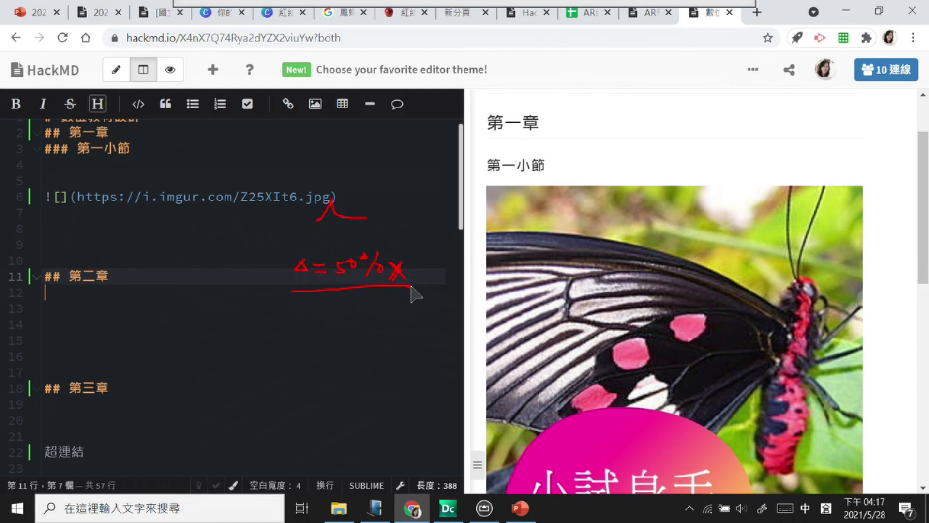
{"action": "key", "text": "Escape"}
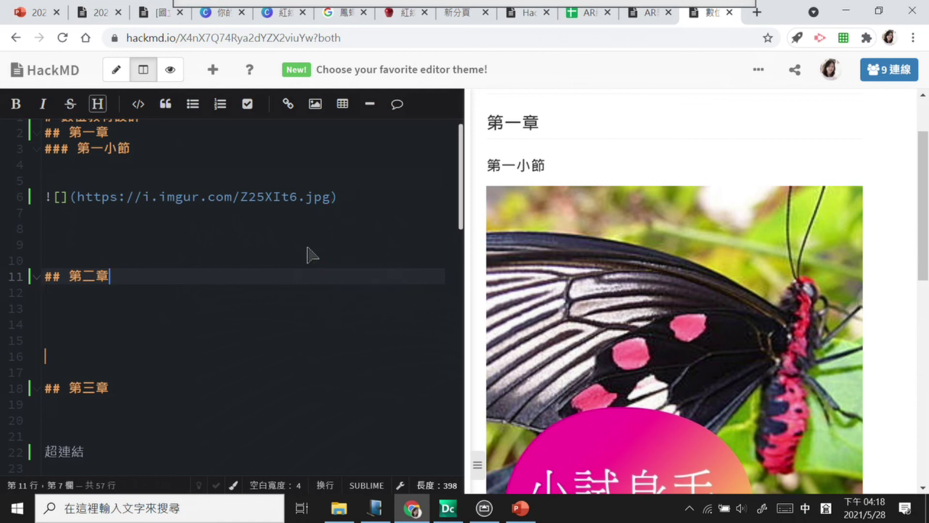
Step: Add ' =30%x' to the butterfly image link, then annotate the size setting and its preview
{"action": "left_click", "coordinate": [340, 198]}
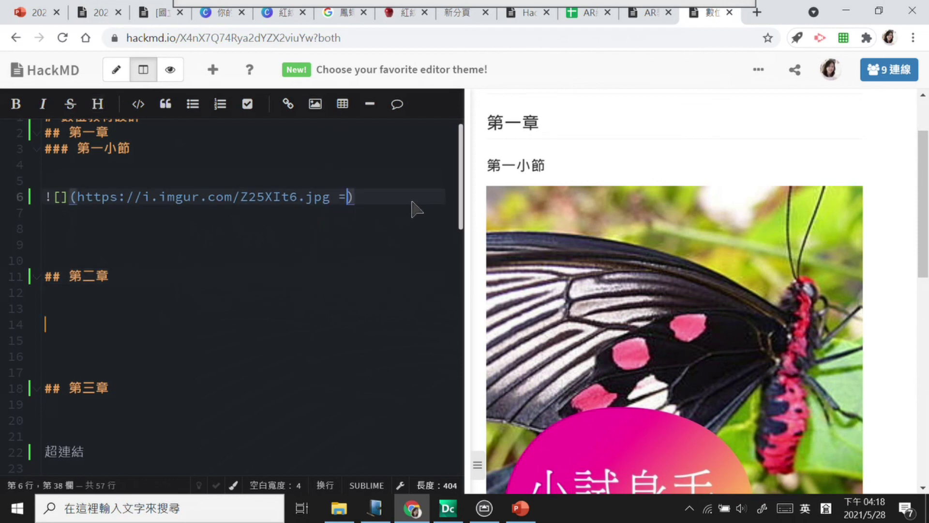
{"action": "type", "text": "="}
{"action": "type", "text": "30"}
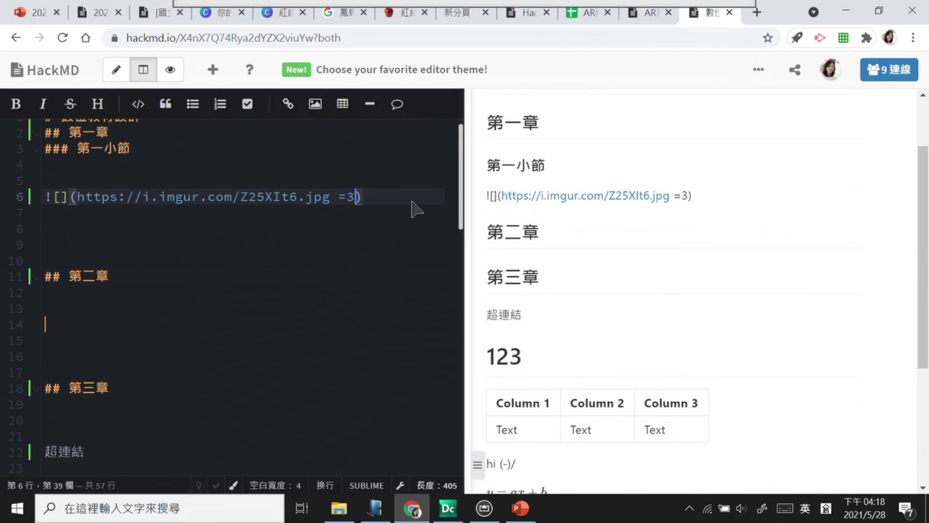
{"action": "type", "text": "%x"}
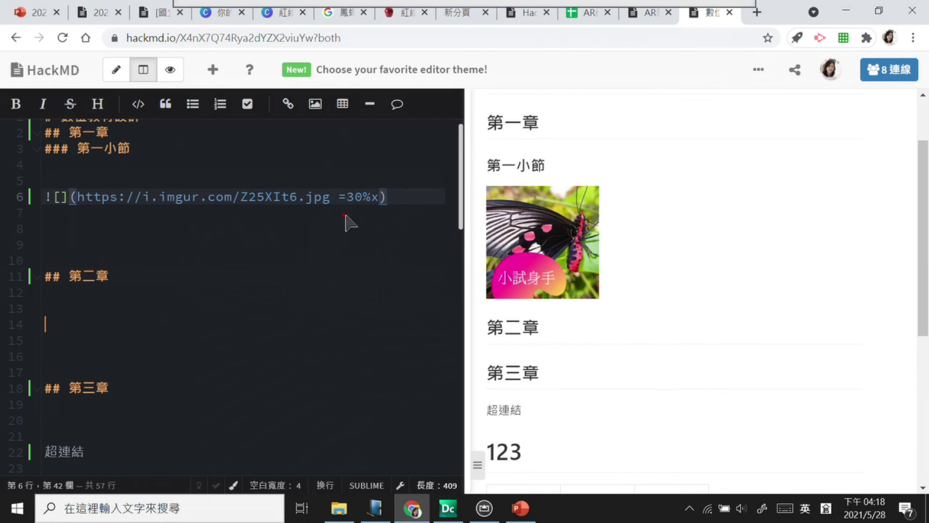
{"action": "left_click_drag", "start_coordinate": [303, 216], "coordinate": [403, 215]}
{"action": "mouse_move", "coordinate": [350, 242]}
{"action": "left_mouse_down"}
{"action": "mouse_move", "coordinate": [336, 260]}
{"action": "mouse_move", "coordinate": [358, 237]}
{"action": "mouse_move", "coordinate": [350, 254]}
{"action": "mouse_move", "coordinate": [367, 244]}
{"action": "mouse_move", "coordinate": [354, 263]}
{"action": "mouse_move", "coordinate": [398, 256]}
{"action": "mouse_move", "coordinate": [391, 246]}
{"action": "mouse_move", "coordinate": [401, 242]}
{"action": "mouse_move", "coordinate": [426, 250]}
{"action": "mouse_move", "coordinate": [438, 231]}
{"action": "mouse_move", "coordinate": [457, 255]}
{"action": "left_mouse_up"}
{"action": "left_click_drag", "start_coordinate": [331, 296], "coordinate": [482, 259]}
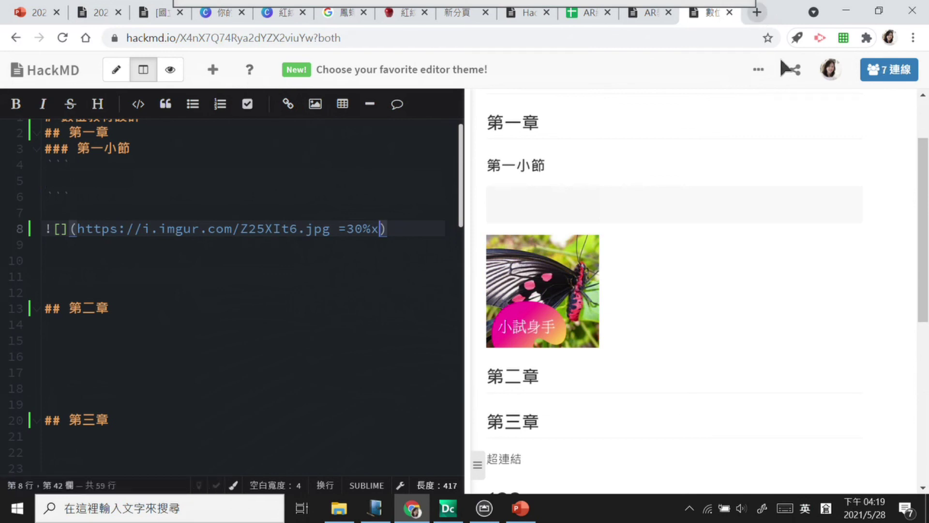
Step: From the ••• options menu, dismiss the editor-theme tip with 知道了
{"action": "left_click", "coordinate": [759, 73]}
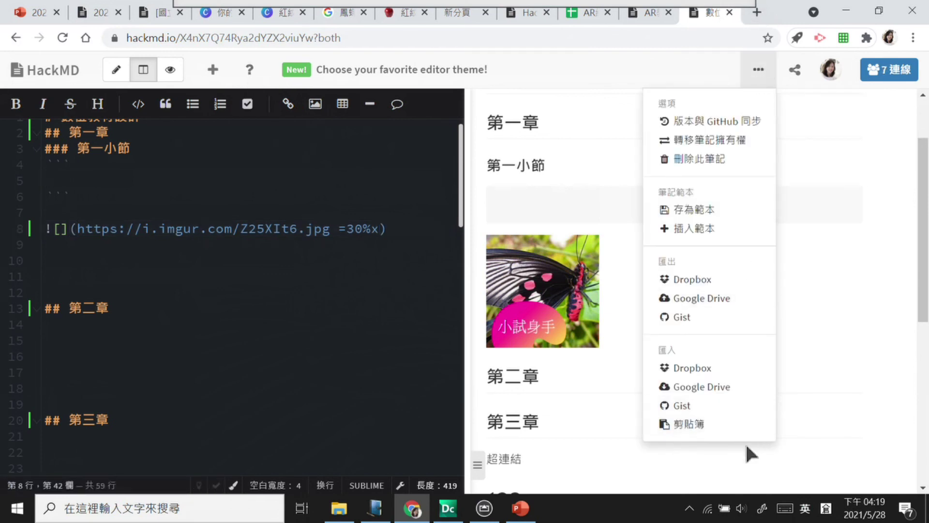
{"action": "left_click", "coordinate": [383, 71]}
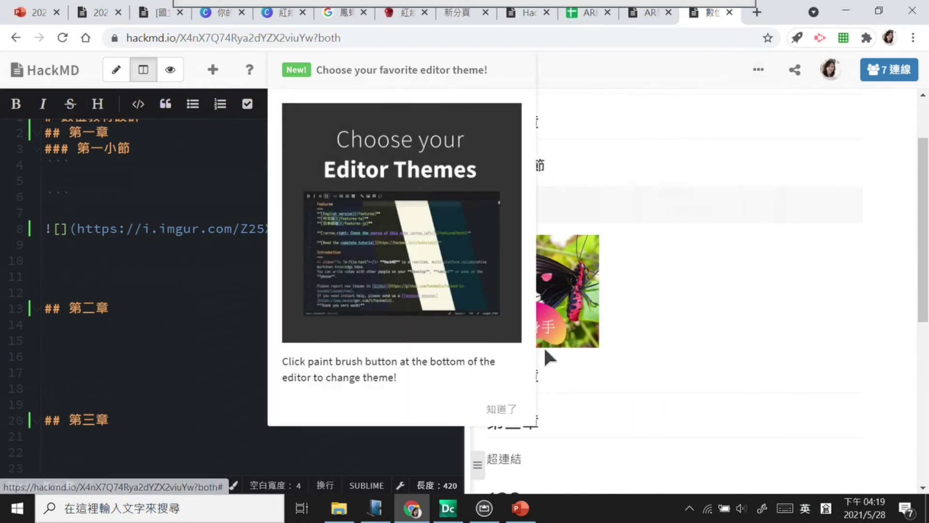
{"action": "left_click", "coordinate": [513, 409]}
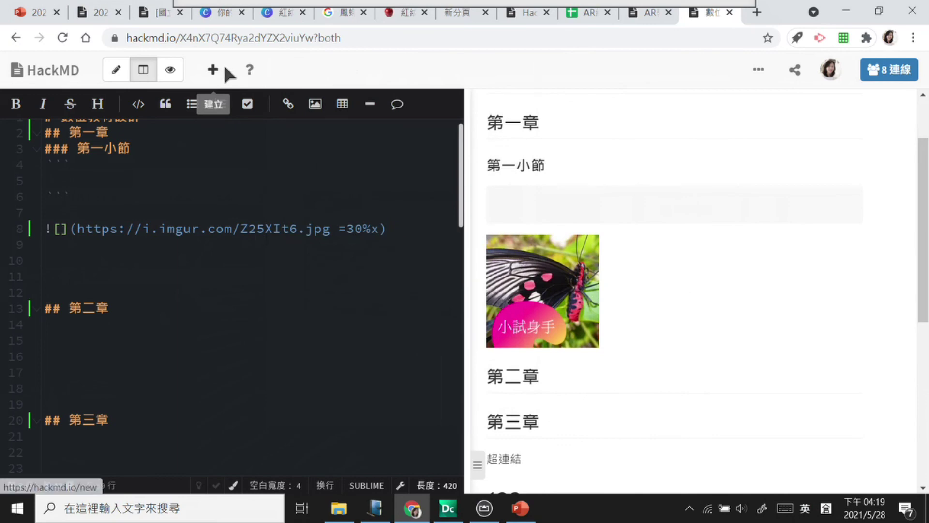
Step: Browse the 快速簡表 Markdown cheat sheet, highlighting the image syntax example
{"action": "left_click", "coordinate": [252, 70]}
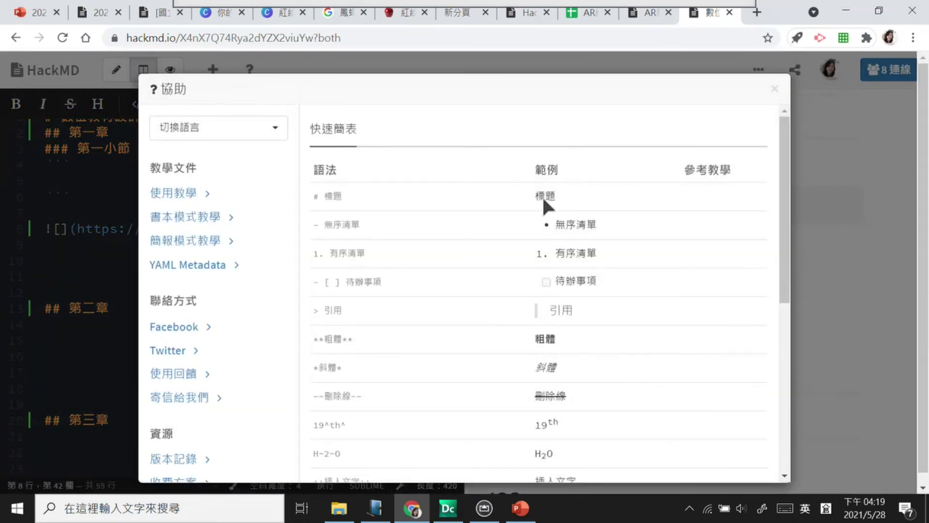
{"action": "left_click_drag", "start_coordinate": [788, 205], "coordinate": [792, 170]}
{"action": "scroll", "coordinate": [432, 284], "scroll_direction": "down", "scroll_amount": 5}
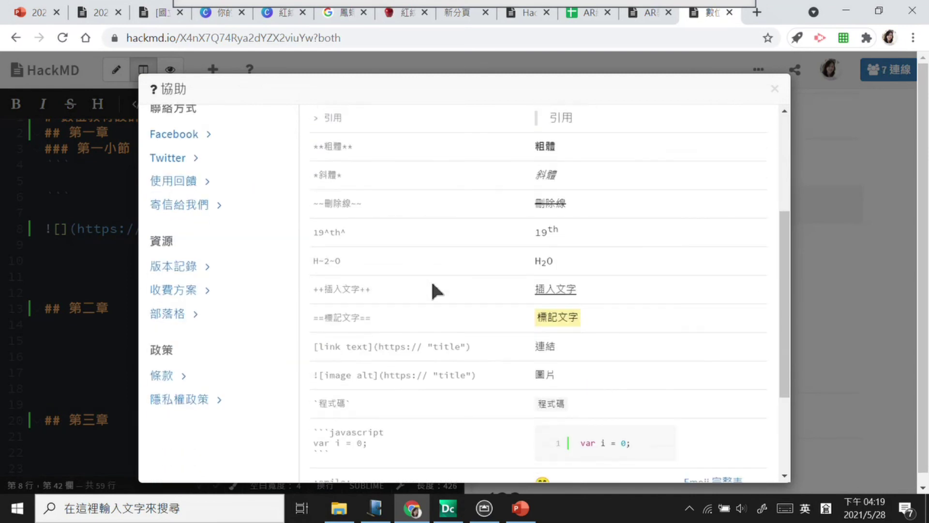
{"action": "scroll", "coordinate": [432, 285], "scroll_direction": "up", "scroll_amount": 1}
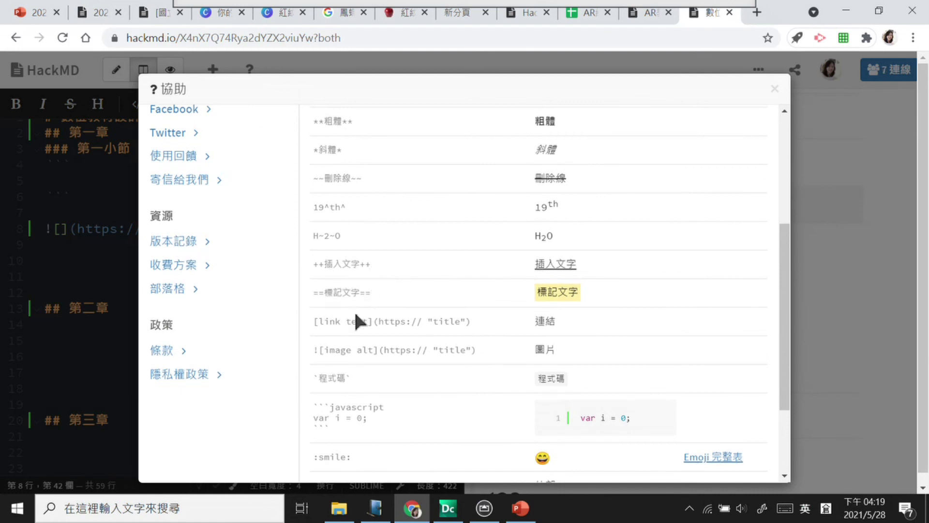
{"action": "scroll", "coordinate": [347, 368], "scroll_direction": "down", "scroll_amount": 2}
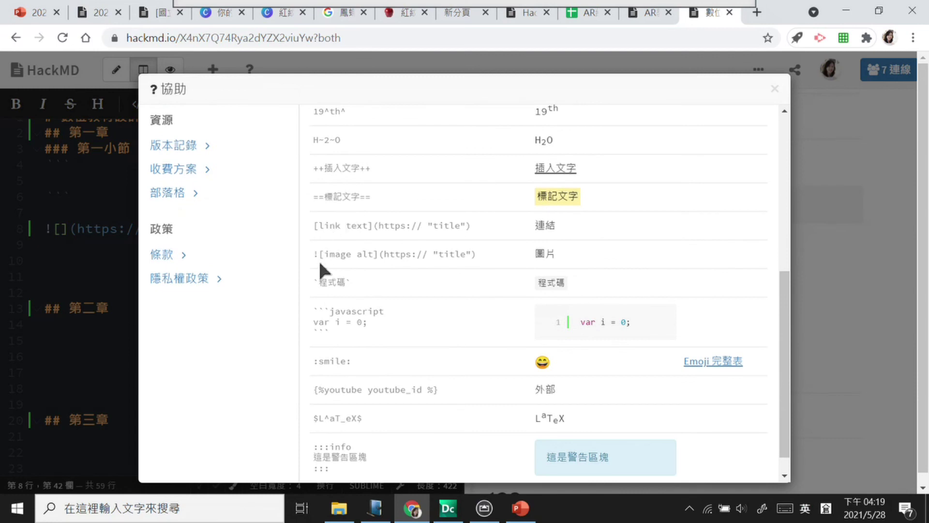
{"action": "left_click_drag", "start_coordinate": [317, 254], "coordinate": [496, 240]}
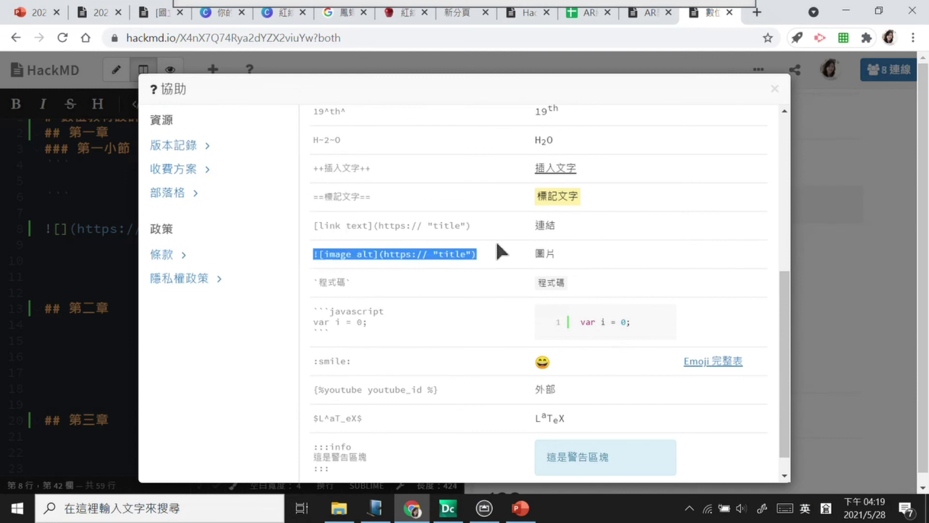
{"action": "left_click", "coordinate": [475, 271]}
{"action": "scroll", "coordinate": [410, 294], "scroll_direction": "down", "scroll_amount": 1}
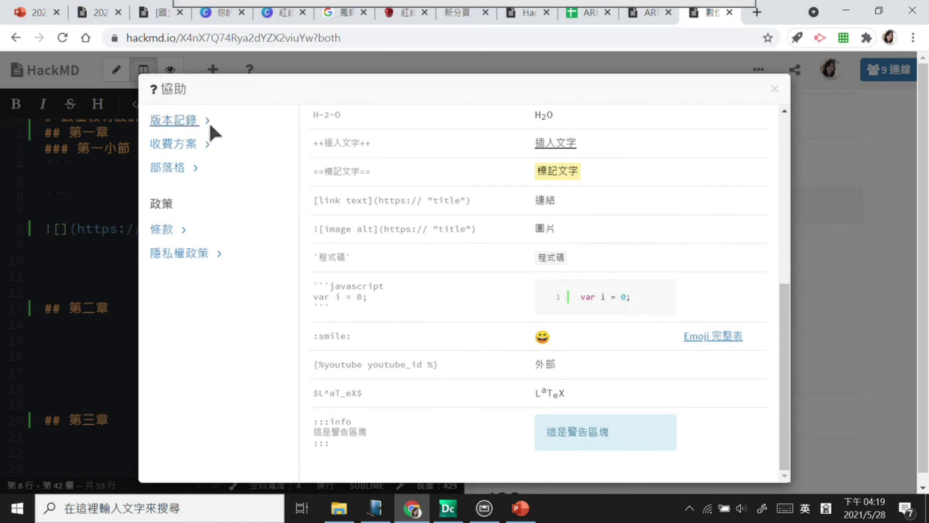
{"action": "scroll", "coordinate": [233, 271], "scroll_direction": "up", "scroll_amount": 3}
{"action": "scroll", "coordinate": [216, 205], "scroll_direction": "up", "scroll_amount": 5}
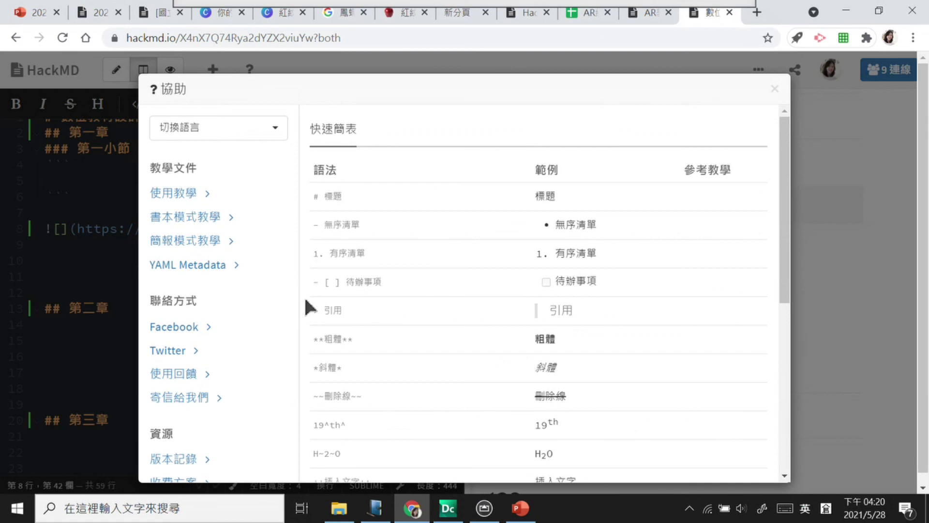
Step: Close the help dialog and review the Share panel's 瀏覽模式 view modes and permissions
{"action": "left_click", "coordinate": [775, 89]}
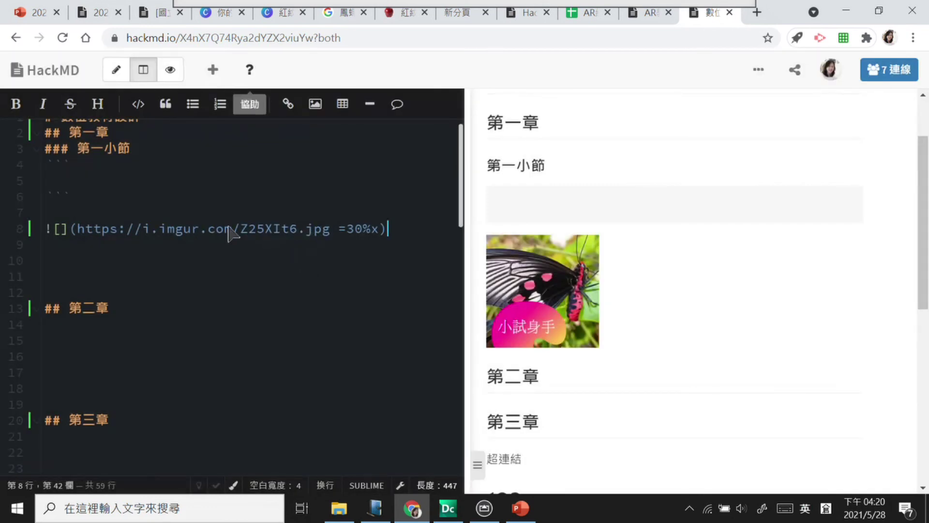
{"action": "scroll", "coordinate": [229, 227], "scroll_direction": "up", "scroll_amount": 1}
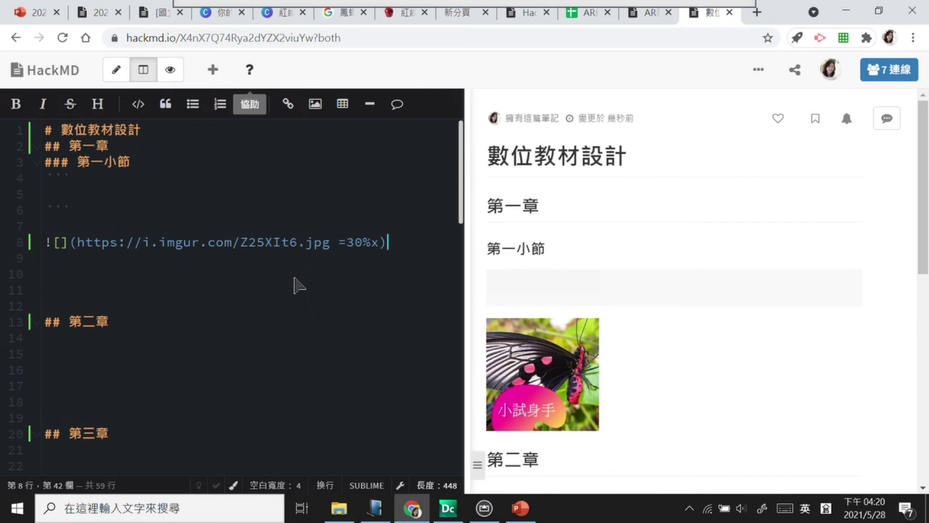
{"action": "left_click", "coordinate": [795, 68]}
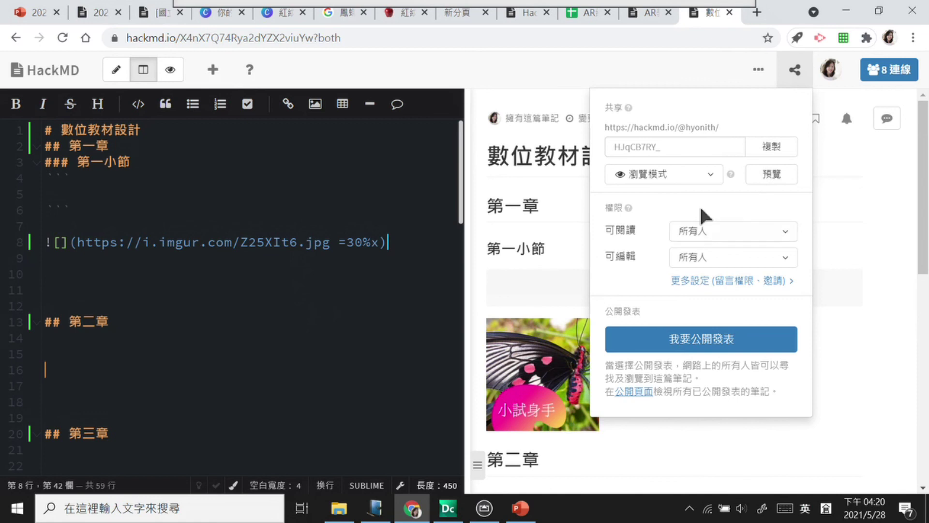
{"action": "left_click", "coordinate": [711, 177]}
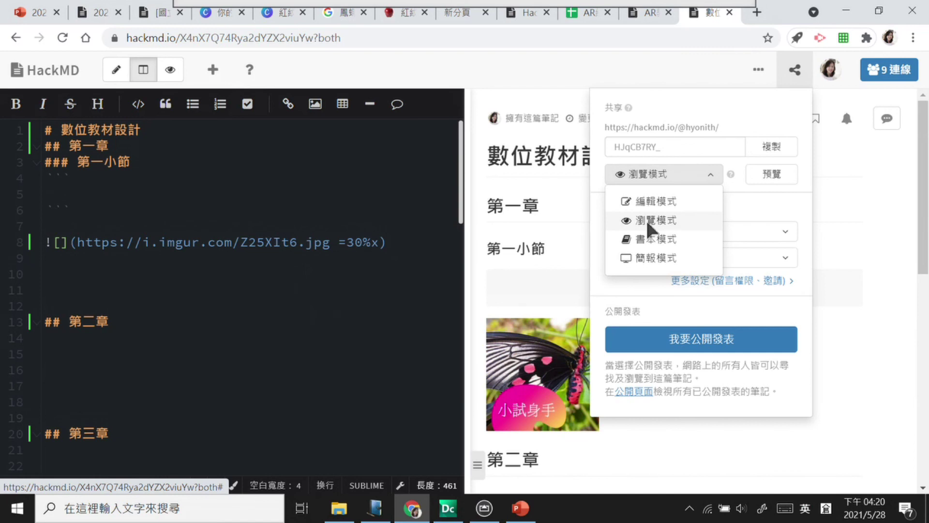
{"action": "left_click", "coordinate": [759, 70]}
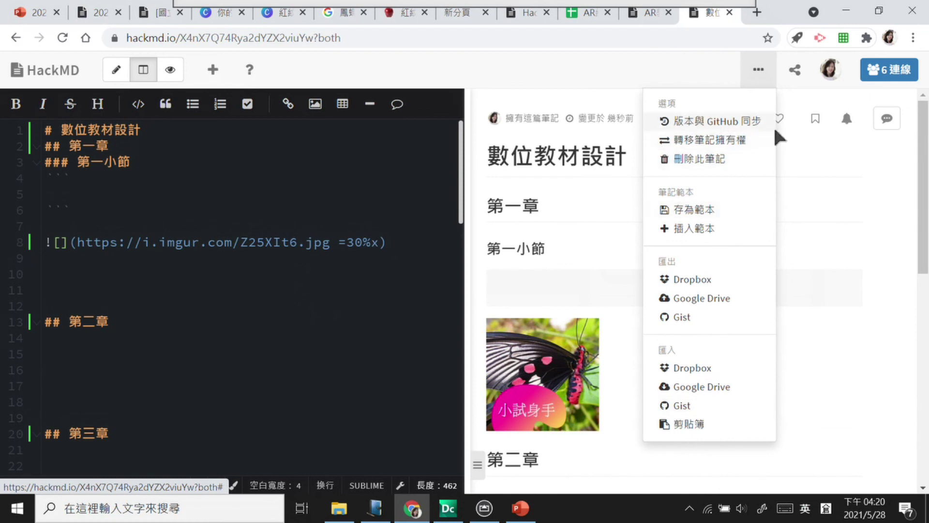
{"action": "left_click", "coordinate": [796, 72]}
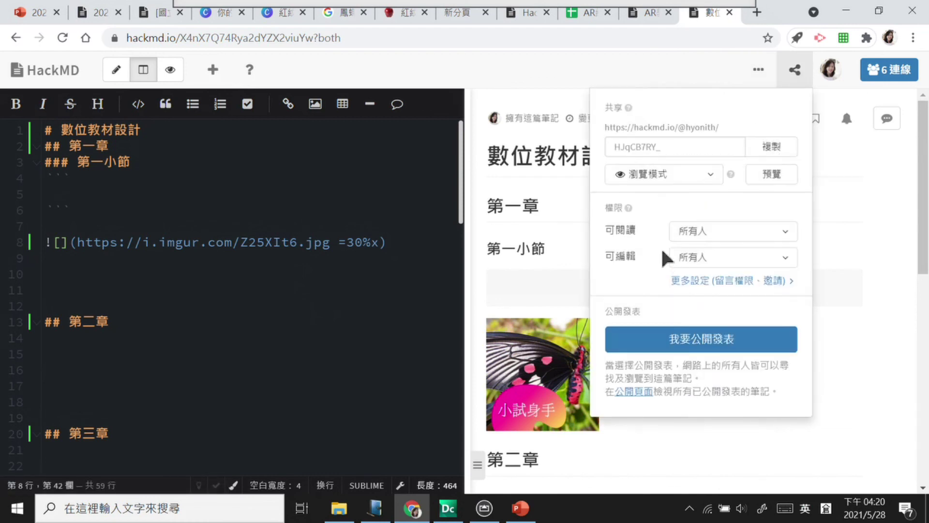
{"action": "left_click", "coordinate": [711, 175]}
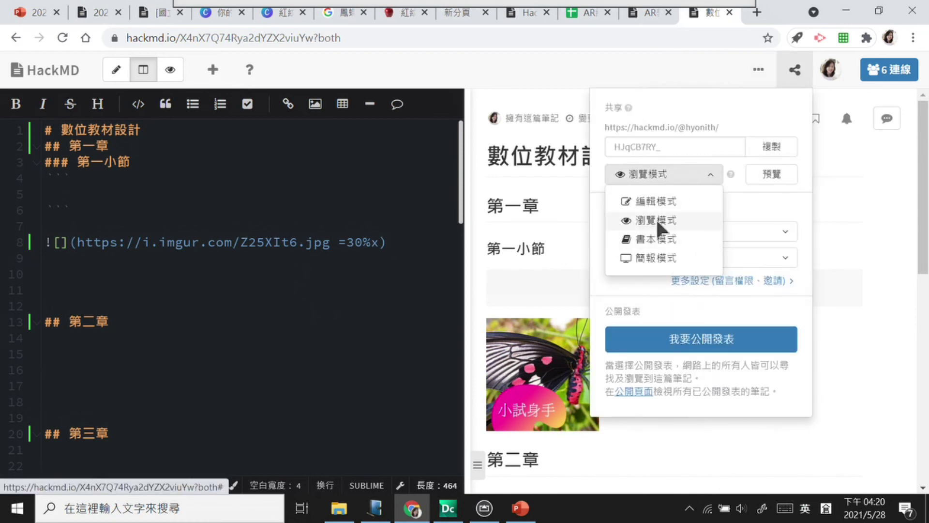
Step: Switch the note to view mode and open its public link with 預覽
{"action": "left_click", "coordinate": [170, 70]}
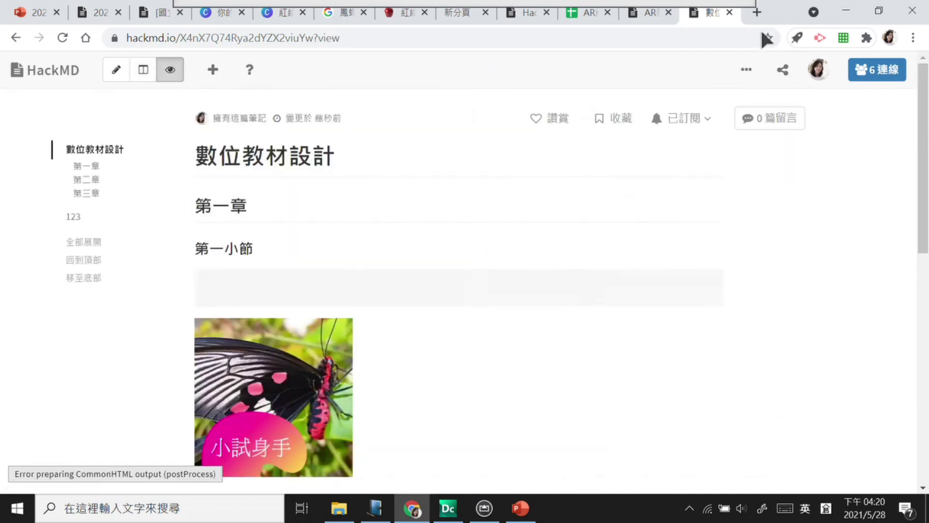
{"action": "left_click", "coordinate": [782, 71]}
{"action": "left_click", "coordinate": [760, 174]}
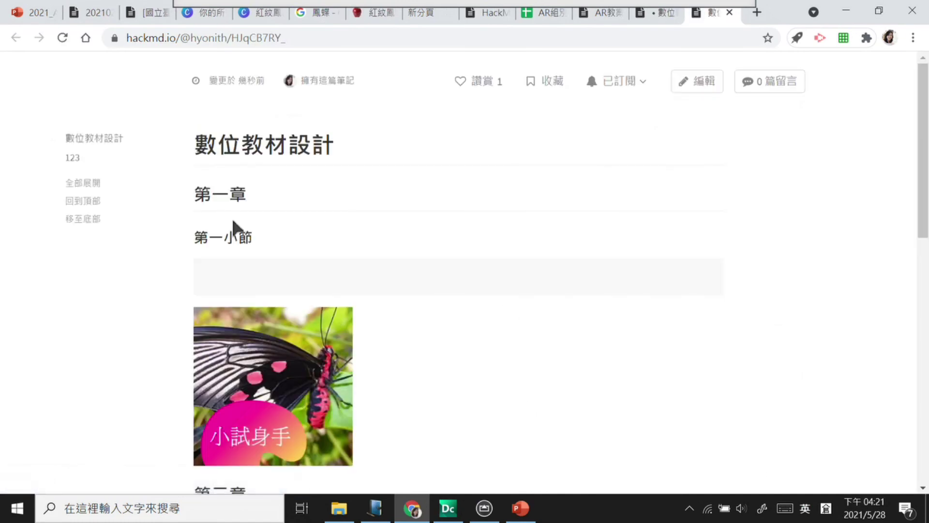
{"action": "left_click_drag", "start_coordinate": [921, 128], "coordinate": [919, 342]}
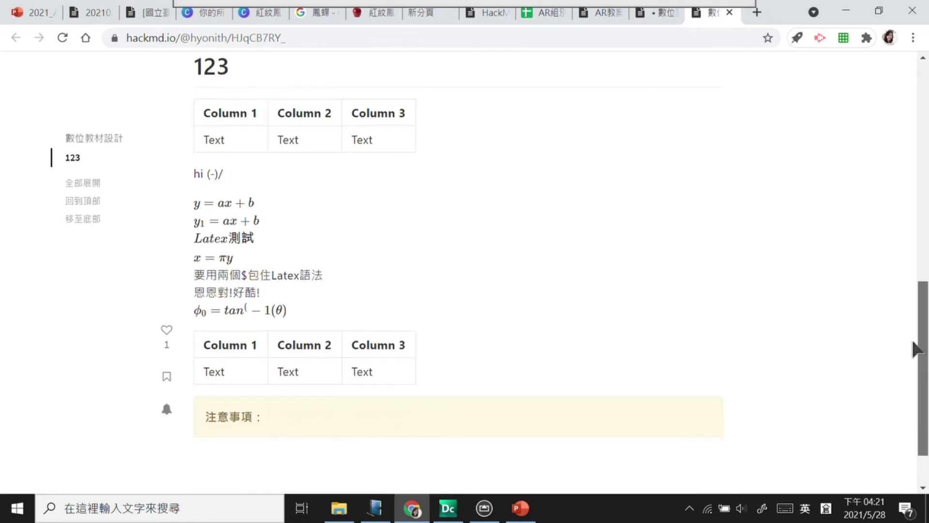